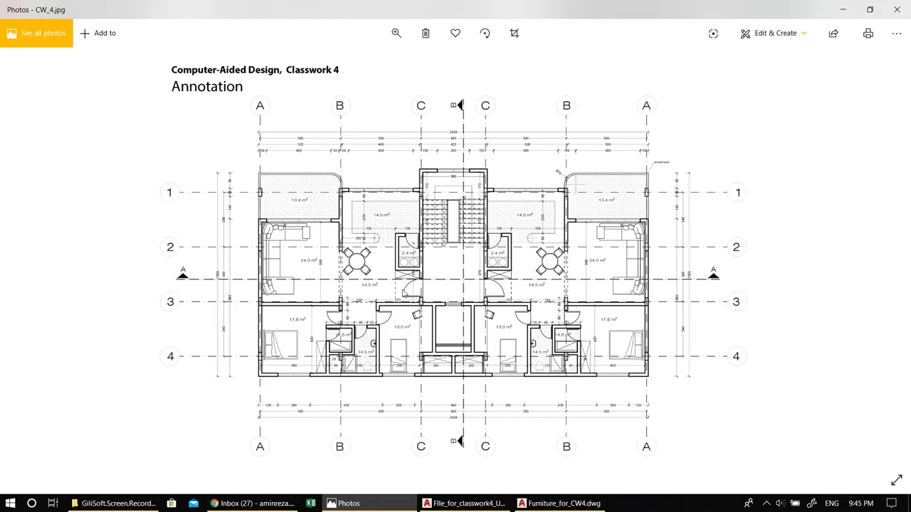
Switch from the Classwork 4 reference image to the FIle_for_classwork4_Upload drawing in AutoCAD.
mouse_move(547, 510)
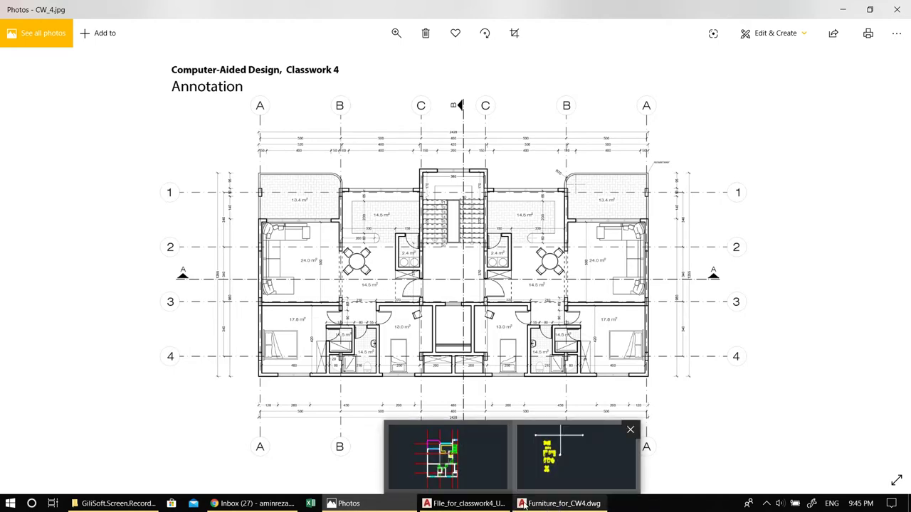
click(463, 477)
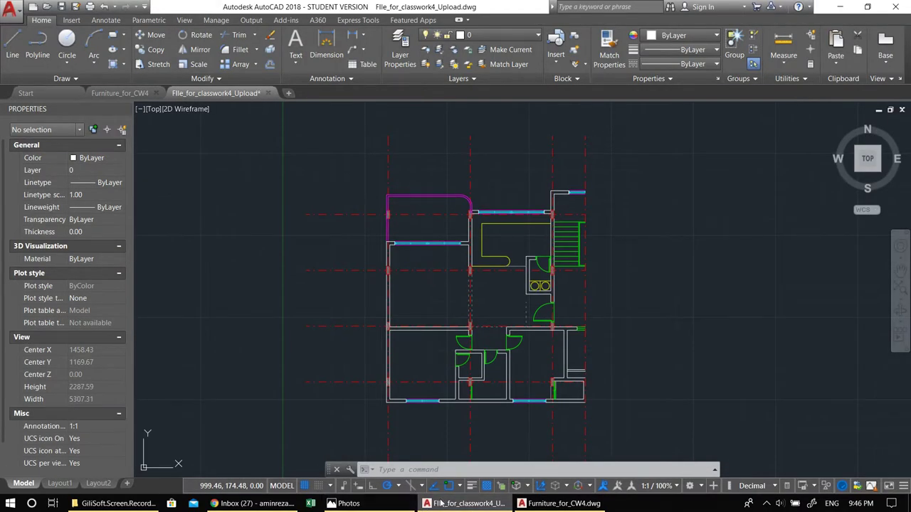
click(380, 503)
double_click(293, 6)
click(293, 8)
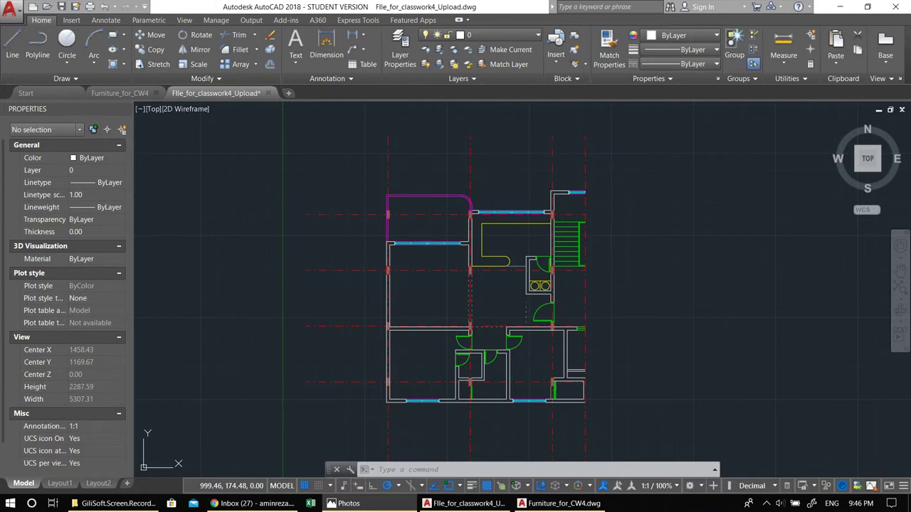
Examine the apartment floor plan's rooms, walls, kitchen counter and door openings.
mouse_move(533, 309)
middle_down()
mouse_move(403, 241)
mouse_move(424, 263)
middle_up()
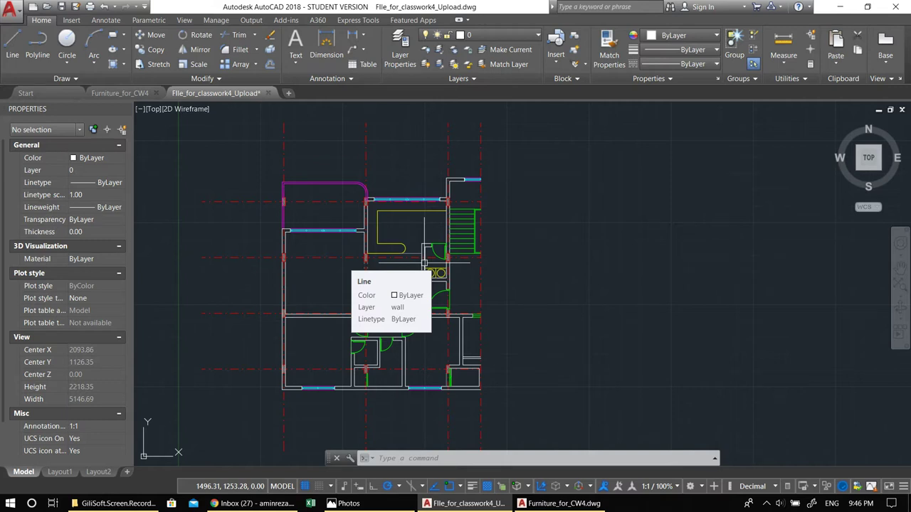
mouse_move(511, 272)
middle_down()
mouse_move(493, 271)
mouse_move(525, 279)
middle_up()
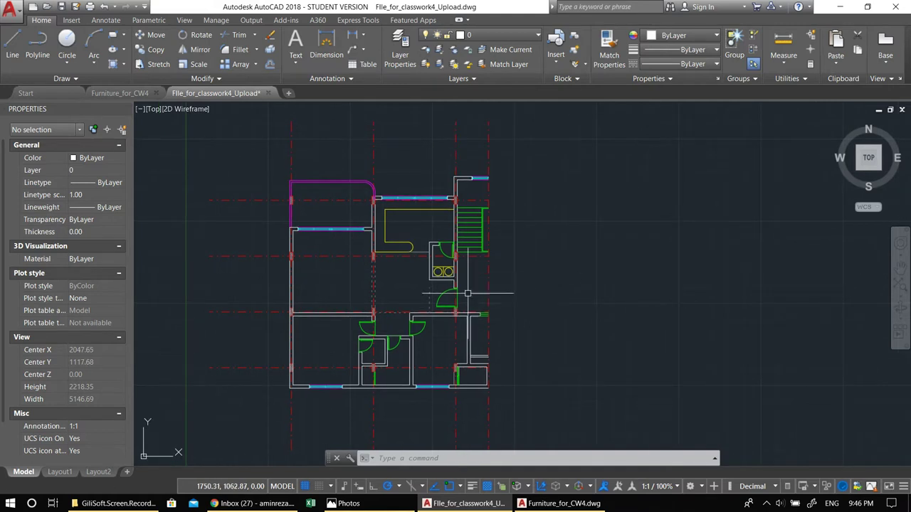
mouse_move(384, 264)
middle_down()
mouse_move(417, 276)
mouse_move(381, 283)
middle_up()
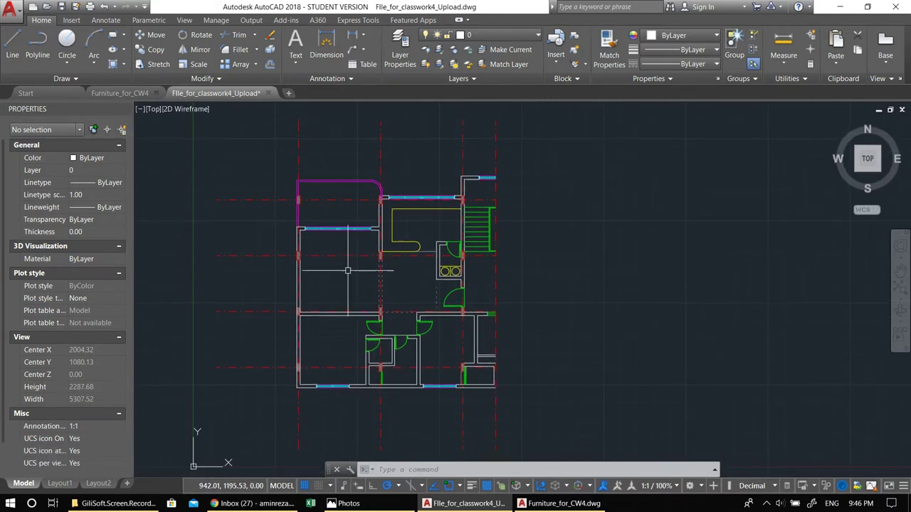
scroll(435, 290, down, 1)
scroll(374, 219, up, 1)
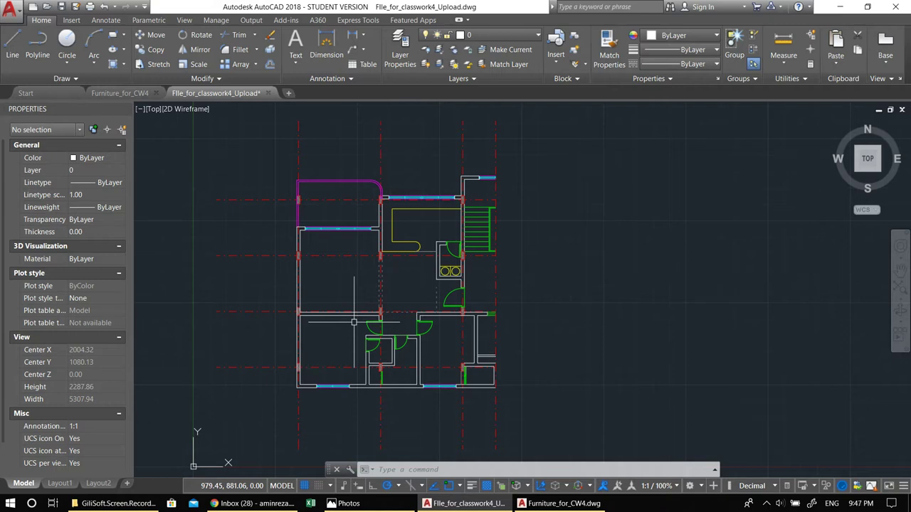
middle_drag(363, 270, 364, 255)
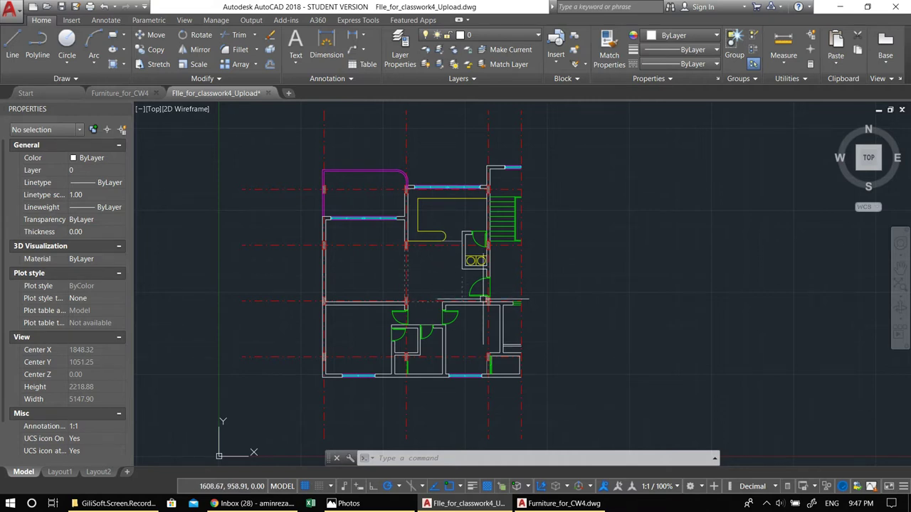
scroll(462, 277, down, 1)
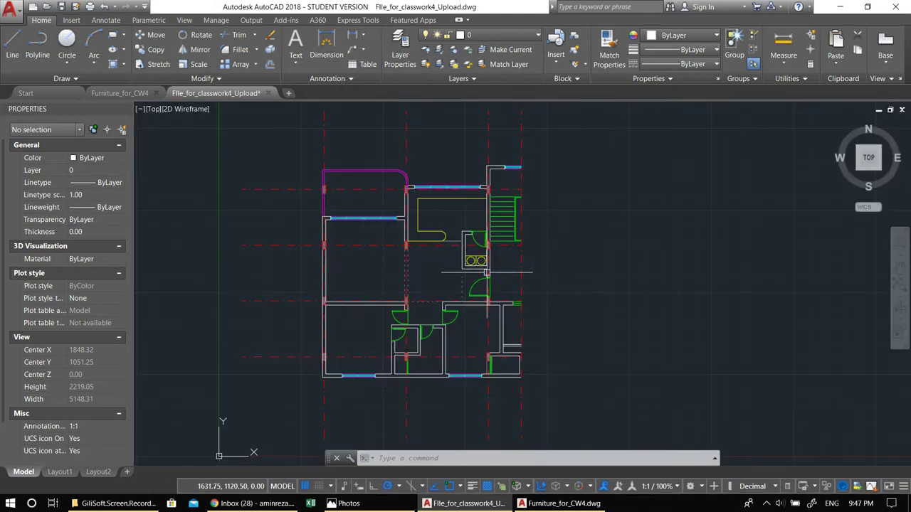
middle_drag(483, 257, 436, 264)
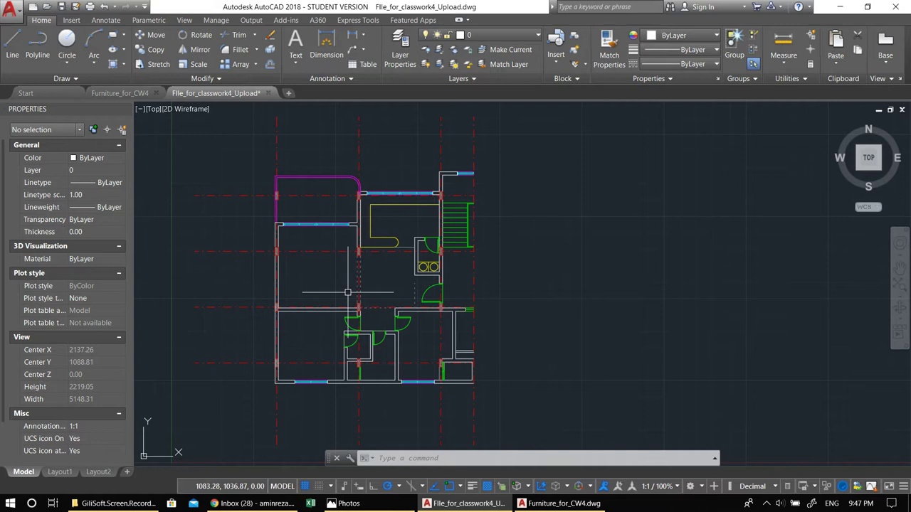
scroll(329, 313, up, 2)
middle_drag(330, 314, 362, 301)
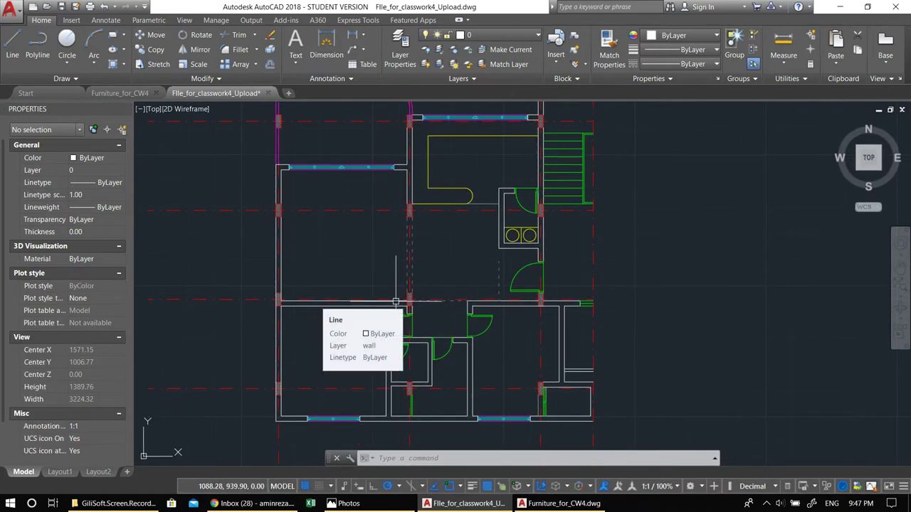
middle_drag(395, 284, 381, 283)
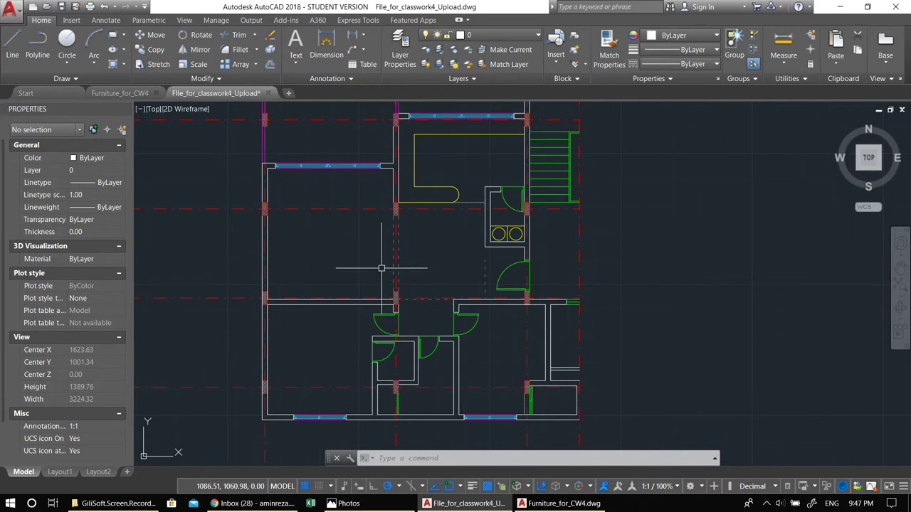
middle_drag(307, 252, 306, 262)
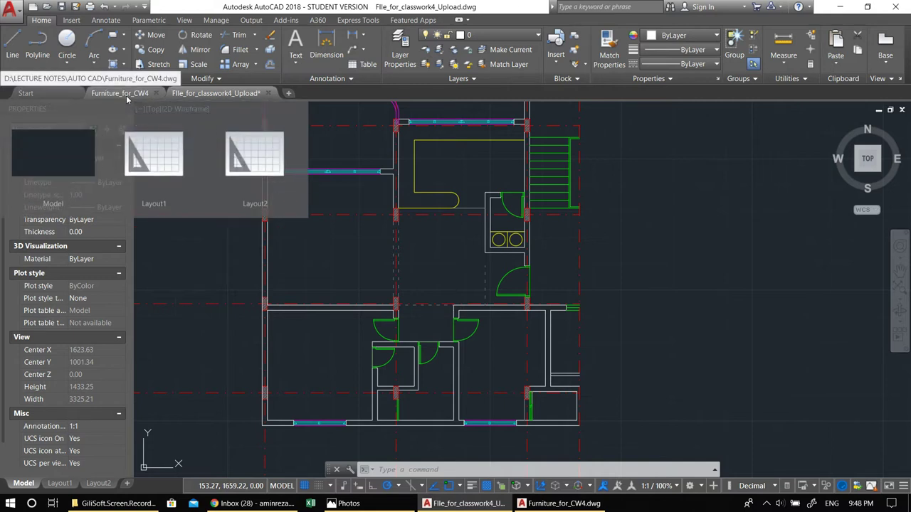
From the Furniture_for_CW4 drawing, copy the sink, cooktop and neighbouring appliance blocks with the sink's lower-left corner as base point.
mouse_move(125, 97)
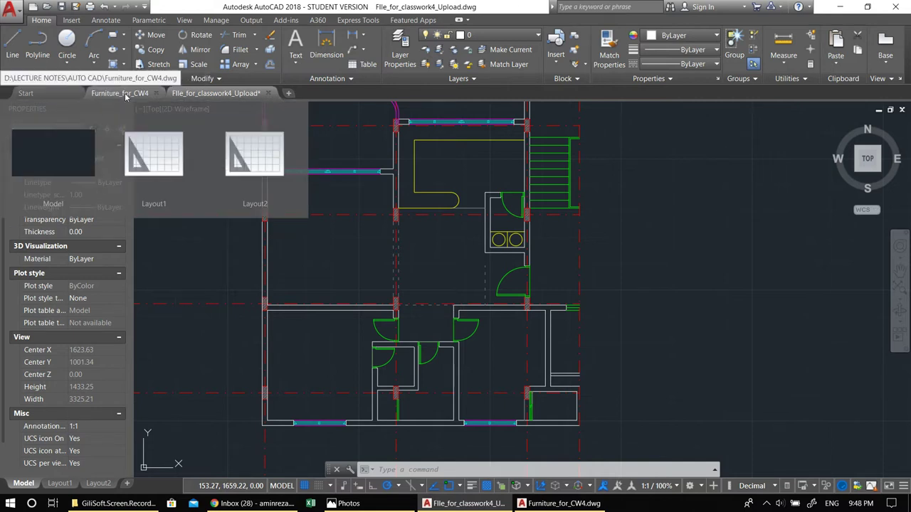
click(126, 94)
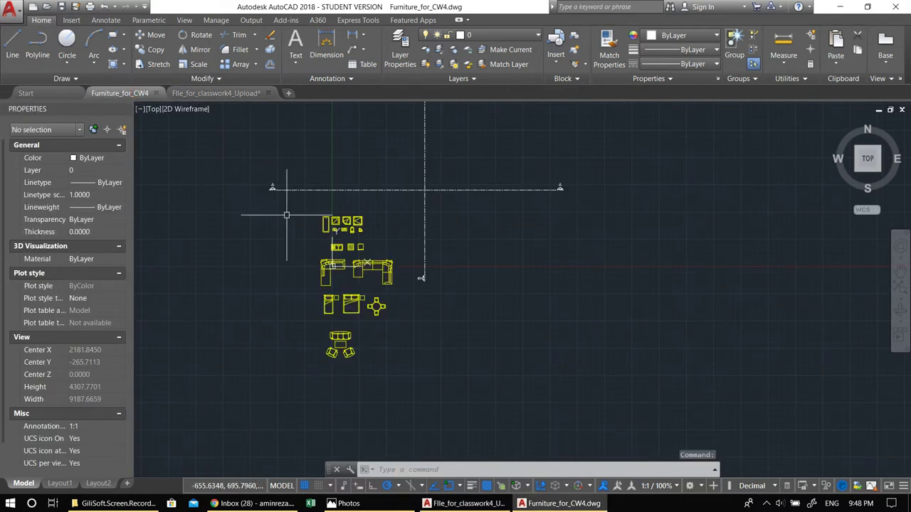
scroll(343, 264, up, 2)
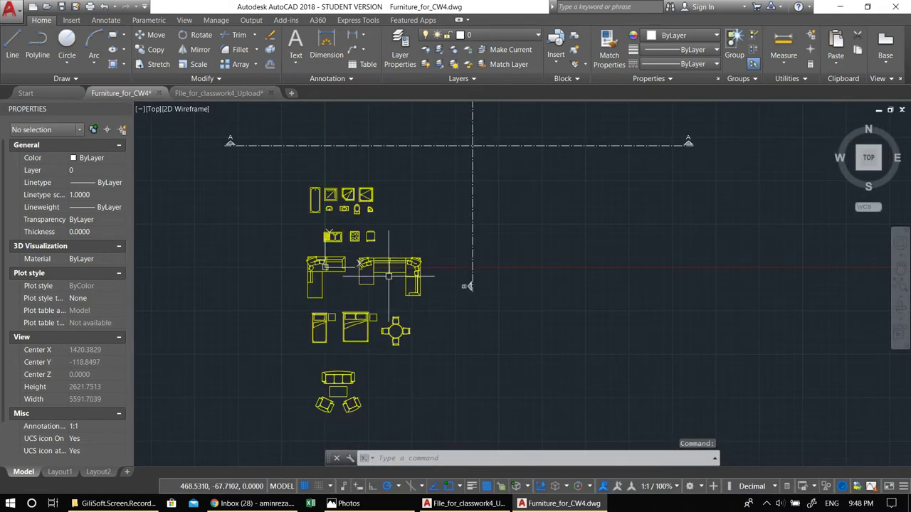
scroll(364, 228, up, 2)
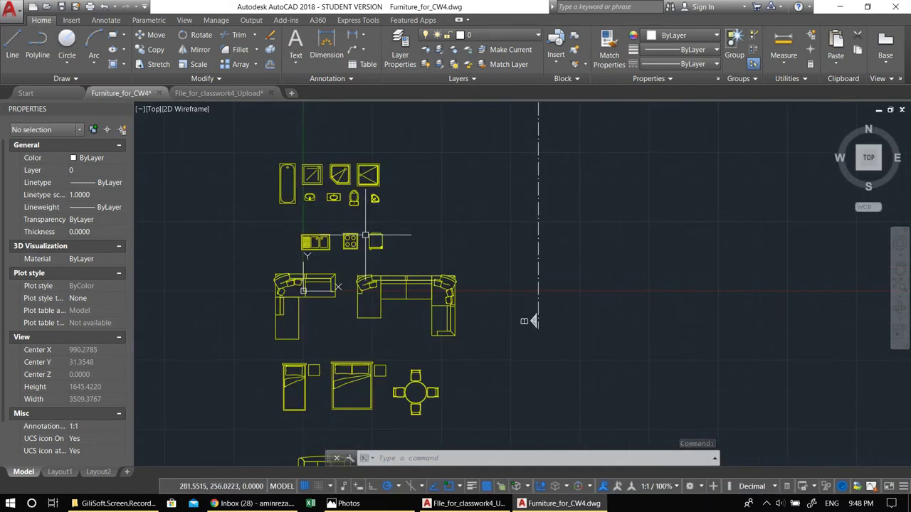
scroll(327, 244, up, 4)
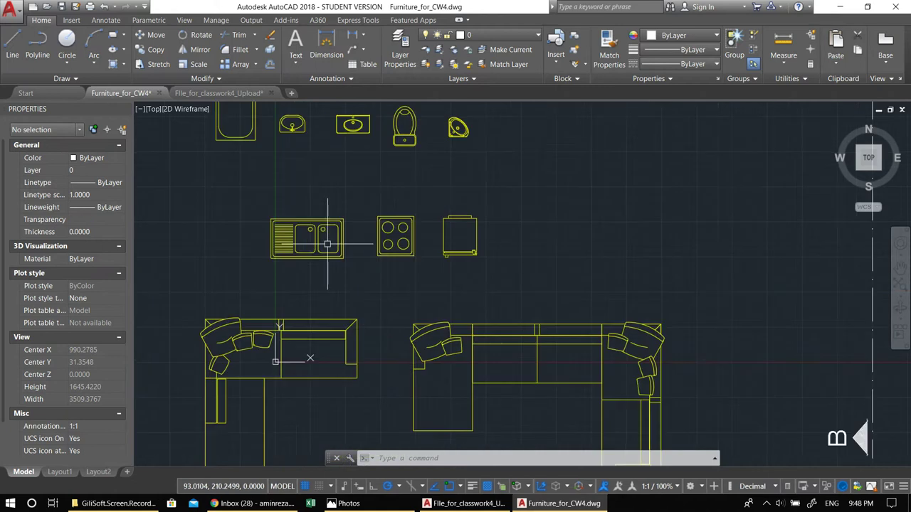
click(539, 282)
click(176, 191)
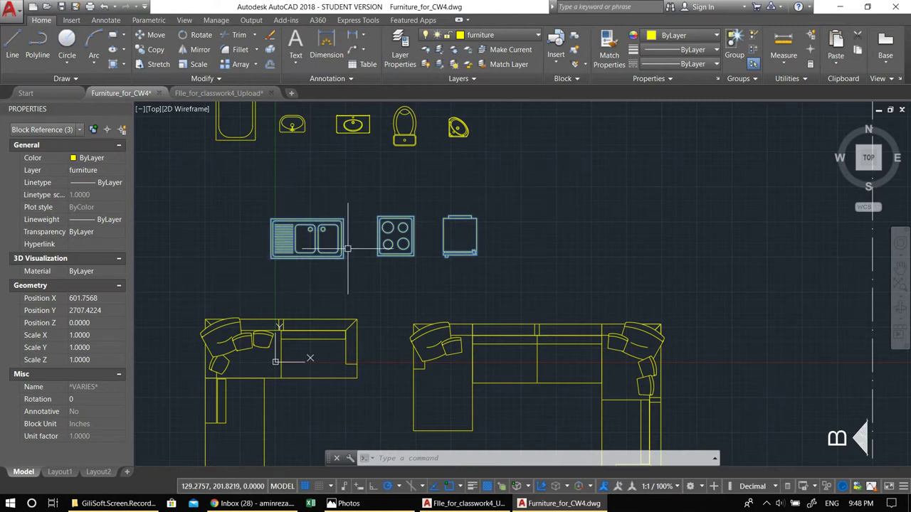
key(ctrl+shift+c)
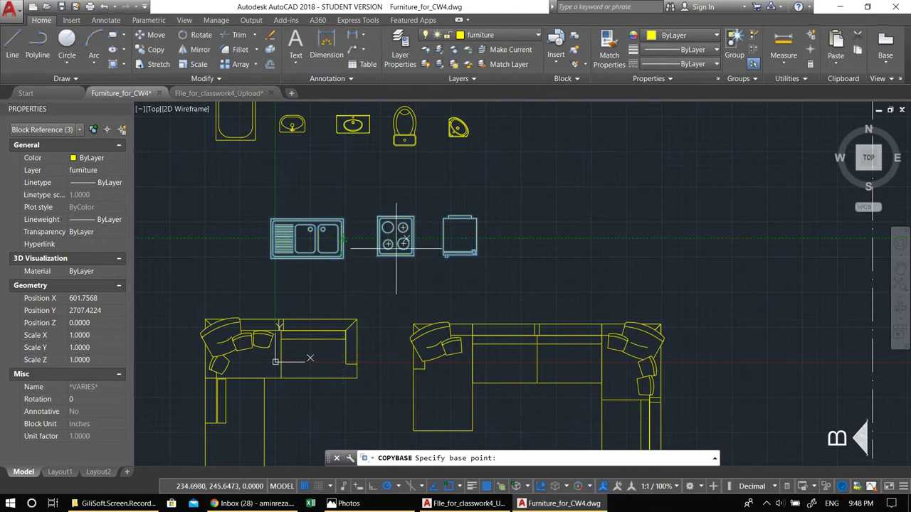
click(270, 260)
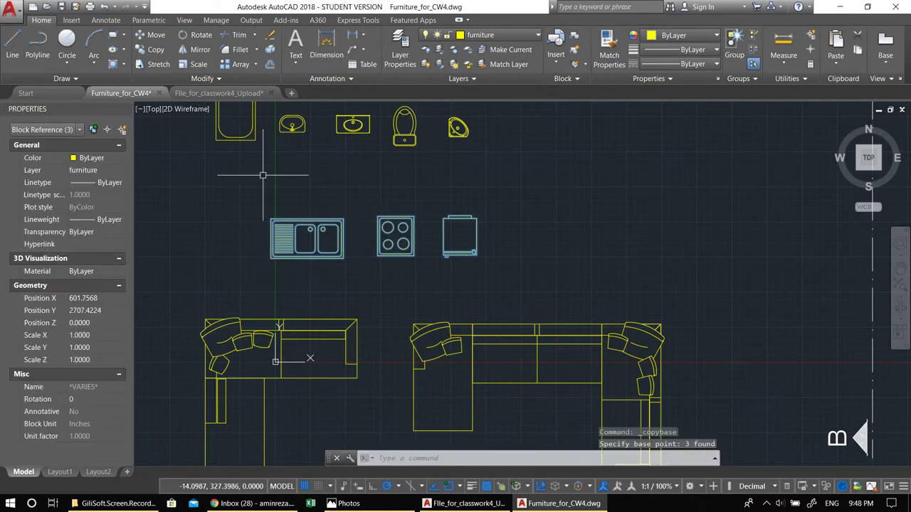
Paste the three kitchen blocks into the FIle_for_classwork4_Upload floor plan, inside the kitchen just below the upper counter line.
click(197, 100)
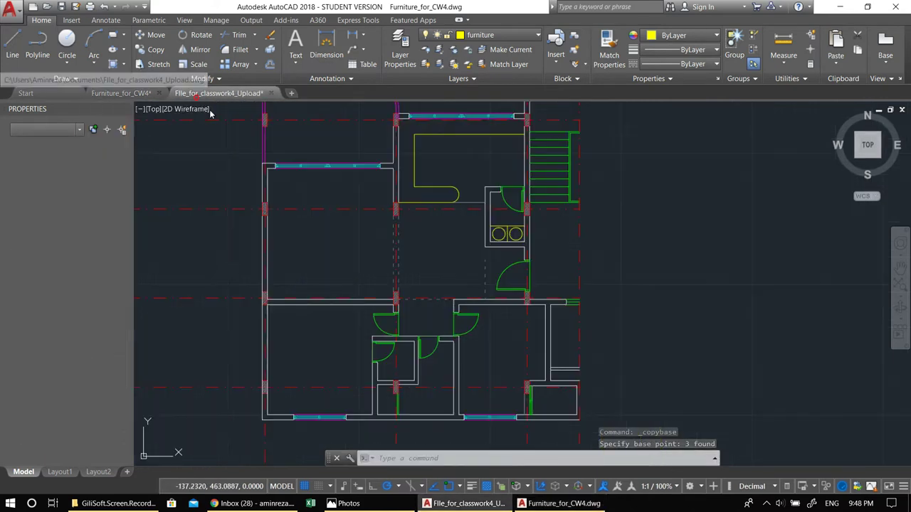
key(ctrl+v)
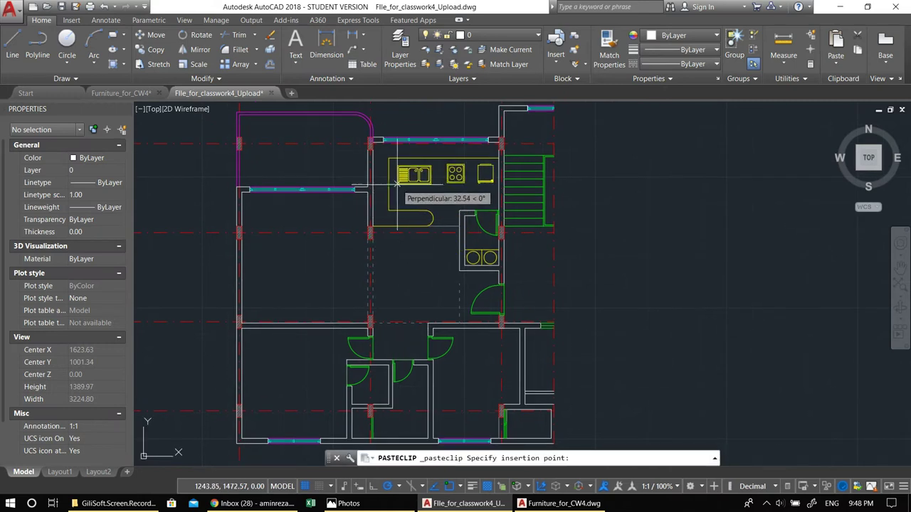
scroll(396, 187, up, 4)
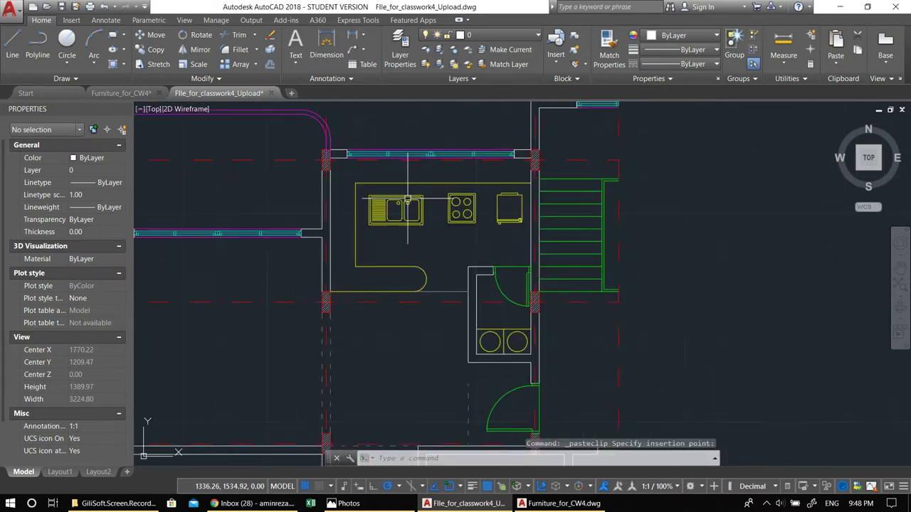
scroll(371, 196, up, 2)
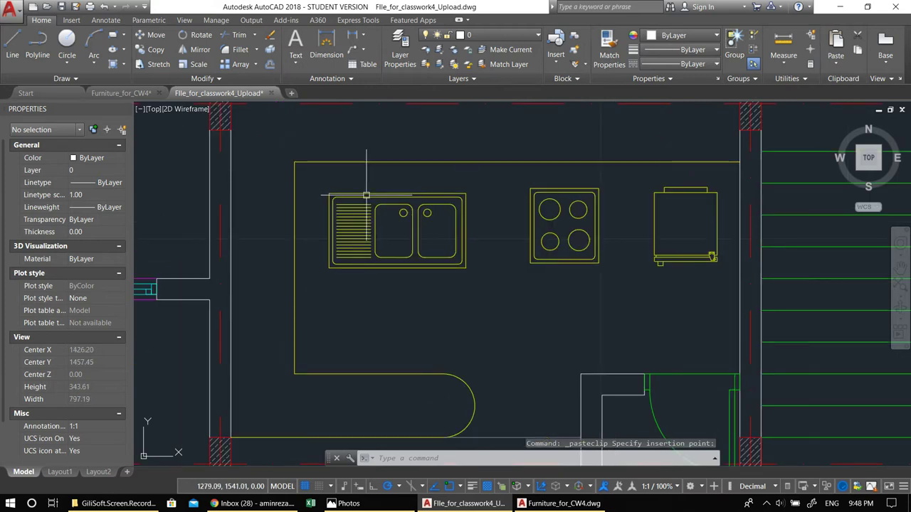
click(372, 200)
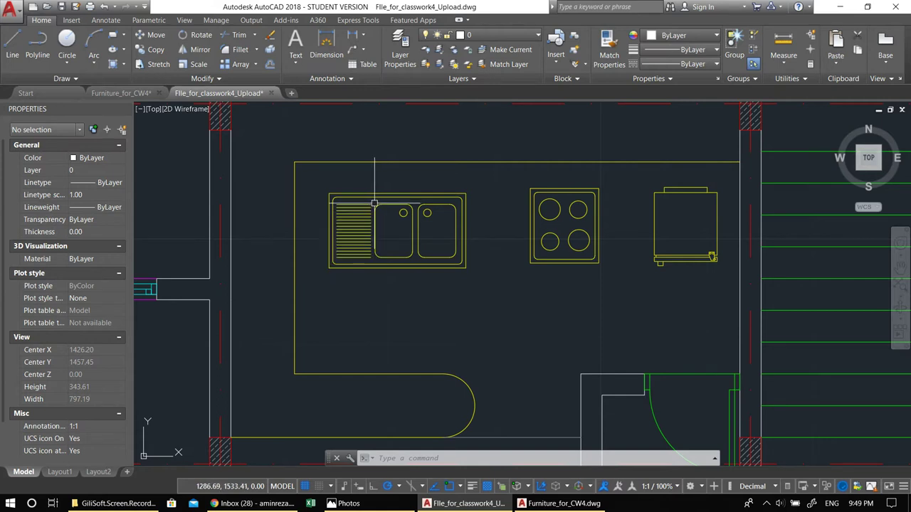
Examine how the sink, cooktop and appliance blocks sit relative to the kitchen counter outline and walls.
middle_drag(378, 206, 399, 263)
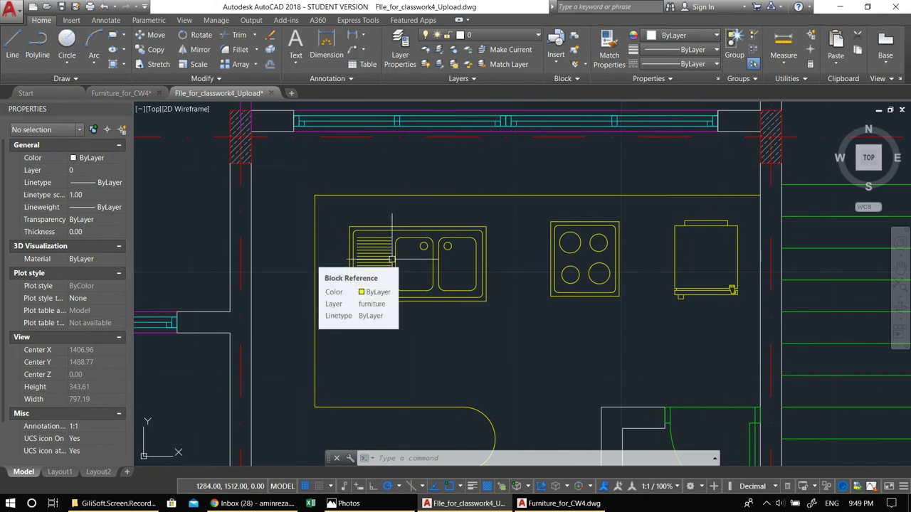
middle_drag(560, 262, 504, 266)
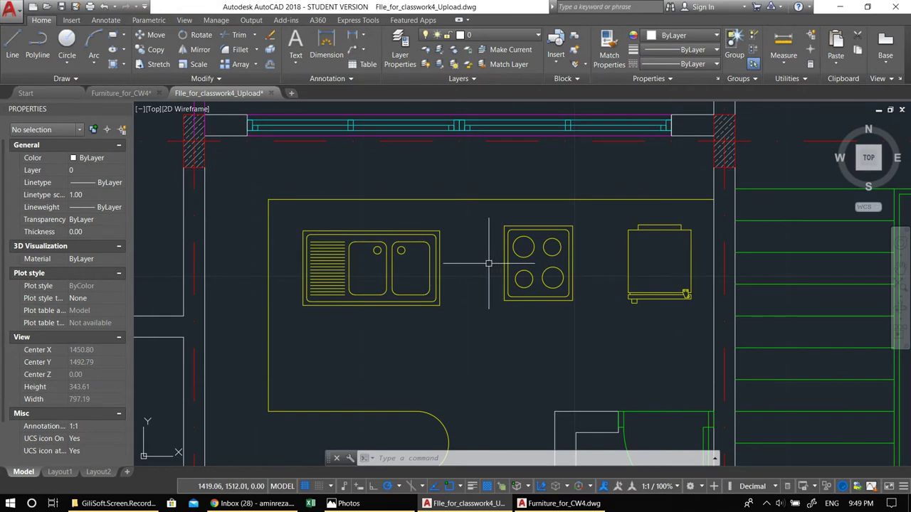
middle_drag(417, 260, 441, 257)
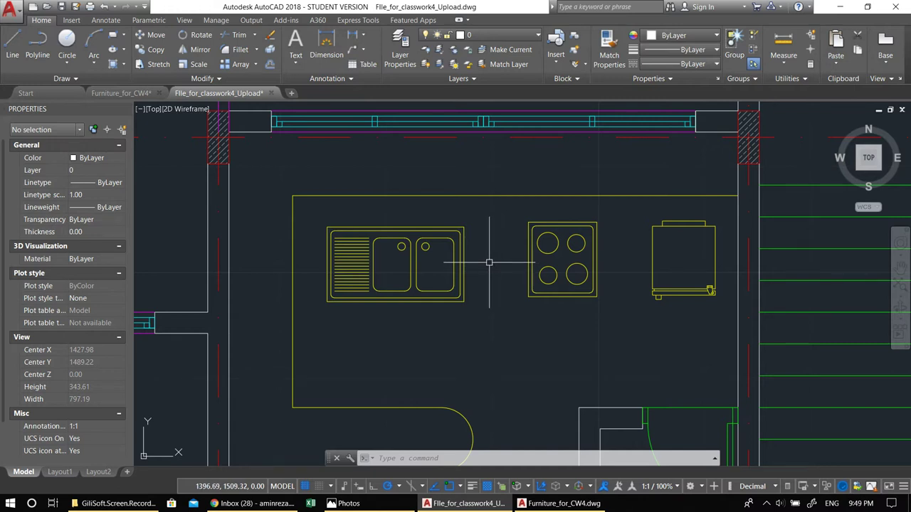
middle_drag(418, 286, 548, 284)
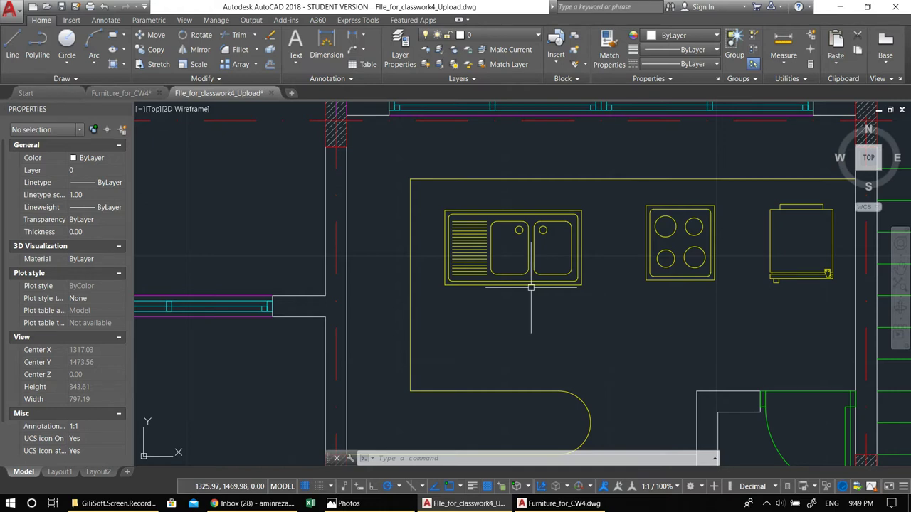
middle_drag(548, 264, 486, 281)
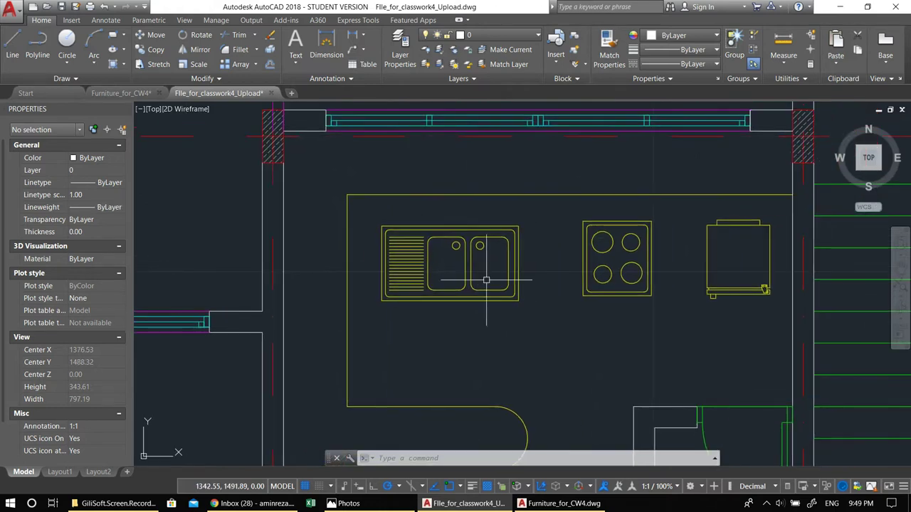
click(545, 323)
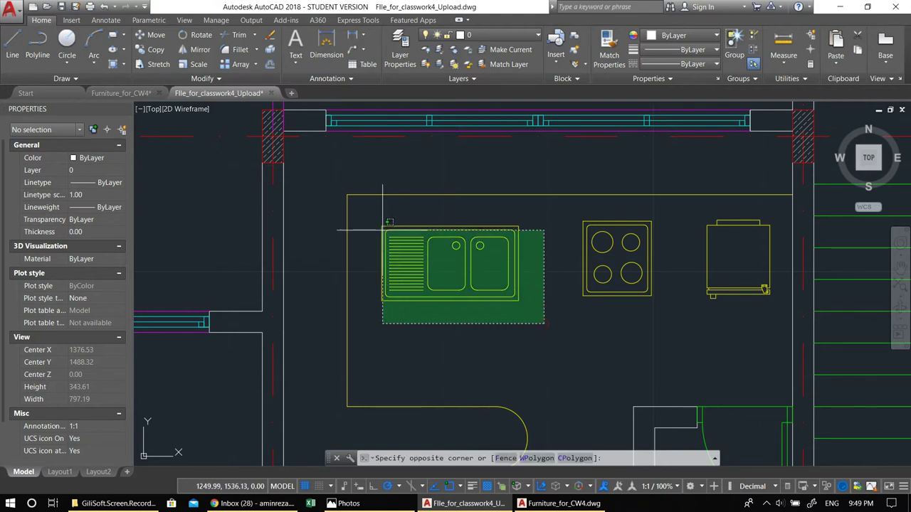
click(452, 320)
middle_drag(408, 325, 443, 326)
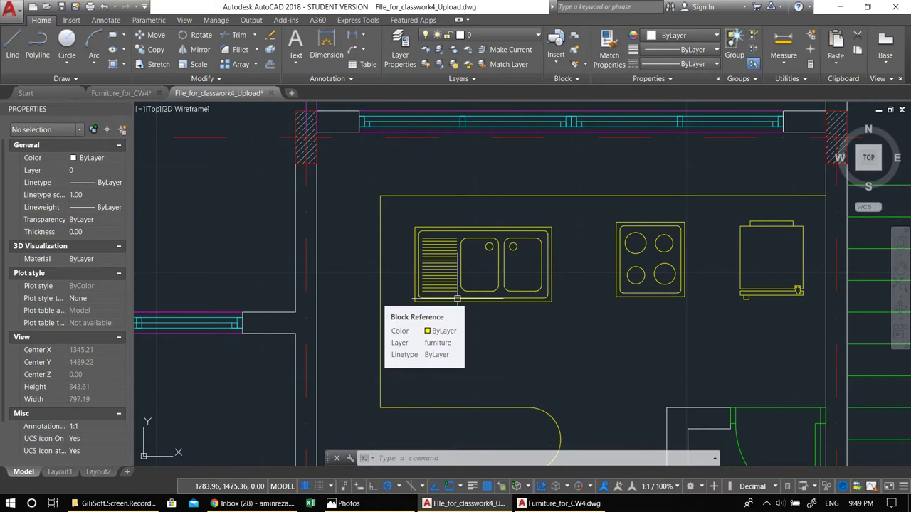
middle_drag(686, 274, 654, 288)
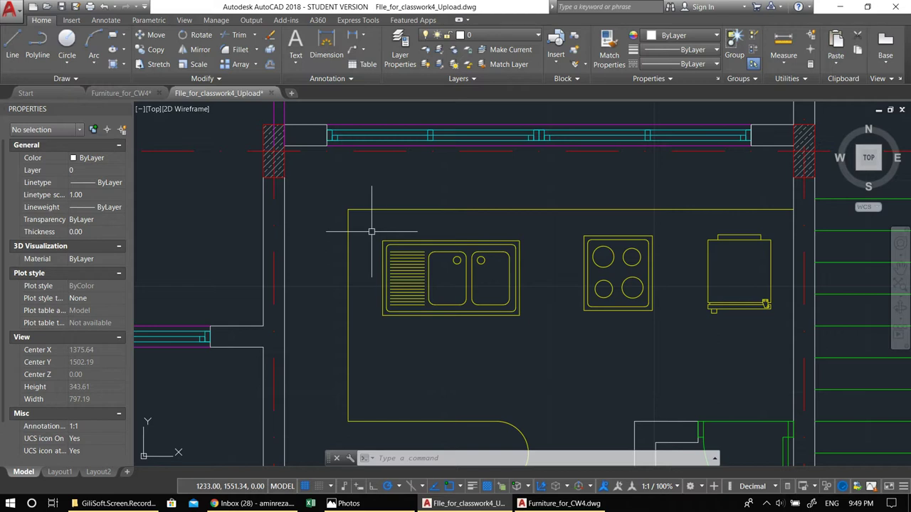
scroll(446, 263, up, 3)
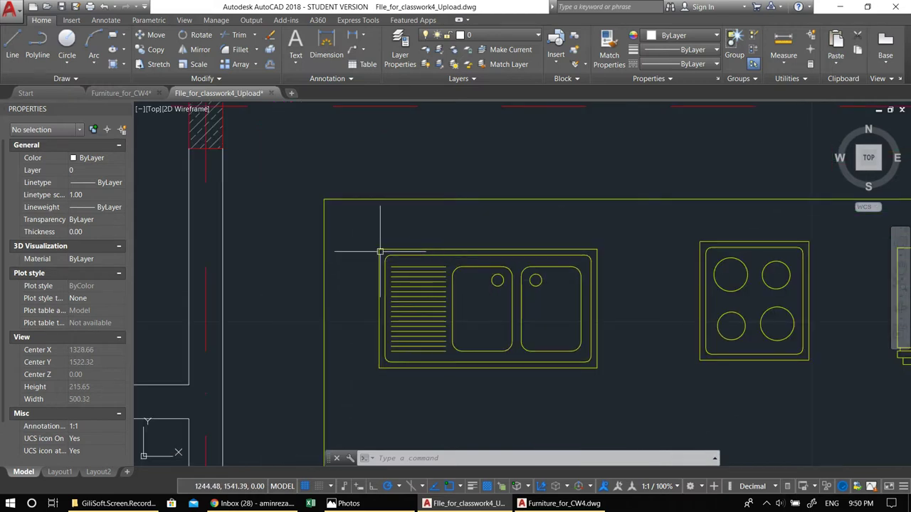
Move the sink block straight up so its upper edge sits against the inner face of the window wall.
scroll(380, 252, down, 2)
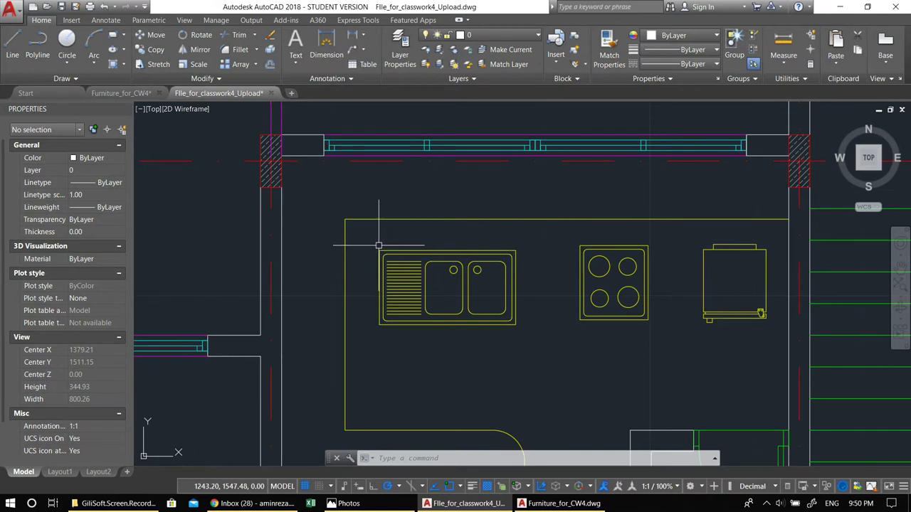
click(414, 263)
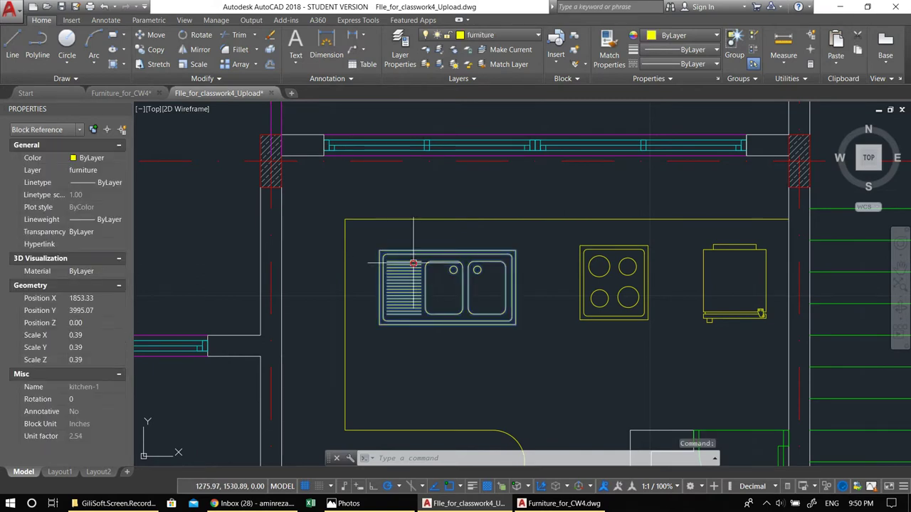
scroll(398, 281, up, 2)
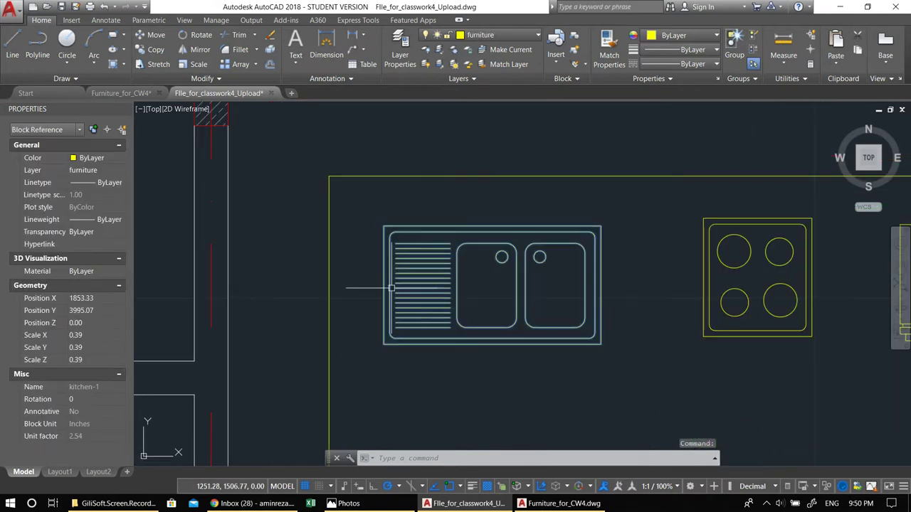
middle_drag(391, 288, 431, 315)
scroll(434, 313, down, 5)
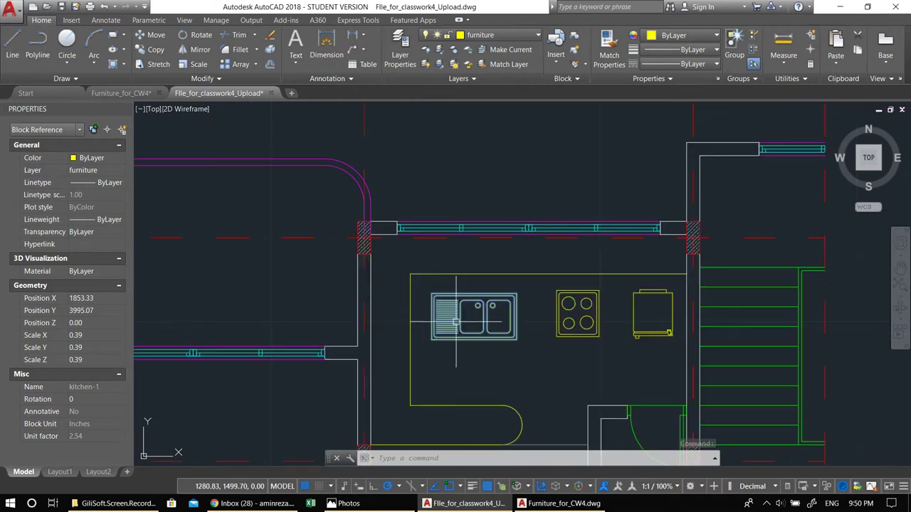
scroll(427, 285, up, 2)
scroll(427, 246, up, 2)
mouse_move(427, 245)
middle_down()
mouse_move(466, 287)
mouse_move(444, 294)
middle_up()
scroll(430, 259, up, 2)
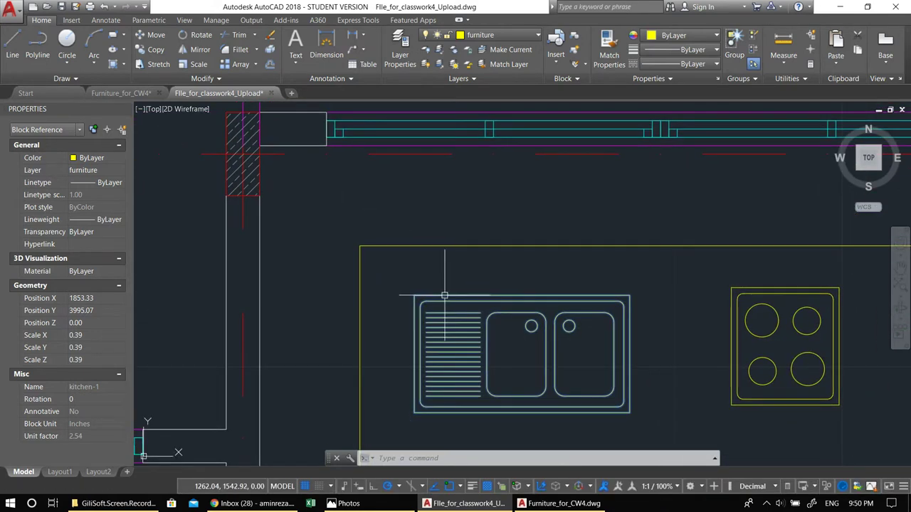
text(m)
key(Return)
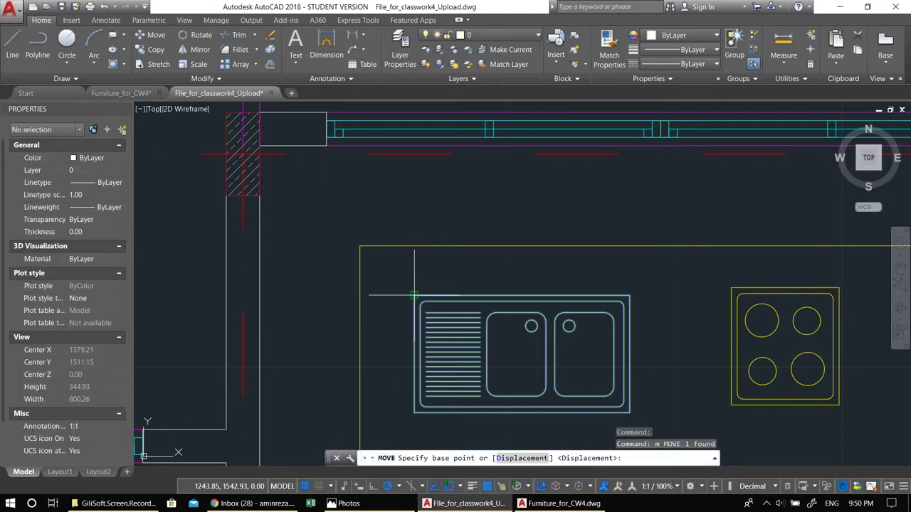
click(413, 294)
click(414, 146)
Measure how far the sink's lower edge projects past the counter line.
mouse_move(455, 225)
middle_down()
mouse_move(417, 271)
mouse_move(420, 241)
middle_up()
click(462, 225)
click(396, 205)
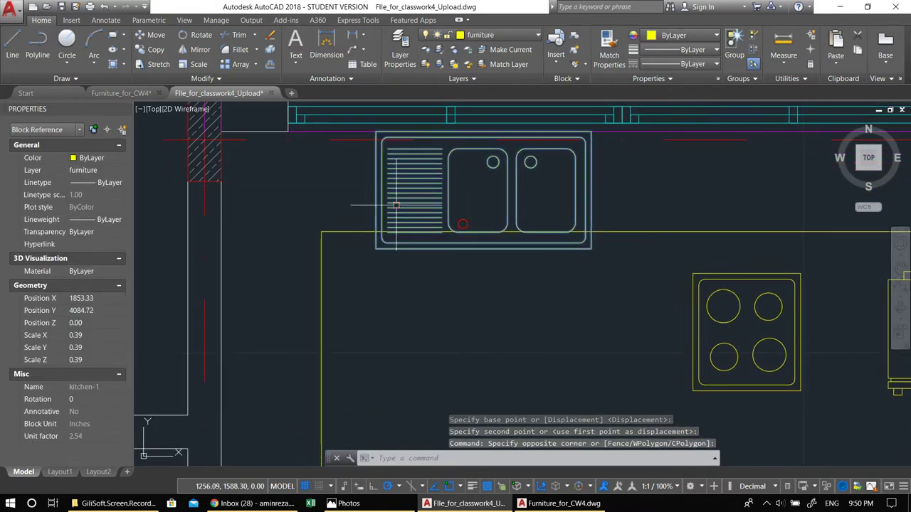
scroll(389, 221, down, 4)
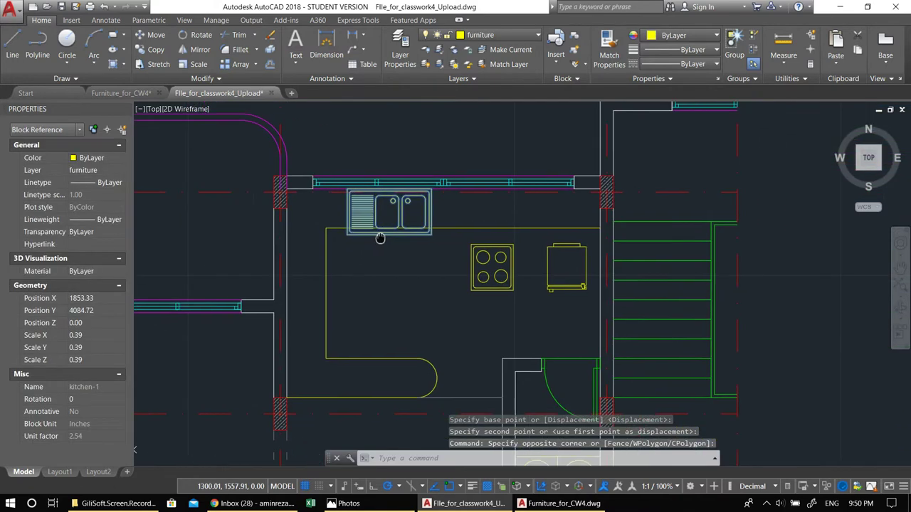
scroll(385, 225, up, 2)
scroll(343, 242, up, 4)
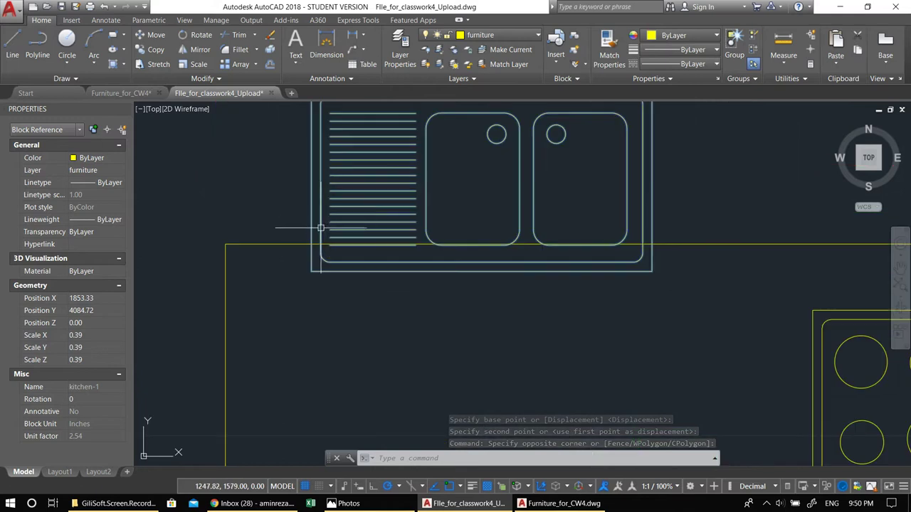
key(Return)
click(331, 269)
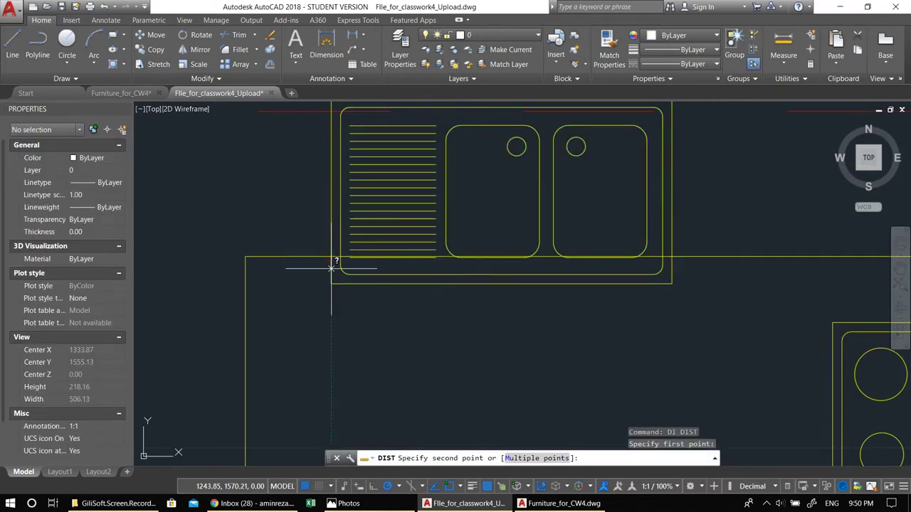
click(332, 286)
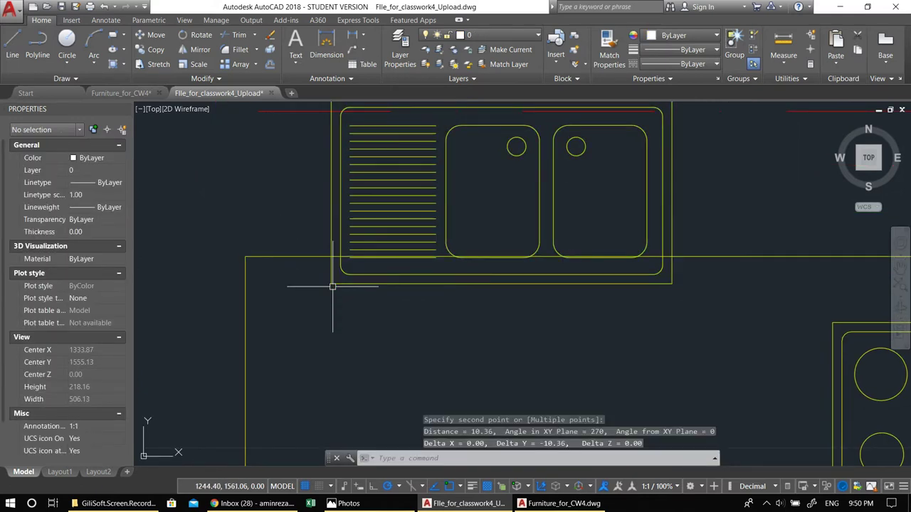
key(Escape)
key(Escape)
key(Escape)
scroll(342, 274, down, 3)
Move the sink block back down into the open area below the counter line.
click(371, 254)
middle_drag(372, 254, 372, 226)
text(m)
key(Return)
click(367, 213)
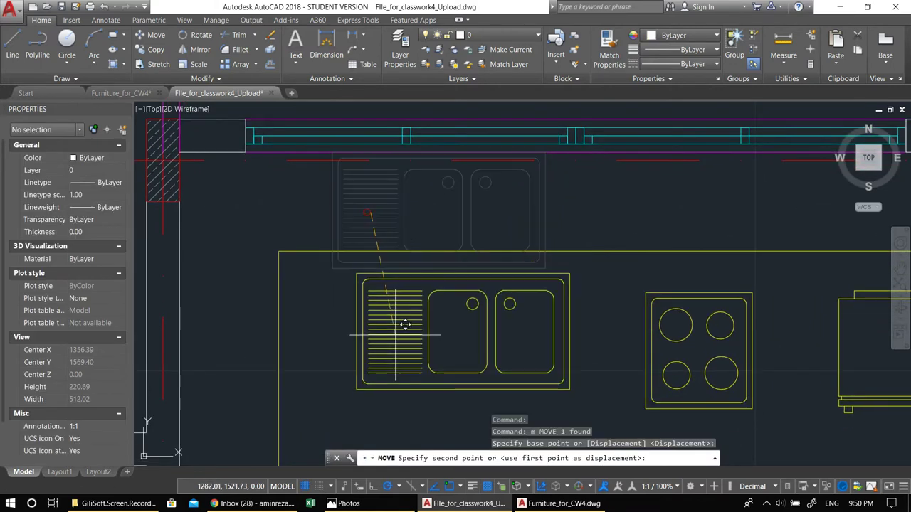
click(382, 343)
middle_drag(448, 350, 427, 248)
key(Escape)
Explode the sink block into separate lines and arcs.
click(454, 330)
click(384, 256)
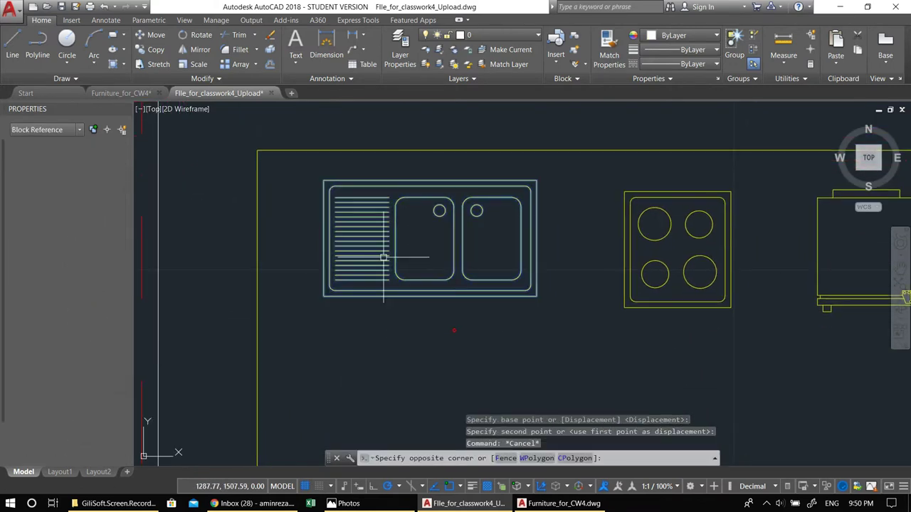
click(385, 259)
text(x)
key(Return)
Erase the five lowest drainboard lines of the sink.
scroll(375, 284, up, 2)
click(375, 284)
click(358, 265)
middle_drag(387, 292, 378, 287)
text(e)
key(Return)
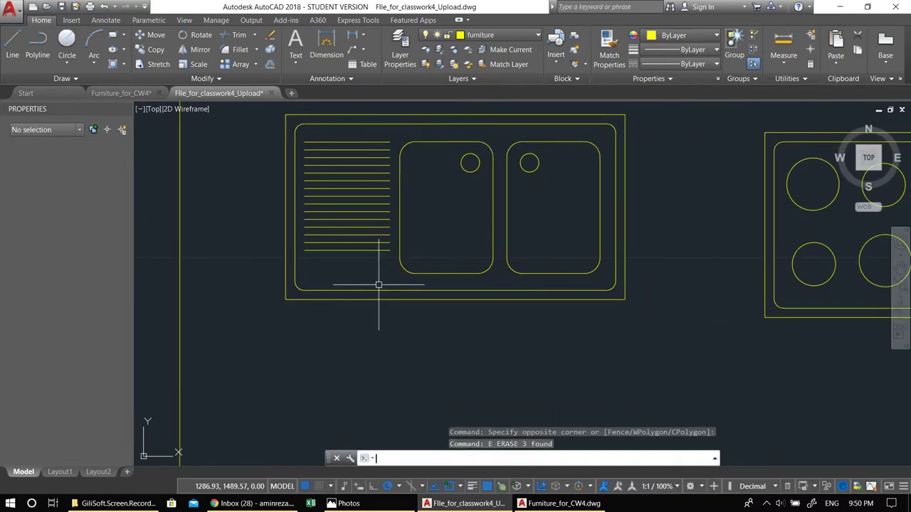
click(371, 262)
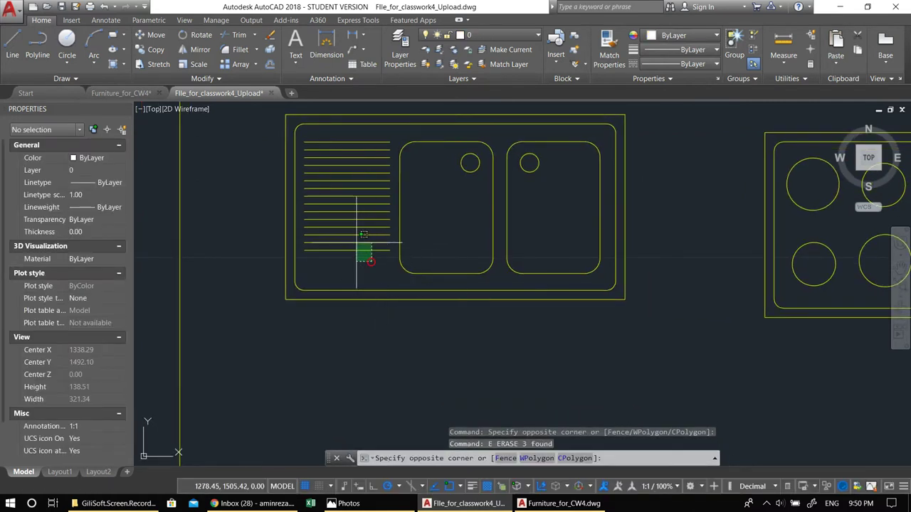
click(357, 243)
text(e)
key(Return)
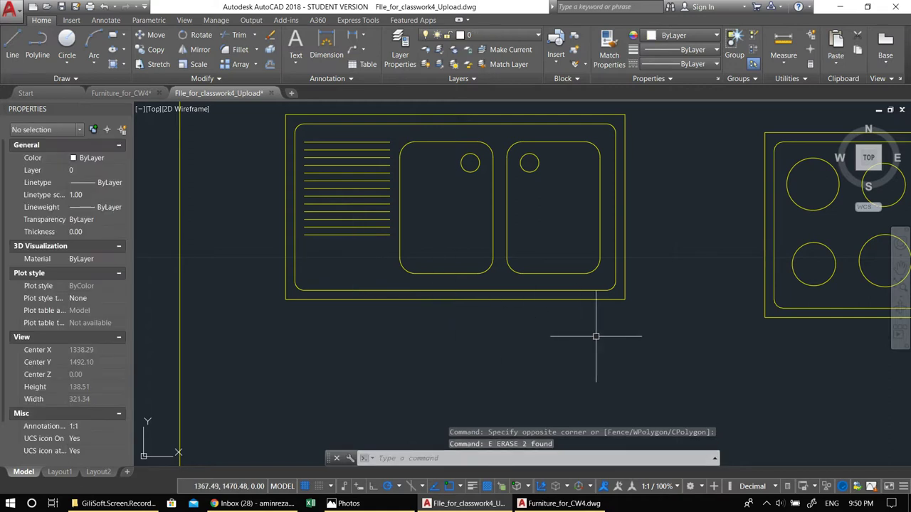
click(658, 332)
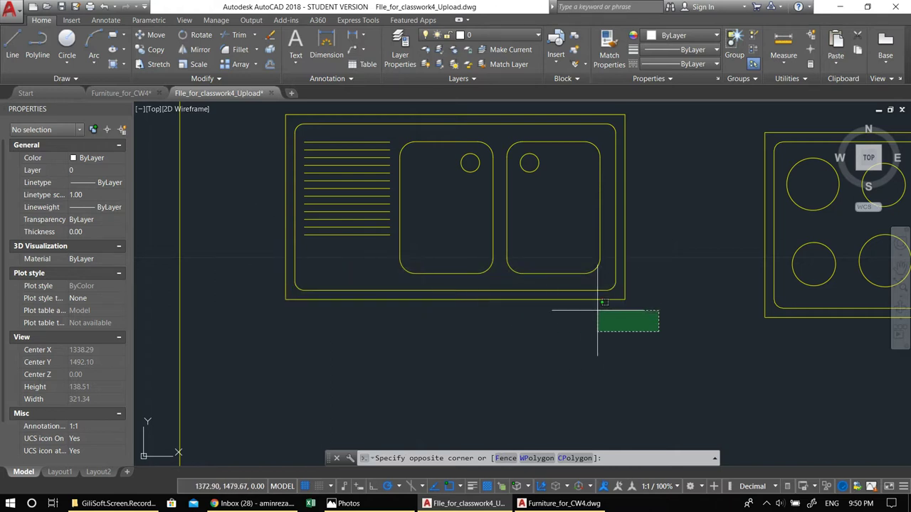
click(251, 254)
text(s)
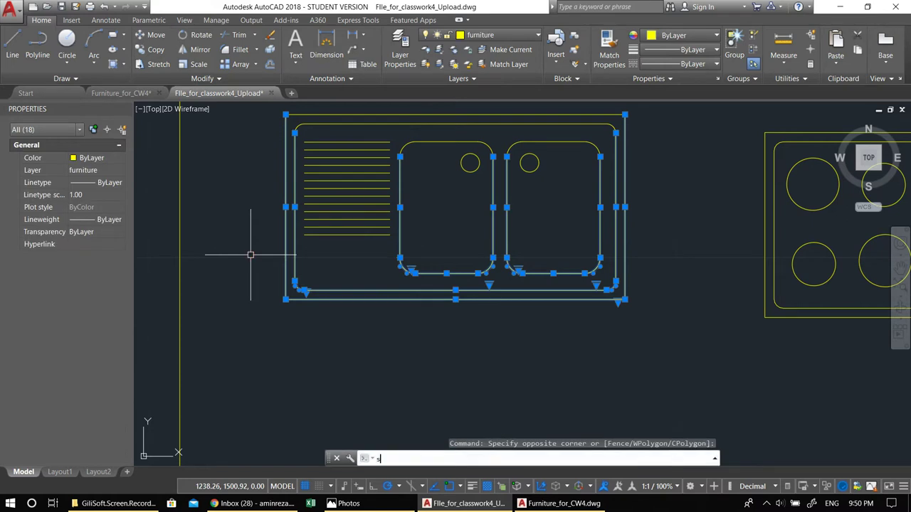
key(Return)
click(249, 274)
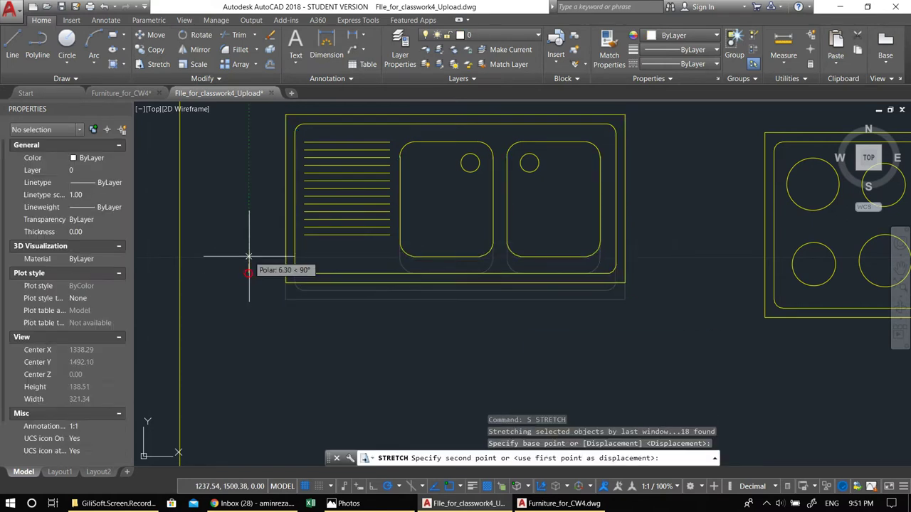
click(248, 256)
key(Escape)
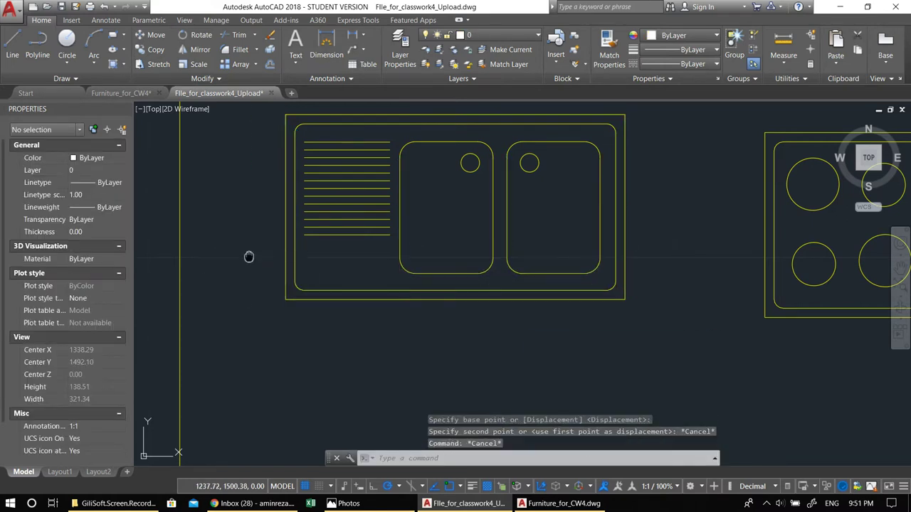
middle_drag(248, 254, 250, 262)
text(o)
key(Return)
scroll(304, 246, down, 3)
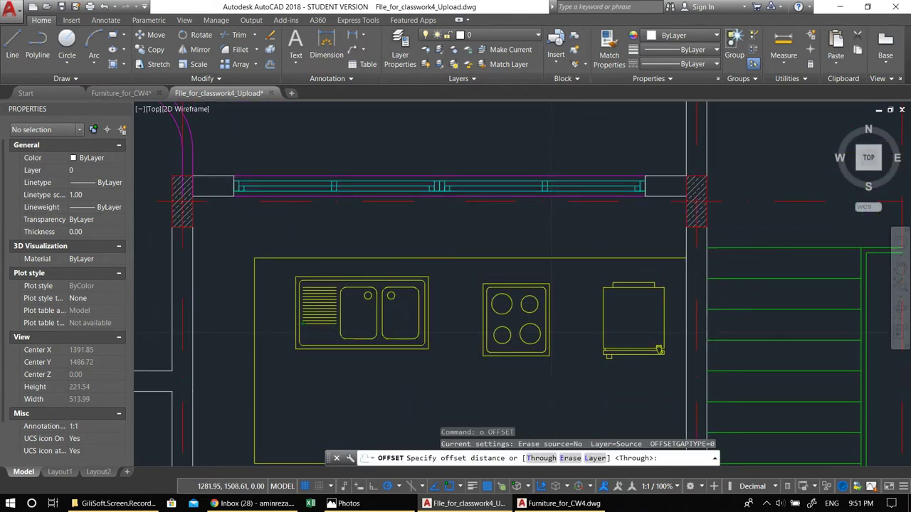
key(Escape)
Measure the counter depth from the inner face of the window wall to the counter line.
scroll(320, 210, up, 2)
text(di)
key(Return)
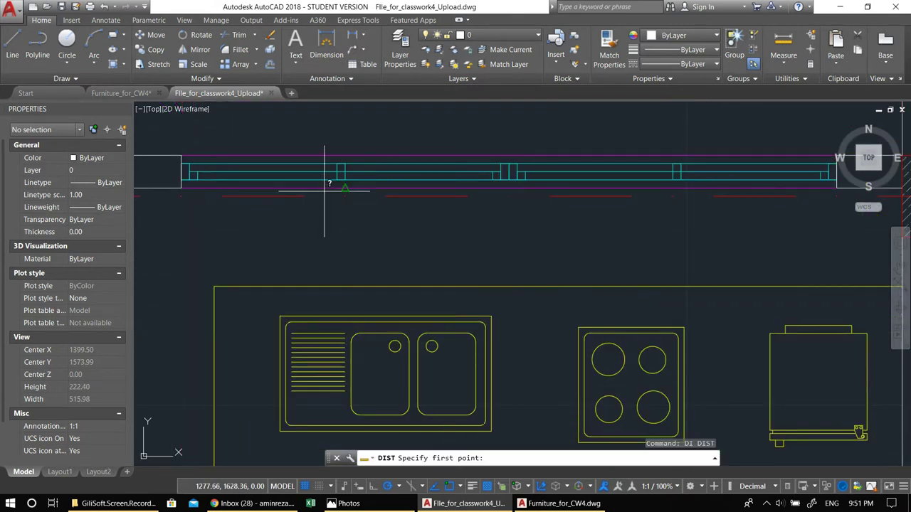
click(340, 187)
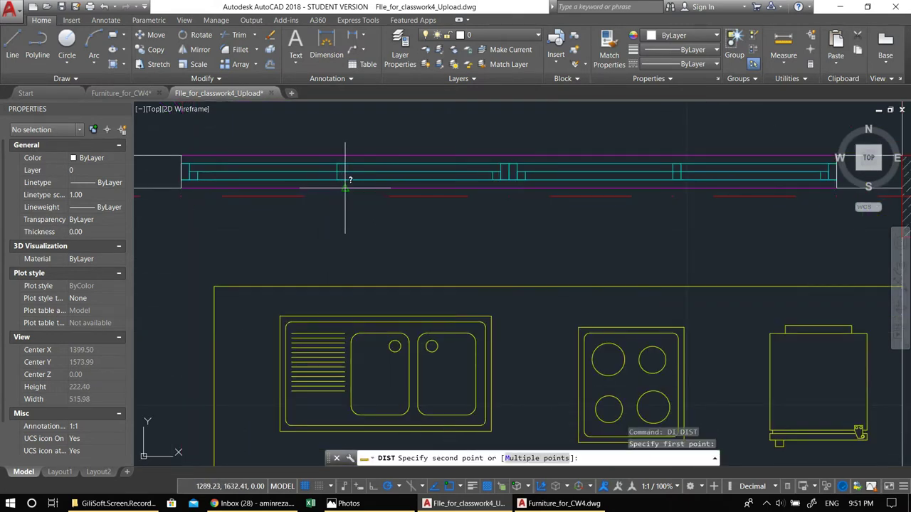
click(344, 285)
middle_drag(366, 304, 350, 222)
key(Escape)
key(Escape)
Offset the sink's upper outer edge 60 units downward as a guide line for its new depth.
text(o)
key(Return)
text(60)
key(Return)
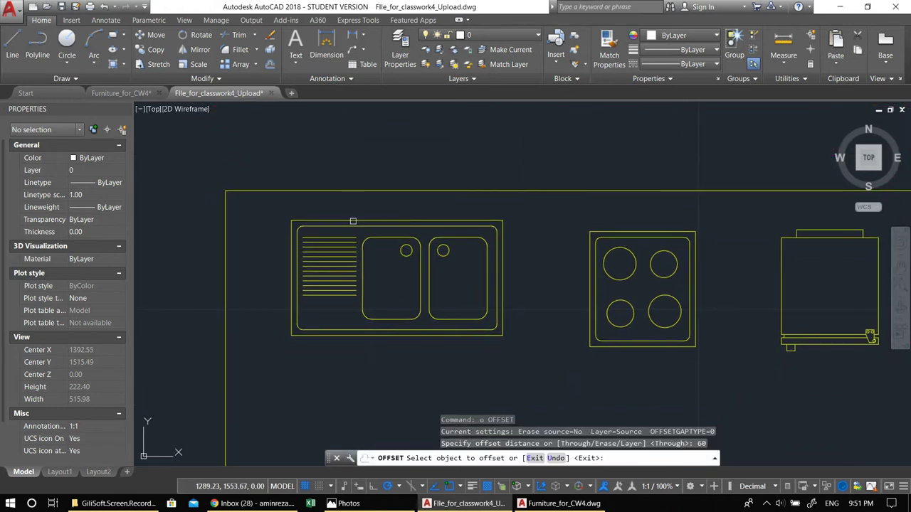
click(376, 222)
click(377, 283)
key(Escape)
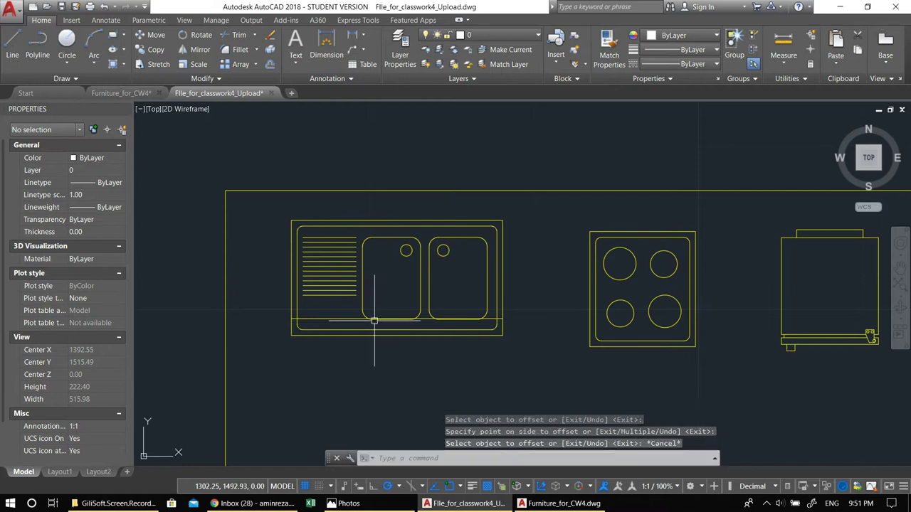
Stretch the lower part of the sink and its bowls upward so the outer bottom edge reaches the guide line's original position.
click(548, 379)
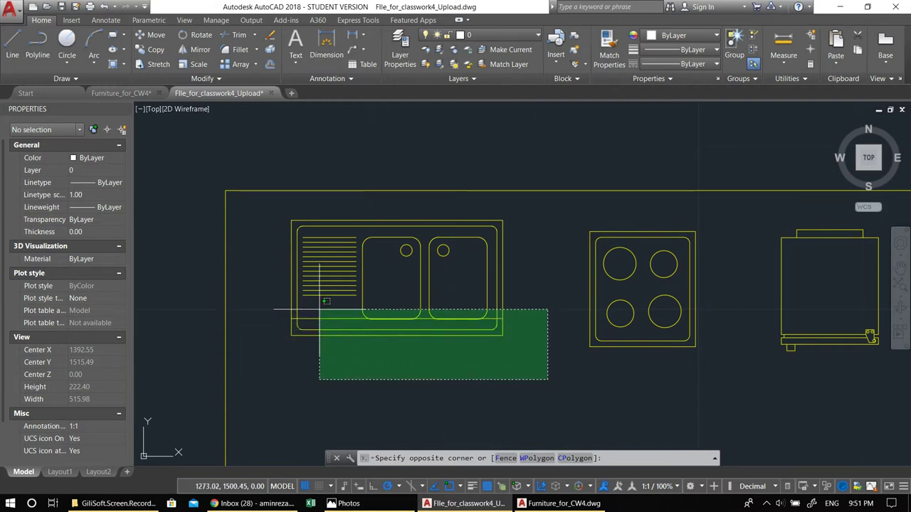
click(255, 310)
text(s)
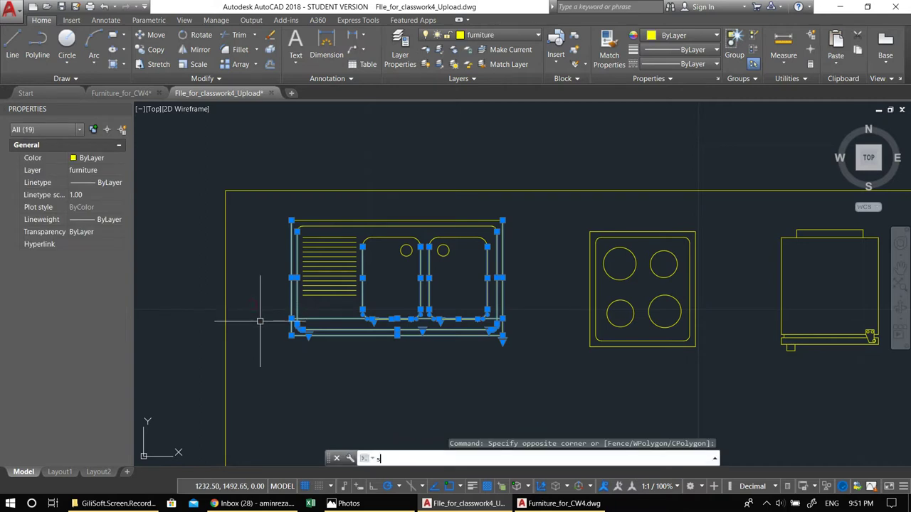
key(Return)
scroll(294, 335, up, 5)
click(314, 351)
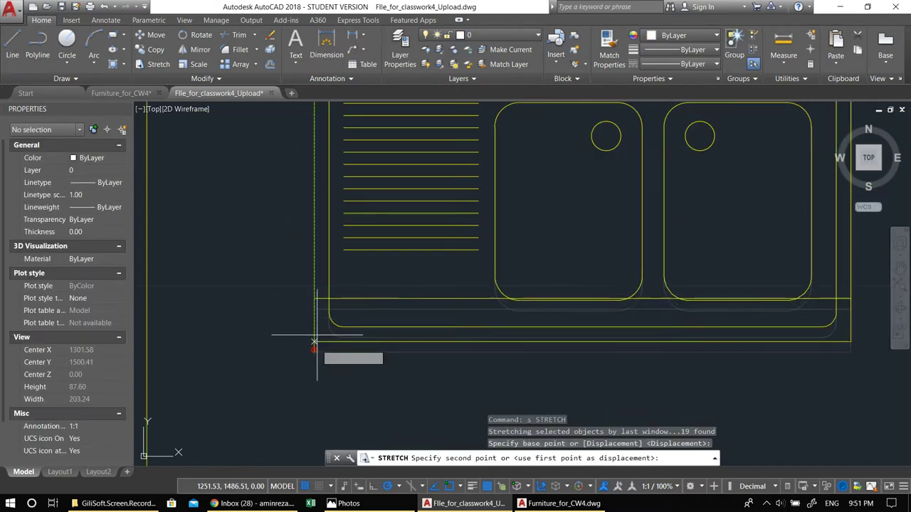
click(314, 309)
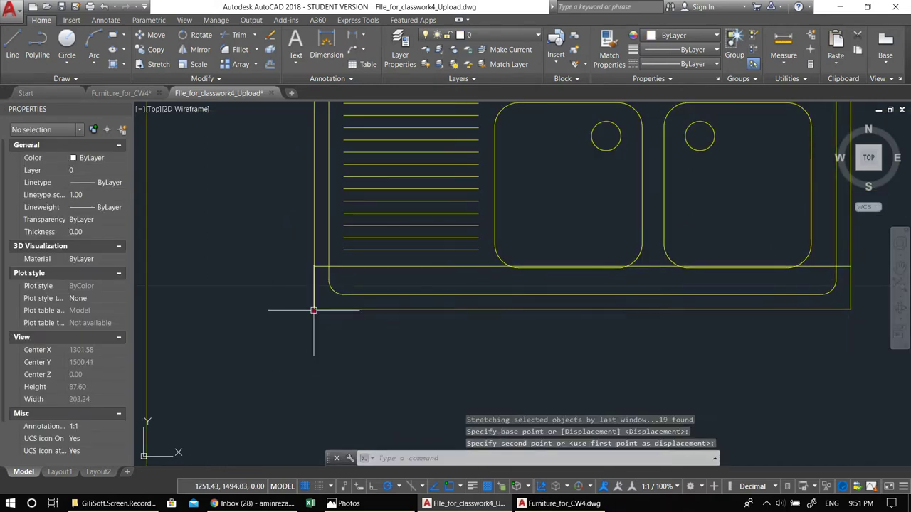
Erase the offset guide line crossing the lower part of the sink.
click(351, 267)
scroll(342, 299, down, 3)
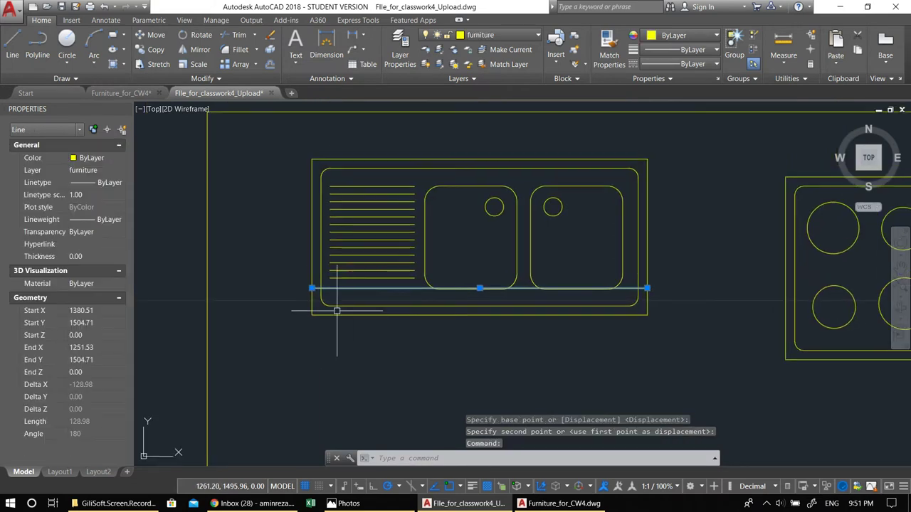
text(e)
key(Return)
Move the whole exploded sink straight up against the inner face of the window wall, so it fits the counter depth.
scroll(336, 311, down, 4)
click(258, 251)
click(461, 396)
scroll(377, 360, down, 1)
text(m)
key(Return)
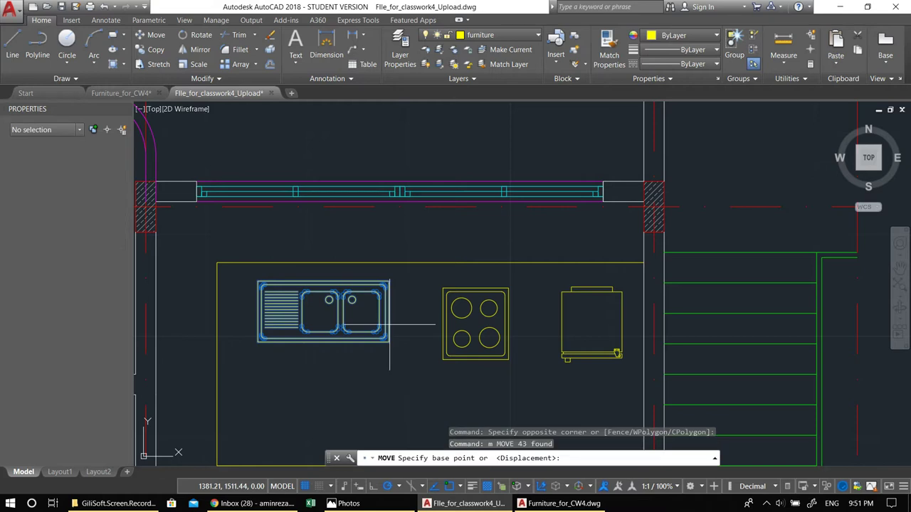
scroll(388, 276, up, 3)
click(399, 310)
middle_drag(392, 197, 403, 277)
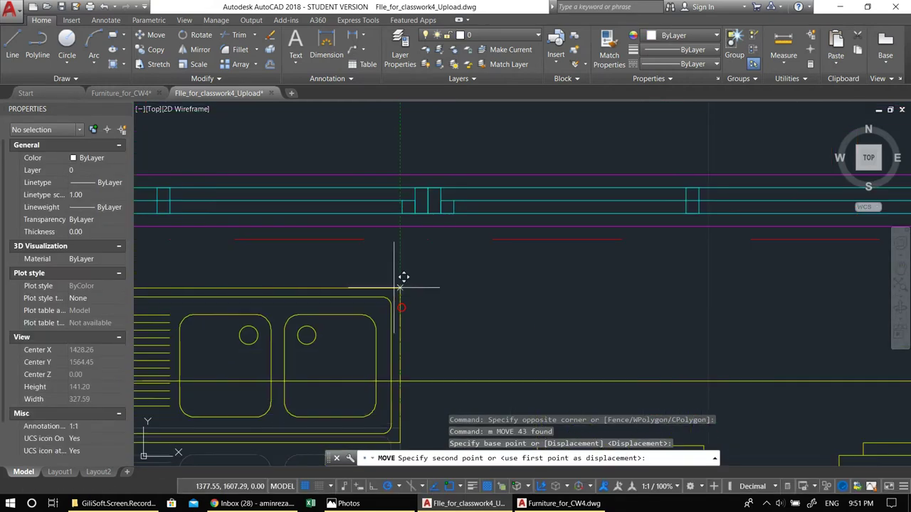
click(406, 222)
scroll(370, 256, down, 3)
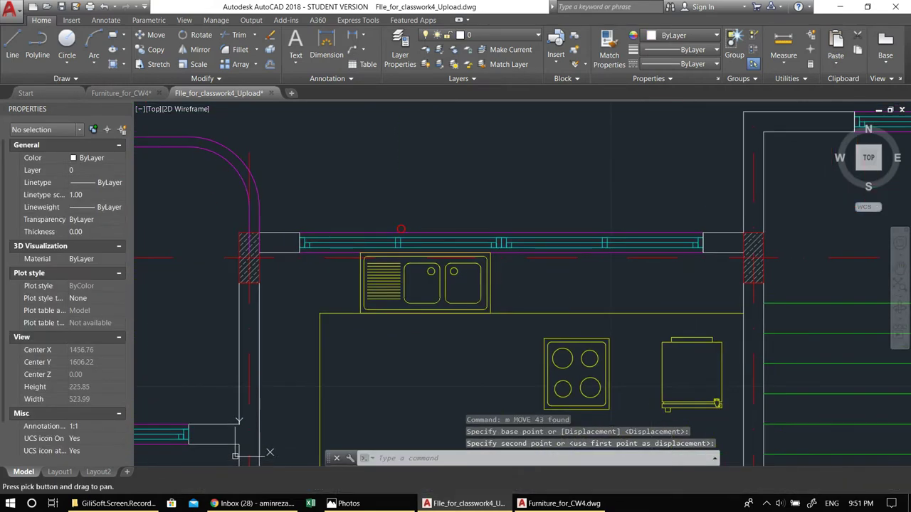
Move the stove block from the open kitchen floor onto the left counter run, its left edge against the wall's inner face.
scroll(360, 256, up, 2)
middle_drag(440, 336, 395, 274)
click(405, 204)
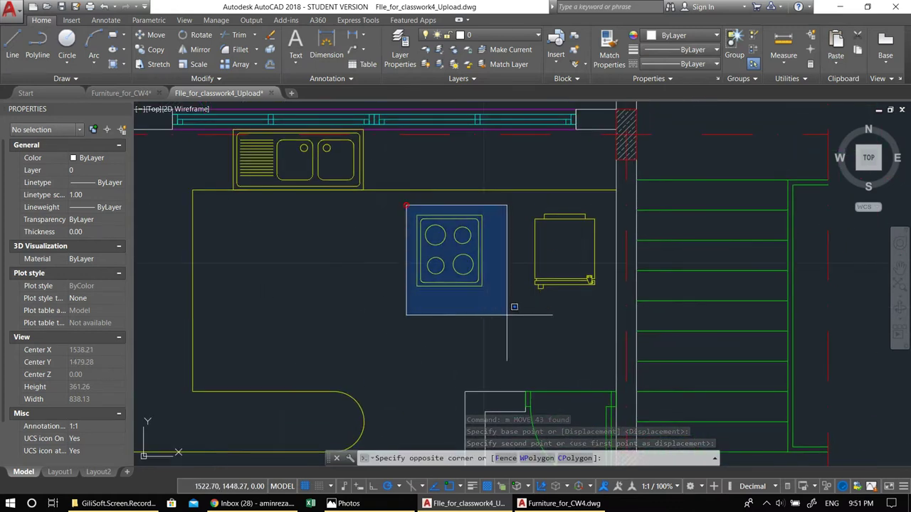
click(507, 308)
middle_drag(499, 306, 517, 323)
middle_drag(371, 292, 451, 309)
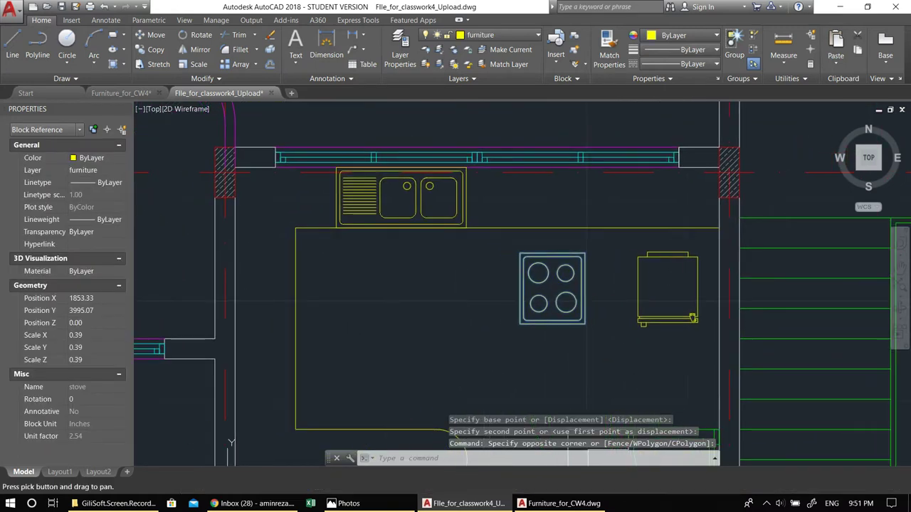
middle_drag(505, 268, 489, 277)
text(m)
key(Return)
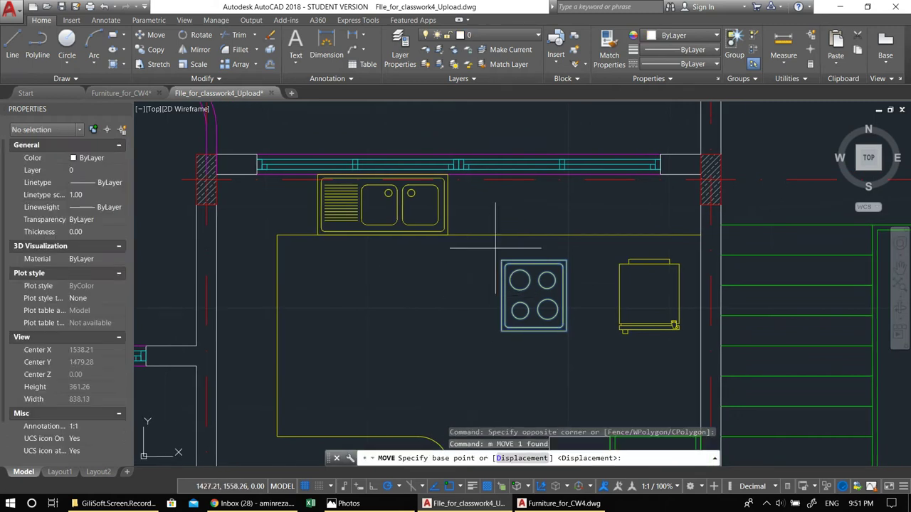
click(502, 260)
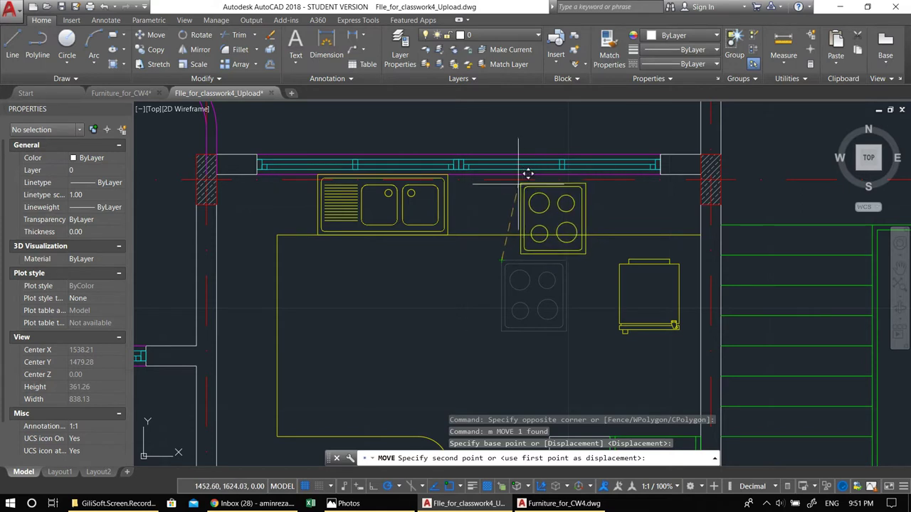
scroll(498, 264, down, 3)
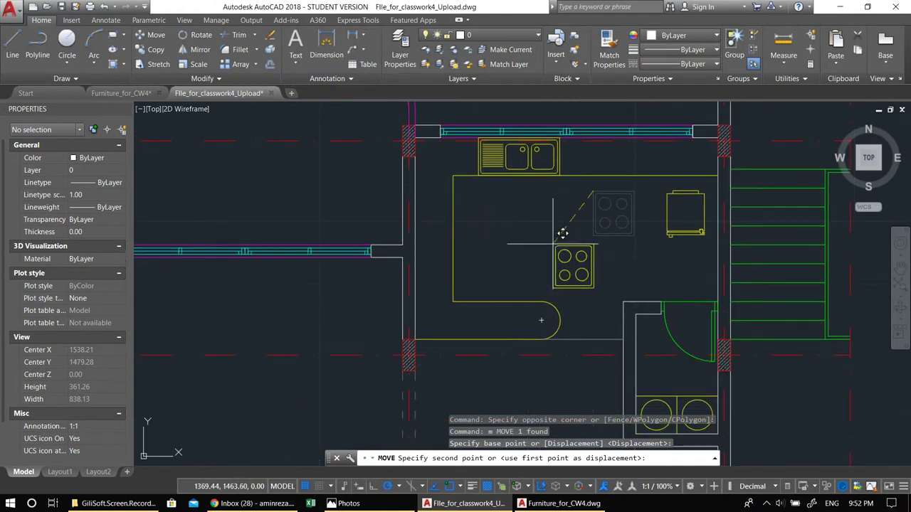
scroll(434, 214, up, 2)
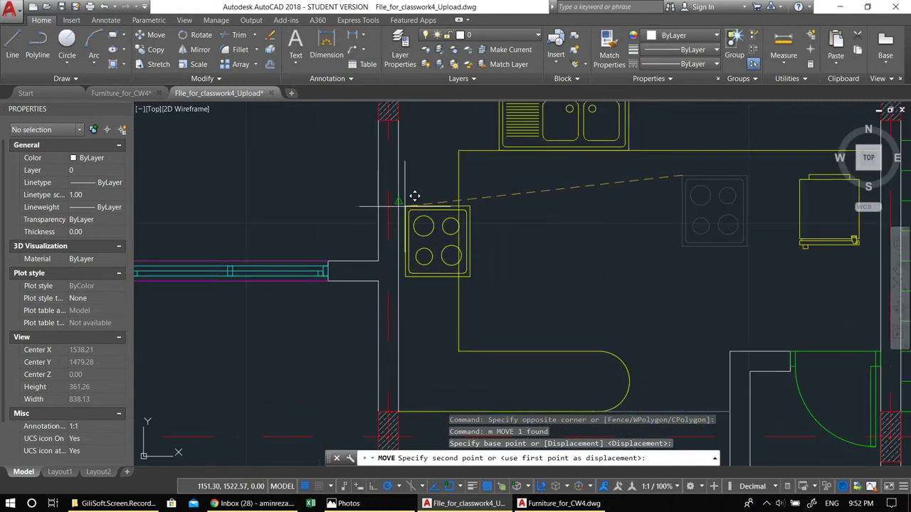
scroll(413, 212, up, 4)
key(Escape)
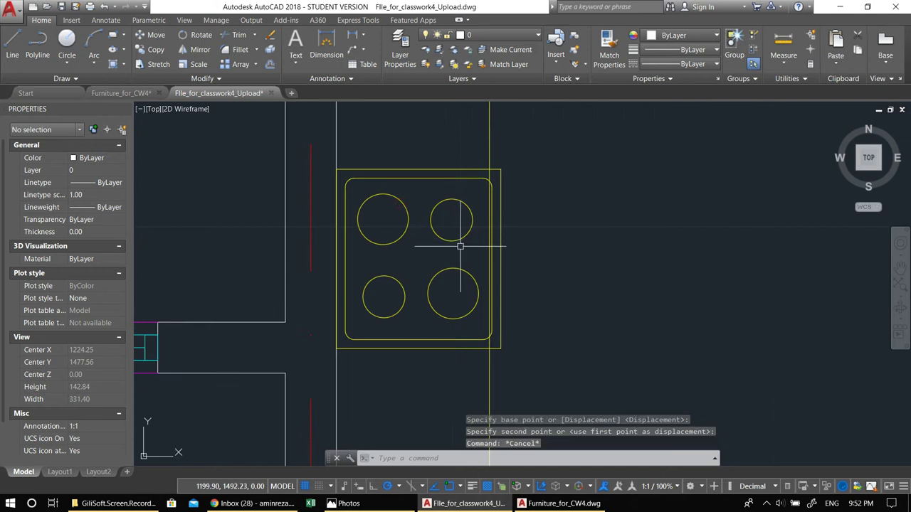
Explode the stove block into individual editable objects.
click(425, 209)
click(425, 208)
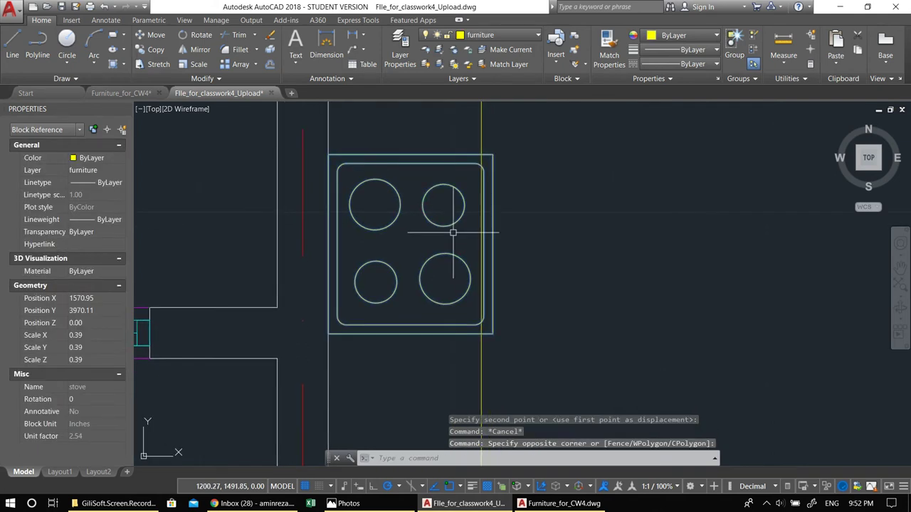
text(x)
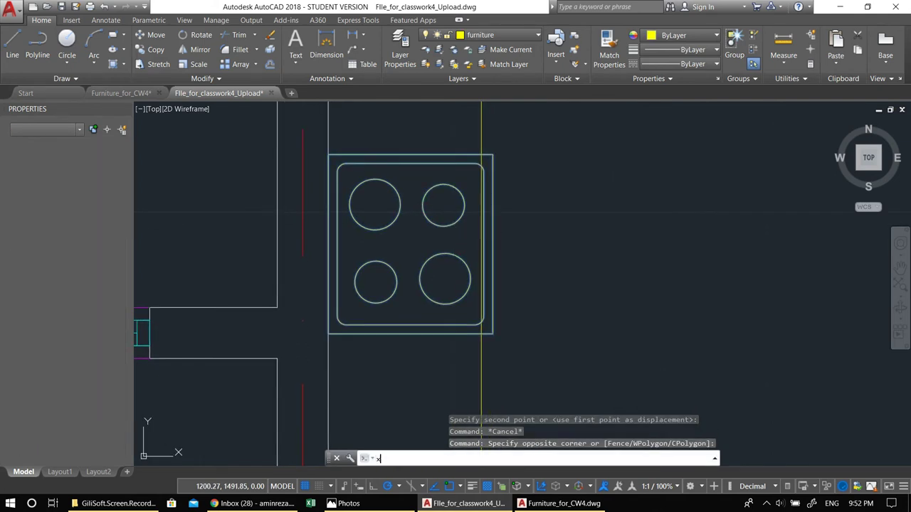
key(Return)
Stretch the right part of the exploded stove leftward so its outer edge aligns with the counter's front edge.
click(534, 364)
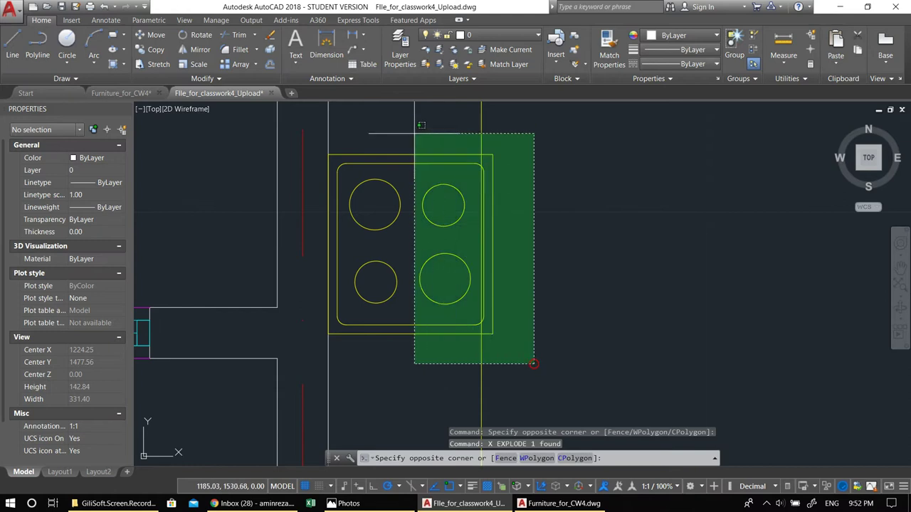
click(418, 140)
text(s)
key(Return)
scroll(480, 147, up, 4)
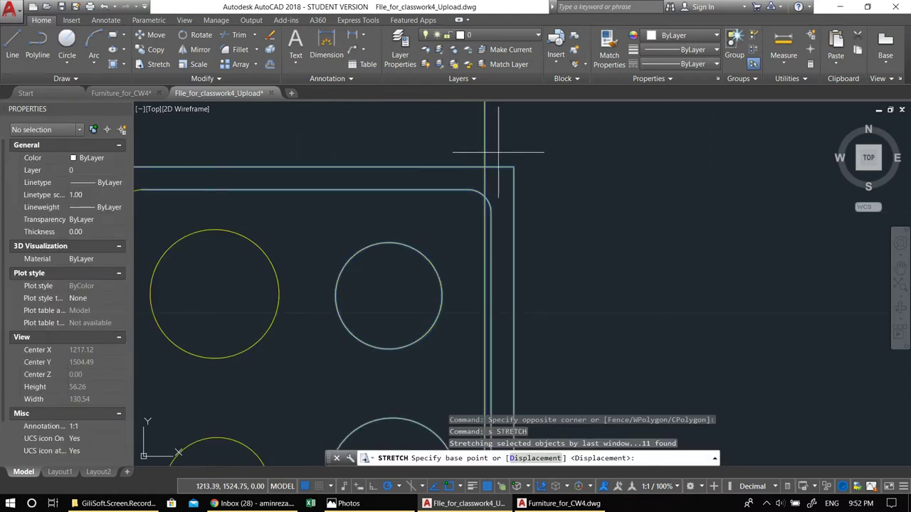
click(512, 166)
click(489, 163)
scroll(498, 163, down, 8)
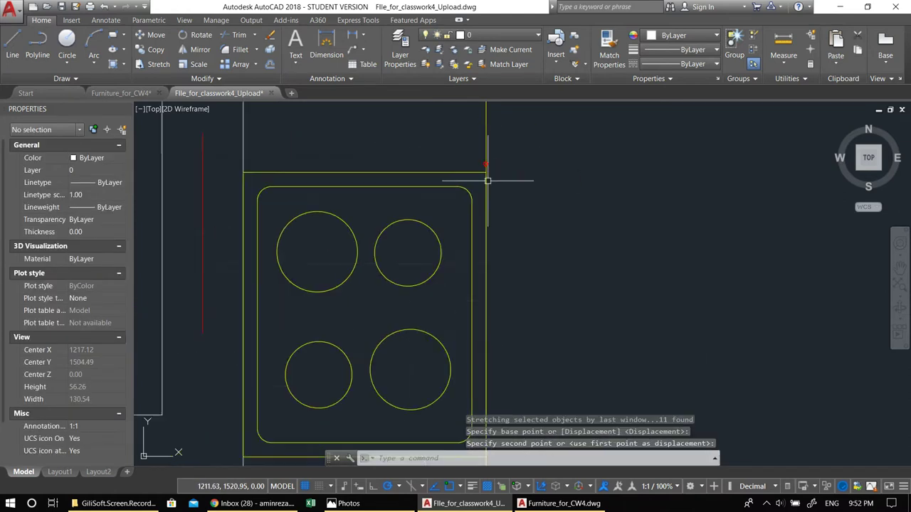
middle_drag(525, 163, 381, 253)
scroll(487, 253, down, 2)
middle_drag(535, 253, 452, 273)
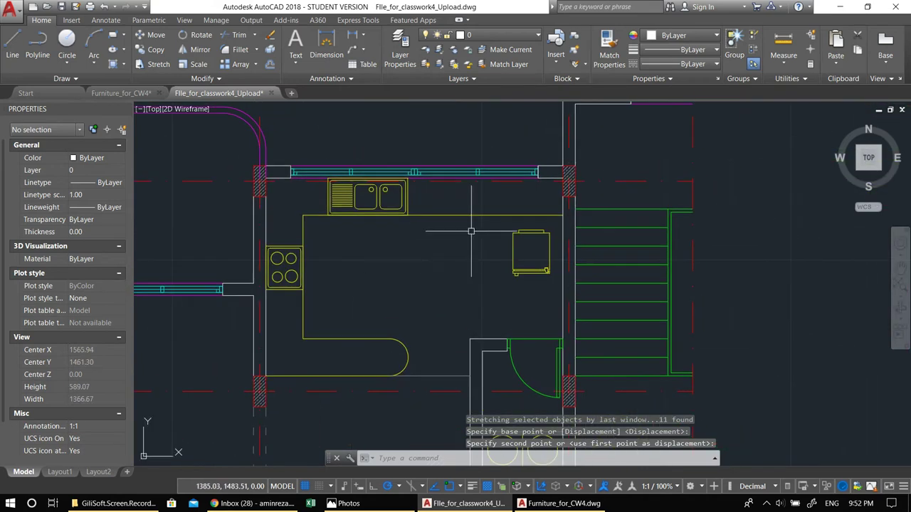
key(Escape)
key(Escape)
Rotate the fridge block 90 degrees counterclockwise beside the staircase wall.
scroll(498, 220, up, 2)
scroll(496, 260, down, 2)
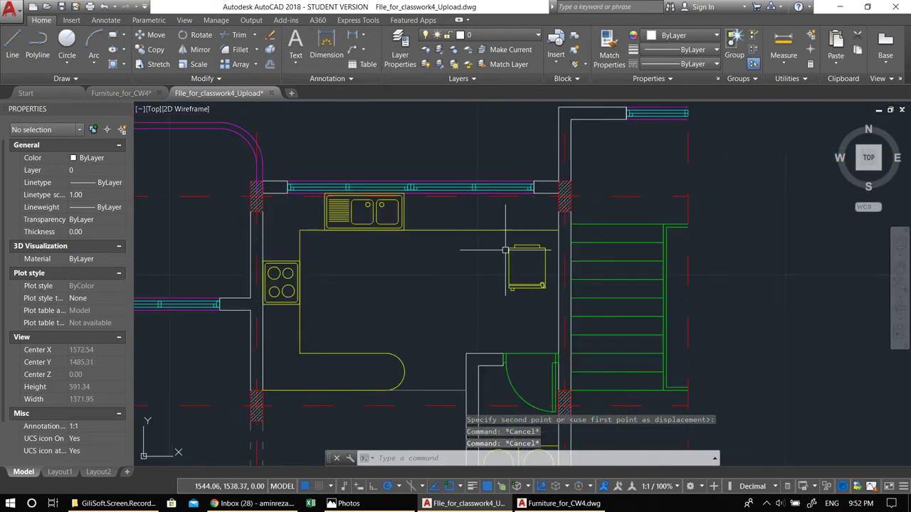
scroll(504, 249, up, 2)
middle_drag(504, 255, 497, 245)
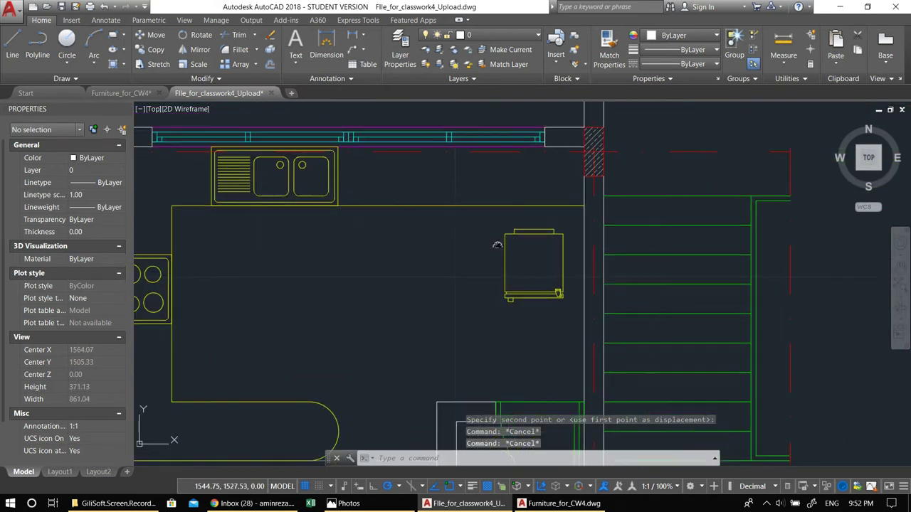
click(473, 194)
click(568, 306)
middle_drag(510, 274, 520, 287)
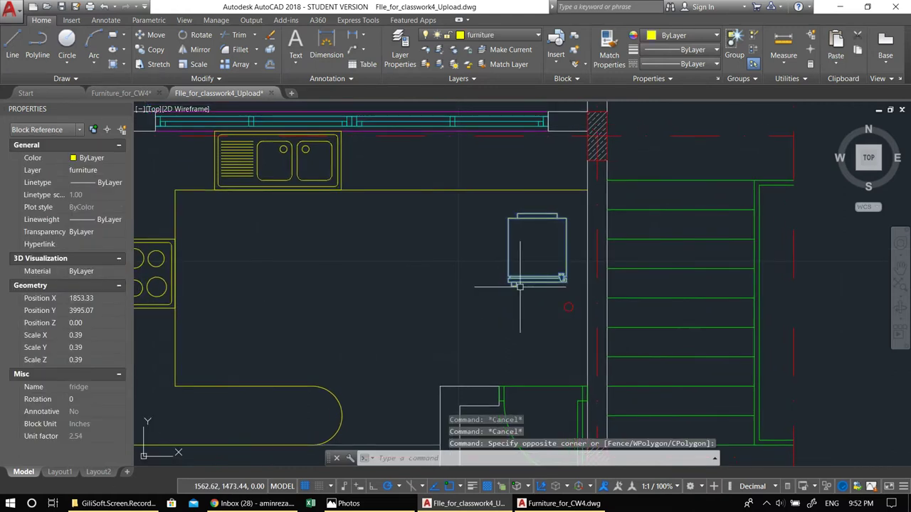
key(Return)
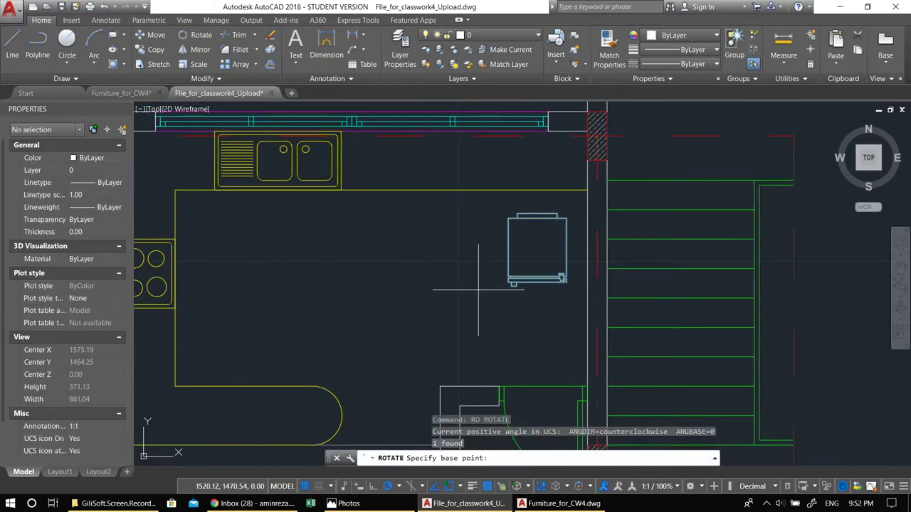
click(480, 272)
Move the rotated fridge horizontally to the right, up to the staircase wall.
click(380, 198)
click(529, 311)
middle_drag(496, 294, 508, 300)
text(m)
key(Return)
click(383, 249)
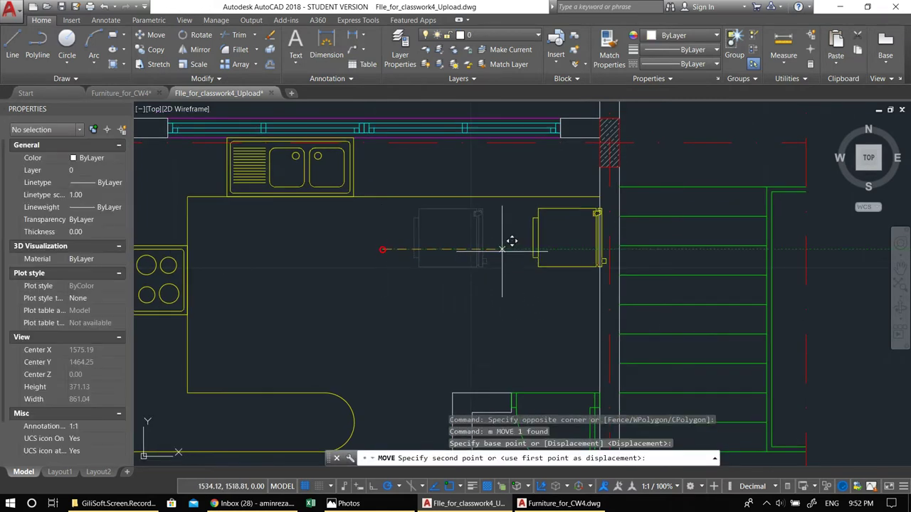
click(496, 249)
Rotate the fridge half a turn so its door faces the kitchen and its back faces the staircase wall.
click(588, 290)
click(557, 248)
middle_drag(540, 257, 527, 263)
text(r)
key(Return)
click(556, 246)
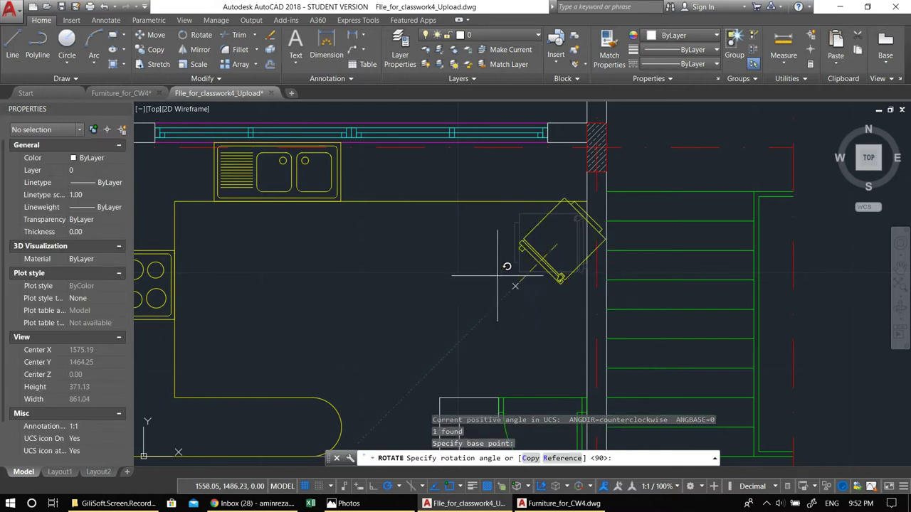
click(483, 244)
Move the fridge left and down so it clears the staircase wall and stands farther below the upper counter.
click(561, 295)
click(508, 251)
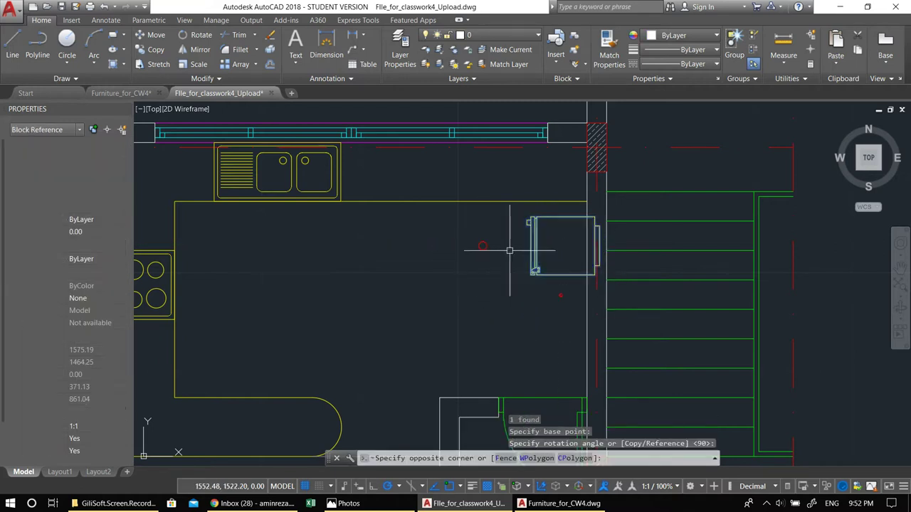
middle_drag(531, 282, 508, 263)
text(m)
key(Return)
click(514, 301)
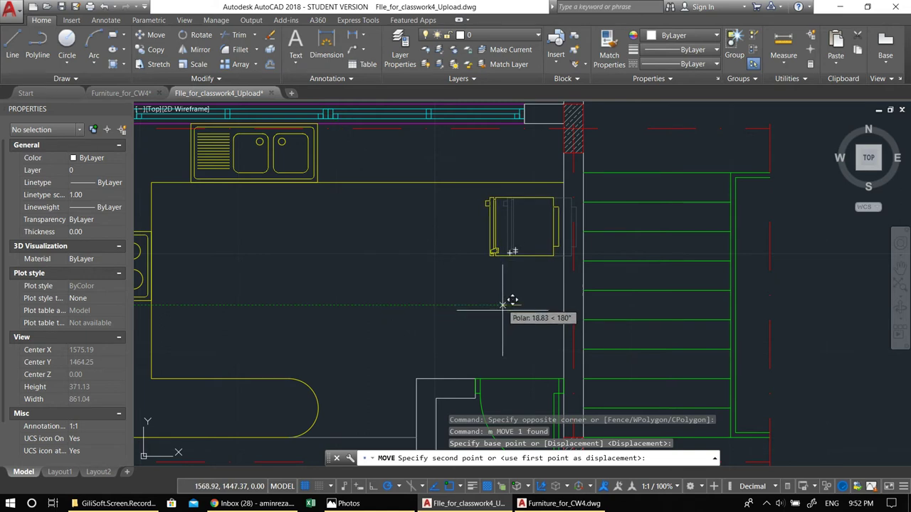
click(498, 346)
Nudge the fridge horizontally so its back sits closer to the staircase wall.
scroll(479, 342, down, 2)
scroll(480, 342, up, 3)
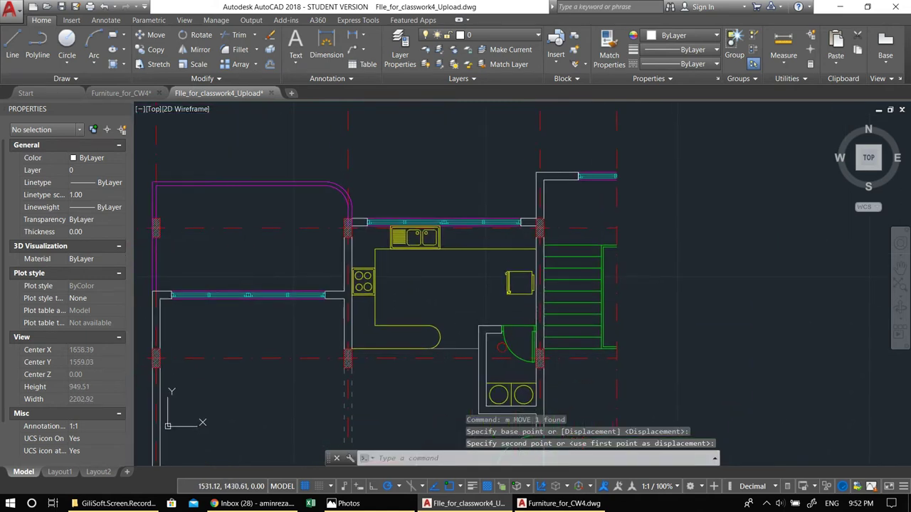
drag(541, 312, 499, 269)
text(m)
key(Return)
click(451, 260)
scroll(411, 290, down, 2)
middle_drag(412, 289, 523, 253)
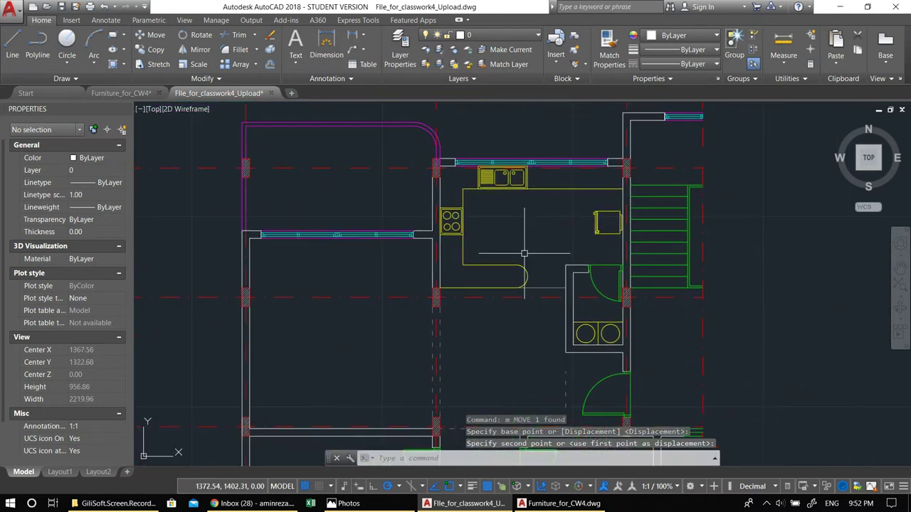
Examine how the stove, sink and fridge sit along the kitchen counter and within the overall floor plan.
scroll(423, 235, up, 4)
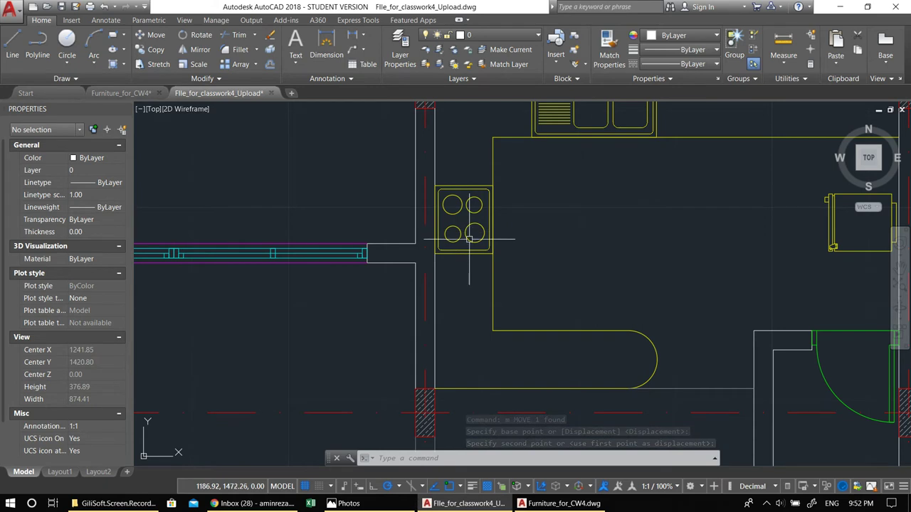
scroll(441, 182, up, 2)
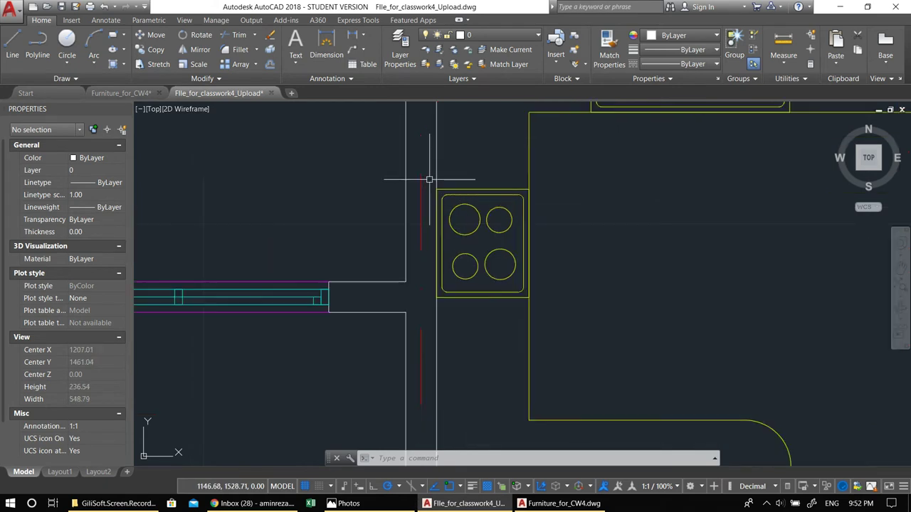
scroll(475, 277, down, 2)
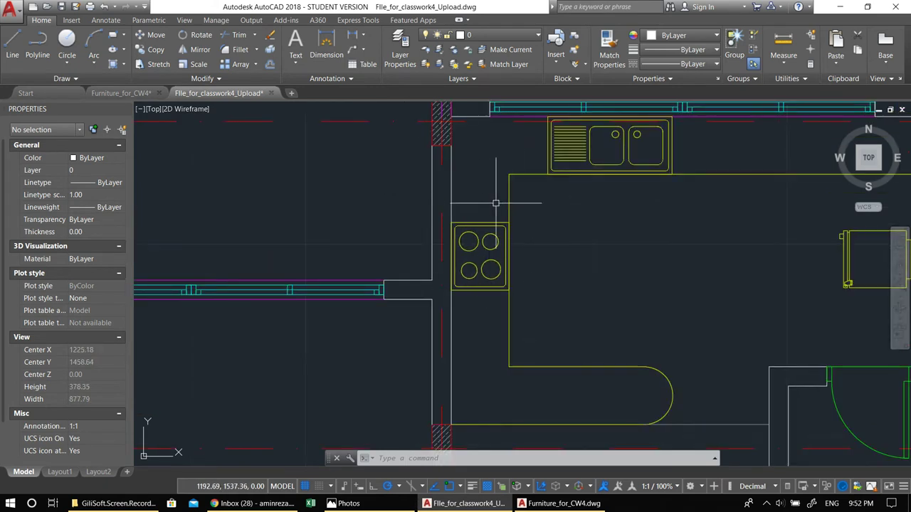
scroll(496, 210, down, 4)
middle_drag(542, 242, 521, 255)
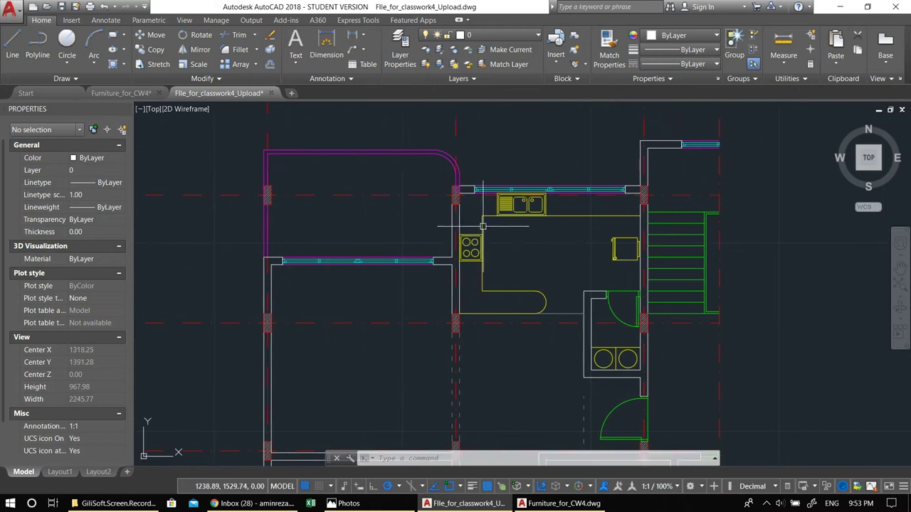
scroll(516, 223, up, 2)
scroll(517, 224, up, 2)
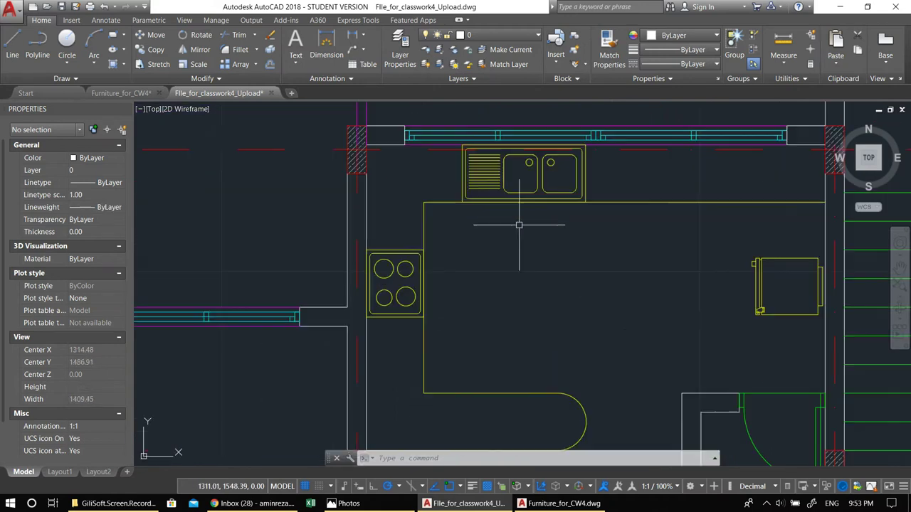
scroll(526, 226, down, 4)
middle_drag(519, 240, 603, 208)
key(Escape)
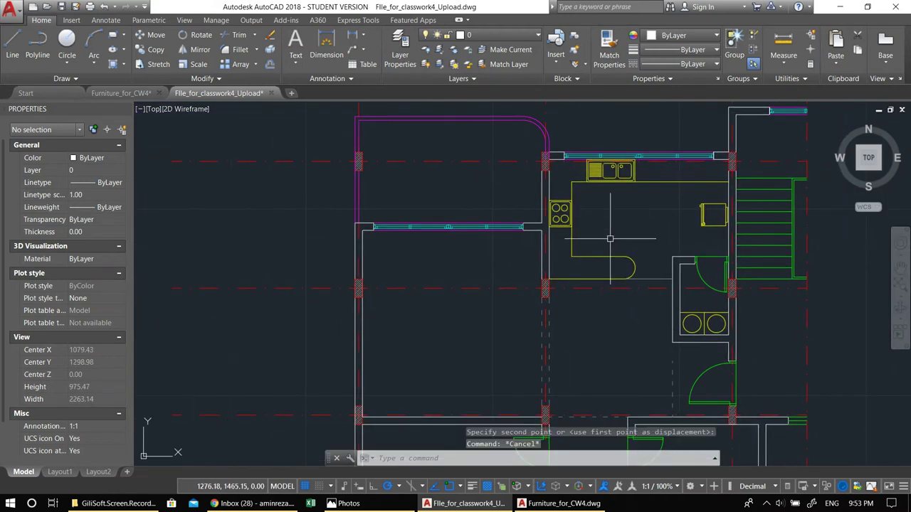
key(Escape)
middle_drag(636, 255, 529, 251)
scroll(505, 235, down, 2)
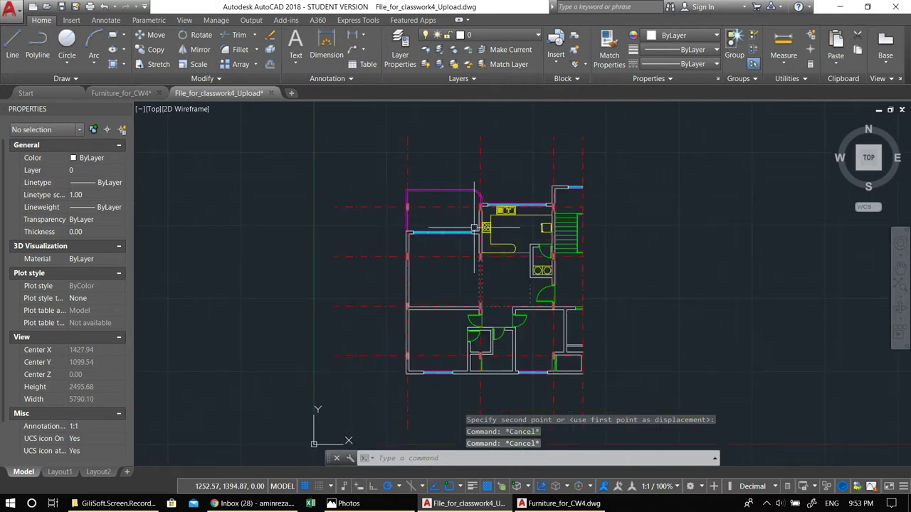
Switch to the Furniture_for_CW4 drawing and copy the eight bathroom fixture blocks with a base point.
click(122, 94)
scroll(317, 238, down, 4)
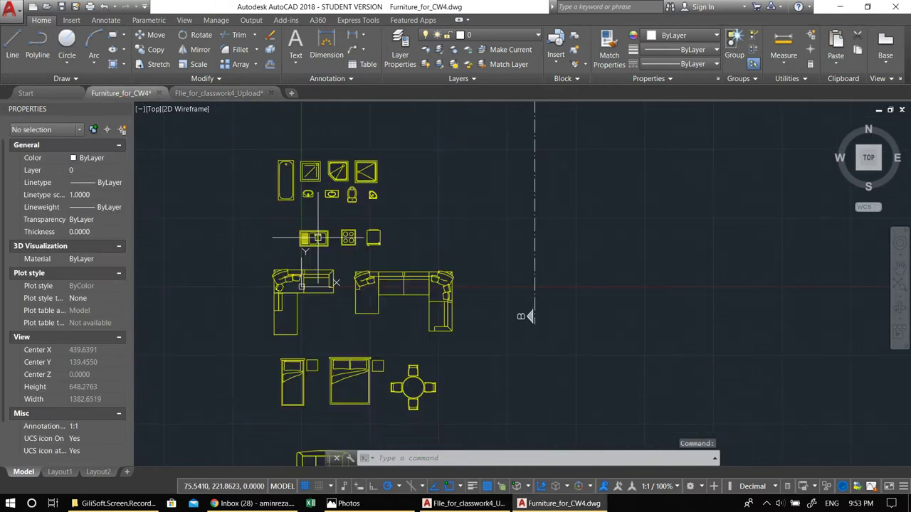
middle_drag(304, 245, 368, 228)
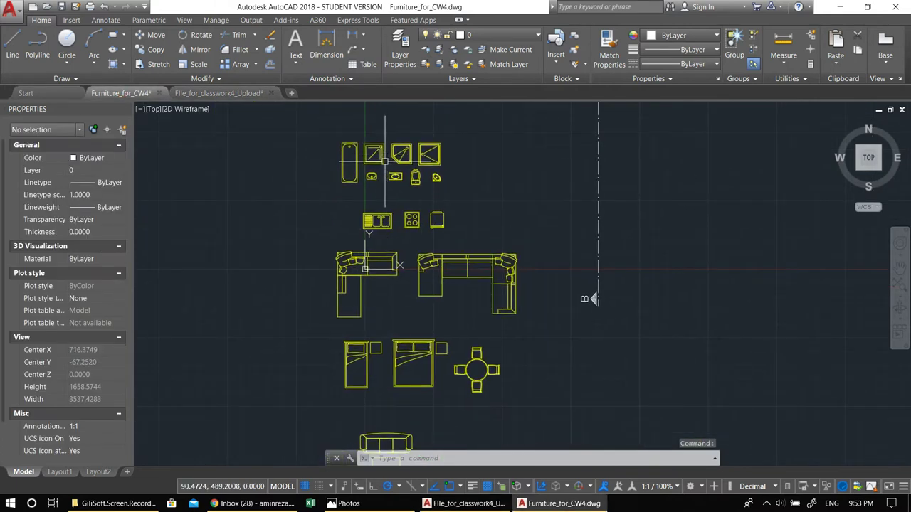
scroll(412, 134, up, 3)
scroll(427, 153, down, 1)
middle_drag(503, 272, 567, 285)
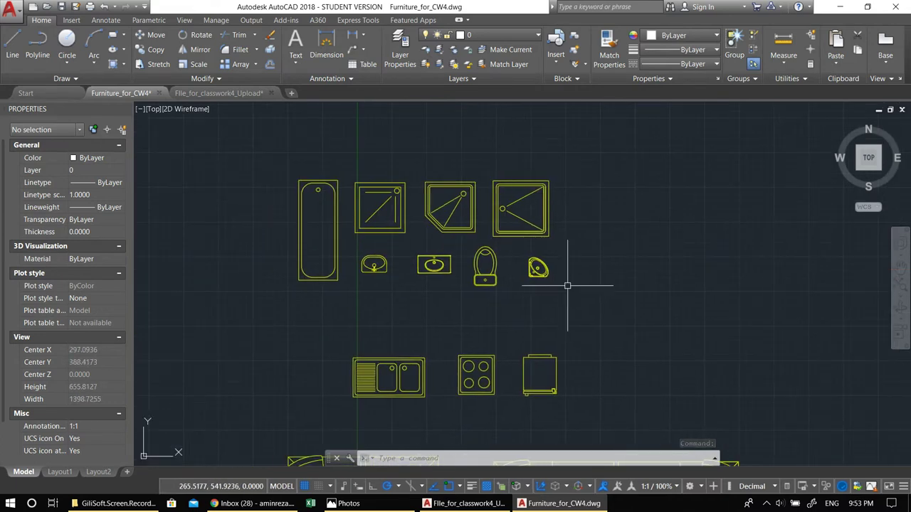
click(614, 315)
click(195, 146)
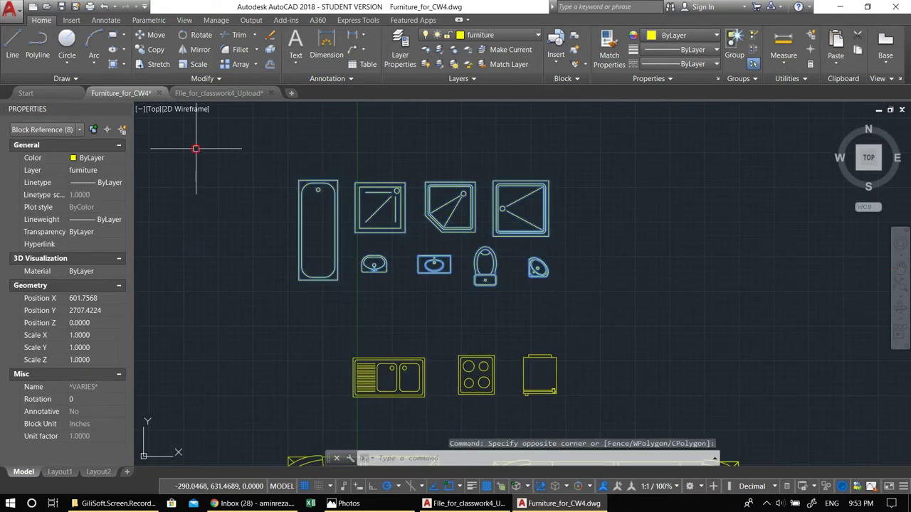
key(ctrl+shift+c)
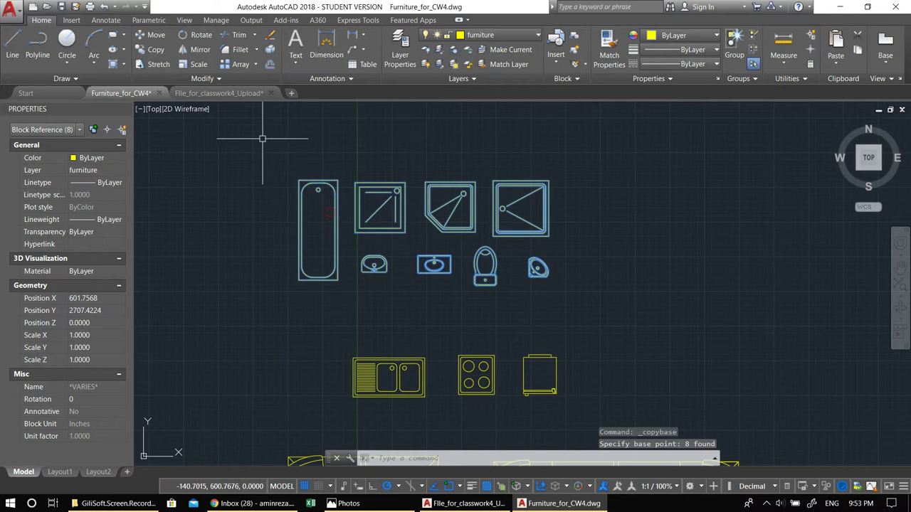
Switch to the FIle_for_classwork4_Upload drawing and paste the eight bathroom fixture blocks in the empty area below the plan.
click(234, 95)
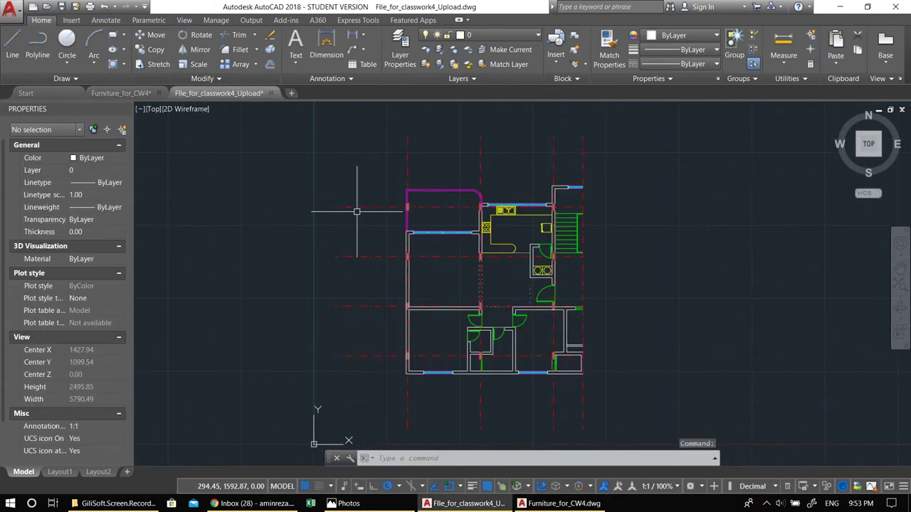
key(ctrl+v)
scroll(394, 263, up, 5)
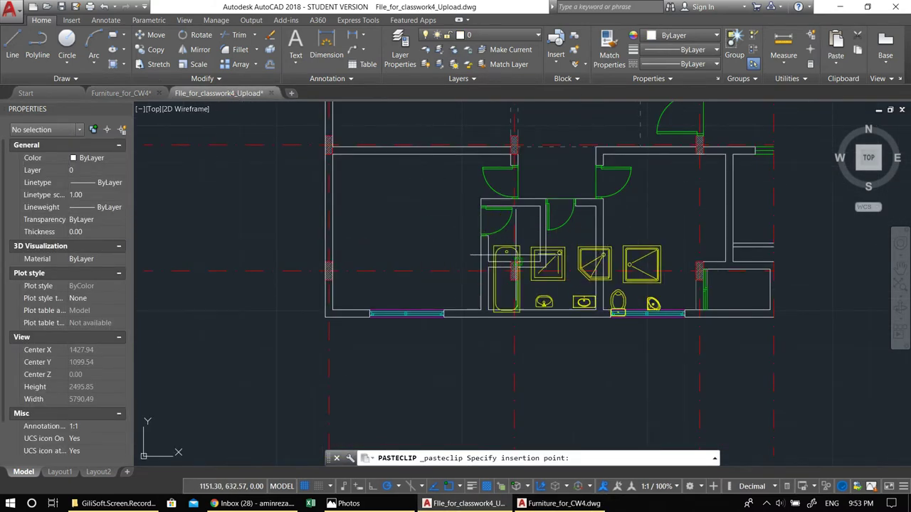
click(378, 272)
middle_drag(446, 252, 427, 273)
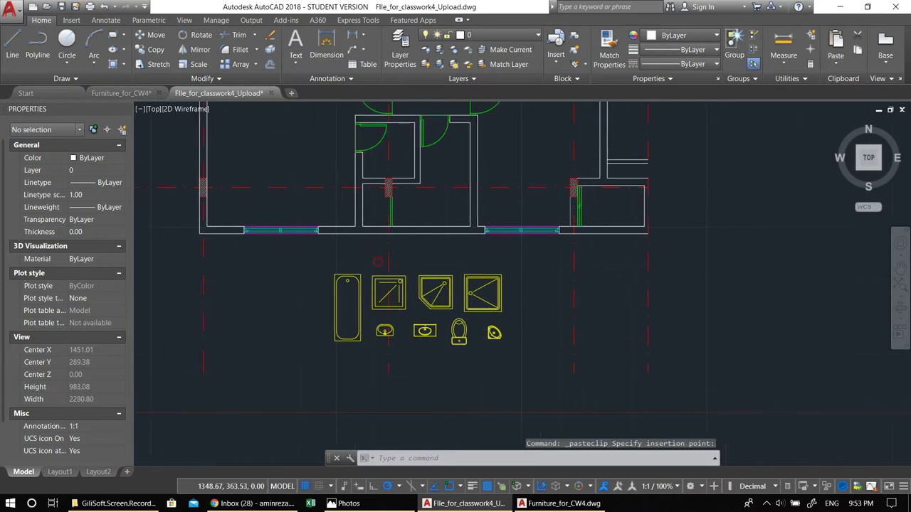
key(Escape)
key(Escape)
scroll(426, 274, up, 4)
scroll(411, 273, down, 2)
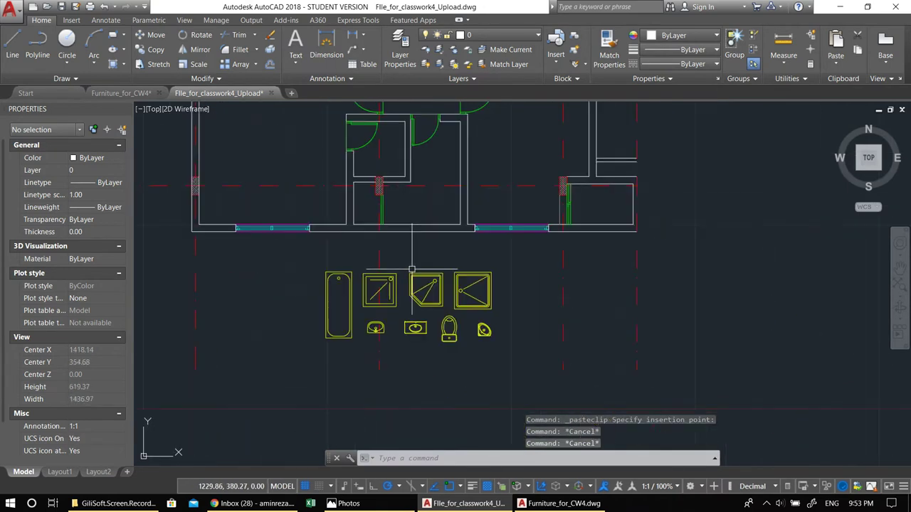
scroll(411, 270, up, 2)
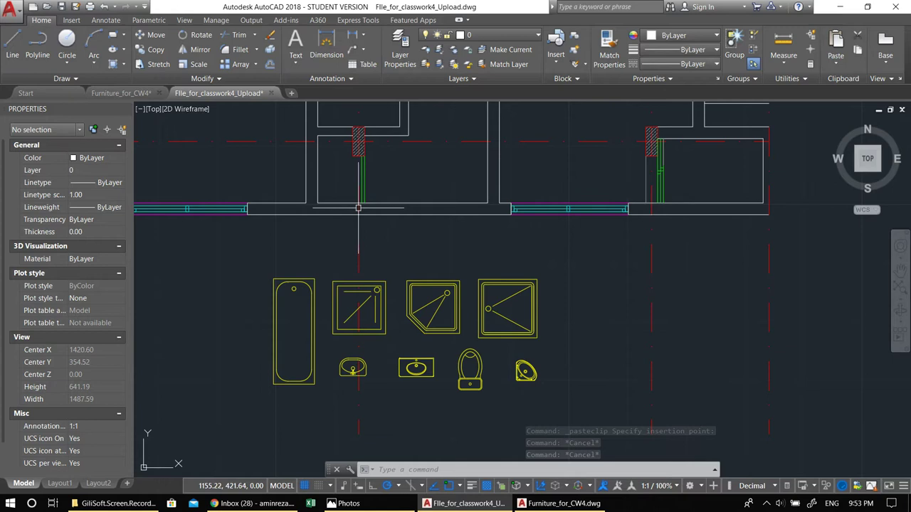
mouse_move(402, 157)
middle_down()
mouse_move(420, 209)
mouse_move(420, 202)
middle_up()
scroll(420, 202, up, 2)
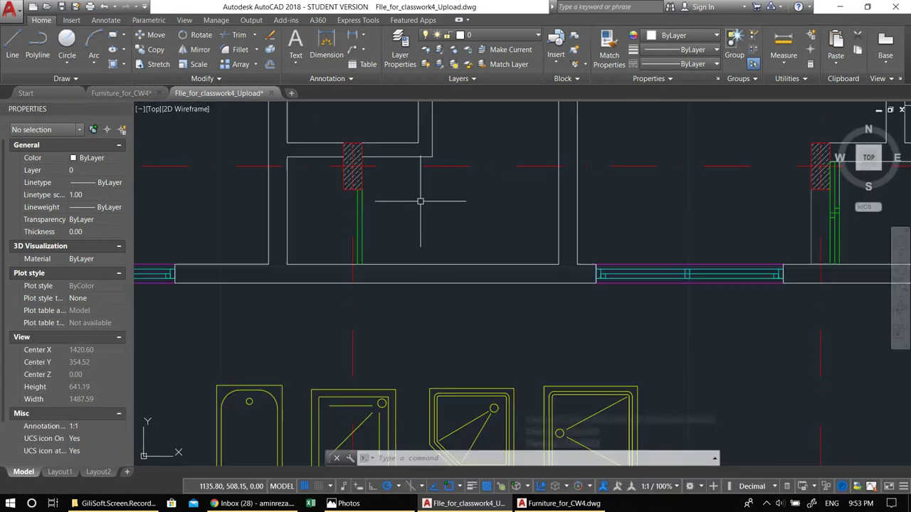
scroll(419, 301, down, 2)
scroll(381, 233, up, 2)
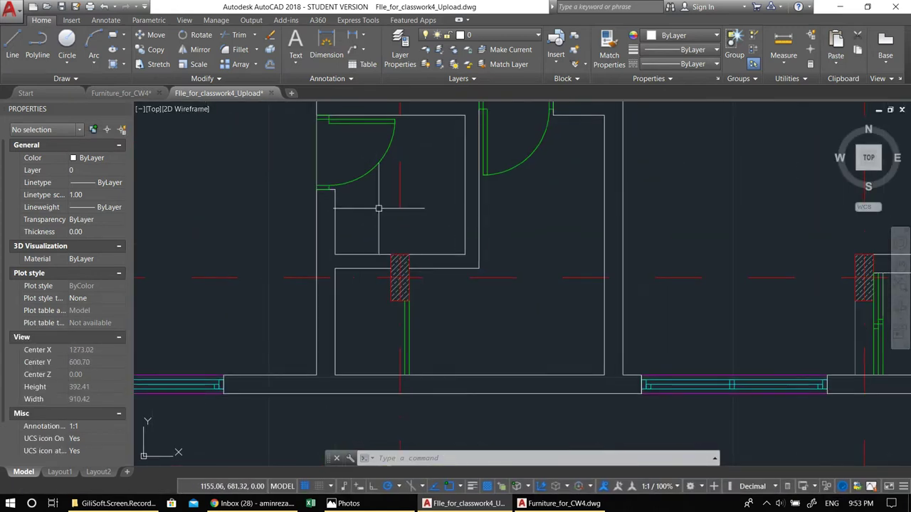
text(l)
key(Return)
key(Escape)
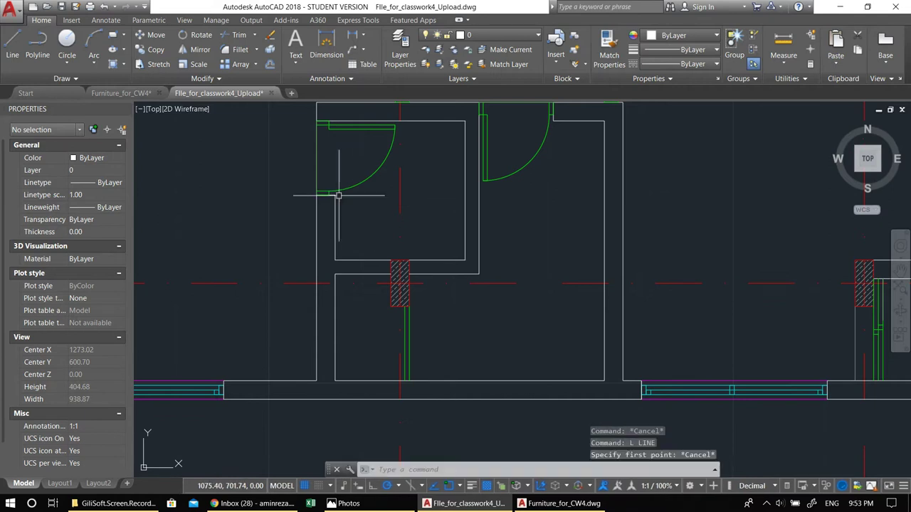
Make furniture the current layer.
click(495, 34)
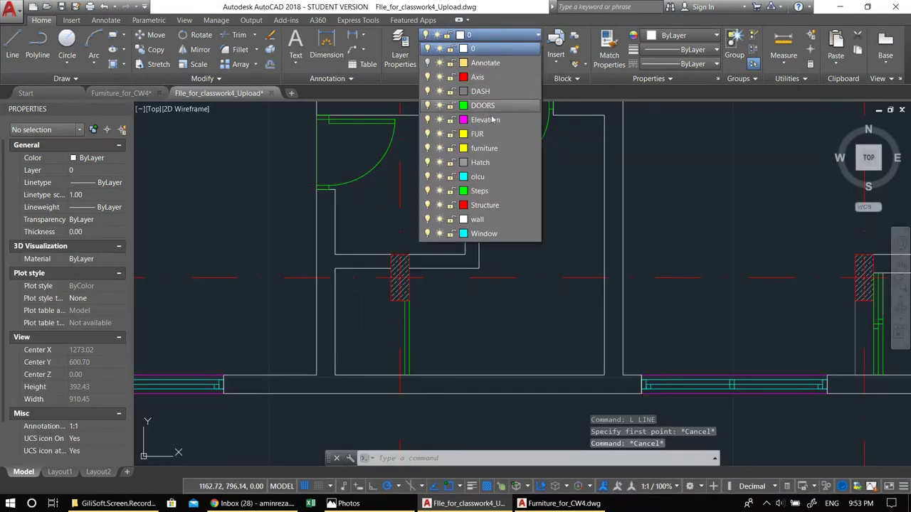
click(491, 149)
key(Escape)
key(Escape)
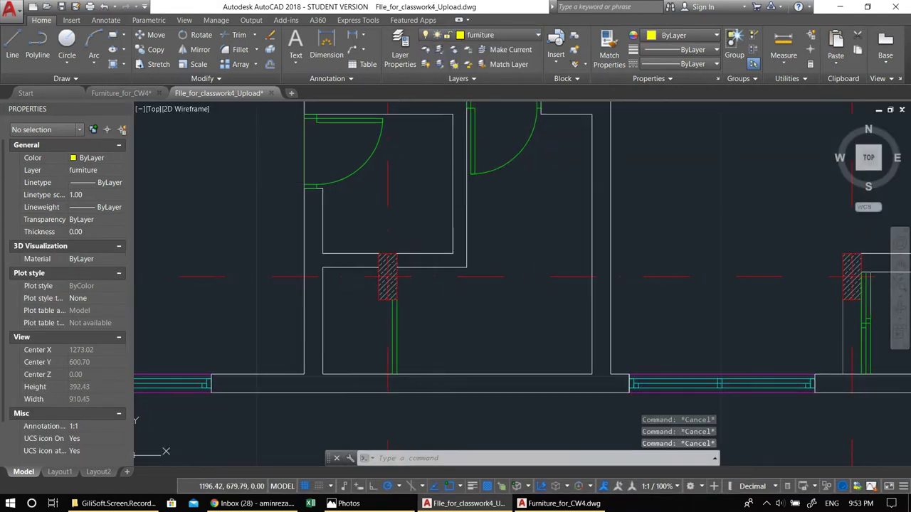
Draw a rectangle about 70 deep across the small upper bathroom, from the wall corner below its door to the opposite lower corner.
text(rec)
key(Return)
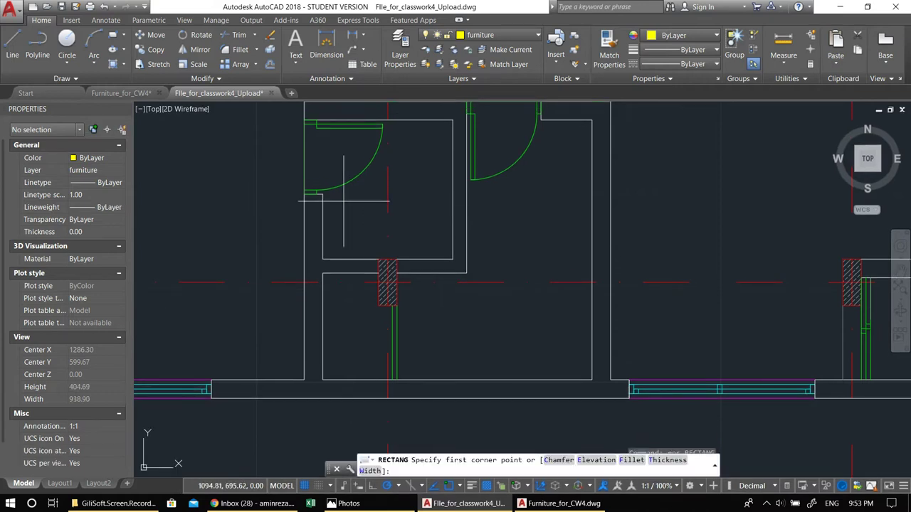
click(323, 193)
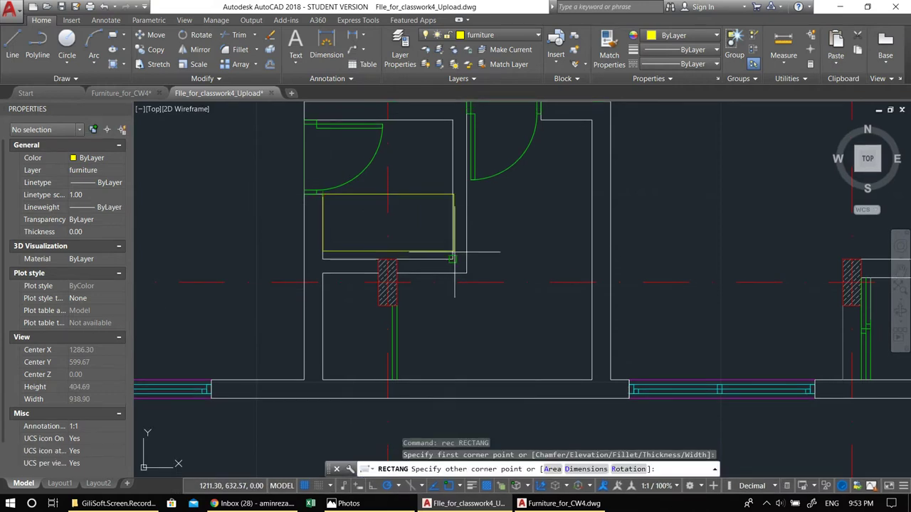
click(453, 259)
Draw a second rectangle in the larger bathroom, from the outer corner of the partition walls to the shaft's bottom corner at the exterior wall.
key(Return)
click(465, 268)
click(396, 374)
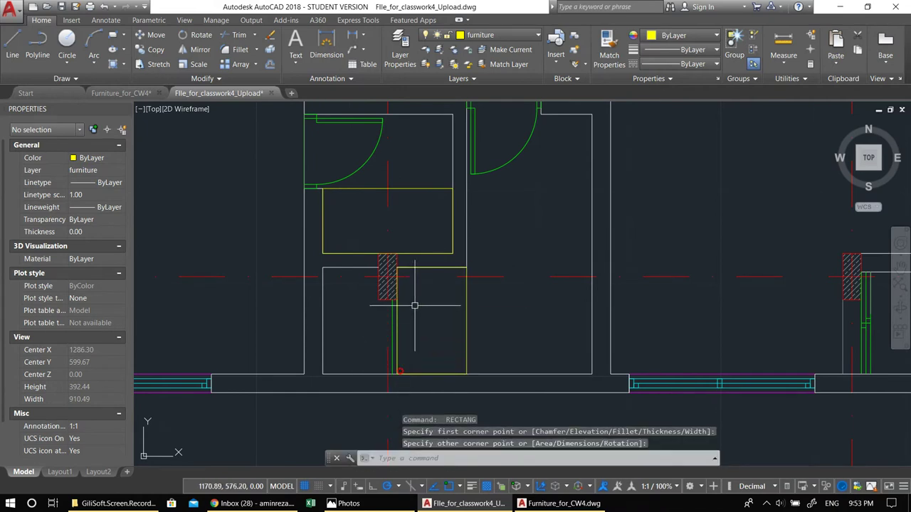
key(Escape)
key(Escape)
Measure the short side of the rectangle in the small upper bathroom.
middle_drag(352, 238, 361, 261)
text(di)
key(Return)
click(462, 209)
click(461, 278)
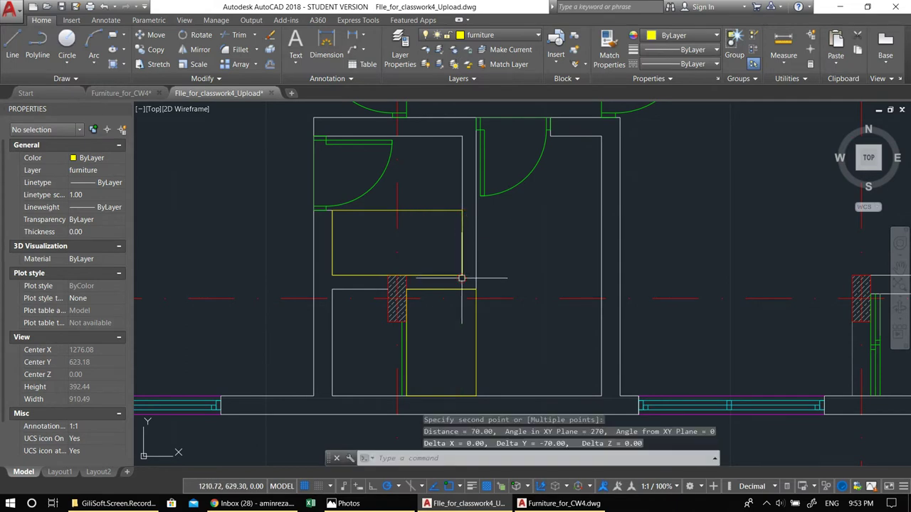
Offset both bathroom rectangles inward by 5 to form the shower tray rims.
scroll(411, 263, down, 2)
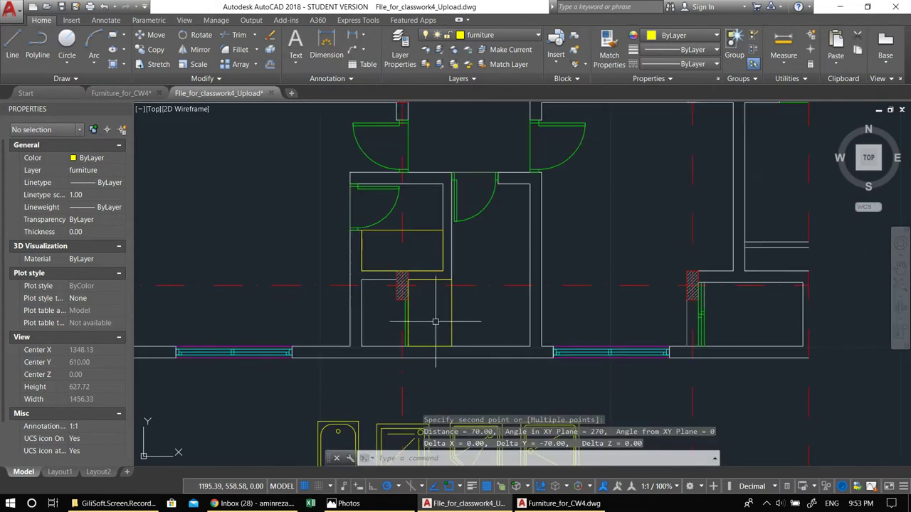
text(o)
key(Return)
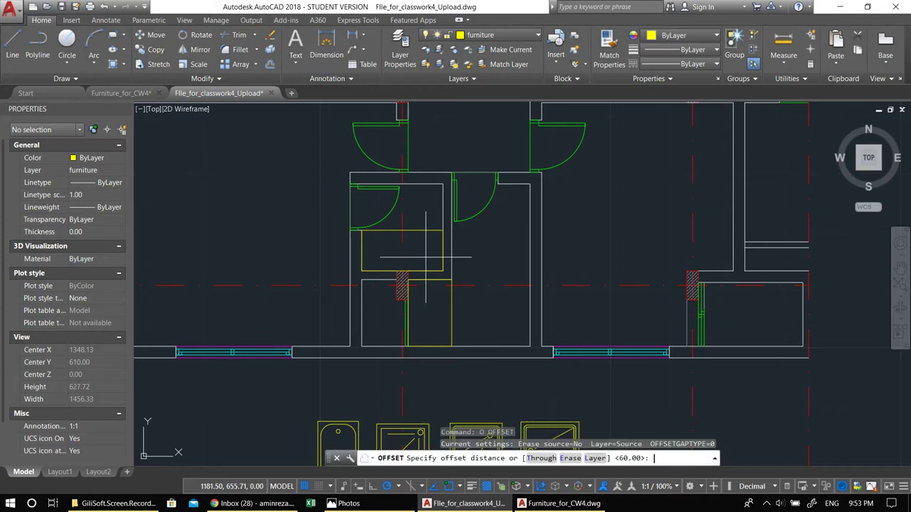
text(5)
key(Return)
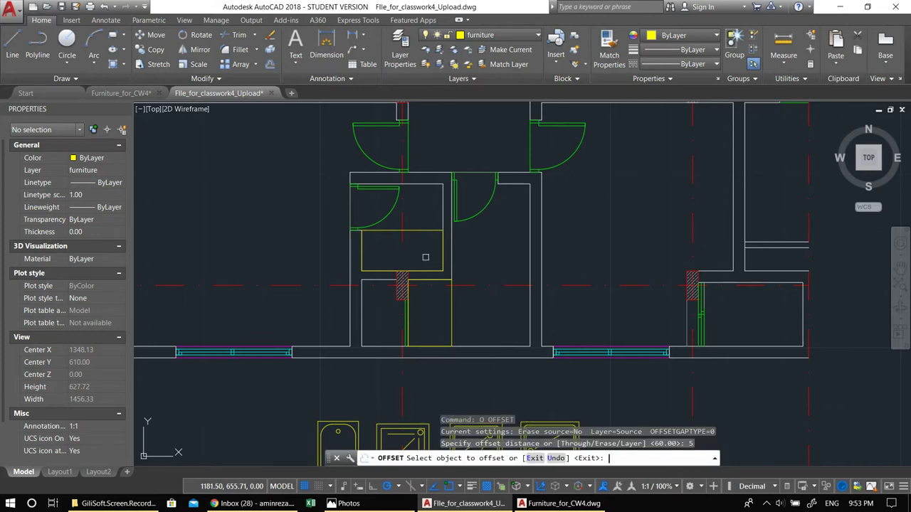
scroll(448, 315, up, 2)
click(411, 178)
click(398, 214)
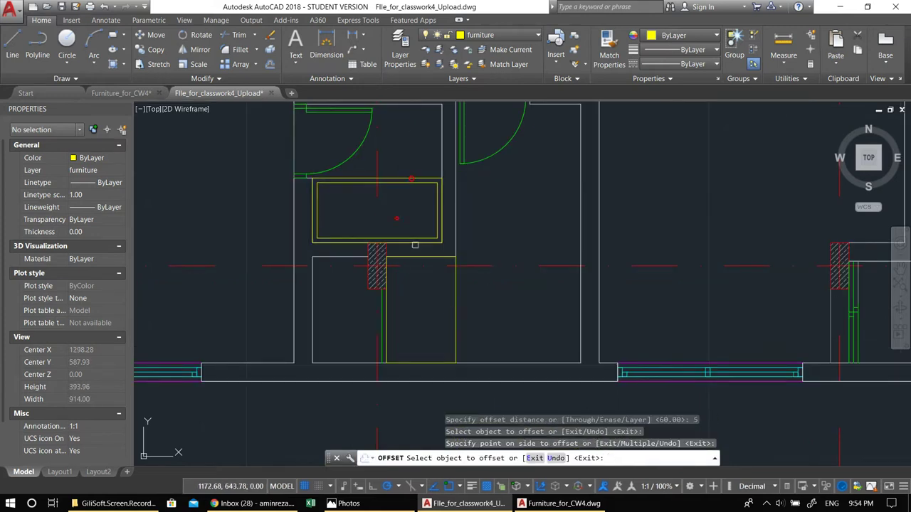
click(453, 296)
click(411, 306)
key(Escape)
key(Escape)
key(Escape)
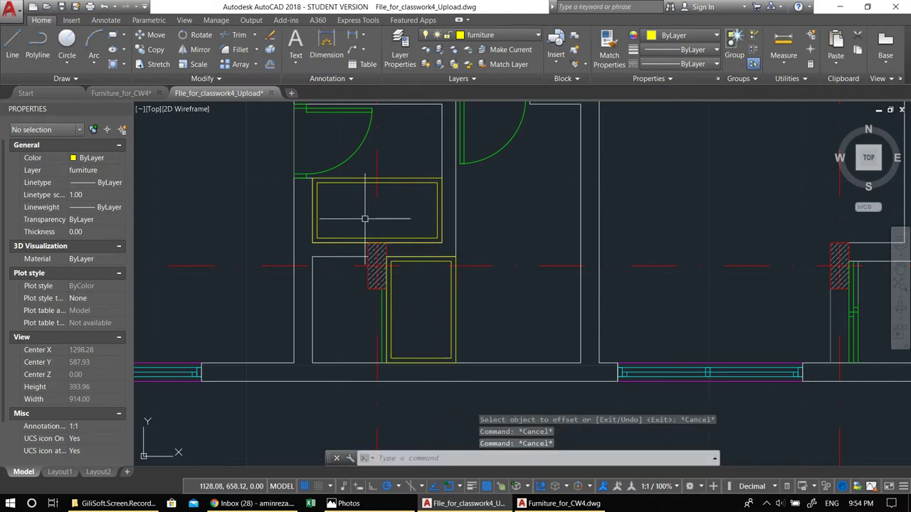
Set the fillet radius to 5 and round the upper-left corner of the small bathroom's inner rectangle.
middle_drag(385, 219, 417, 219)
text(f)
key(Return)
scroll(372, 199, up, 2)
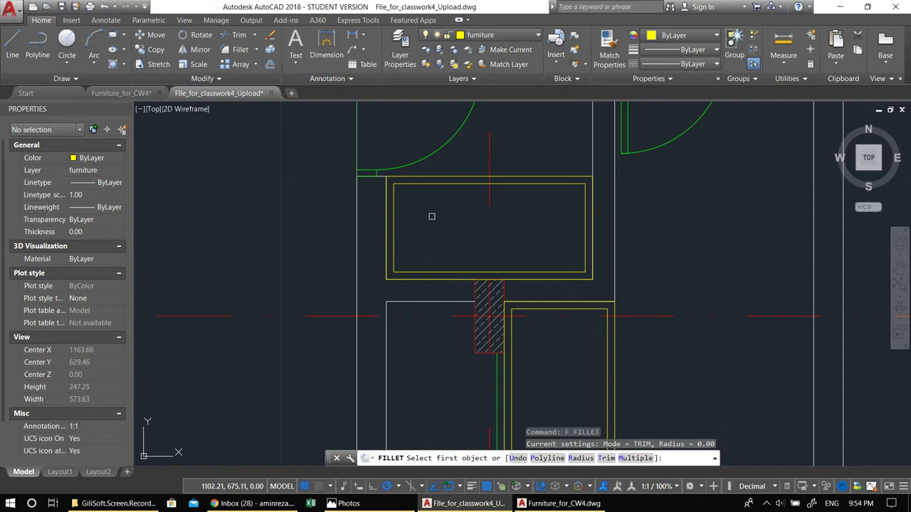
text(r)
key(Return)
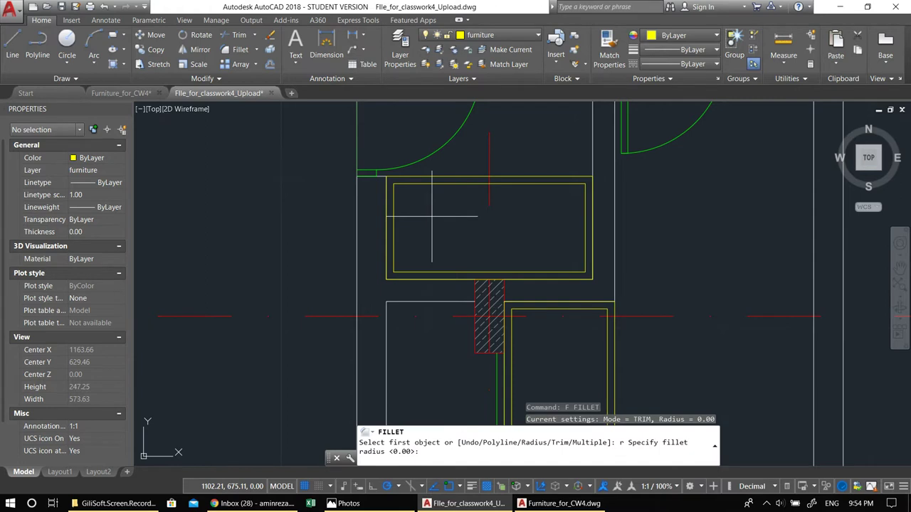
text(5)
key(Return)
click(394, 199)
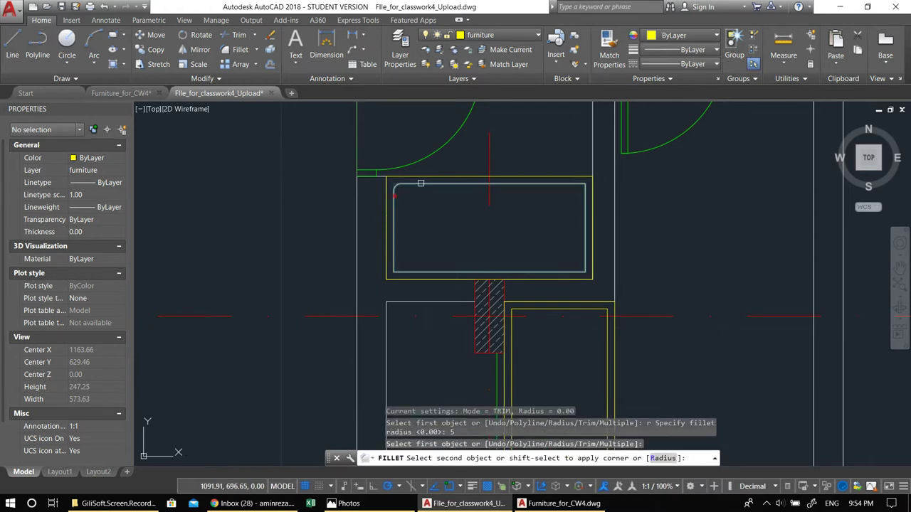
click(420, 184)
Fillet the remaining three corners of the small bathroom's inner rectangle with the 5 radius.
key(Return)
click(556, 184)
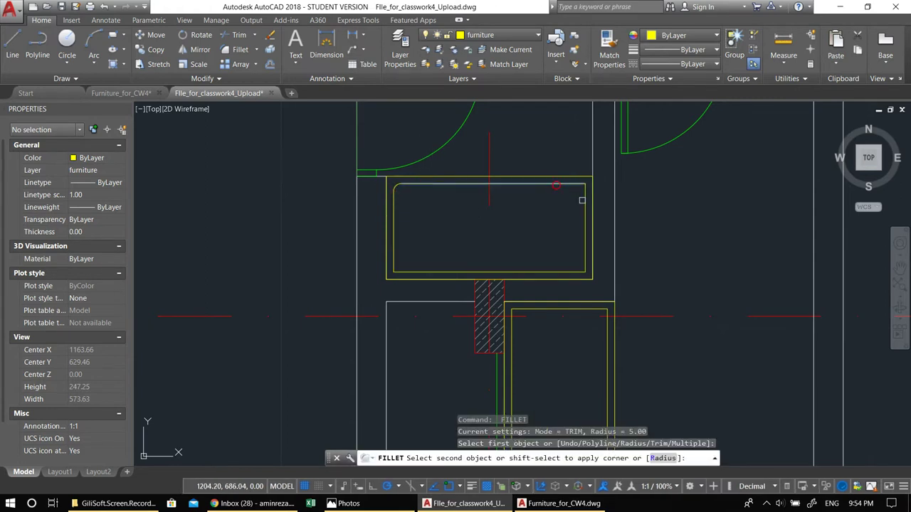
click(585, 206)
key(Return)
click(585, 262)
click(577, 272)
key(Return)
click(419, 277)
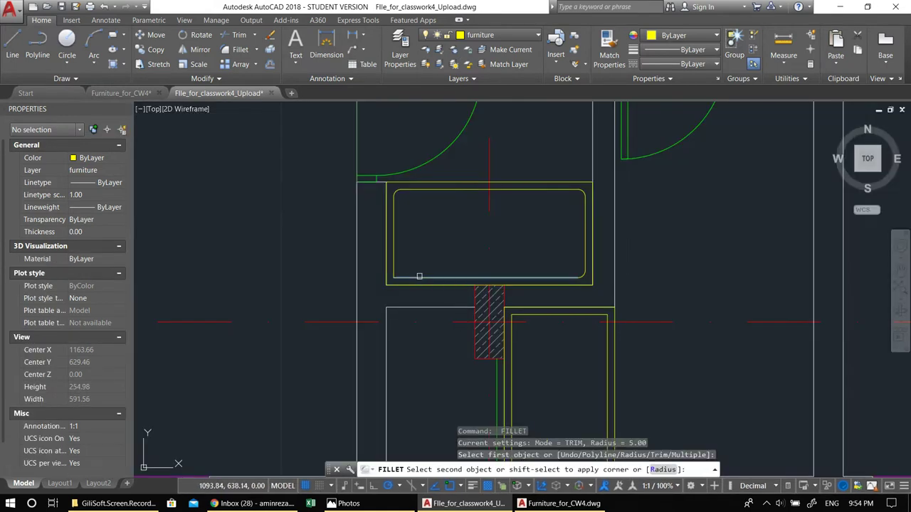
click(395, 260)
Fillet all four corners of the larger bathroom's inner rectangle with the 5 radius.
middle_drag(514, 343, 449, 257)
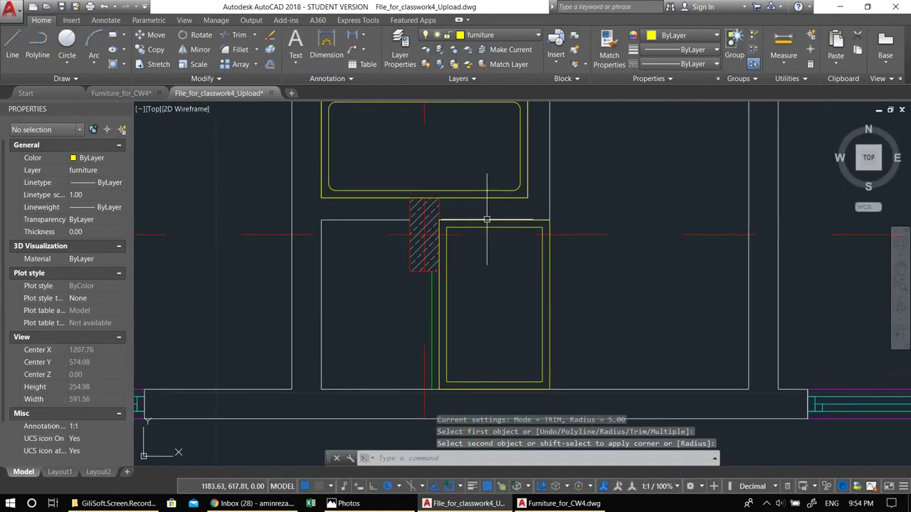
key(Return)
click(523, 229)
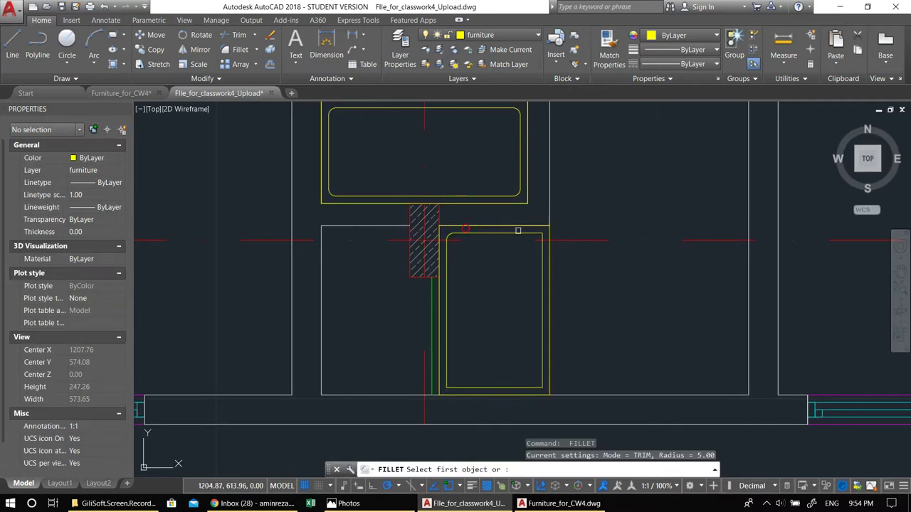
click(541, 285)
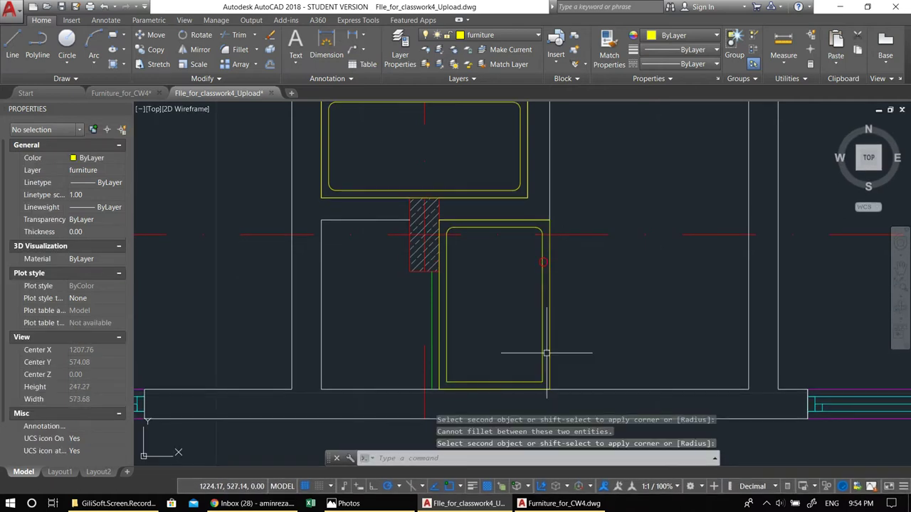
key(Return)
click(539, 376)
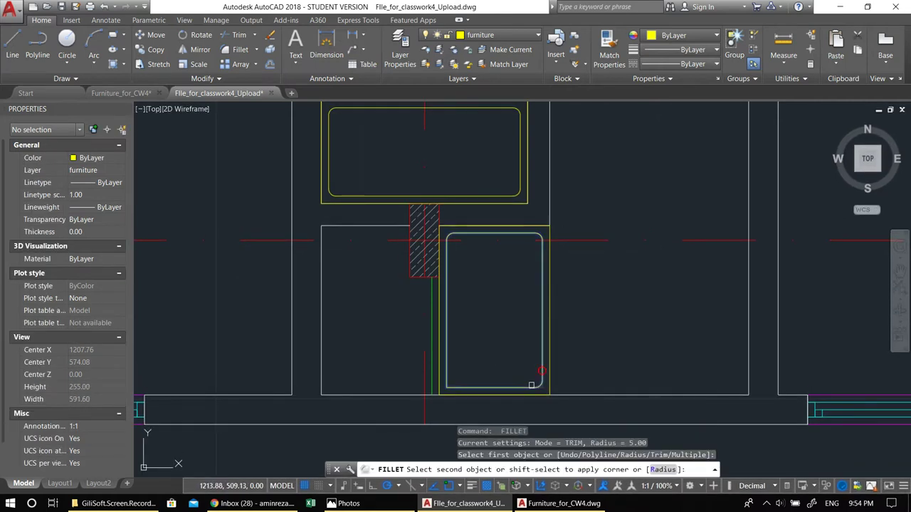
click(531, 387)
key(Return)
click(448, 379)
key(Escape)
scroll(476, 239, down, 4)
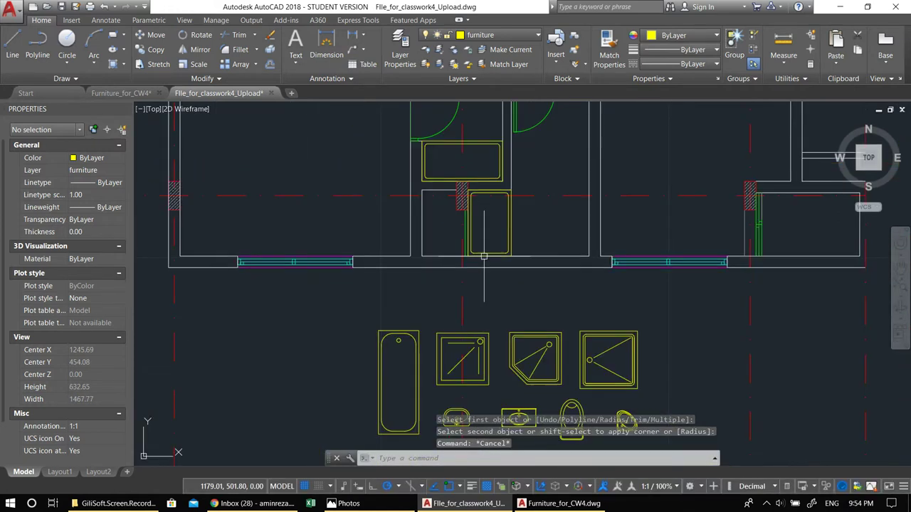
Check that the Center object snap is enabled for placing a circle at the rounded lower-left corner of the larger bathroom's tray.
scroll(478, 353, up, 2)
middle_drag(475, 220, 470, 316)
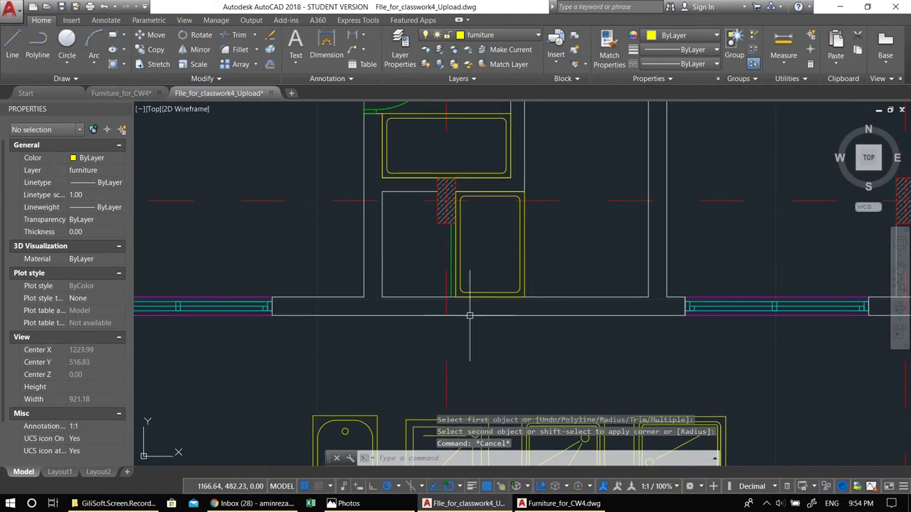
scroll(456, 248, up, 2)
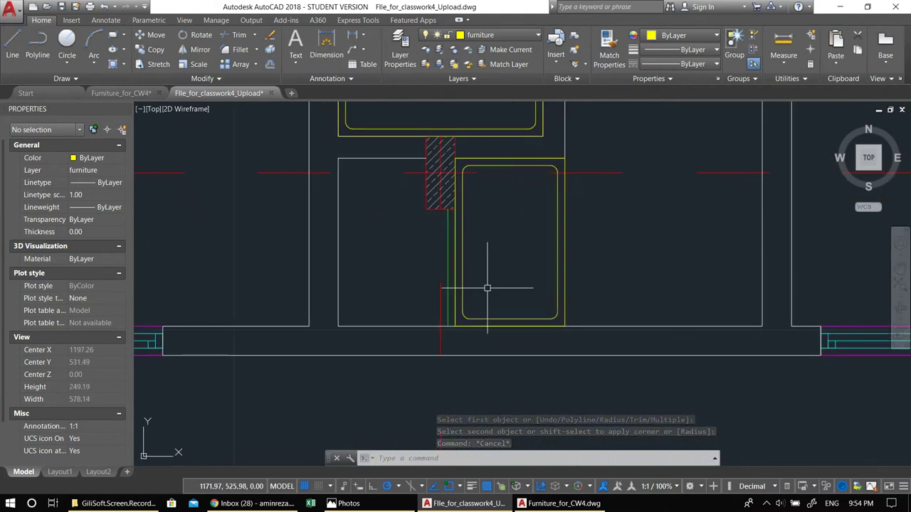
text(c)
key(Return)
scroll(480, 292, up, 4)
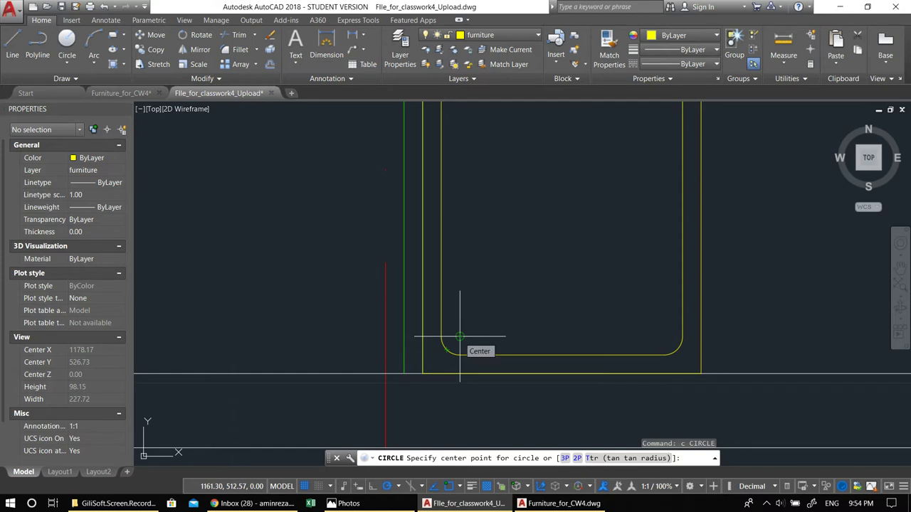
right_click(452, 488)
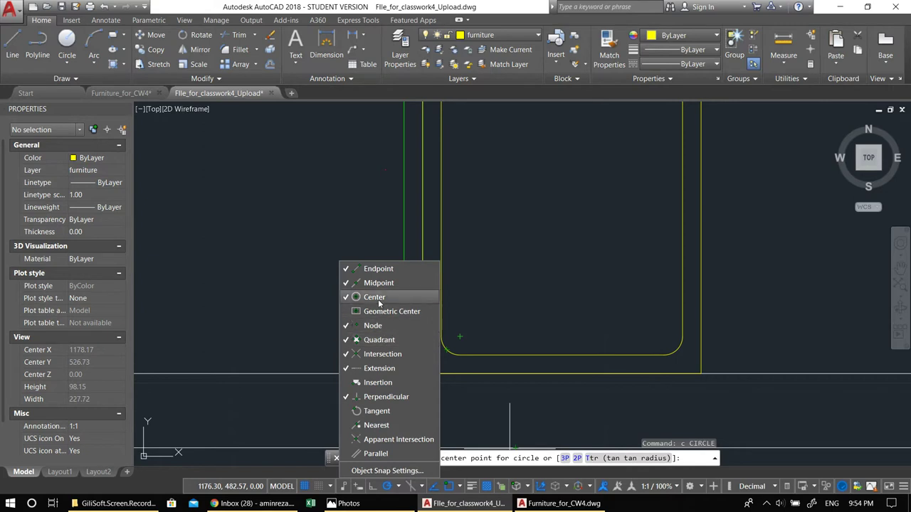
key(Escape)
key(Escape)
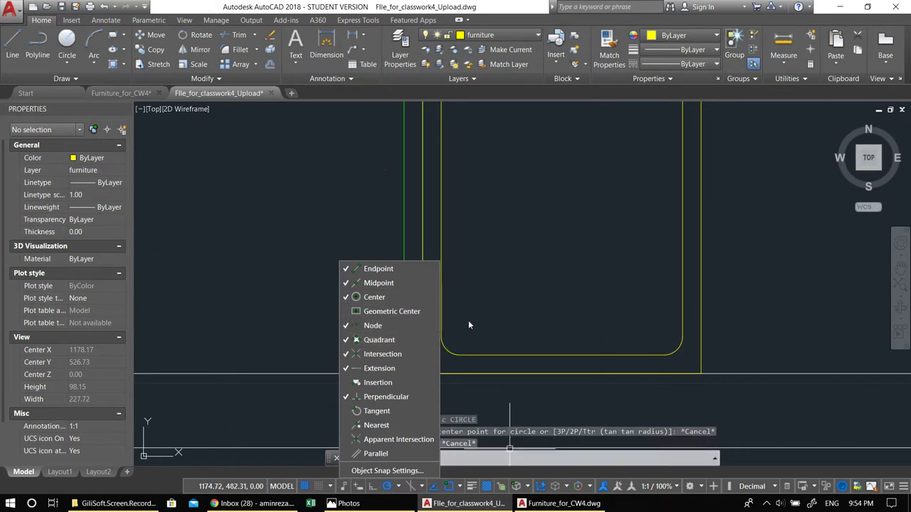
key(Escape)
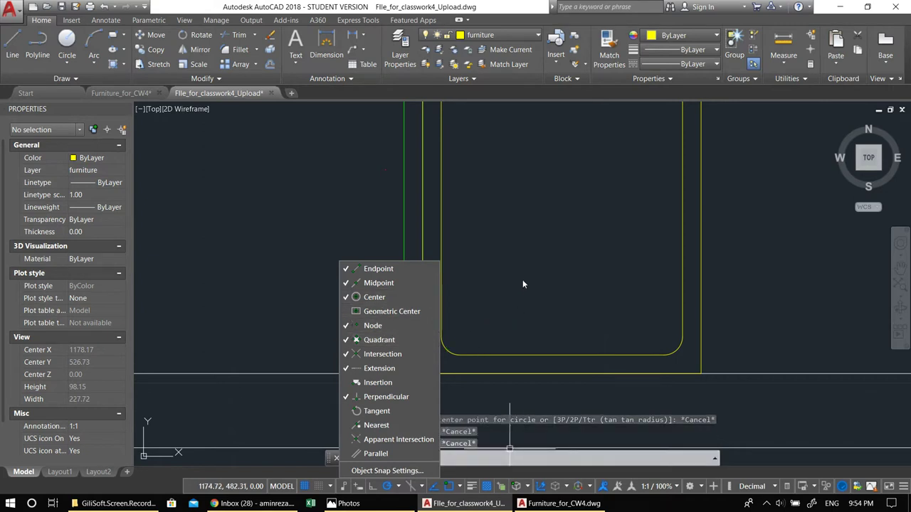
Draw a drain circle of about 2.3 radius centred on the rounded lower-left corner of the larger bathroom's tray.
click(560, 305)
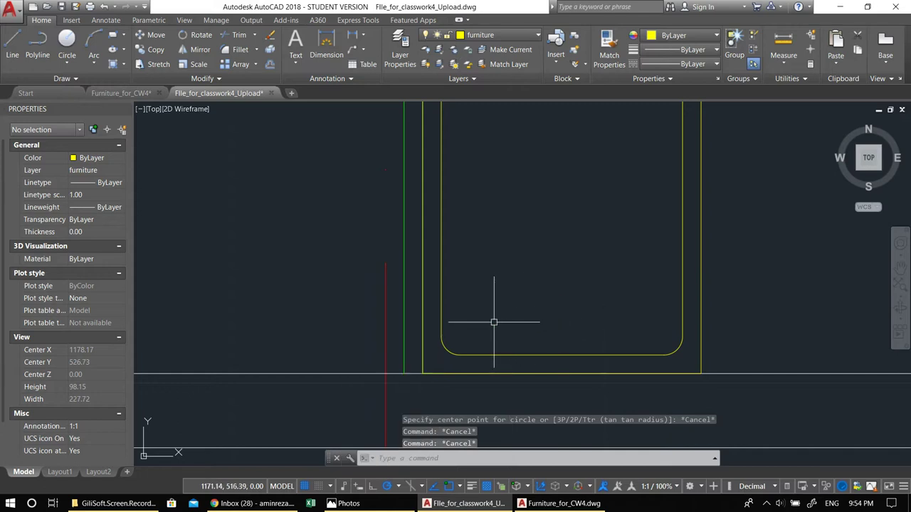
text(c)
key(Return)
click(460, 336)
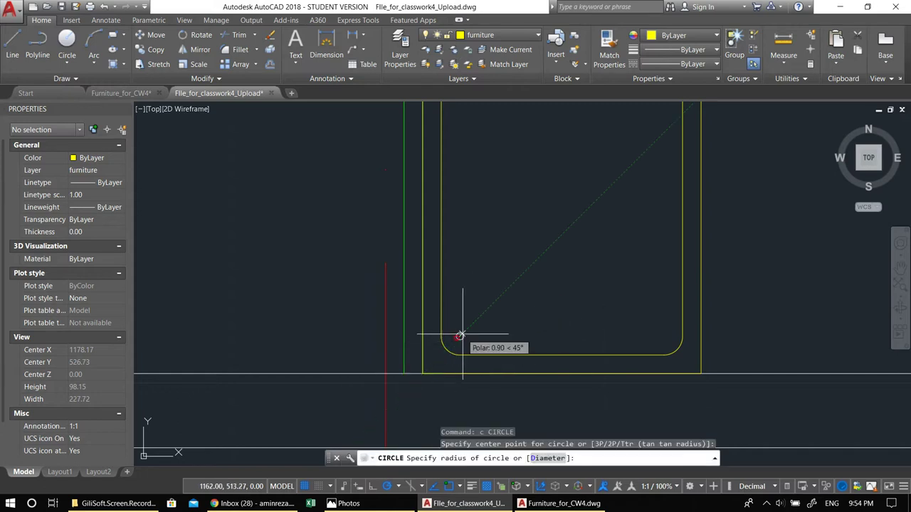
click(469, 333)
scroll(470, 332, down, 2)
middle_drag(435, 311, 460, 386)
middle_drag(494, 294, 453, 301)
text(L)
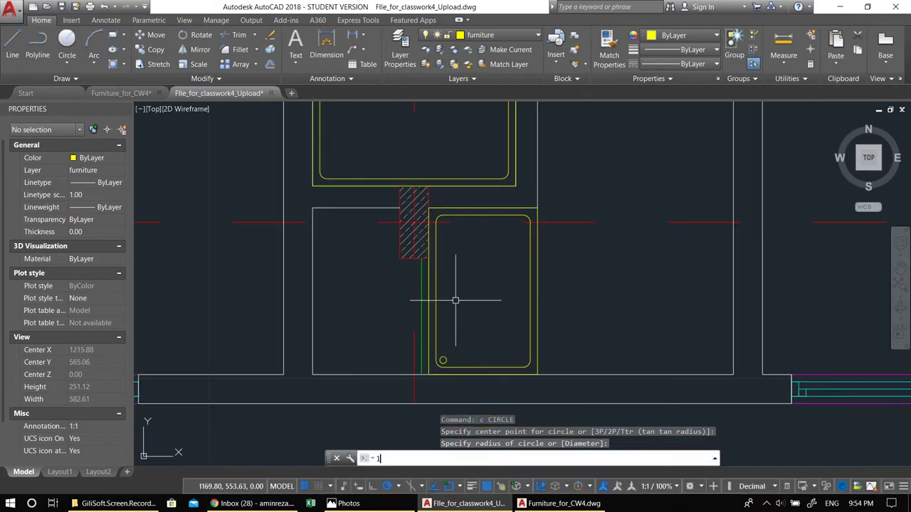
key(Return)
scroll(441, 366, up, 3)
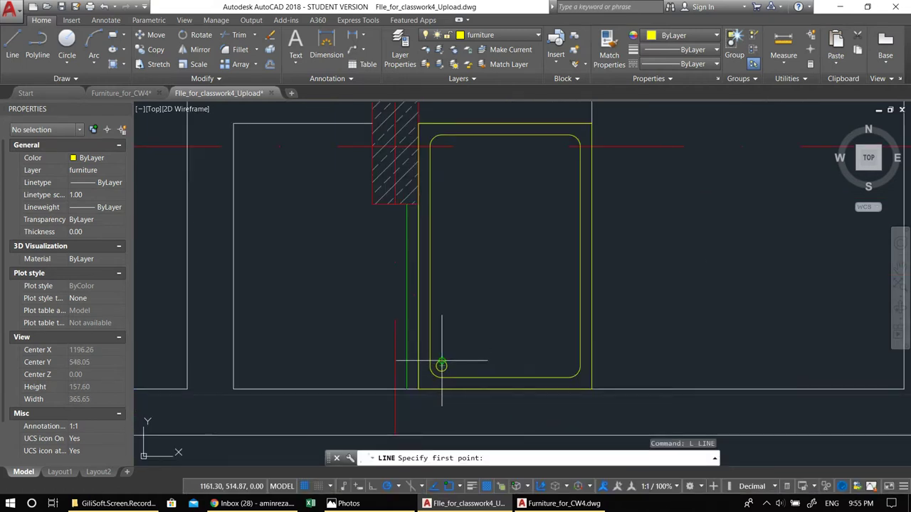
key(Escape)
Offset the drain circle outward by a distance picked from its centre across most of the tray's width.
text(O)
key(Return)
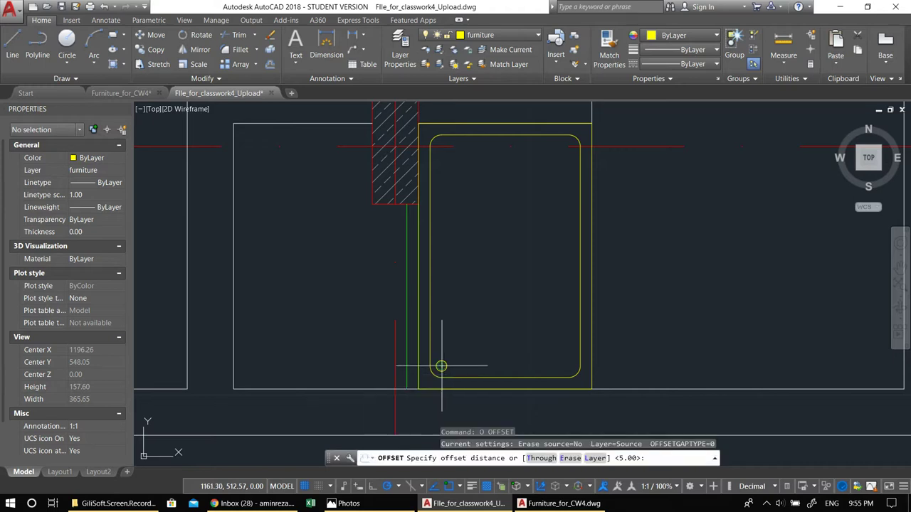
scroll(441, 366, up, 2)
click(438, 365)
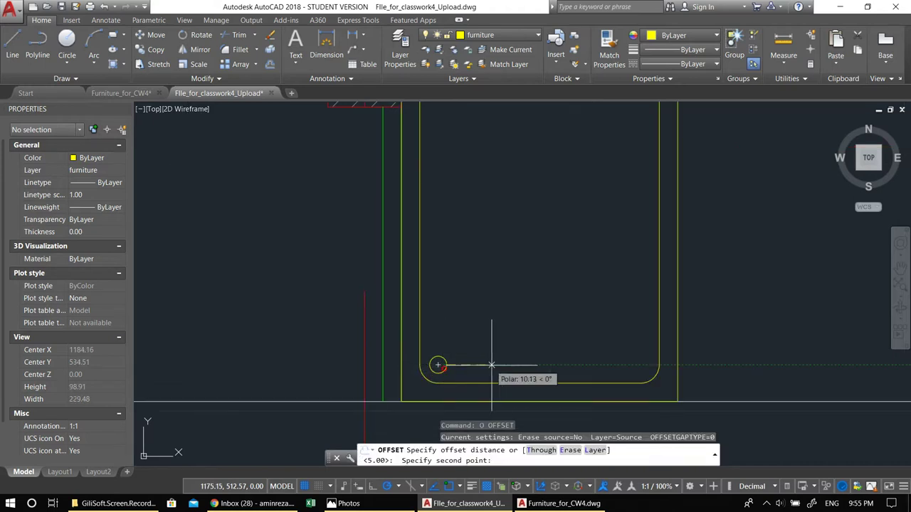
click(614, 368)
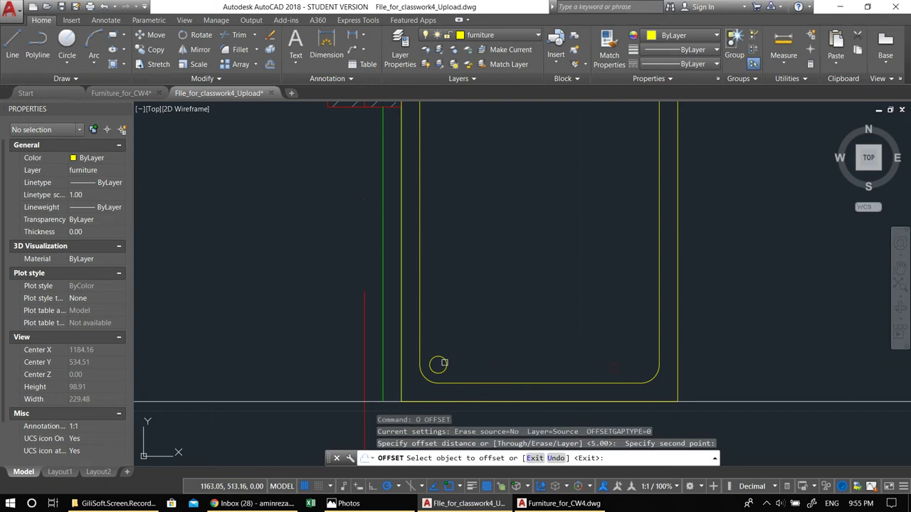
click(442, 363)
click(583, 329)
scroll(509, 346, down, 2)
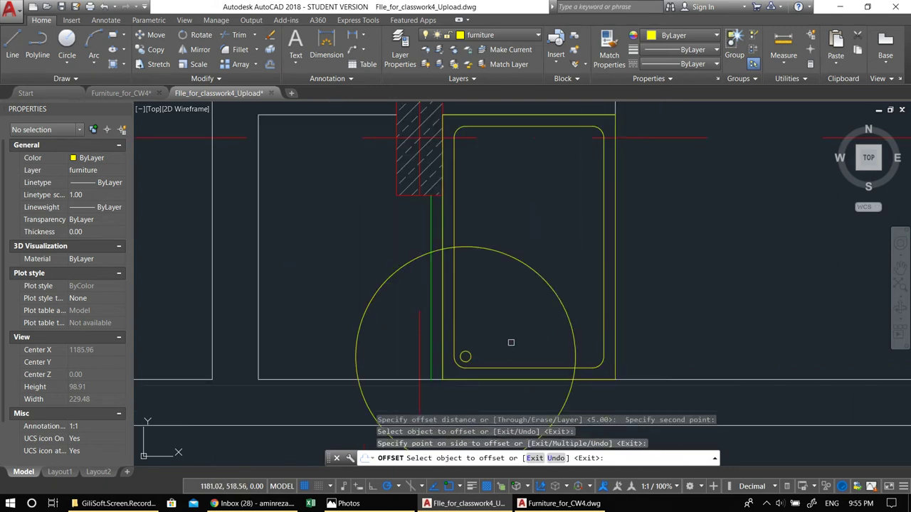
scroll(492, 327, up, 2)
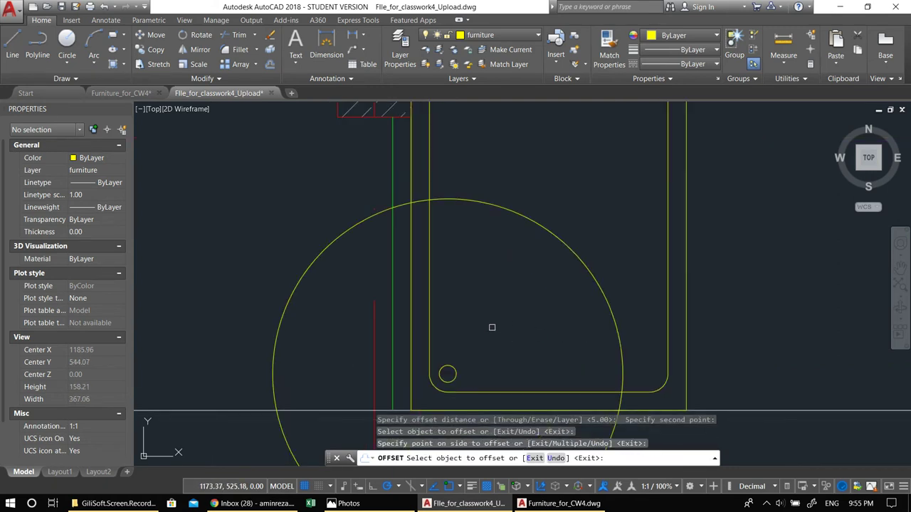
key(Escape)
key(Escape)
Draw a vertical line between the large construction circle's top quadrant and the drain's centre.
middle_drag(474, 359, 486, 348)
text(l)
key(Return)
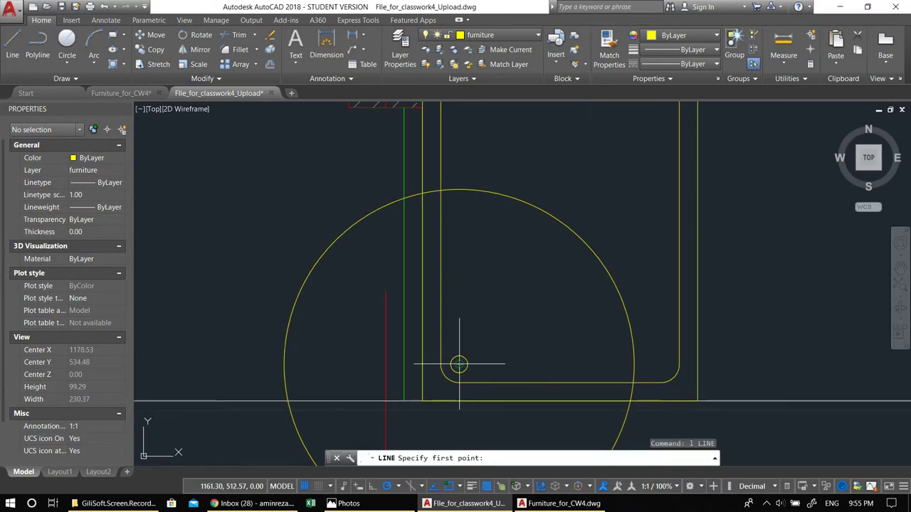
click(459, 191)
click(459, 365)
key(Return)
Draw a 45° diagonal and a horizontal line from the drain's centre out to the large construction circle.
key(Return)
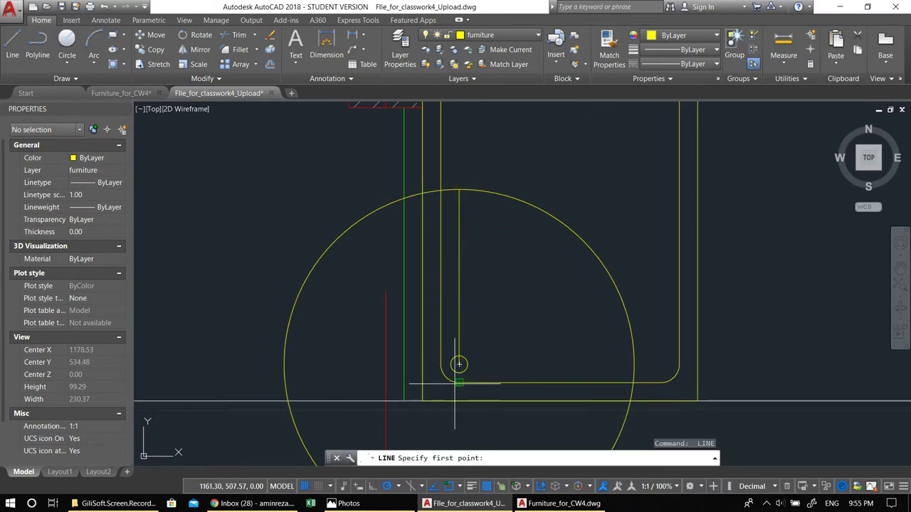
click(459, 364)
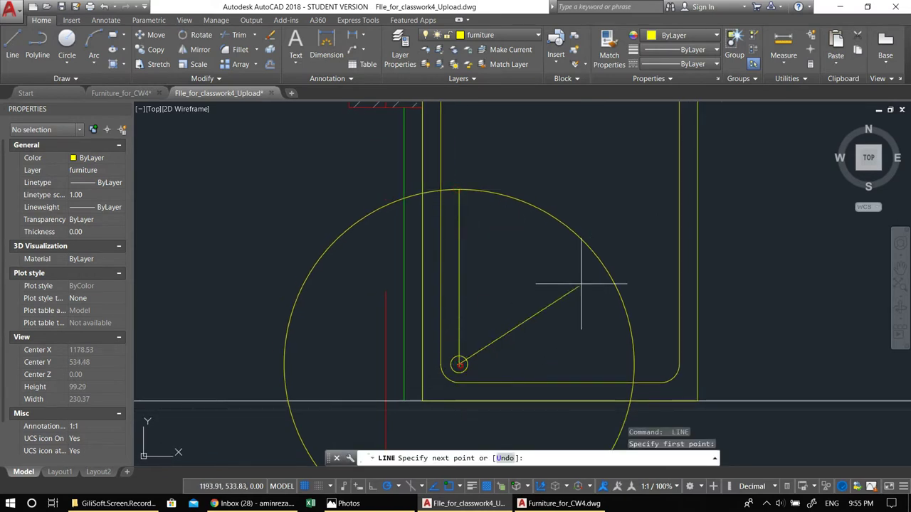
click(583, 241)
key(Return)
key(Return)
click(459, 364)
click(634, 365)
key(Return)
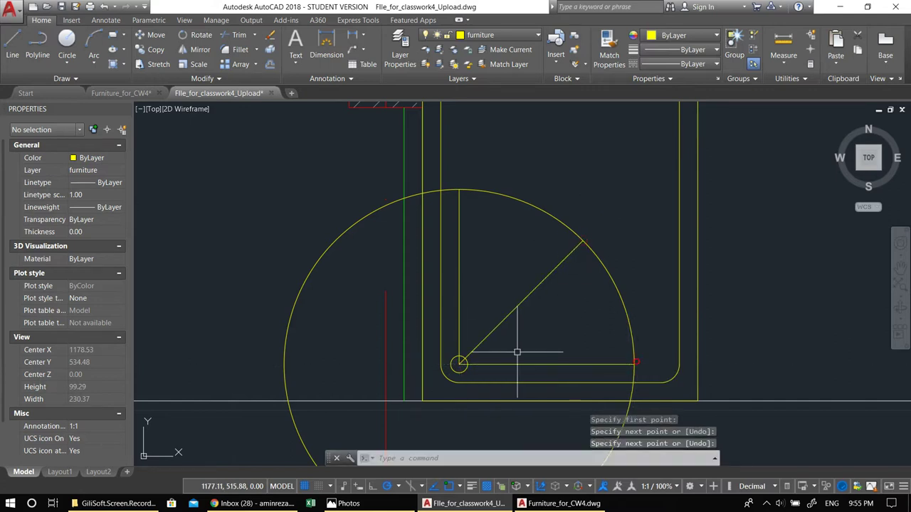
Draw a construction circle of about 11 radius around the drain, concentric with it.
middle_drag(516, 351, 529, 336)
text(c)
key(Return)
click(472, 348)
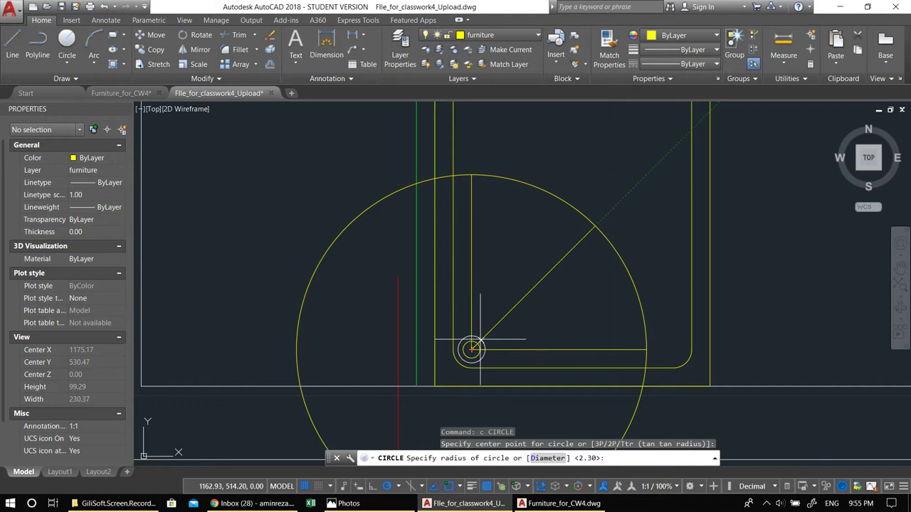
click(484, 346)
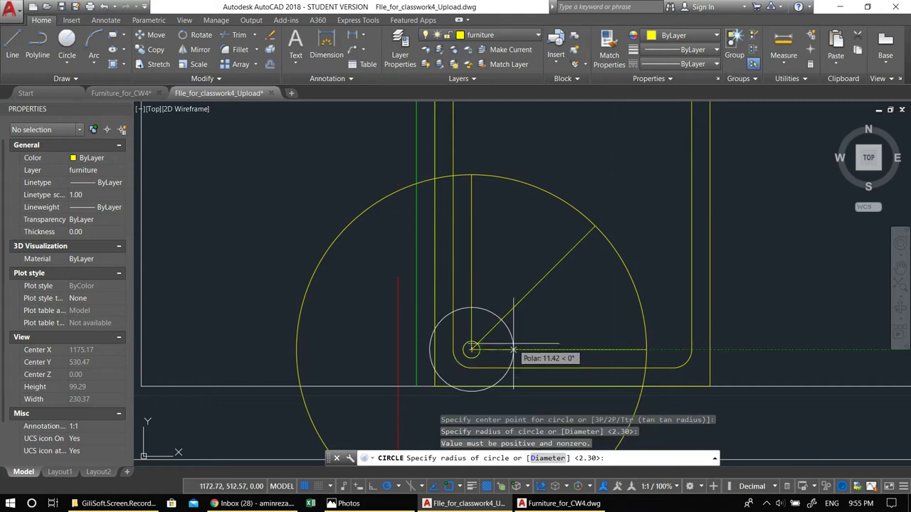
key(Escape)
Trim the inner ends of the three radiating lines using the medium construction circle as the cutting edge.
text(tr)
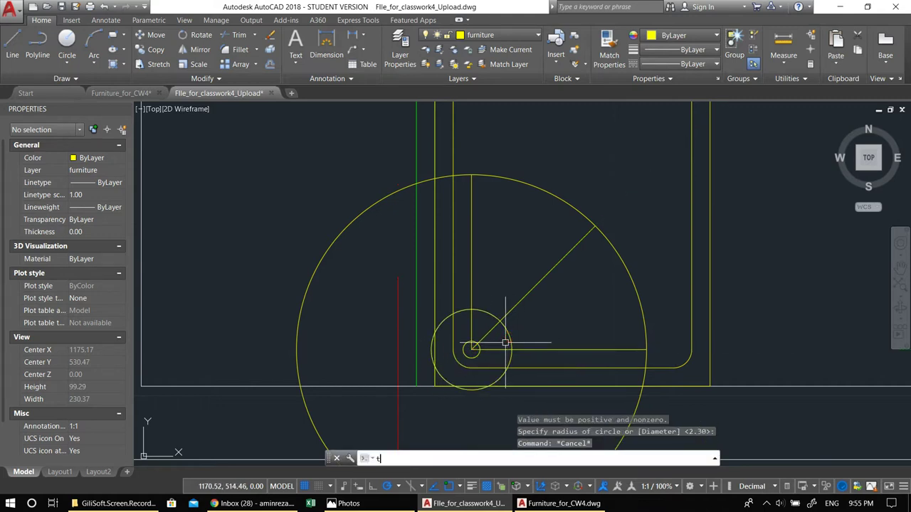
key(Return)
click(509, 343)
key(Return)
click(499, 350)
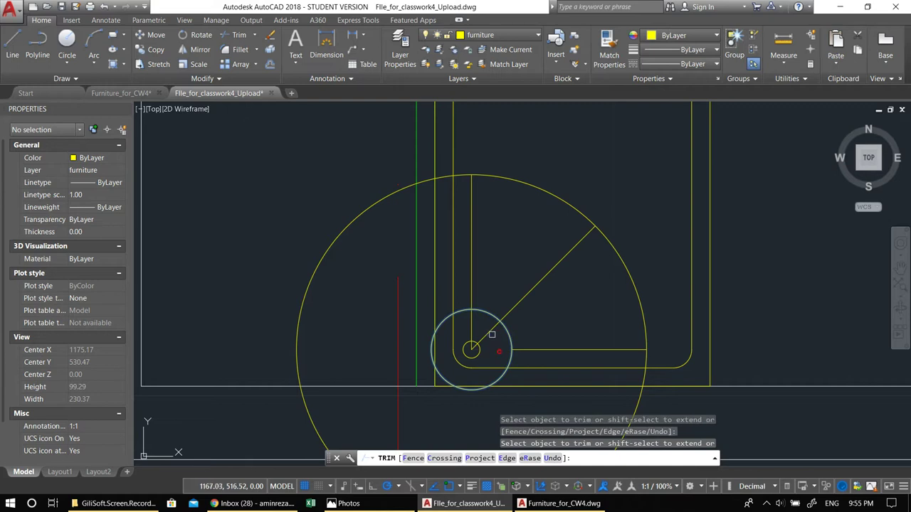
key(Return)
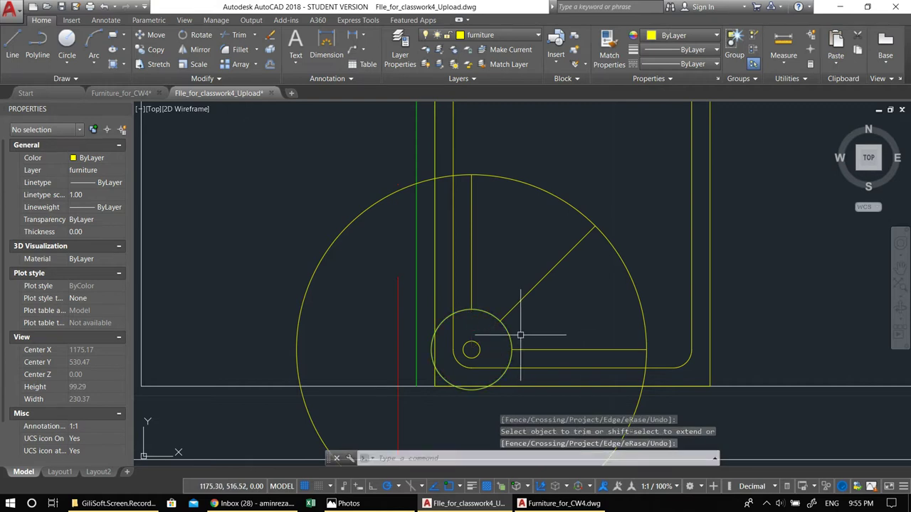
Erase the large and medium construction circles, keeping the drain circle and the three lines.
click(511, 335)
click(627, 272)
click(595, 271)
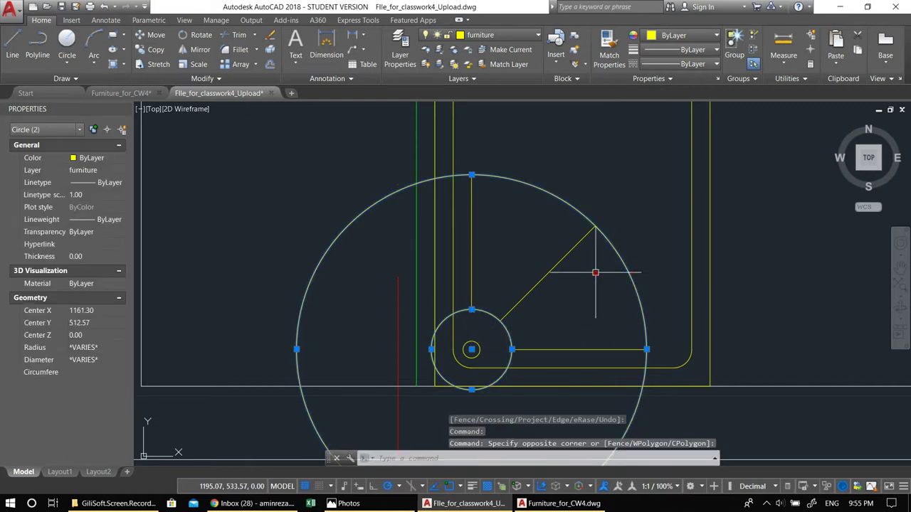
text(e)
key(Return)
Copy the drain circle and its three lines into the small bathroom's shower tray.
scroll(583, 304, down, 2)
scroll(558, 331, up, 2)
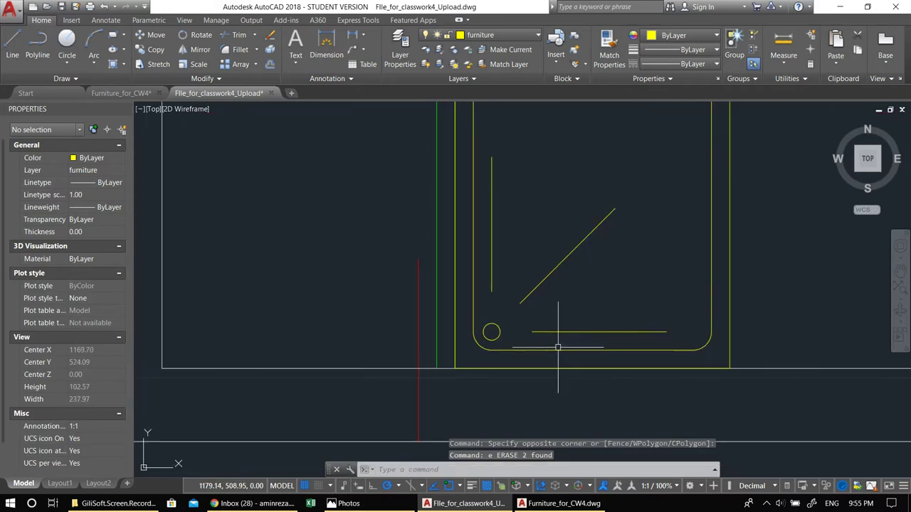
click(560, 345)
click(490, 272)
scroll(489, 272, down, 2)
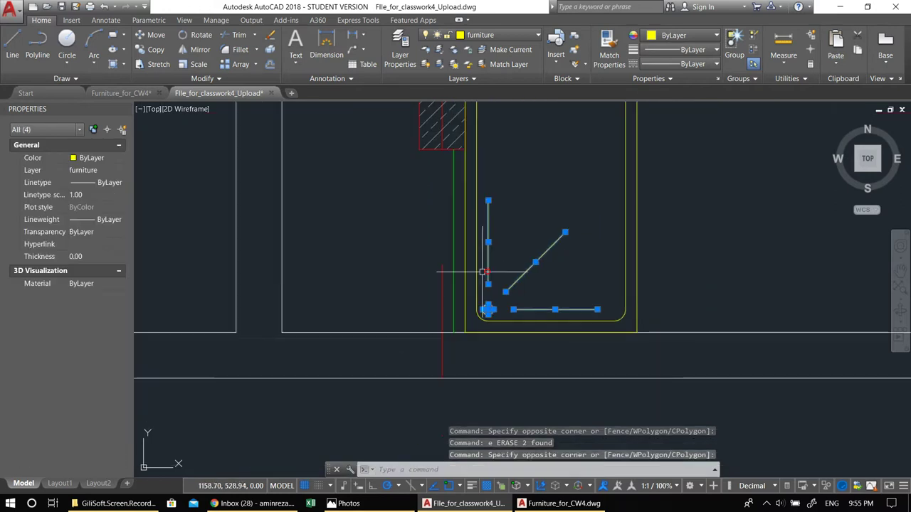
text(c)
text(o)
key(space)
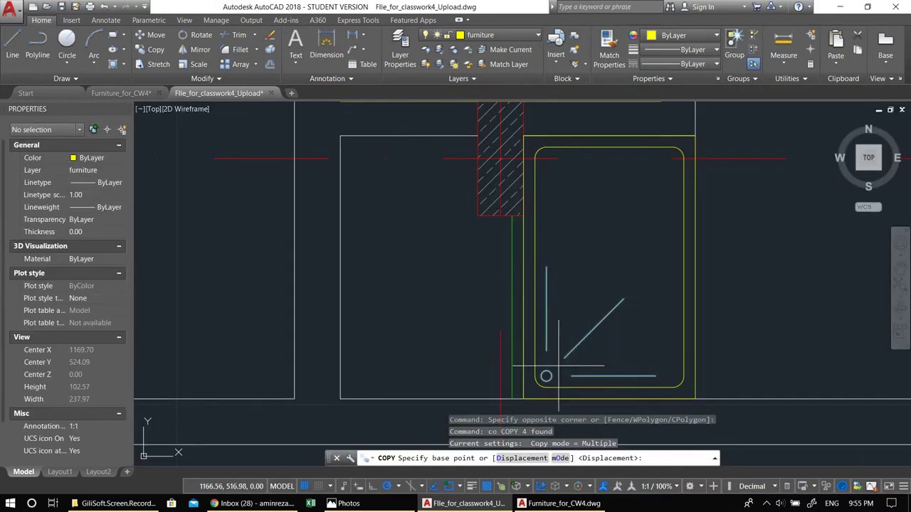
click(558, 366)
scroll(588, 358, down, 2)
middle_drag(559, 325, 588, 368)
scroll(554, 267, up, 4)
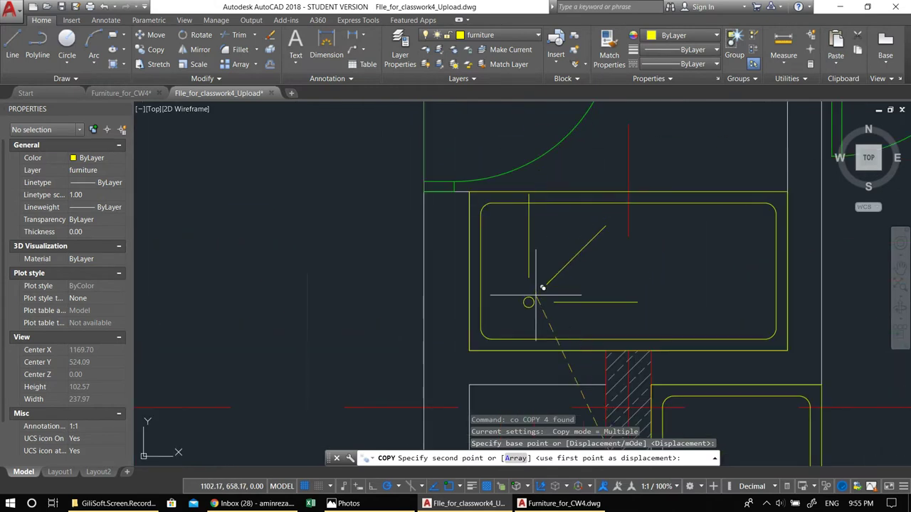
key(Escape)
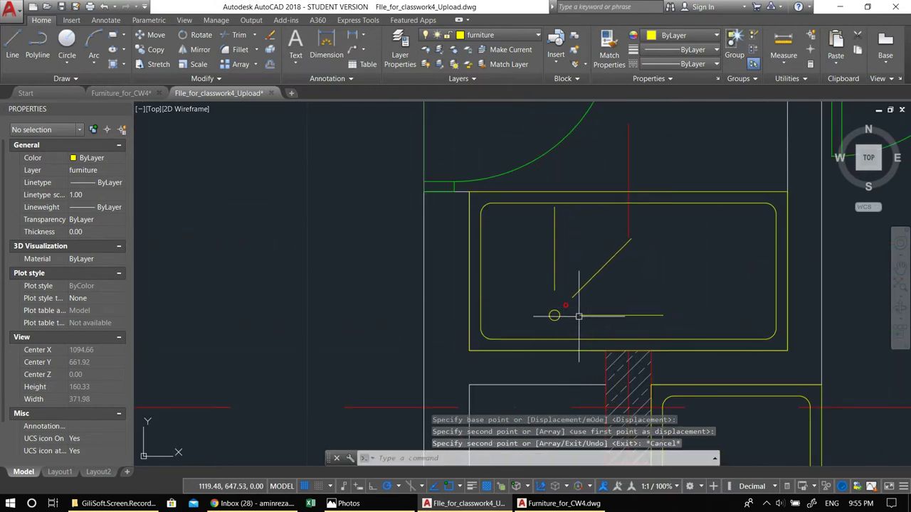
Try mirroring the copied drain and lines about a vertical axis with the source objects erased, and undo it.
click(541, 278)
middle_drag(563, 289, 538, 292)
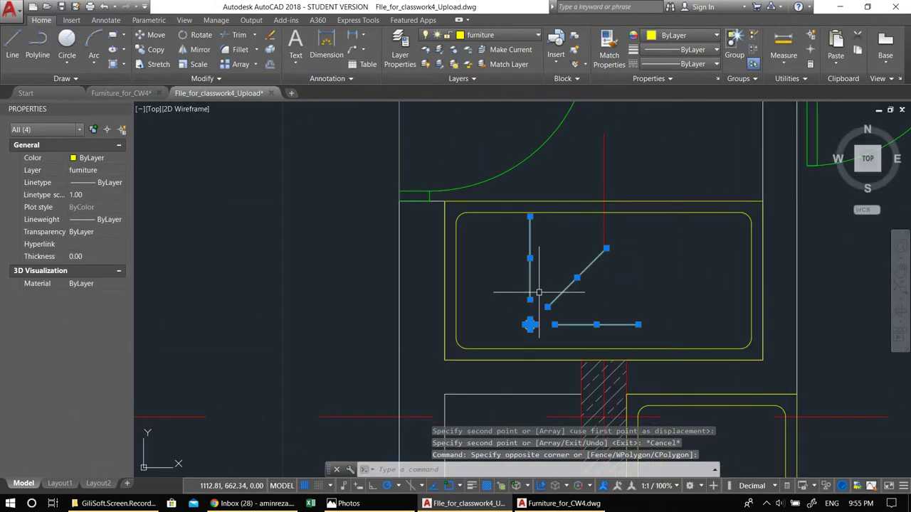
text(mi)
key(space)
click(580, 233)
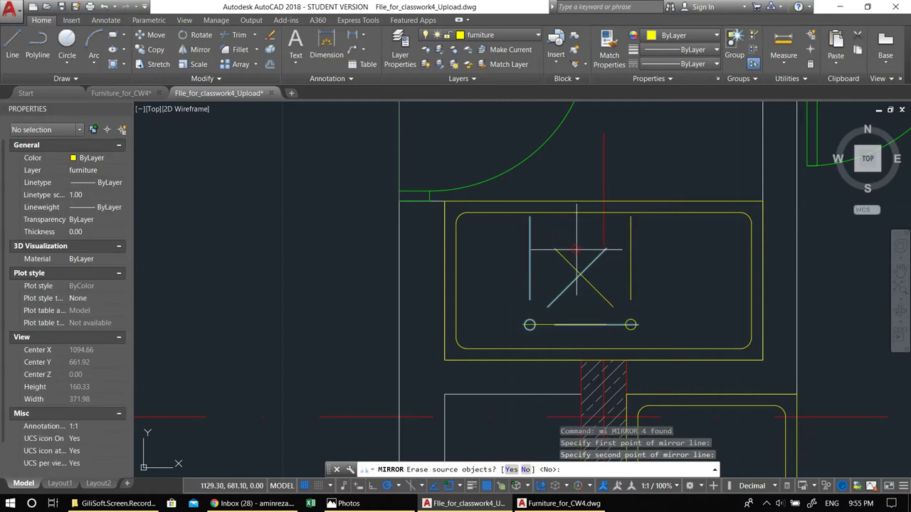
scroll(577, 250, down, 4)
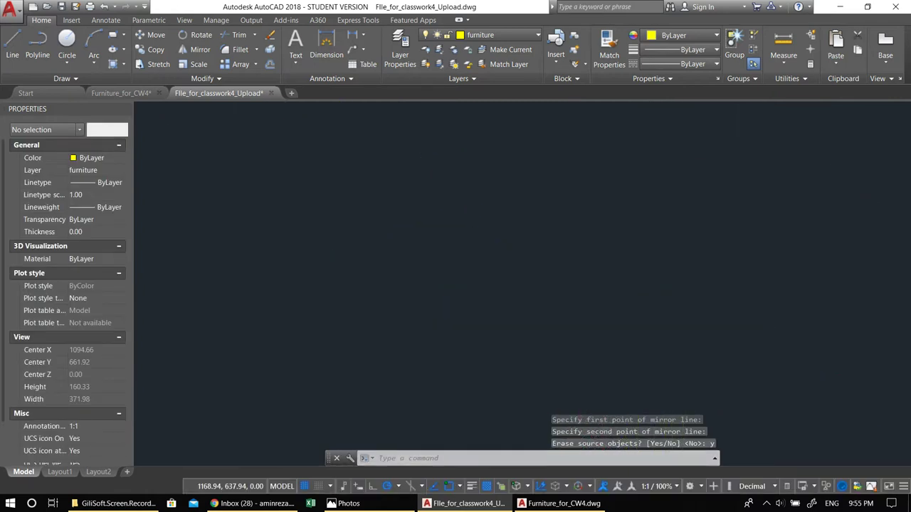
key(ctrl+z)
key(ctrl+z)
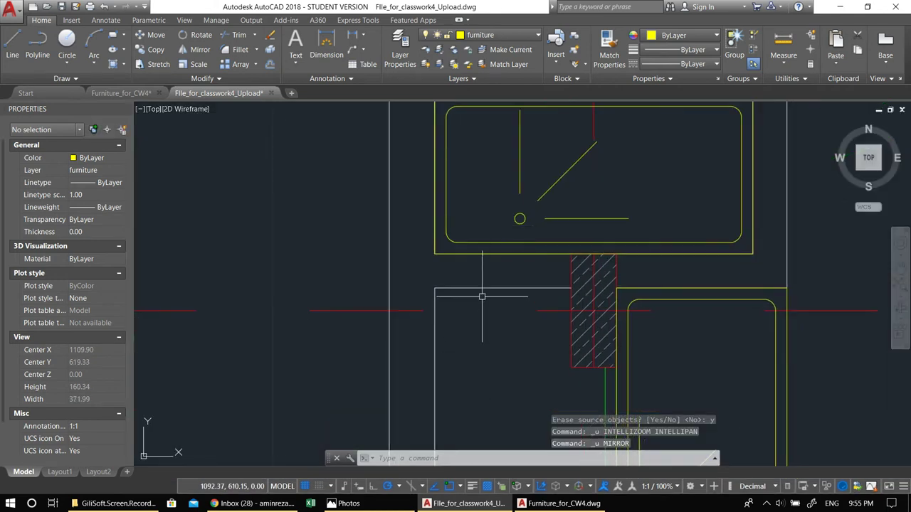
Move the copied drain and lines by the drain's centre to the rounded lower-left corner of the small bathroom's tray.
scroll(477, 292, down, 4)
scroll(489, 277, up, 6)
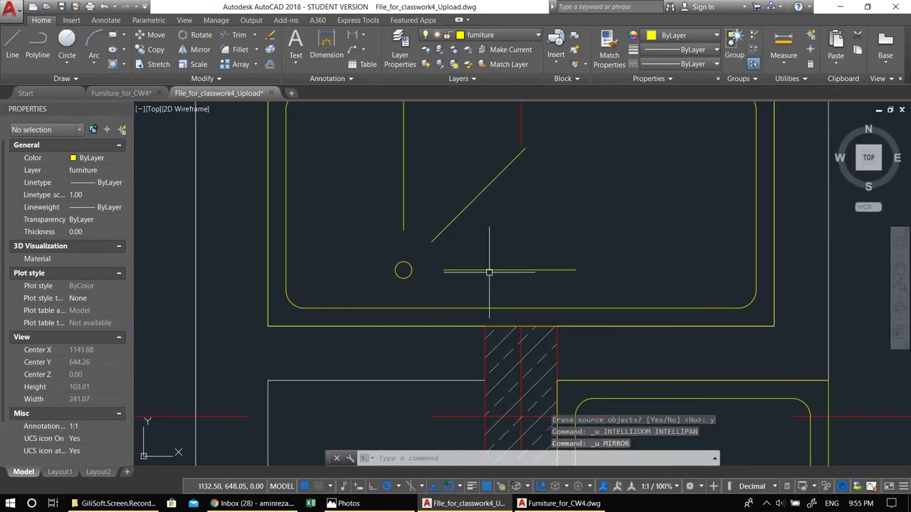
click(380, 230)
middle_drag(380, 230, 439, 210)
text(m)
key(space)
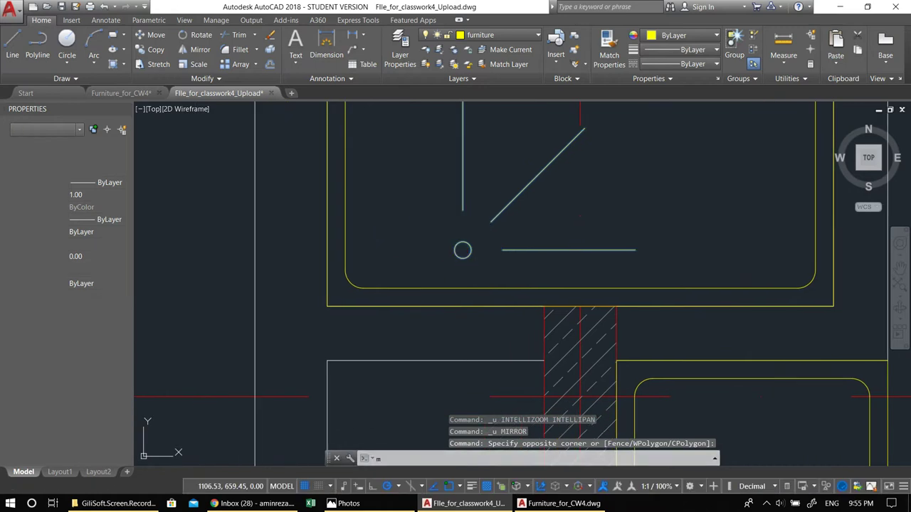
scroll(475, 264, up, 1)
click(454, 242)
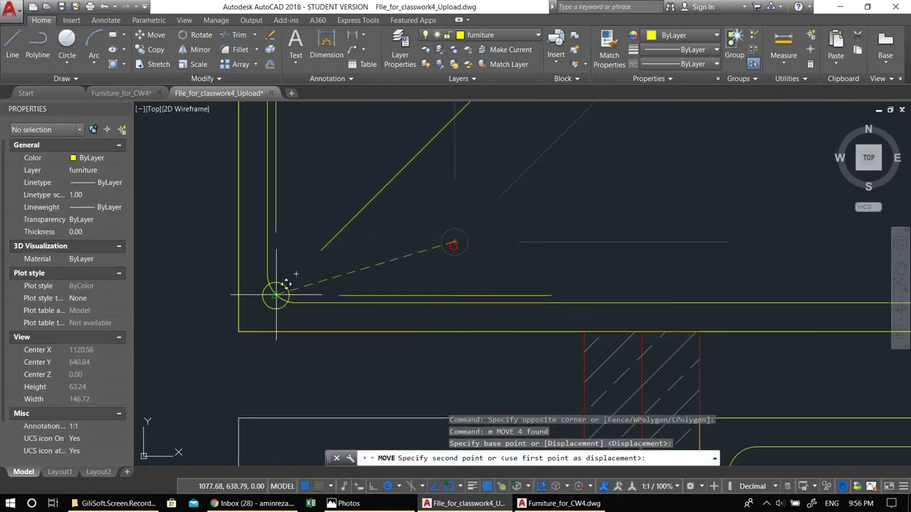
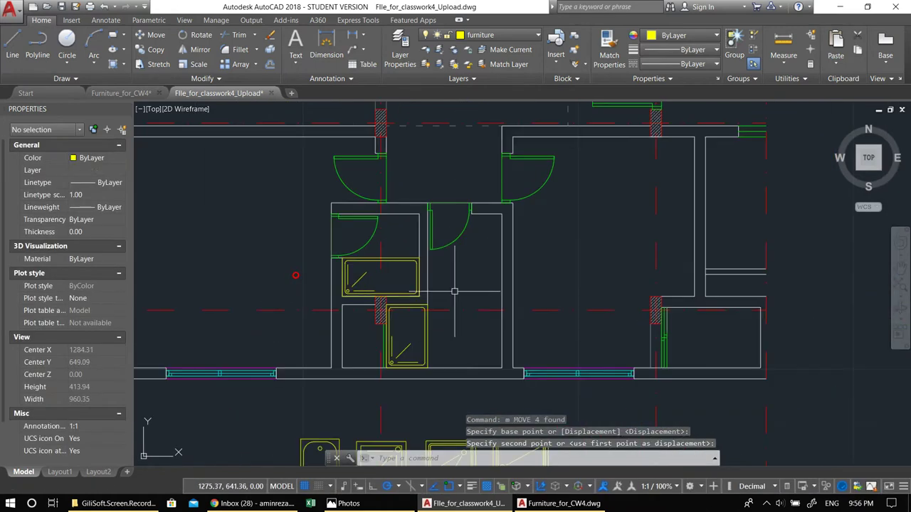
Move the toilet block by the midpoint of its tank's back edge into the larger bathroom, near the exterior wall.
scroll(498, 263, up, 2)
mouse_move(516, 335)
middle_down()
mouse_move(511, 321)
mouse_move(482, 328)
mouse_move(470, 307)
mouse_move(469, 388)
middle_up()
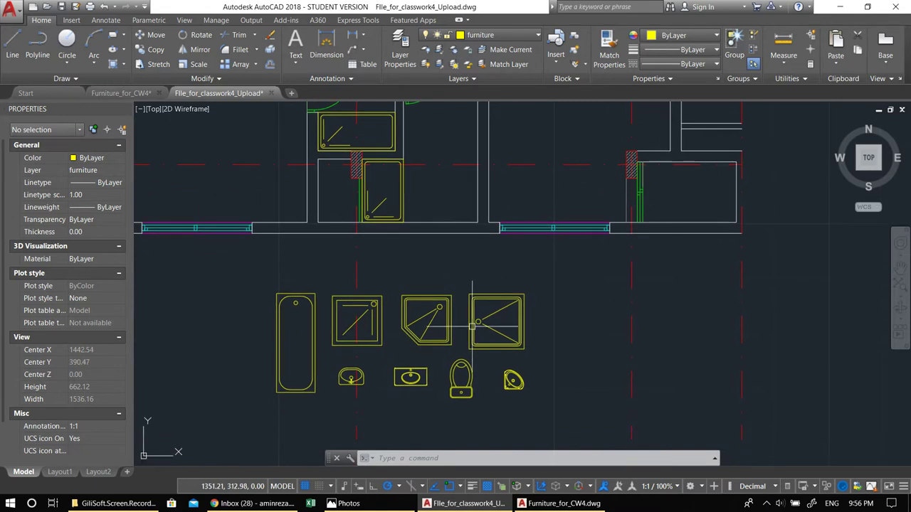
scroll(481, 428, up, 4)
click(445, 381)
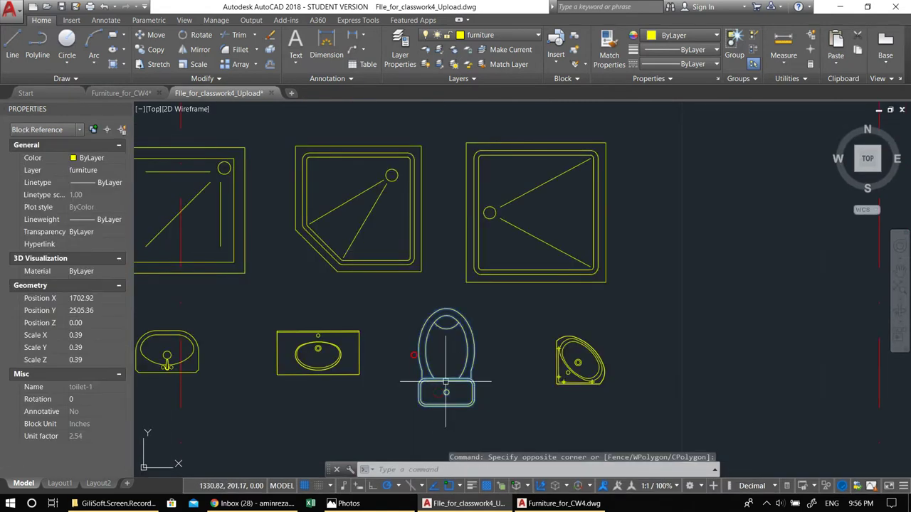
text(m)
key(Return)
click(442, 407)
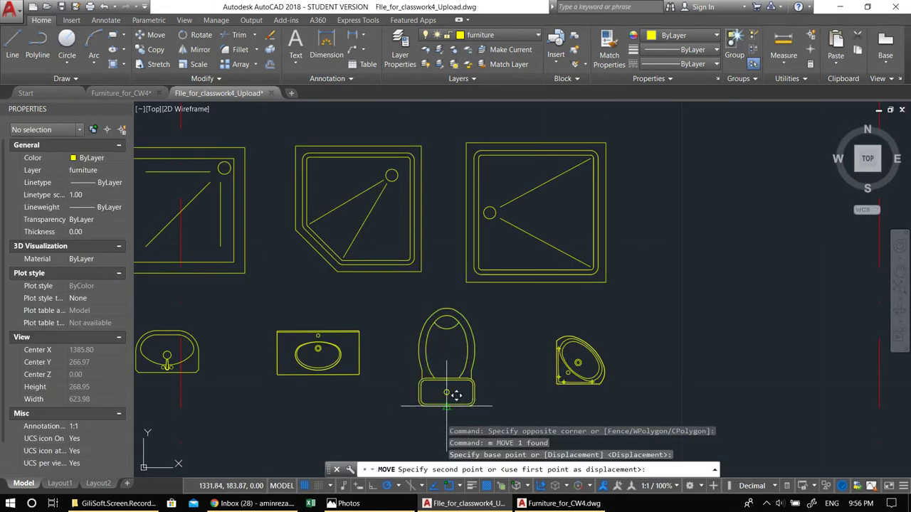
scroll(459, 355, down, 4)
scroll(462, 313, up, 4)
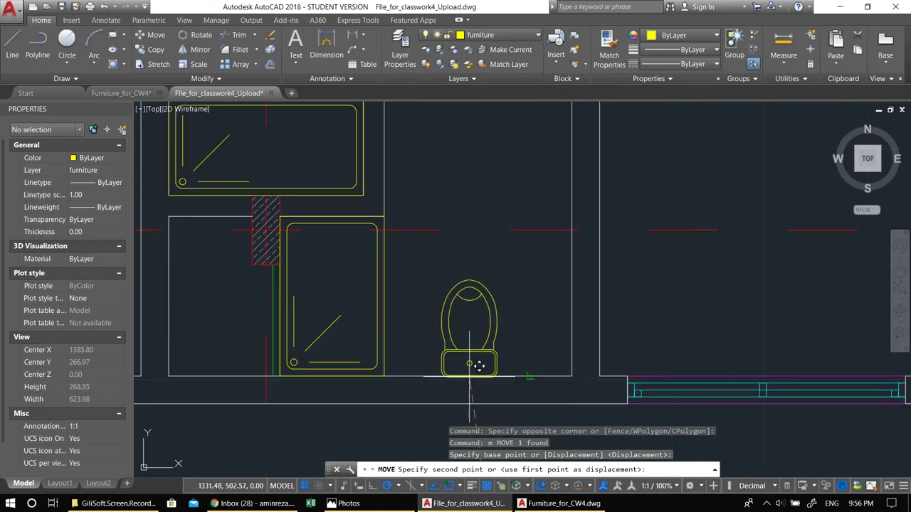
key(Escape)
Move the toilet perpendicular to the exterior wall so the back of its tank sits against the wall's inner face.
scroll(463, 335, up, 5)
click(447, 299)
middle_drag(446, 299, 435, 274)
text(m)
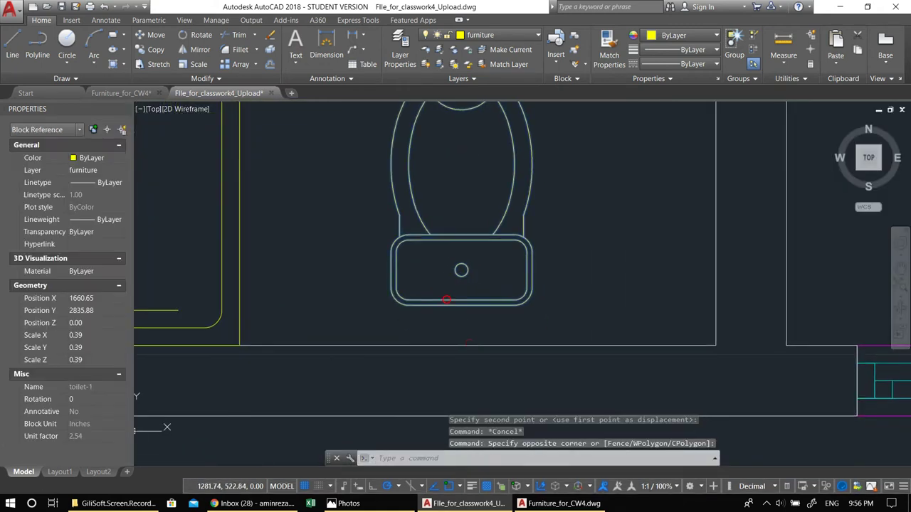
key(Return)
click(464, 306)
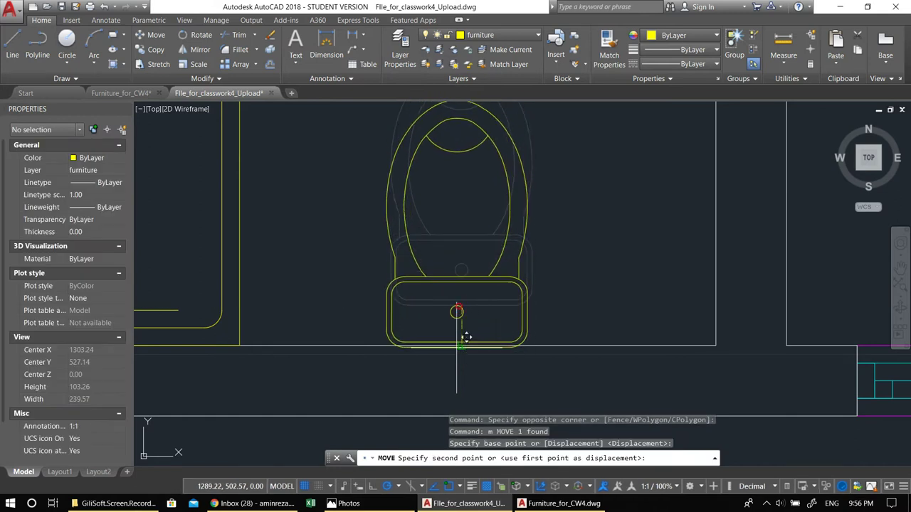
click(471, 335)
Shift the toilet horizontally about 24 units along the exterior wall, away from the shower tray.
click(463, 311)
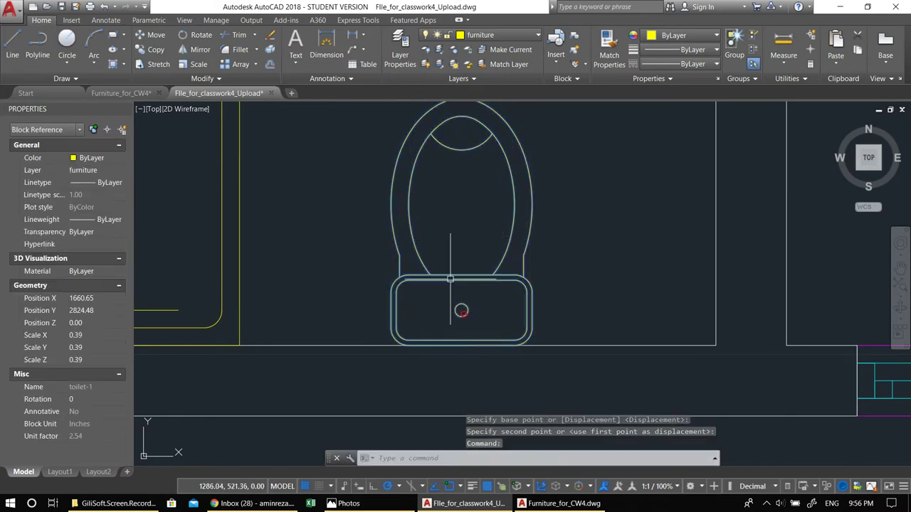
middle_drag(463, 316, 451, 342)
scroll(422, 334, down, 3)
text(m)
key(Return)
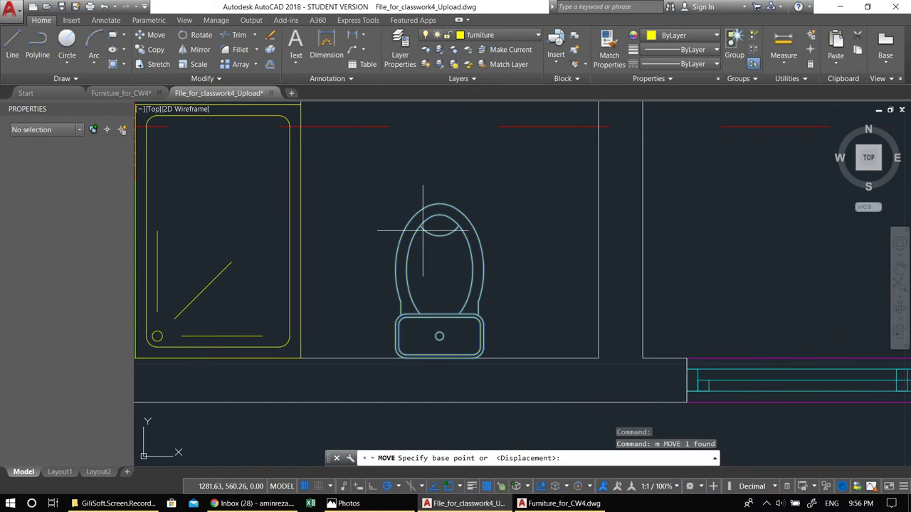
click(430, 160)
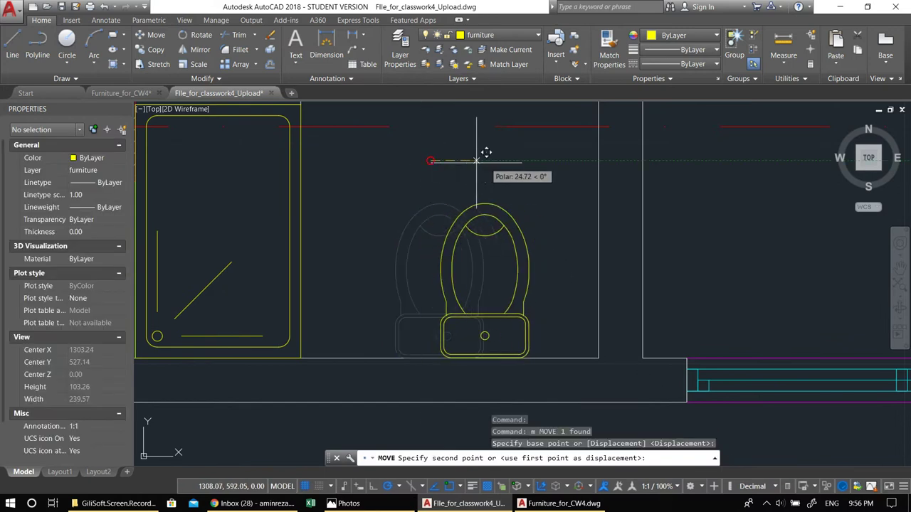
click(474, 160)
Move the rectangular washbasin block from the fixture row into the open upper part of the larger bathroom.
scroll(481, 188, down, 3)
mouse_move(464, 244)
middle_down()
mouse_move(450, 307)
mouse_move(461, 223)
mouse_move(463, 255)
middle_up()
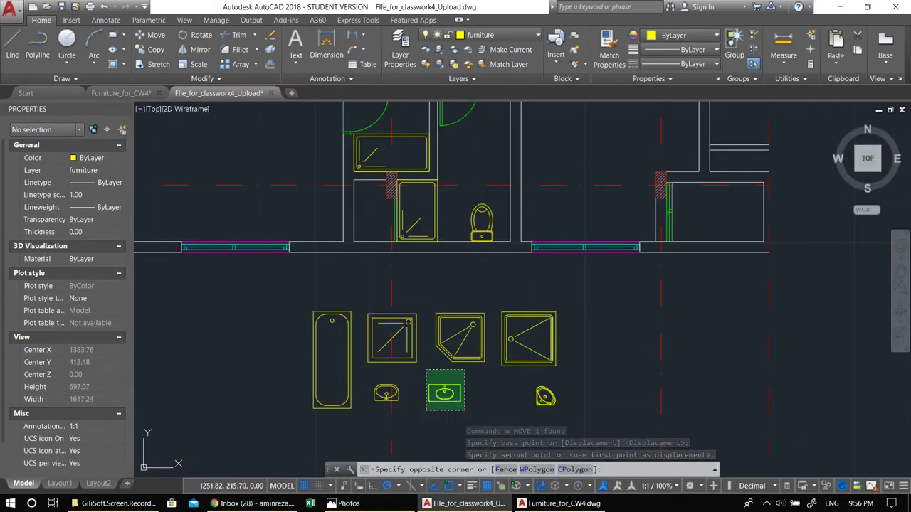
click(465, 411)
middle_drag(427, 377, 421, 388)
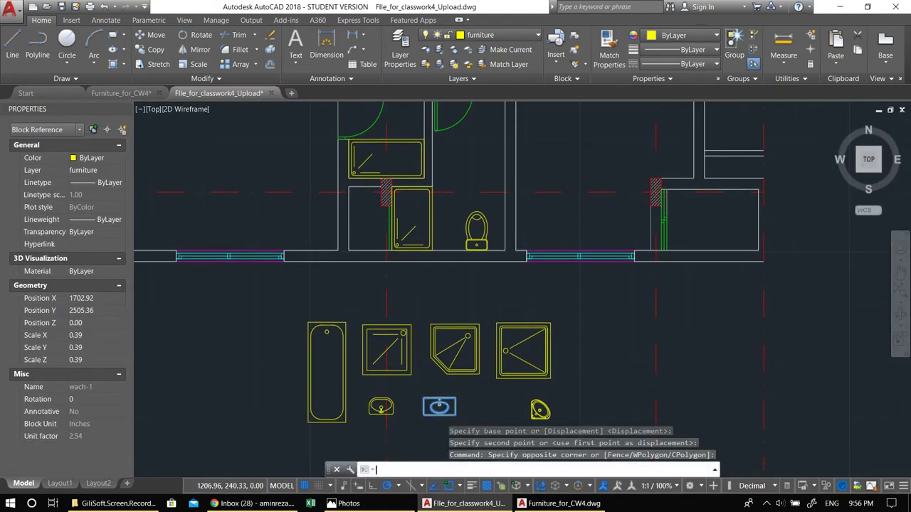
text(m)
key(Return)
click(439, 405)
scroll(469, 235, up, 5)
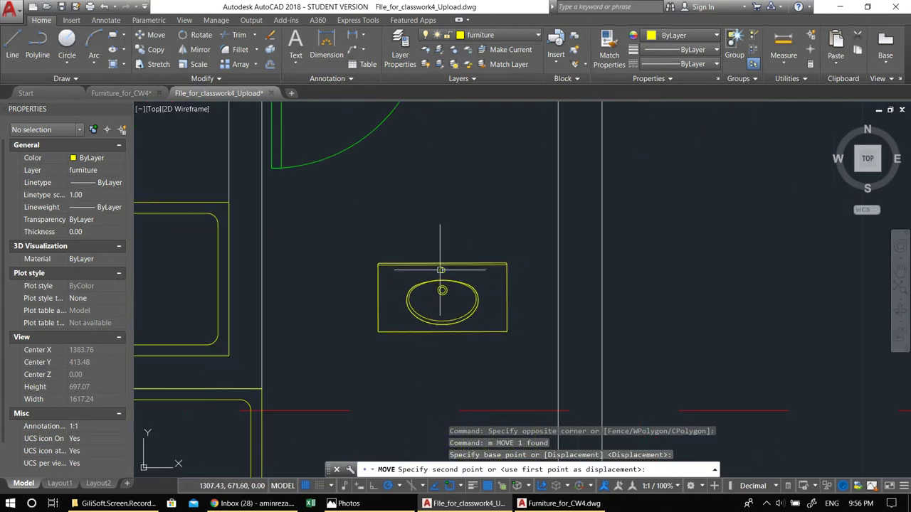
click(439, 270)
Rotate the rectangular washbasin to 270° so its back edge faces the larger bathroom's right wall.
click(462, 340)
click(429, 281)
middle_drag(420, 266, 424, 245)
text(r)
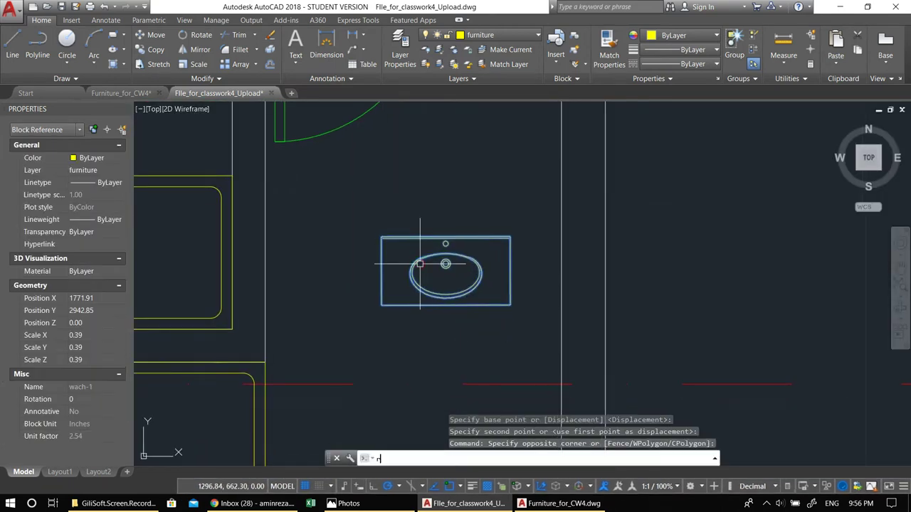
key(Return)
click(456, 182)
click(461, 198)
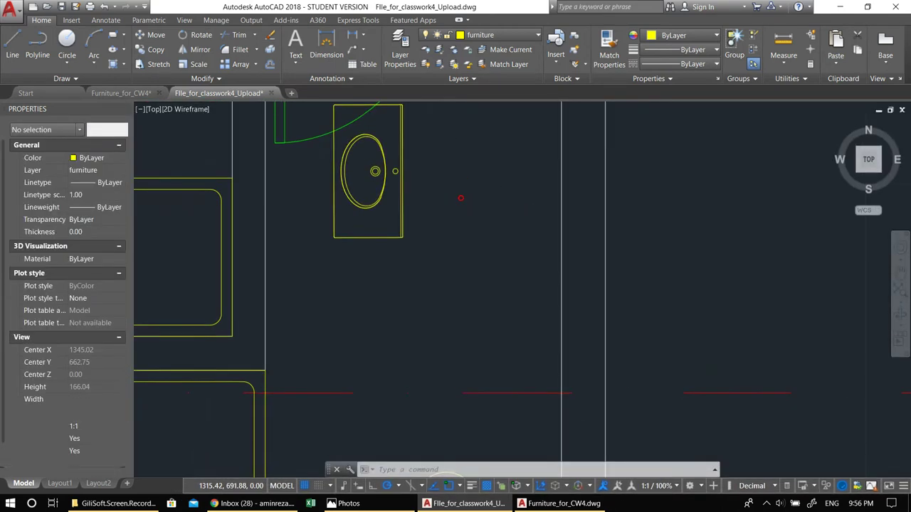
Move the rotated washbasin by the midpoint of its back edge onto the larger bathroom's right wall.
click(445, 213)
click(370, 178)
middle_drag(370, 178, 380, 216)
text(m)
key(Return)
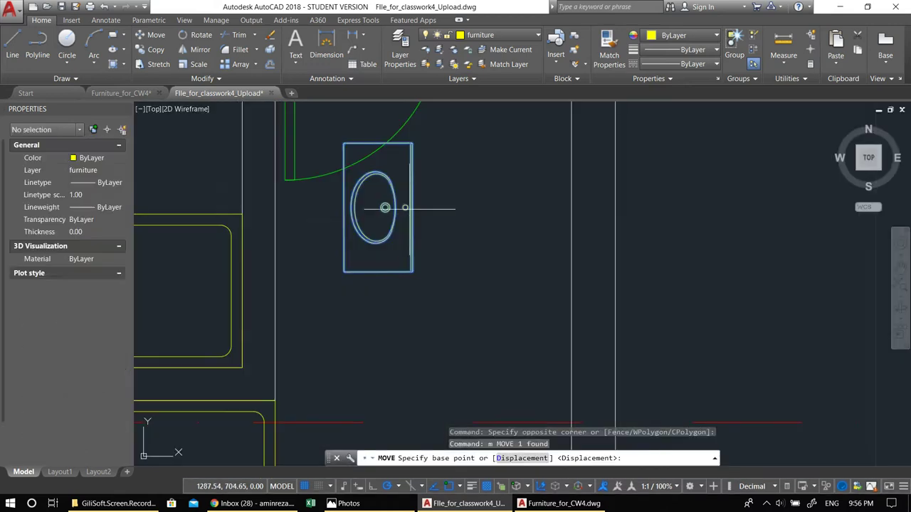
click(409, 207)
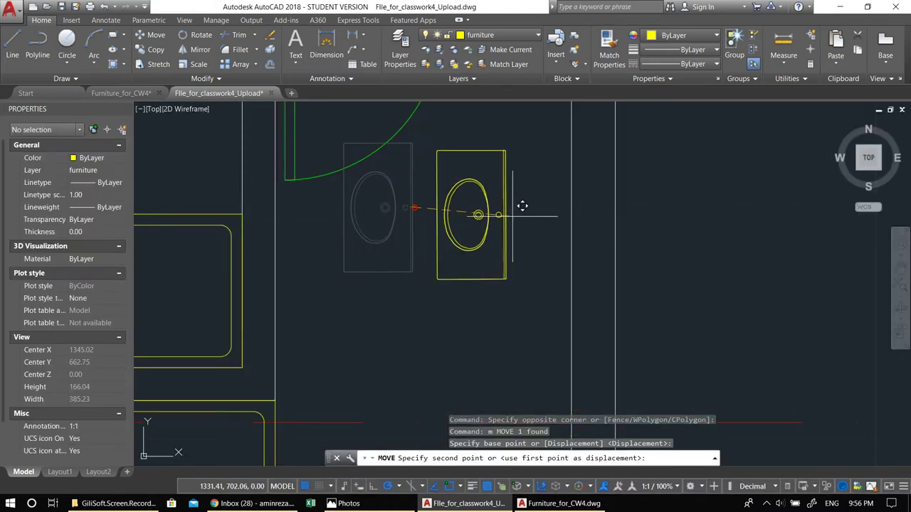
click(569, 207)
Copy the washbasin by its back-edge midpoint into the small bathroom, above the shower tray near the right wall.
scroll(555, 217, down, 1)
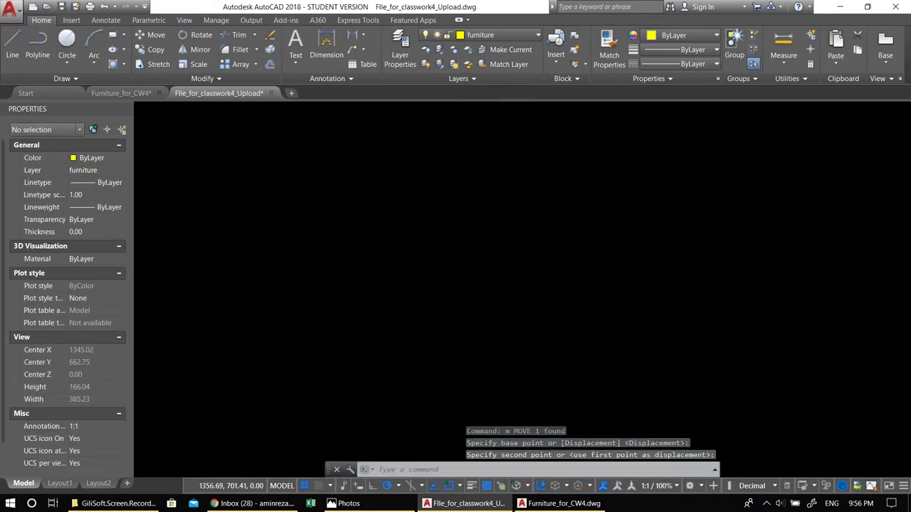
scroll(519, 291, down, 1)
middle_drag(519, 291, 504, 212)
middle_drag(452, 225, 517, 291)
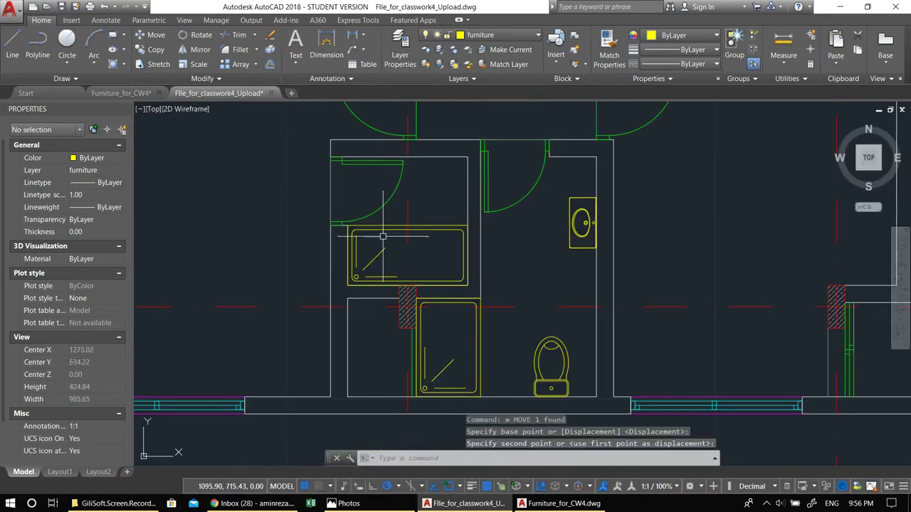
scroll(580, 221, up, 2)
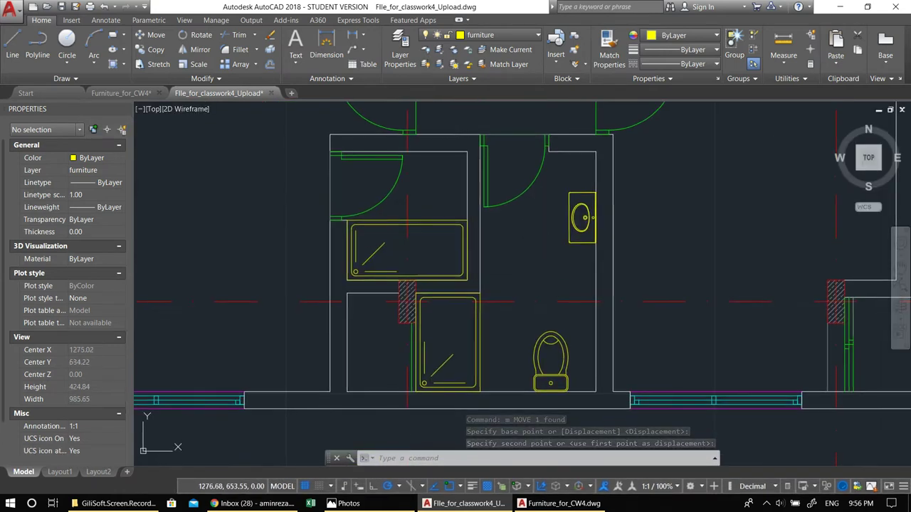
click(561, 213)
middle_drag(556, 239, 519, 260)
text(co)
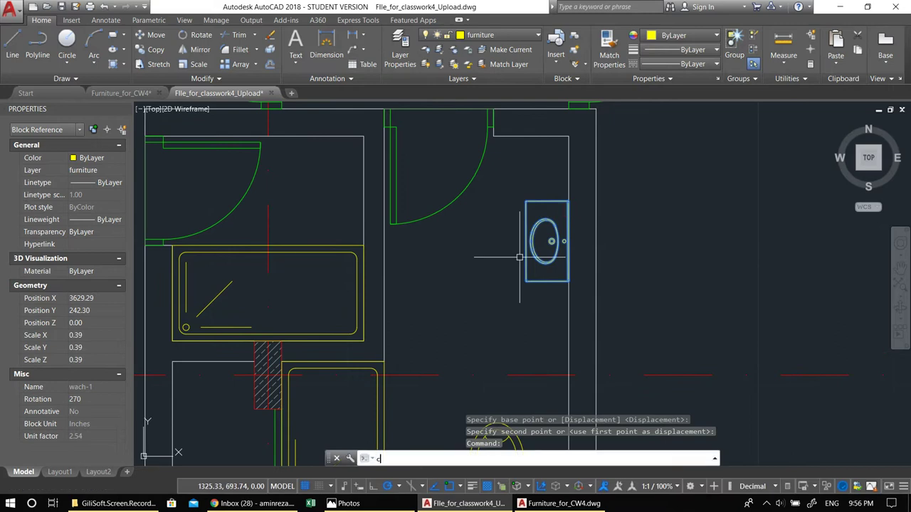
key(space)
scroll(572, 236, up, 2)
scroll(572, 232, up, 2)
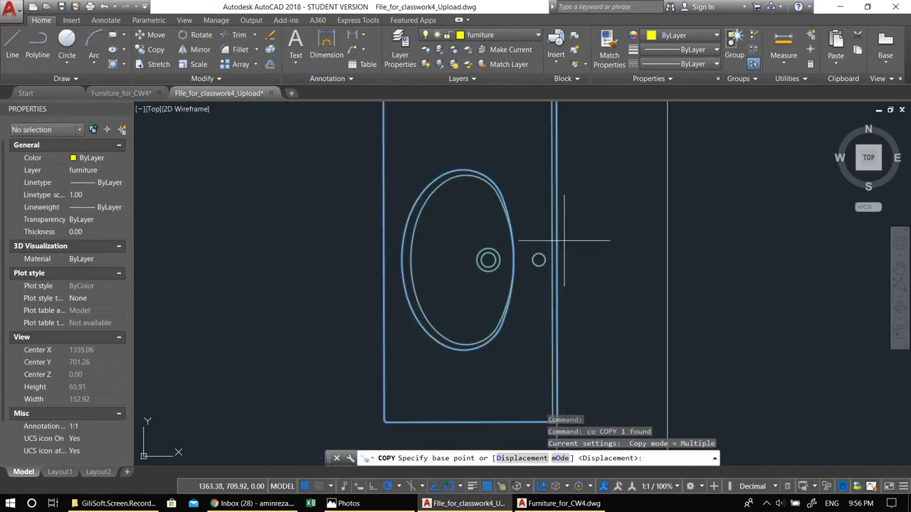
click(556, 260)
scroll(472, 261, down, 3)
scroll(457, 275, up, 3)
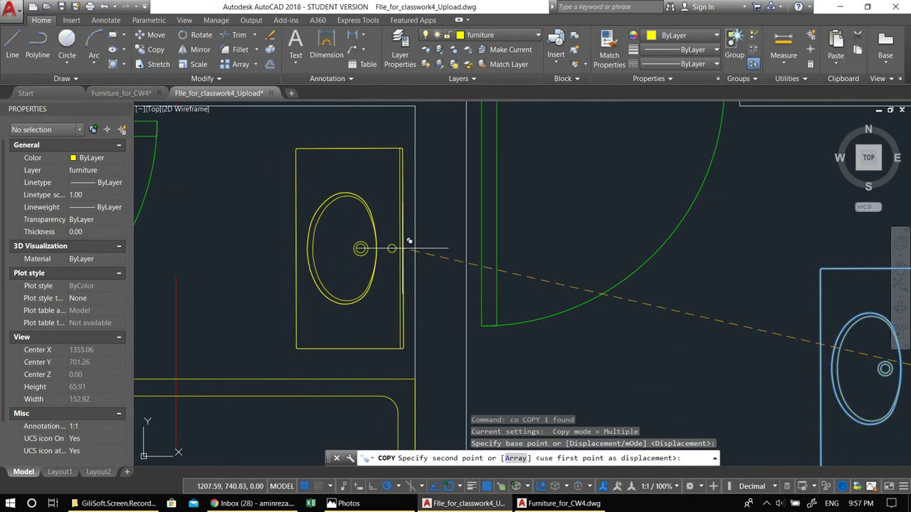
click(402, 249)
key(Return)
Move the copied washbasin horizontally so its back edge sits against the small bathroom's right wall.
click(401, 249)
scroll(401, 250, up, 2)
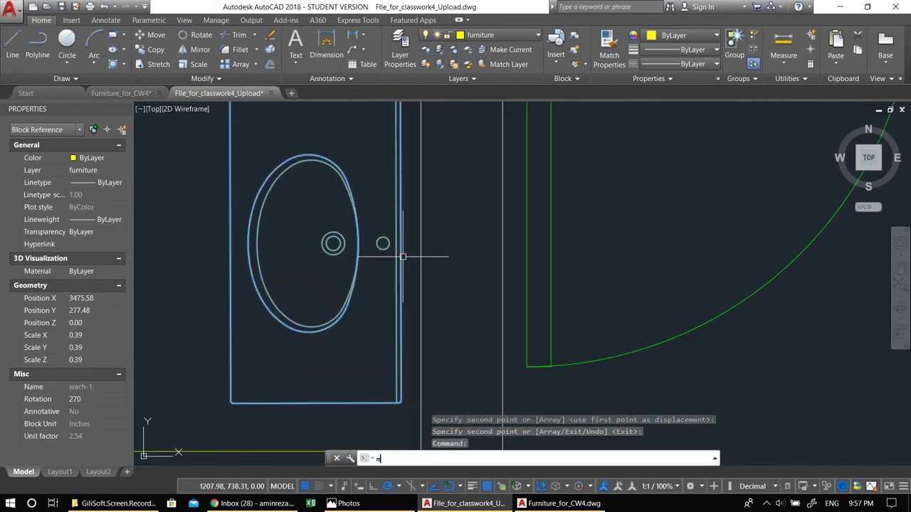
key(Return)
click(410, 233)
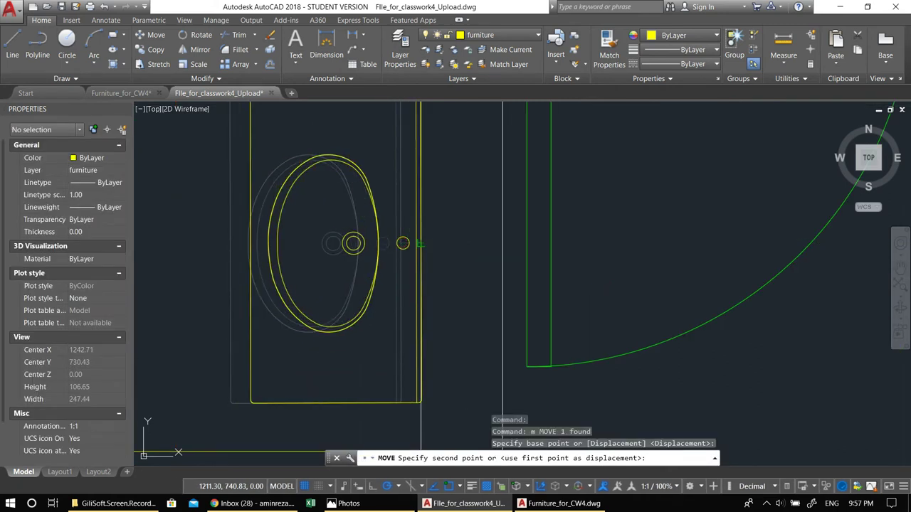
click(431, 232)
Examine the bathrooms, the adjoining bedrooms and the closet areas of the floor plan for remaining furnishing.
scroll(431, 232, down, 5)
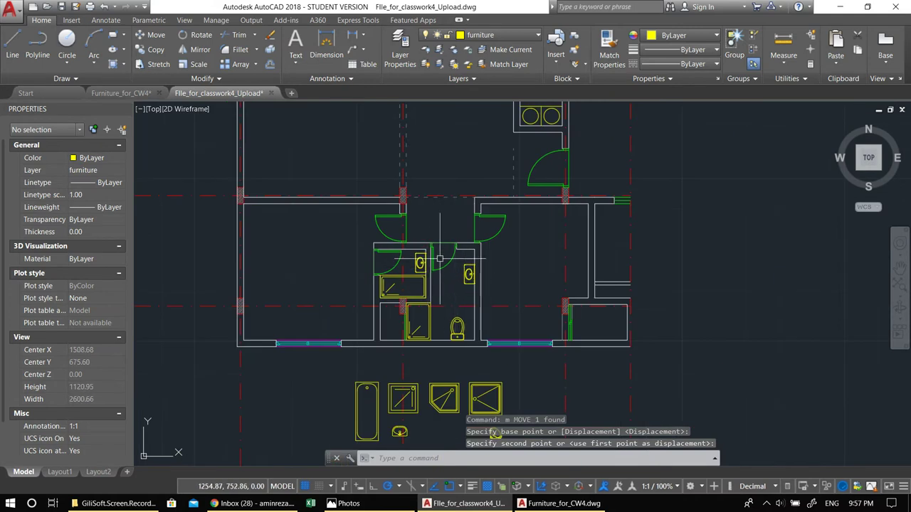
middle_drag(438, 274, 441, 302)
middle_drag(398, 236, 400, 267)
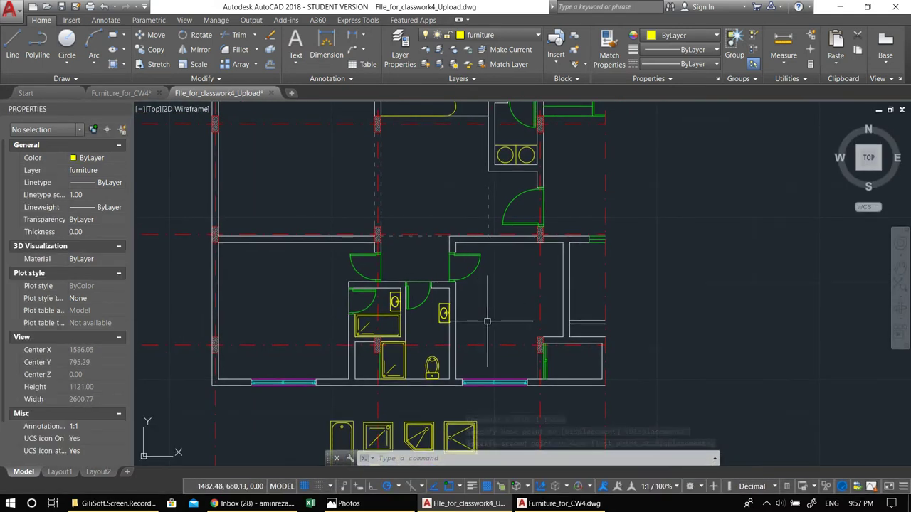
middle_drag(487, 320, 507, 279)
scroll(538, 320, up, 4)
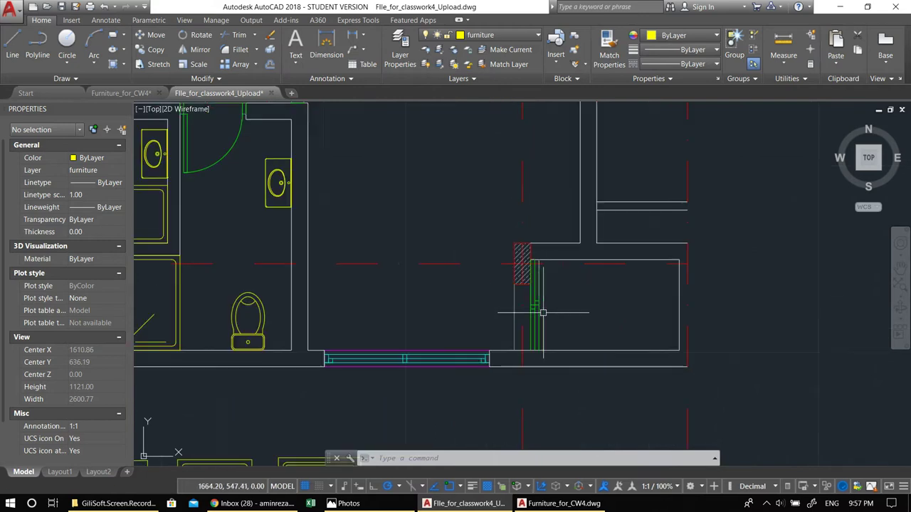
scroll(484, 267, down, 4)
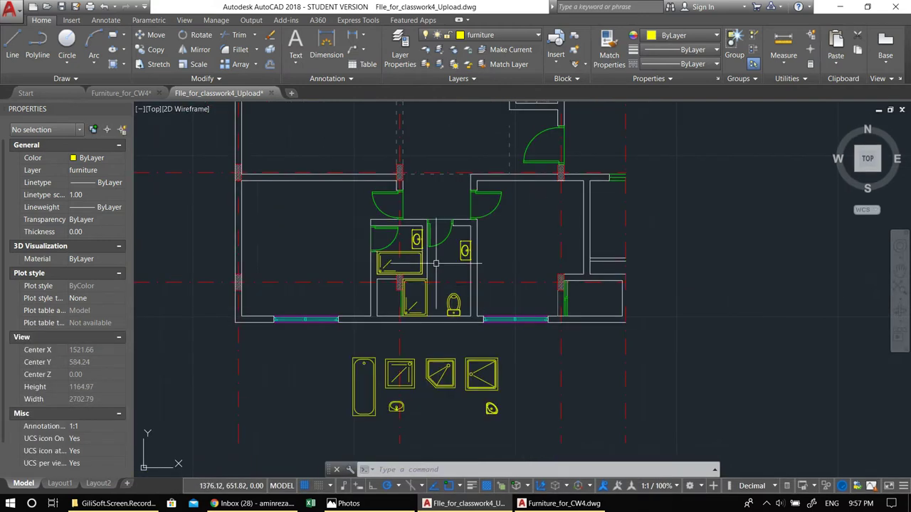
scroll(473, 256, up, 2)
scroll(422, 268, down, 2)
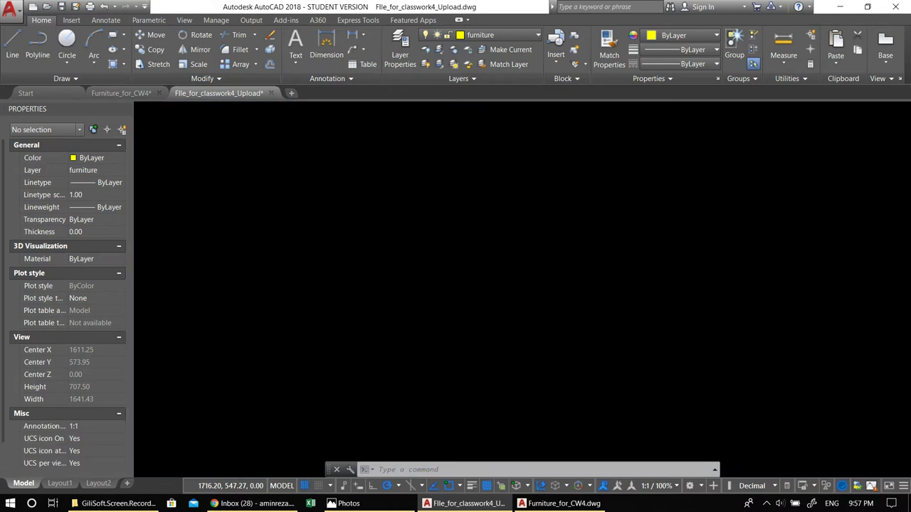
middle_drag(311, 232, 415, 273)
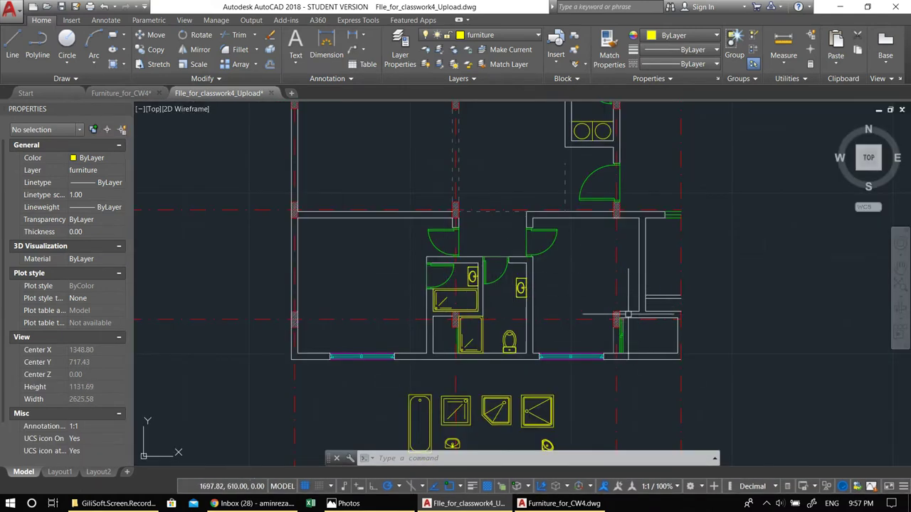
middle_drag(423, 267, 420, 297)
key(Escape)
key(Escape)
middle_drag(410, 337, 466, 311)
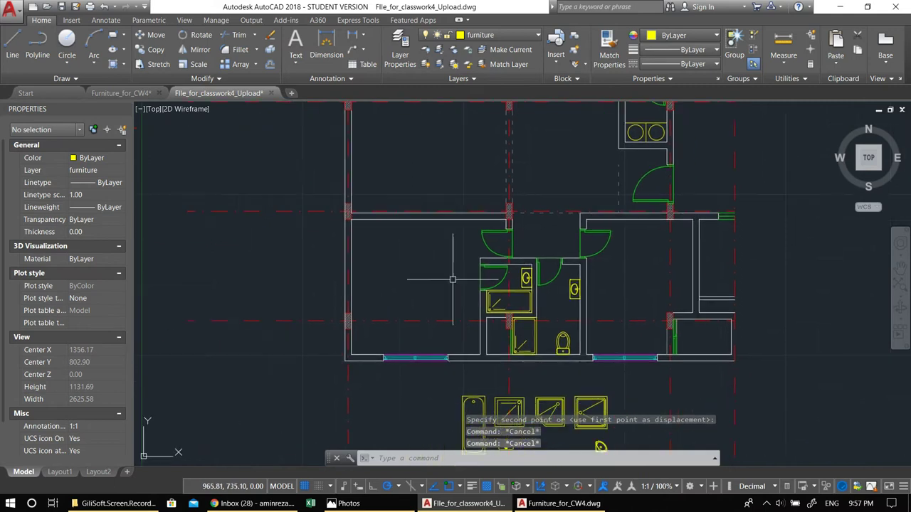
scroll(466, 311, up, 2)
scroll(485, 281, down, 4)
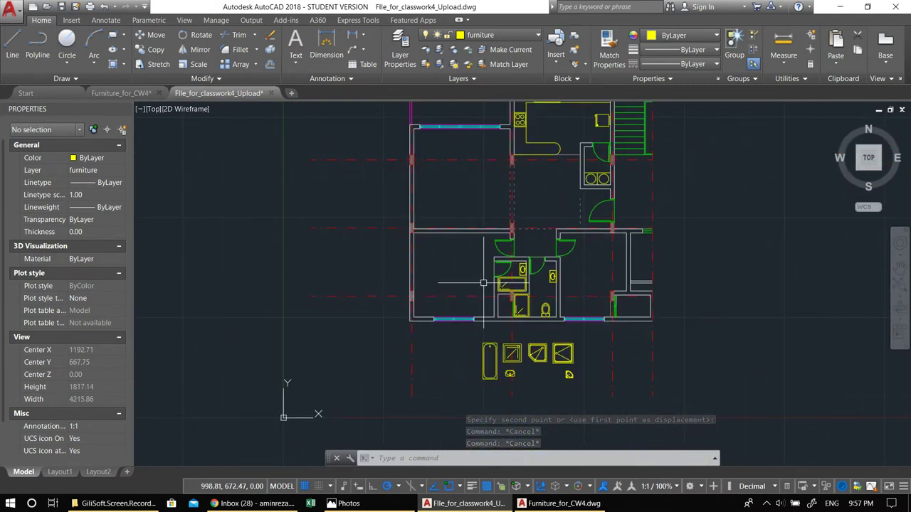
key(Escape)
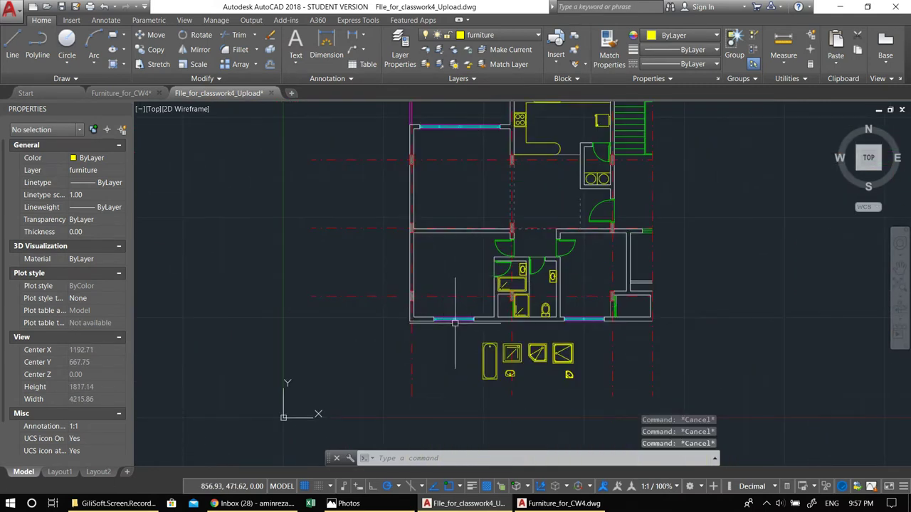
Switch to the Furniture_for_CW4 drawing and copy the single and double beds with their bedside tables to the clipboard with a base point.
click(99, 96)
scroll(338, 235, down, 2)
middle_drag(373, 288, 440, 121)
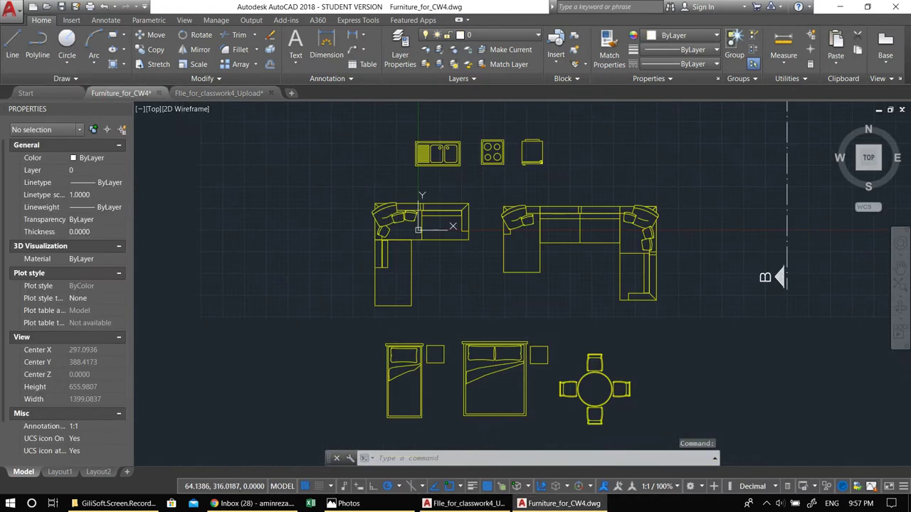
scroll(426, 221, down, 6)
scroll(470, 253, up, 6)
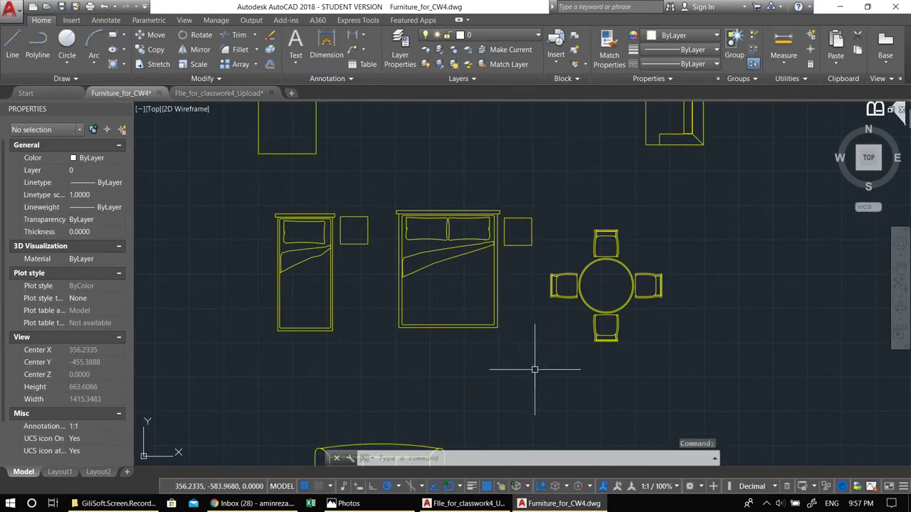
click(528, 370)
click(207, 197)
middle_drag(284, 221, 334, 249)
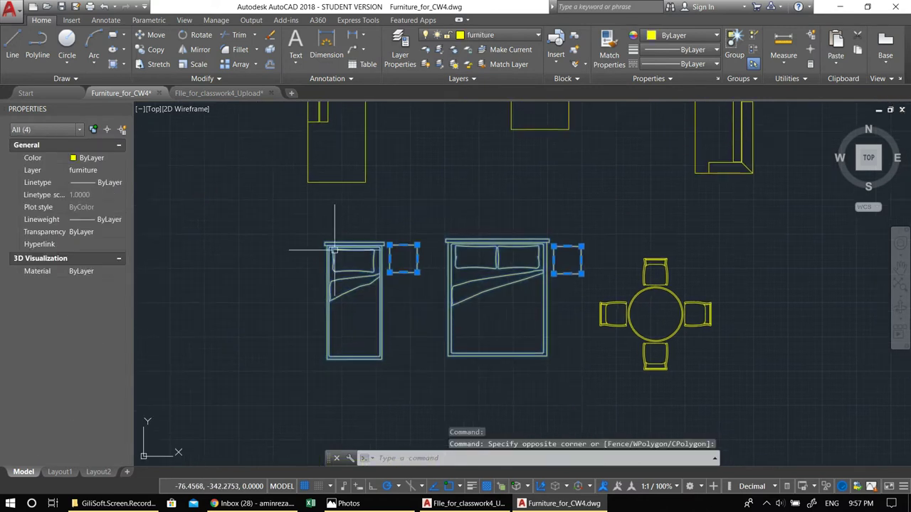
key(ctrl+shift+c)
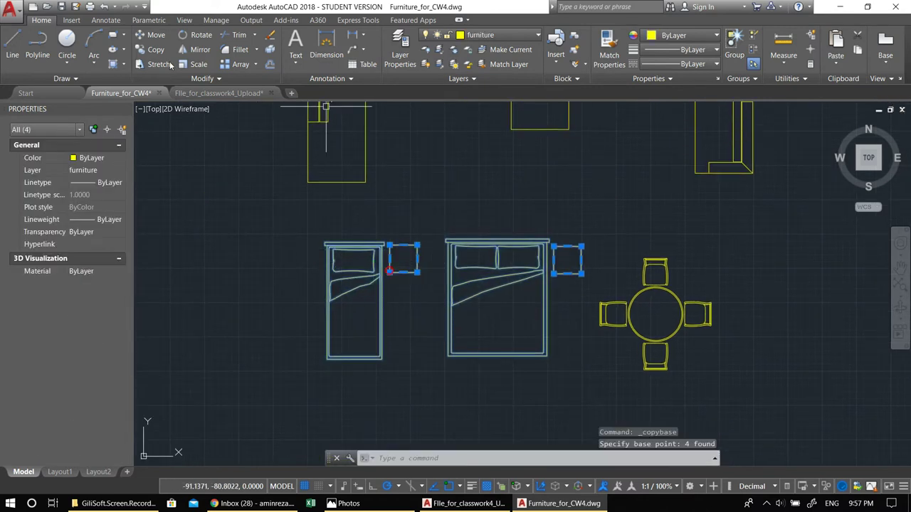
Paste the copied beds and bedside tables into the Classwork 4 drawing, in the empty area west of the floor plan.
click(208, 95)
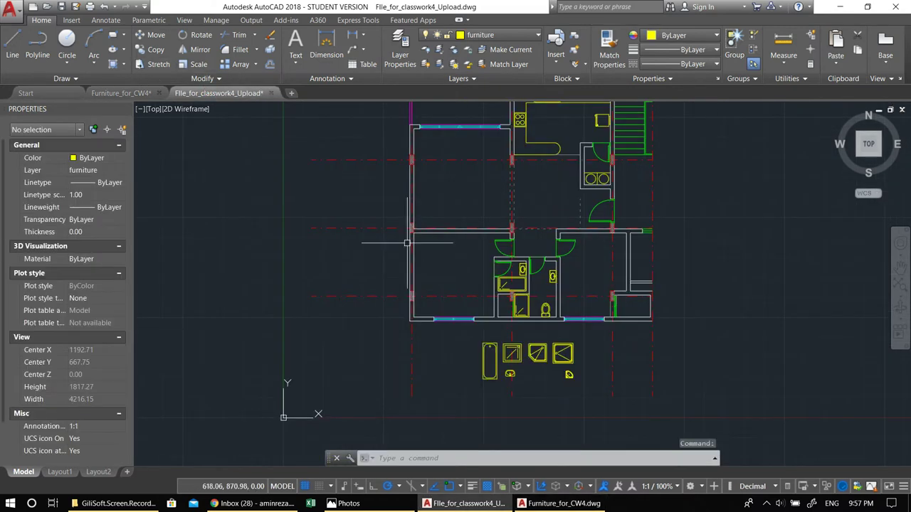
key(ctrl+v)
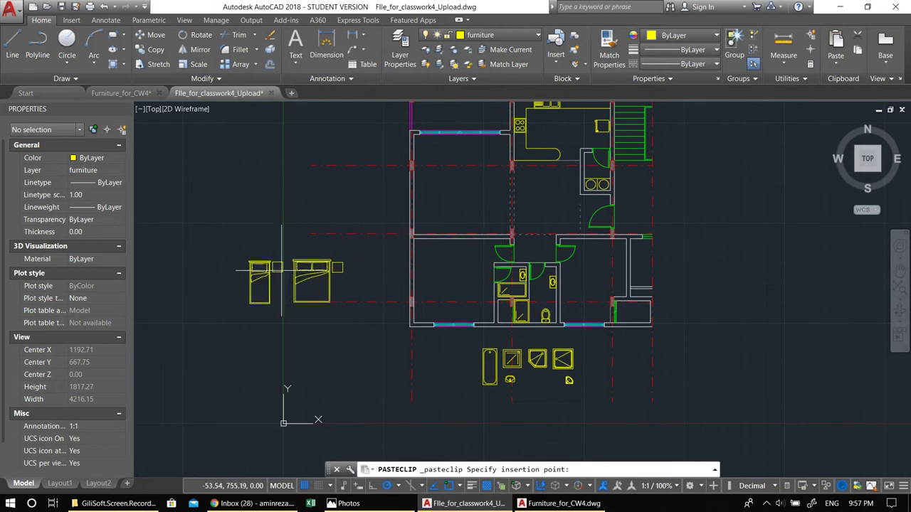
middle_drag(282, 269, 369, 207)
key(Escape)
scroll(376, 238, up, 2)
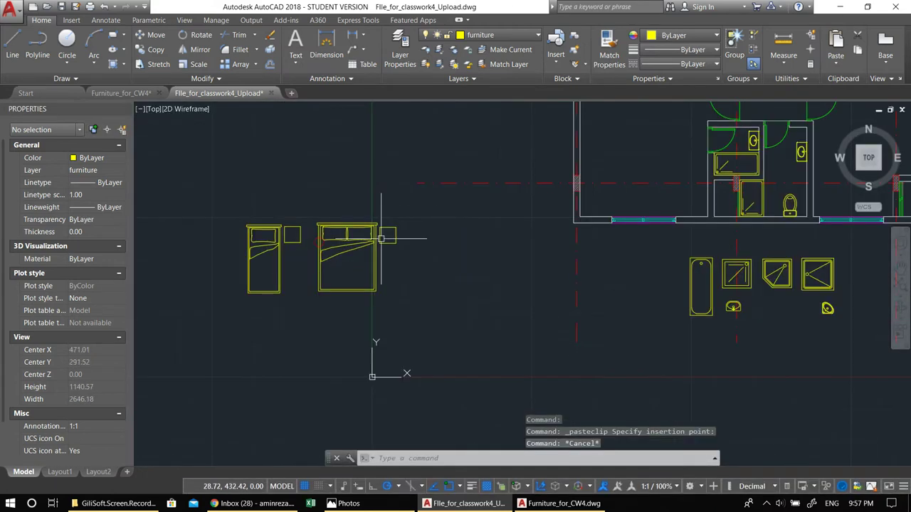
Copy the double bed and its bedside table from beside the plan into the large bedroom west of the bathrooms.
click(304, 206)
click(422, 311)
middle_drag(305, 193, 309, 203)
text(co)
key(Return)
click(341, 244)
scroll(435, 202, down, 2)
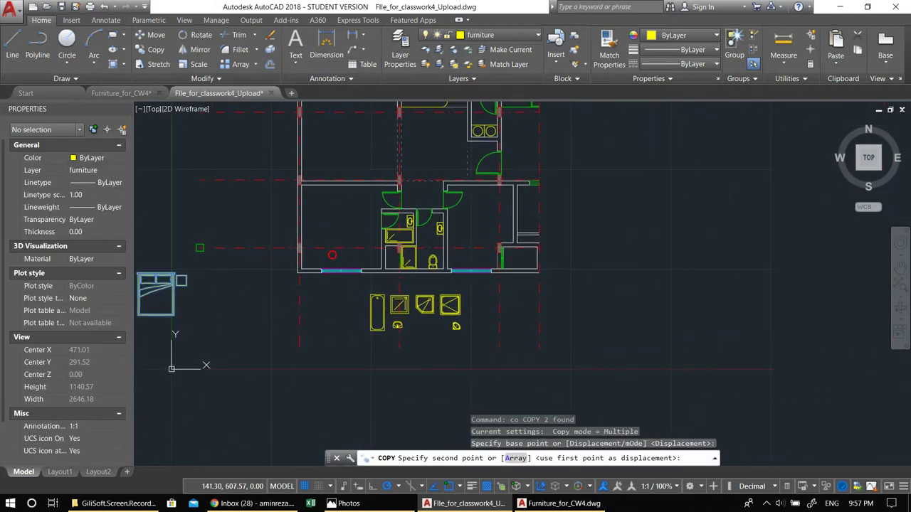
scroll(505, 223, up, 1)
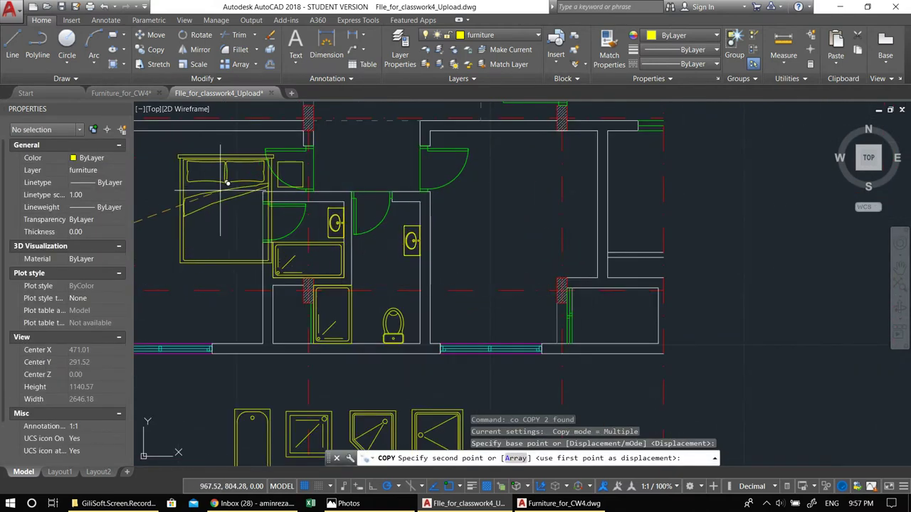
middle_drag(219, 189, 491, 191)
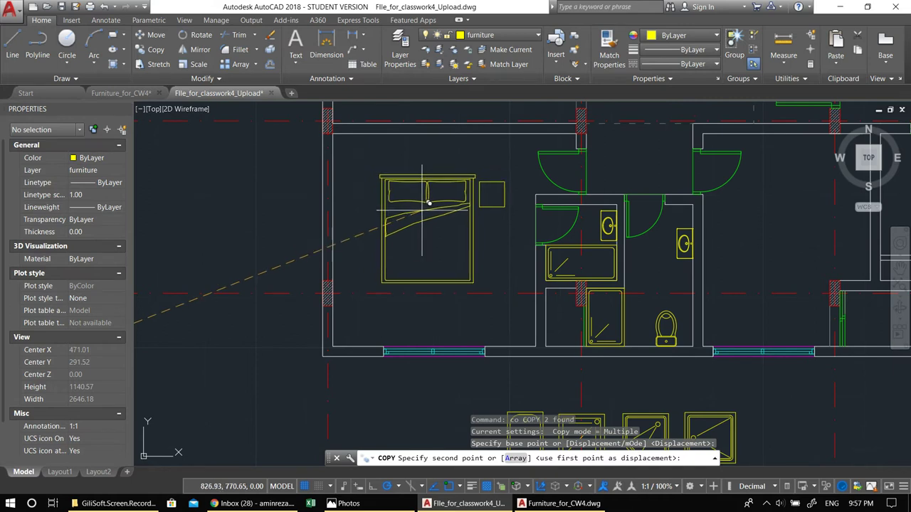
click(422, 210)
key(Escape)
Rotate the bedroom's double bed and bedside table 90° counterclockwise so the headboard faces the exterior side wall.
click(494, 243)
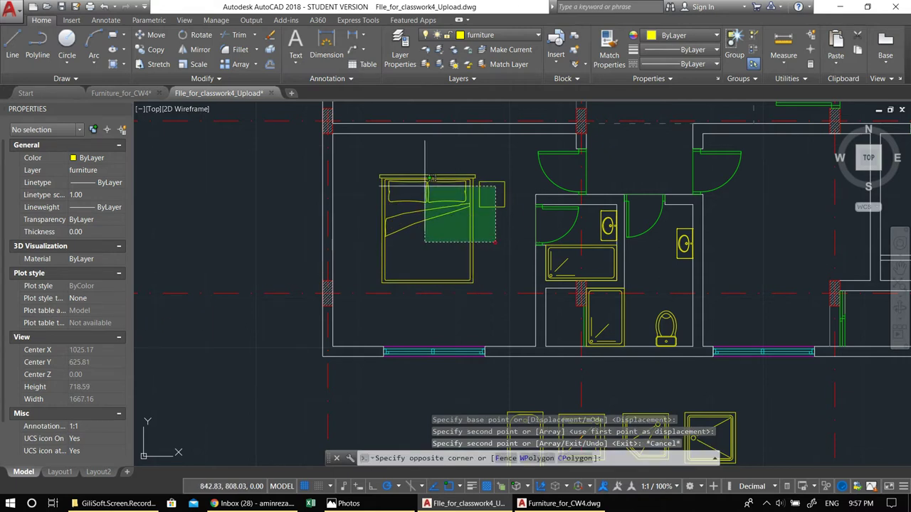
click(405, 165)
middle_drag(406, 165, 377, 152)
text(Ro)
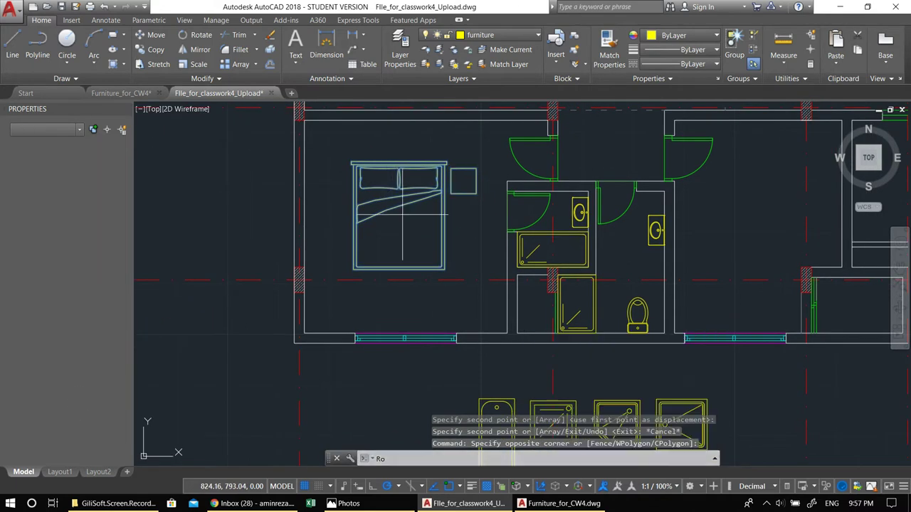
key(Return)
click(400, 214)
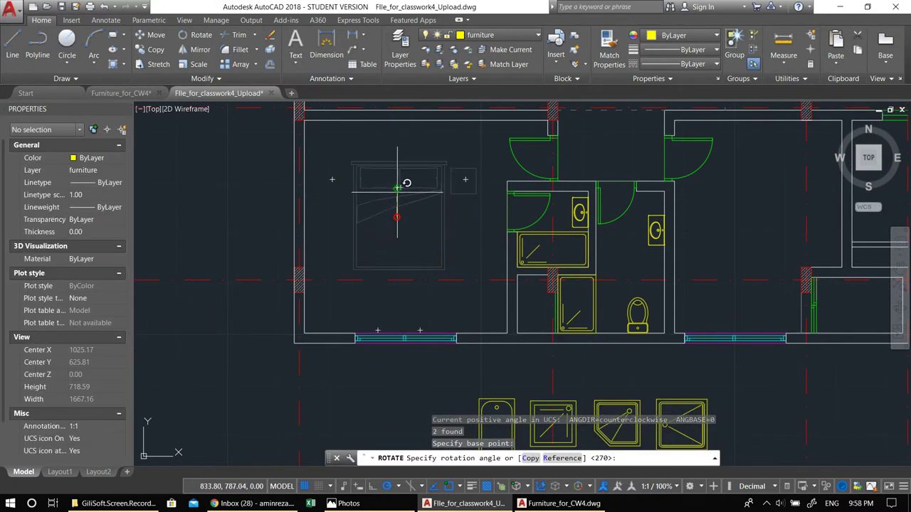
click(397, 138)
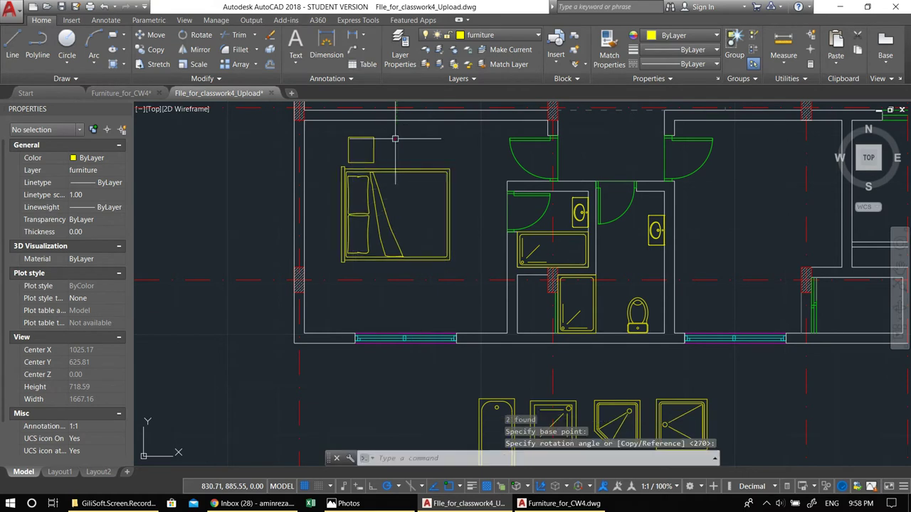
Move the double bed and bedside table horizontally by the headboard's midpoint until it sits against the bedroom's outer side wall.
click(462, 256)
click(336, 183)
middle_drag(336, 182, 401, 166)
text(m)
key(Return)
click(414, 190)
click(377, 190)
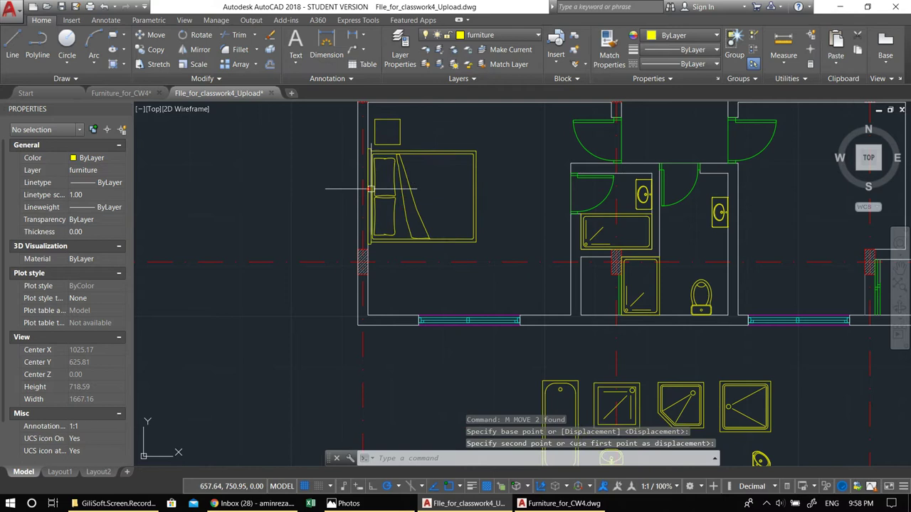
scroll(470, 203, down, 3)
scroll(478, 204, up, 3)
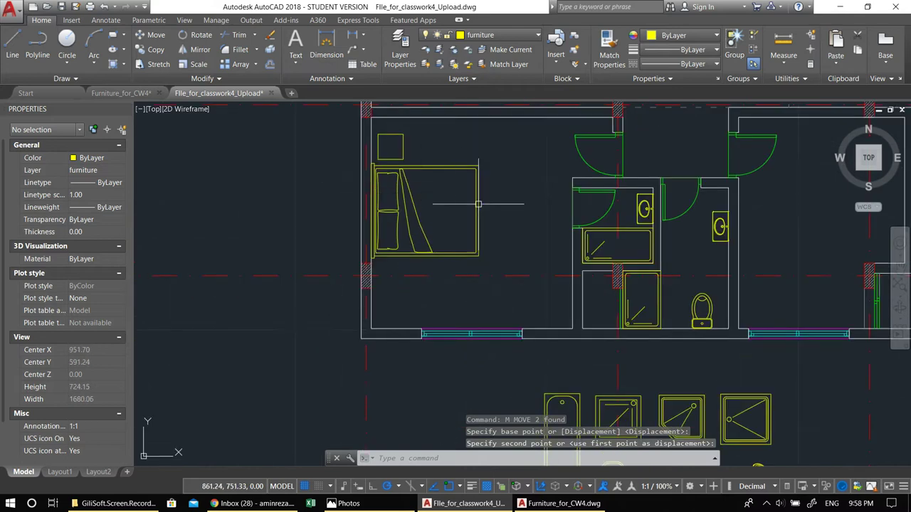
Mirror the bedside table across the double bed's horizontal centre line, keeping the original.
click(404, 159)
middle_drag(417, 167, 408, 171)
text(mi)
key(Return)
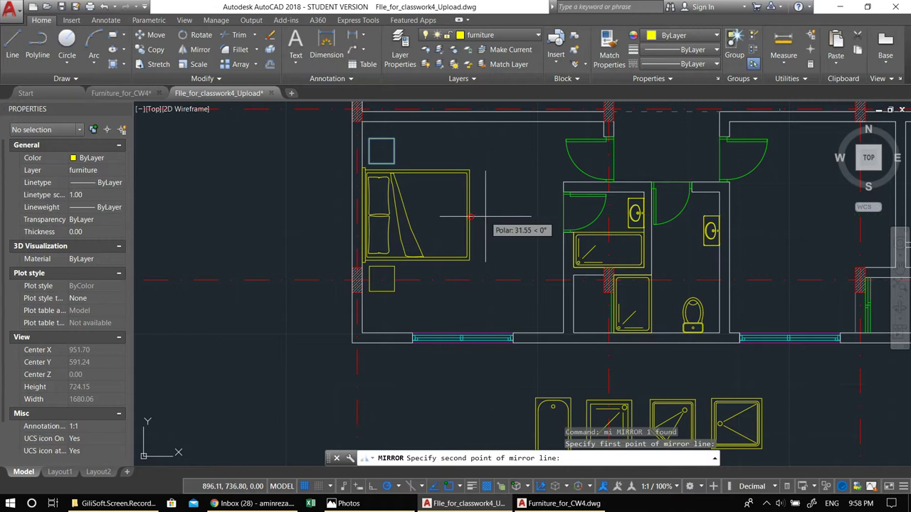
click(486, 219)
key(Return)
Move the double bed and both bedside tables straight down so the lower table sits just above the window wall.
click(487, 267)
click(378, 148)
middle_drag(417, 273, 417, 231)
text(m)
key(Return)
scroll(417, 231, up, 2)
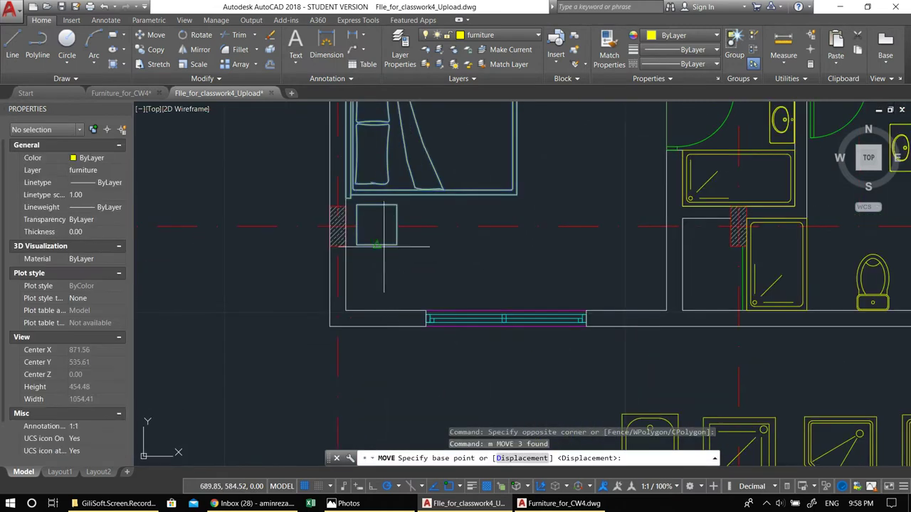
click(375, 245)
click(376, 303)
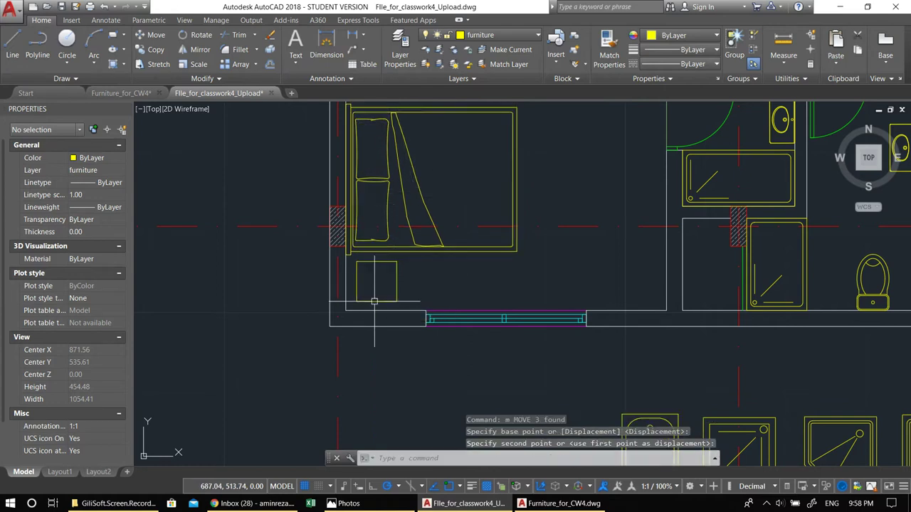
scroll(376, 249, down, 4)
scroll(364, 202, up, 4)
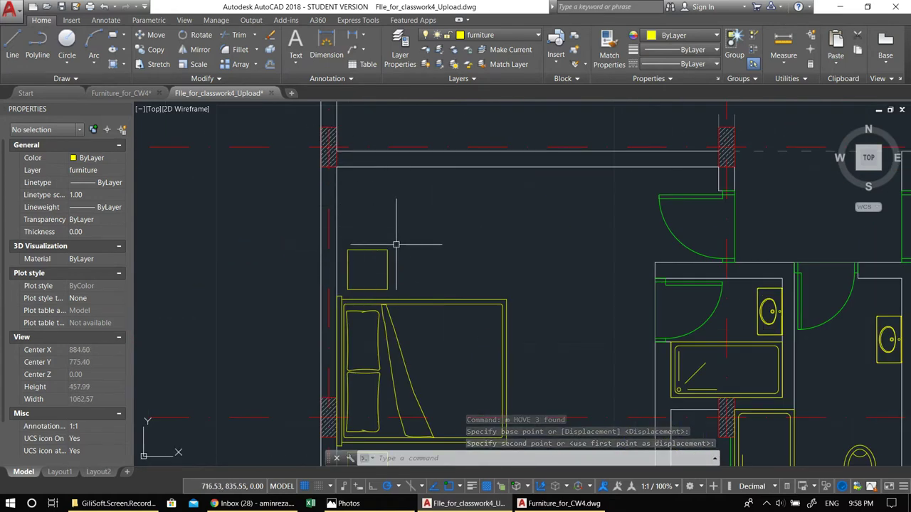
Offset the bathroom wall line facing the double bed by 60 into the bedroom as the wardrobe front.
scroll(396, 235, down, 2)
middle_drag(424, 237, 373, 209)
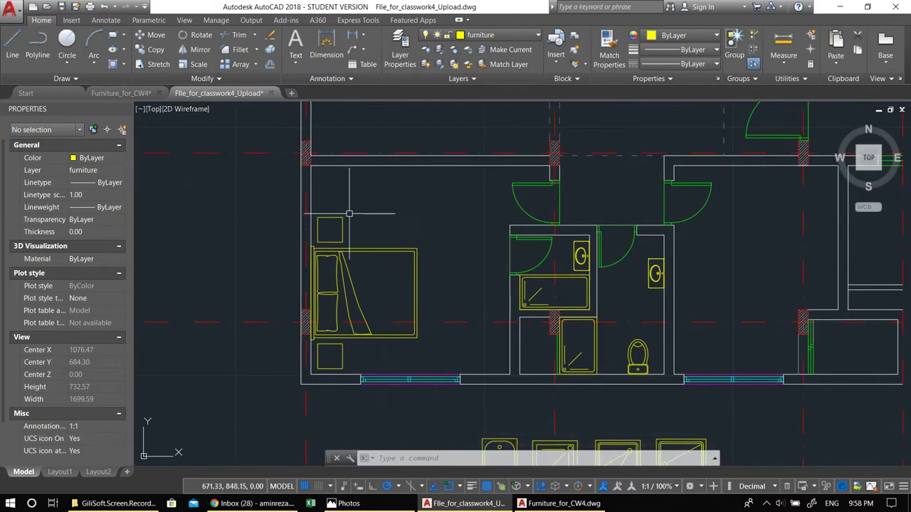
middle_drag(356, 291, 373, 230)
middle_drag(447, 247, 467, 202)
text(o)
key(Return)
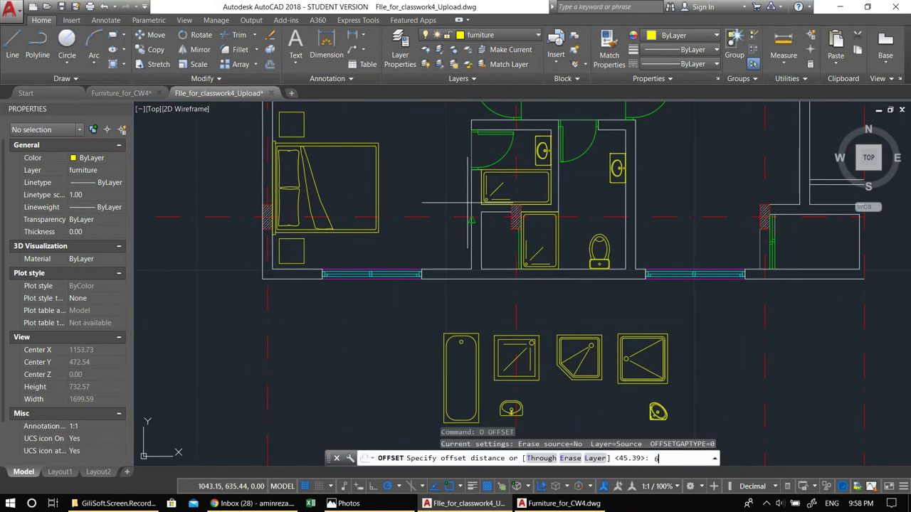
text(60)
key(Return)
click(470, 204)
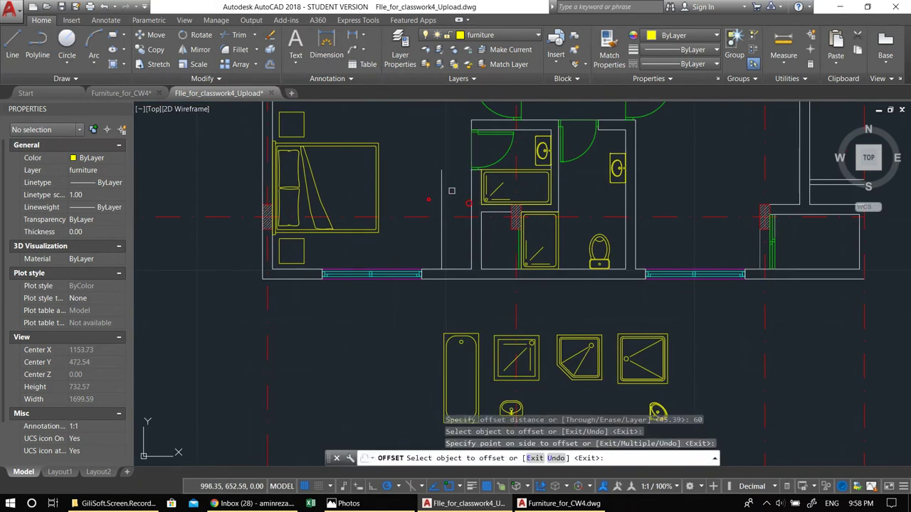
click(453, 196)
key(Escape)
Match the double bed's properties onto the offset wardrobe line.
text(ma)
key(Return)
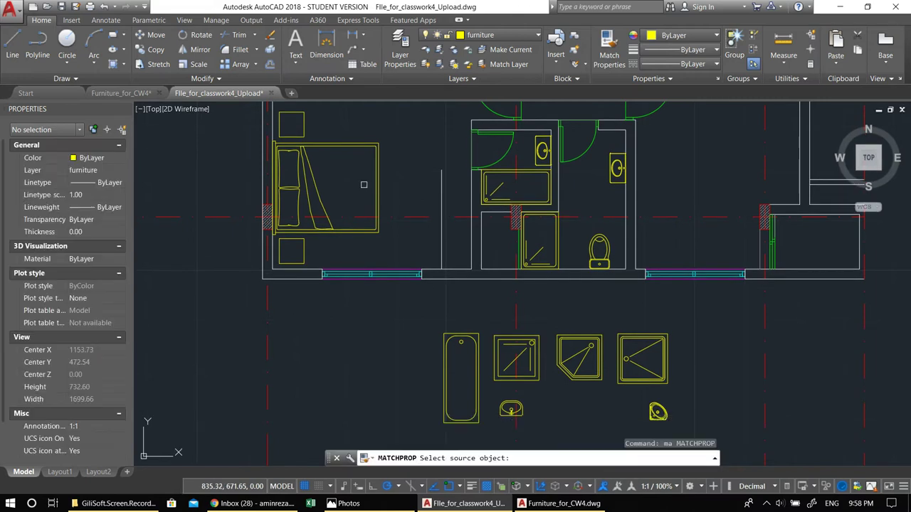
click(379, 183)
key(Escape)
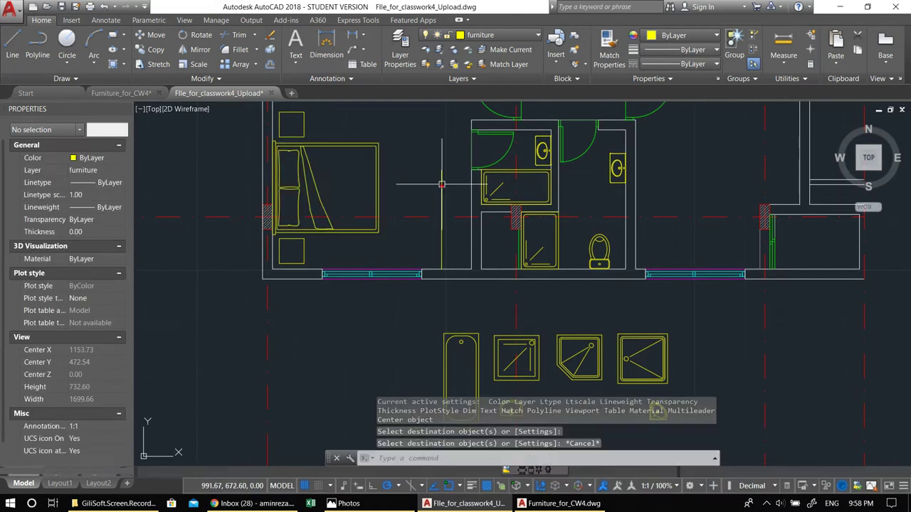
scroll(459, 182, up, 2)
key(Escape)
key(Escape)
Draw the wardrobe's upper edge from the front line to the bathroom wall and add two crossing diagonals inside it.
middle_drag(448, 163, 434, 168)
text(l)
key(Return)
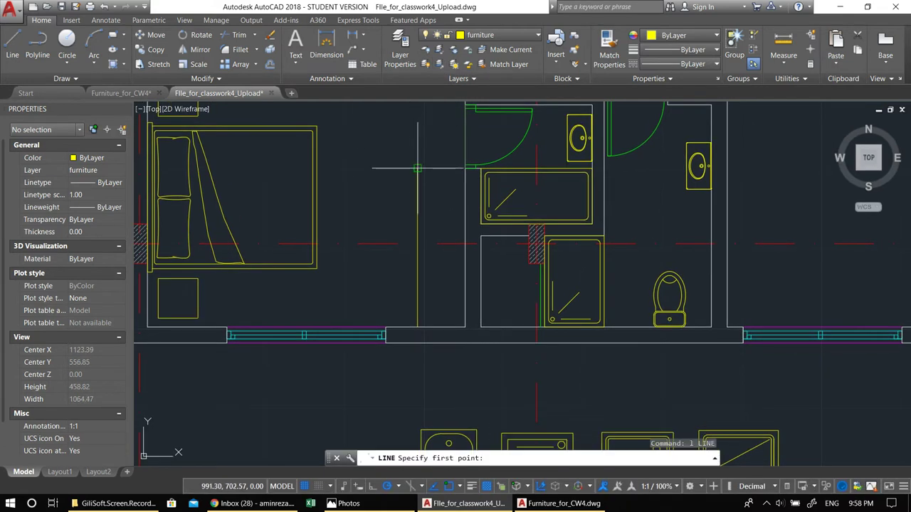
click(465, 168)
key(Return)
key(Return)
click(465, 327)
key(Return)
key(Return)
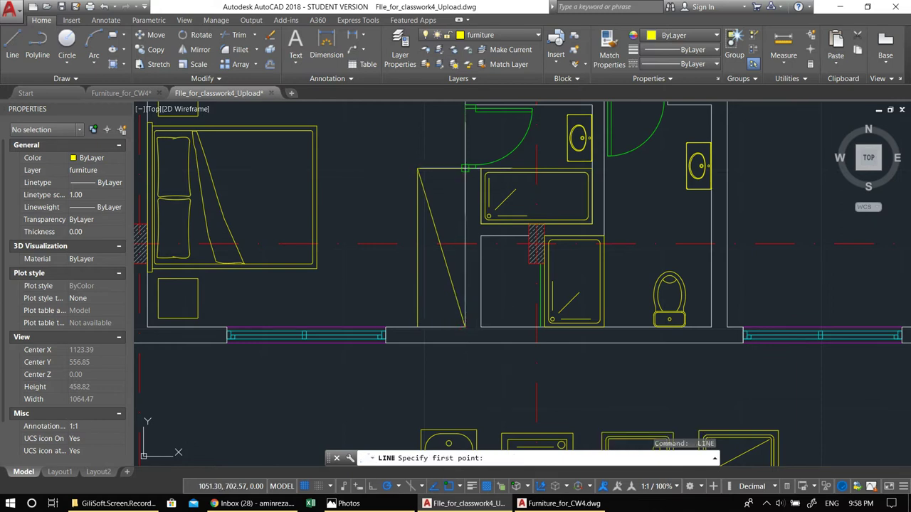
scroll(418, 311, down, 2)
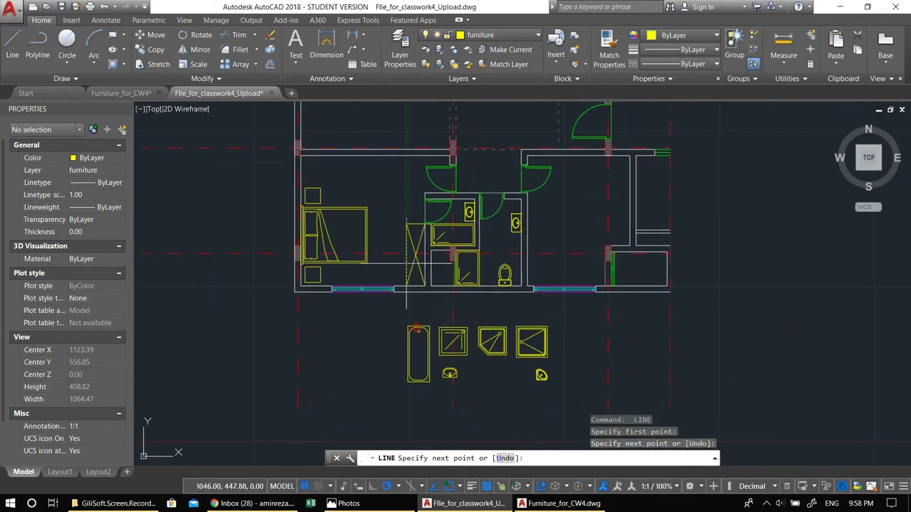
mouse_move(530, 264)
middle_down()
mouse_move(480, 259)
mouse_move(505, 328)
middle_up()
key(Escape)
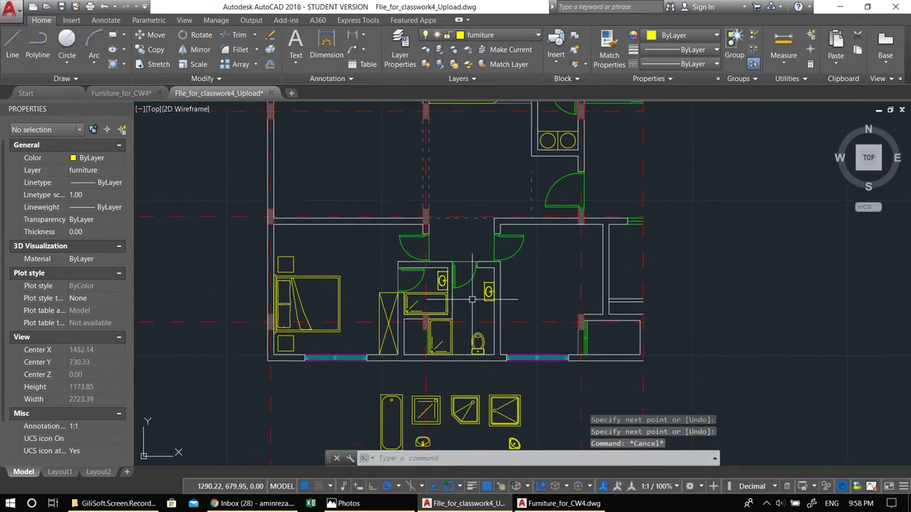
Copy the single bed and its bedside table from beside the plan to the empty area east of the second bedroom.
middle_drag(561, 307, 498, 284)
middle_drag(495, 329, 538, 190)
scroll(432, 272, down, 2)
scroll(259, 268, up, 2)
click(240, 306)
click(206, 197)
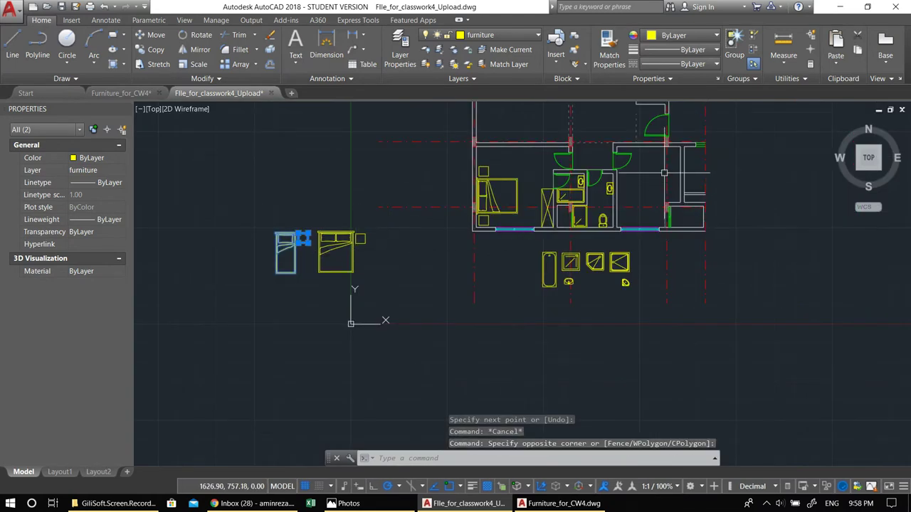
scroll(663, 172, up, 2)
middle_drag(635, 182, 813, 172)
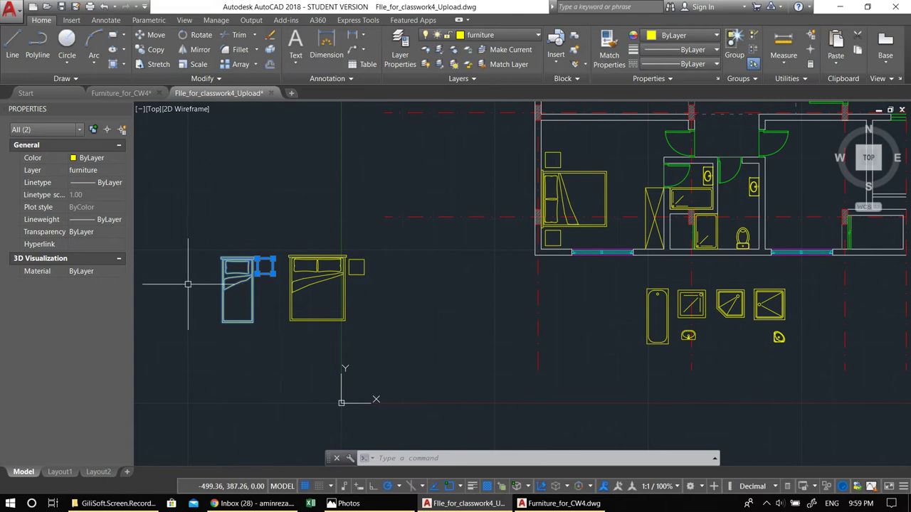
text(co)
key(Return)
click(252, 283)
middle_drag(488, 300, 173, 295)
scroll(561, 284, up, 2)
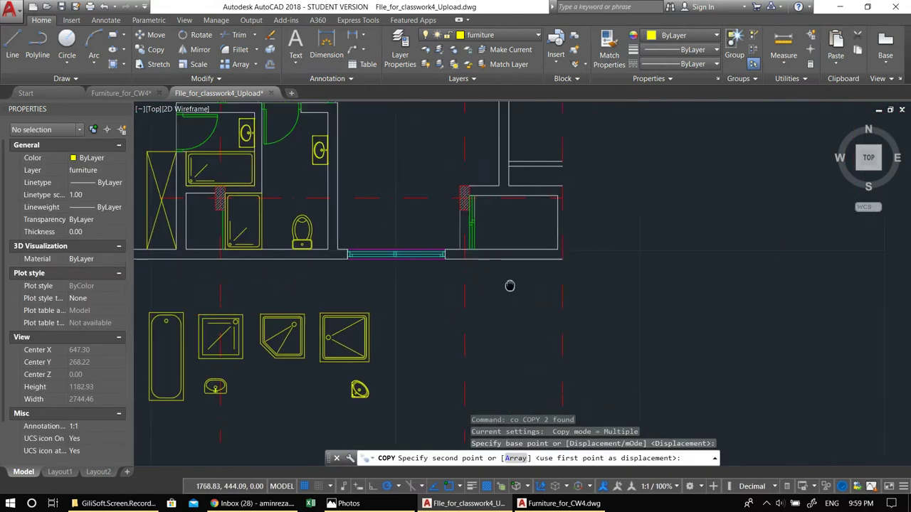
middle_drag(563, 251, 448, 334)
key(Escape)
Rotate the copied single bed and bedside table 90° clockwise so the headboard faces east.
click(667, 330)
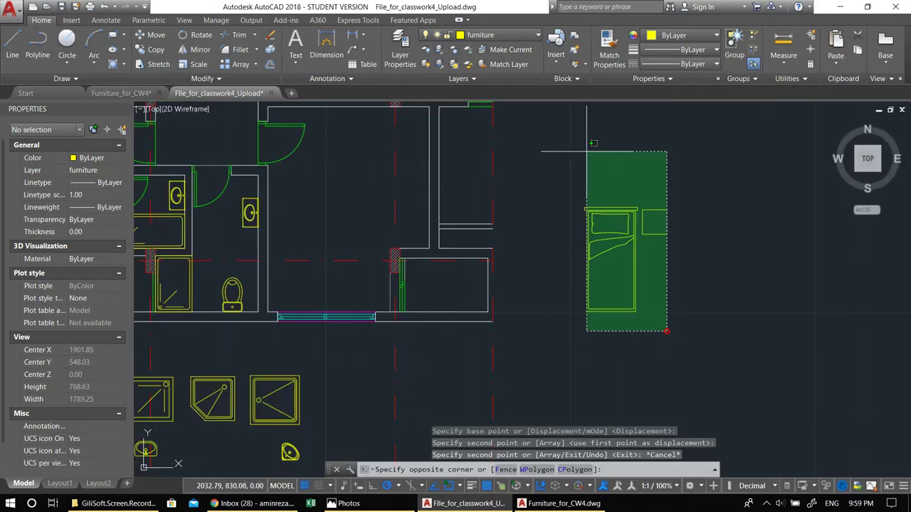
click(582, 154)
middle_drag(592, 201, 588, 205)
text(ro)
key(Return)
click(607, 167)
click(557, 141)
middle_drag(597, 148, 589, 211)
text(m)
key(Return)
key(Escape)
Rotate the single bed and bedside table another 90° clockwise so the headboard faces down toward the window wall side.
click(649, 276)
click(592, 169)
text(ro)
key(Return)
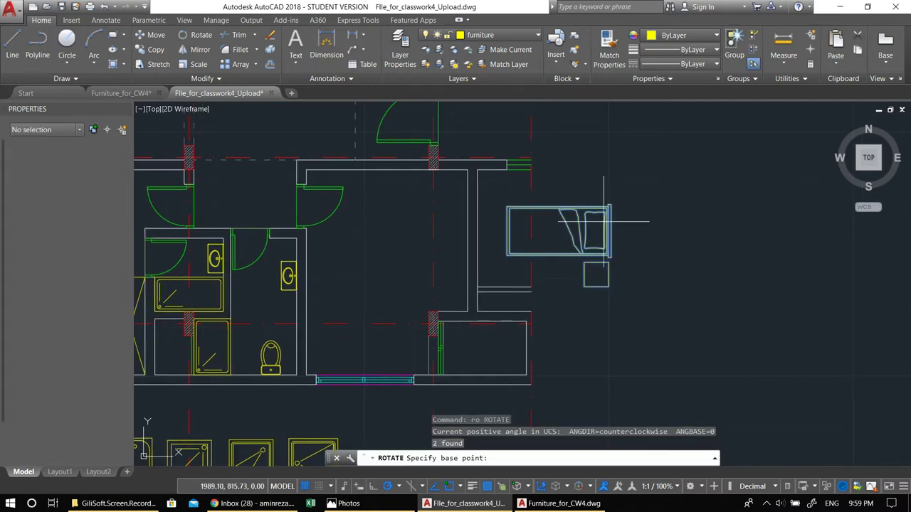
click(603, 230)
click(605, 256)
click(629, 275)
key(Escape)
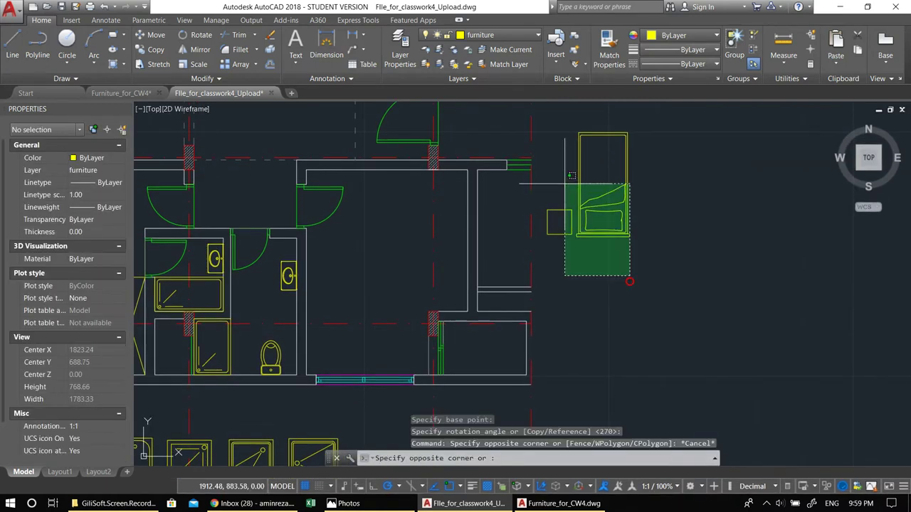
Move the rotated single bed and bedside table into the second bedroom, with the headboard against the window wall.
click(568, 188)
middle_drag(565, 197, 588, 196)
text(m)
key(Return)
text(m)
key(Return)
click(607, 217)
middle_drag(528, 280, 623, 219)
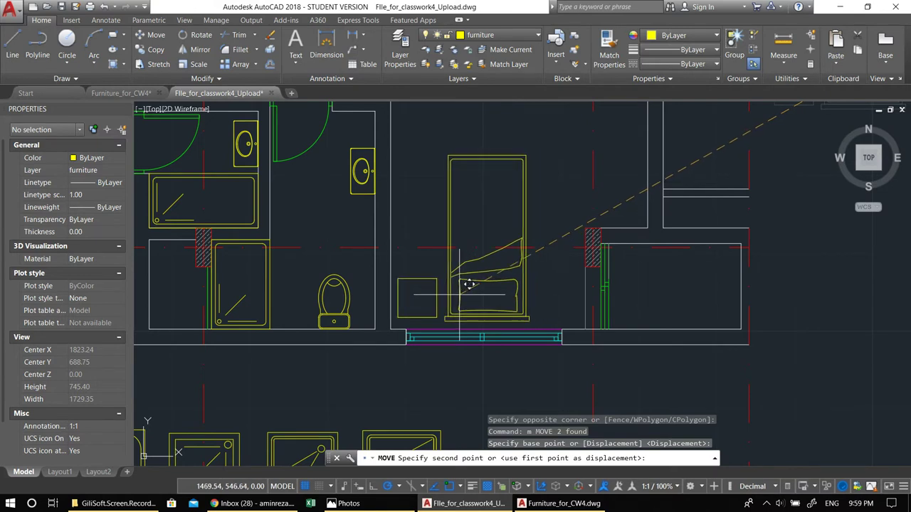
click(459, 292)
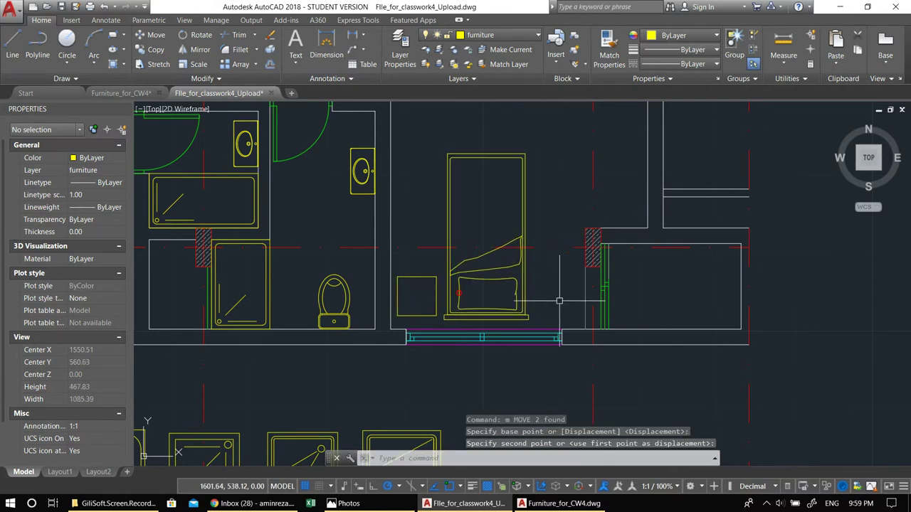
scroll(647, 283, down, 2)
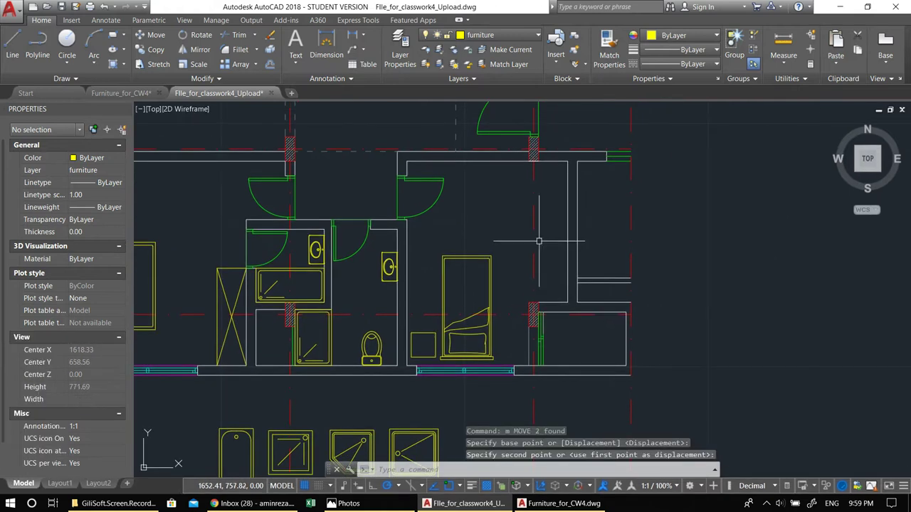
Draw the second bedroom's wardrobe front line from the lower column up to the upper wall and close the Properties palette.
text(l)
key(Return)
click(511, 298)
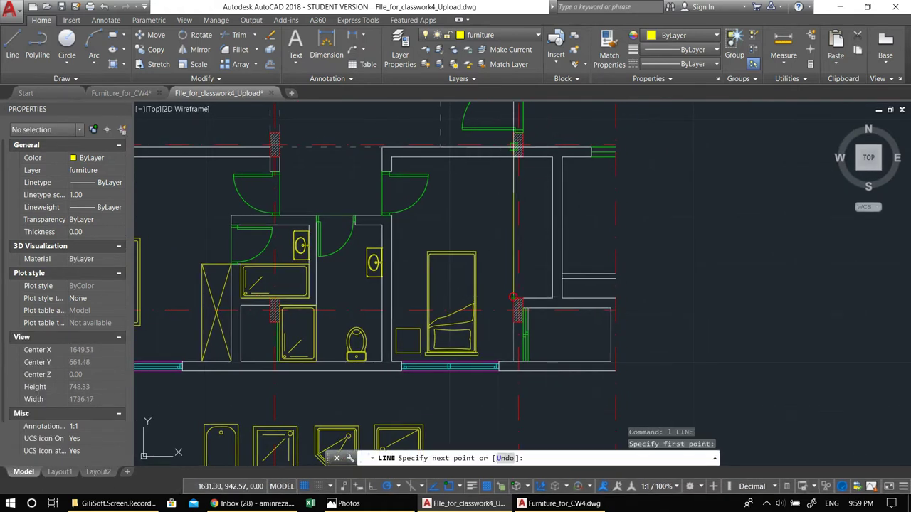
click(512, 156)
key(Return)
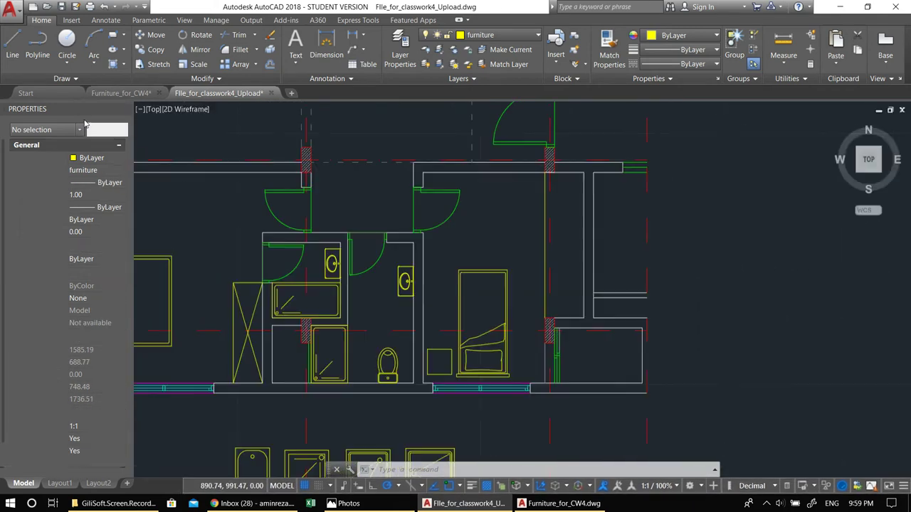
click(125, 109)
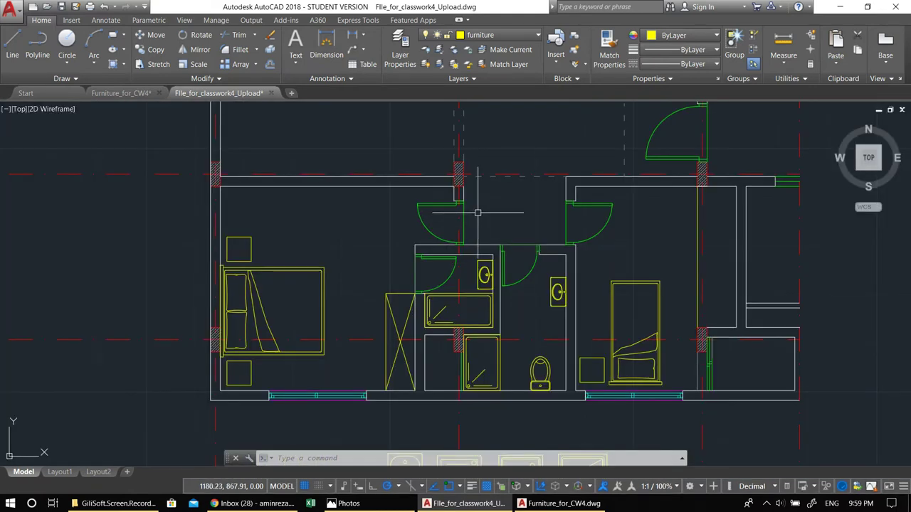
scroll(510, 219, down, 2)
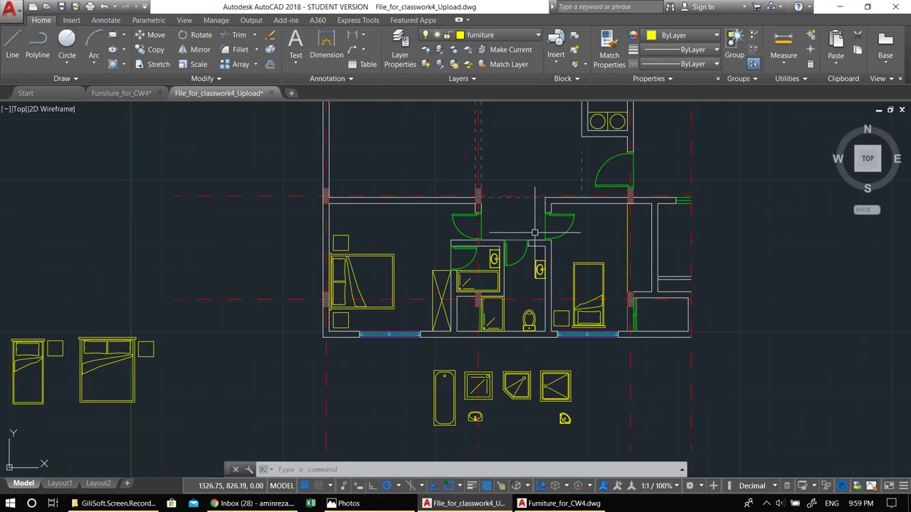
middle_drag(517, 232, 480, 260)
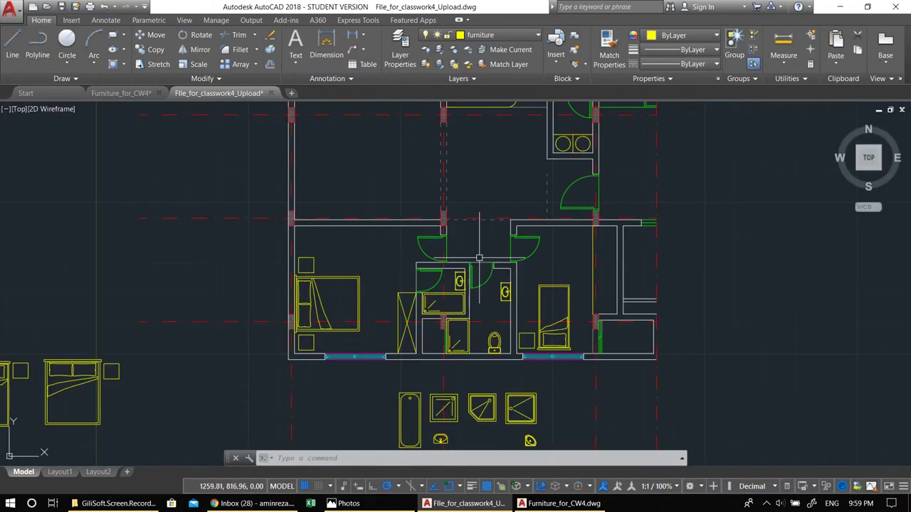
middle_drag(427, 219, 395, 221)
scroll(619, 342, up, 4)
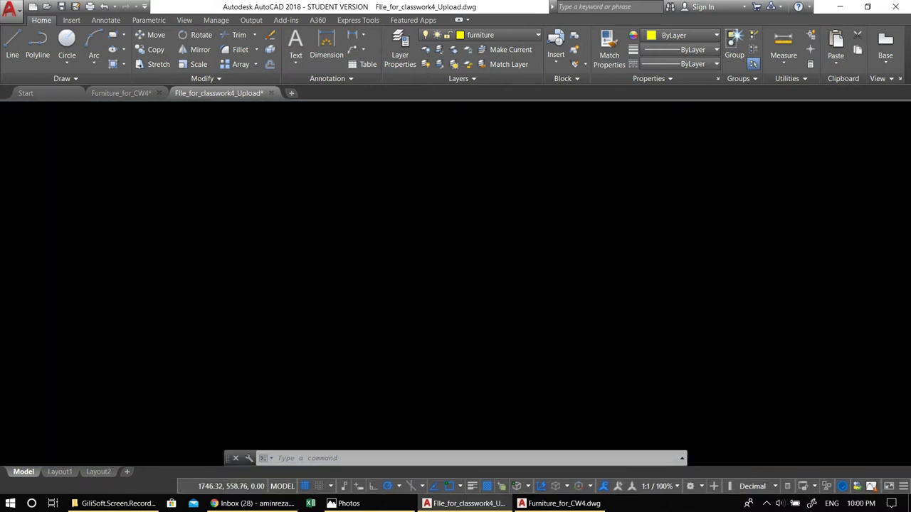
scroll(558, 343, down, 4)
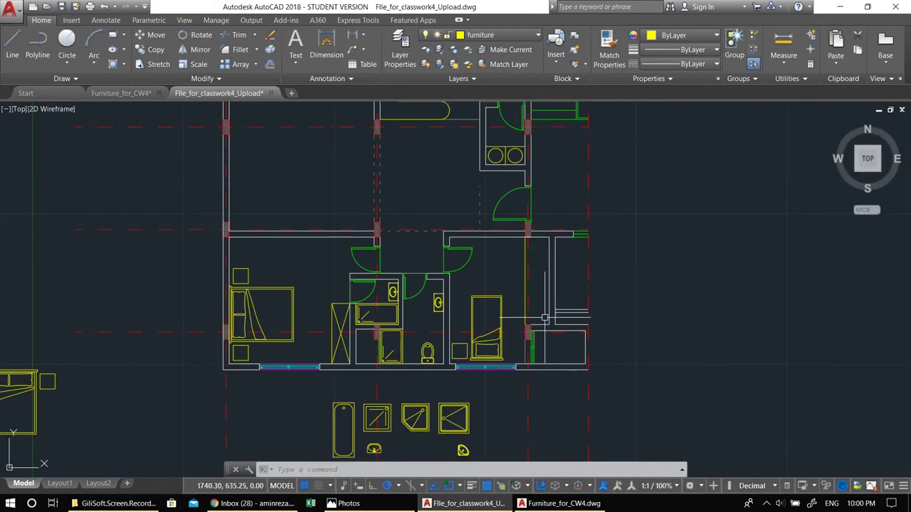
Switch to the Furniture_for_CW4 drawing and copy the large U-shaped sofa with a base point near its inner side.
middle_drag(383, 229, 452, 291)
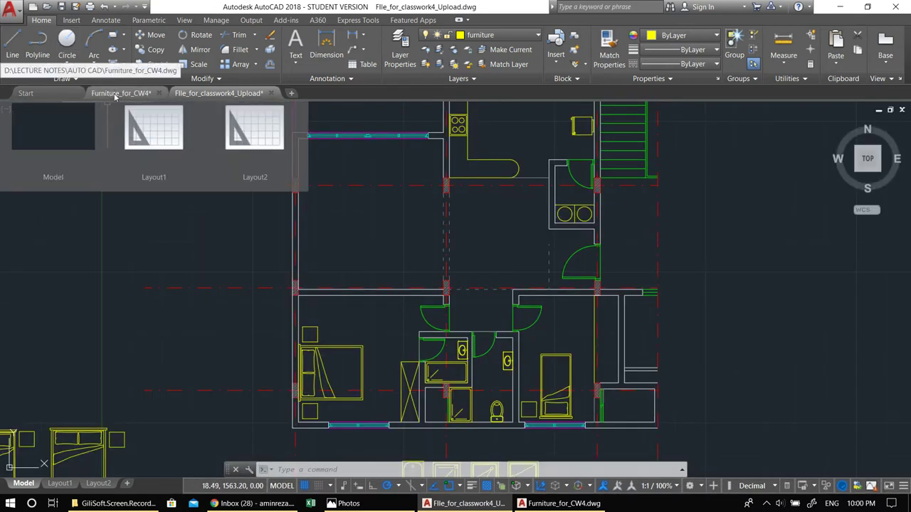
click(110, 93)
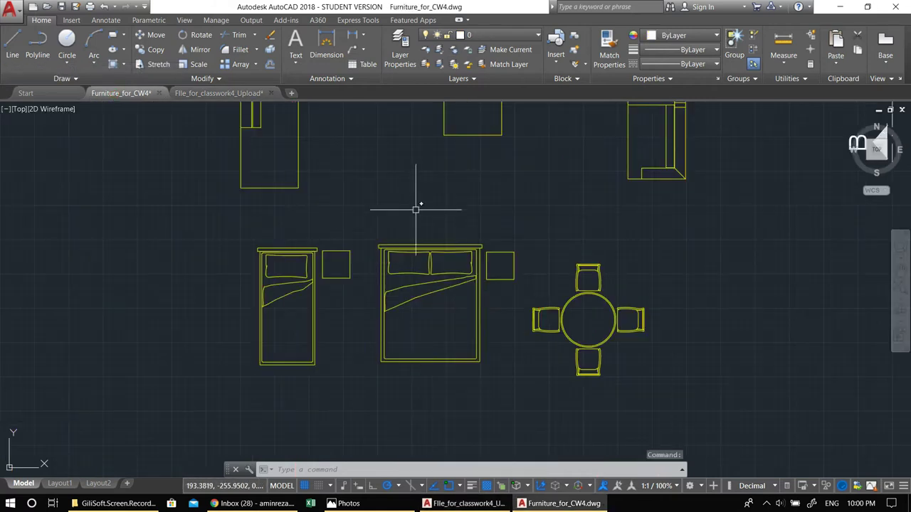
scroll(414, 205, down, 3)
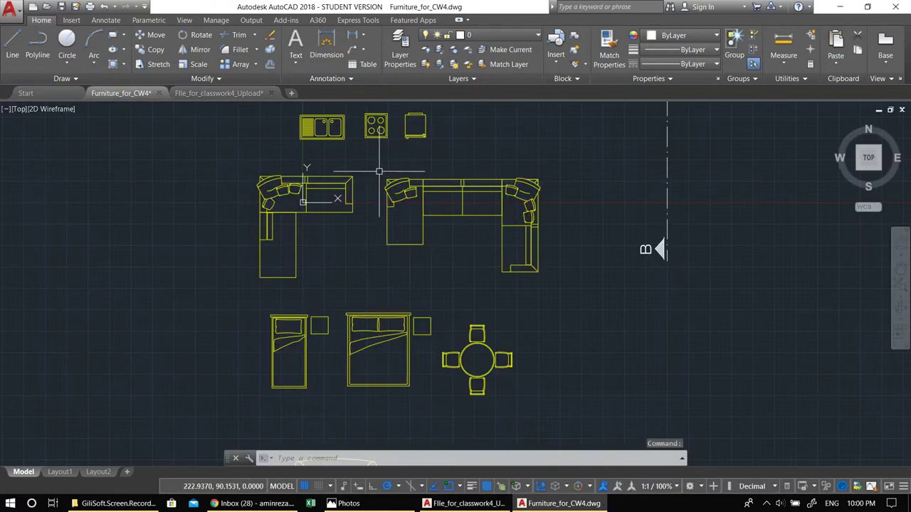
click(366, 162)
click(556, 303)
middle_drag(499, 260, 479, 267)
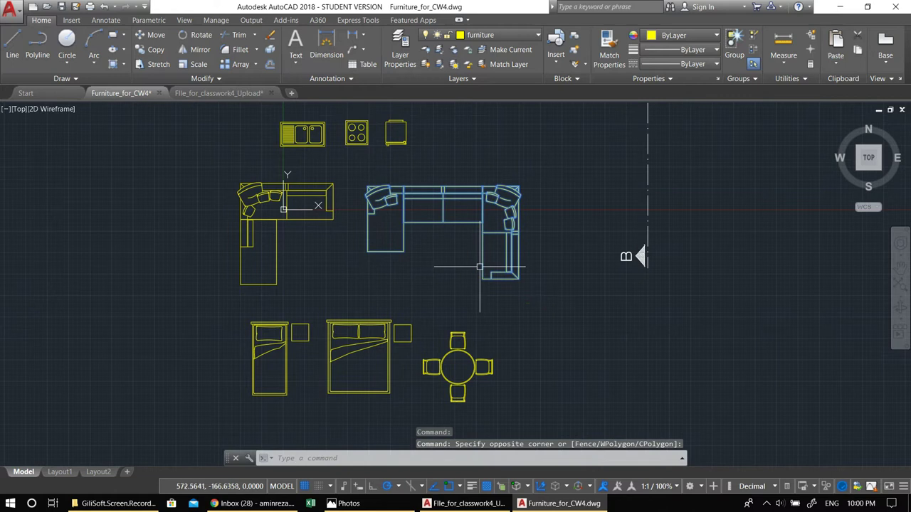
key(ctrl+shift+c)
click(478, 261)
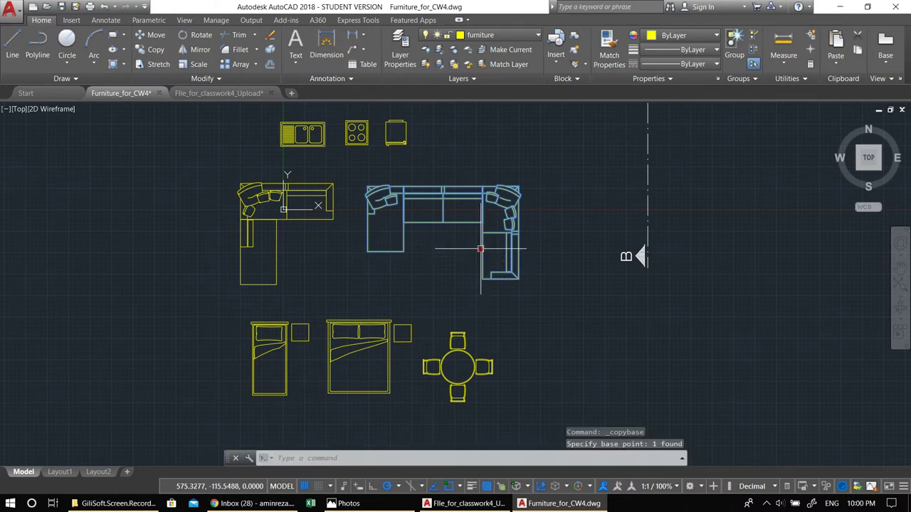
Paste the U-shaped sofa into the living room of the FIle_for_classwork4_Upload plan.
click(194, 95)
key(ctrl+v)
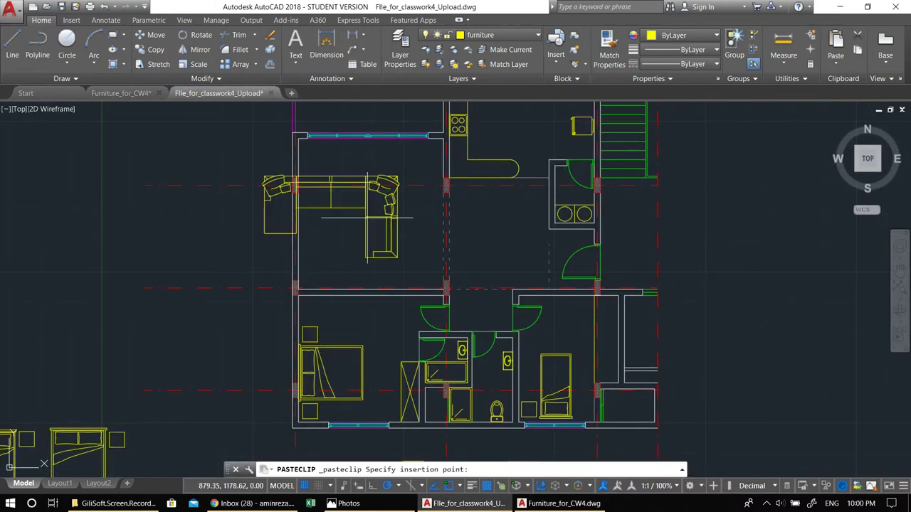
middle_drag(400, 194, 399, 214)
click(394, 250)
key(Escape)
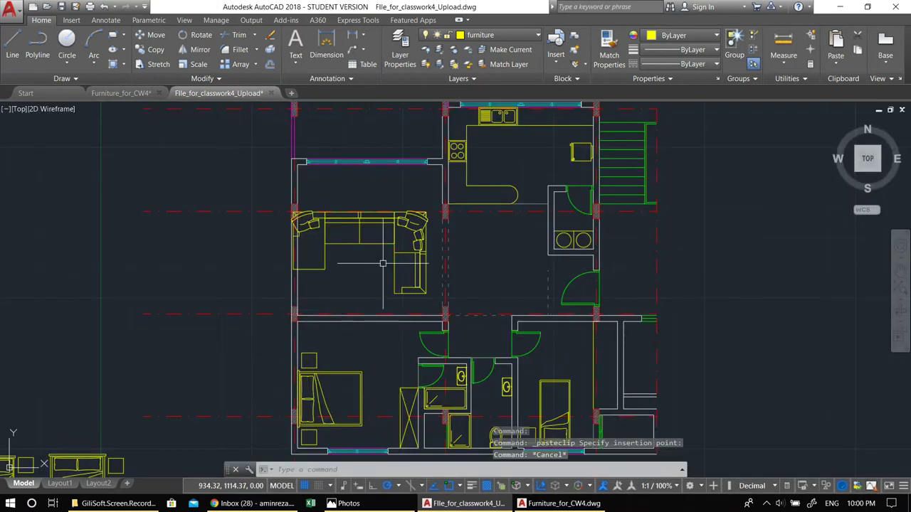
Rotate the pasted sofa 90° counterclockwise so its long back runs along the living room's west wall.
click(383, 264)
click(352, 247)
text(ro)
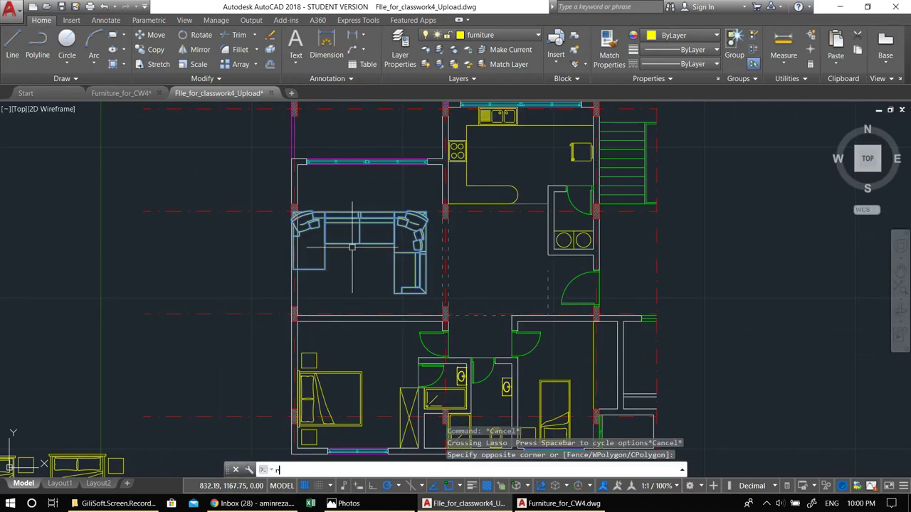
key(Return)
click(354, 260)
click(357, 242)
Move the rotated sofa into the living room's northwest corner, below the window and next to the west wall.
click(354, 261)
click(323, 237)
middle_drag(337, 246, 323, 239)
text(m)
key(Return)
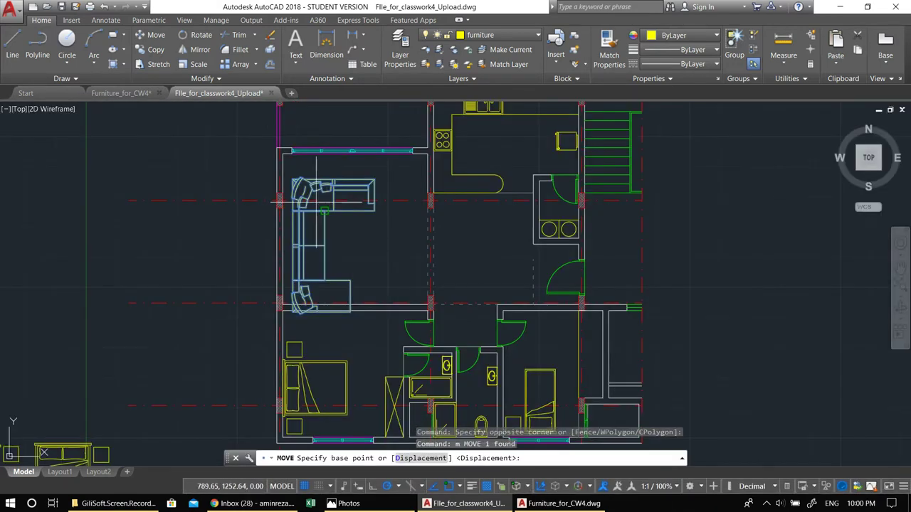
scroll(281, 171, up, 2)
click(308, 189)
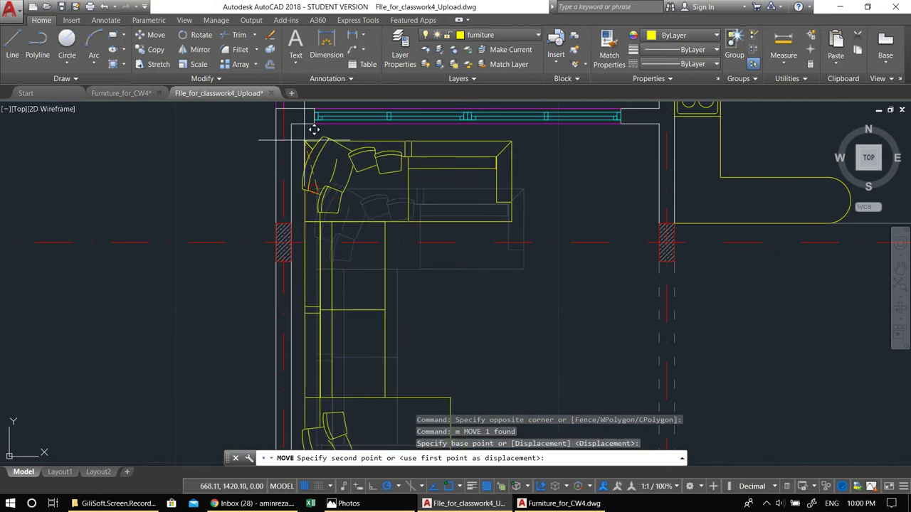
click(312, 128)
scroll(343, 228, down, 2)
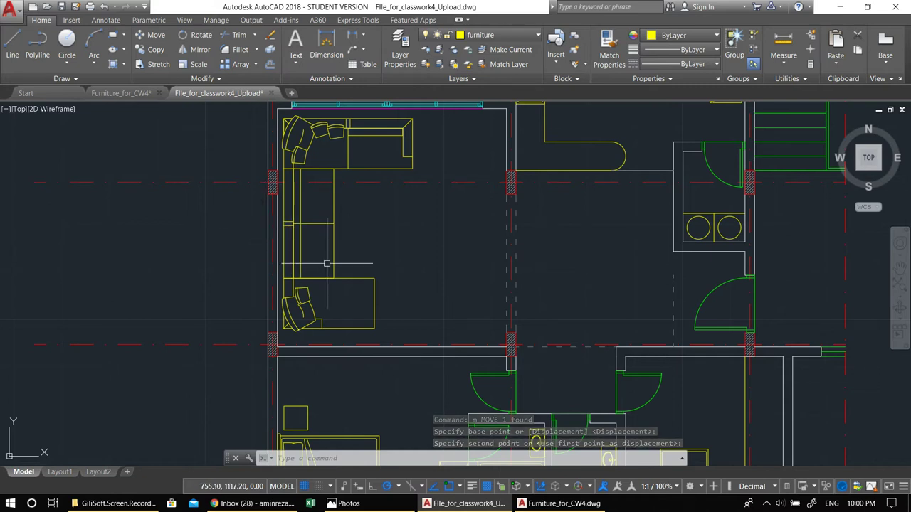
Nudge the sofa slightly up toward the window wall in the living room corner.
scroll(327, 263, down, 2)
middle_drag(395, 273, 366, 278)
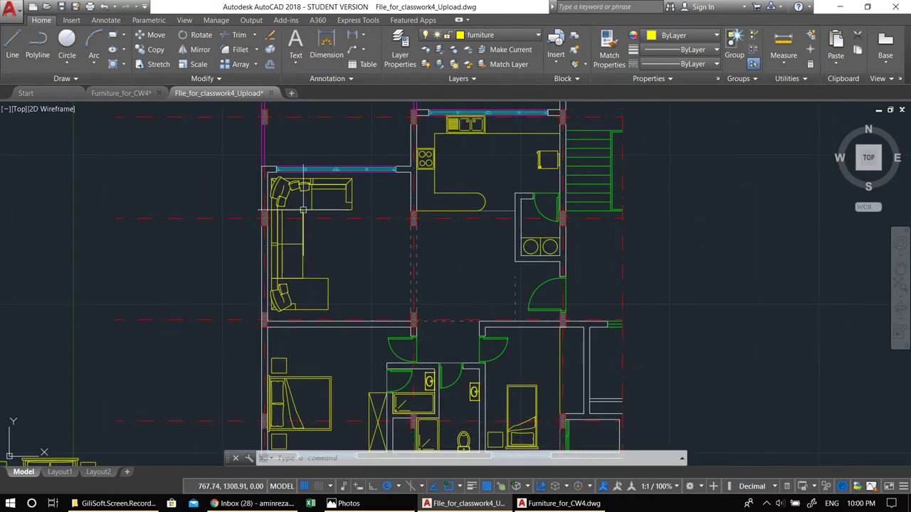
scroll(301, 212, up, 8)
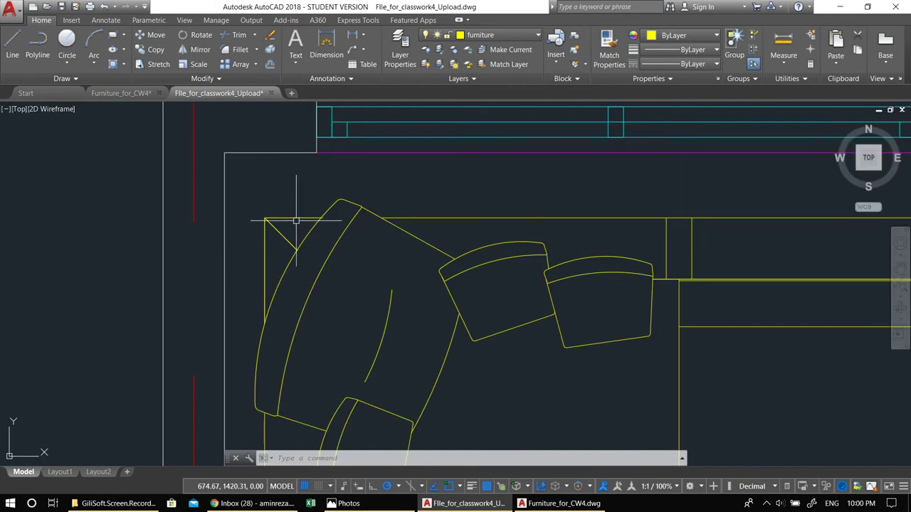
click(291, 225)
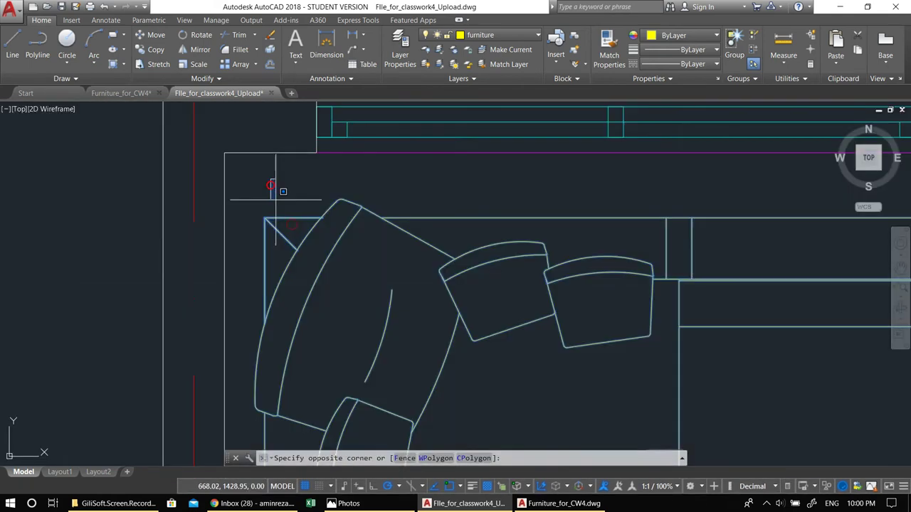
click(276, 200)
text(m)
key(Return)
click(270, 204)
click(269, 186)
scroll(269, 189, down, 10)
scroll(301, 291, up, 5)
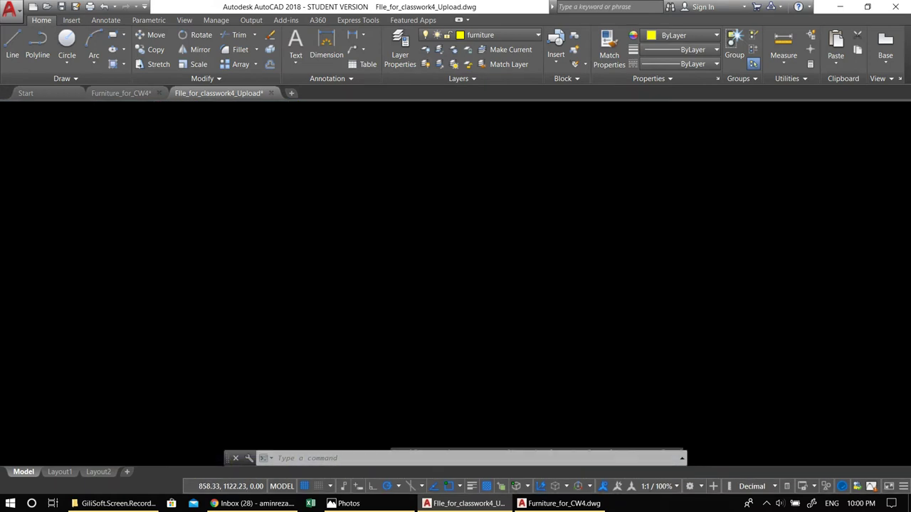
In the Furniture_for_CW4 drawing, copy the round dining table with four chairs using the table's centre as base point.
scroll(401, 301, down, 4)
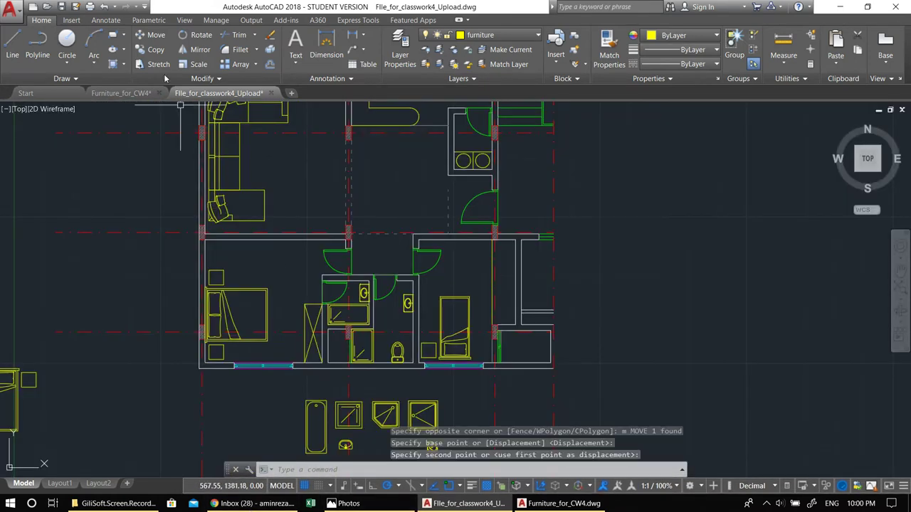
click(130, 91)
click(132, 93)
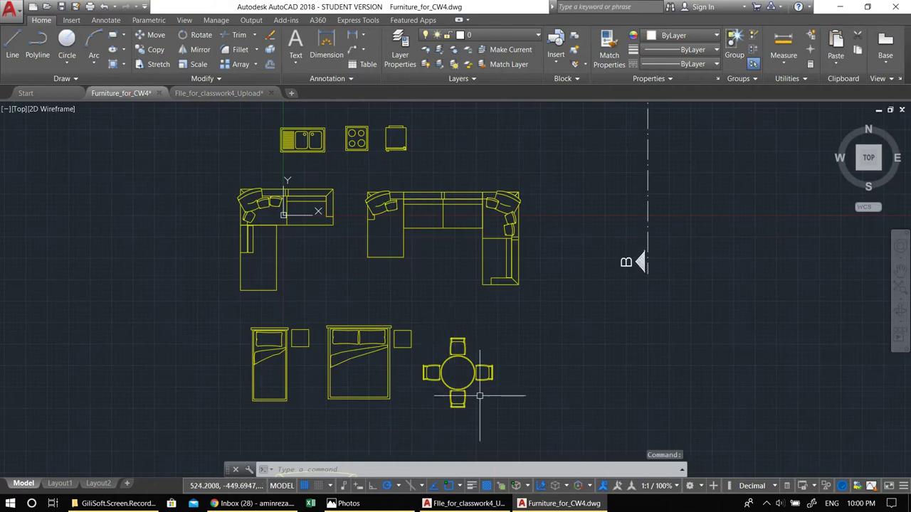
click(533, 435)
key(Escape)
click(528, 412)
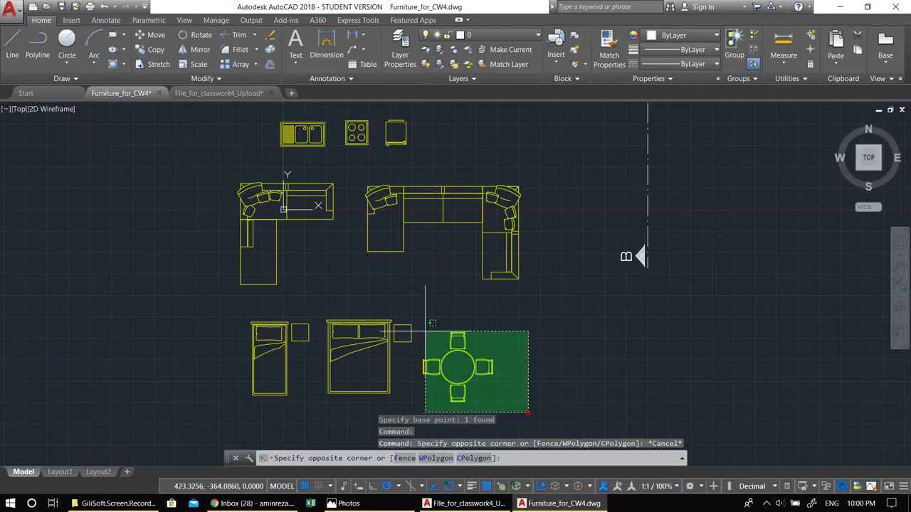
click(430, 337)
key(ctrl+shift+c)
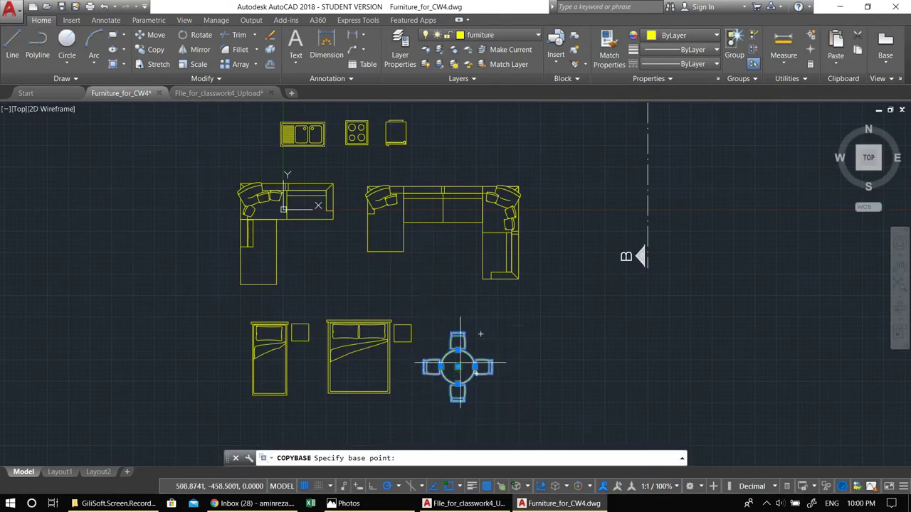
click(459, 367)
Paste the dining table set into the open area south of the kitchen counter in the FIle_for_classwork4_Upload plan.
click(218, 93)
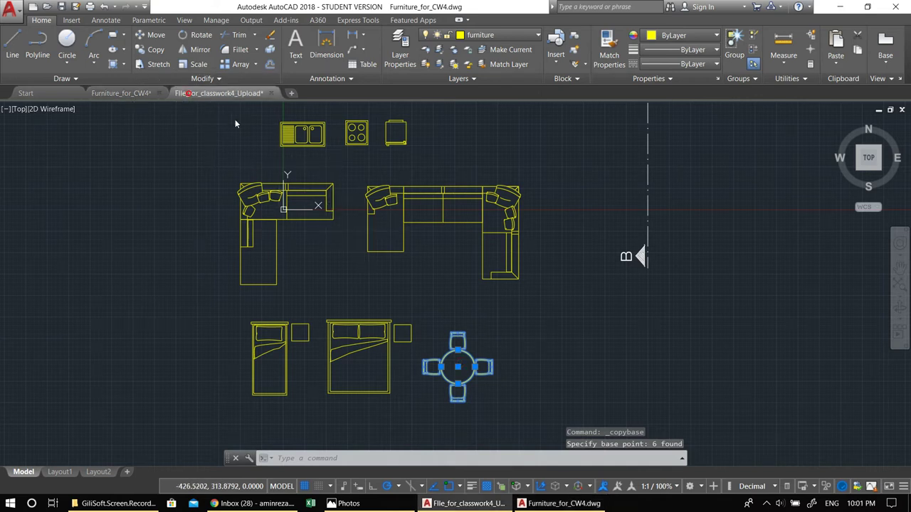
key(ctrl+v)
scroll(378, 168, up, 4)
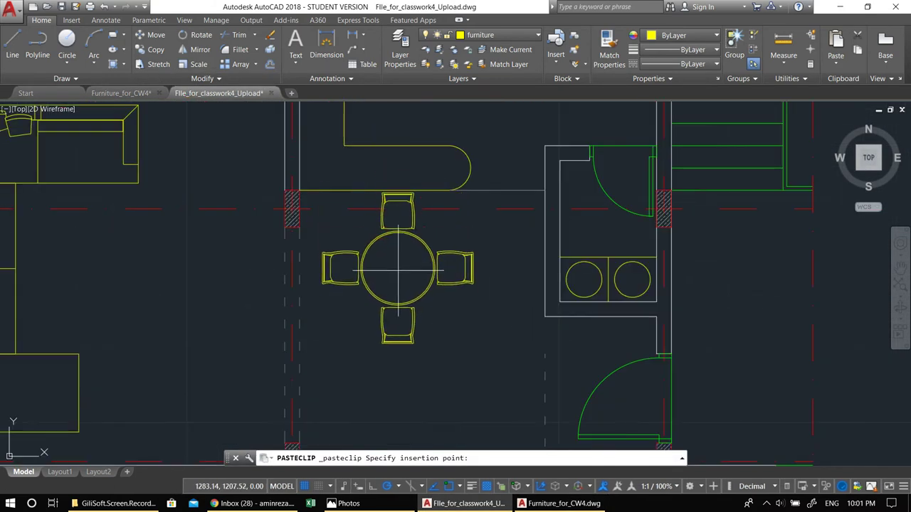
key(Escape)
click(485, 380)
click(356, 267)
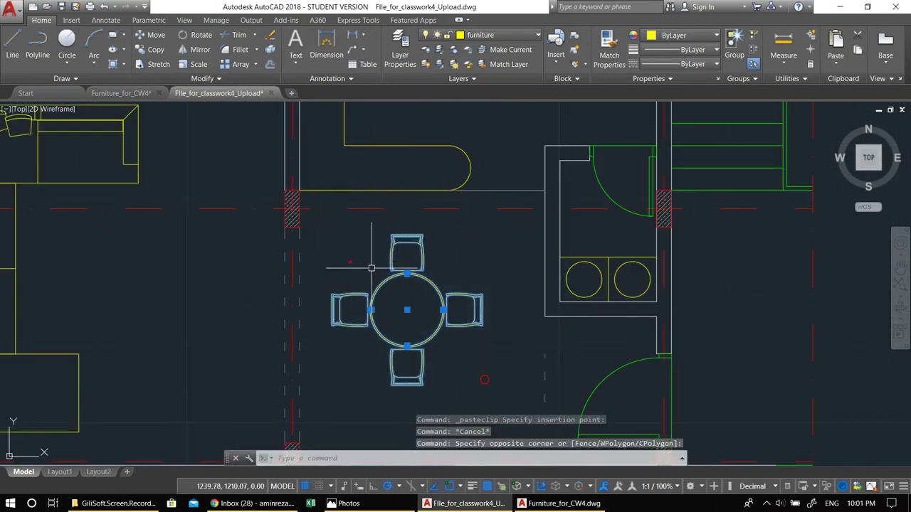
middle_drag(356, 268, 350, 274)
key(Escape)
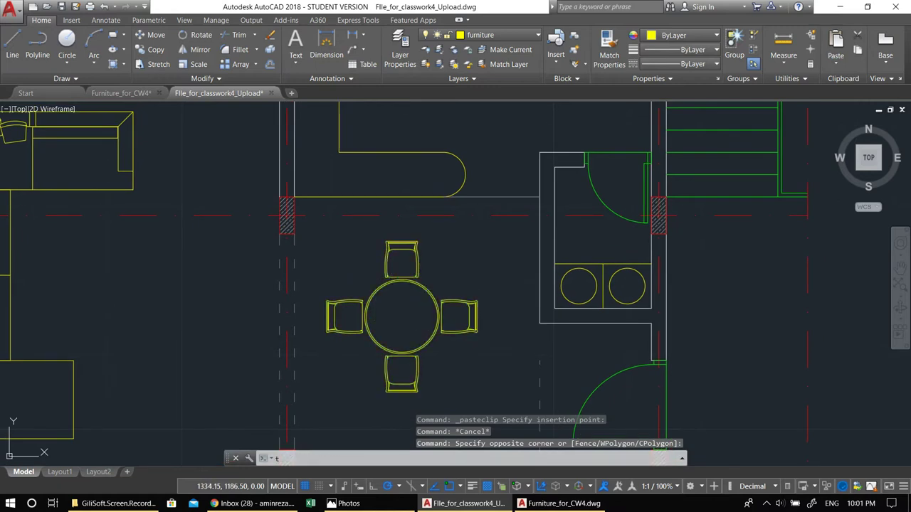
text(to)
key(Return)
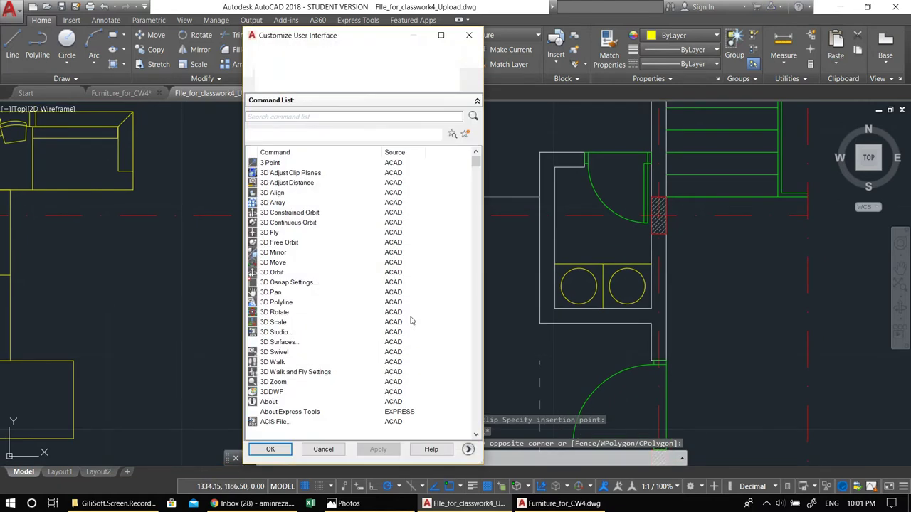
click(469, 34)
click(470, 33)
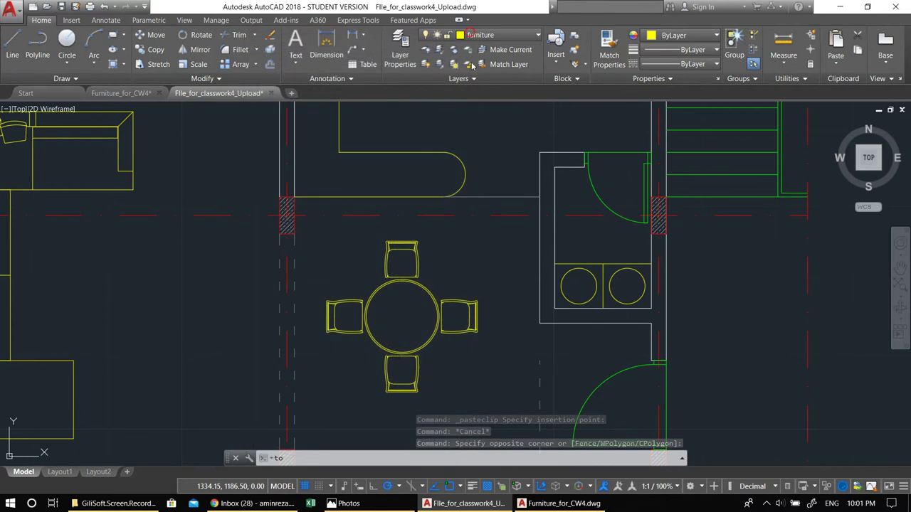
Rotate the dining table with its four chairs 45° about the table's centre so the chairs sit on the diagonals.
click(470, 373)
click(341, 256)
text(r)
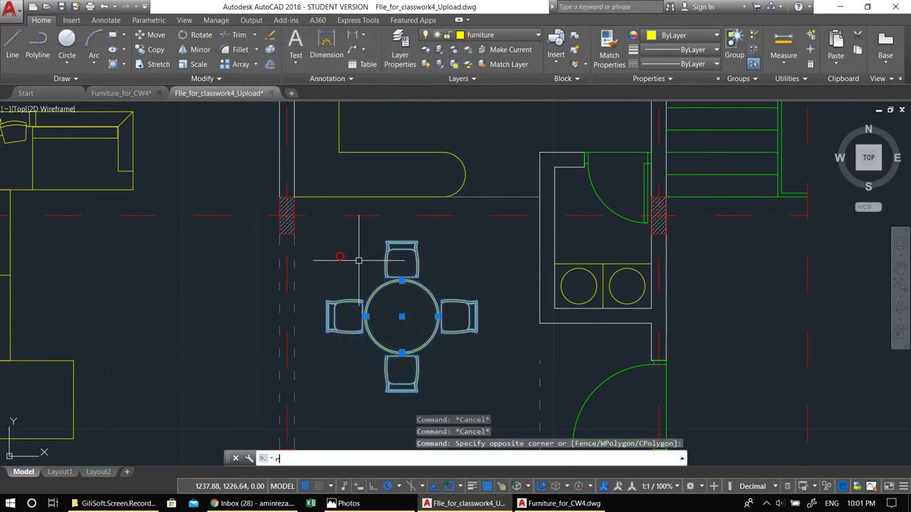
text(o)
key(Return)
click(402, 314)
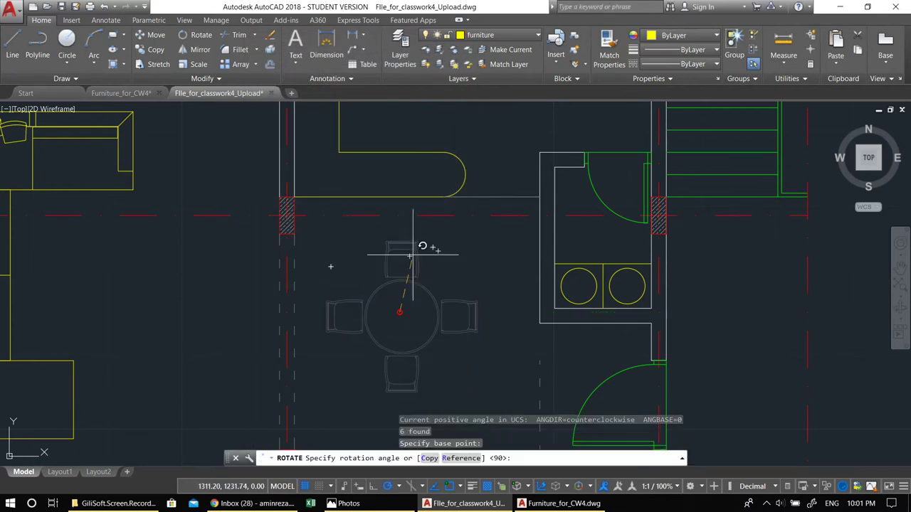
click(462, 253)
Move the rotated dining set slightly northwest, closer to the kitchen counter and the dashed line on its west side.
click(473, 372)
click(347, 253)
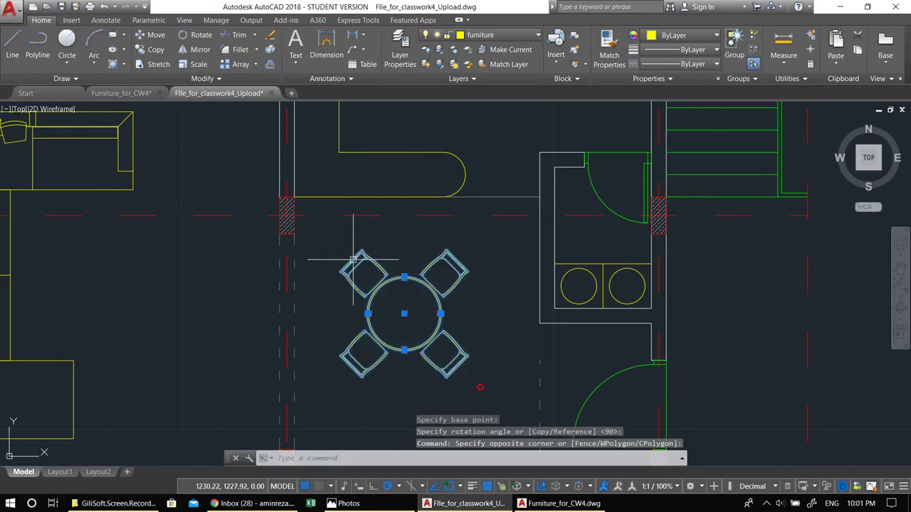
middle_drag(347, 253, 312, 241)
text(m)
key(Return)
click(370, 302)
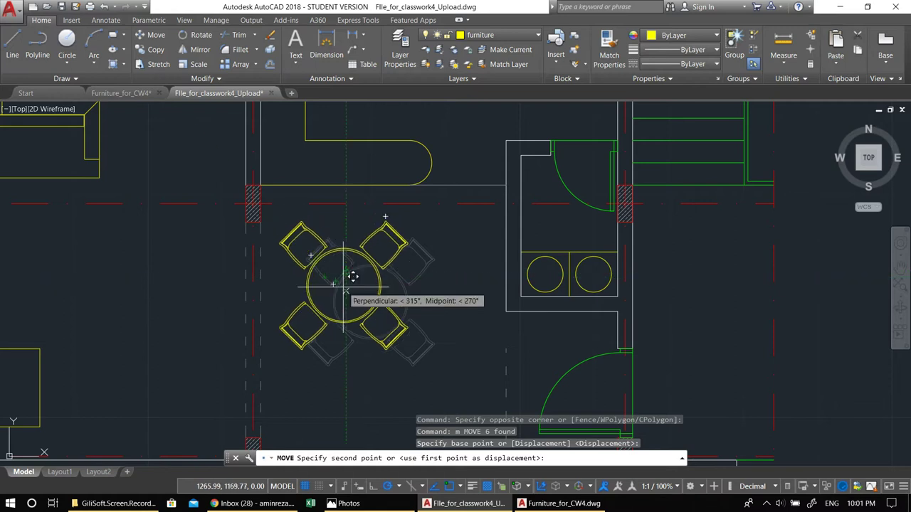
click(351, 265)
Copy the dining set's southeast chair into the single bedroom, next to the long yellow line along the east side.
scroll(342, 249, down, 4)
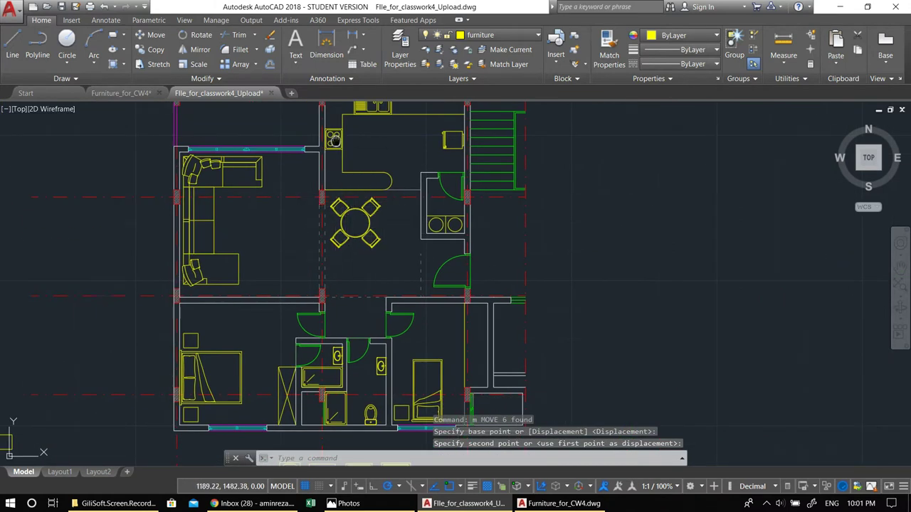
middle_drag(354, 183, 365, 197)
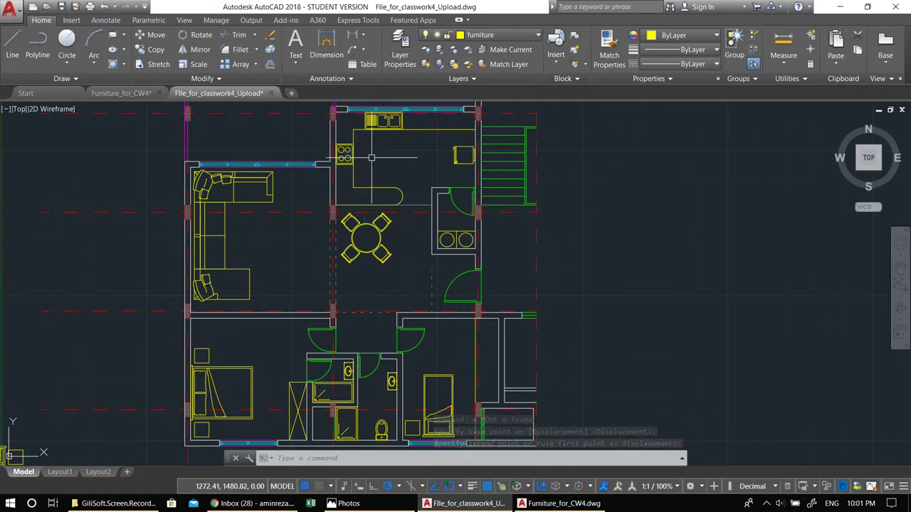
scroll(374, 263, up, 3)
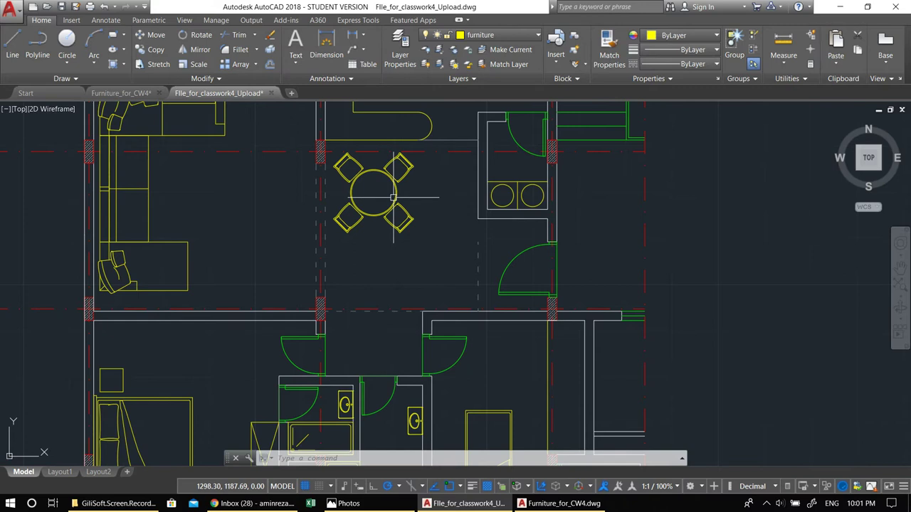
scroll(393, 192, down, 2)
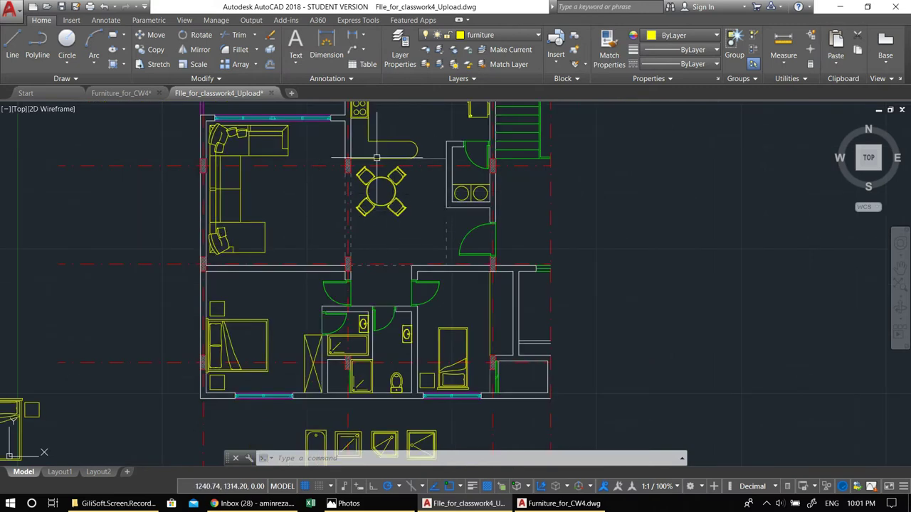
scroll(393, 204, up, 4)
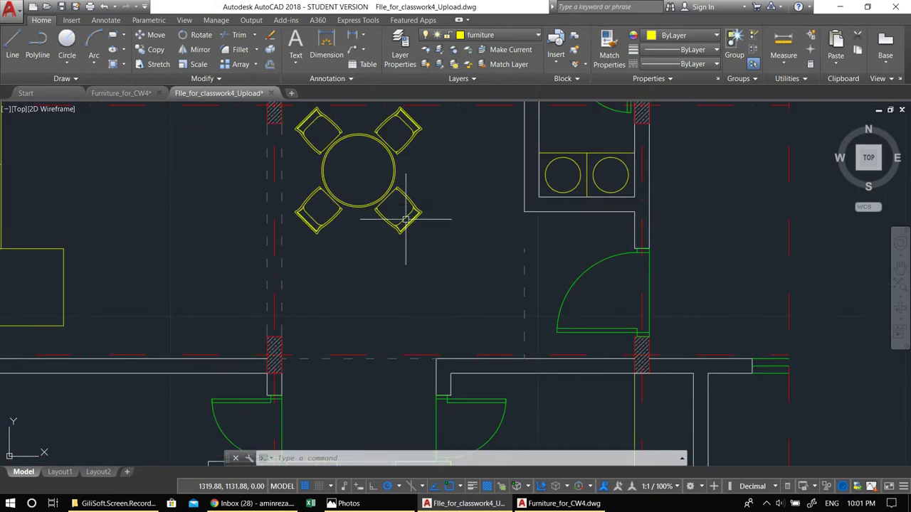
middle_drag(404, 240, 379, 203)
key(Return)
click(372, 183)
middle_drag(471, 283, 299, 50)
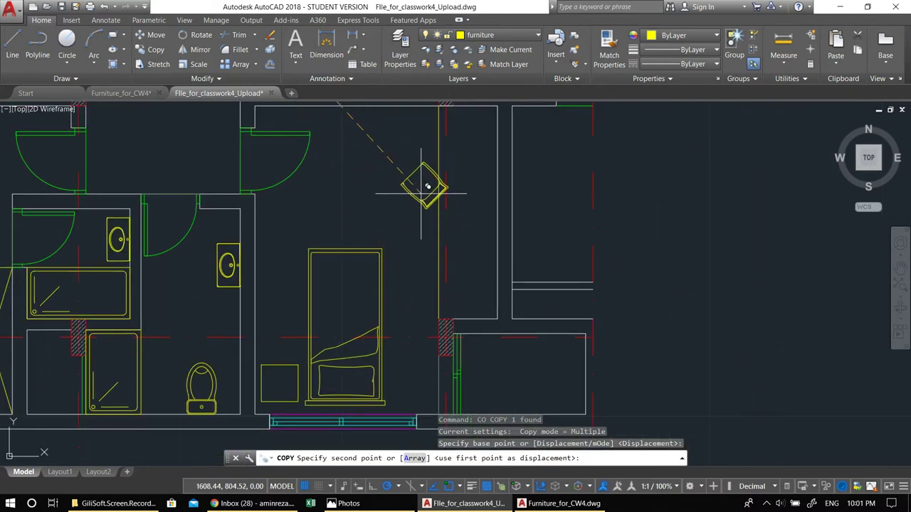
click(430, 183)
key(Escape)
Rotate the copied bedroom chair so its seat faces the east side of the room at a slight angle.
middle_drag(405, 202, 388, 217)
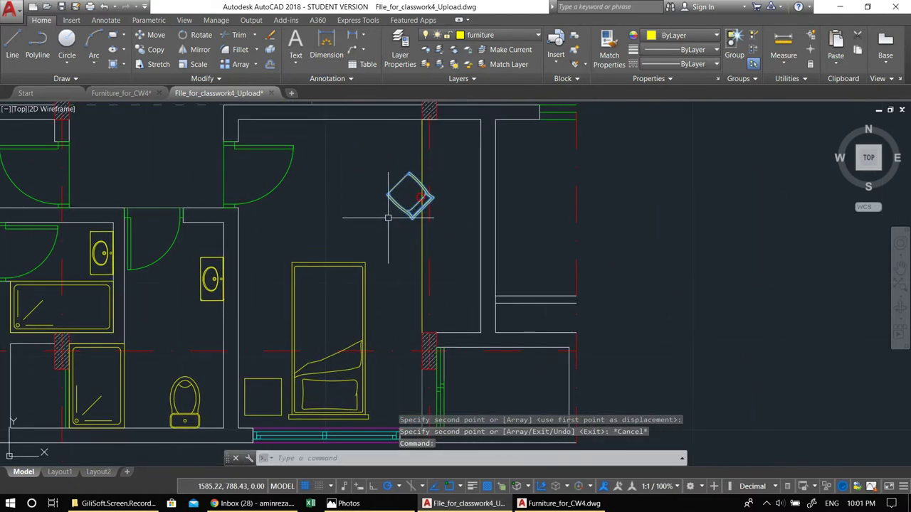
click(388, 217)
text(ro)
key(Return)
click(406, 193)
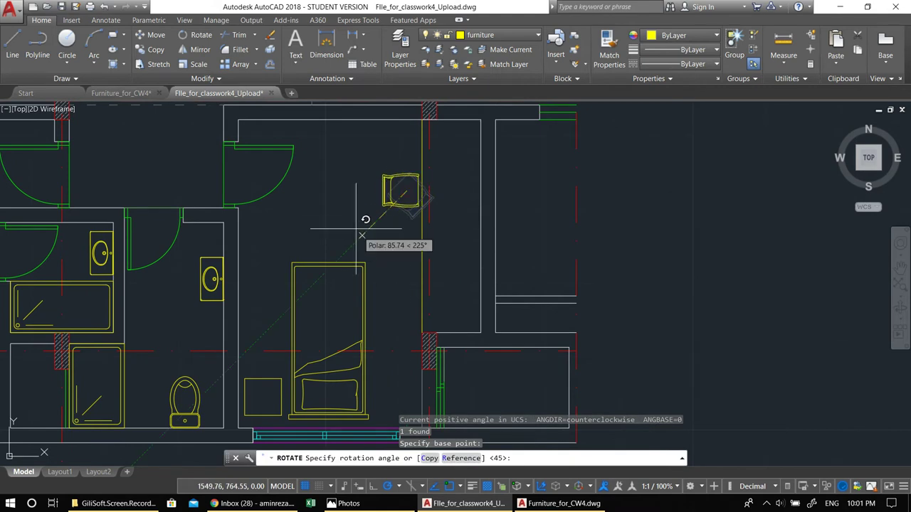
click(378, 240)
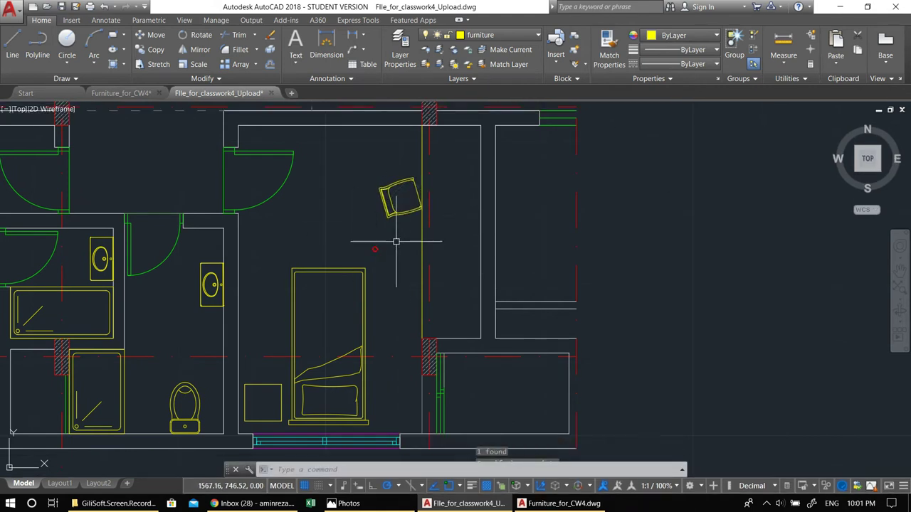
Move the bedroom chair slightly east so its seat overlaps the long yellow line along the east side.
click(367, 204)
text(m)
key(Return)
click(320, 214)
scroll(332, 214, down, 2)
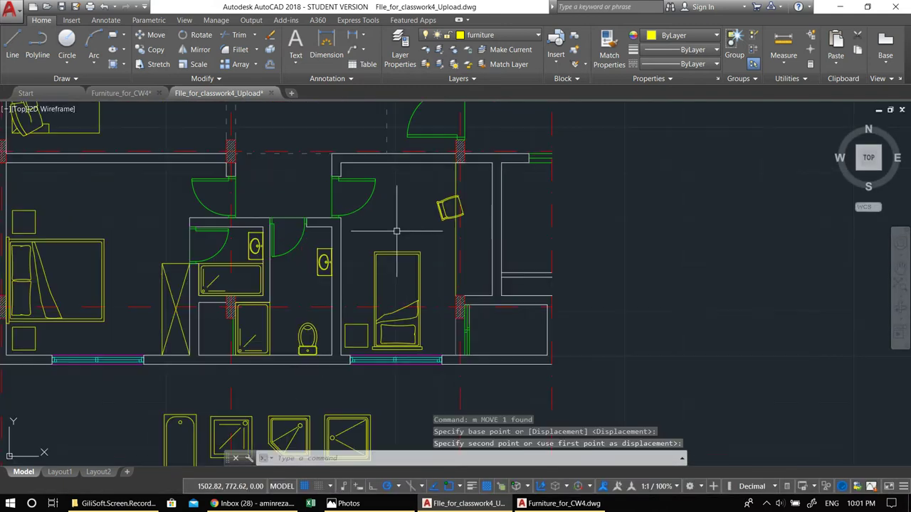
key(Escape)
Review the furnished living and dining areas and inspect the dashed line beside the entrance door.
middle_drag(380, 229, 504, 262)
middle_drag(403, 105, 437, 270)
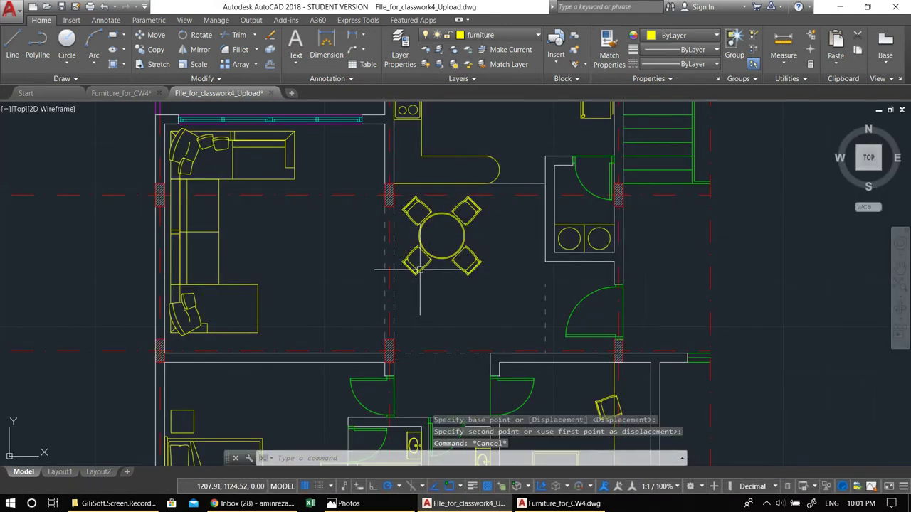
scroll(419, 269, down, 3)
middle_drag(414, 243, 405, 267)
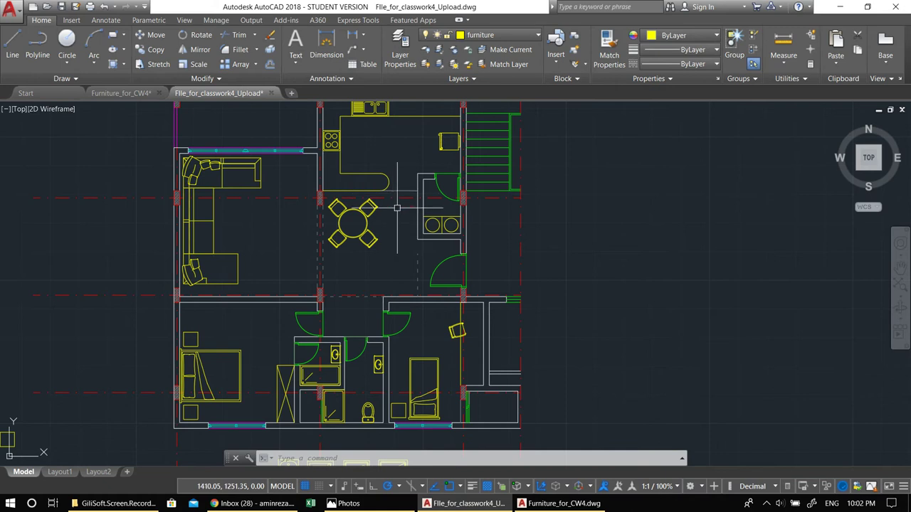
middle_drag(397, 207, 425, 229)
middle_drag(315, 215, 370, 166)
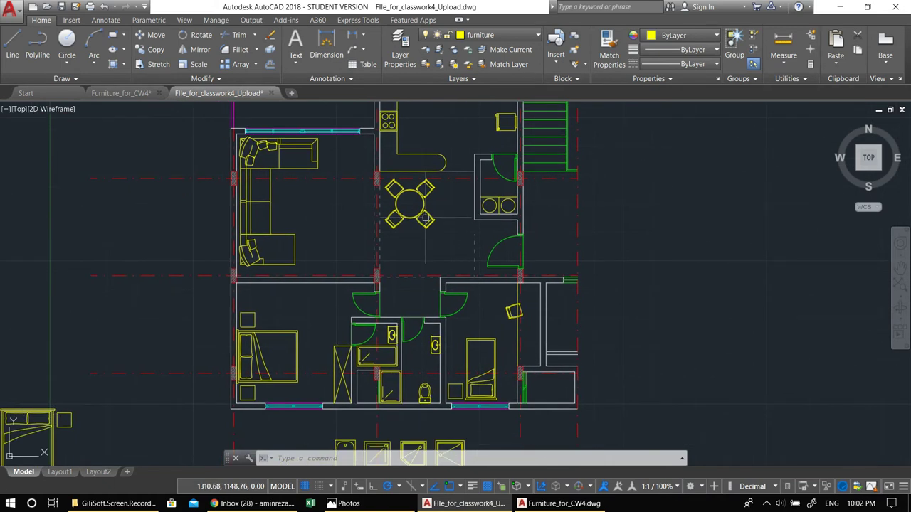
scroll(477, 235, up, 4)
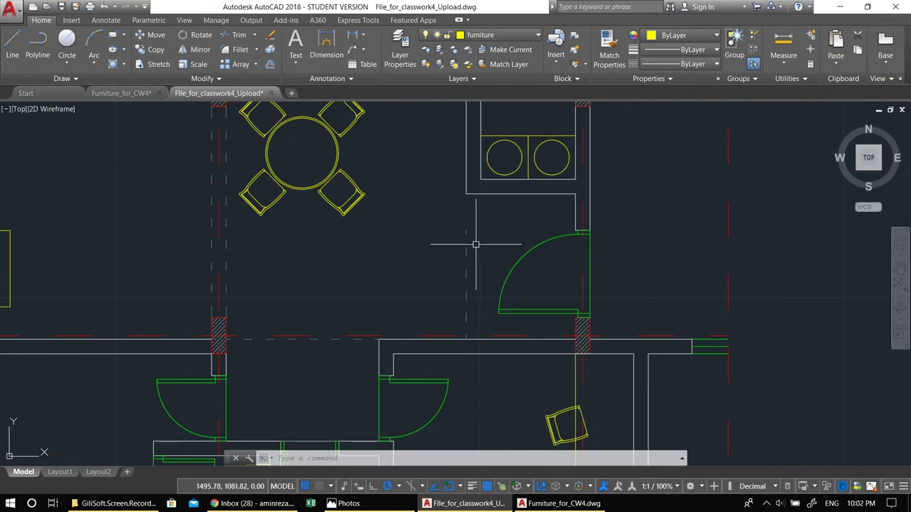
click(470, 244)
click(466, 230)
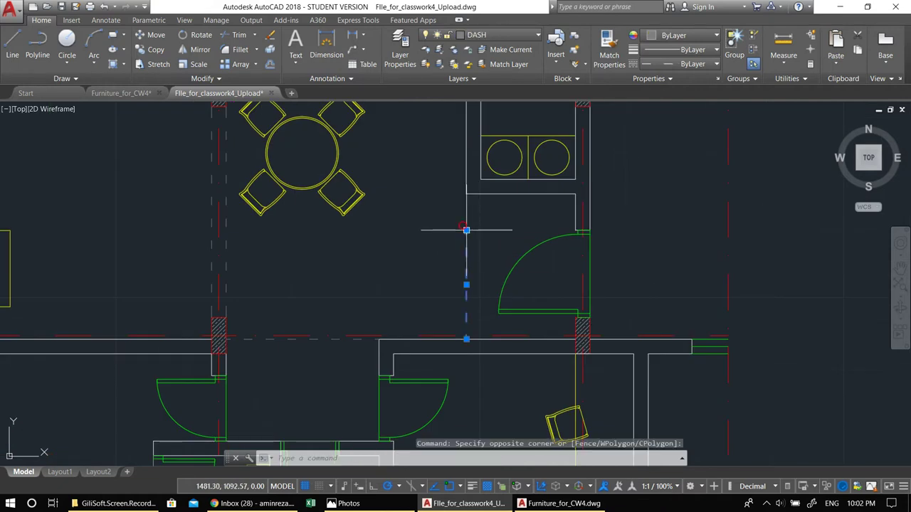
click(466, 230)
key(Escape)
key(Escape)
Examine the corridor between the bedroom and bathroom doors and its connection to the dining area.
scroll(408, 166, down, 4)
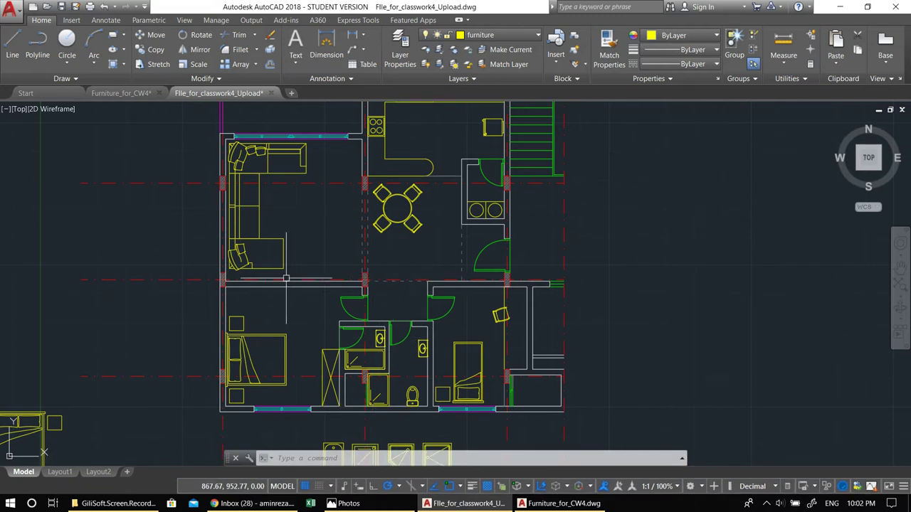
scroll(411, 298, up, 4)
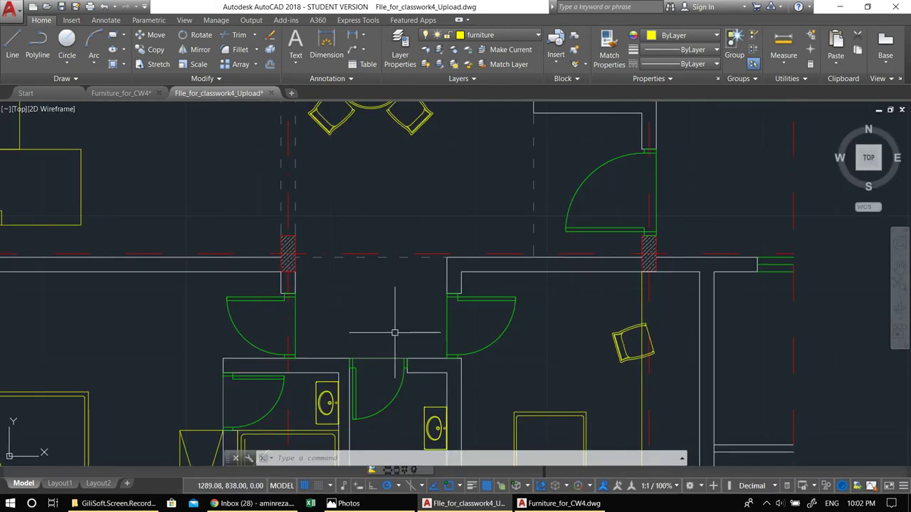
scroll(396, 314, down, 4)
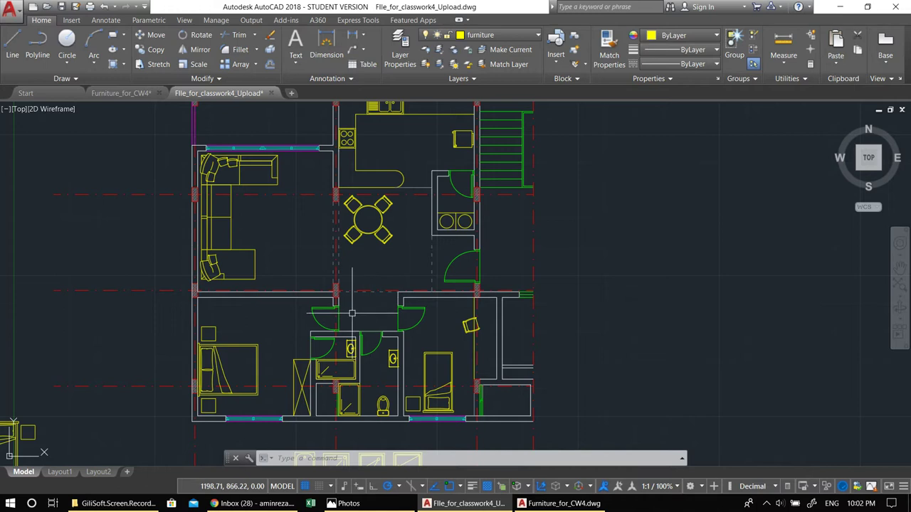
key(Escape)
key(Escape)
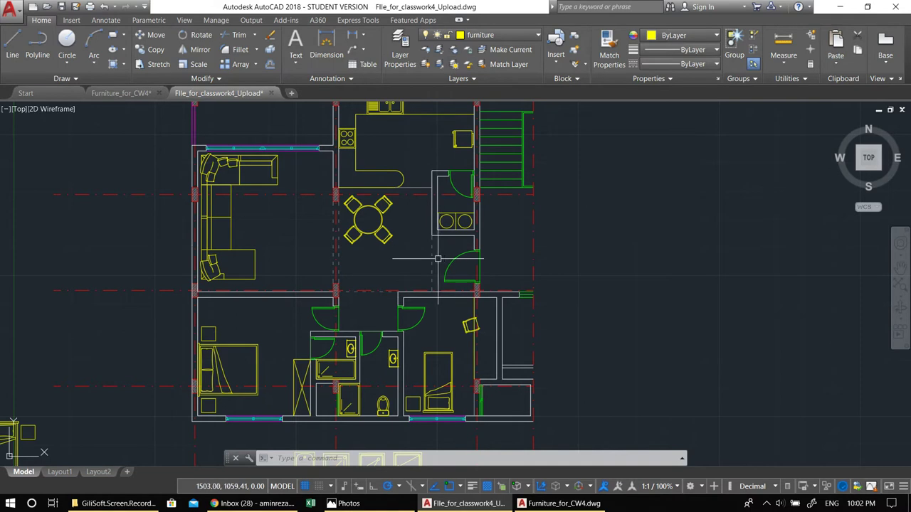
middle_drag(438, 259, 427, 289)
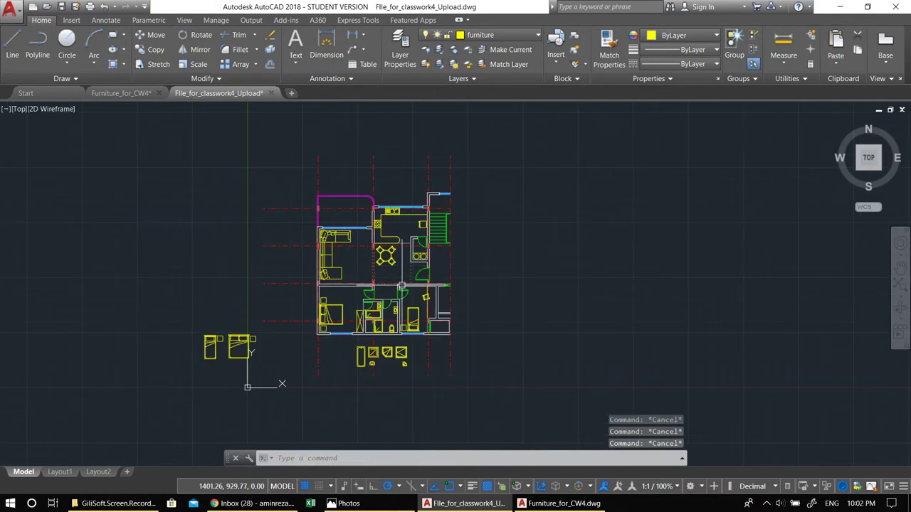
Examine the kitchen, the small utility room with two round fixtures, the entrance door and the adjoining staircase.
scroll(400, 266, up, 2)
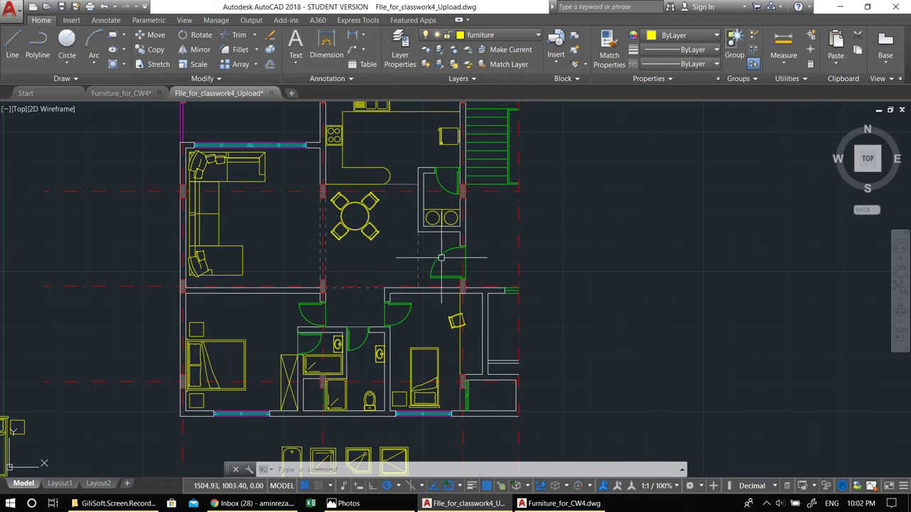
scroll(434, 206, up, 2)
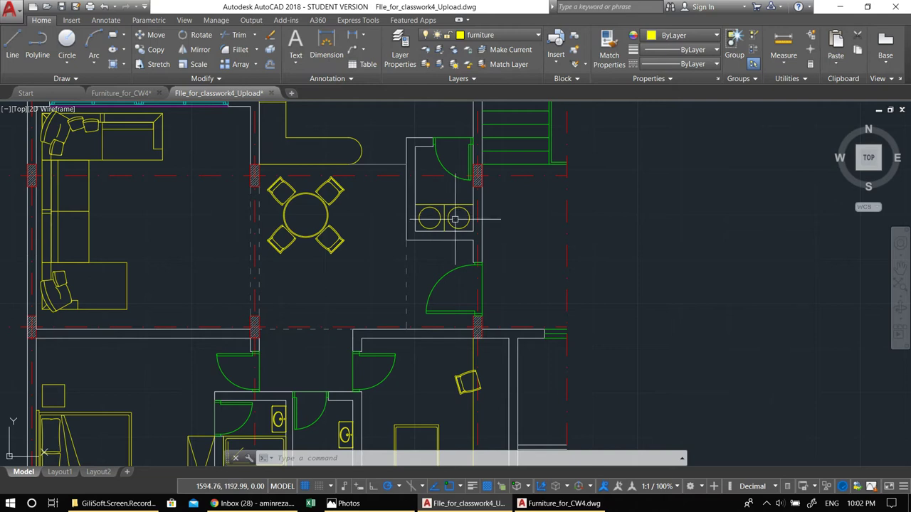
middle_drag(457, 217, 509, 241)
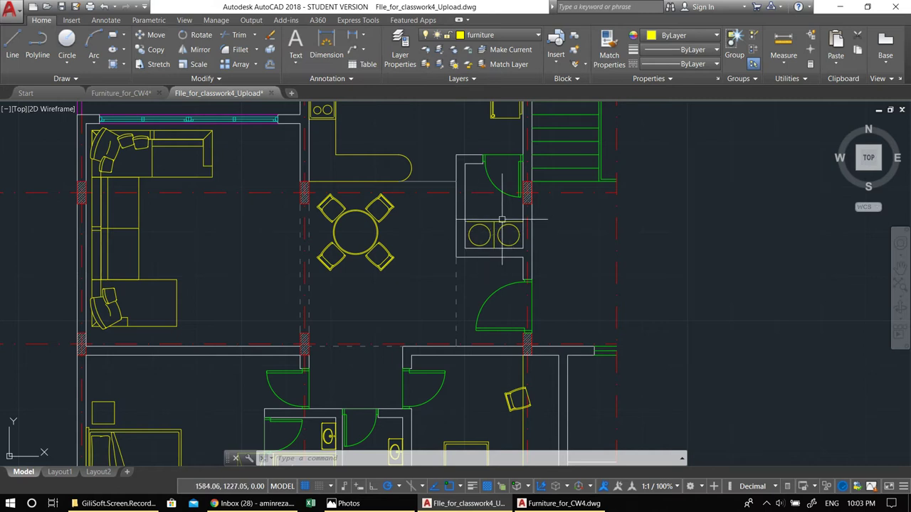
middle_drag(496, 232, 503, 239)
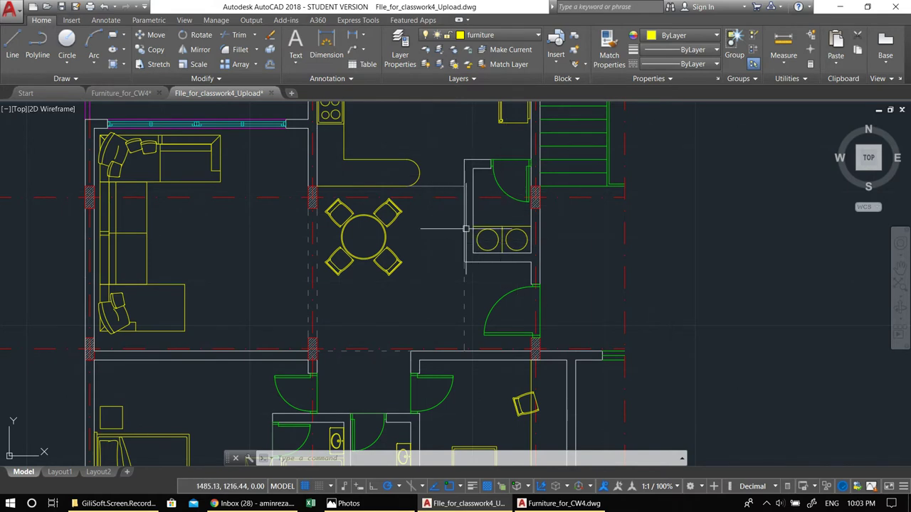
middle_drag(485, 235, 510, 243)
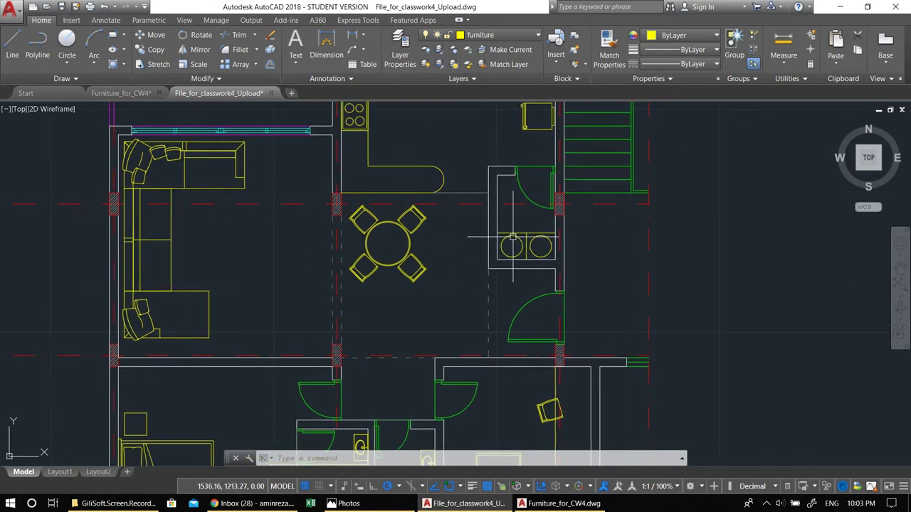
middle_drag(517, 203, 518, 272)
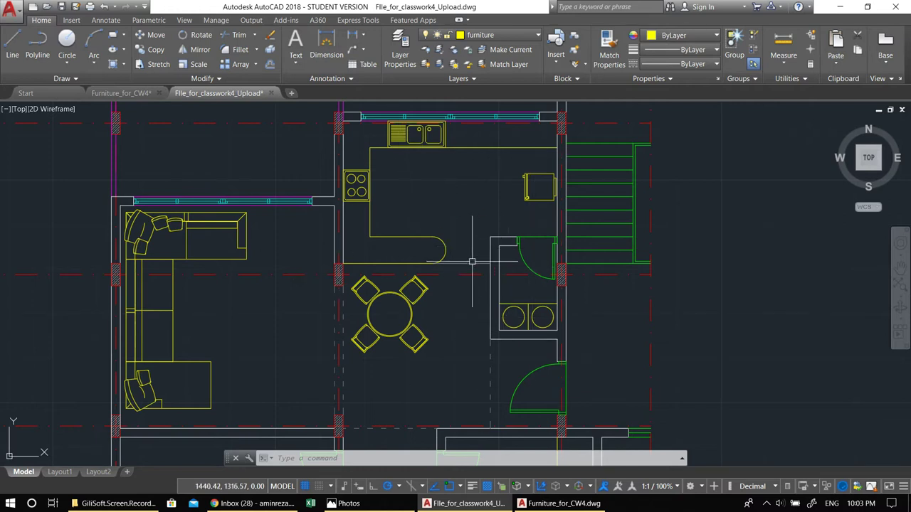
scroll(524, 275, down, 2)
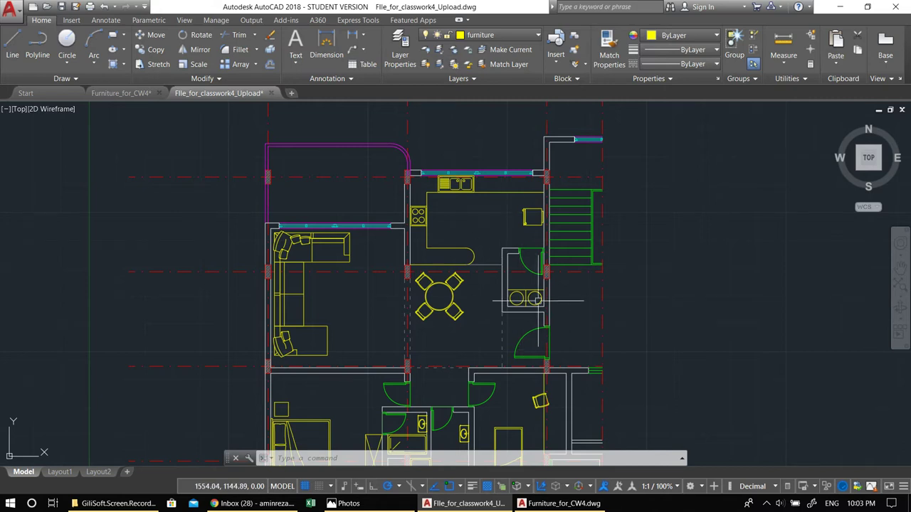
scroll(530, 315, up, 2)
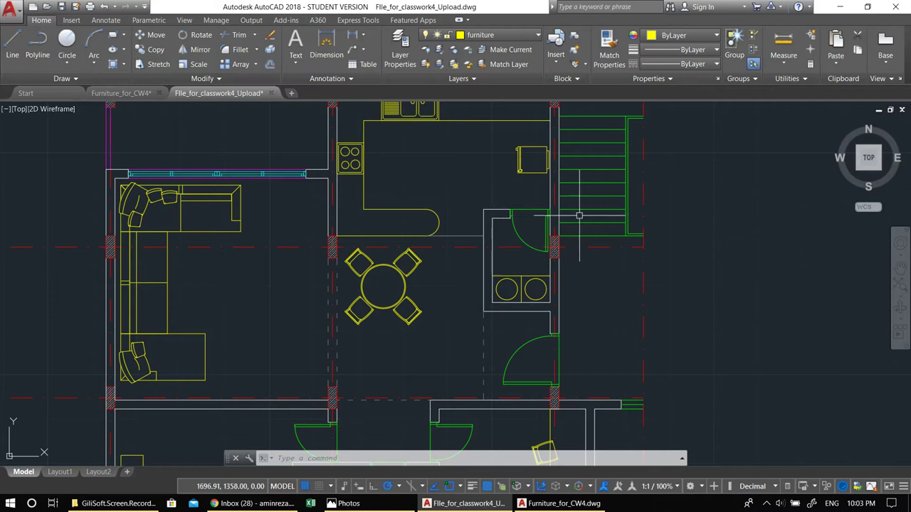
scroll(561, 339, down, 4)
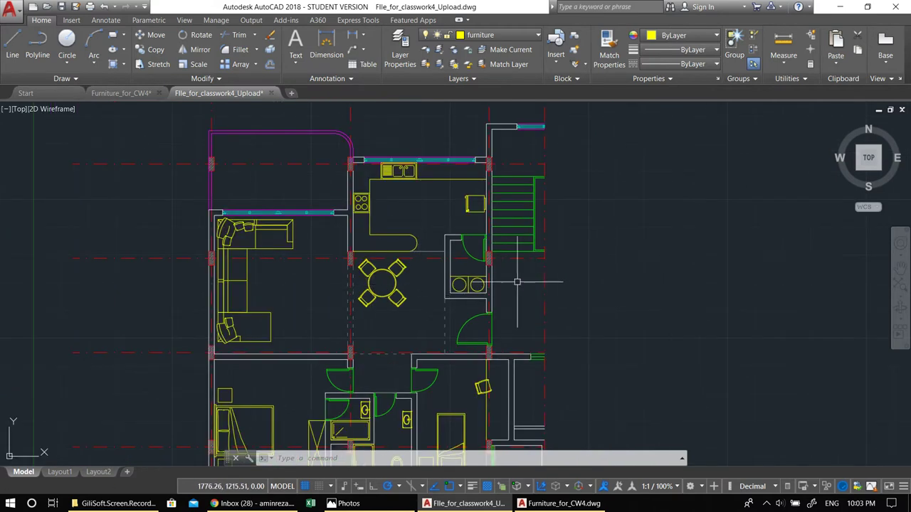
scroll(484, 276, up, 2)
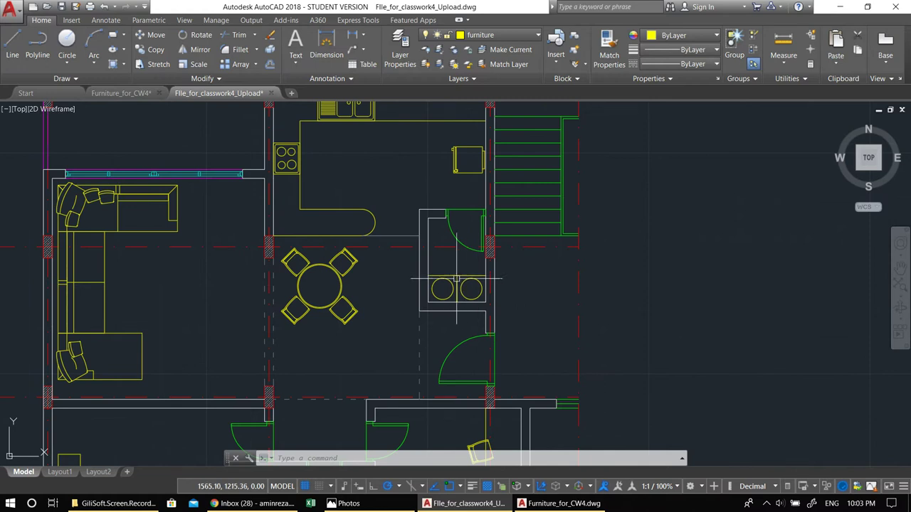
scroll(453, 277, down, 2)
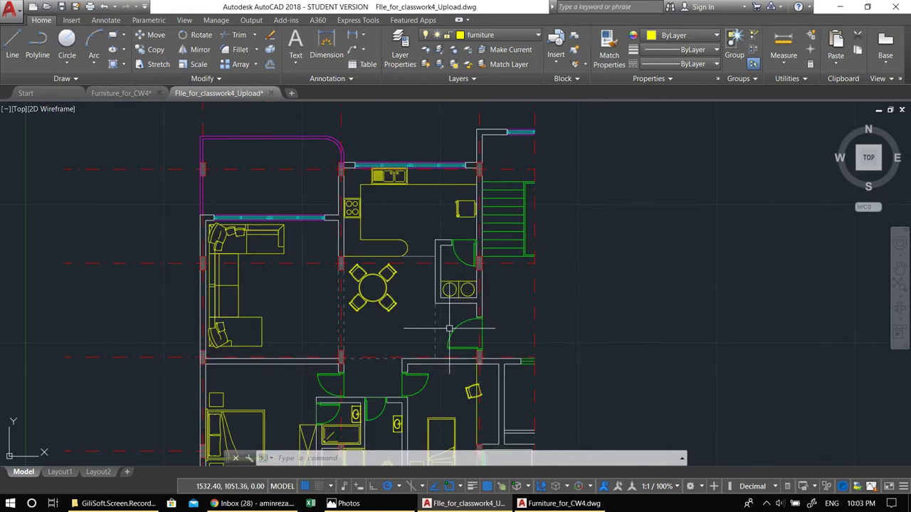
Draw a closet outline north of the entrance door, from the door jamb west to the dashed line and north to the utility room's corner.
middle_drag(446, 327, 428, 307)
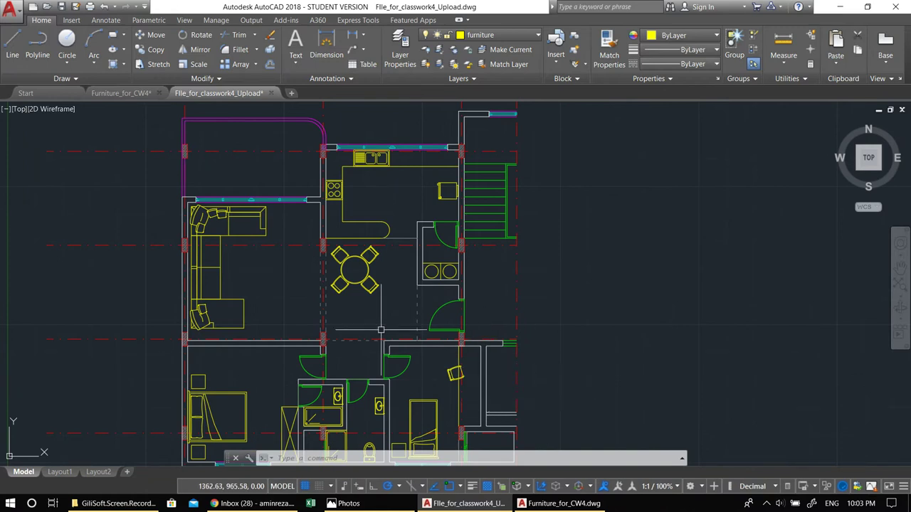
middle_drag(335, 273, 349, 259)
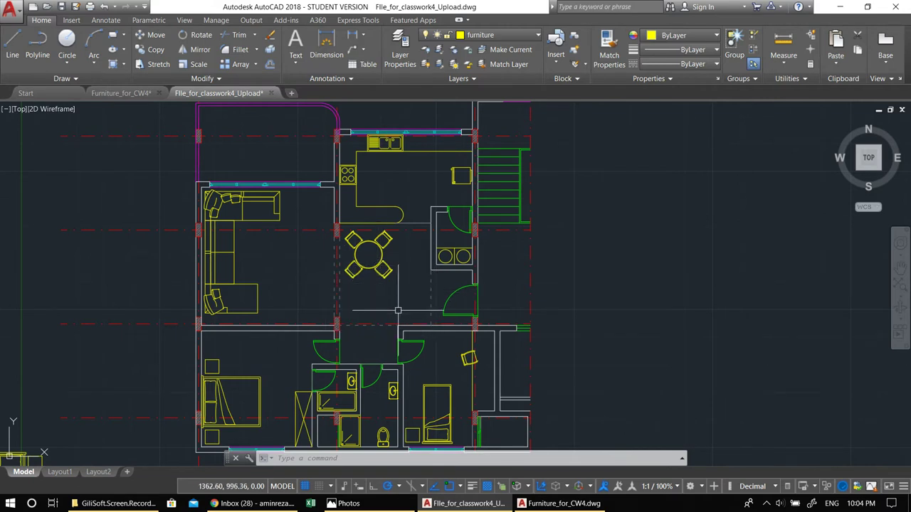
scroll(398, 310, up, 5)
text(l)
key(Return)
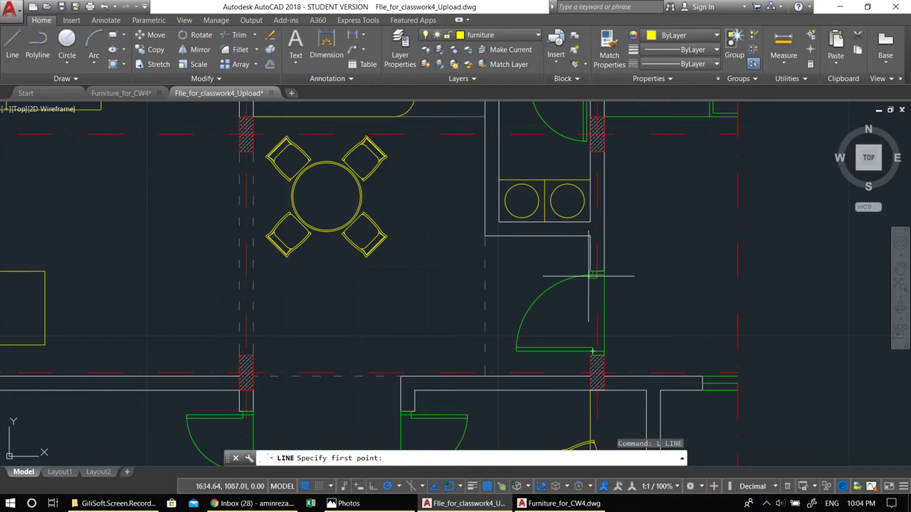
scroll(590, 277, up, 3)
click(593, 274)
scroll(498, 272, down, 2)
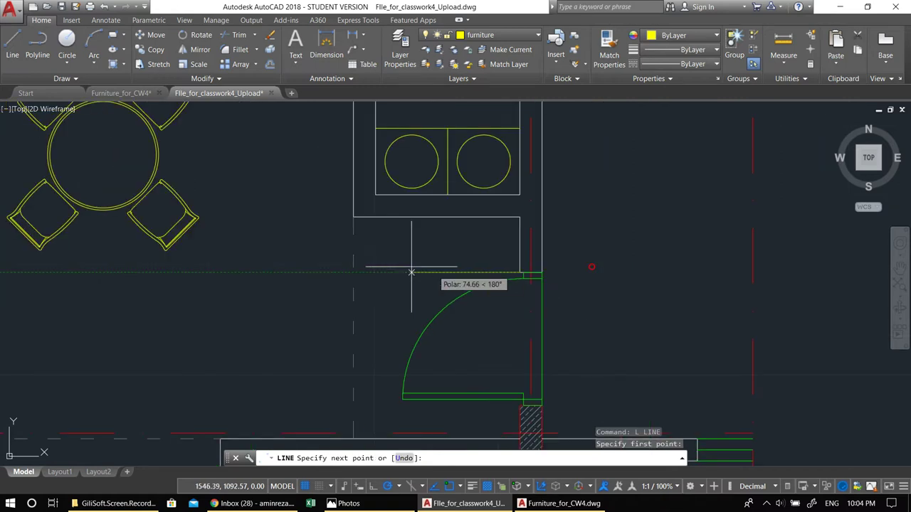
click(353, 272)
click(353, 218)
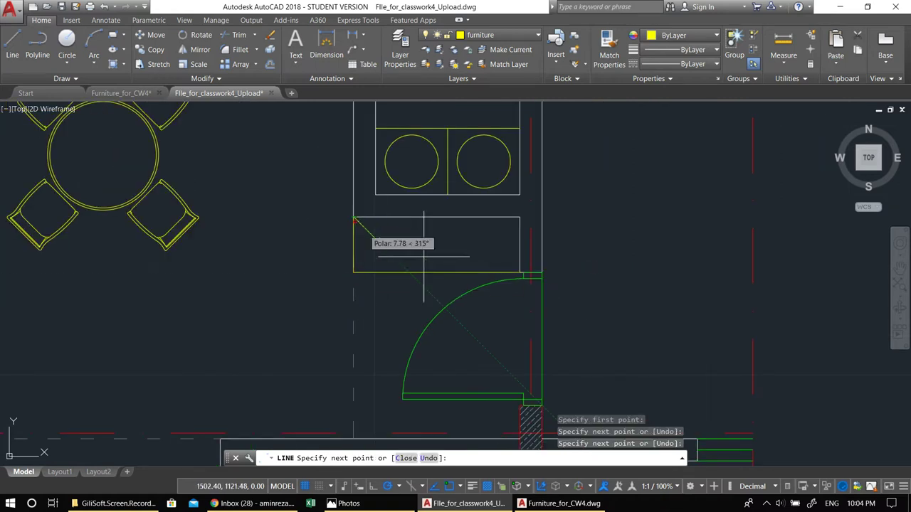
Mark the entrance closet with two crossing diagonal lines between its opposite corners.
click(525, 273)
key(Return)
key(Return)
click(520, 217)
click(353, 273)
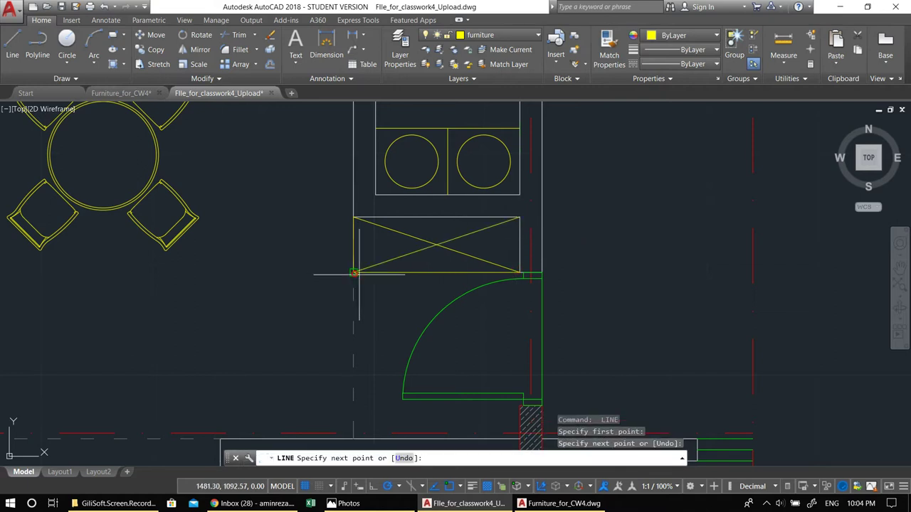
key(Return)
middle_drag(409, 274, 474, 225)
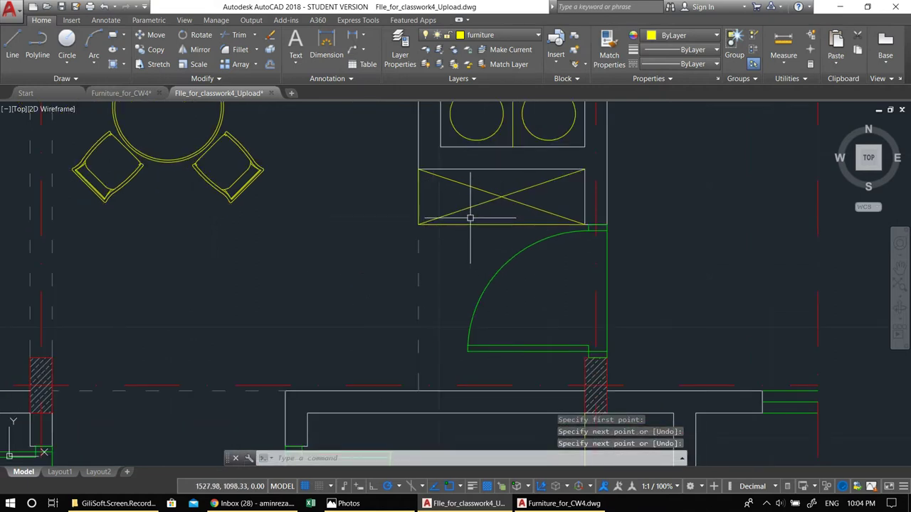
scroll(470, 217, down, 4)
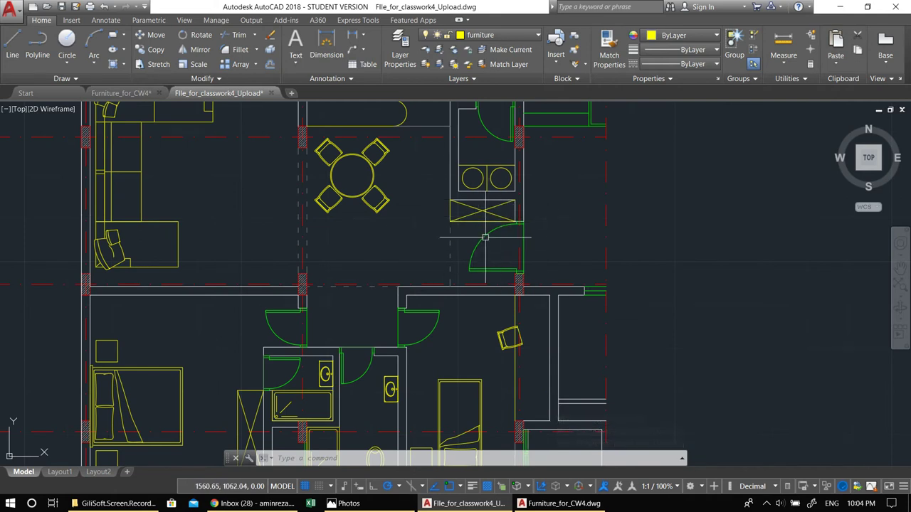
scroll(489, 263, up, 2)
click(505, 282)
click(477, 248)
middle_drag(485, 232, 479, 228)
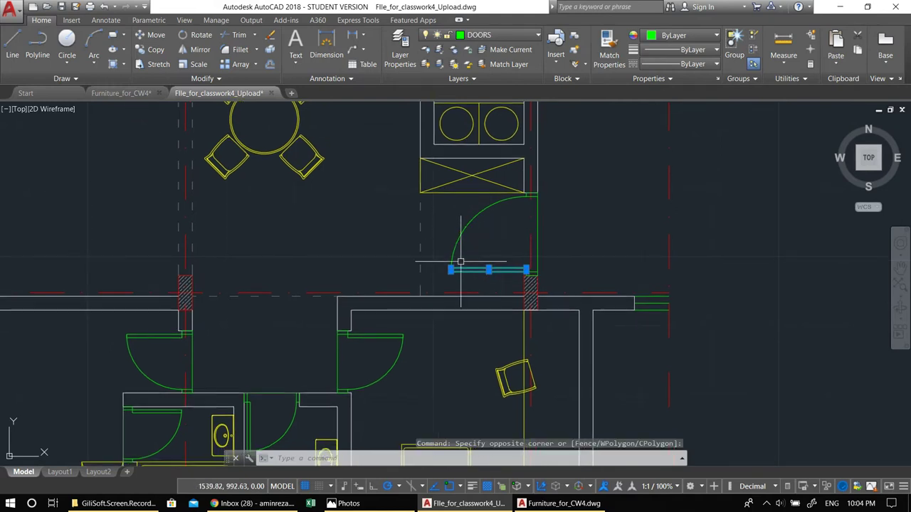
key(Escape)
key(Escape)
key(Escape)
Erase the spare bathtub, shower trays and corner fixtures lying south of the apartment plan.
scroll(476, 229, down, 6)
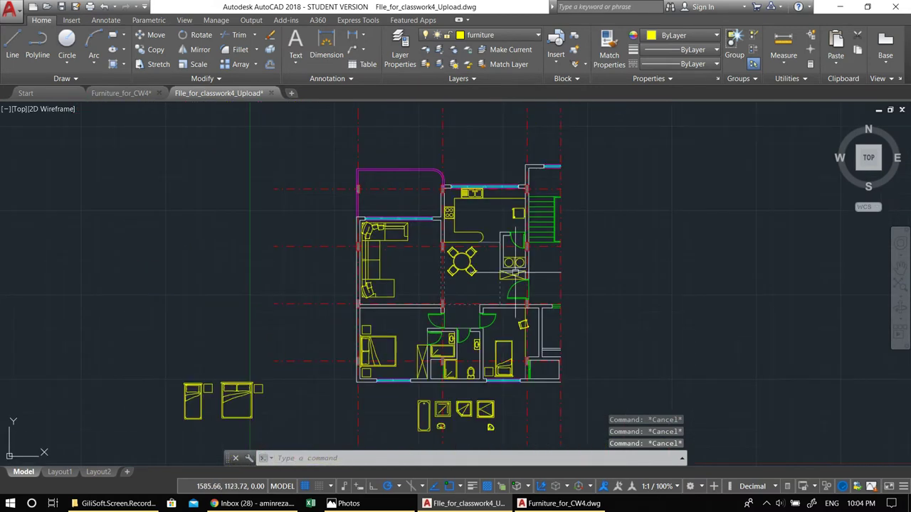
middle_drag(436, 273, 366, 253)
middle_drag(399, 377, 409, 300)
scroll(352, 337, up, 2)
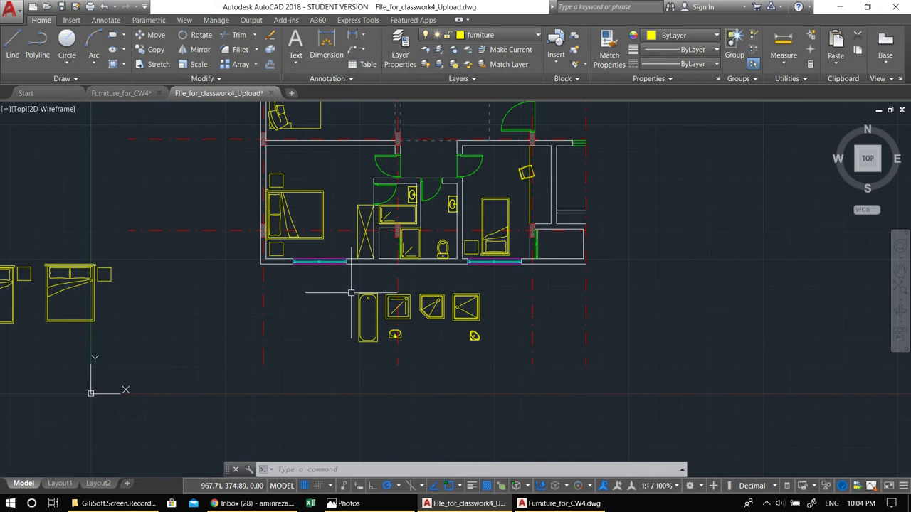
click(337, 278)
click(511, 376)
middle_drag(511, 375, 627, 336)
text(e)
key(Return)
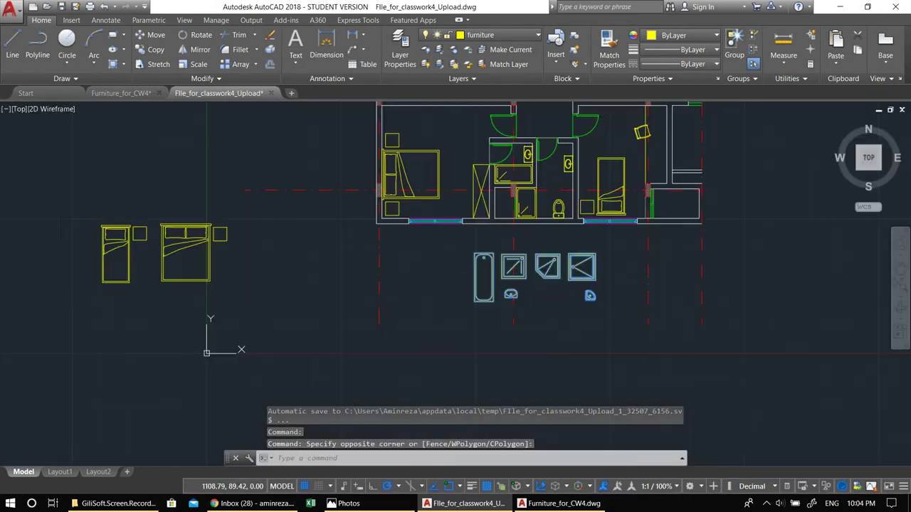
Erase the spare single and double beds with their nightstands lying southwest of the plan.
click(59, 205)
click(345, 348)
text(e)
key(Return)
middle_drag(240, 291, 311, 319)
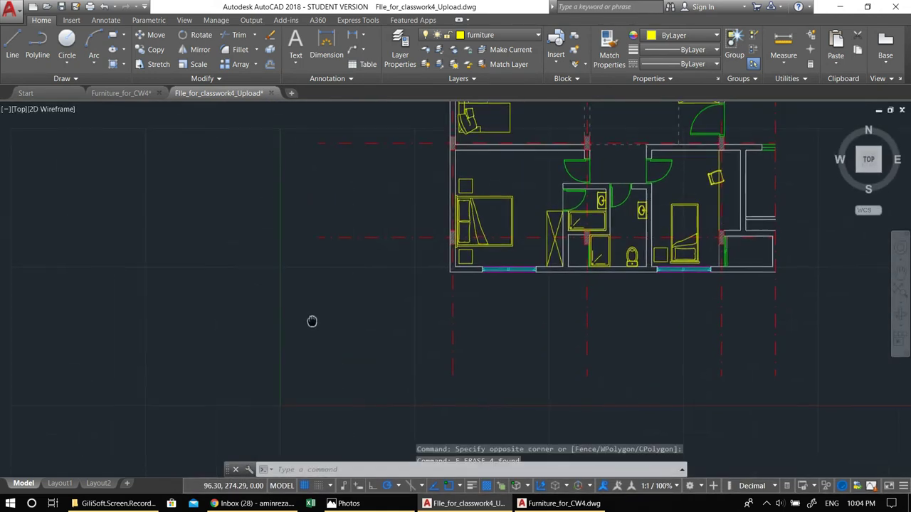
Look over the furniture blocks in the Furniture_for_CW4 drawing and return to the whole floor plan in the FIle_for_classwork4_Upload drawing.
click(112, 96)
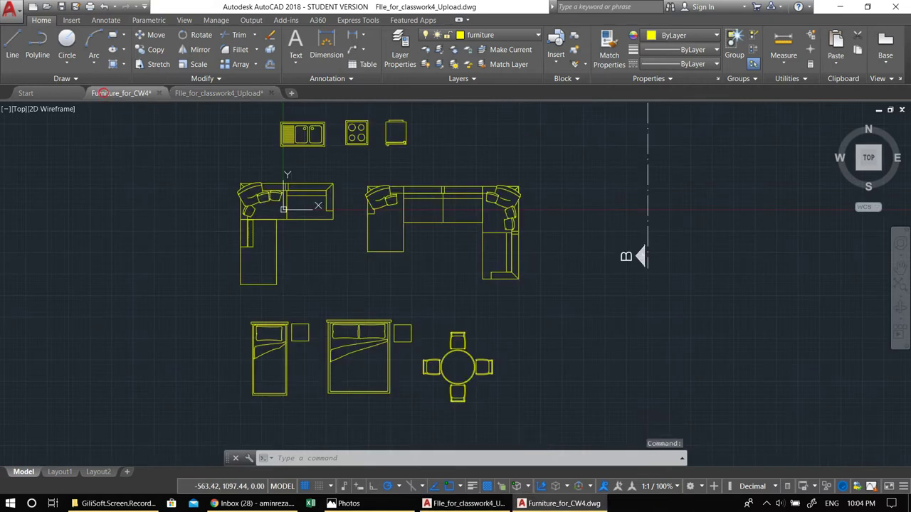
middle_drag(403, 233, 403, 181)
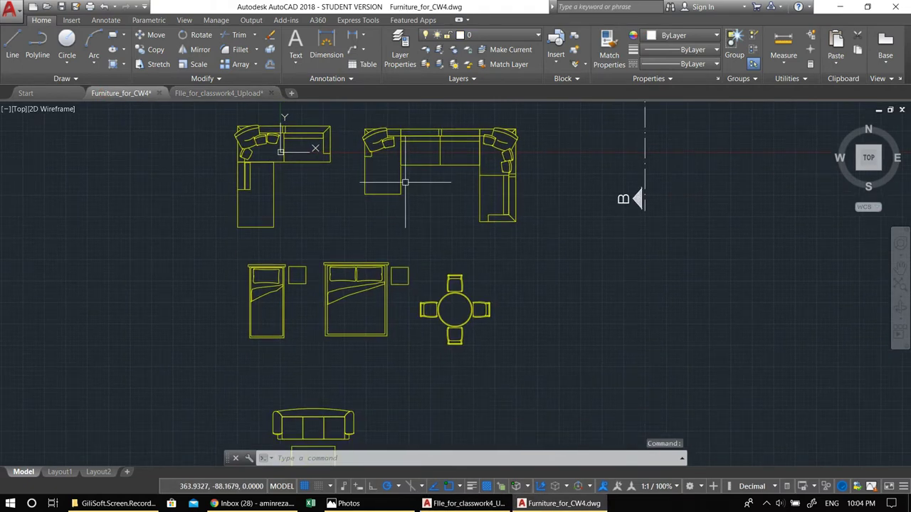
scroll(408, 202, down, 2)
middle_drag(407, 208, 407, 335)
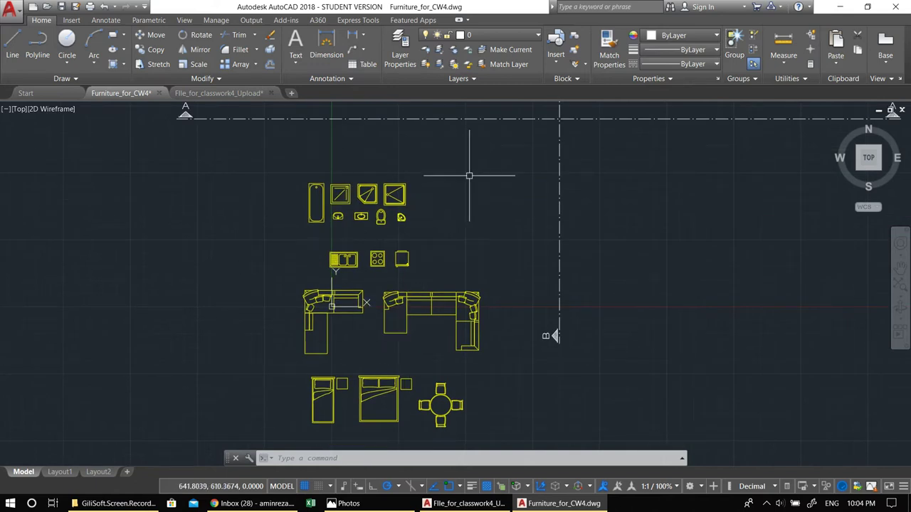
click(209, 96)
scroll(520, 227, down, 5)
middle_drag(521, 227, 393, 294)
key(Escape)
key(Escape)
scroll(390, 249, up, 5)
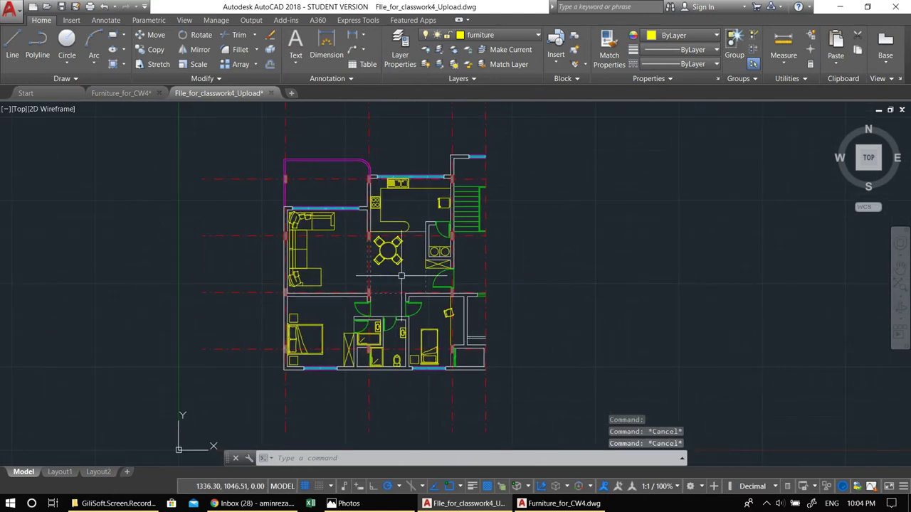
Turn off the Axis and DOORS layers in the floor plan.
click(491, 35)
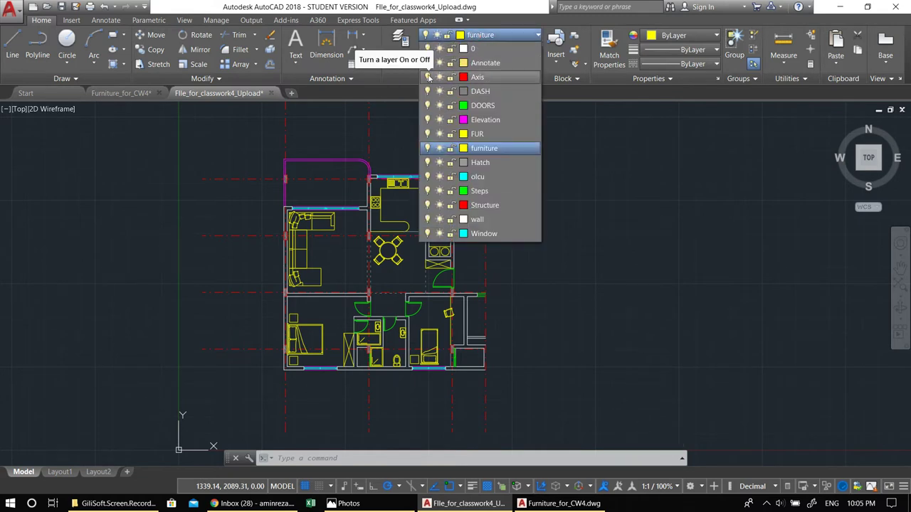
click(428, 77)
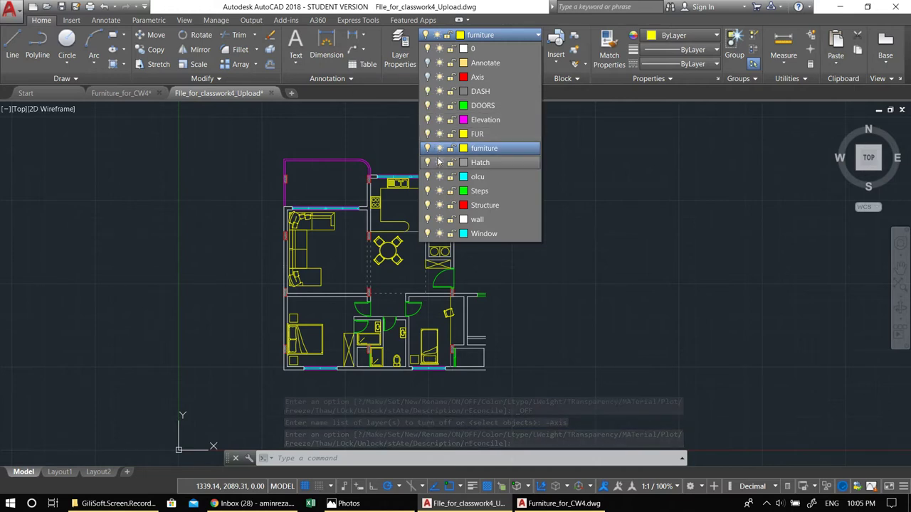
click(428, 105)
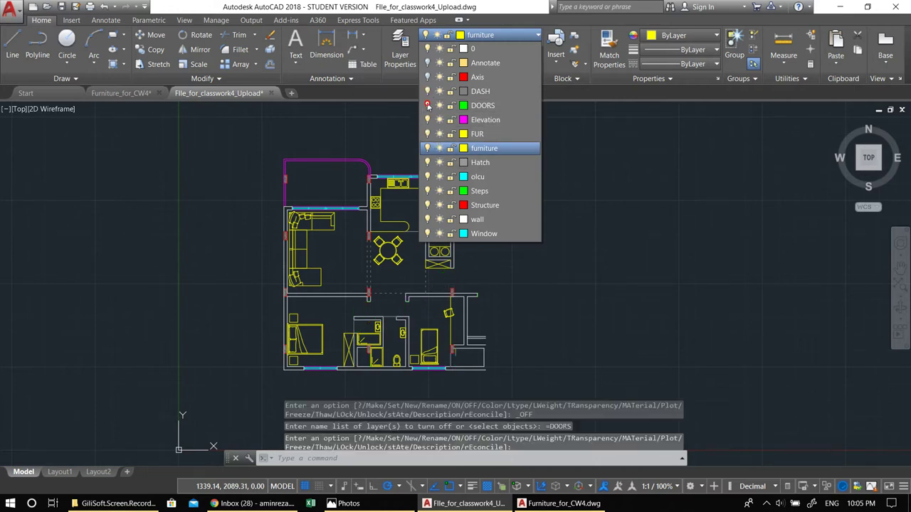
click(368, 127)
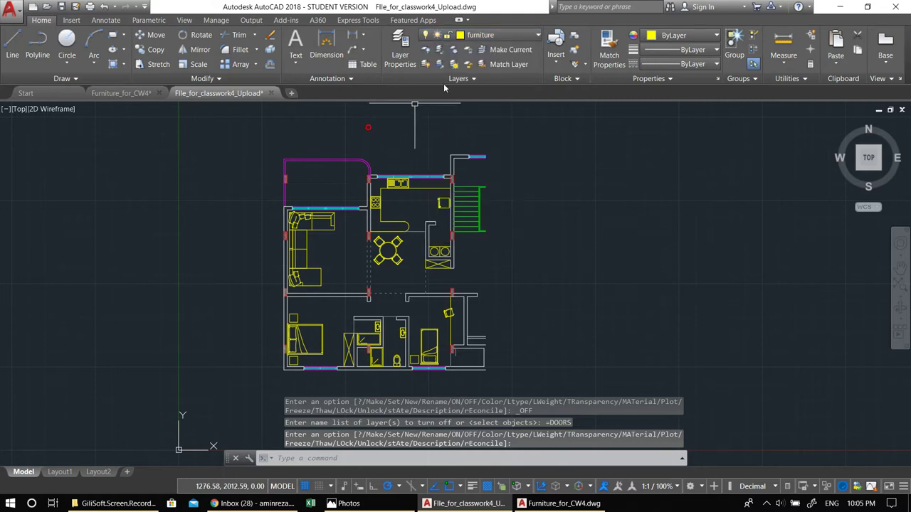
Make Hatch the current layer.
click(480, 35)
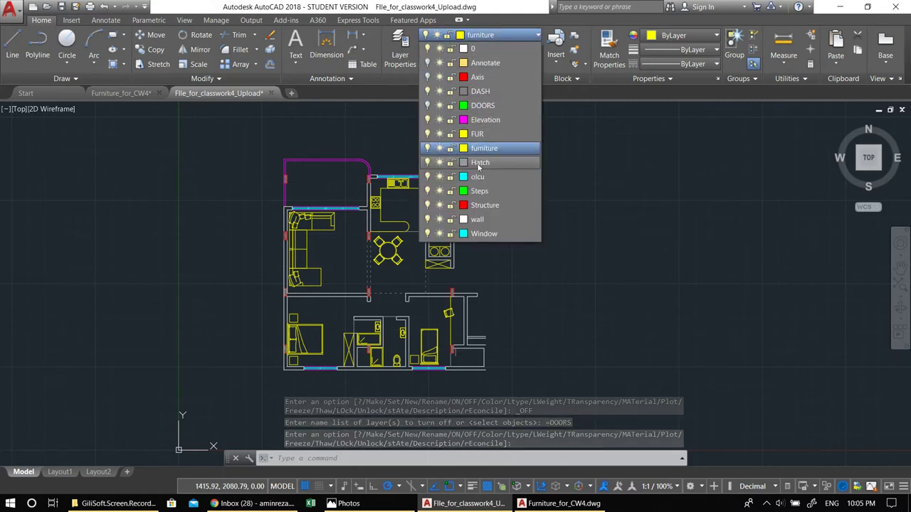
click(479, 163)
key(Escape)
key(Escape)
scroll(417, 240, up, 5)
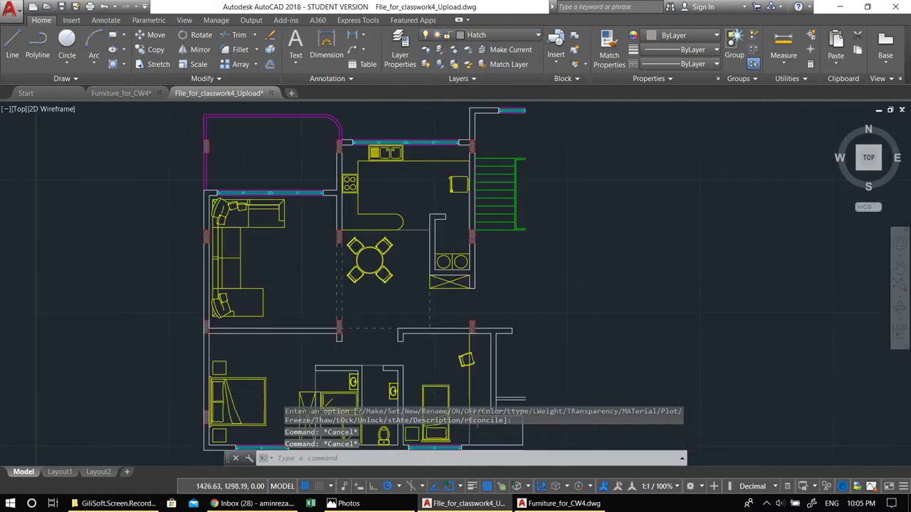
scroll(417, 240, down, 2)
text(1)
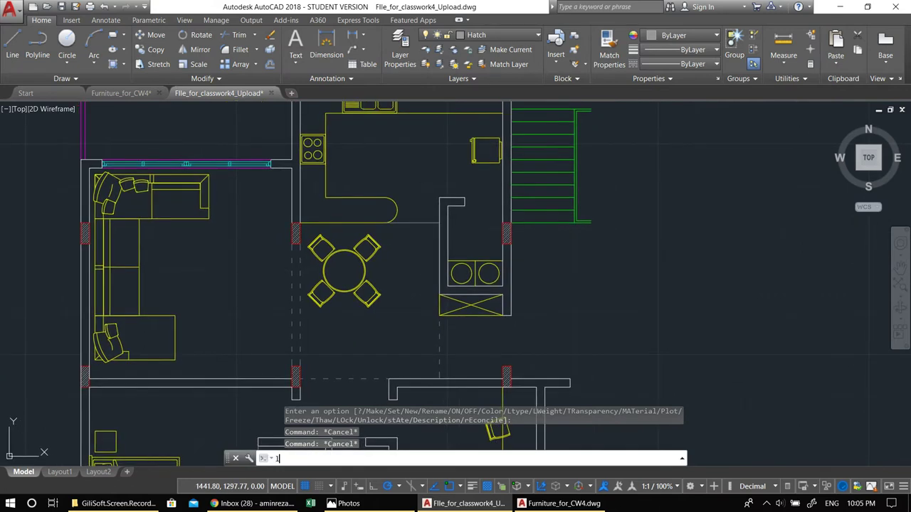
key(Return)
middle_drag(417, 269, 425, 149)
scroll(275, 329, up, 3)
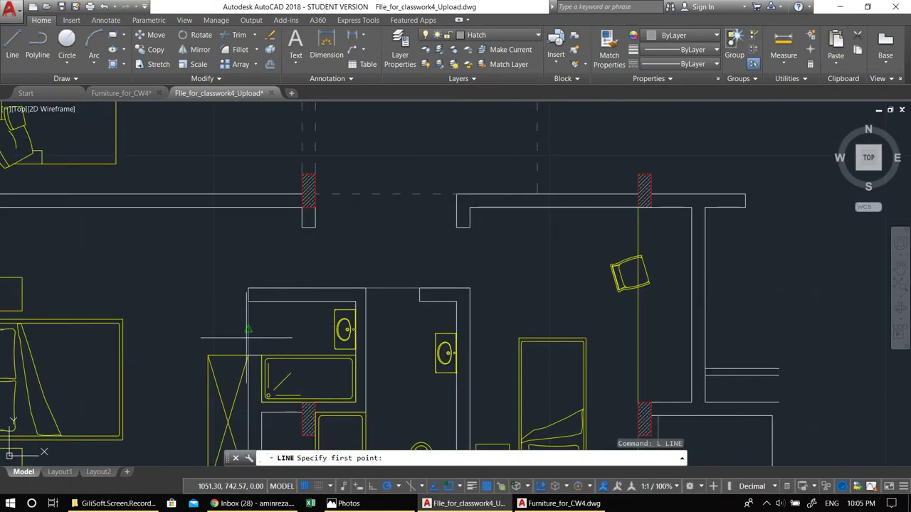
key(Escape)
Erase the existing lines across the two bathroom door openings and between the kitchen counter and the storage wall.
click(248, 329)
click(381, 288)
scroll(380, 288, down, 2)
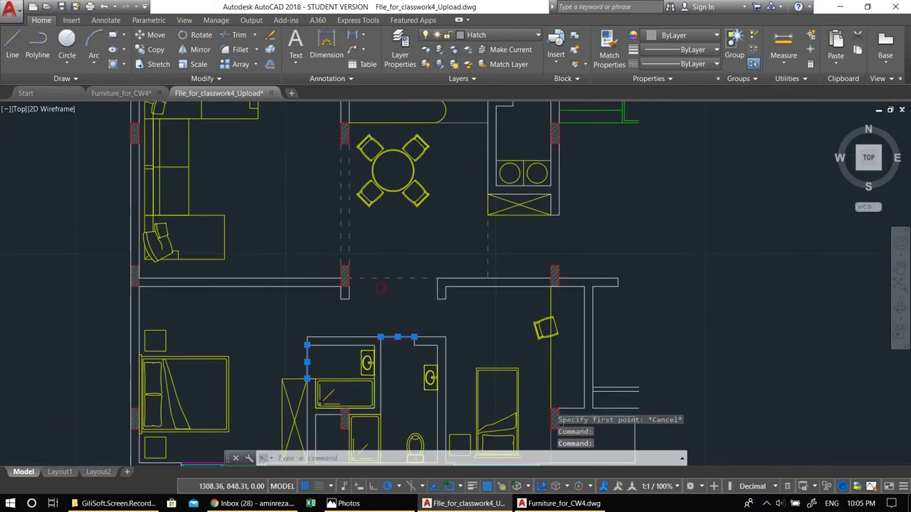
middle_drag(509, 171, 513, 205)
click(466, 151)
click(448, 169)
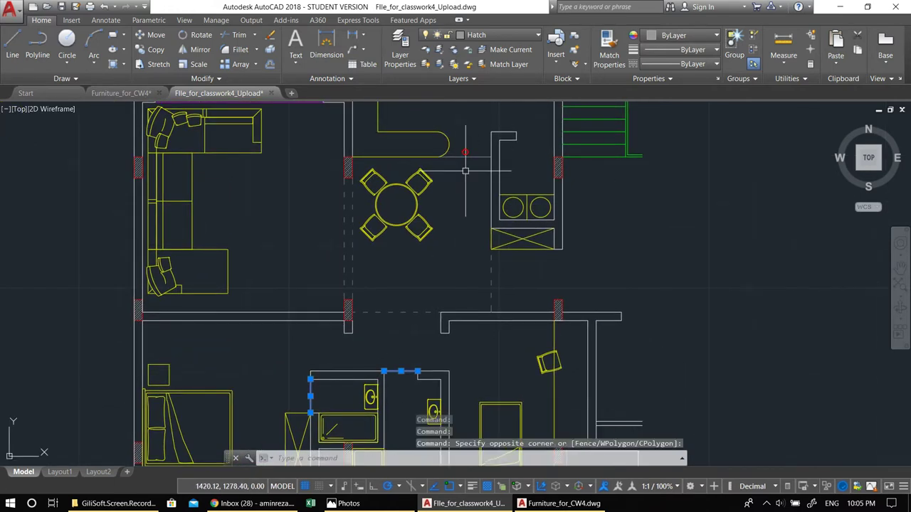
text(e)
key(Return)
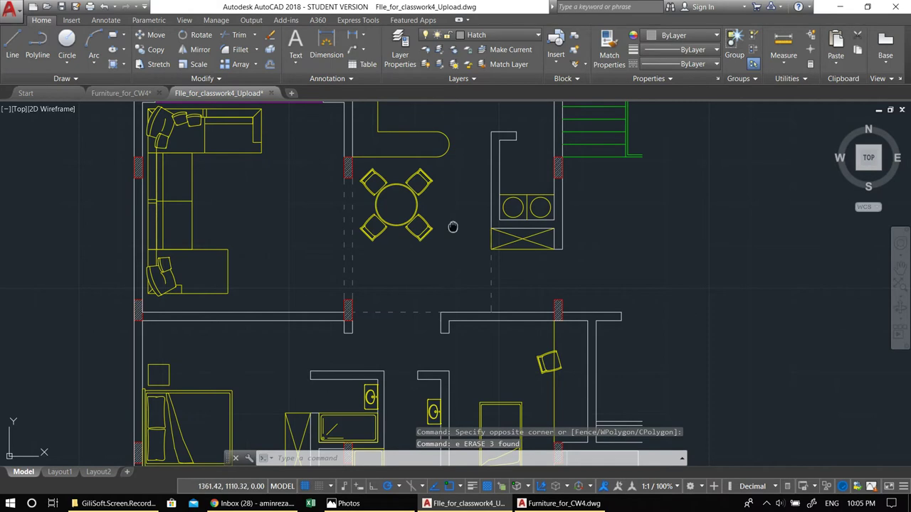
Draw a vertical line on the Hatch layer closing the door opening between the double bedroom and its bathroom.
middle_drag(440, 241, 474, 198)
middle_drag(371, 366, 370, 347)
text(l)
key(Return)
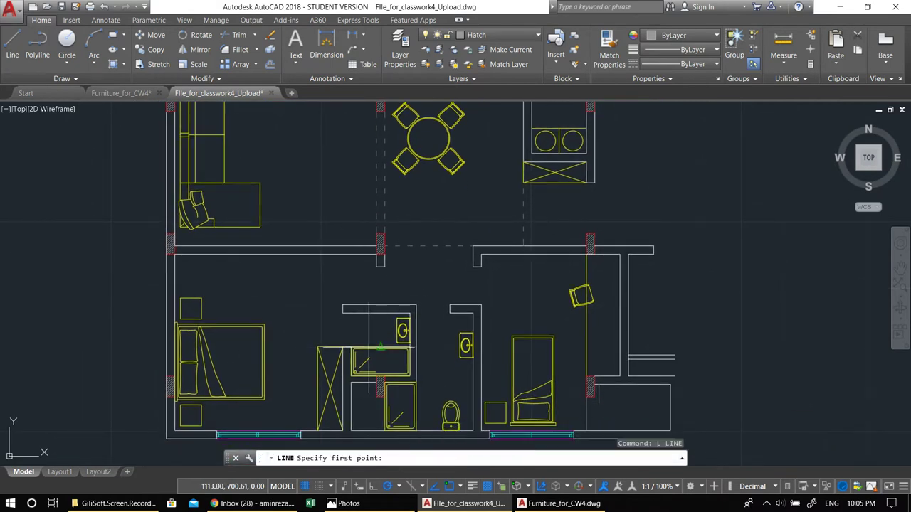
scroll(371, 347, up, 2)
scroll(366, 316, up, 3)
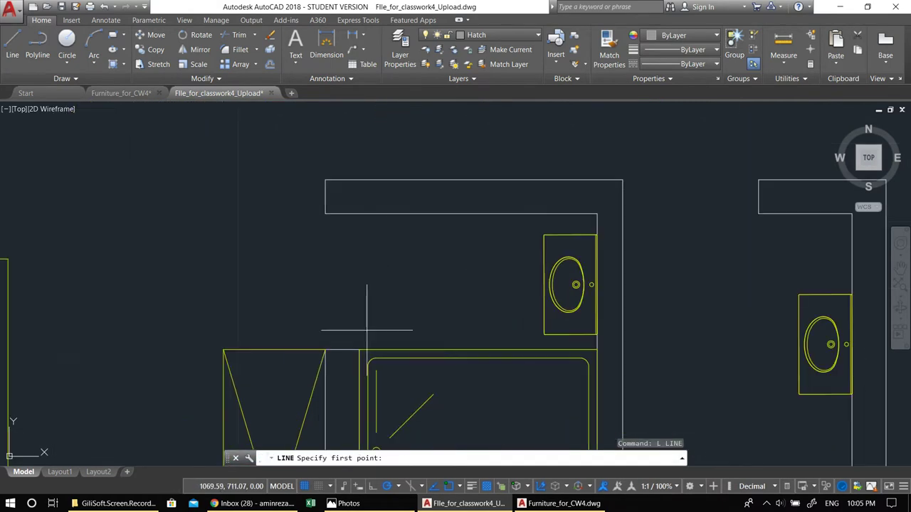
click(325, 350)
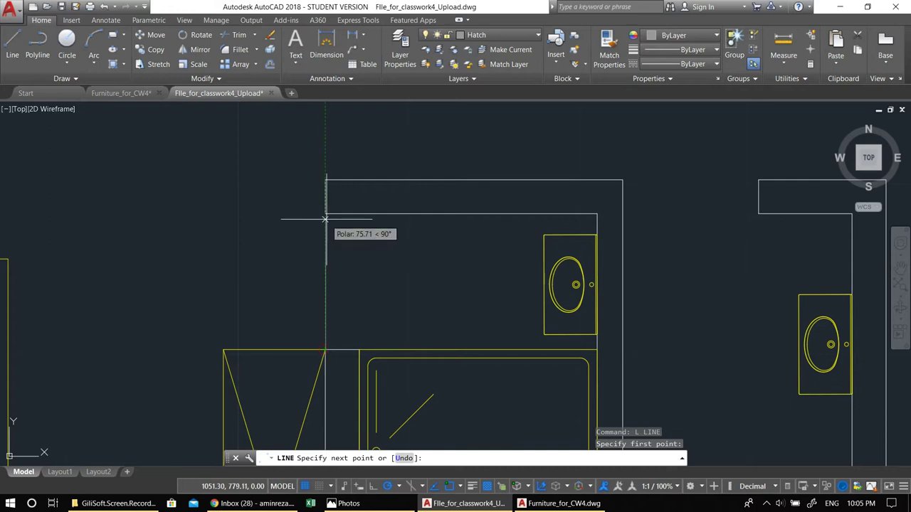
scroll(325, 228, down, 5)
middle_drag(351, 219, 305, 266)
key(Return)
Draw a horizontal line closing the door opening of the second bathroom, flush with the corridor face of the walls.
key(Return)
click(447, 256)
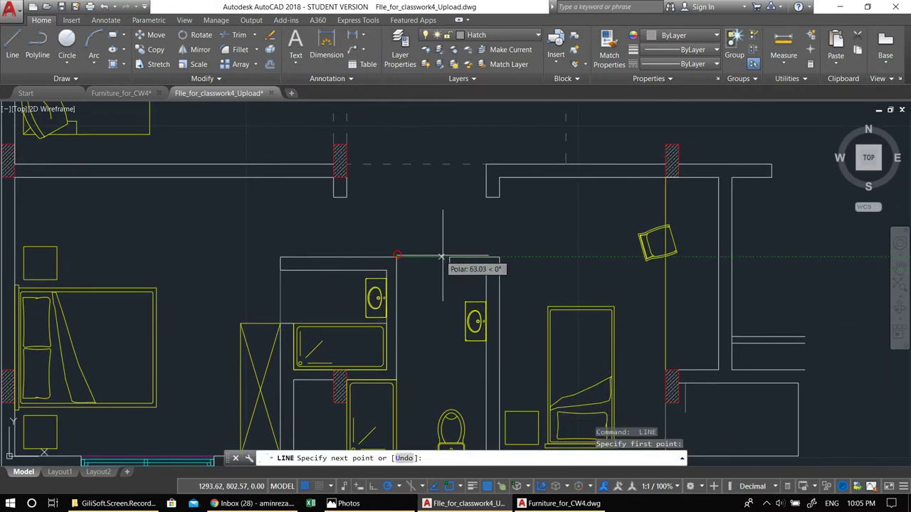
scroll(447, 210, down, 5)
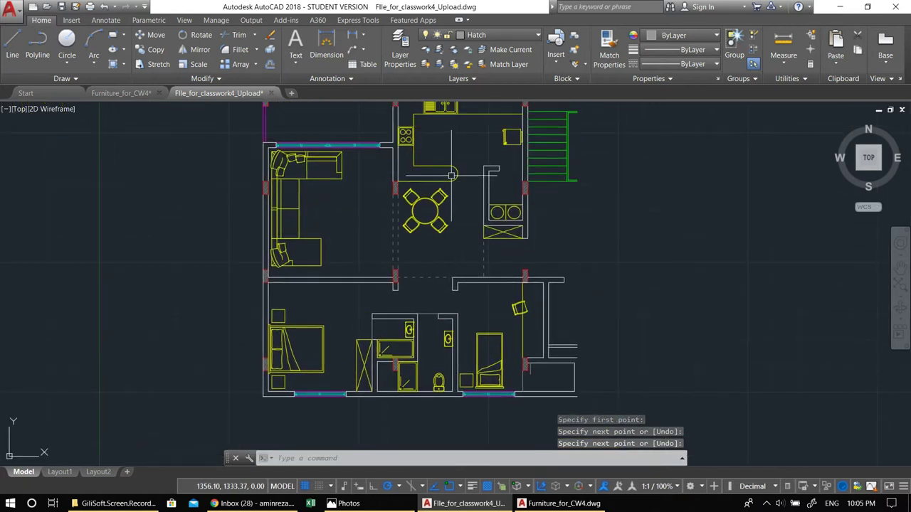
Draw a horizontal line from the base of the kitchen counter's rounded end to the storage wall, closing the kitchen opening.
scroll(447, 202, up, 5)
key(Return)
key(Return)
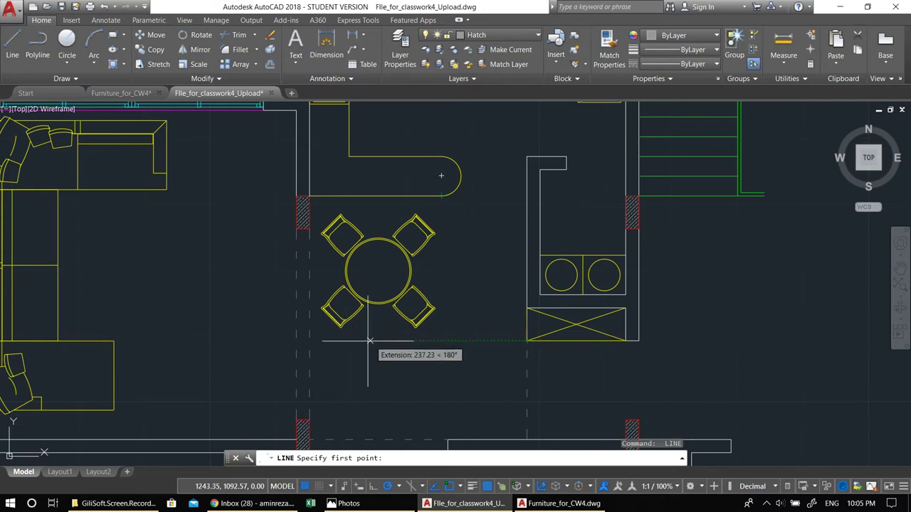
click(448, 196)
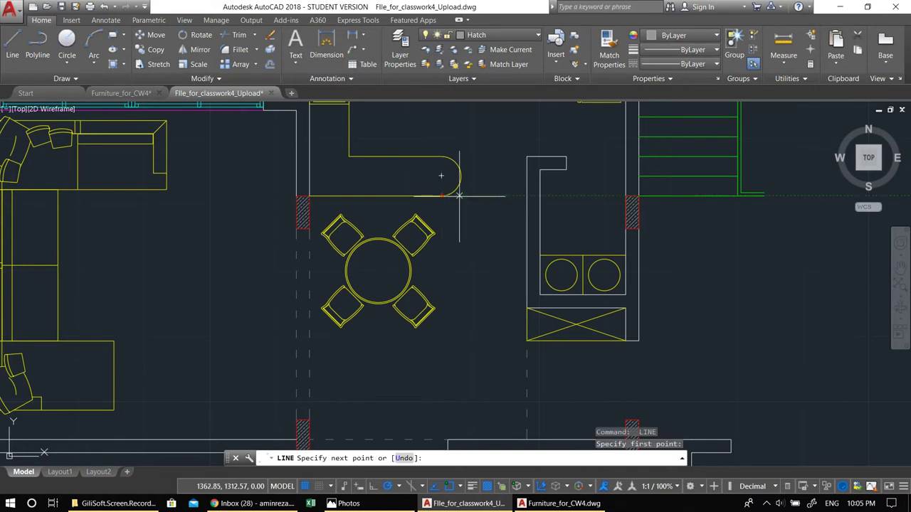
click(526, 196)
key(Return)
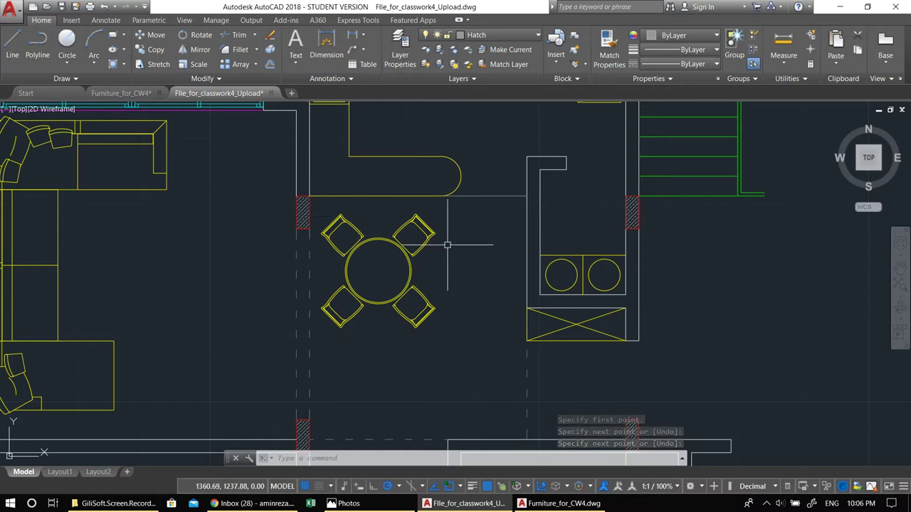
scroll(449, 248, down, 2)
middle_drag(465, 252, 393, 294)
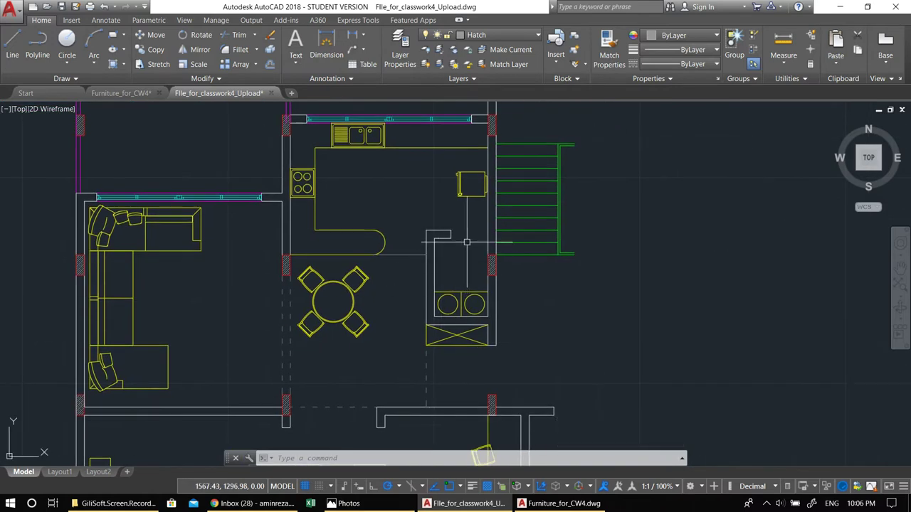
middle_drag(380, 250, 467, 314)
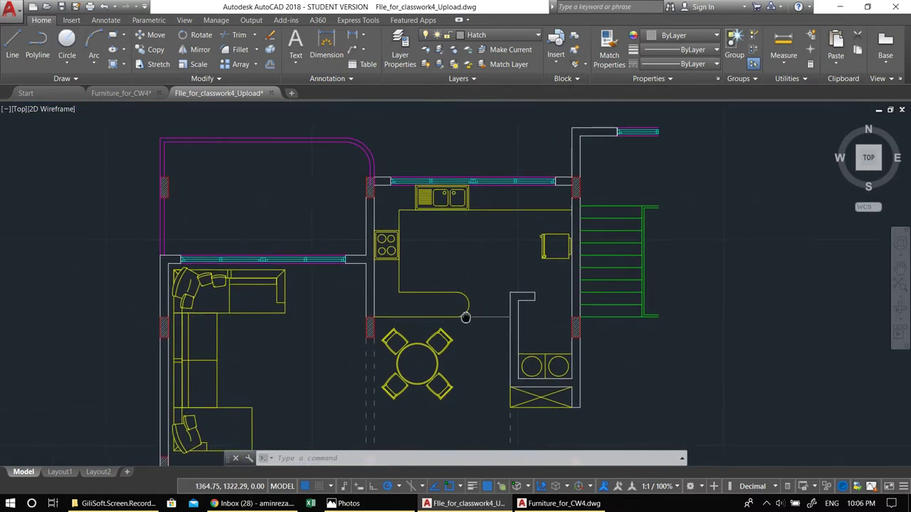
key(Escape)
key(Escape)
middle_drag(371, 257, 350, 201)
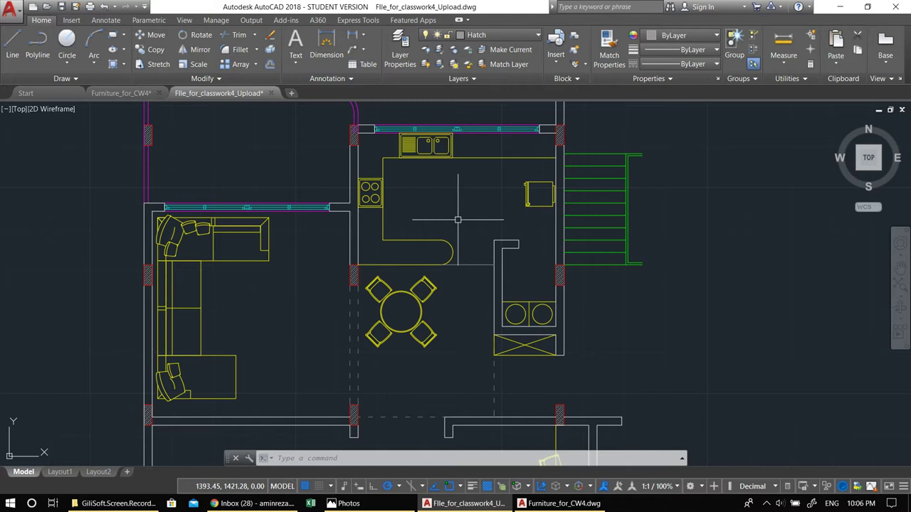
middle_drag(440, 198, 425, 194)
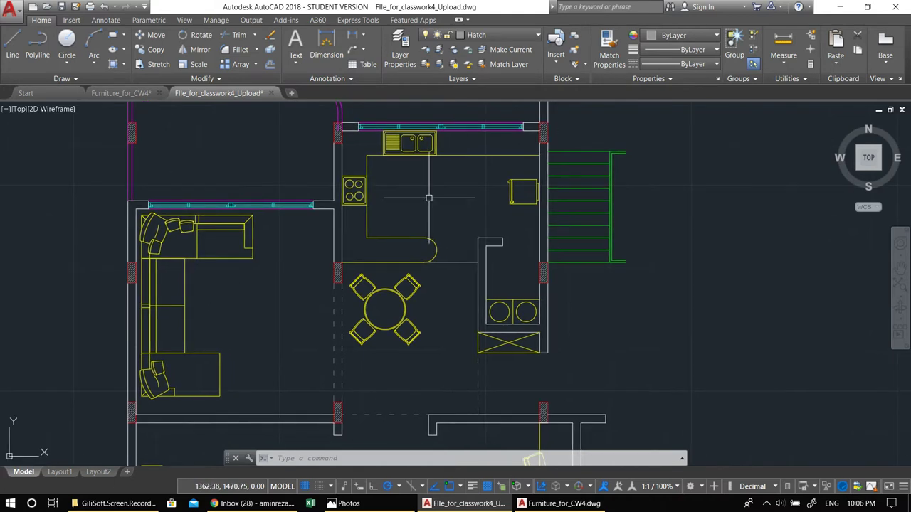
Turn on the Annotate layer and make it the current layer.
click(478, 35)
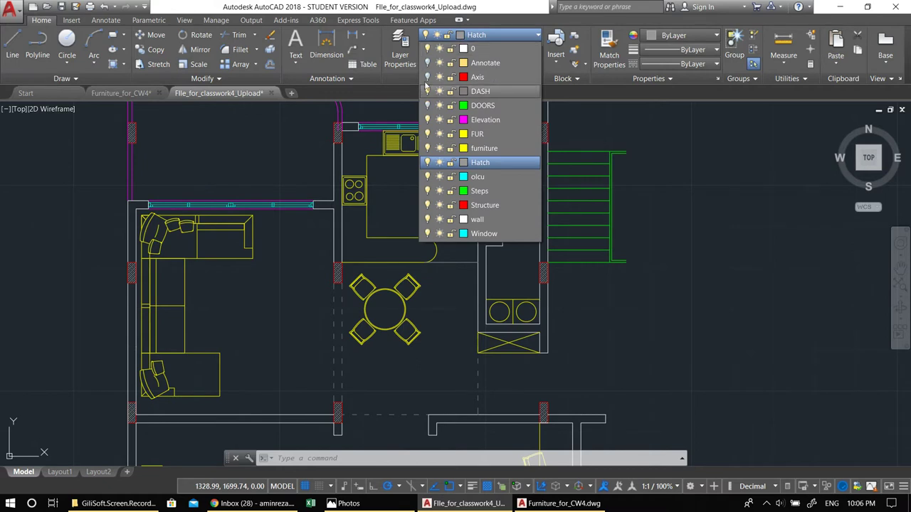
click(427, 63)
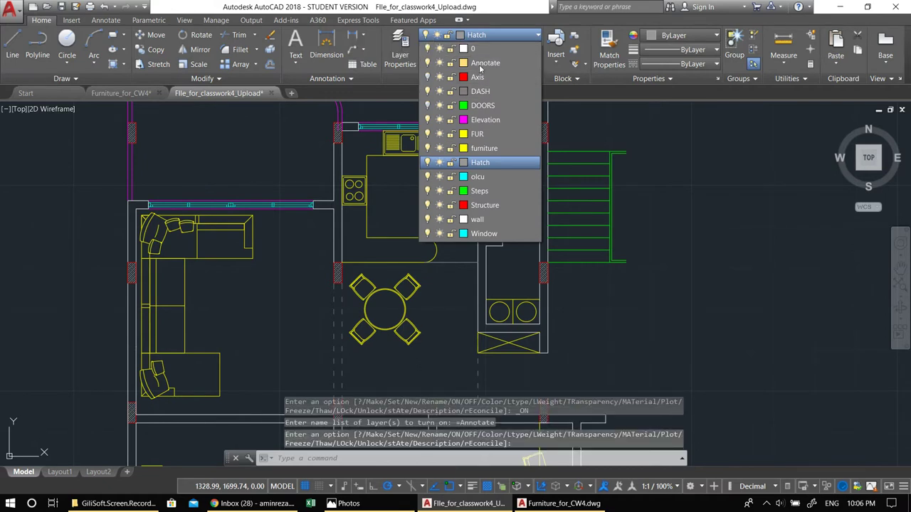
click(478, 33)
click(483, 34)
click(479, 64)
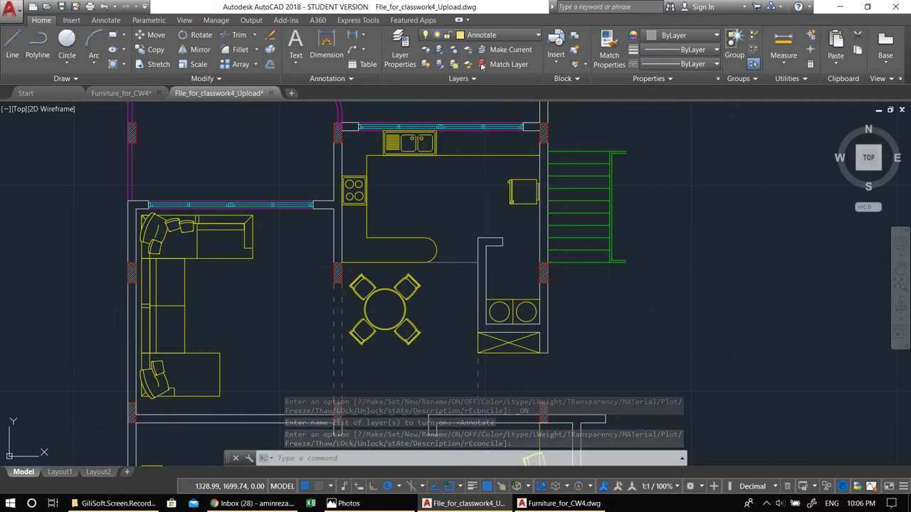
Look over the kitchen, dining and living areas of the floor plan.
middle_drag(410, 191, 440, 189)
scroll(447, 205, up, 2)
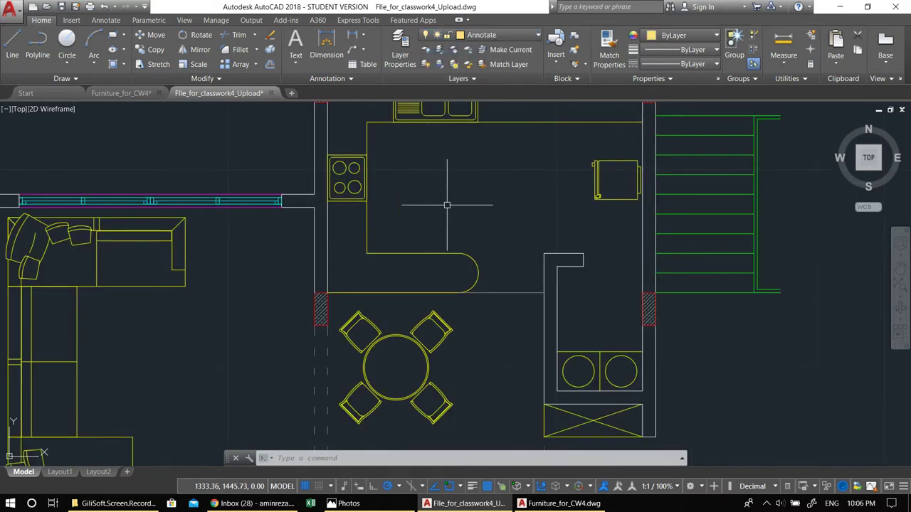
scroll(430, 199, down, 2)
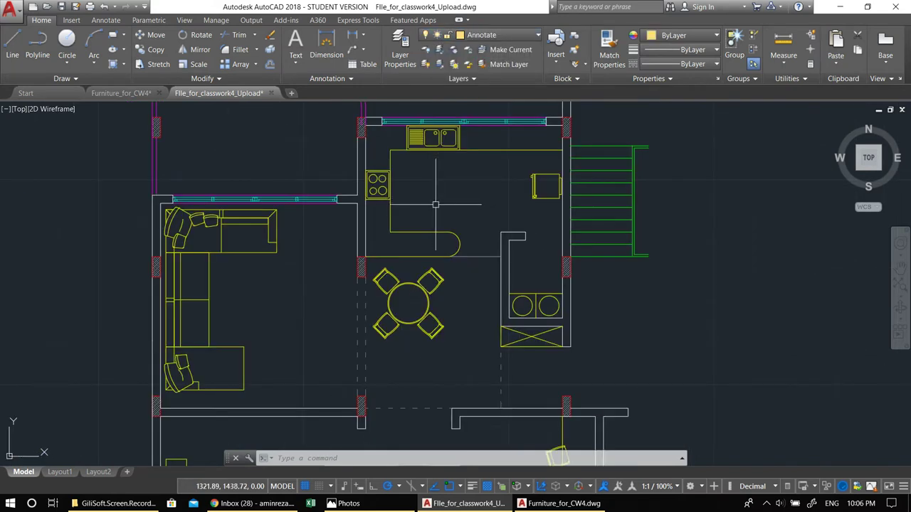
middle_drag(409, 220, 384, 142)
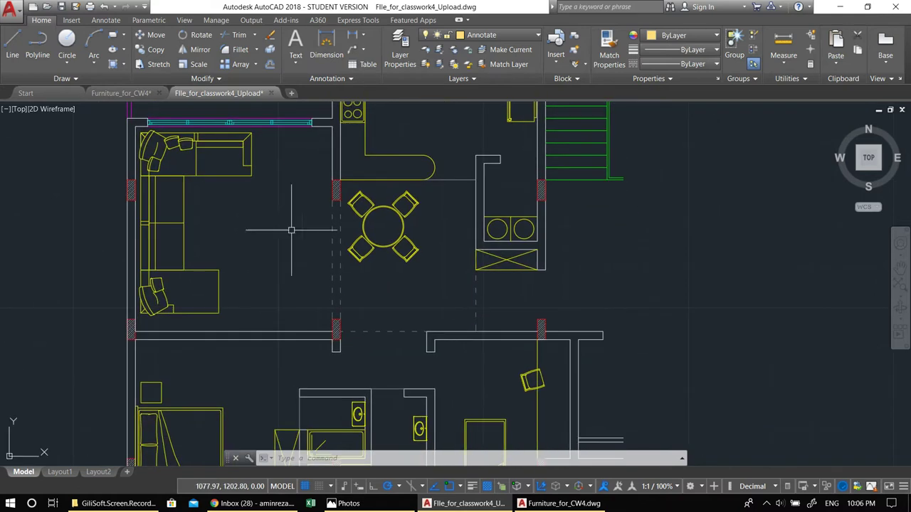
middle_drag(387, 210, 363, 264)
middle_drag(378, 178, 364, 252)
scroll(373, 184, up, 1)
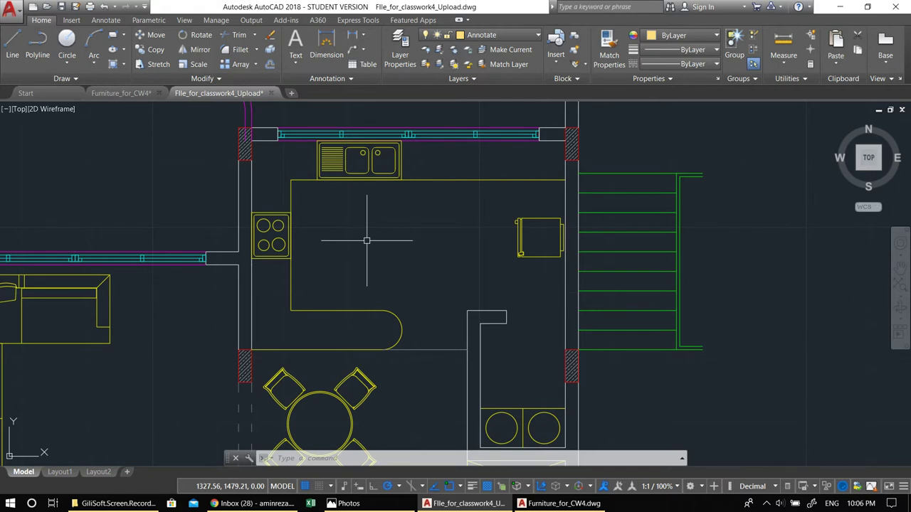
middle_drag(368, 245, 357, 254)
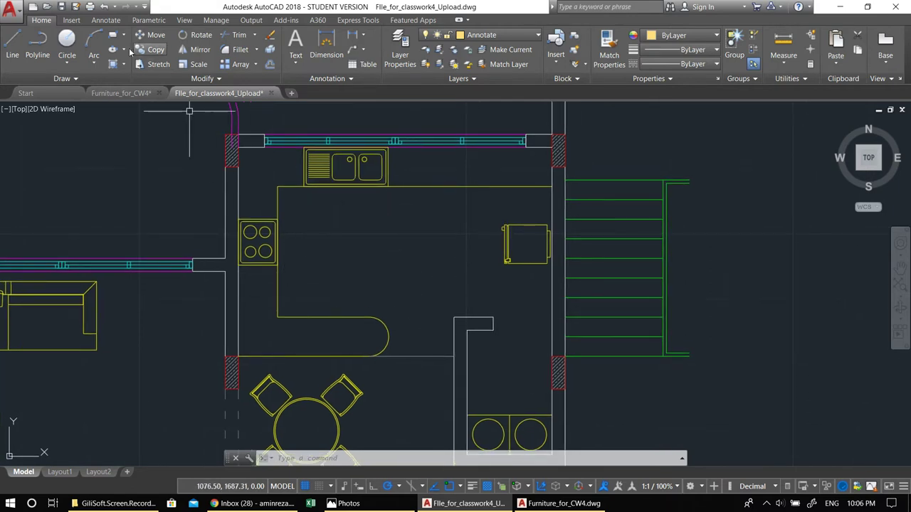
click(108, 20)
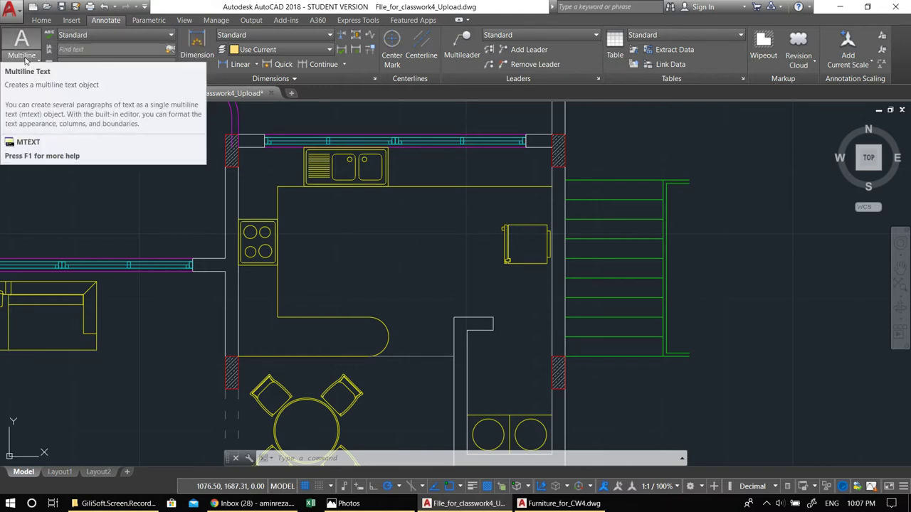
click(30, 56)
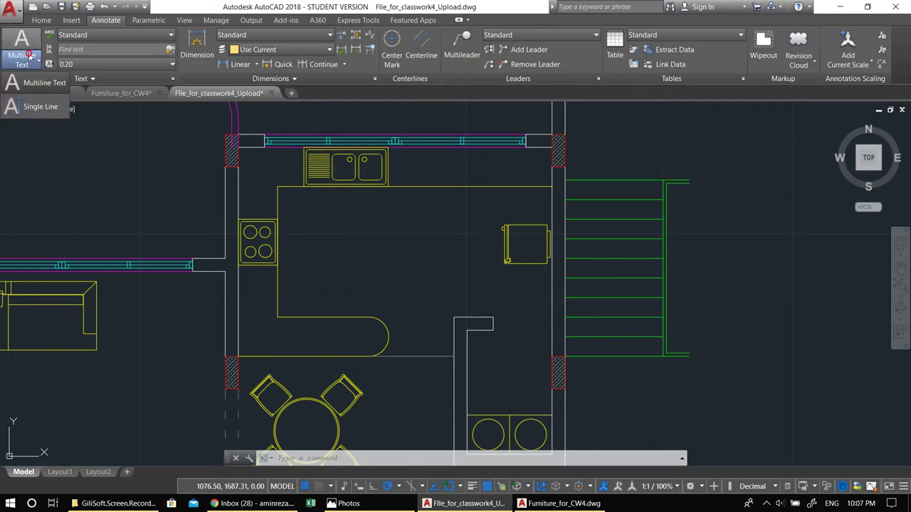
click(30, 56)
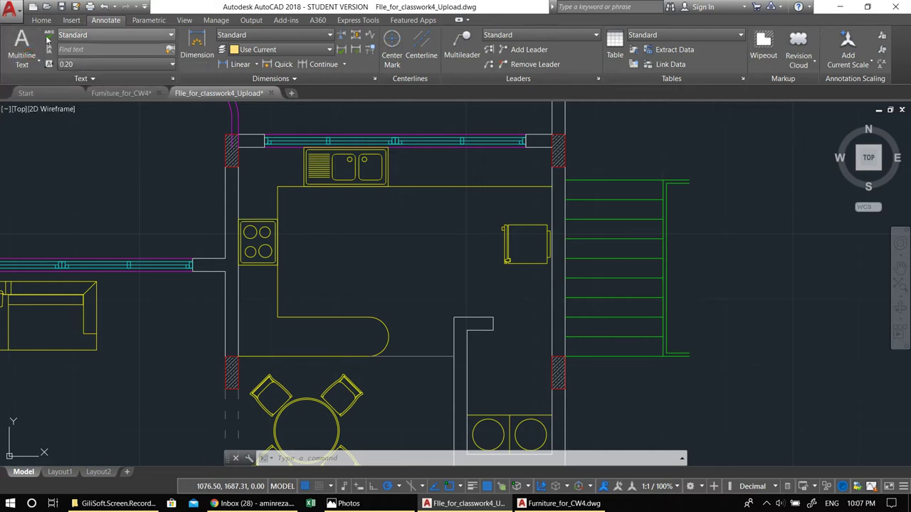
click(87, 35)
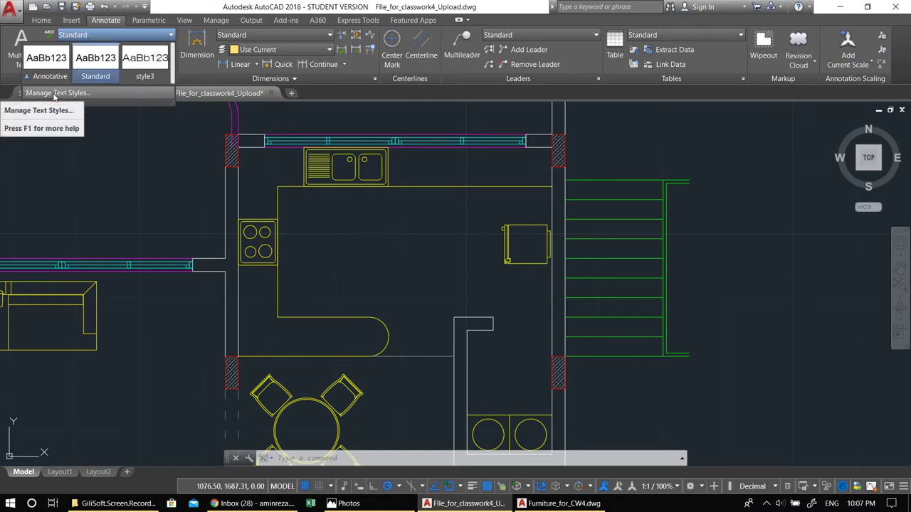
click(355, 460)
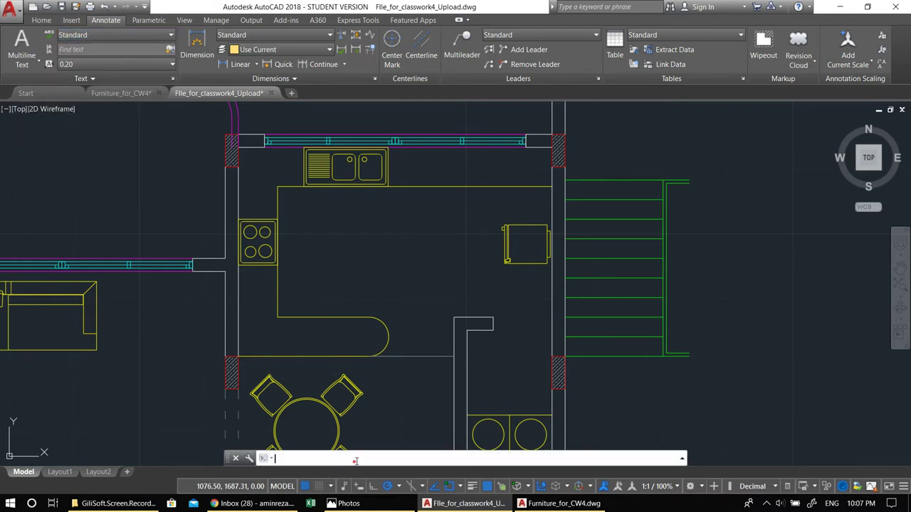
text(man)
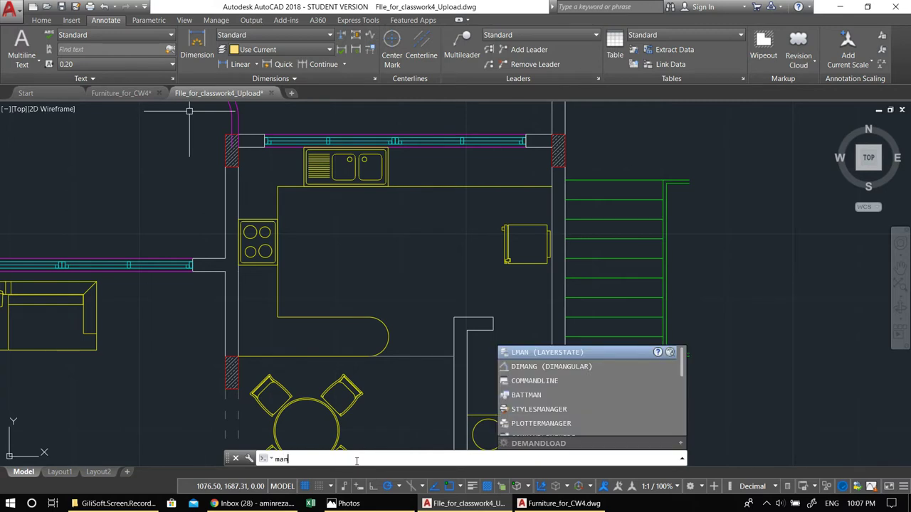
text(ge)
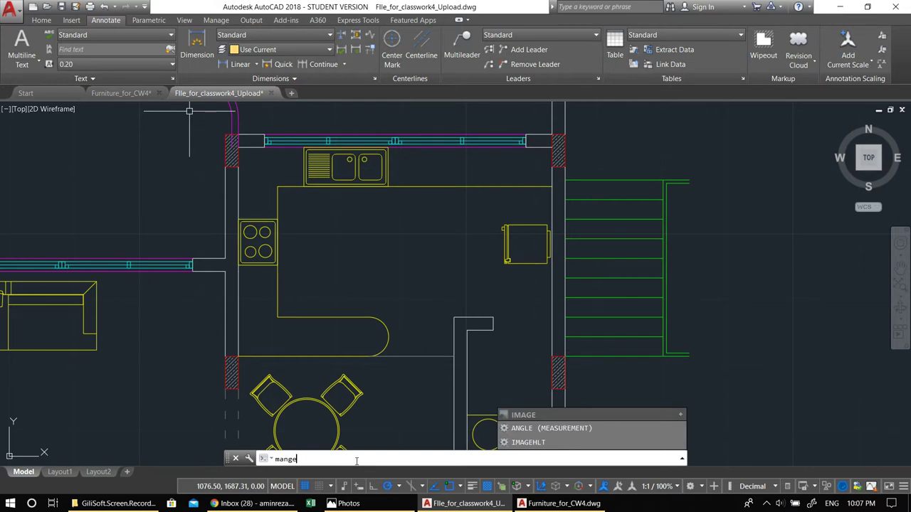
key(BackSpace)
key(BackSpace)
text(t)
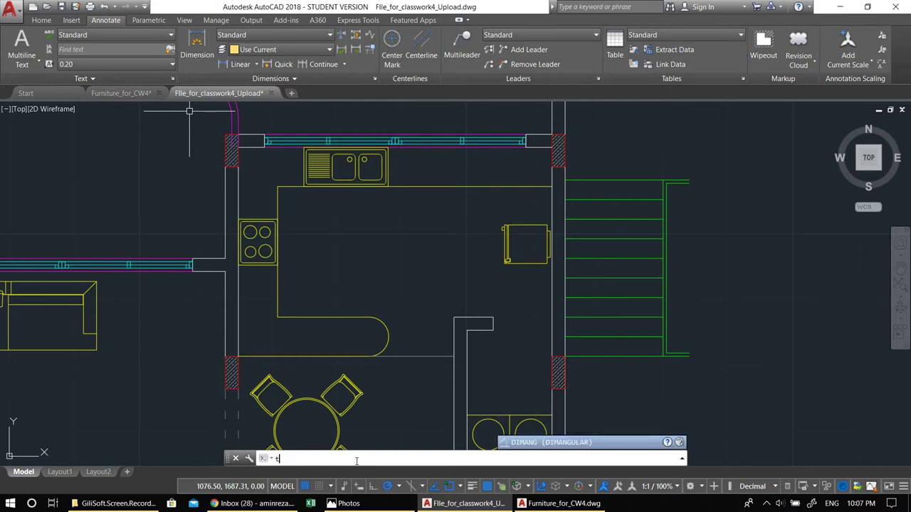
text(exts)
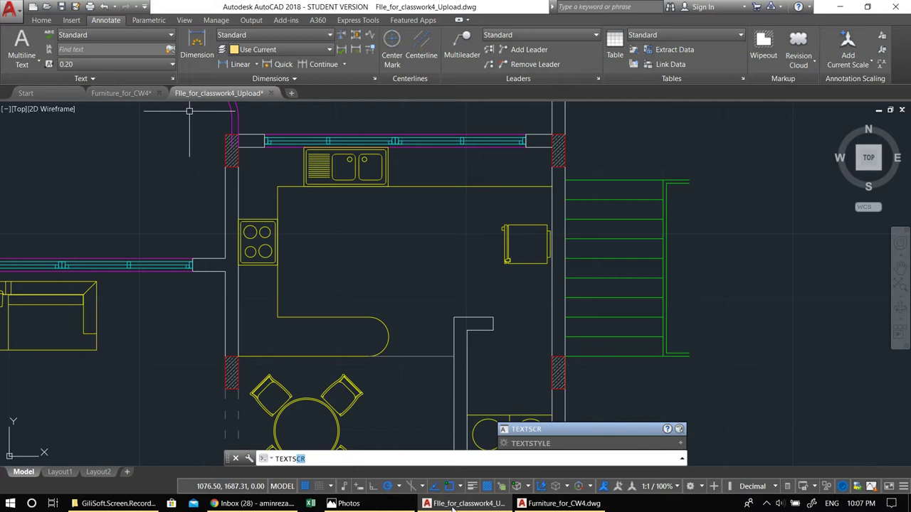
click(532, 443)
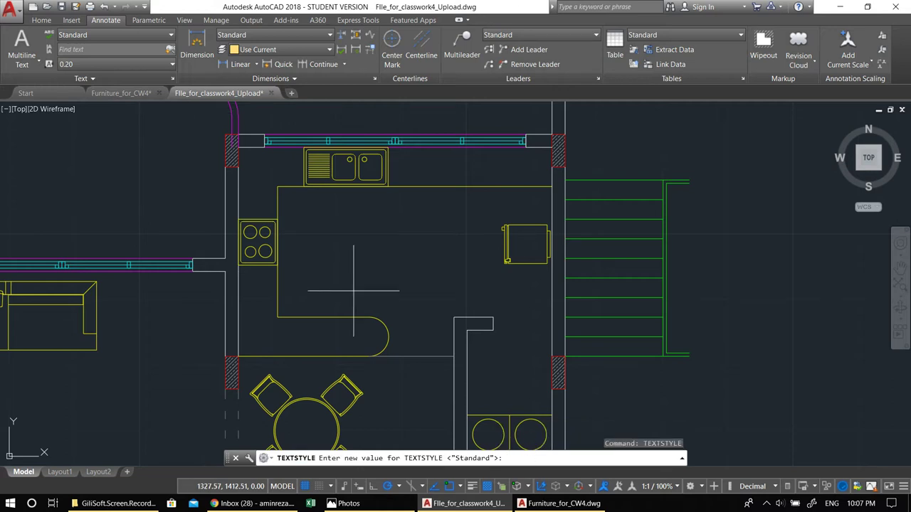
key(Escape)
key(Escape)
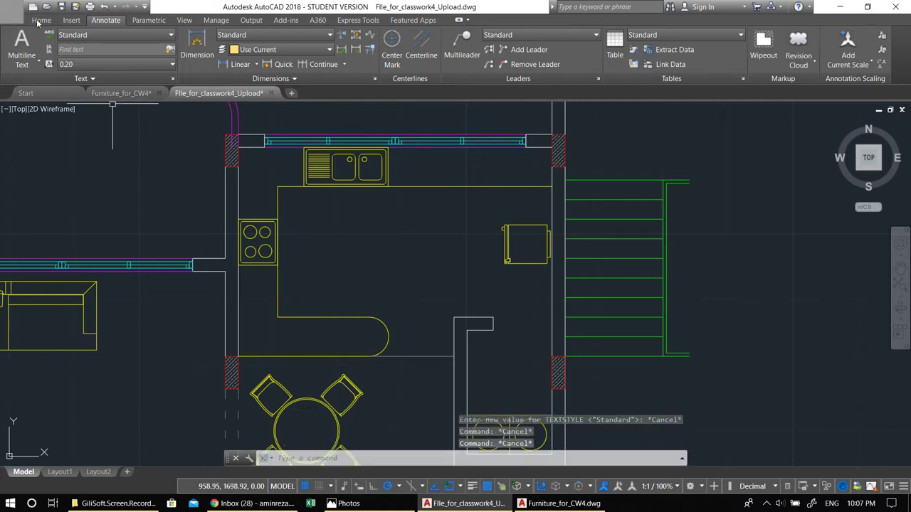
Create a new text style named MYSTYLE based on the Standard style.
click(73, 36)
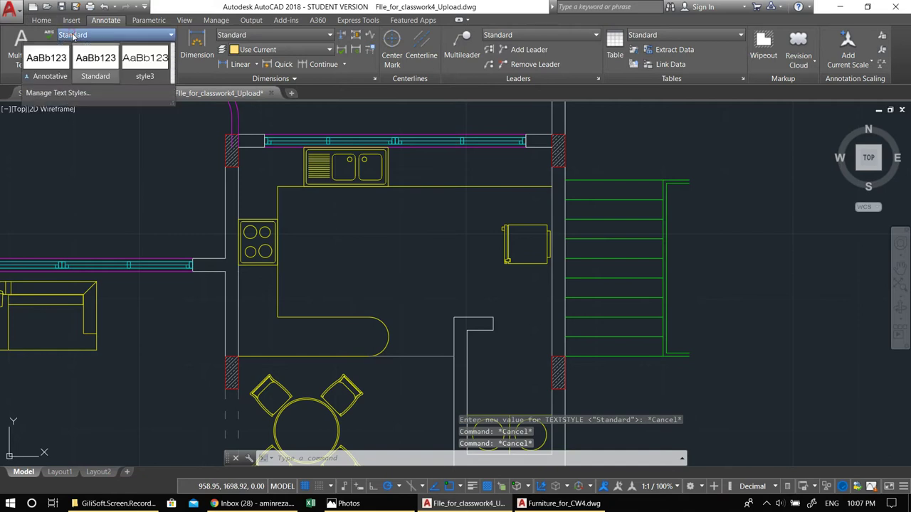
click(58, 93)
click(172, 79)
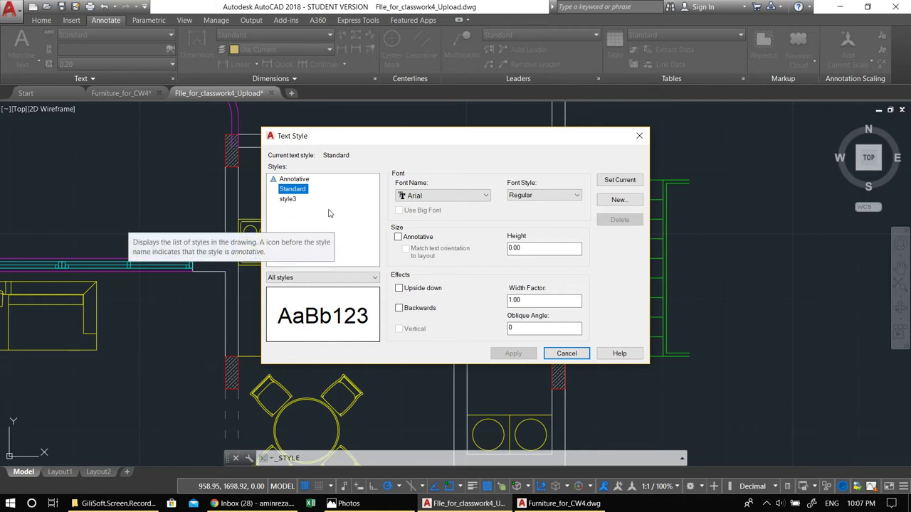
click(292, 190)
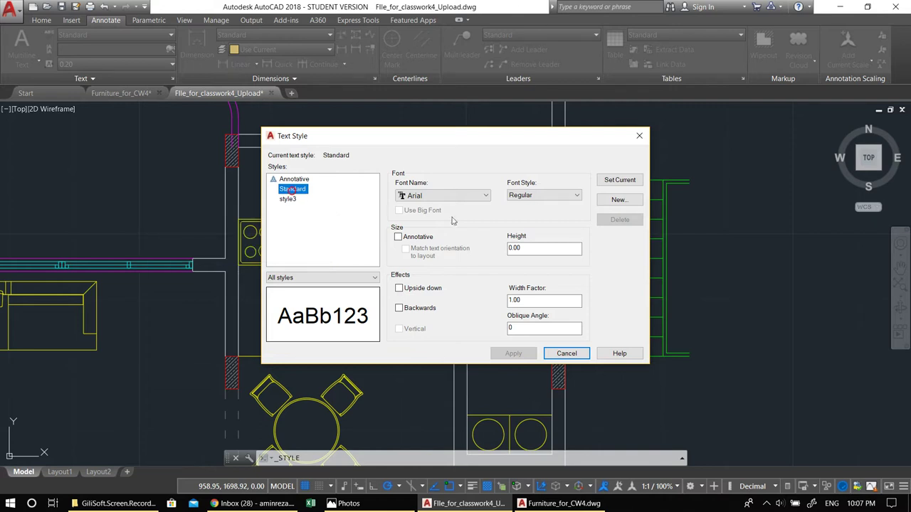
click(534, 205)
click(604, 200)
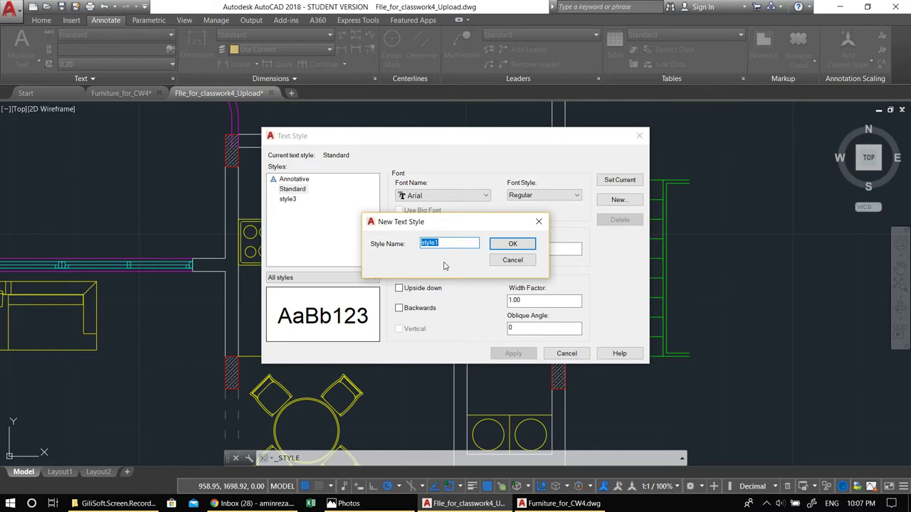
text(M)
key(Return)
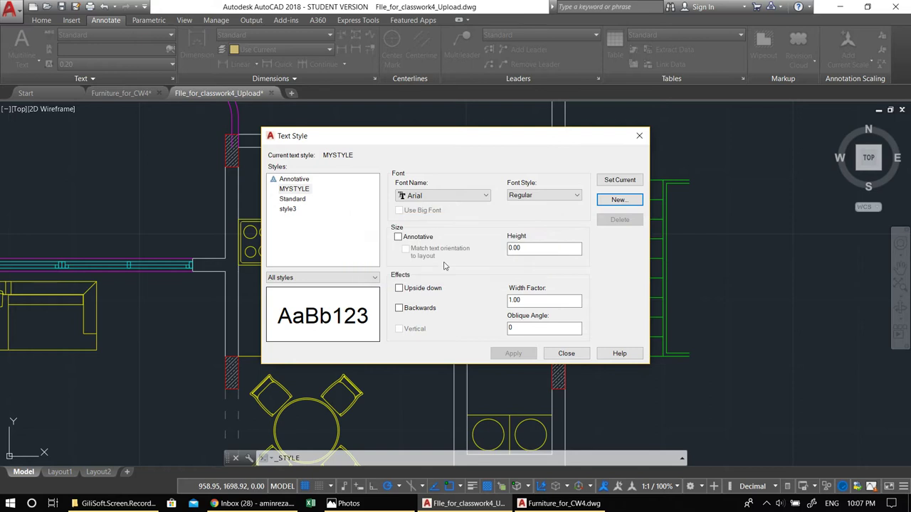
Set the MYSTYLE text style's font to Verdana and its text height to 15, and apply the changes.
click(470, 199)
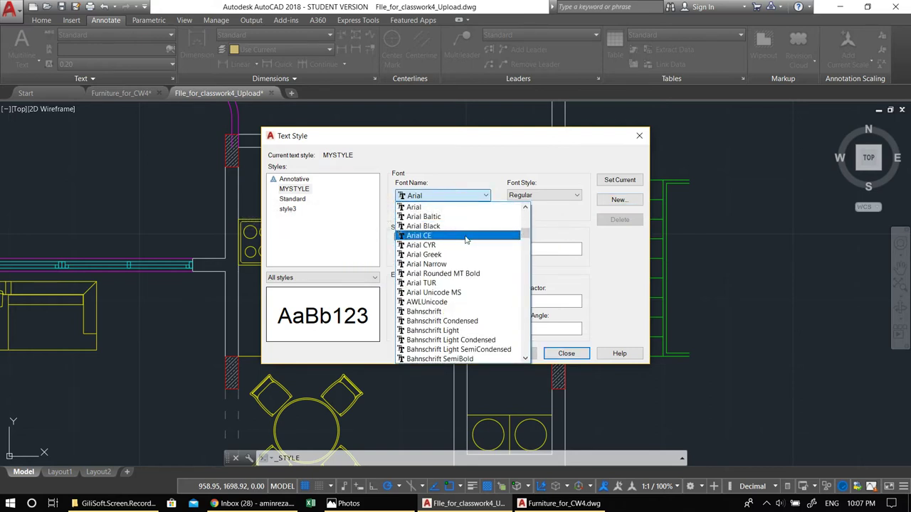
key(v)
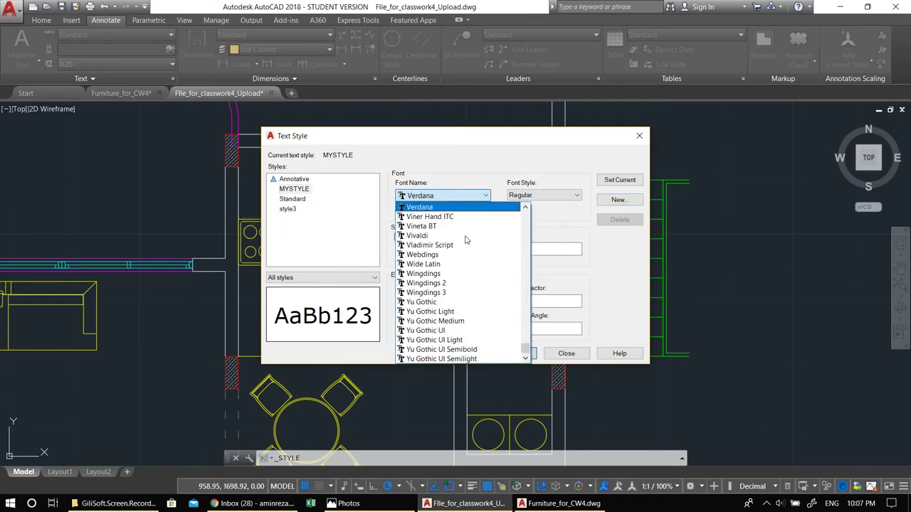
click(443, 208)
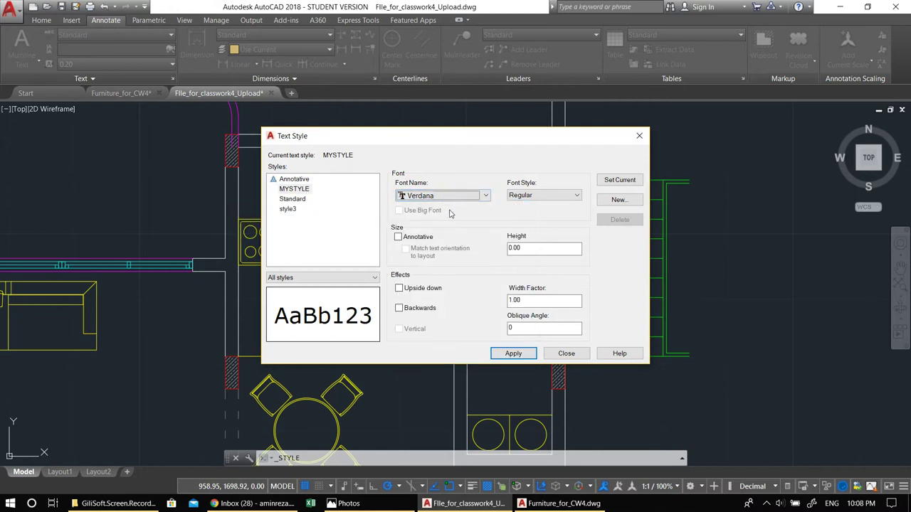
click(509, 247)
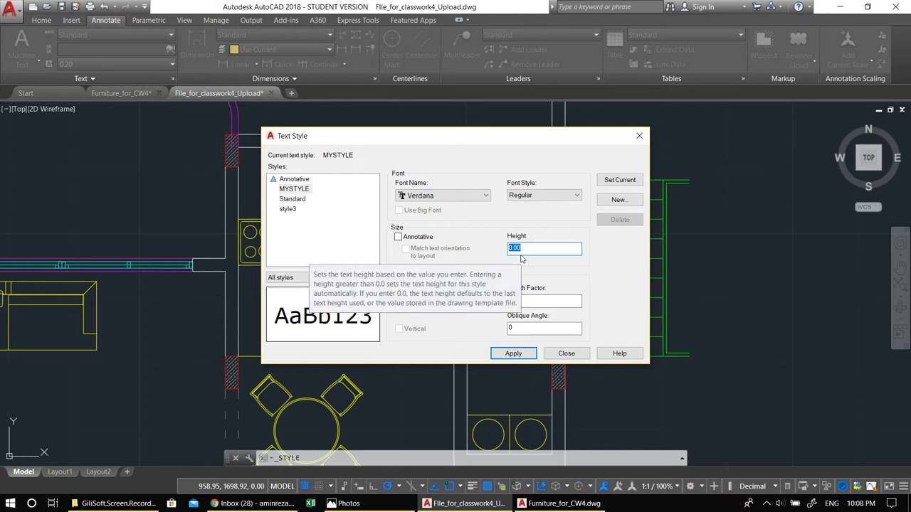
text(15)
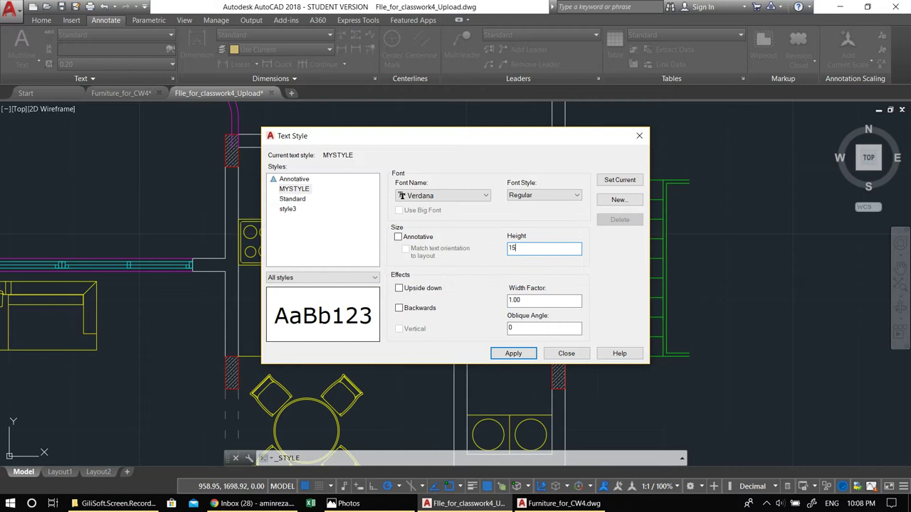
click(527, 354)
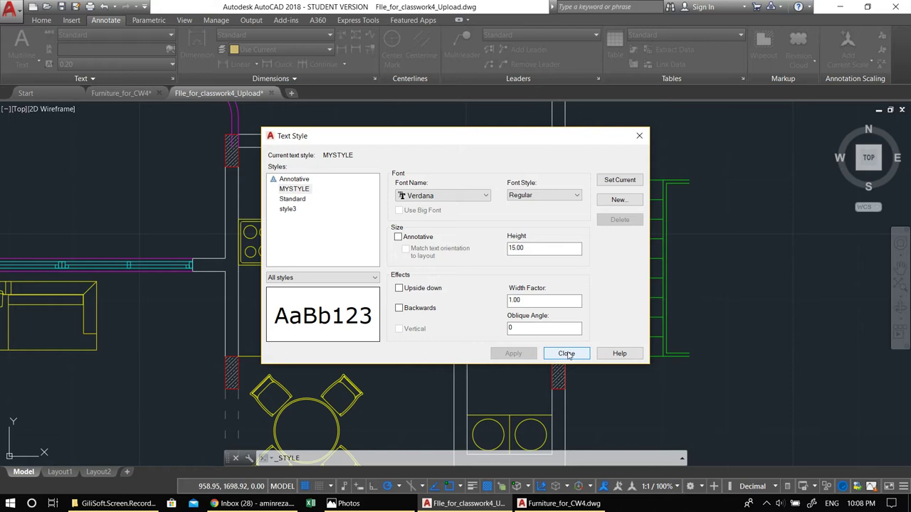
Make MYSTYLE the current text style and close the text style settings.
click(619, 180)
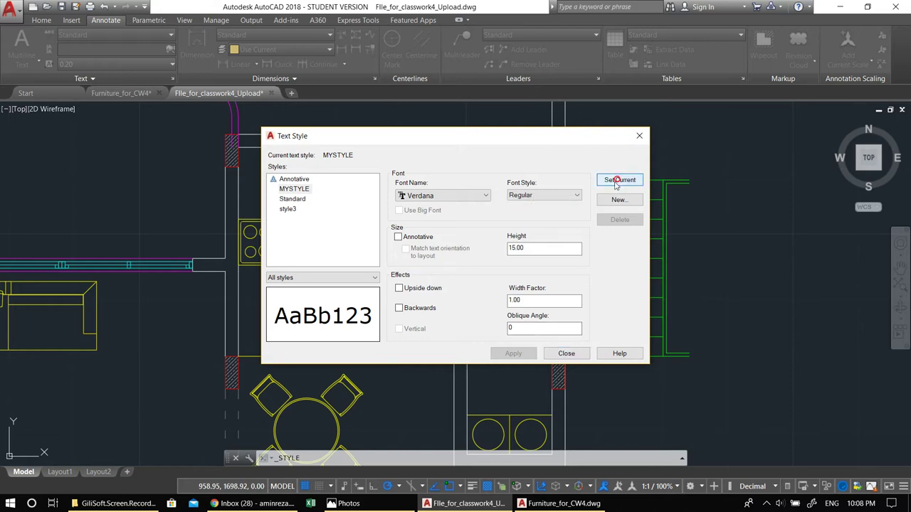
click(566, 354)
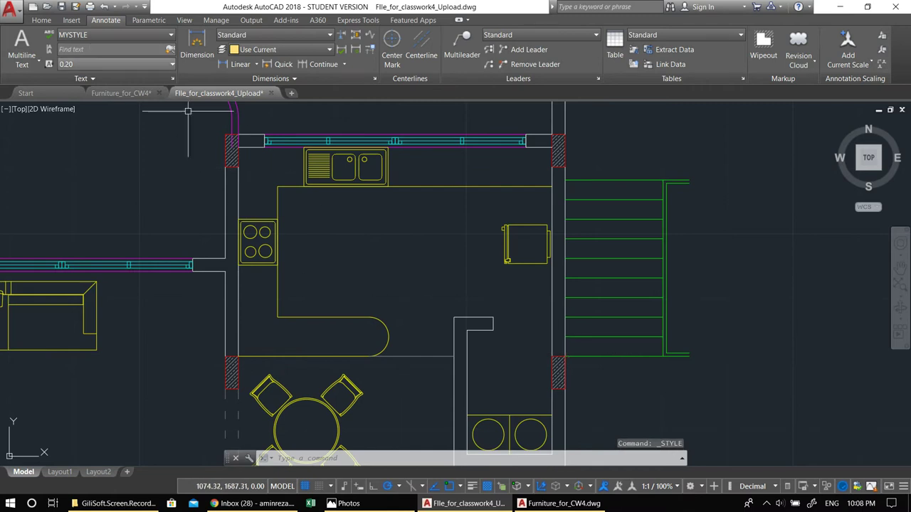
click(105, 65)
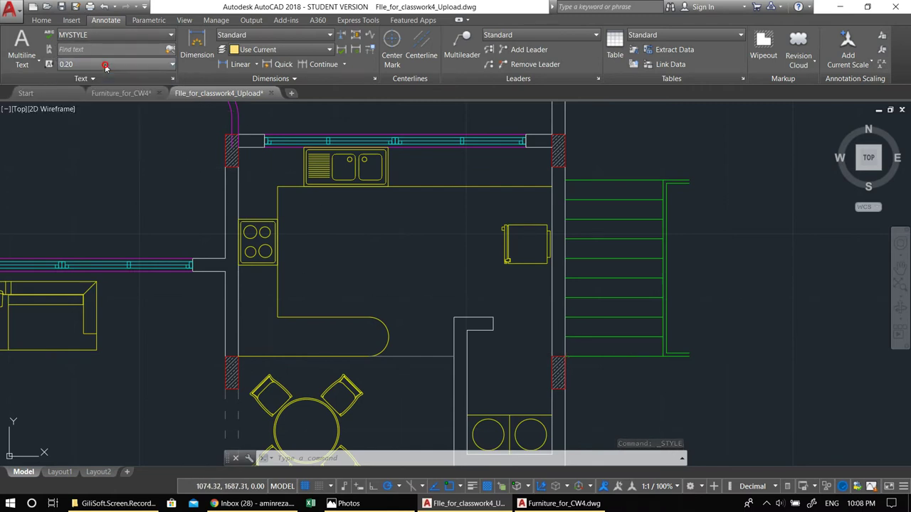
middle_drag(370, 214, 357, 220)
key(Escape)
key(Escape)
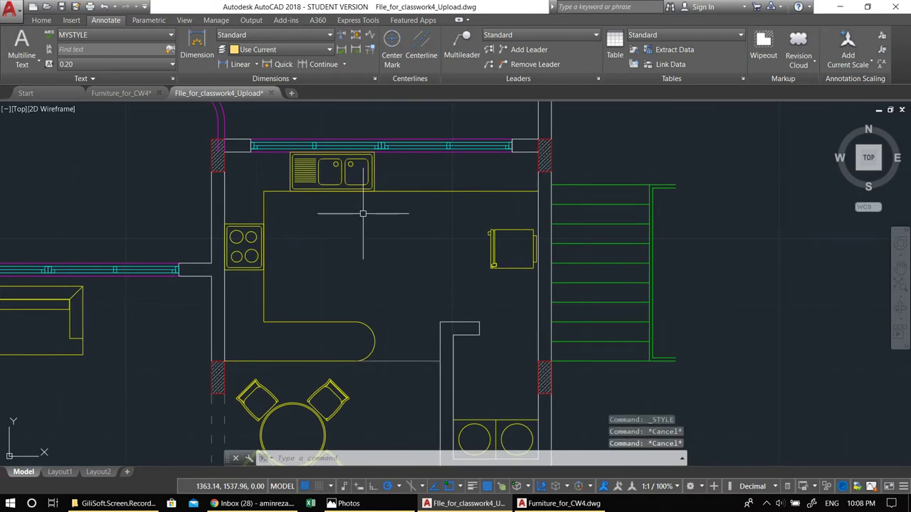
Start a single-line text with zero rotation in the open kitchen floor area, right of the stove.
text(dt)
key(Return)
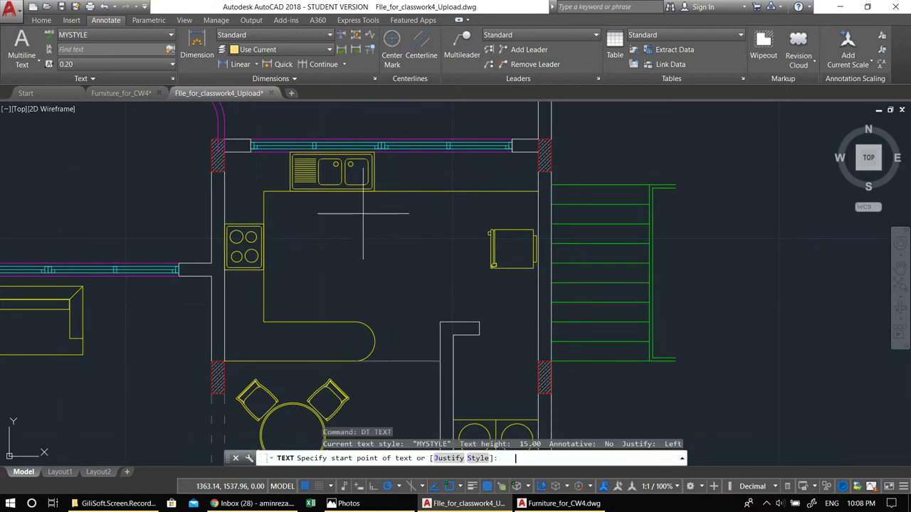
click(318, 270)
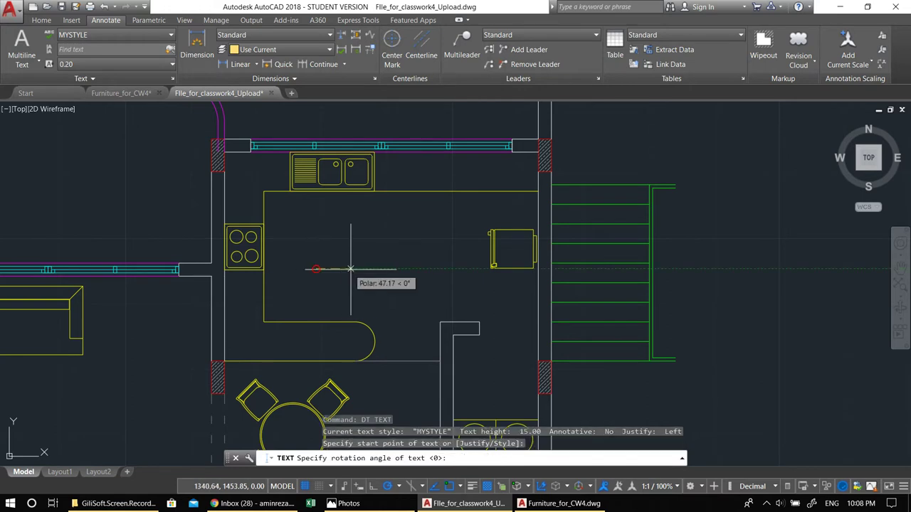
key(Return)
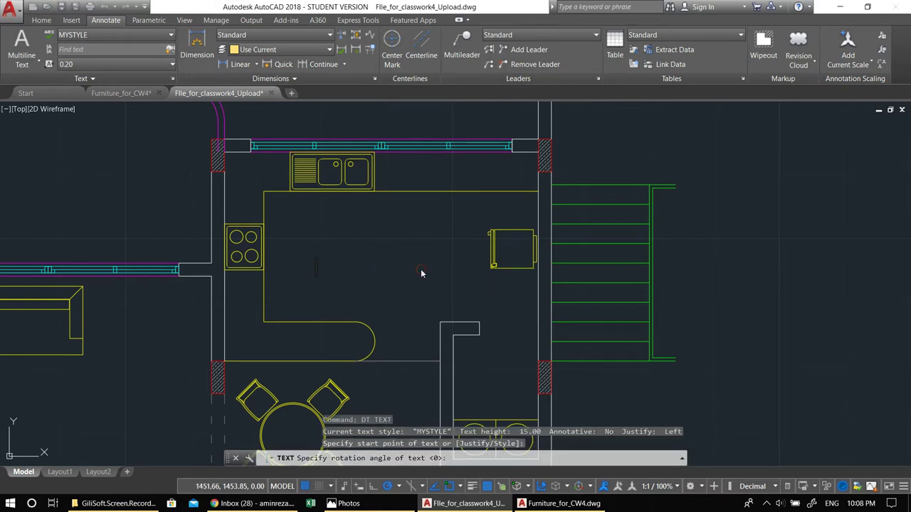
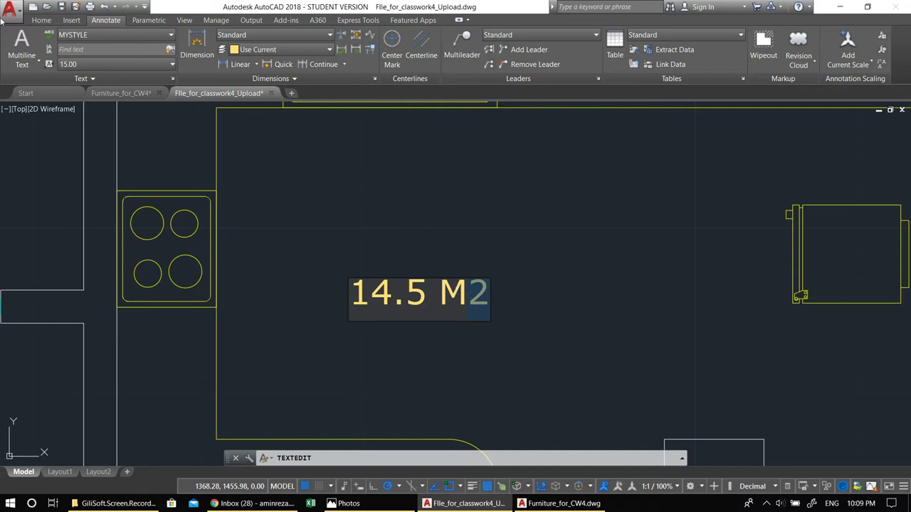
Leave text editing and erase the single-line text "14.5 M2" from the kitchen.
click(320, 157)
key(Escape)
click(462, 313)
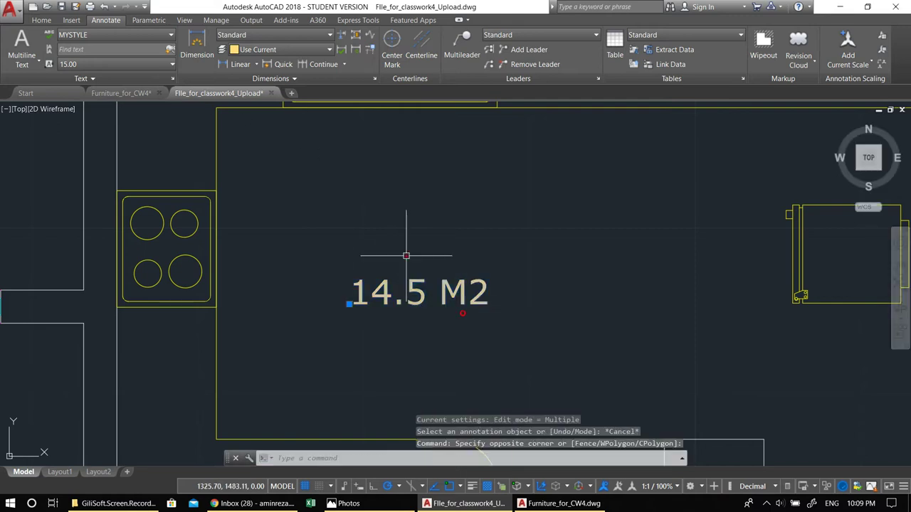
click(406, 257)
text(e)
key(Return)
Add the multiline text "14.5 m2" to the kitchen floor right of the stove, with the 2 set as superscript.
mouse_move(406, 254)
middle_down()
mouse_move(378, 261)
mouse_move(358, 279)
middle_up()
text(t)
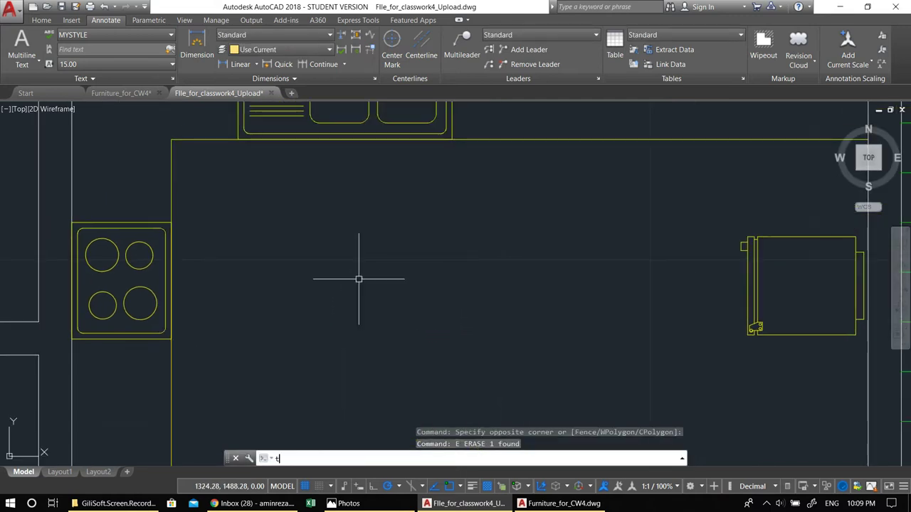
key(Return)
click(342, 247)
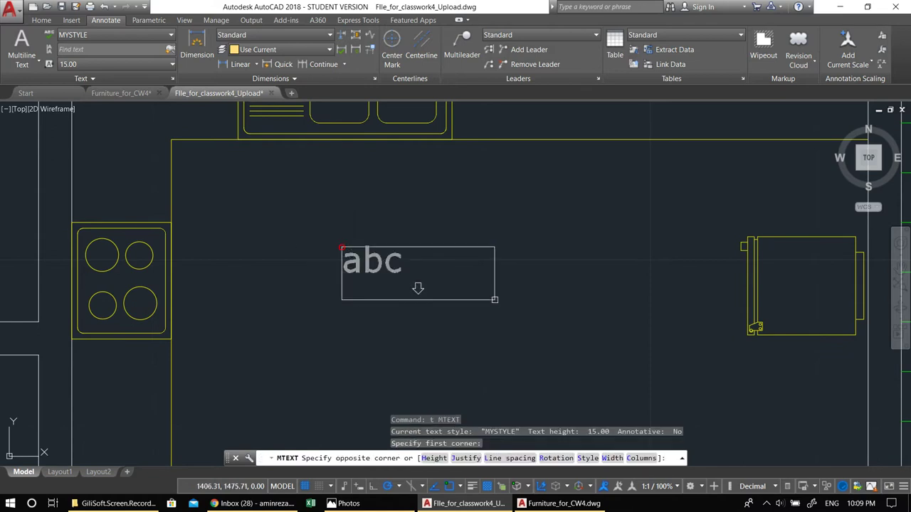
click(550, 305)
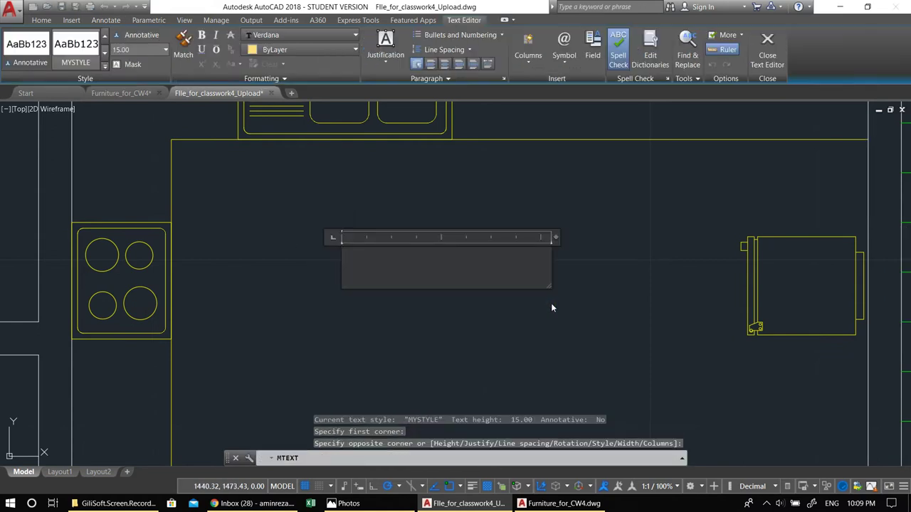
text(14.5)
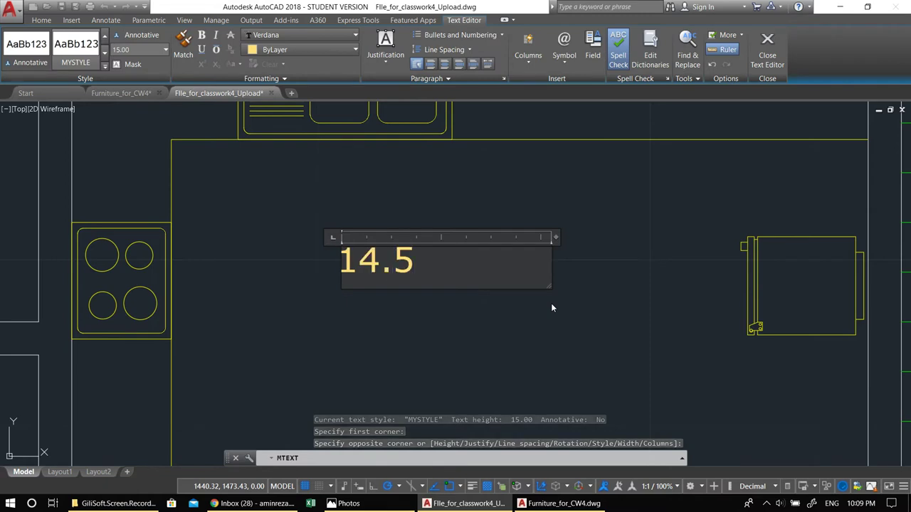
text( m)
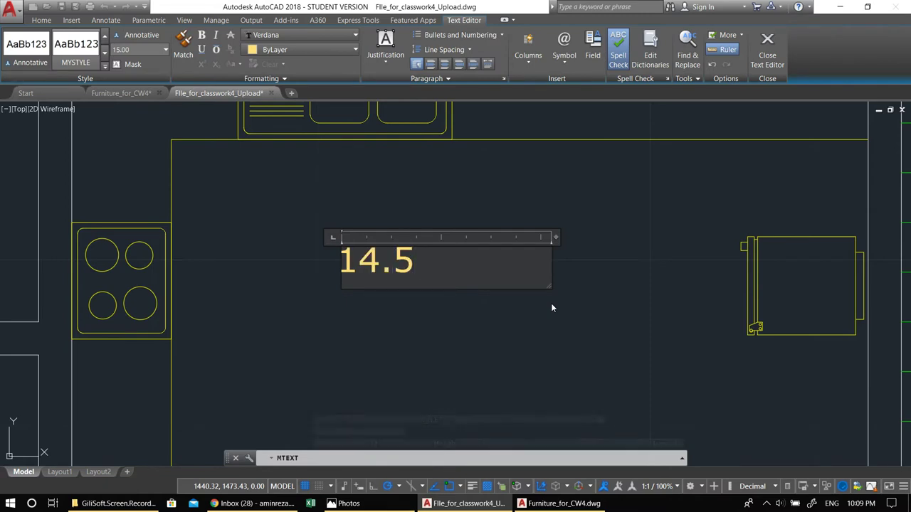
text(2)
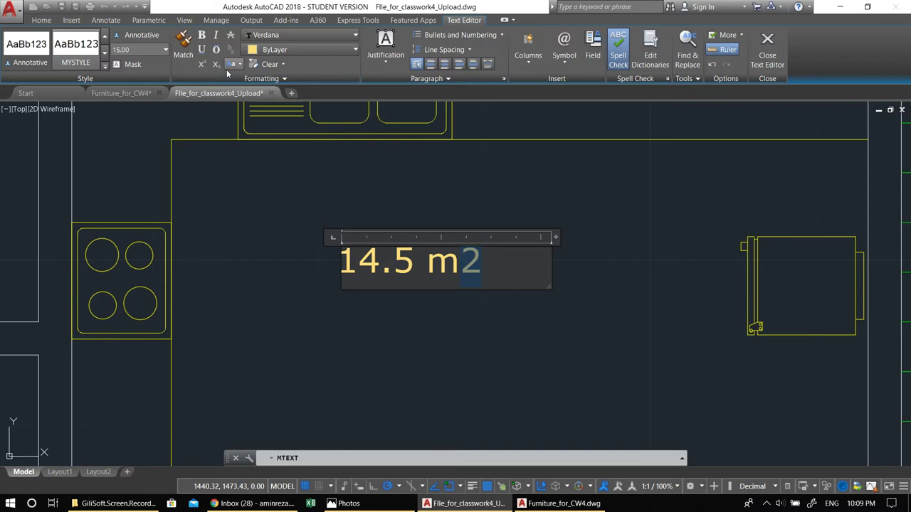
click(203, 65)
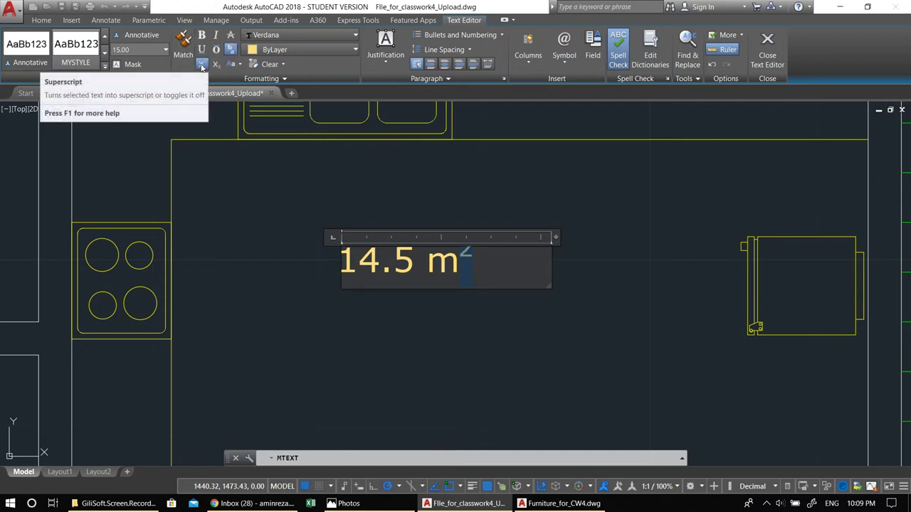
click(280, 195)
Move the 14.5 m² label slightly down and to the right within the open kitchen floor.
scroll(389, 257, down, 3)
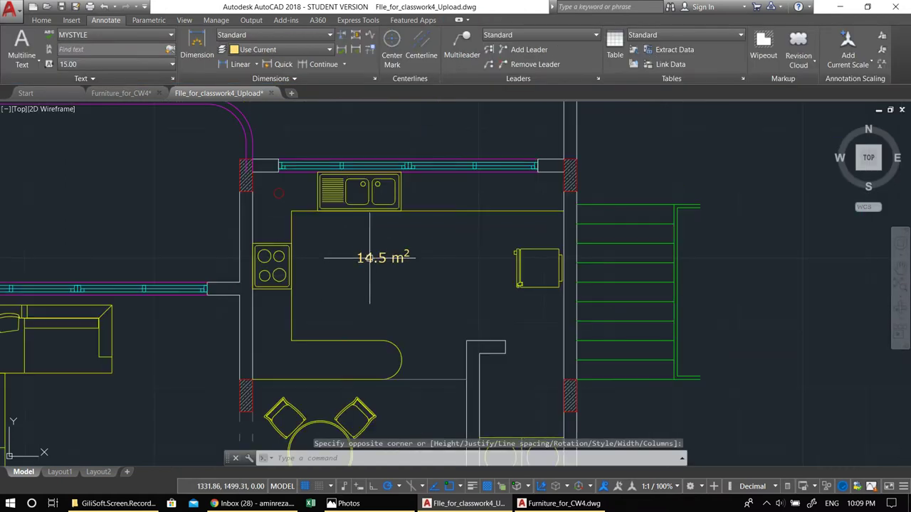
click(389, 258)
middle_drag(367, 278, 376, 280)
text(m)
key(Return)
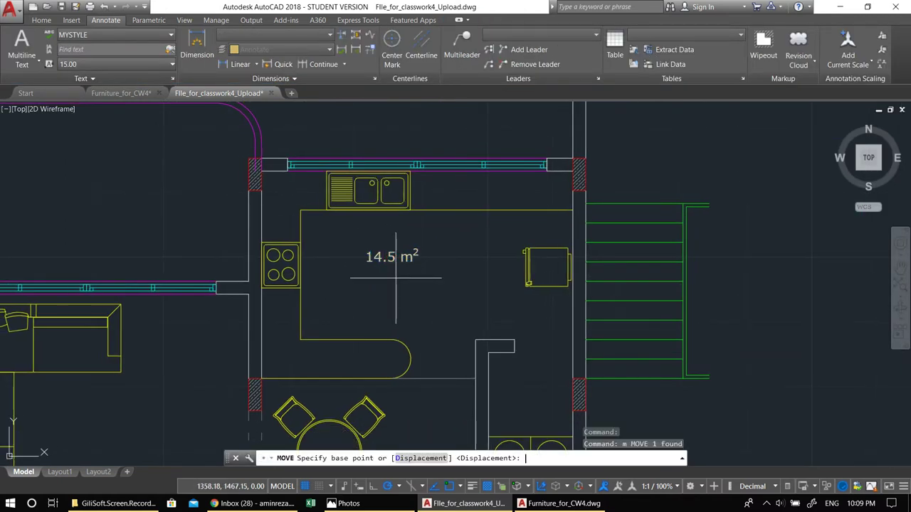
click(368, 262)
scroll(413, 288, up, 2)
click(332, 264)
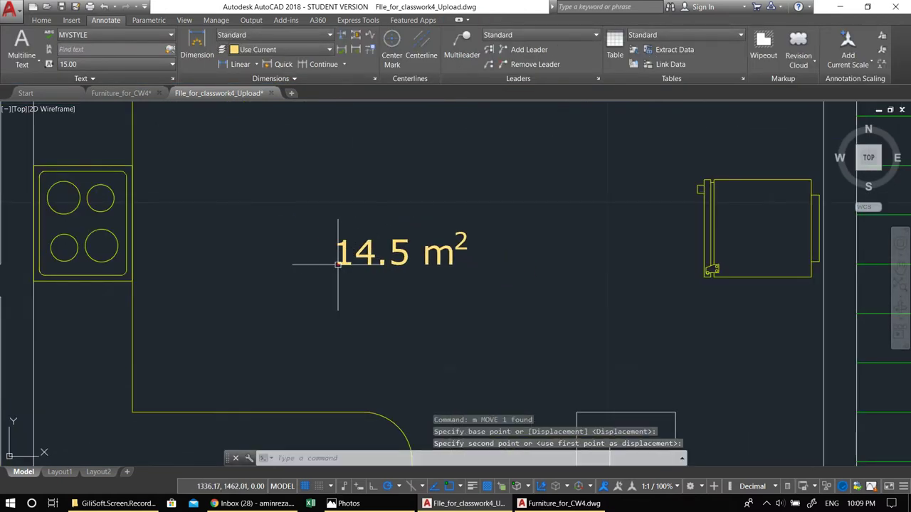
Measure the kitchen's area along its inner wall corners, including the niche with the two round appliances.
scroll(371, 301, down, 2)
mouse_move(372, 302)
middle_down()
mouse_move(466, 309)
mouse_move(488, 320)
middle_up()
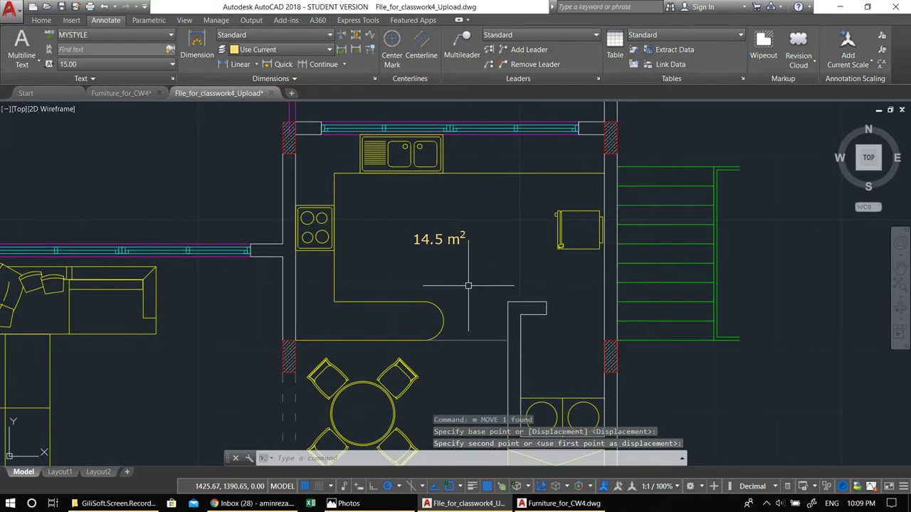
text(a)
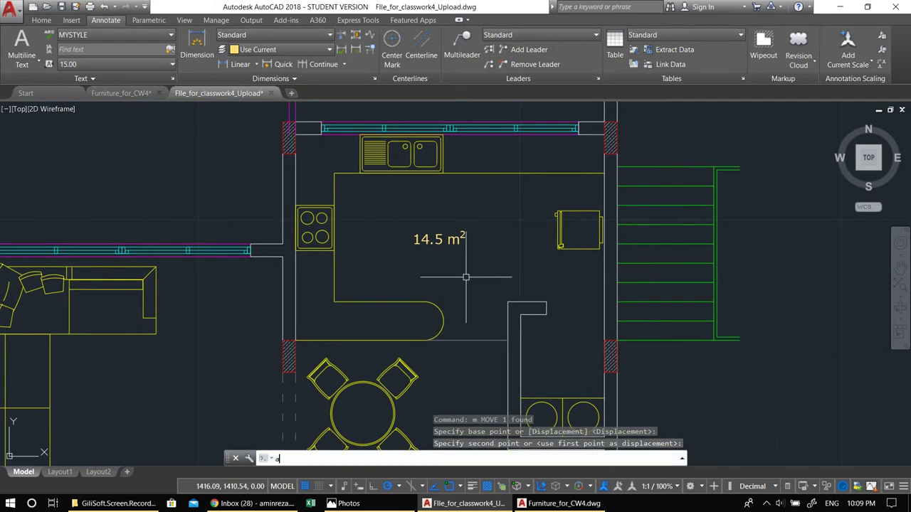
text(rea)
key(Return)
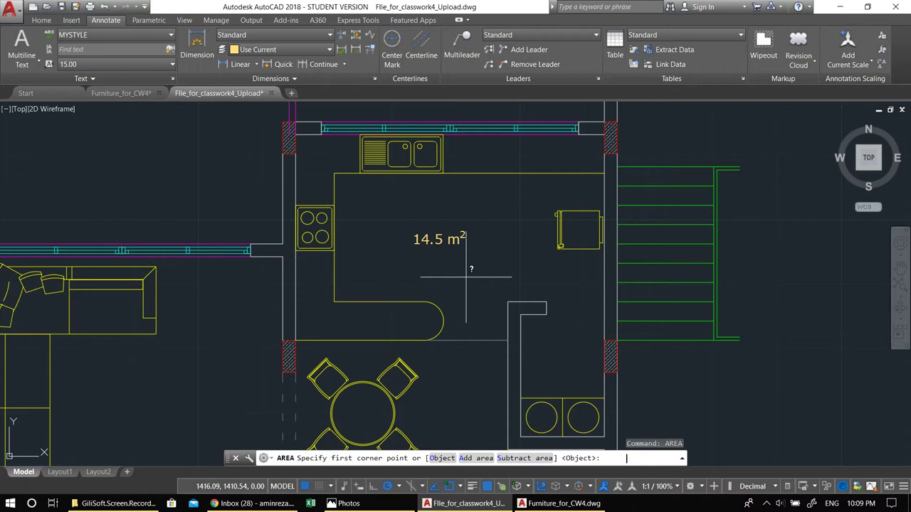
click(507, 340)
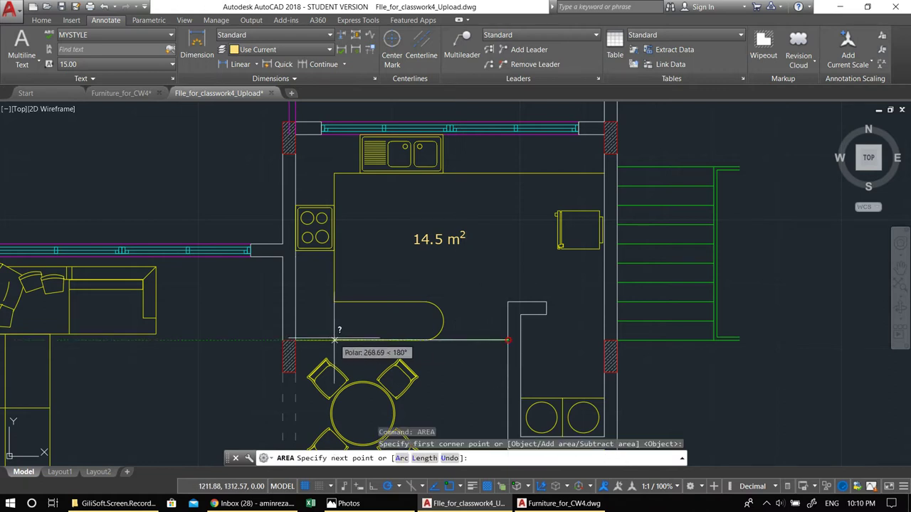
click(296, 340)
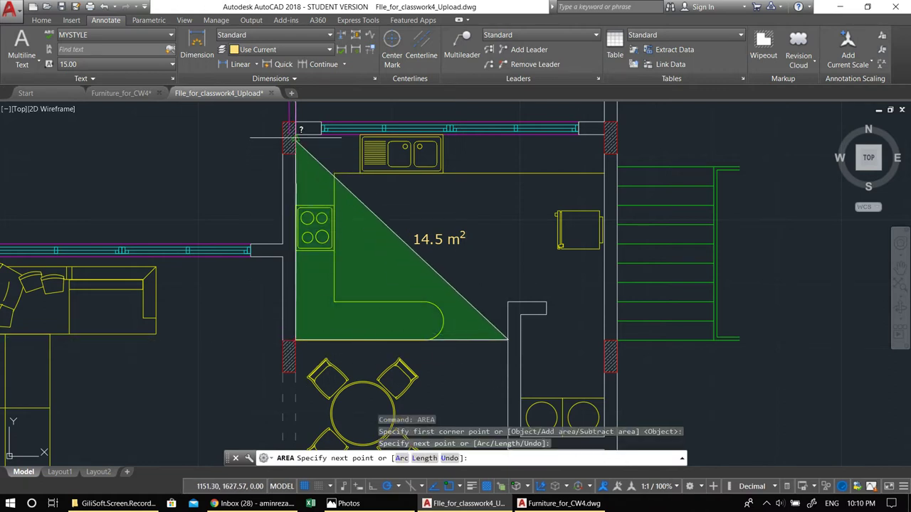
click(296, 132)
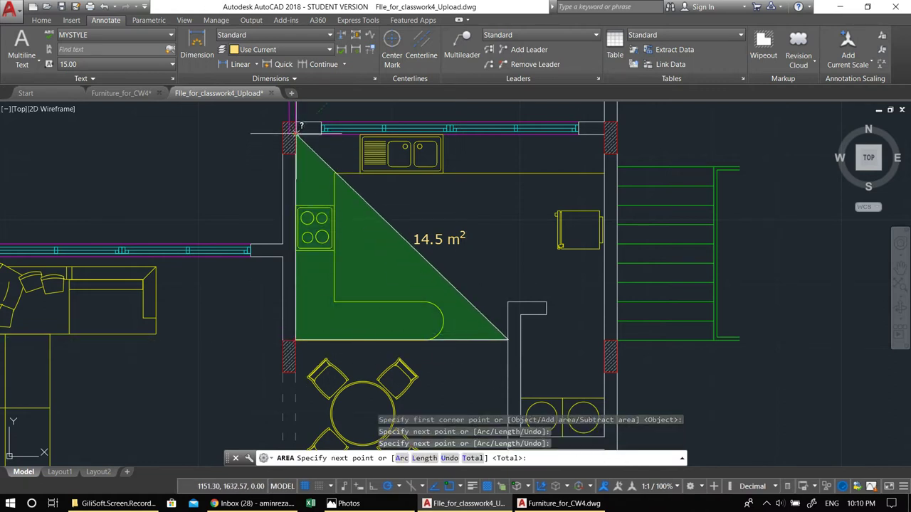
click(605, 136)
middle_drag(591, 389, 546, 284)
scroll(551, 276, up, 2)
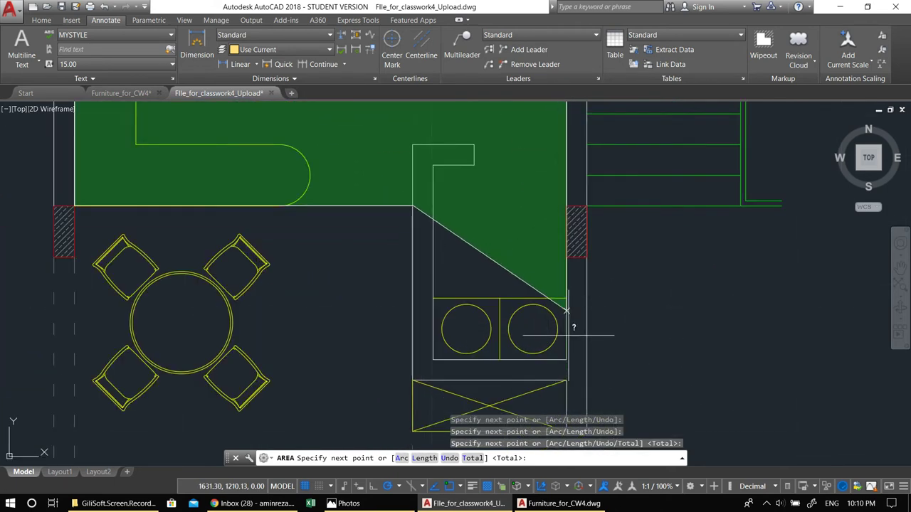
click(567, 360)
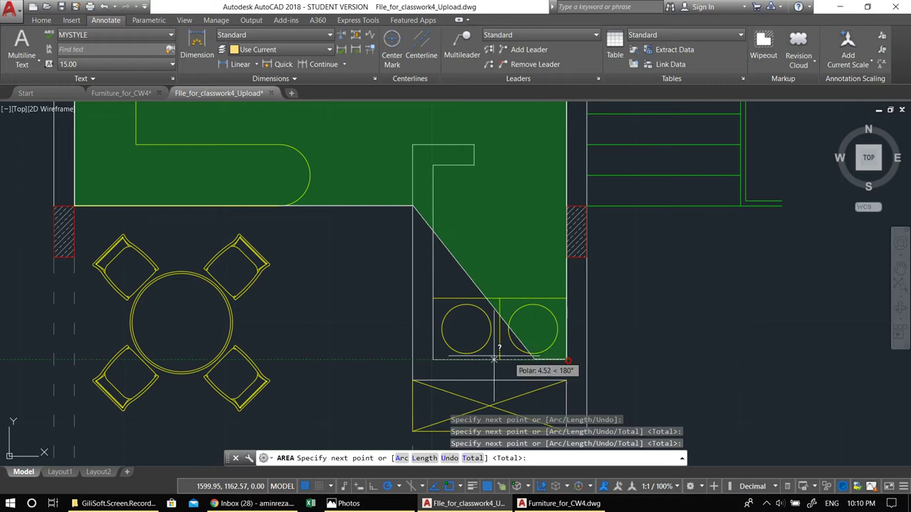
click(433, 358)
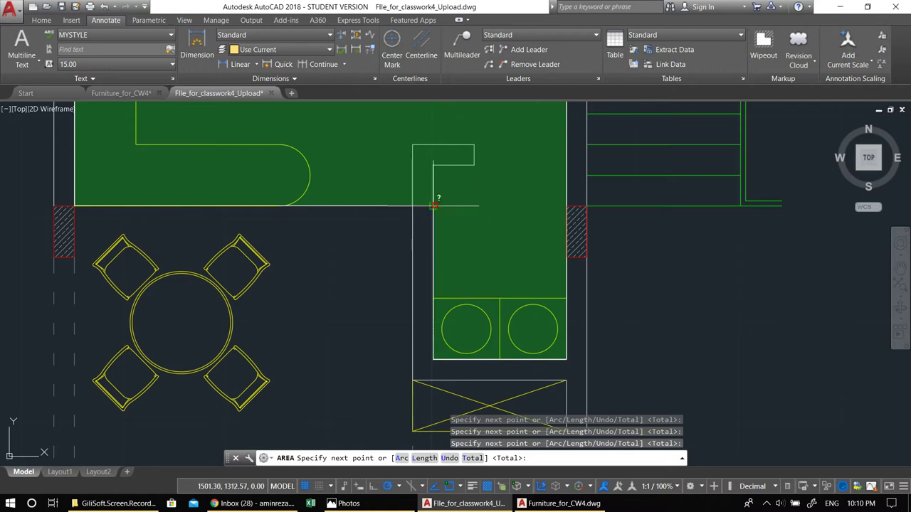
key(Return)
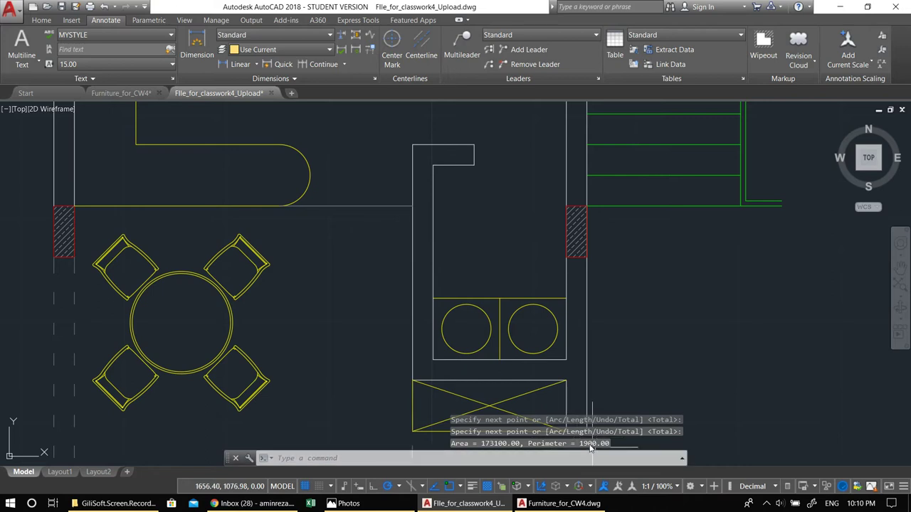
Measure the kitchen's area without the appliance niche, closing the boundary along the top edge of the short partition wall.
scroll(419, 224, down, 2)
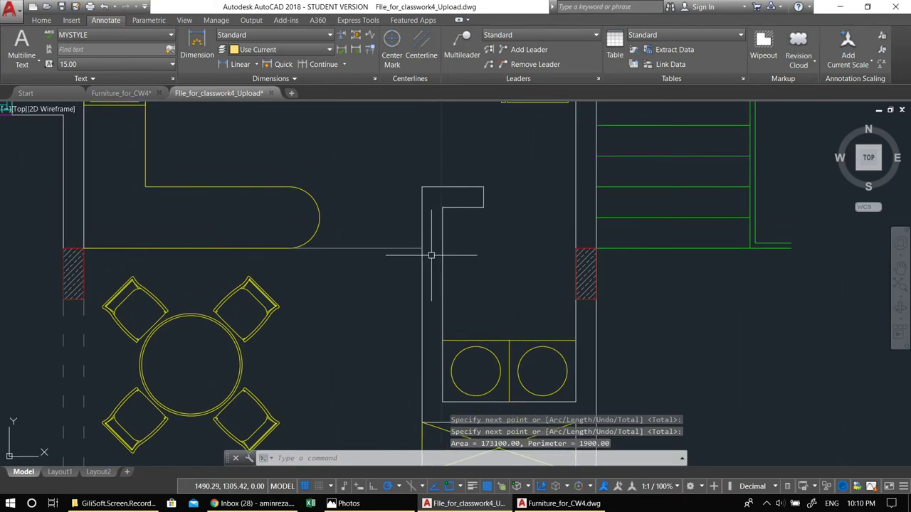
scroll(418, 235, down, 1)
text(are)
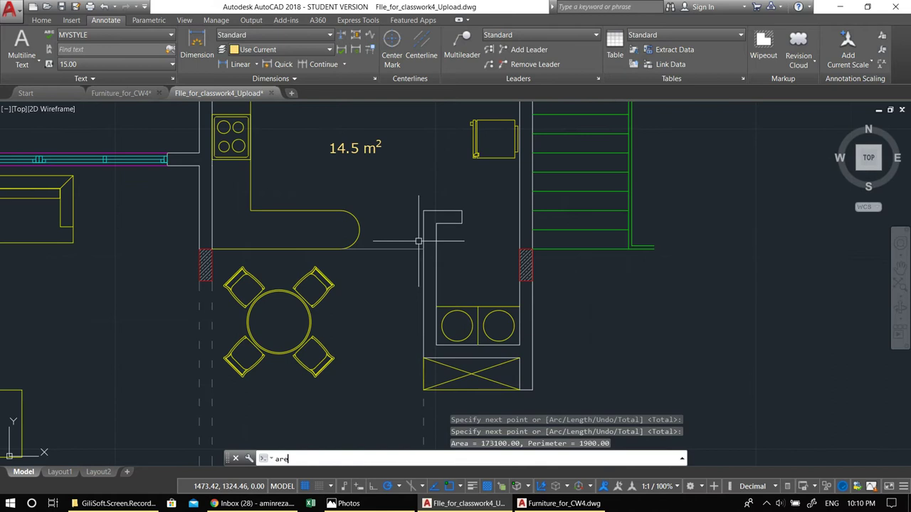
text(a)
key(Return)
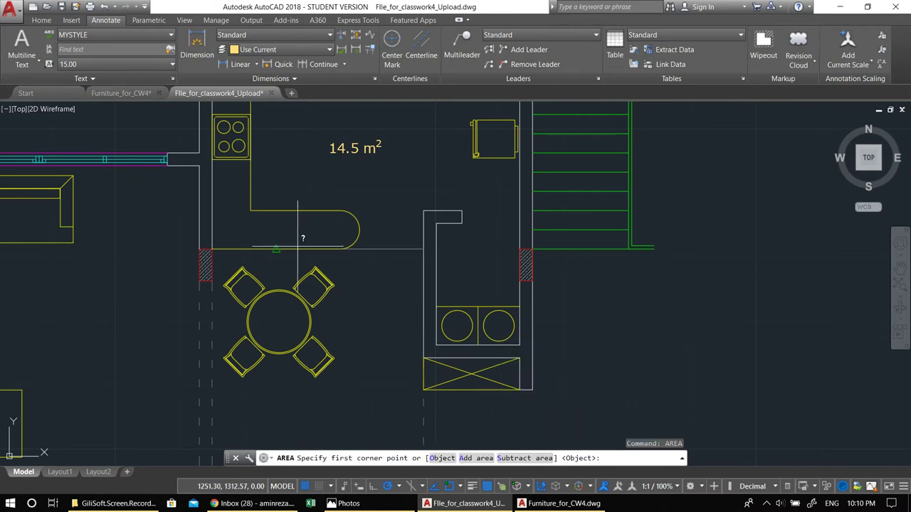
click(422, 250)
click(212, 249)
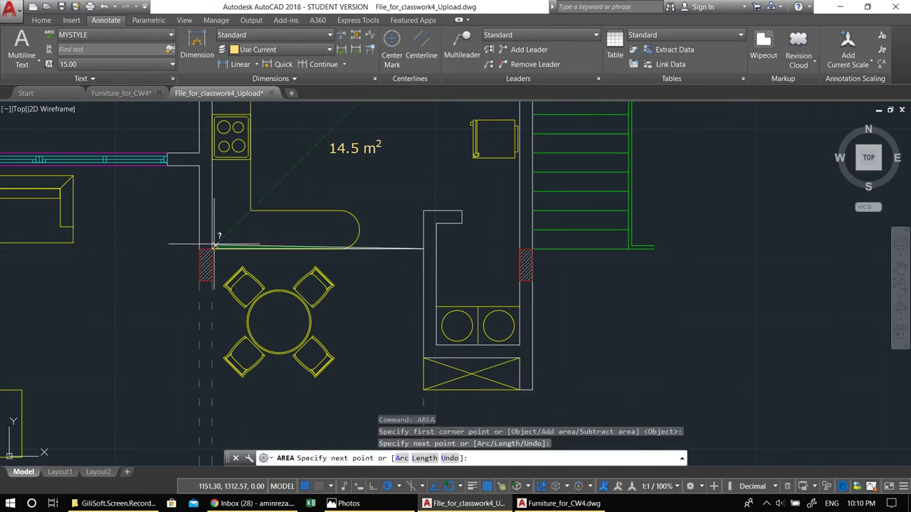
middle_drag(222, 182, 214, 248)
middle_drag(200, 165, 193, 208)
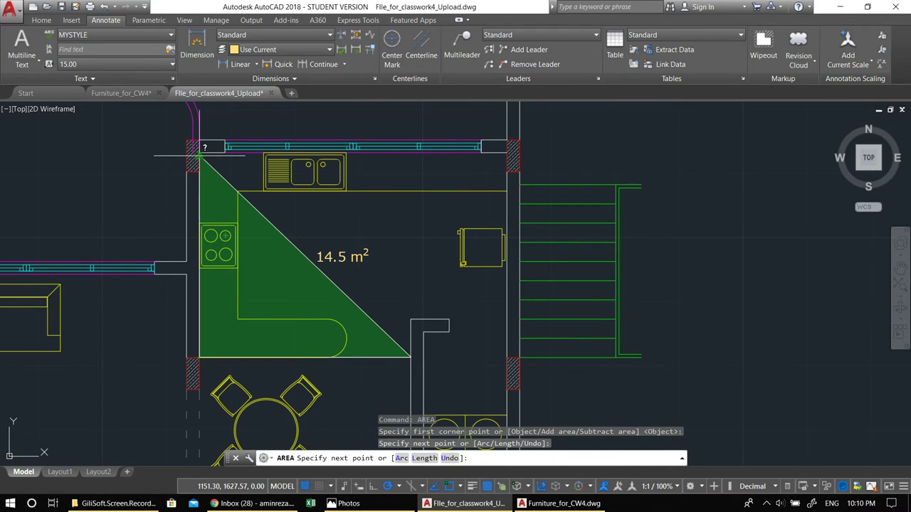
click(199, 153)
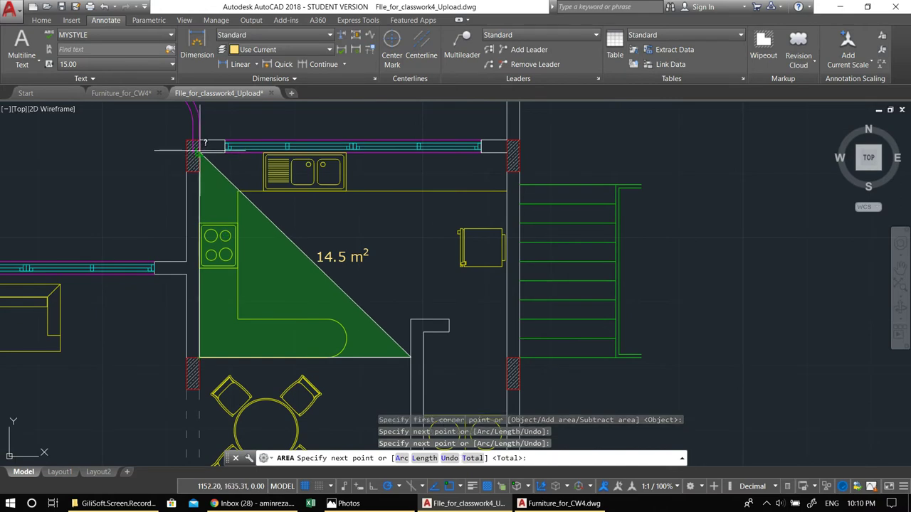
click(506, 151)
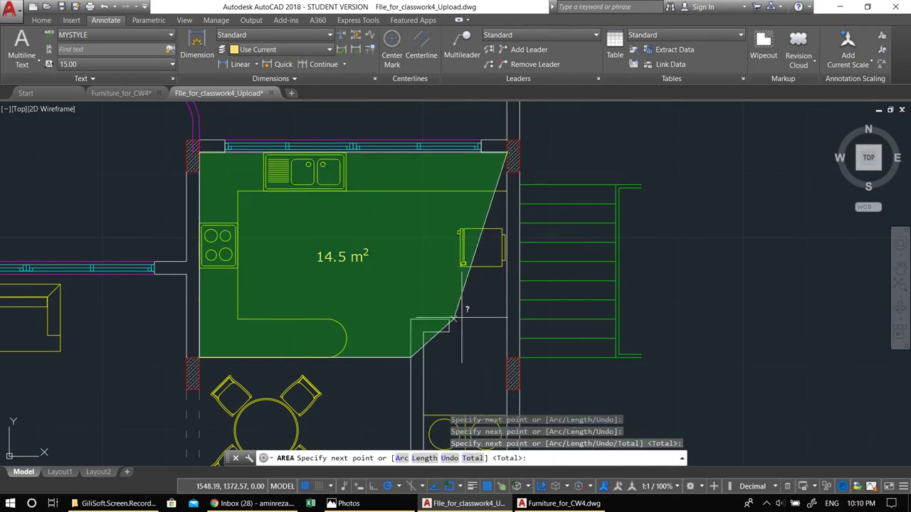
click(507, 318)
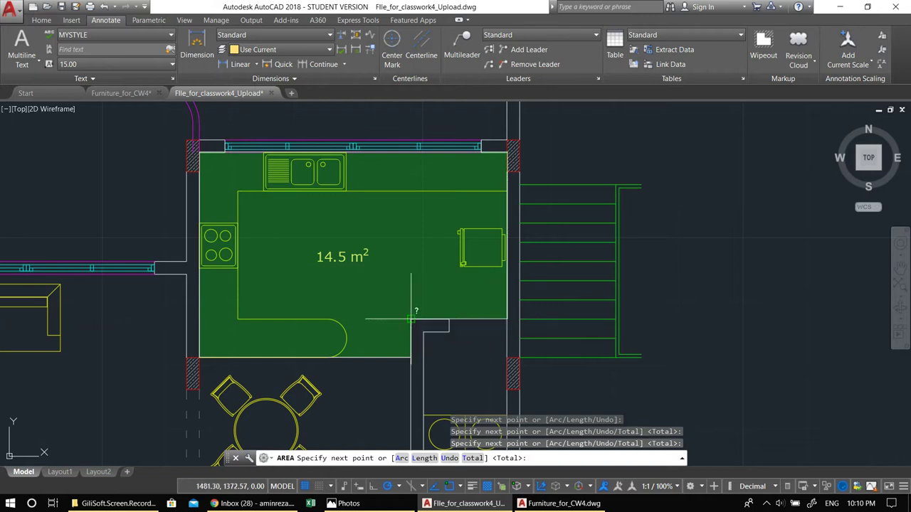
click(410, 318)
key(Return)
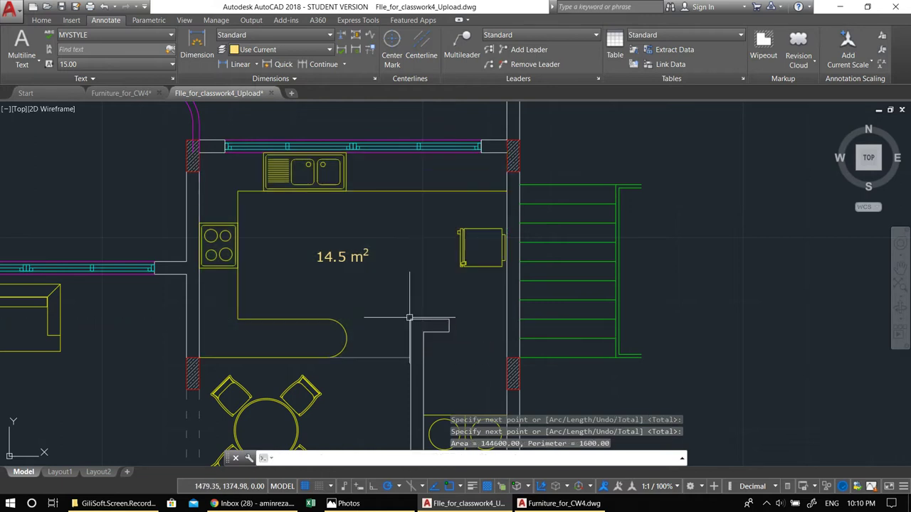
Measure the living room's area along its four inner corners, closing the open side at the dashed line beside the dining area.
scroll(385, 292, down, 1)
middle_drag(385, 293, 447, 215)
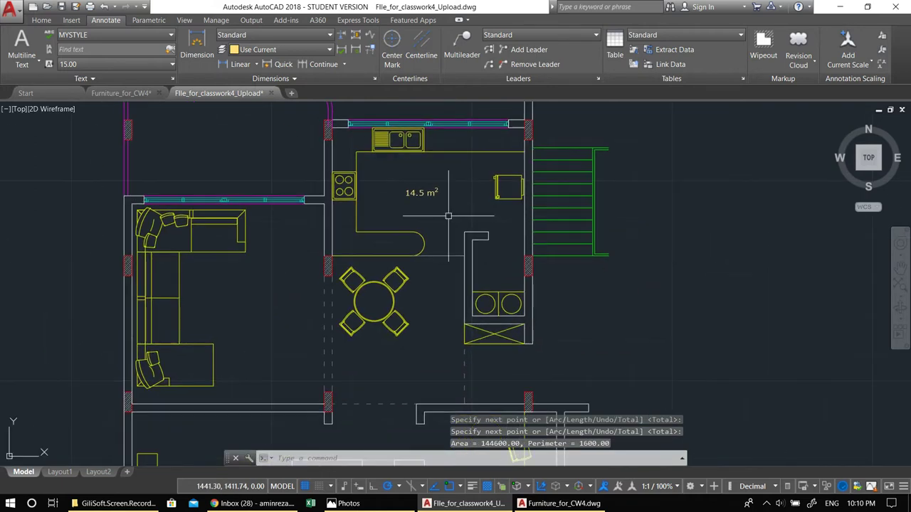
key(Escape)
key(Escape)
middle_drag(417, 244, 434, 225)
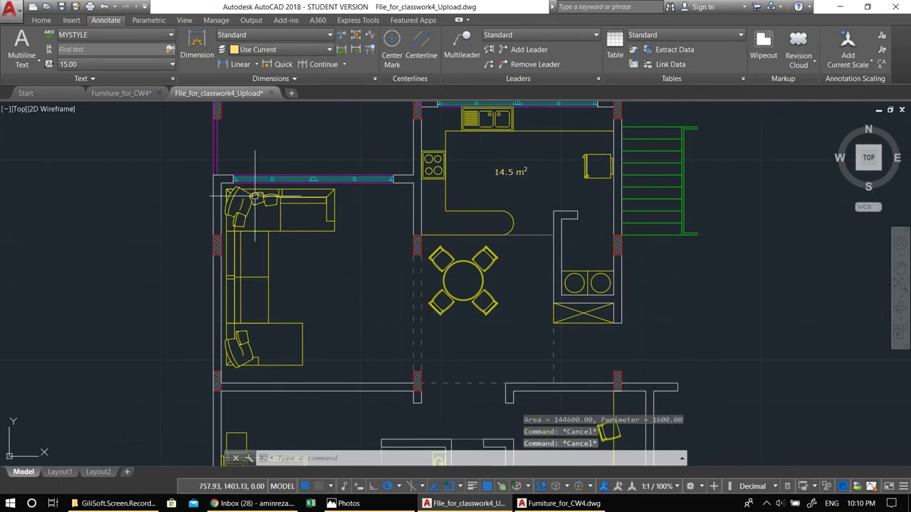
scroll(214, 182, up, 2)
key(Return)
click(210, 178)
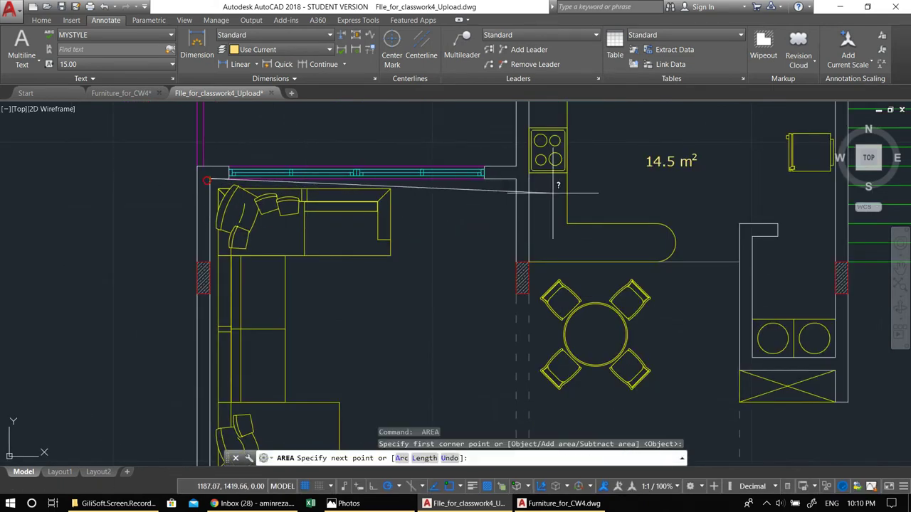
click(516, 178)
middle_drag(526, 327, 517, 179)
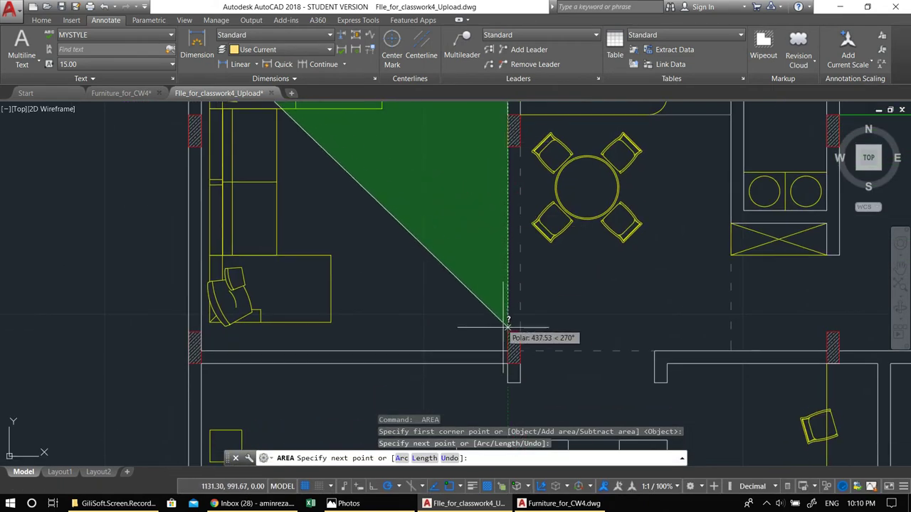
click(508, 350)
click(508, 350)
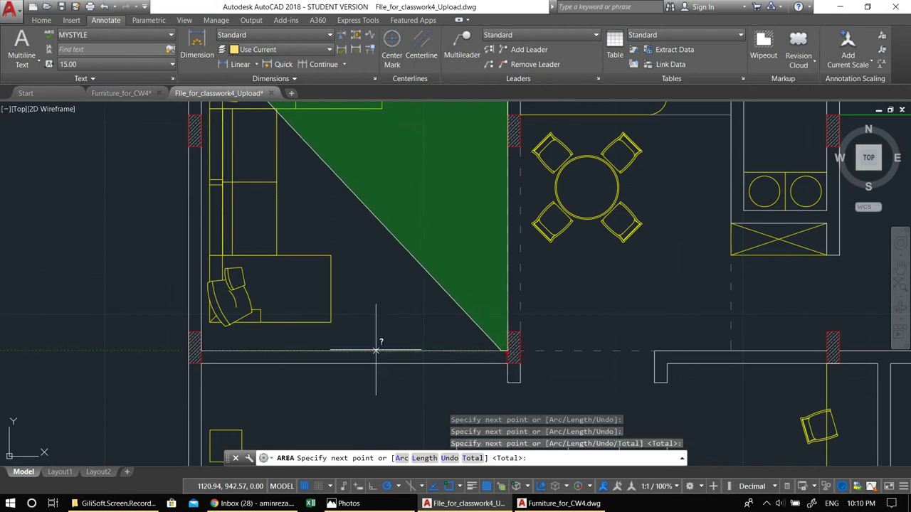
click(200, 350)
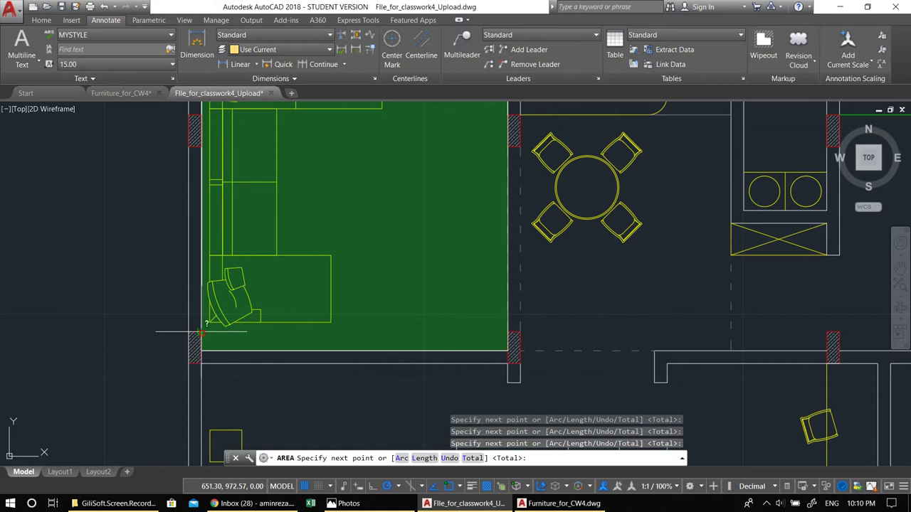
key(Return)
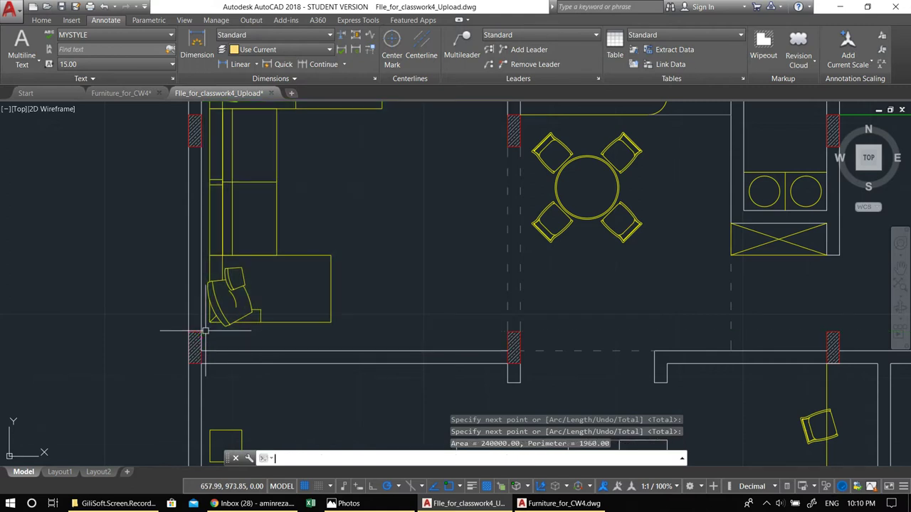
Copy the kitchen's 14.5 m² label onto the open living room floor beside the corner sofa.
scroll(205, 331, down, 5)
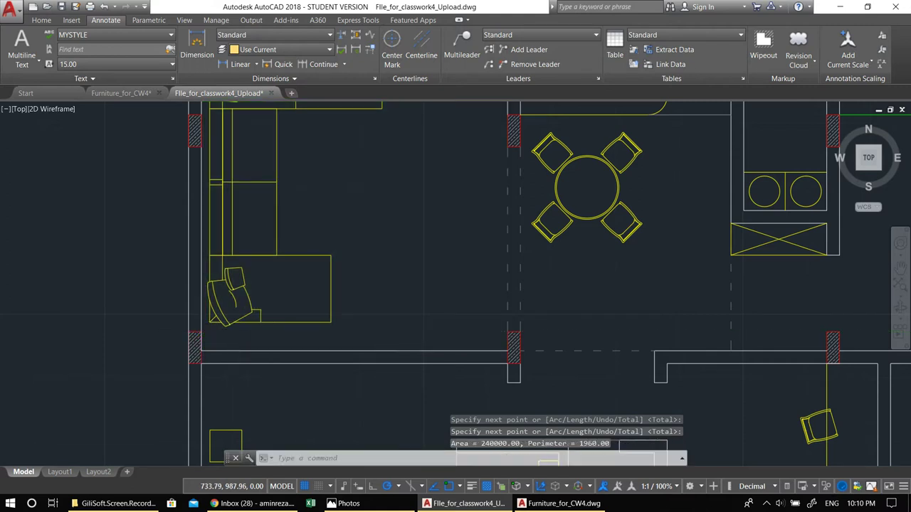
key(Escape)
key(Escape)
scroll(453, 206, up, 2)
click(455, 218)
click(453, 208)
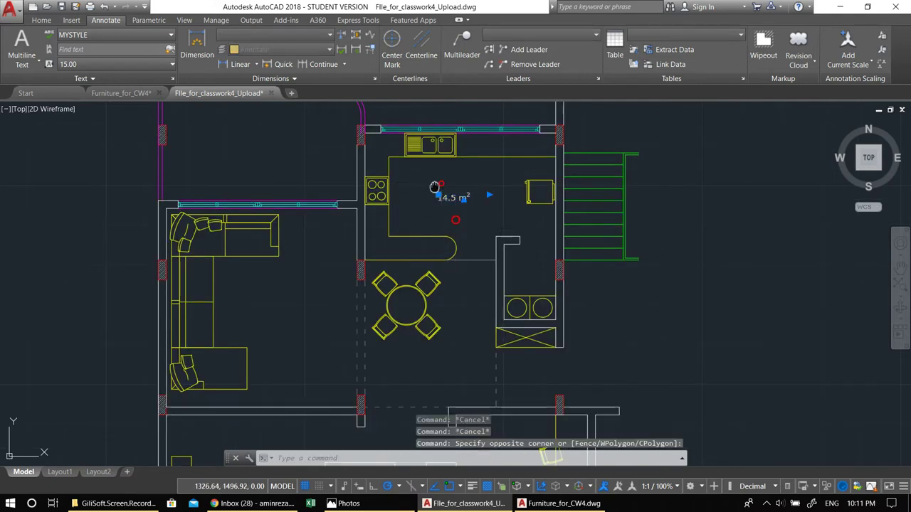
middle_drag(413, 240, 463, 248)
text(c)
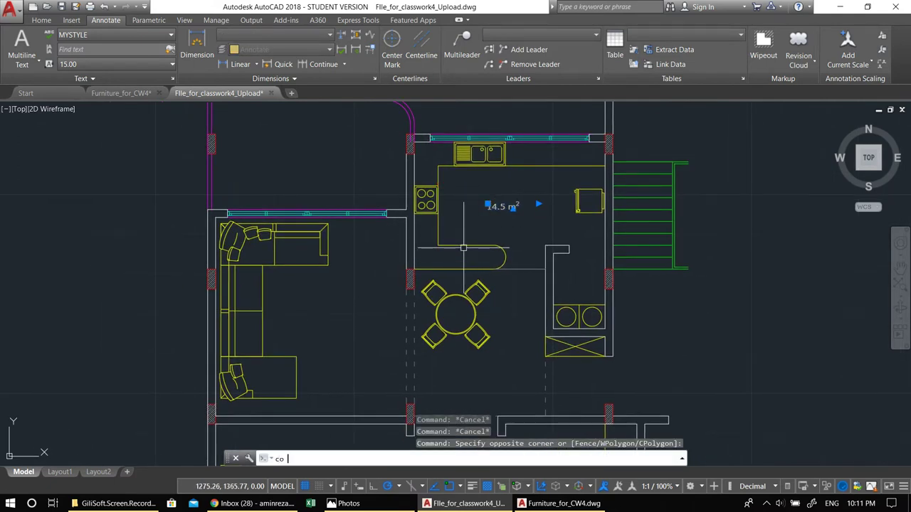
text(o)
key(Return)
click(488, 206)
scroll(349, 306, up, 2)
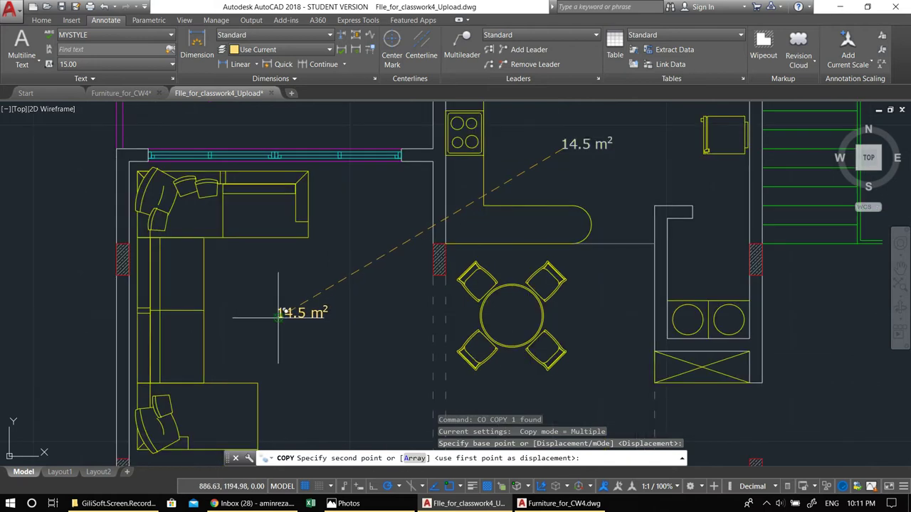
click(284, 313)
key(Escape)
Change the living room label's text to 24.0 m².
double_click(284, 314)
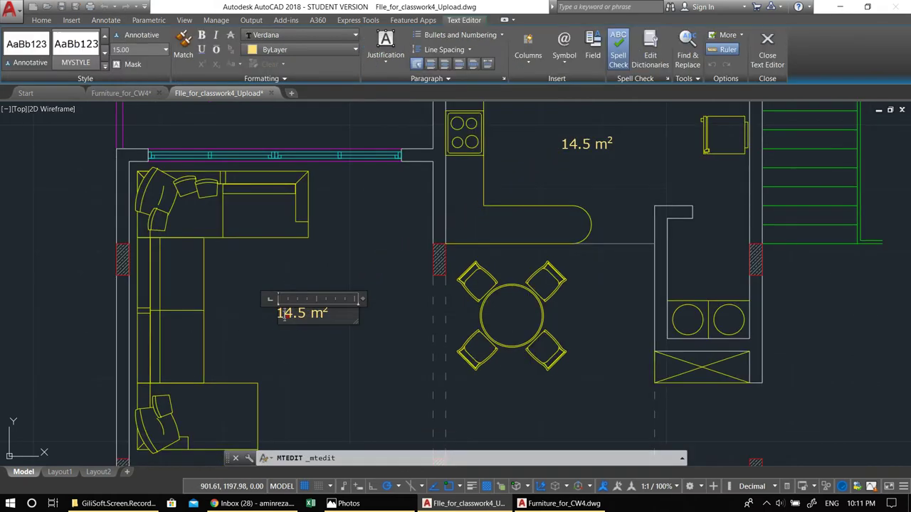
click(261, 281)
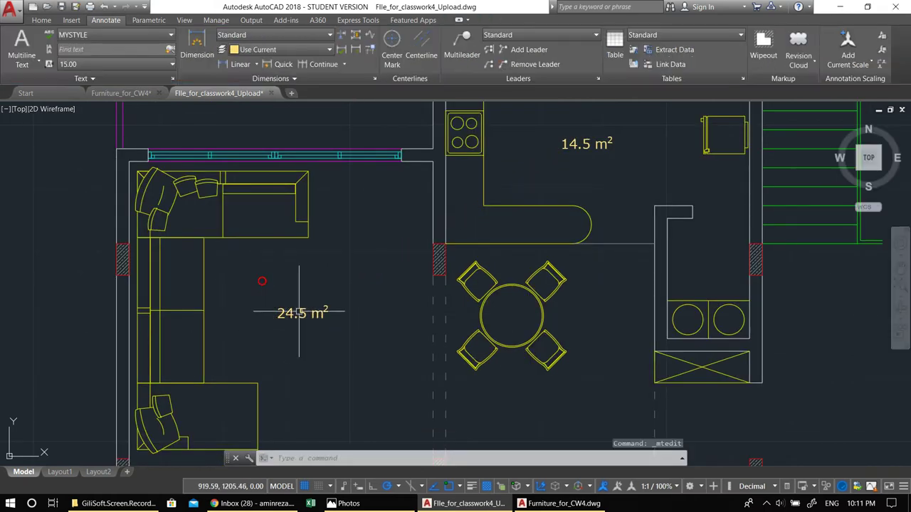
double_click(301, 315)
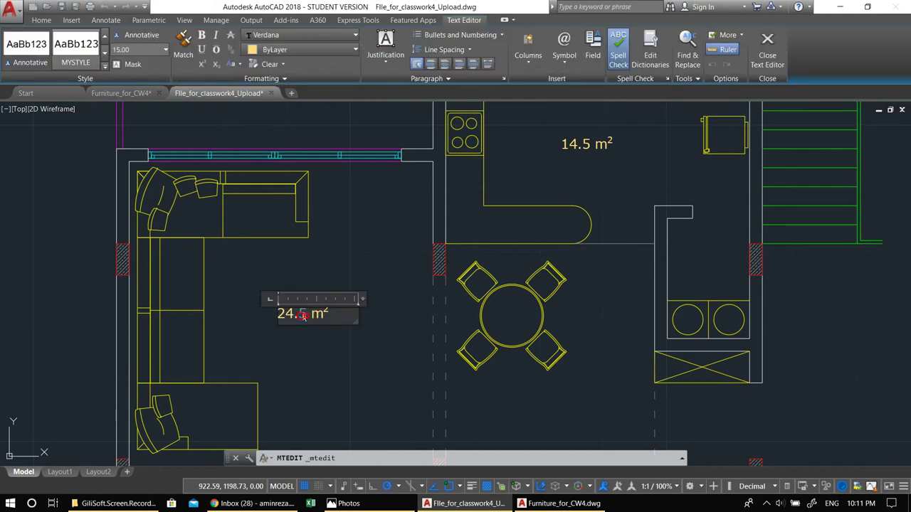
click(273, 278)
scroll(286, 298, down, 1)
key(Escape)
Copy the living room's 24.0 m² label straight down into the double bedroom, above the bed's foot end.
click(291, 305)
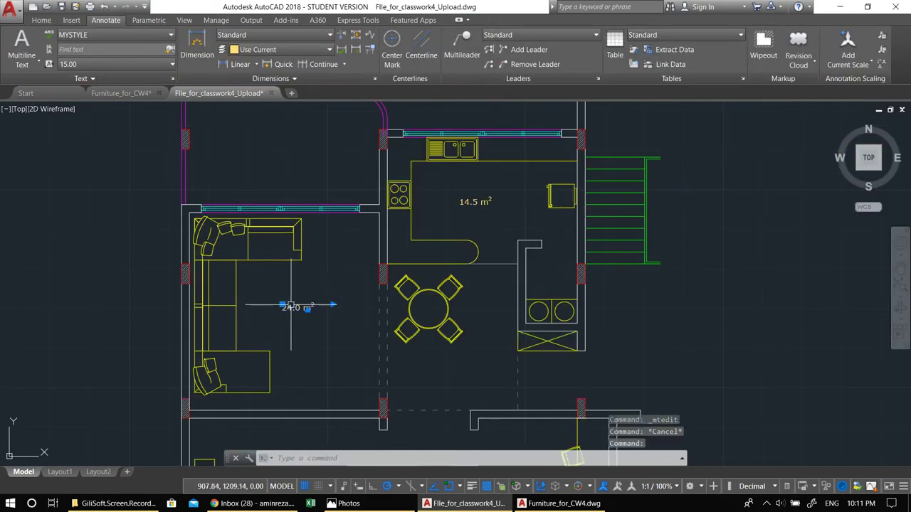
middle_drag(305, 327, 325, 279)
text(ci)
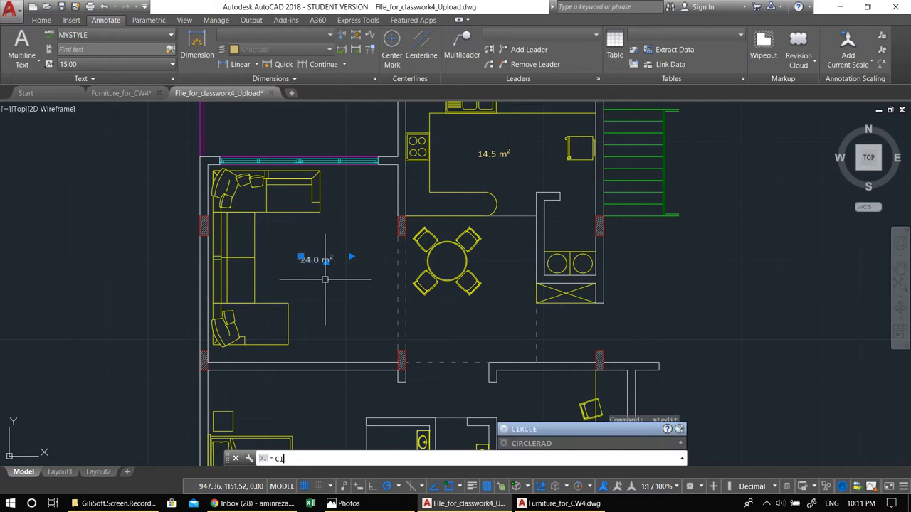
key(Return)
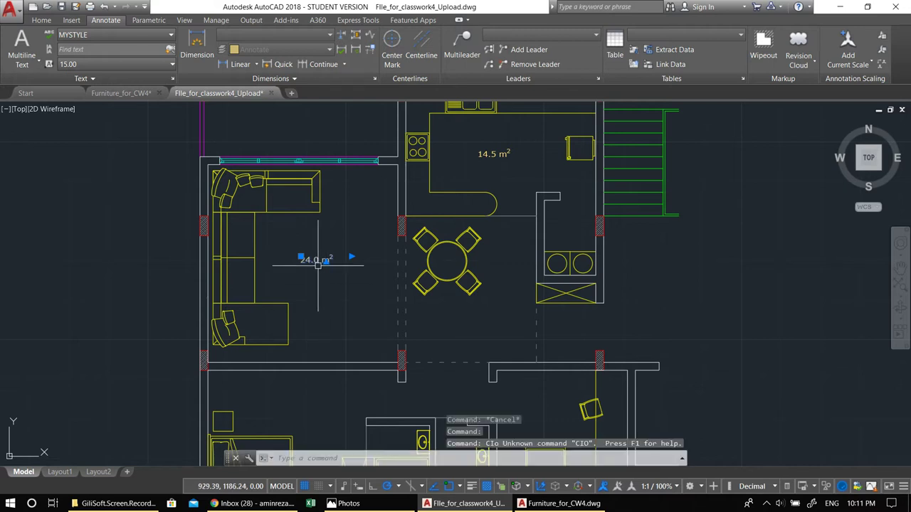
text(co)
key(Return)
click(318, 270)
middle_drag(315, 315, 344, 144)
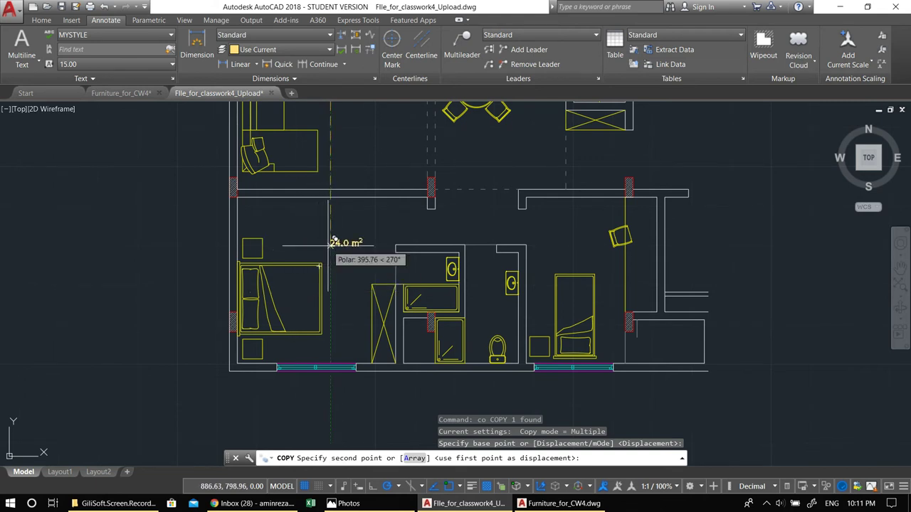
click(328, 246)
key(Escape)
Copy the double bedroom's area label into the single bedroom, above the bed.
click(349, 247)
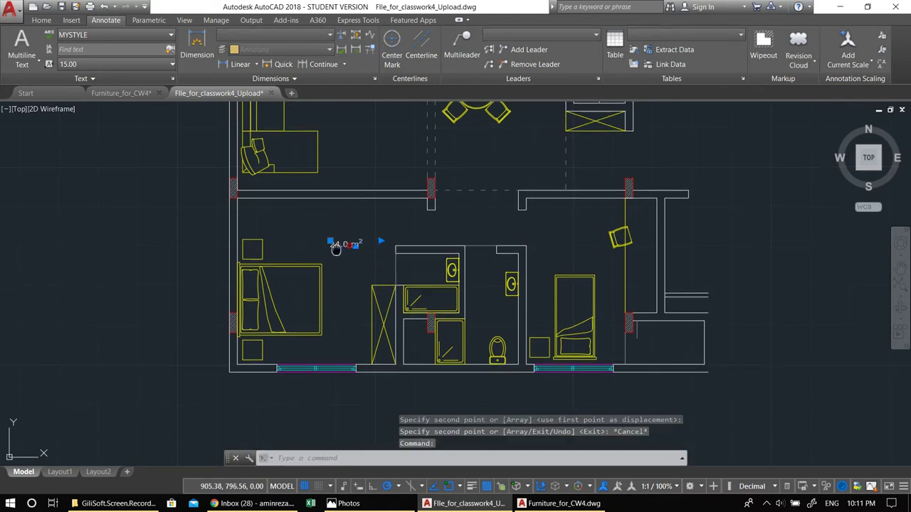
middle_drag(338, 246, 327, 266)
text(co)
key(Return)
click(327, 264)
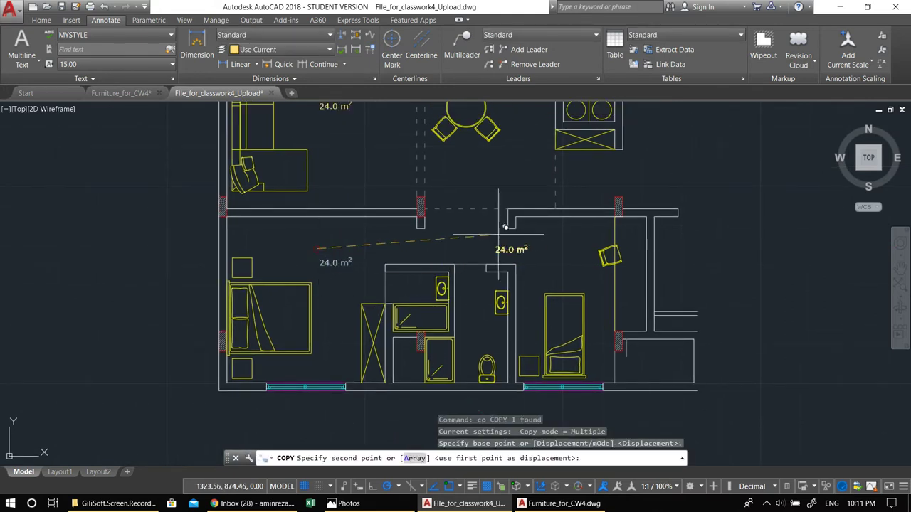
click(542, 249)
key(Return)
Change the double bedroom label's text to 17.5 m².
click(328, 265)
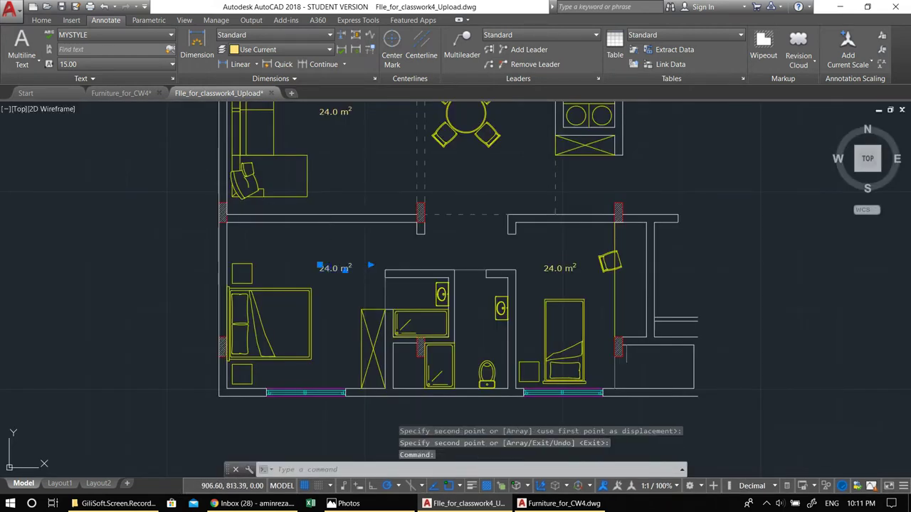
double_click(328, 268)
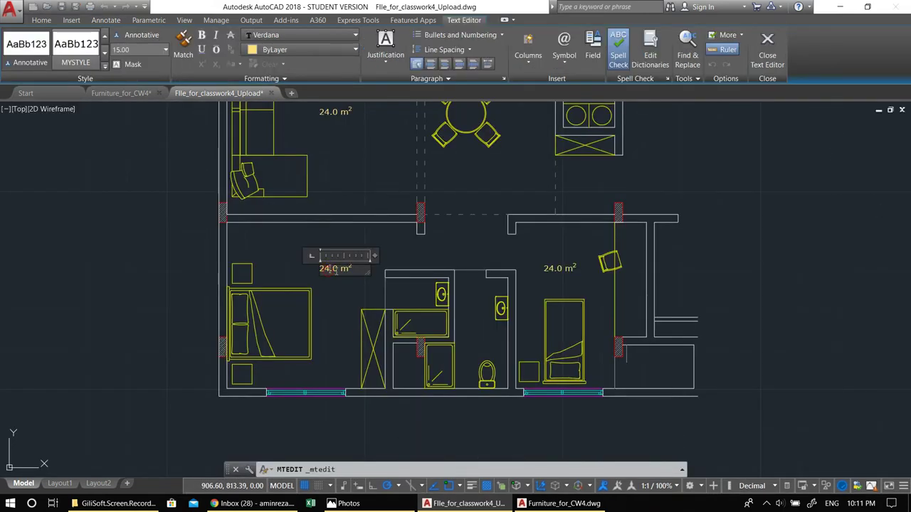
text(17.5)
click(541, 267)
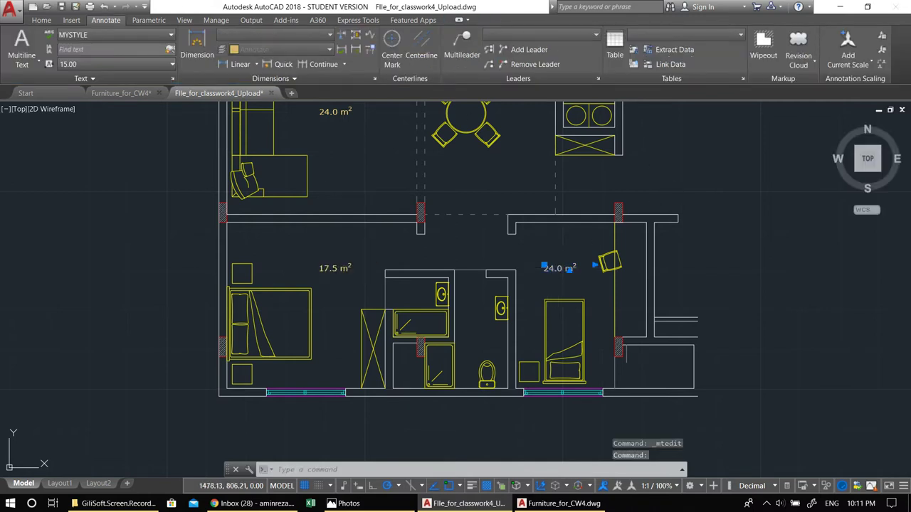
Change the single bedroom label's text to 17.8 m², keeping it on one line.
double_click(550, 268)
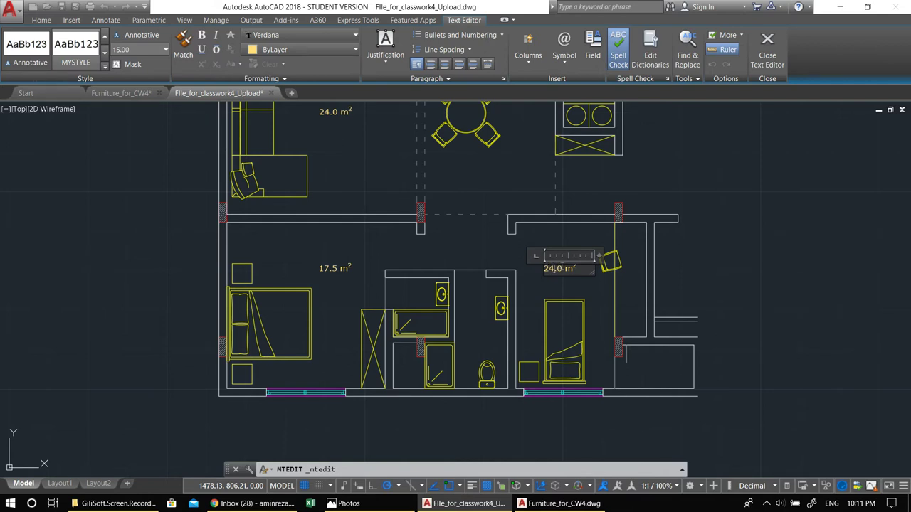
text(17.8)
key(Return)
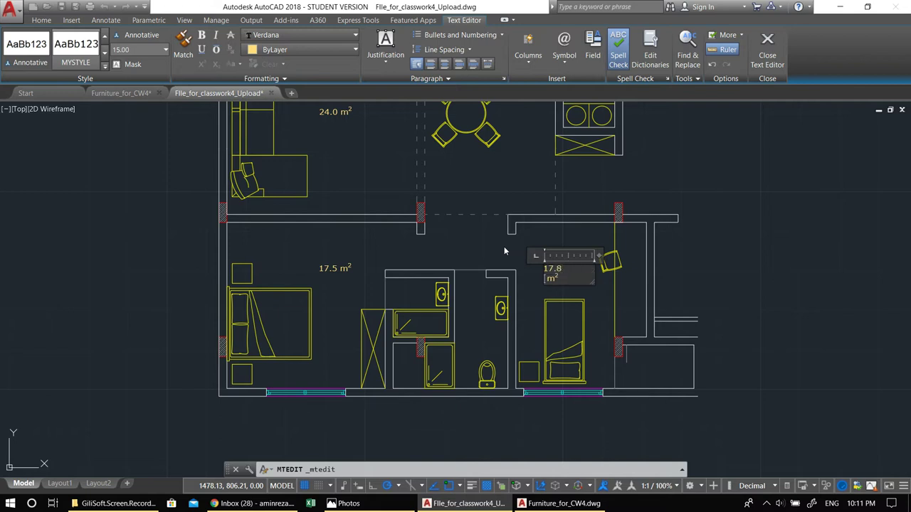
key(BackSpace)
click(513, 251)
Copy the single bedroom's 17.8 m² label into the bathroom, onto the floor above the toilet.
mouse_move(552, 270)
middle_down()
mouse_move(625, 309)
mouse_move(614, 341)
mouse_move(608, 283)
middle_up()
click(626, 307)
text(co)
key(Return)
click(615, 331)
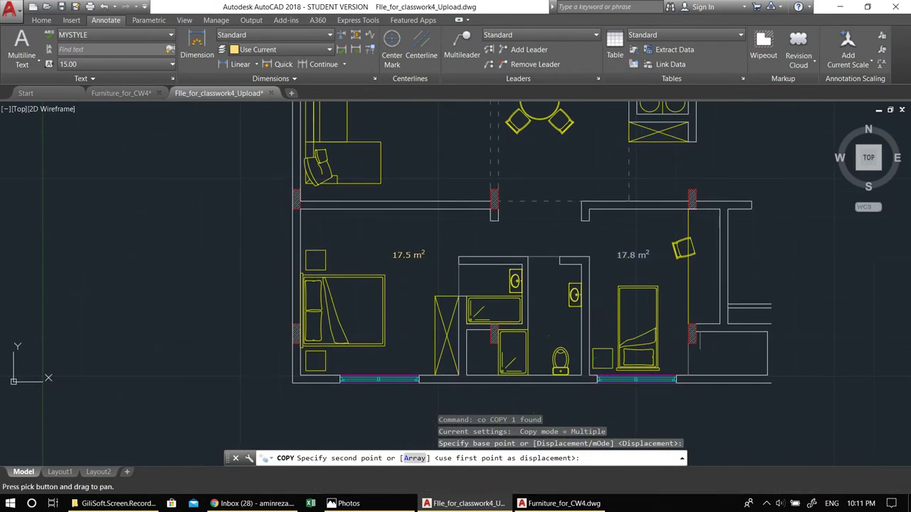
scroll(561, 326, up, 4)
click(537, 324)
key(Escape)
double_click(540, 323)
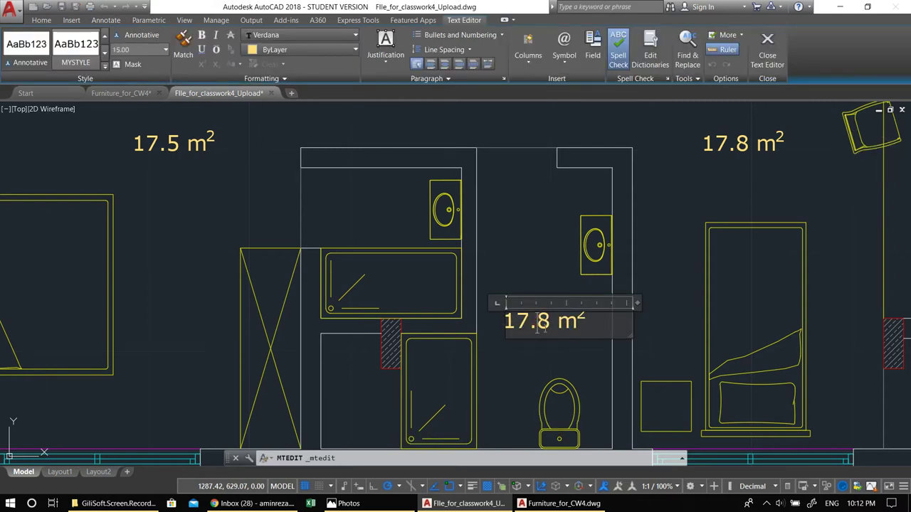
key(Escape)
key(Escape)
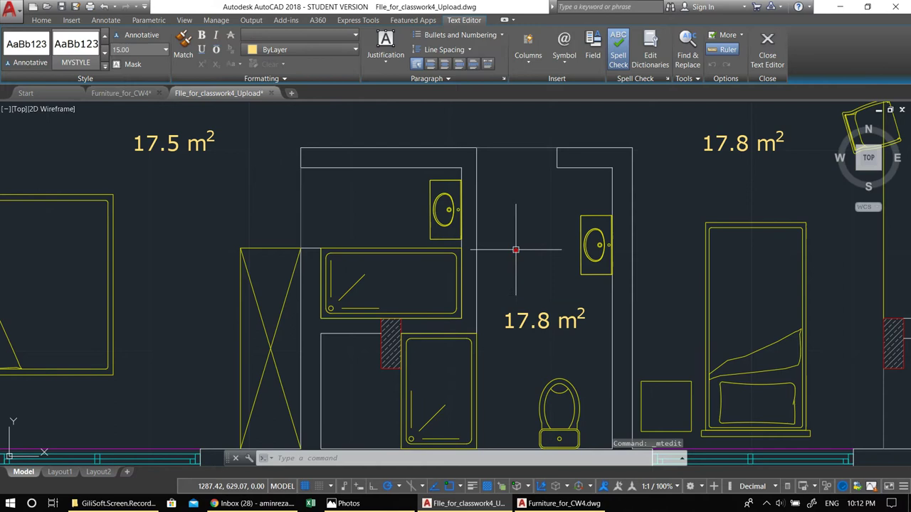
Measure the area of the bathroom with the toilet along its inner wall corners, including the door opening and the shower recess.
scroll(515, 259, down, 2)
text(area)
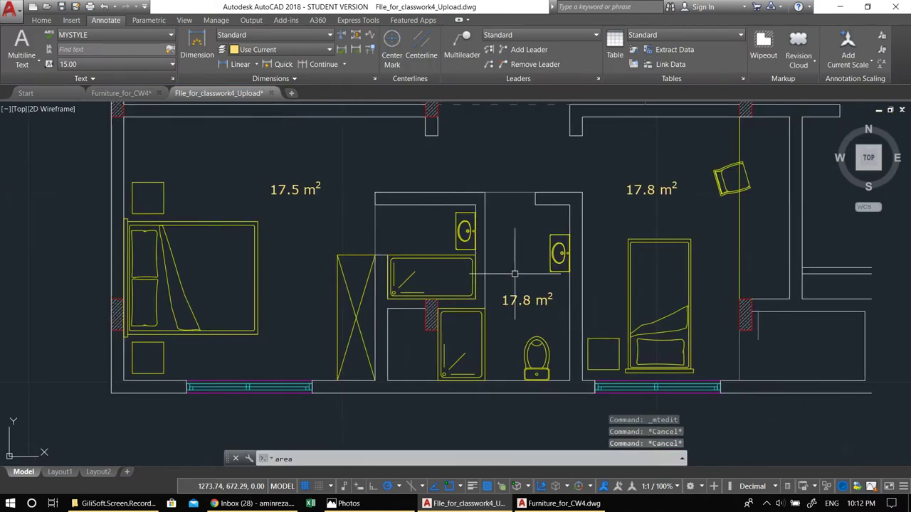
key(Return)
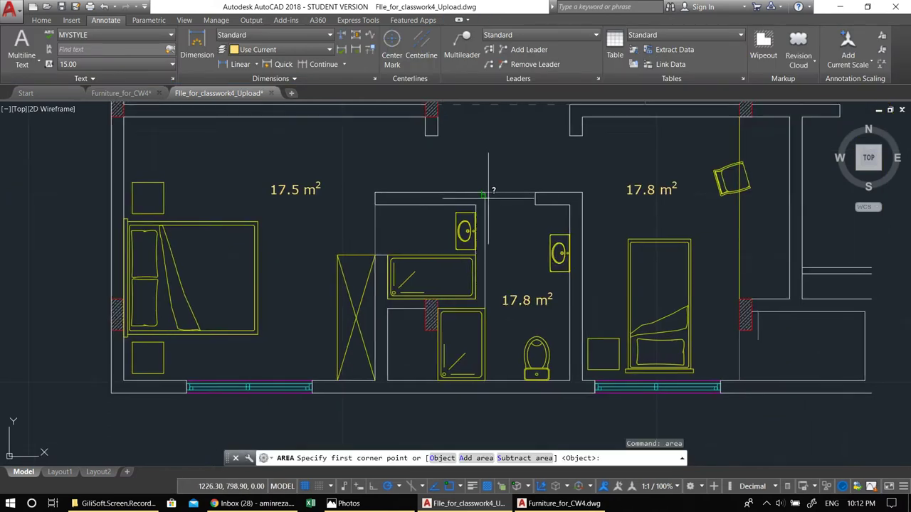
click(486, 192)
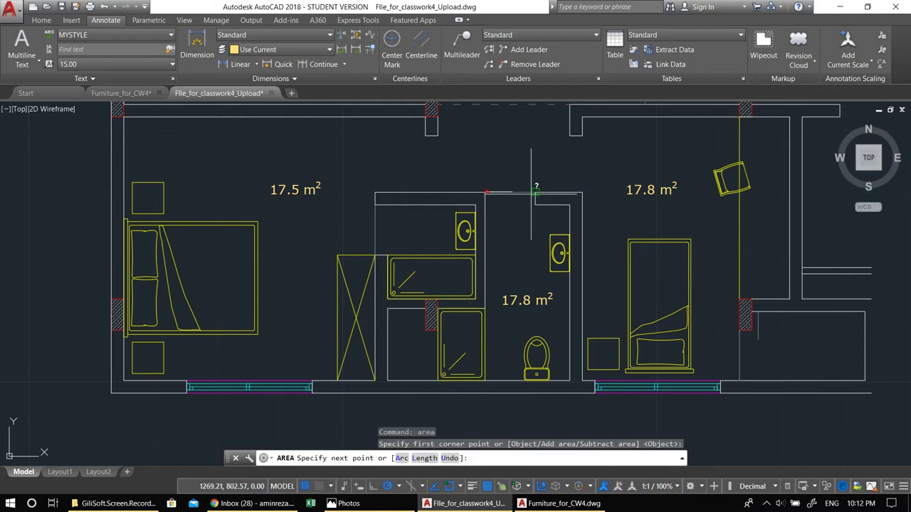
click(535, 193)
click(536, 204)
click(569, 204)
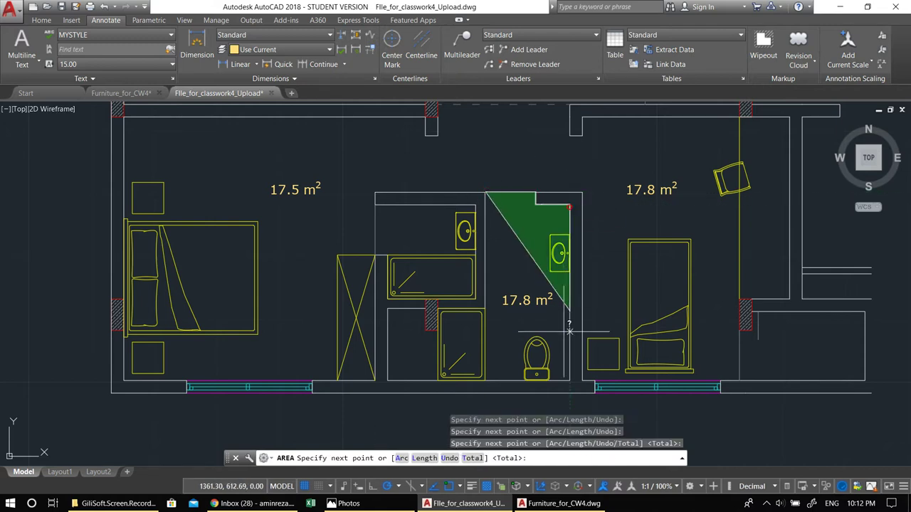
click(570, 380)
click(437, 377)
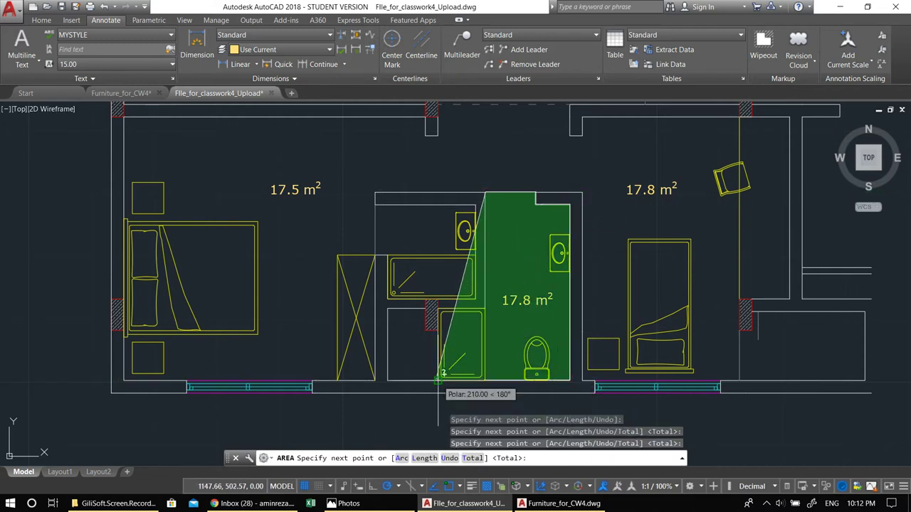
click(442, 314)
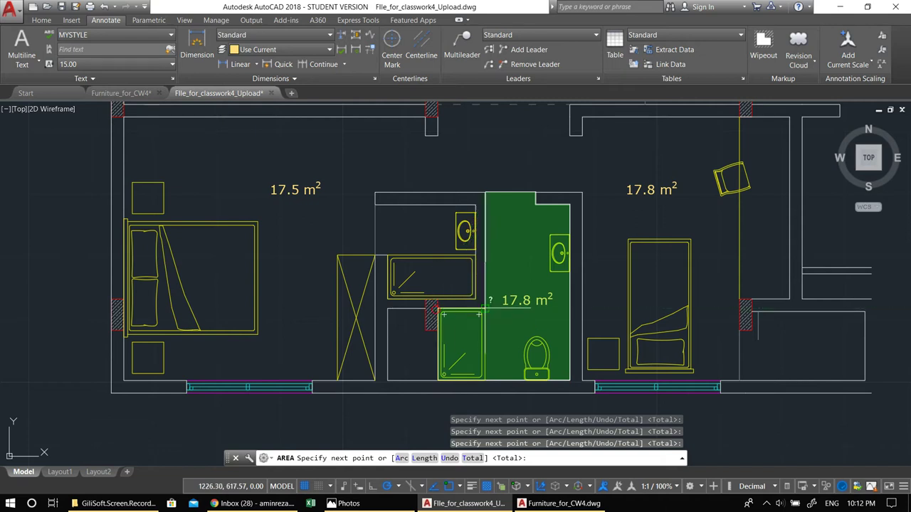
click(484, 313)
key(Return)
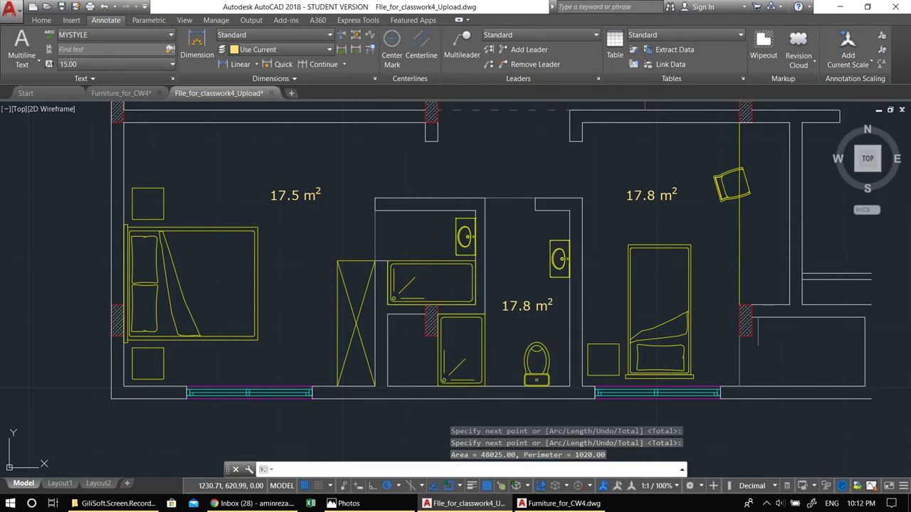
Change the text of the area label above the toilet to 10.0 m².
key(Escape)
key(Escape)
double_click(523, 302)
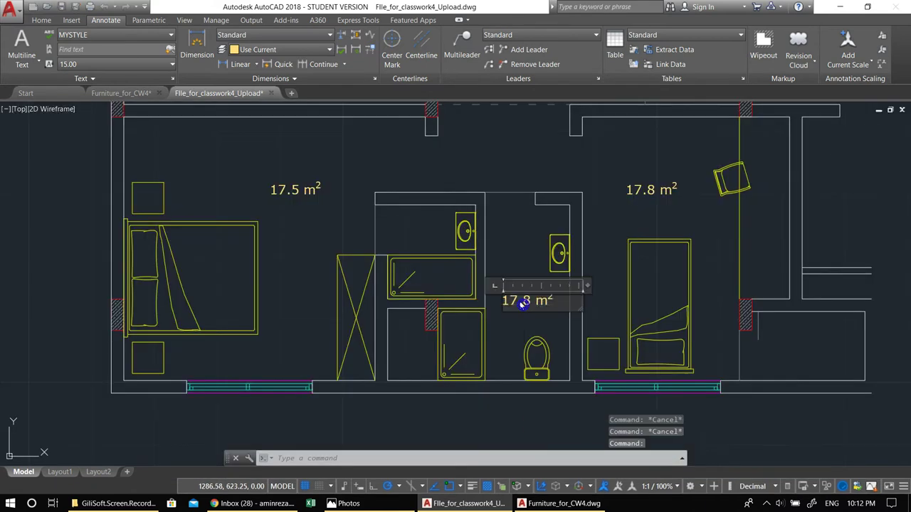
text(10.0)
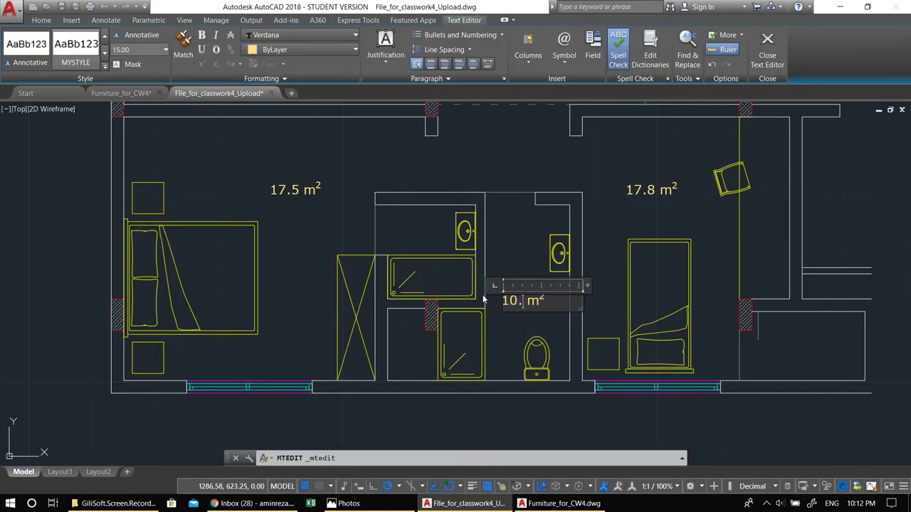
click(532, 235)
Copy the 10.0 m² label into the bathroom with the bathtub, onto the floor between the tub and the wall, beside the washbasin.
middle_drag(513, 281, 603, 360)
key(Escape)
click(559, 322)
text(co)
key(Return)
click(595, 361)
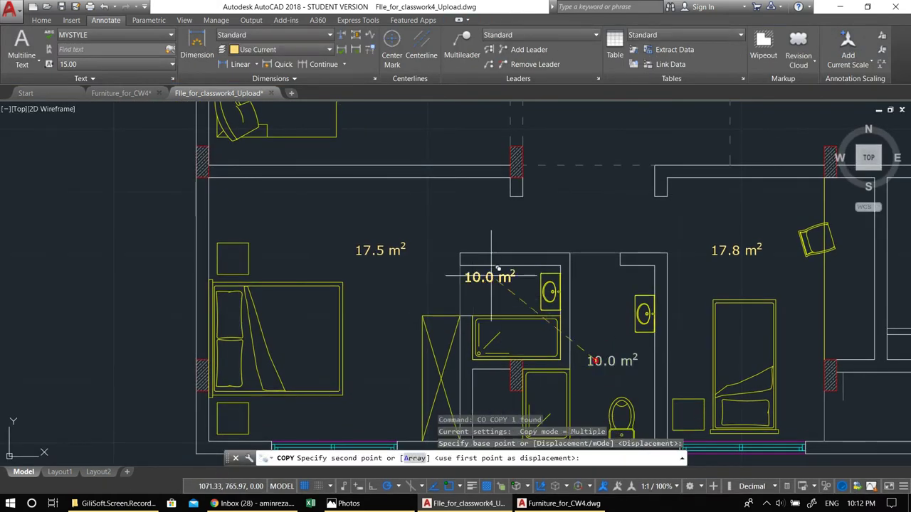
scroll(474, 281, up, 3)
click(462, 311)
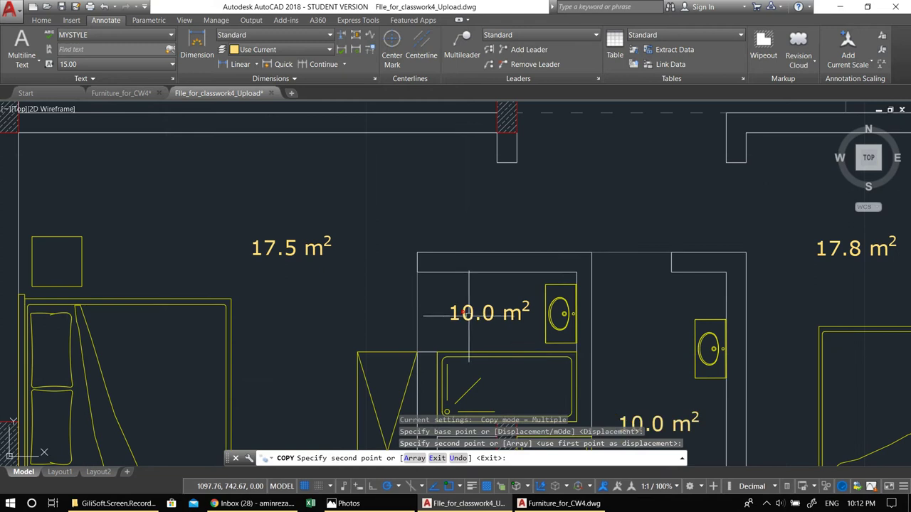
key(Escape)
Change the bathtub bathroom label's text to 6.0 m².
click(470, 311)
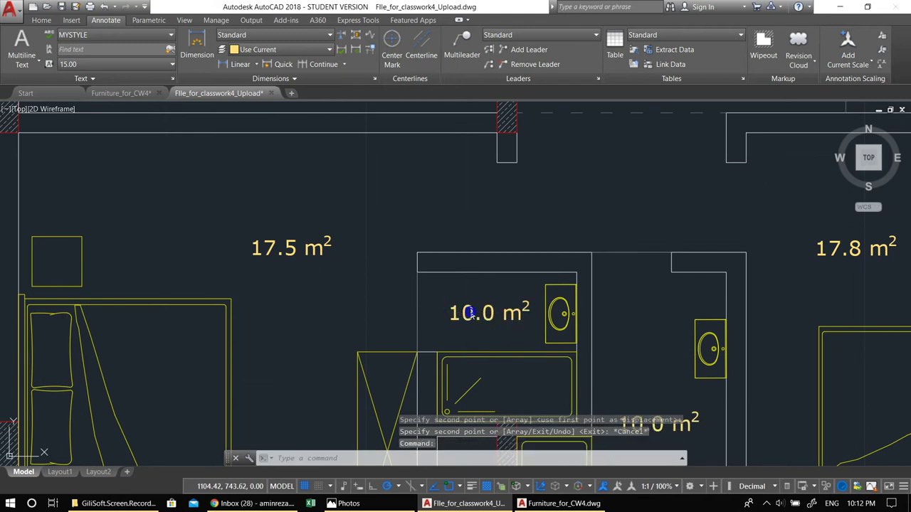
double_click(469, 311)
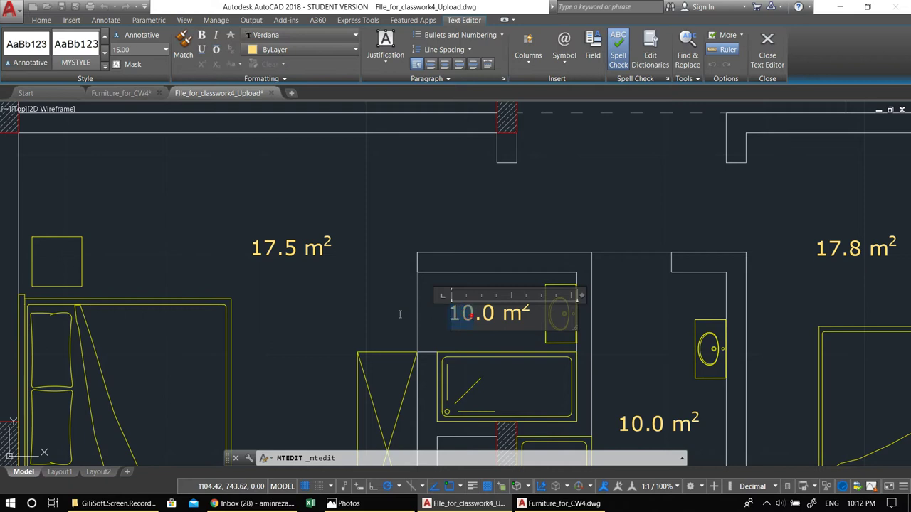
text(6)
click(365, 211)
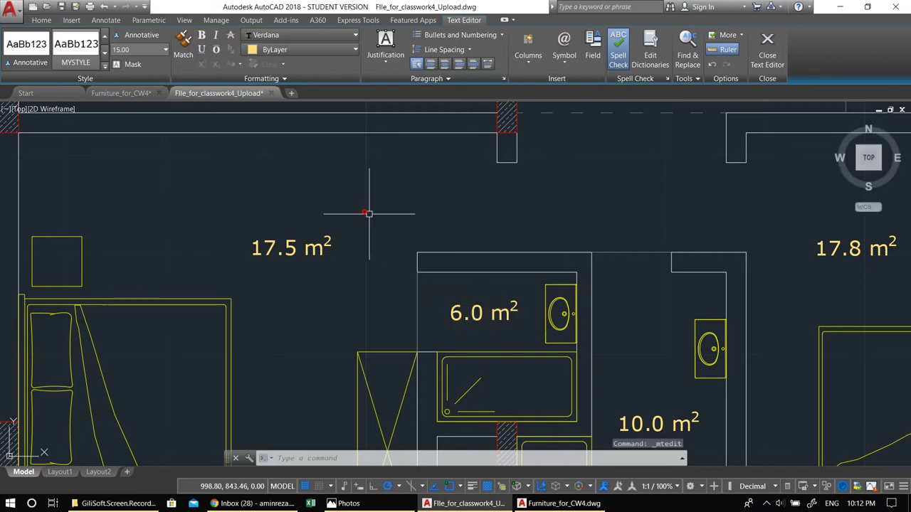
Copy the 6.0 m² label into the dining area, just below the round table and its chairs.
scroll(428, 278, down, 2)
scroll(428, 279, down, 5)
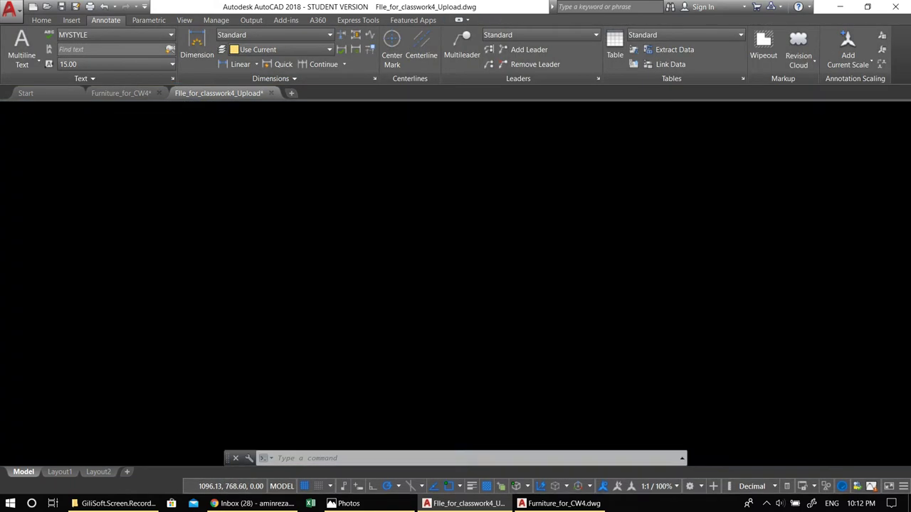
scroll(492, 306, up, 2)
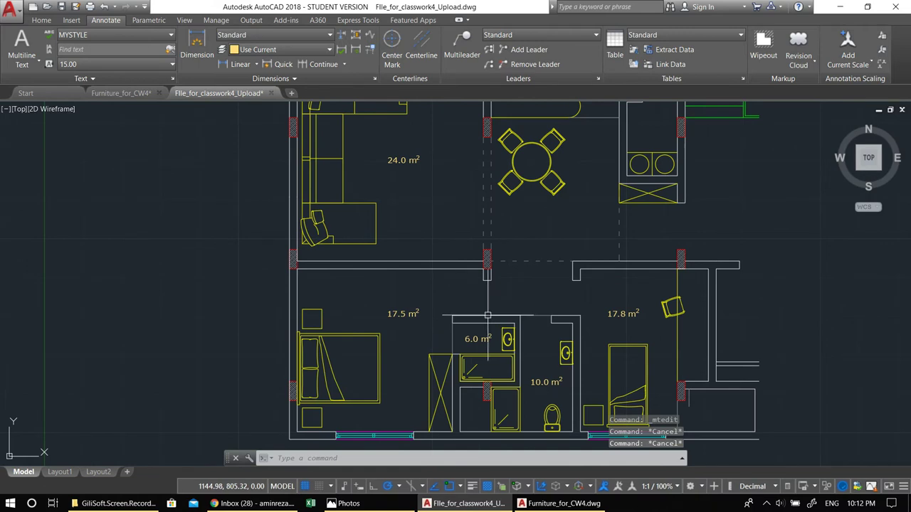
scroll(488, 313, up, 2)
key(Escape)
click(470, 355)
middle_drag(494, 326, 468, 357)
text(co)
key(Return)
click(425, 385)
scroll(586, 174, up, 2)
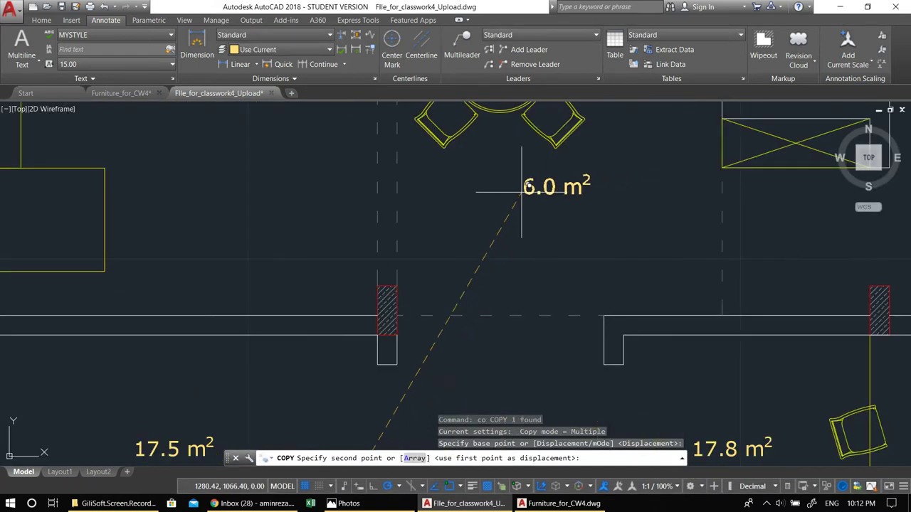
click(528, 192)
key(Escape)
Change the dining area label's text to 14.5 m².
double_click(543, 182)
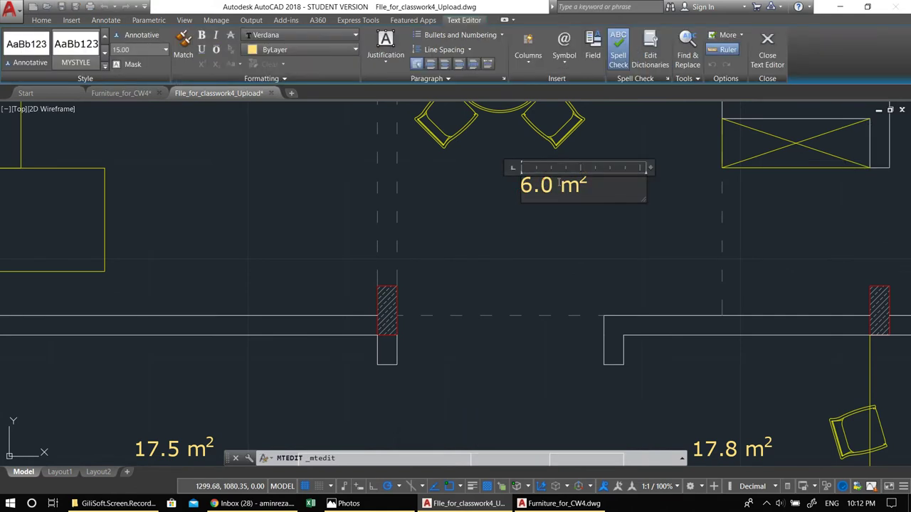
text(14.5)
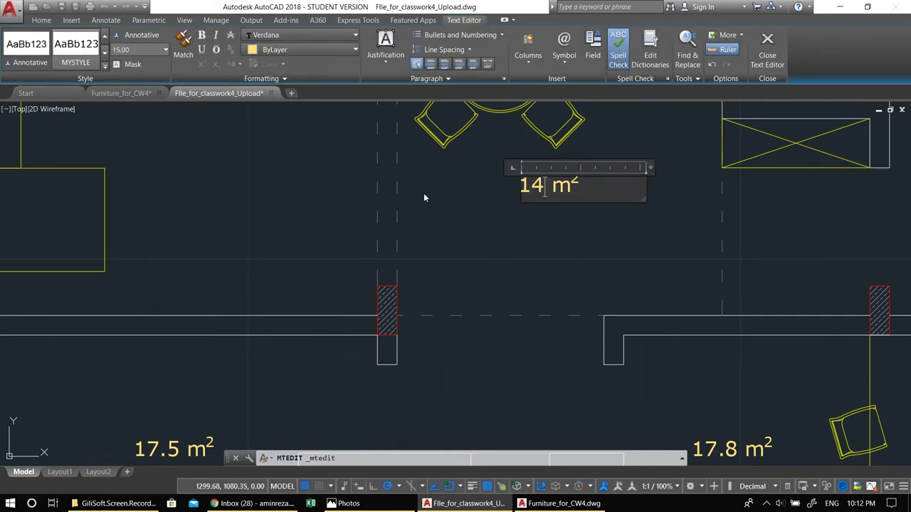
click(509, 222)
Copy the dining area's 14.5 m² label into the middle of the balcony outside the living room window.
scroll(533, 257, down, 3)
middle_drag(553, 250, 534, 270)
key(Escape)
key(Escape)
middle_drag(475, 259, 591, 362)
scroll(550, 238, up, 2)
click(544, 298)
text(co)
key(Return)
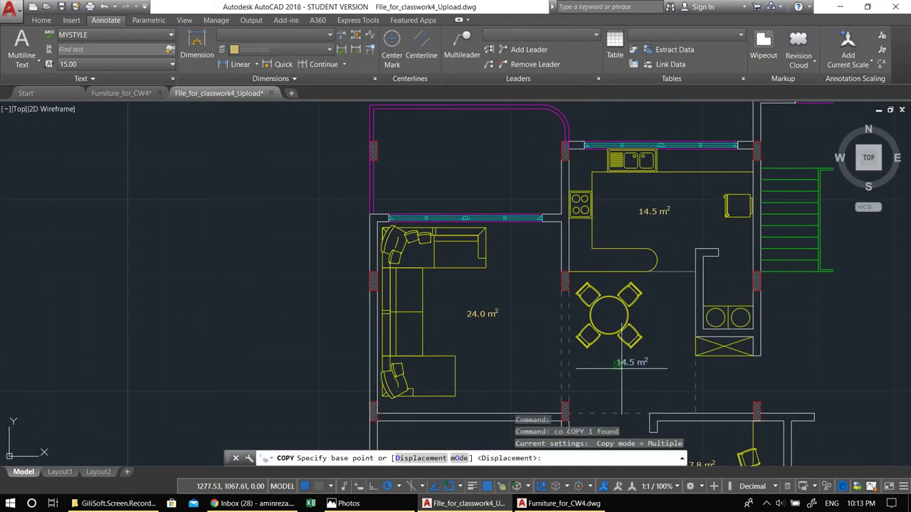
click(636, 363)
scroll(482, 121, up, 3)
click(433, 165)
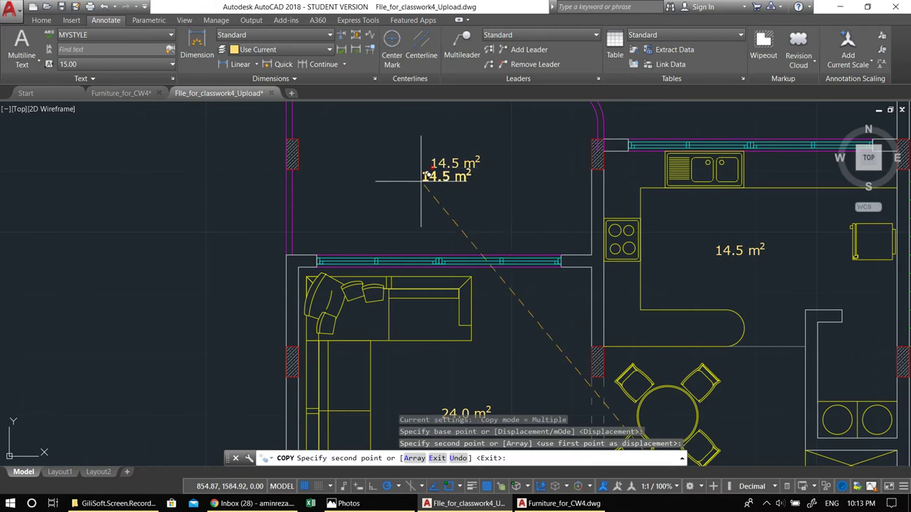
scroll(433, 166, up, 2)
key(Escape)
key(Escape)
Change the balcony label's text to 13.4 m².
double_click(523, 191)
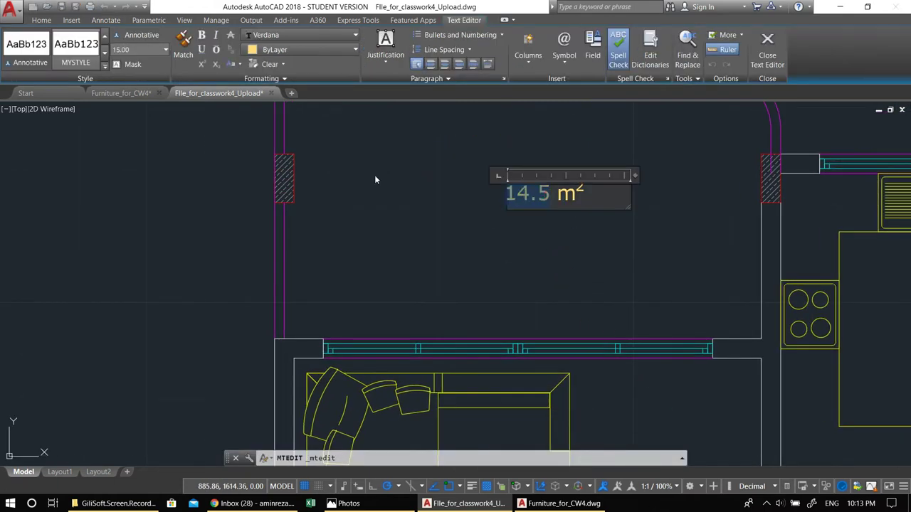
text(13.)
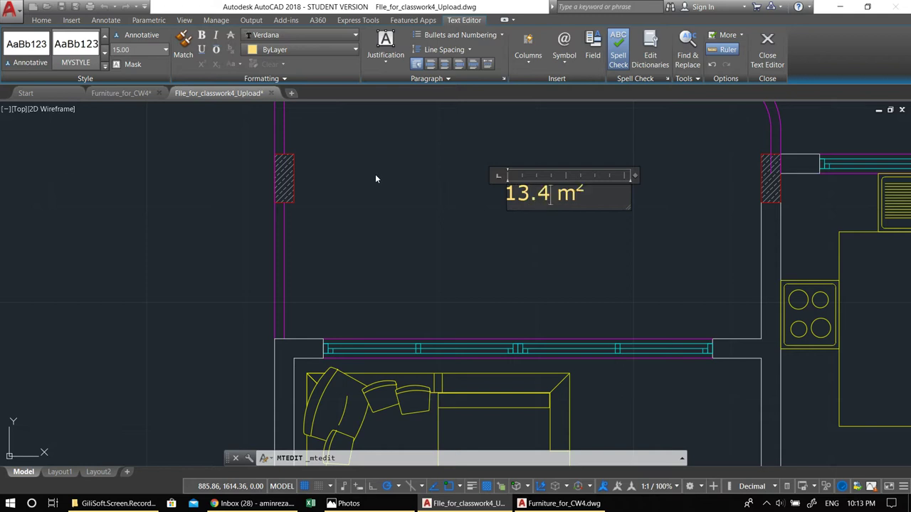
click(375, 179)
Move the balcony's 13.4 m² label slightly to the left so it sits more centrally in the balcony.
scroll(375, 178, down, 3)
click(433, 207)
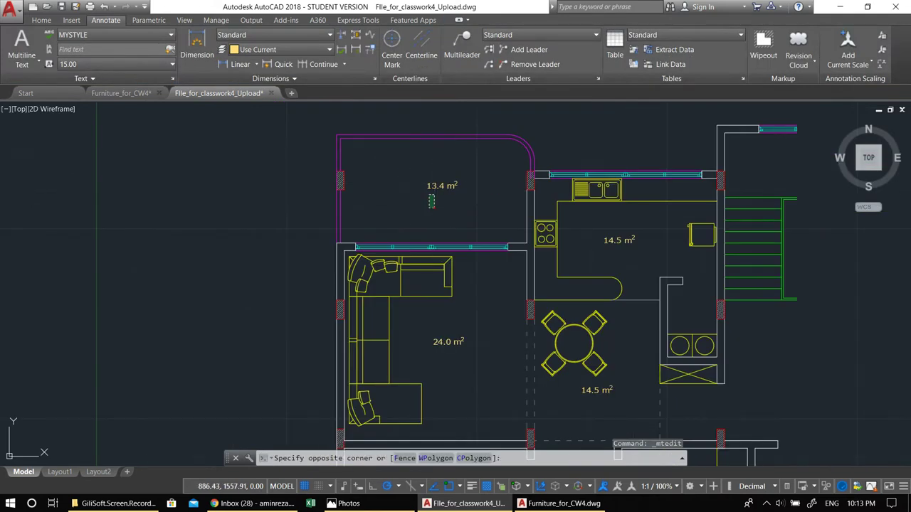
click(412, 175)
text(m)
mouse_move(458, 206)
middle_down()
mouse_move(442, 207)
mouse_move(428, 172)
mouse_move(432, 197)
mouse_move(384, 224)
middle_up()
key(space)
click(453, 206)
click(440, 207)
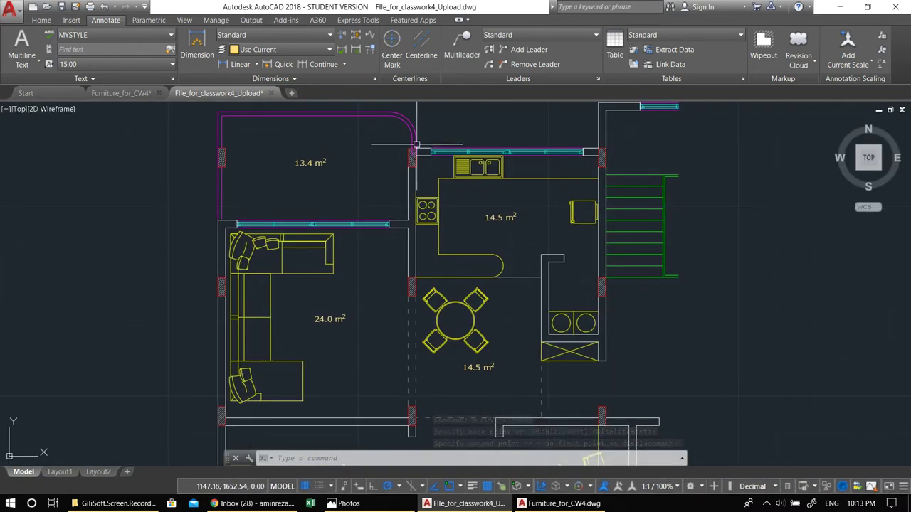
scroll(390, 172, up, 8)
click(390, 172)
click(315, 159)
click(370, 313)
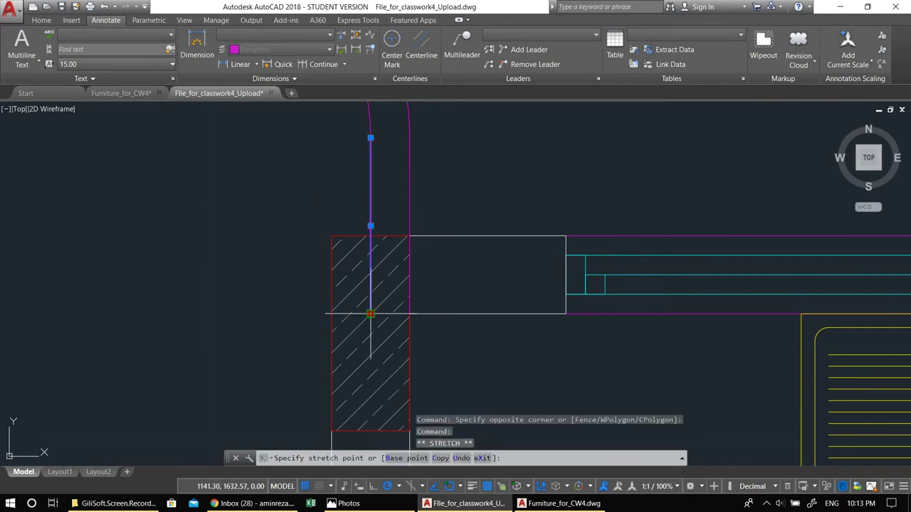
key(Escape)
scroll(498, 203, down, 5)
key(Escape)
Review the area labels across the whole floor plan, from the balcony and kitchen down to the bedrooms and bathrooms.
middle_drag(445, 244, 517, 185)
scroll(409, 248, down, 6)
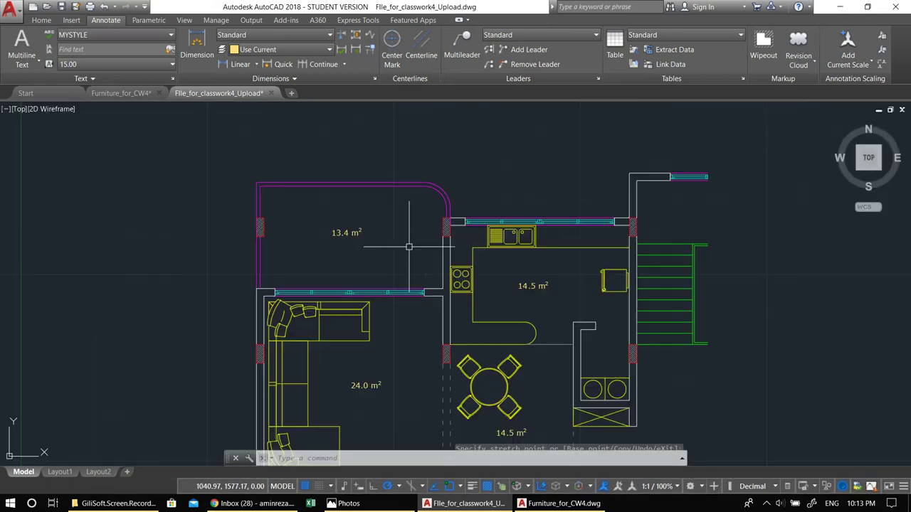
middle_drag(424, 277, 420, 270)
scroll(421, 271, up, 4)
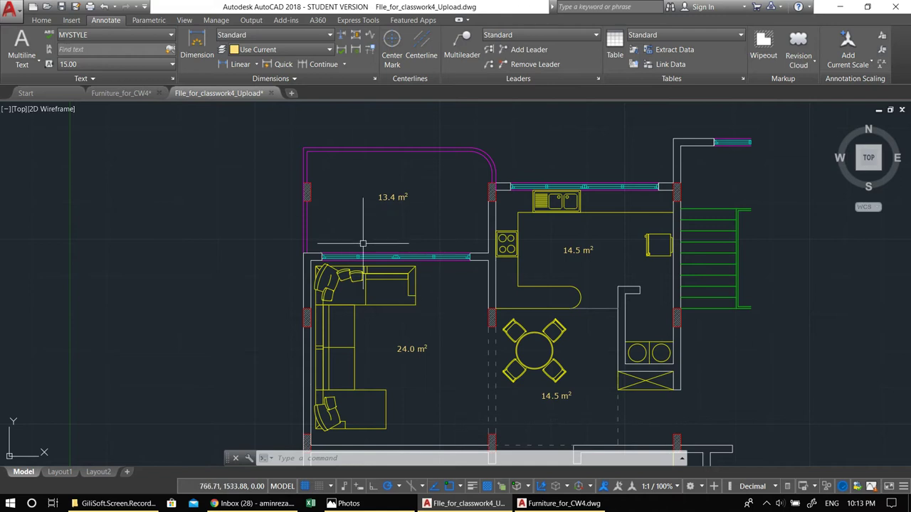
middle_drag(414, 336, 388, 307)
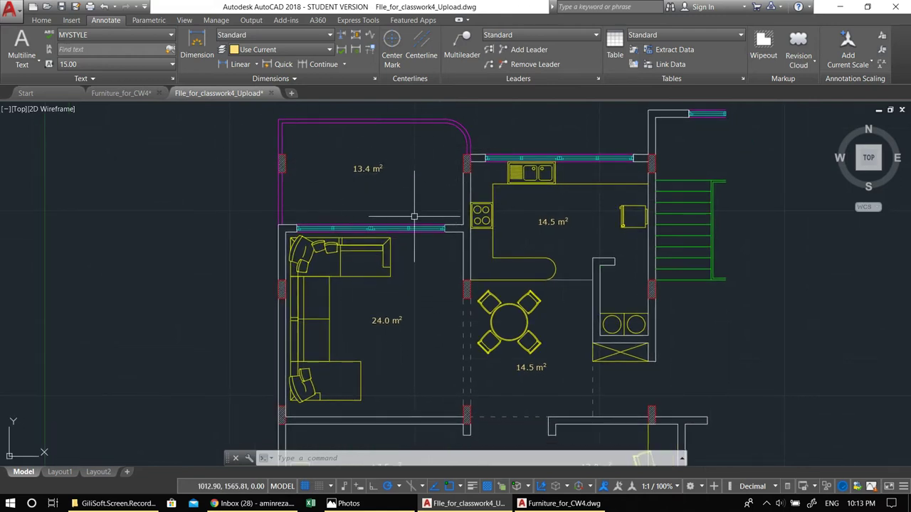
scroll(377, 188, down, 1)
middle_drag(376, 195, 254, 147)
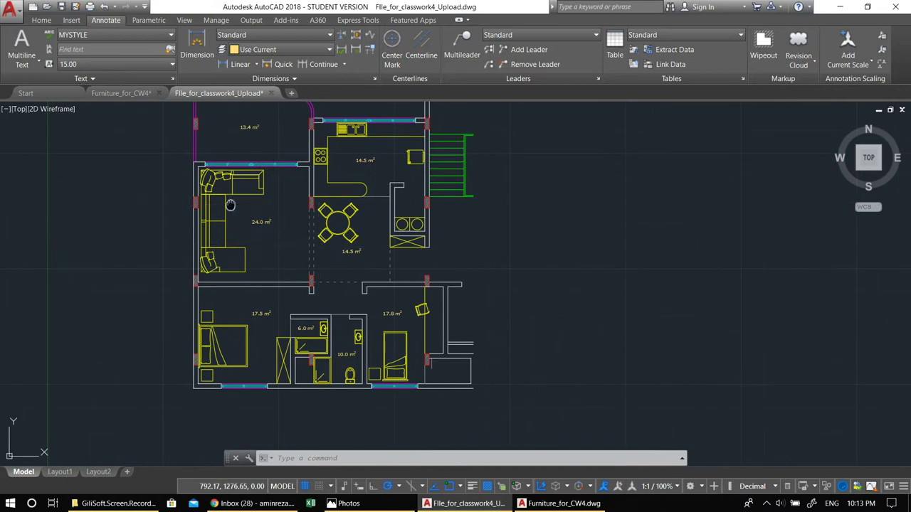
middle_drag(229, 204, 290, 234)
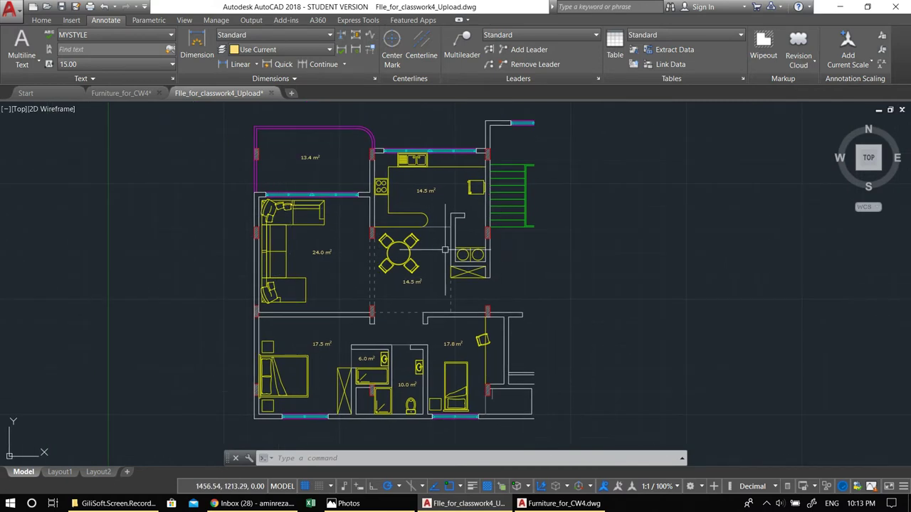
key(Escape)
key(Escape)
key(Escape)
middle_drag(379, 344, 393, 313)
scroll(401, 338, up, 2)
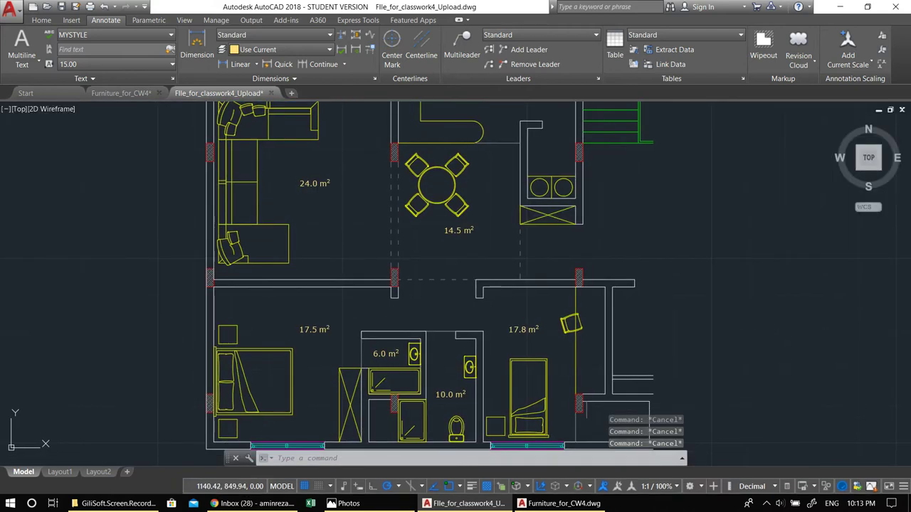
scroll(435, 312, down, 2)
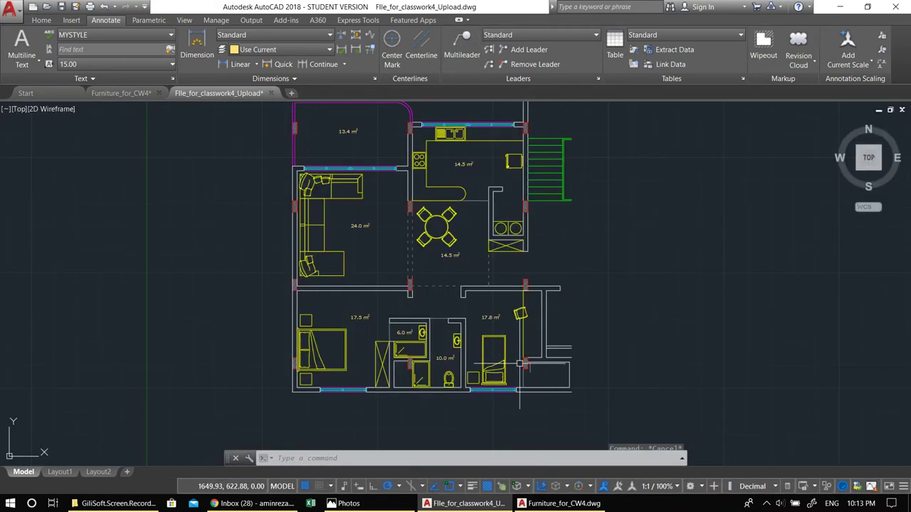
middle_drag(478, 349, 444, 314)
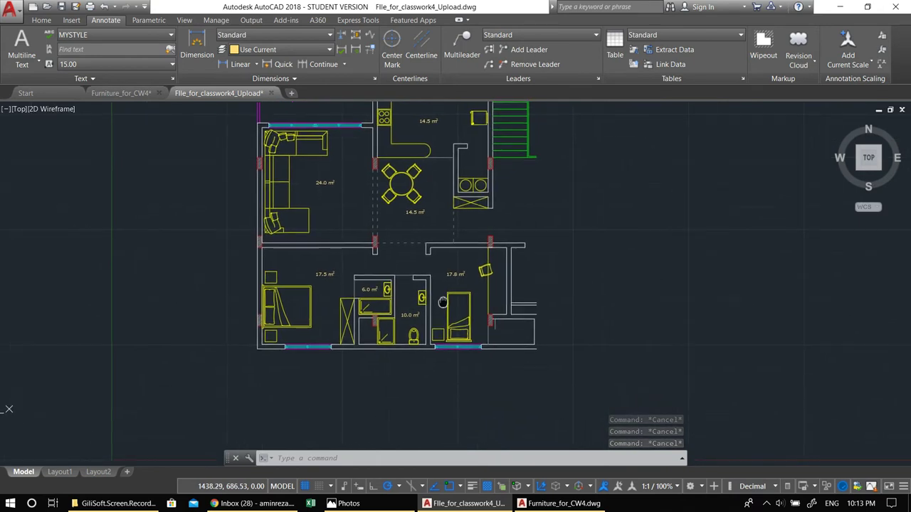
Copy the double bedroom's 17.5 m² label into the small narrow space next to the single bedroom, beside the column.
scroll(355, 278, up, 4)
click(271, 316)
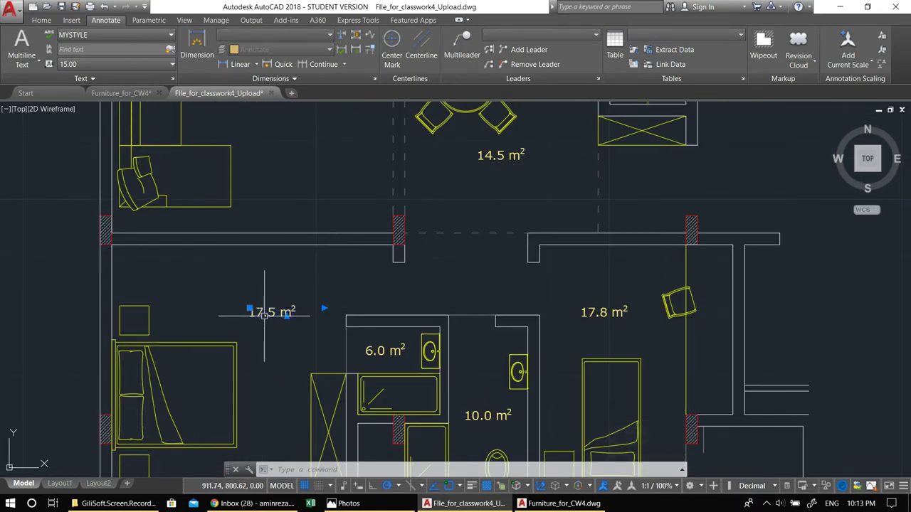
middle_drag(275, 321, 222, 270)
text(co)
key(Return)
click(198, 268)
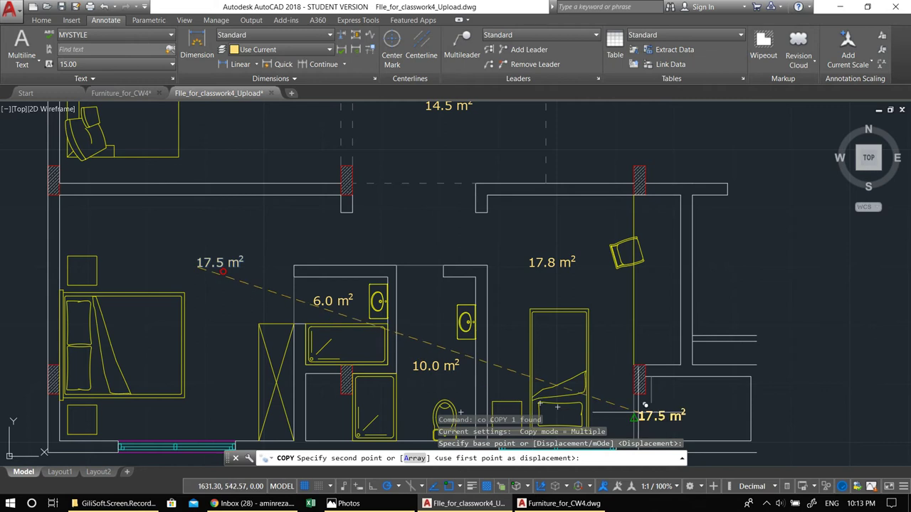
middle_drag(641, 359, 542, 228)
click(580, 283)
key(Escape)
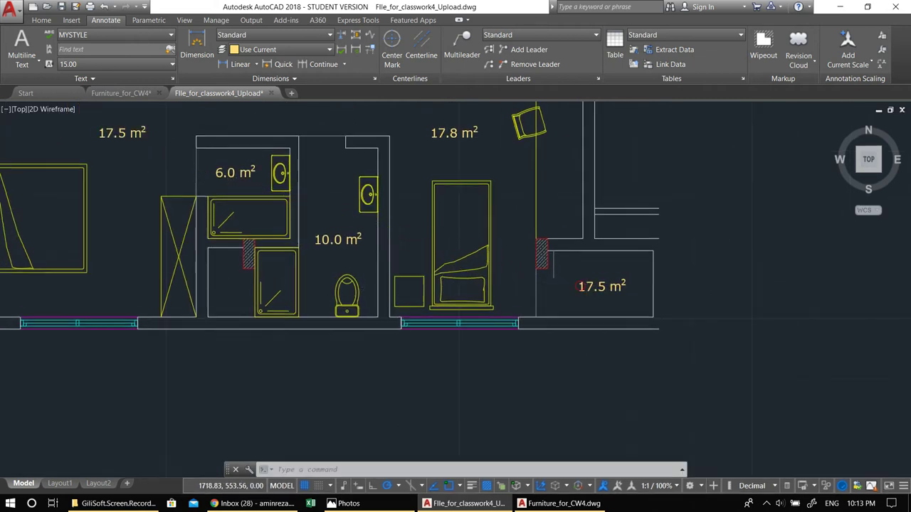
Change the text of the label in the small space beside the single bedroom to 2.0 m².
double_click(605, 282)
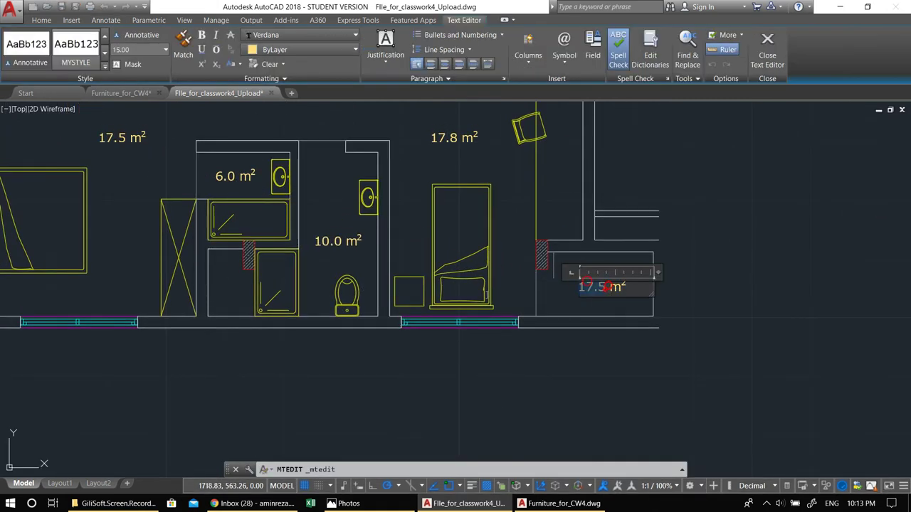
text(2.0)
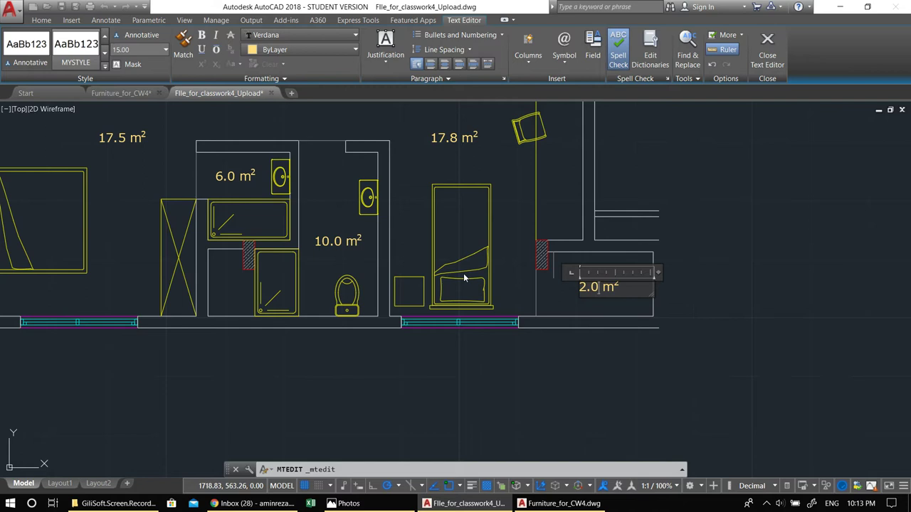
key(Escape)
Erase the stray short vertical line next to the column in the small 2.0 m² space.
click(554, 269)
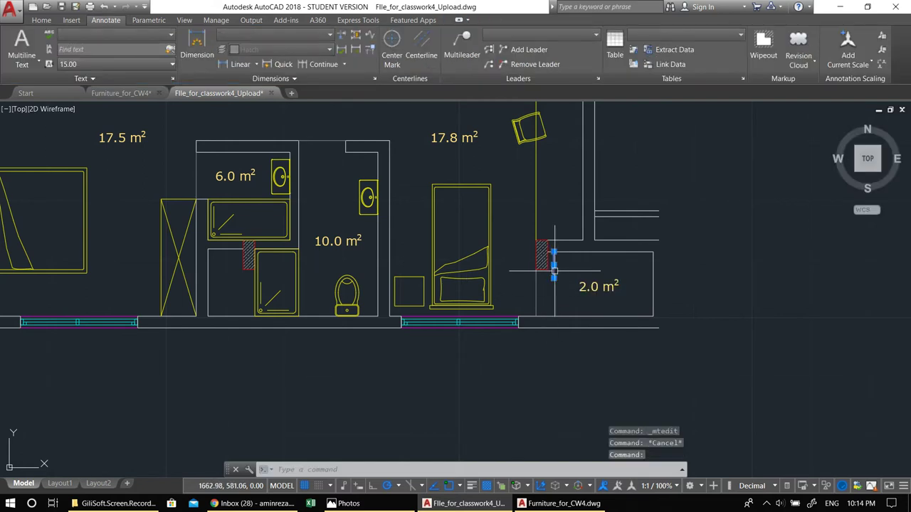
middle_drag(554, 269, 542, 269)
text(E)
key(Return)
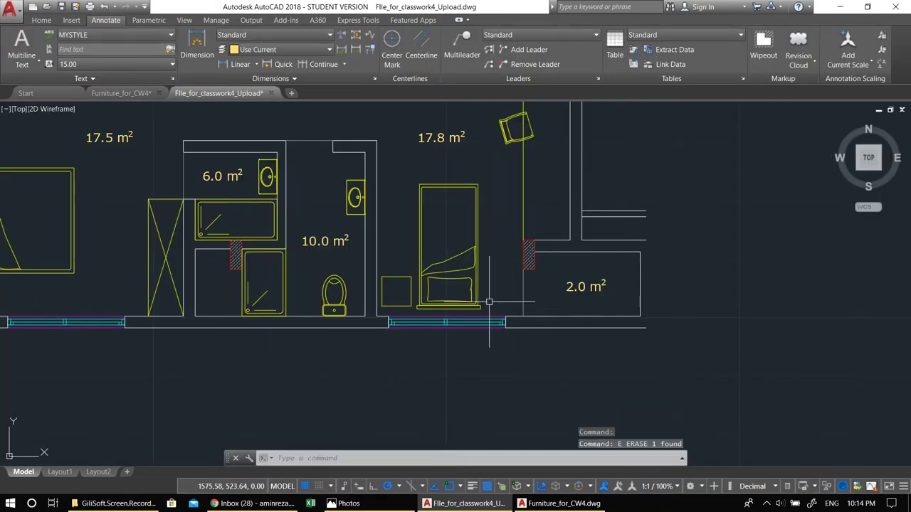
scroll(490, 304, down, 4)
key(Escape)
key(Escape)
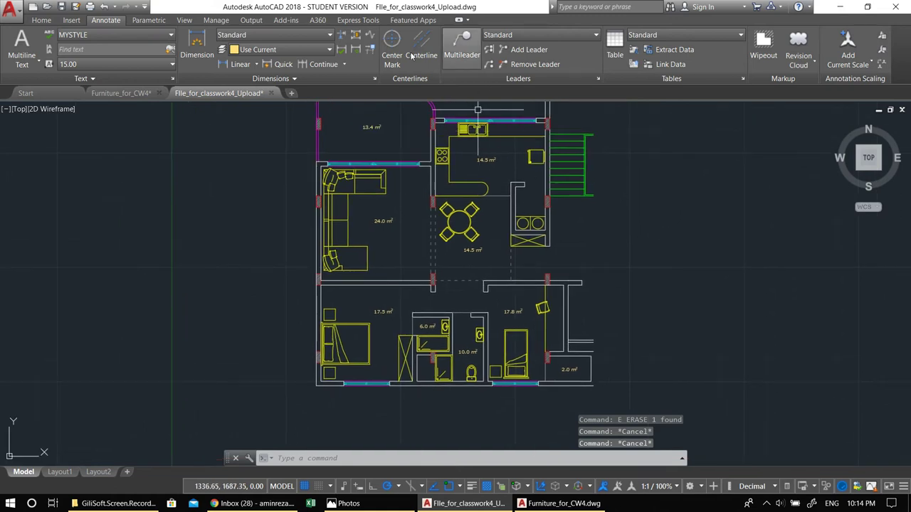
Make the Hatch layer the current layer.
click(41, 20)
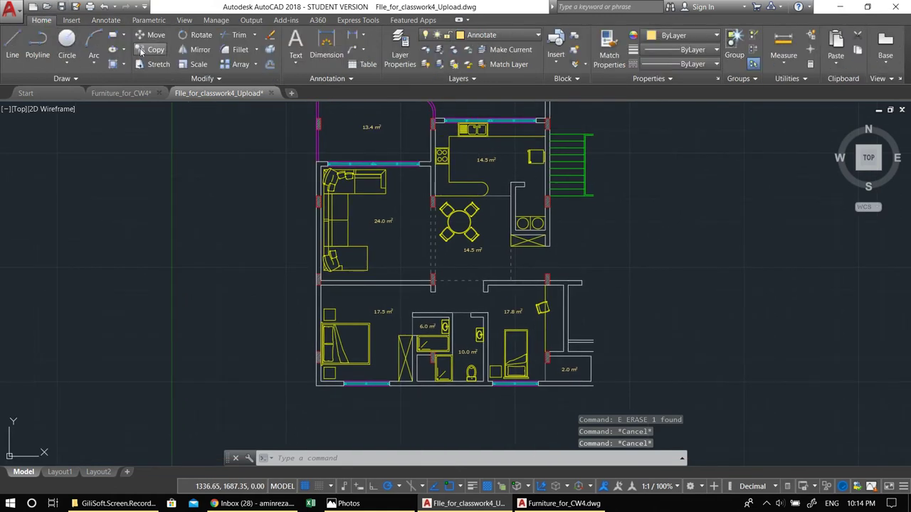
click(456, 36)
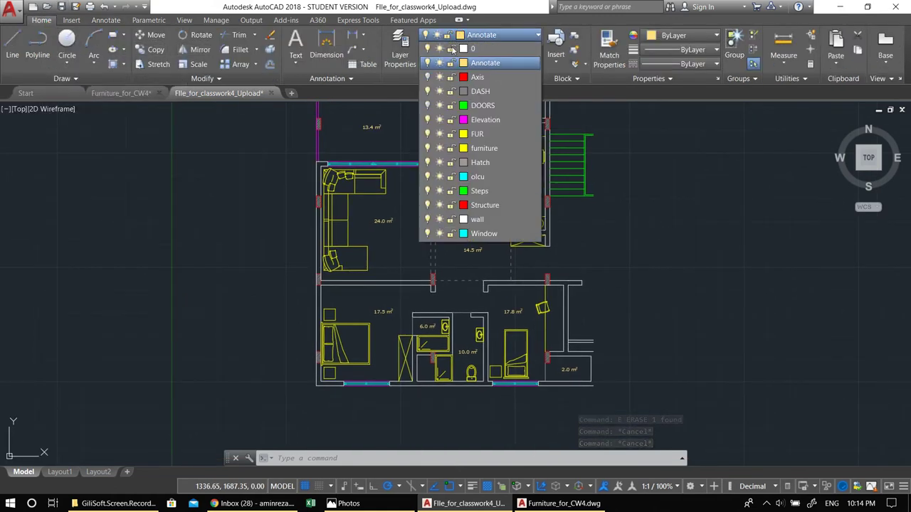
click(481, 162)
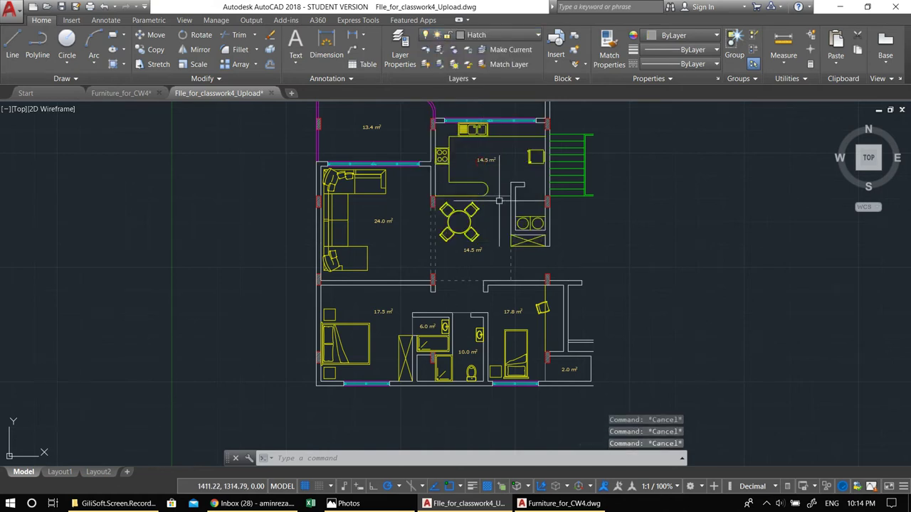
Start a hatch and pick the kitchen floor inside the counters as its area.
middle_drag(499, 201, 474, 204)
text(H)
key(Return)
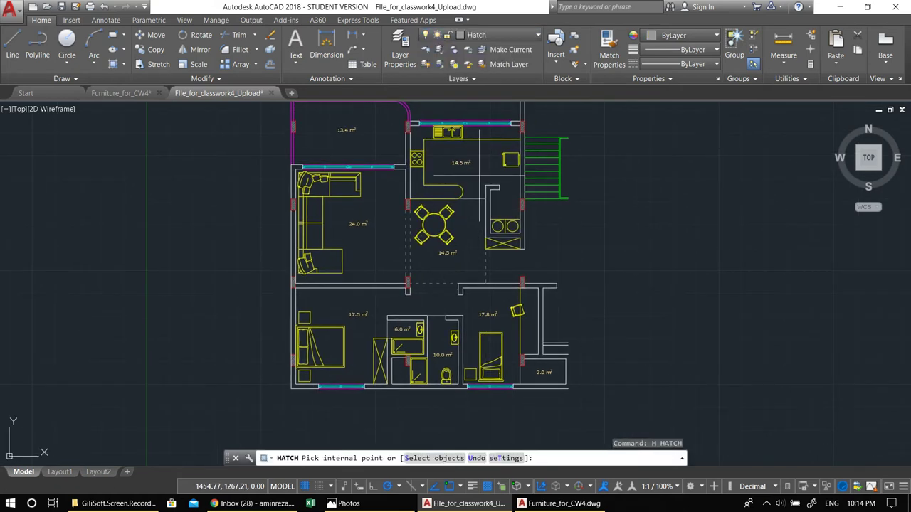
scroll(479, 175, up, 2)
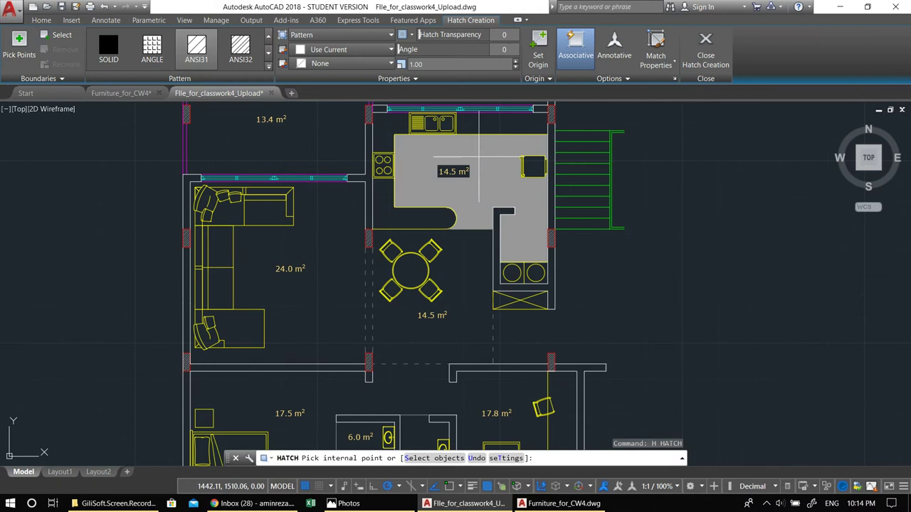
scroll(477, 155, up, 2)
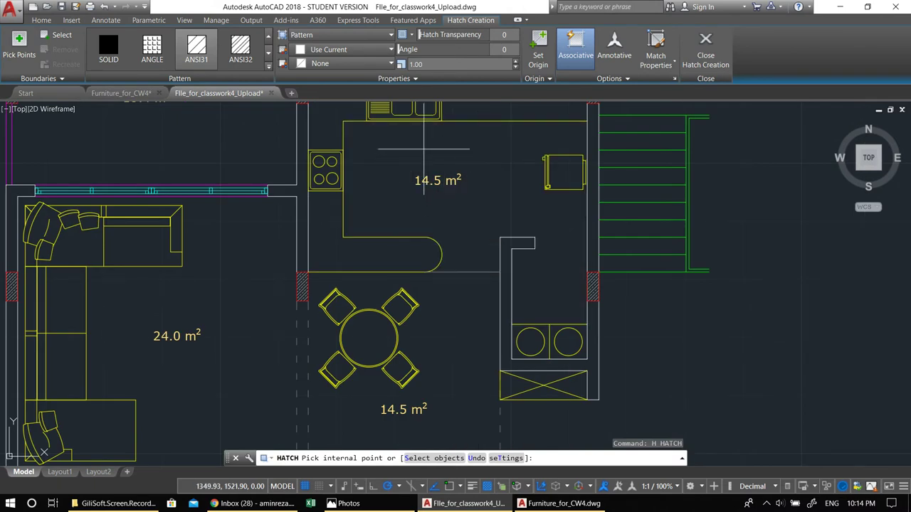
click(427, 150)
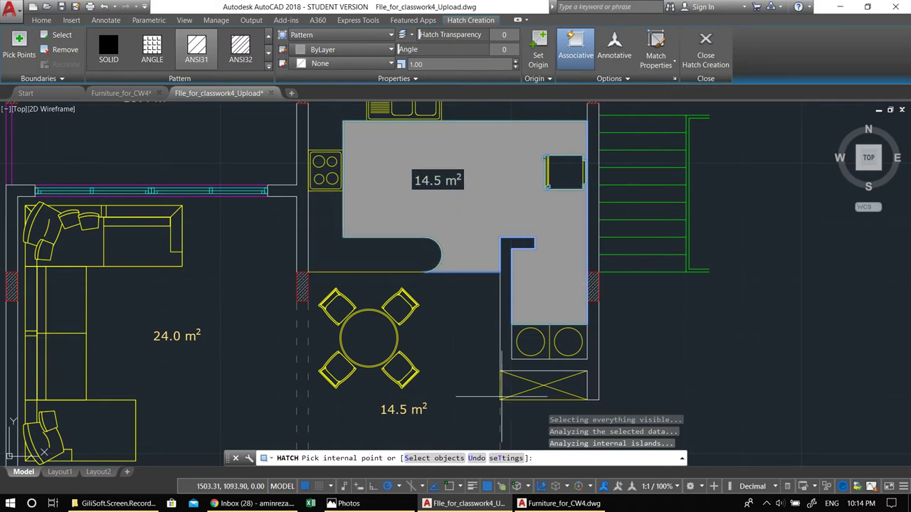
Set the kitchen floor hatch to the ANSI37 pattern at a scale of 100.
click(204, 44)
click(234, 66)
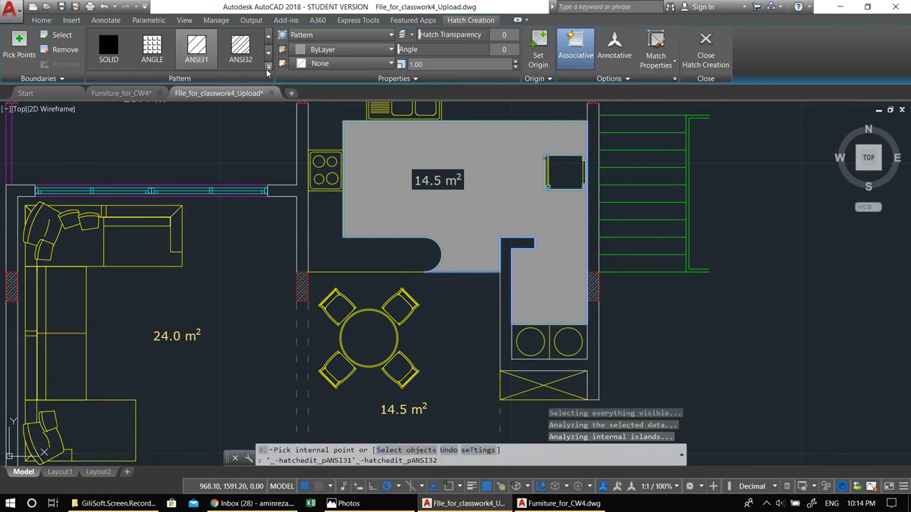
click(220, 69)
click(267, 69)
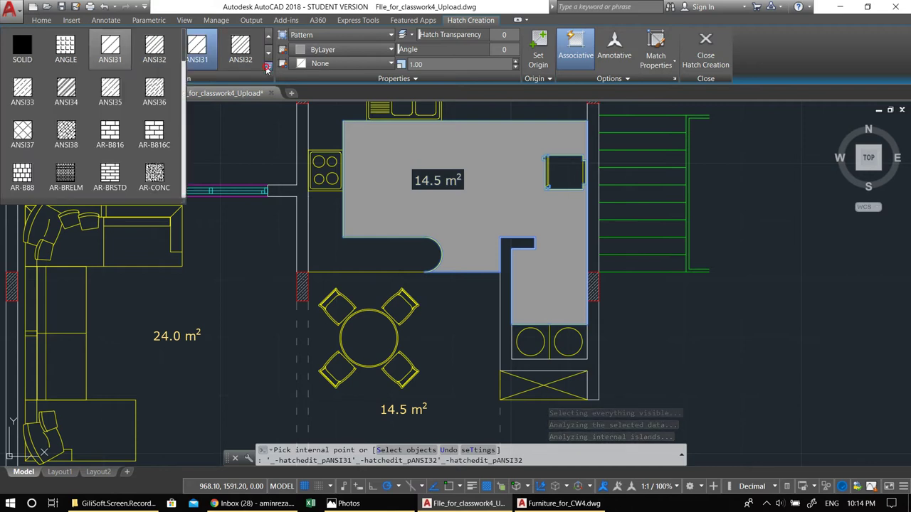
click(27, 134)
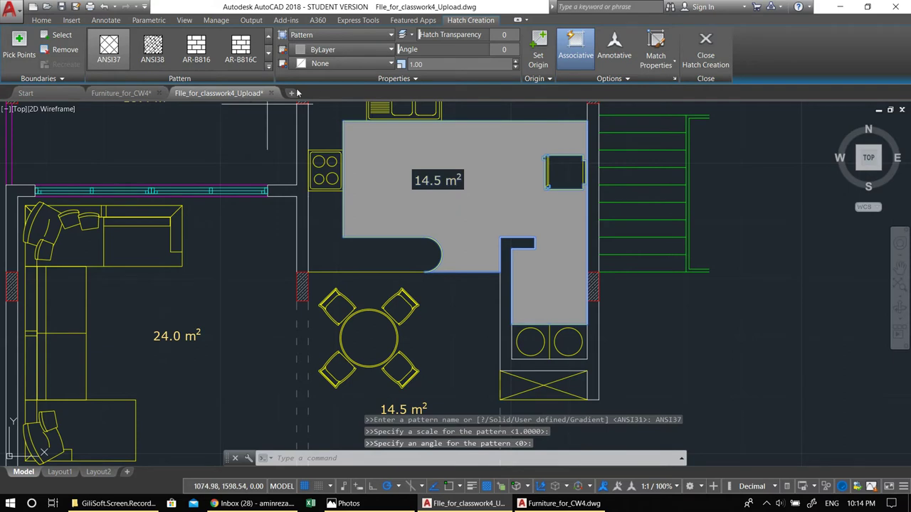
click(255, 62)
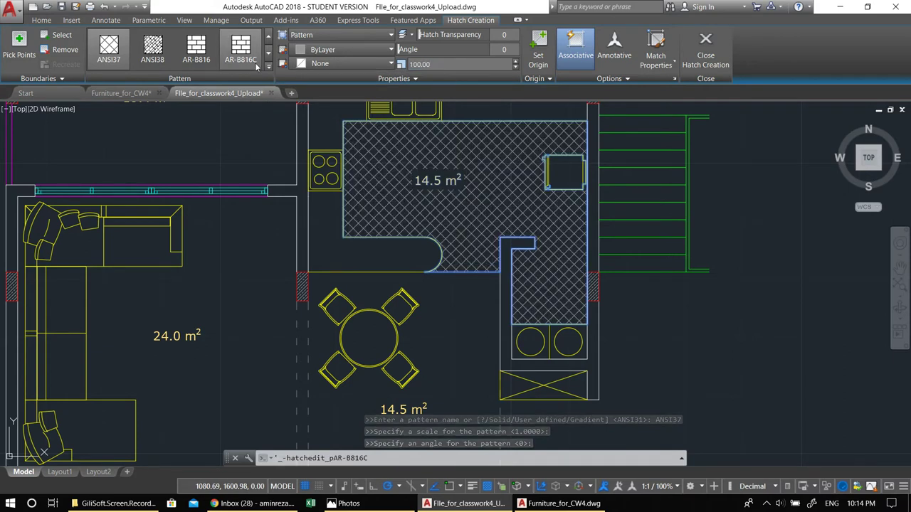
Try a scale of 200 for the kitchen floor hatch.
drag(445, 65, 307, 65)
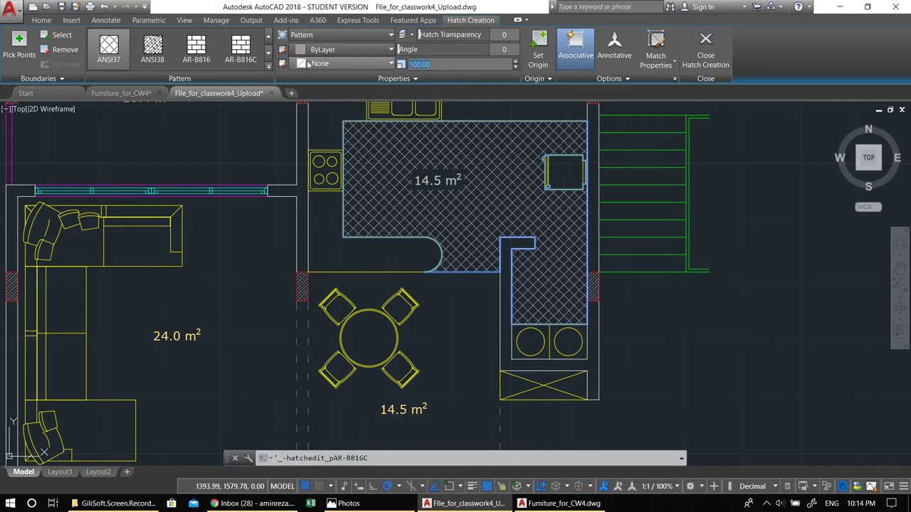
text(200)
key(Return)
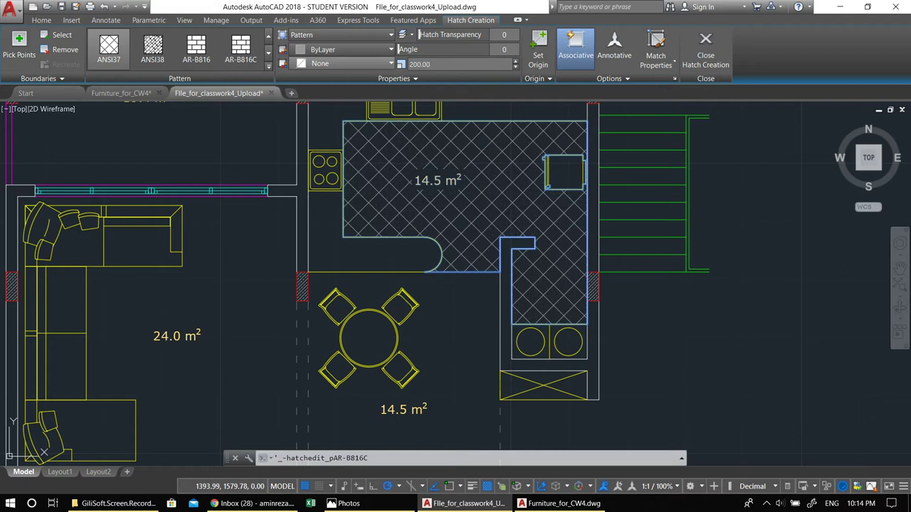
scroll(499, 242, down, 4)
scroll(544, 228, up, 3)
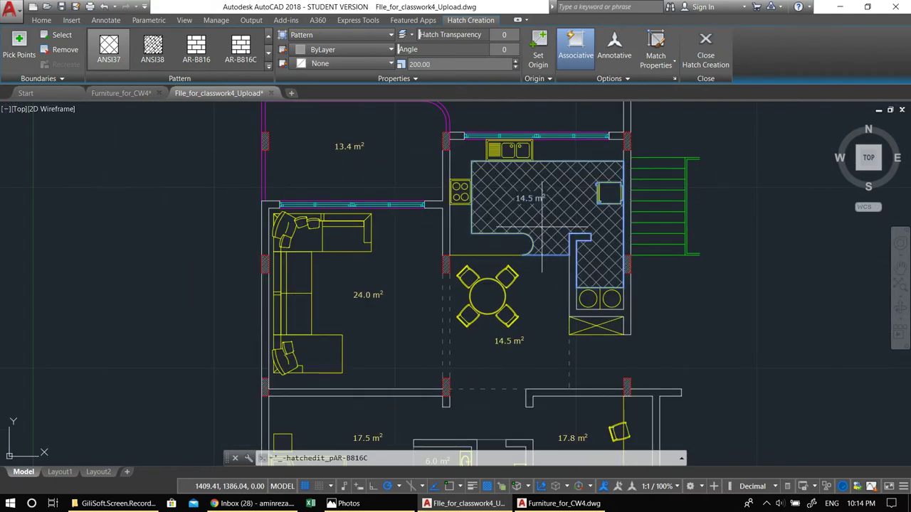
Set the kitchen hatch scale to 150 and finish the hatch.
click(441, 64)
text(15)
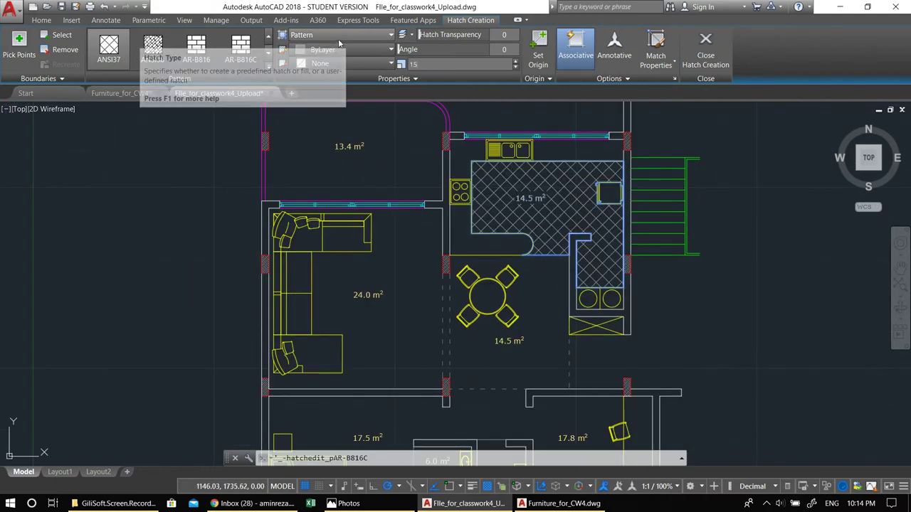
text(0)
key(Return)
middle_drag(390, 167, 414, 233)
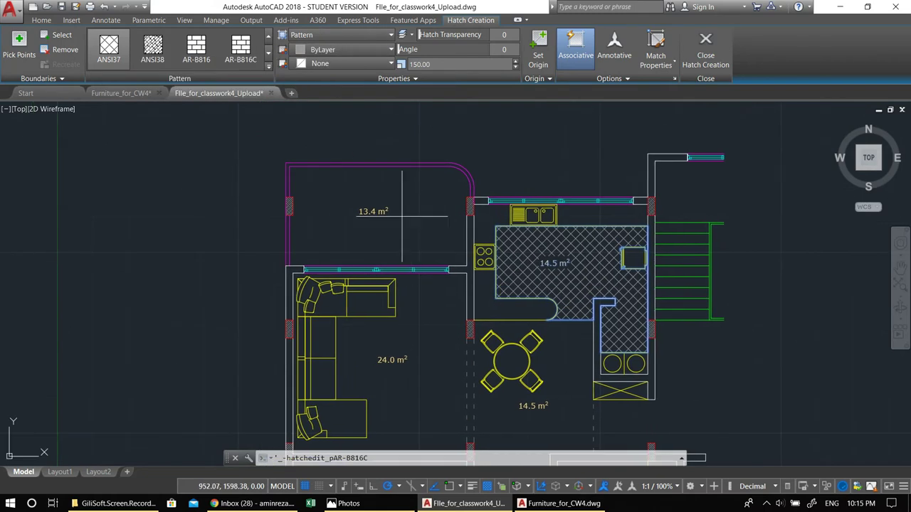
key(Return)
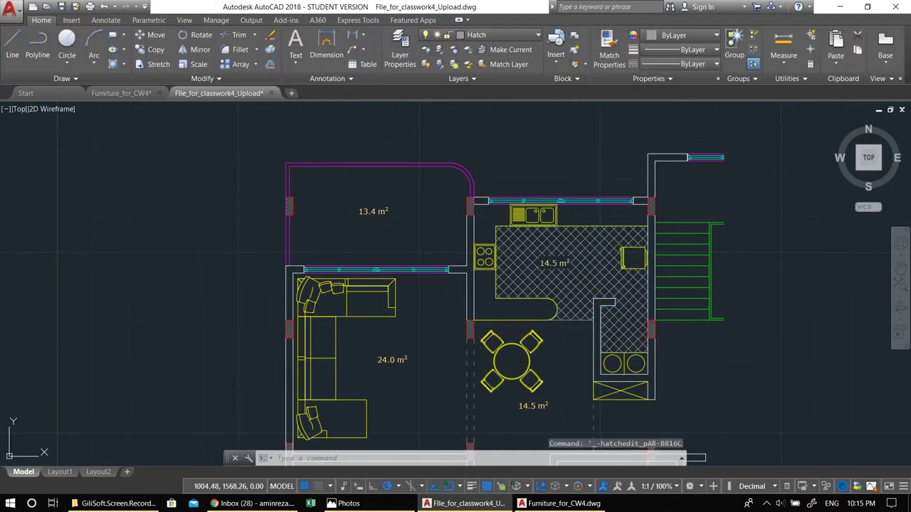
Hatch the 13.4 m² balcony floor with the ANSI37 pattern at scale 150.
key(Return)
click(410, 226)
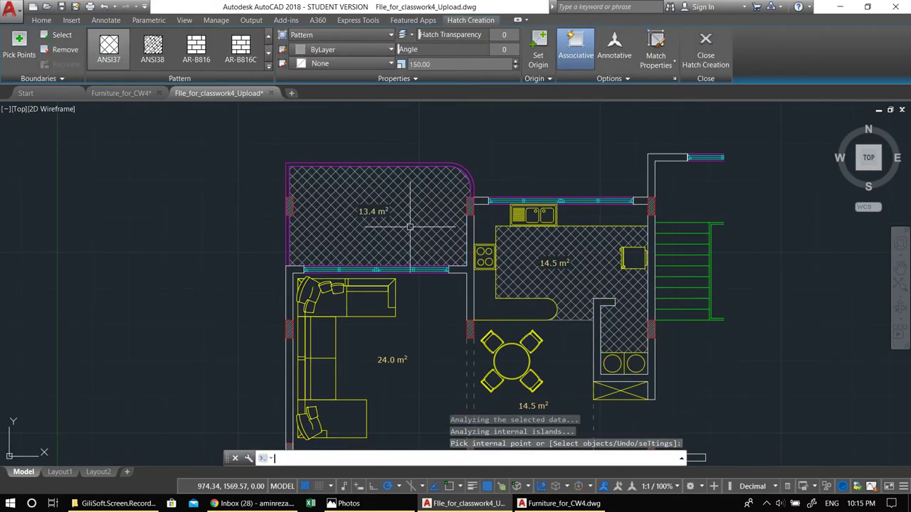
key(Return)
middle_drag(497, 311, 482, 234)
key(Escape)
key(Escape)
Set the angle of the kitchen floor hatch to 45 degrees.
middle_drag(486, 329, 473, 193)
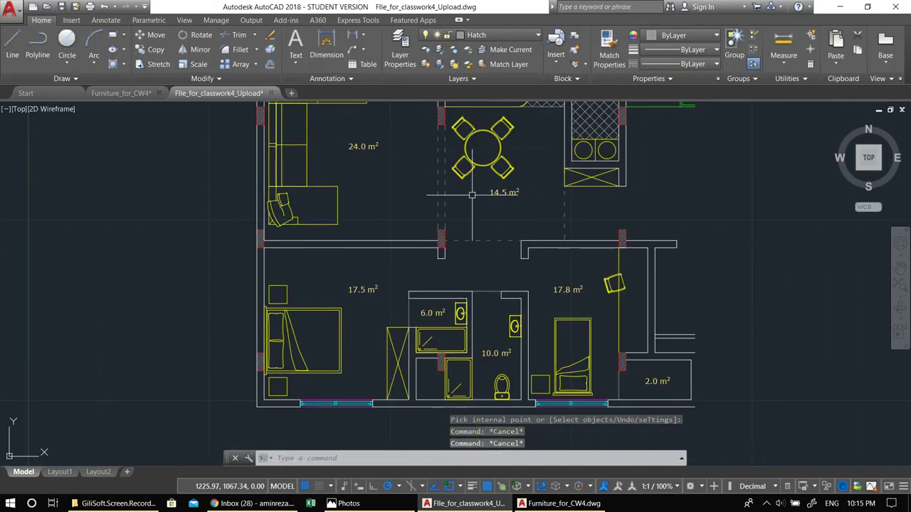
scroll(498, 324, up, 1)
scroll(497, 302, down, 1)
middle_drag(478, 321, 471, 474)
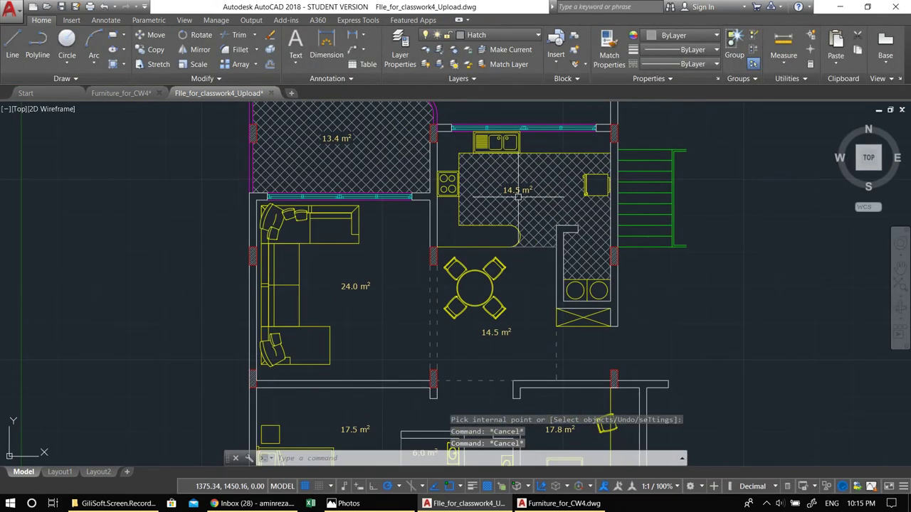
click(526, 209)
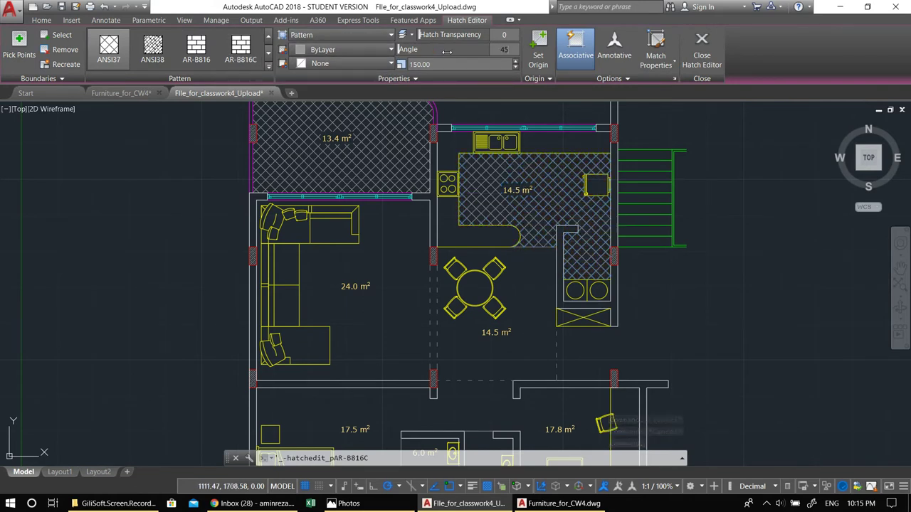
Set the angle of the balcony floor hatch to 45 degrees as well.
click(324, 171)
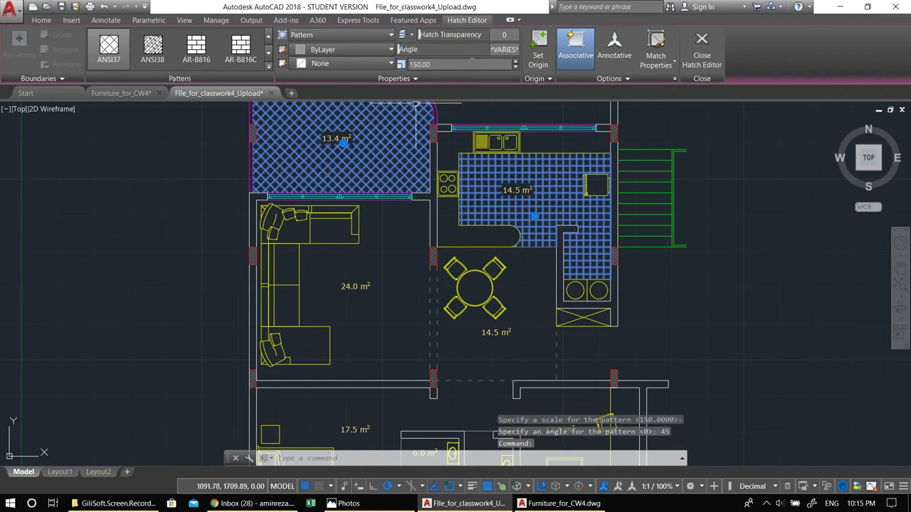
text(45)
key(Return)
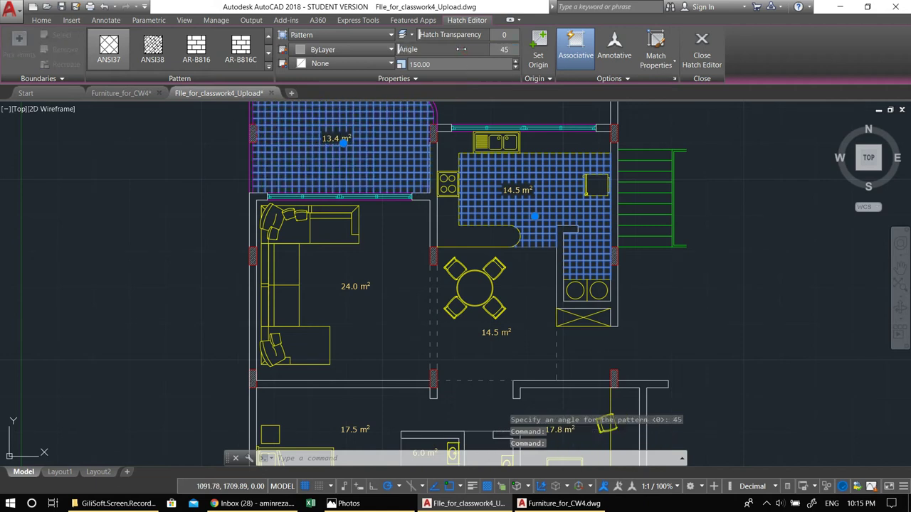
middle_drag(607, 221, 550, 292)
key(Escape)
key(Escape)
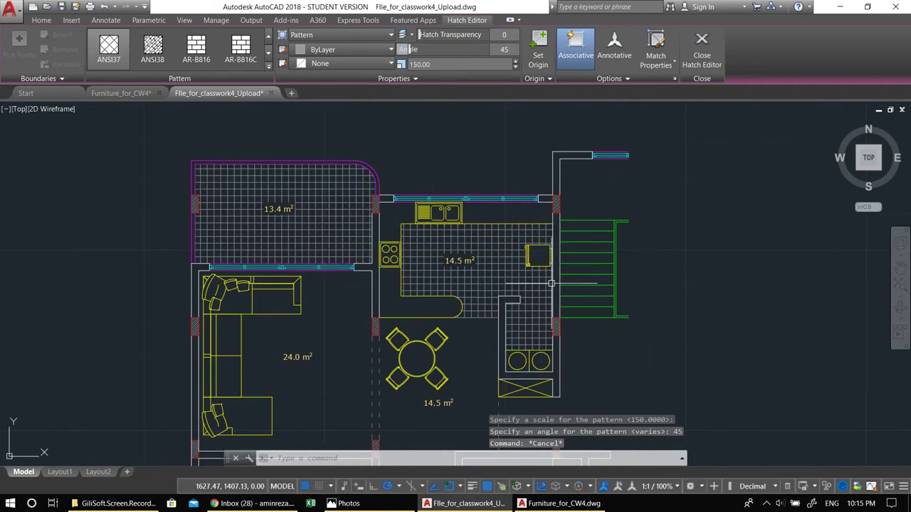
Examine the hatched kitchen and balcony floors, including the hatch edge between kitchen and dining area.
scroll(550, 291, down, 4)
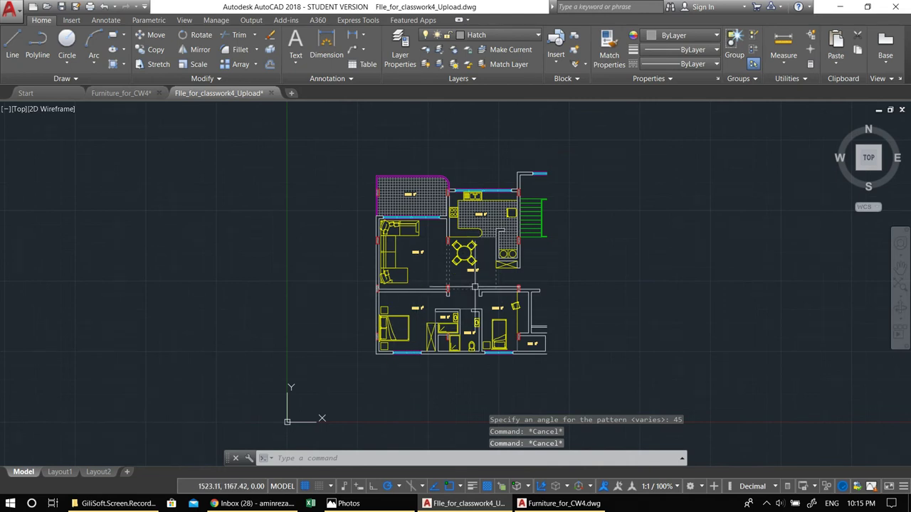
scroll(476, 219, up, 2)
middle_drag(413, 271, 471, 209)
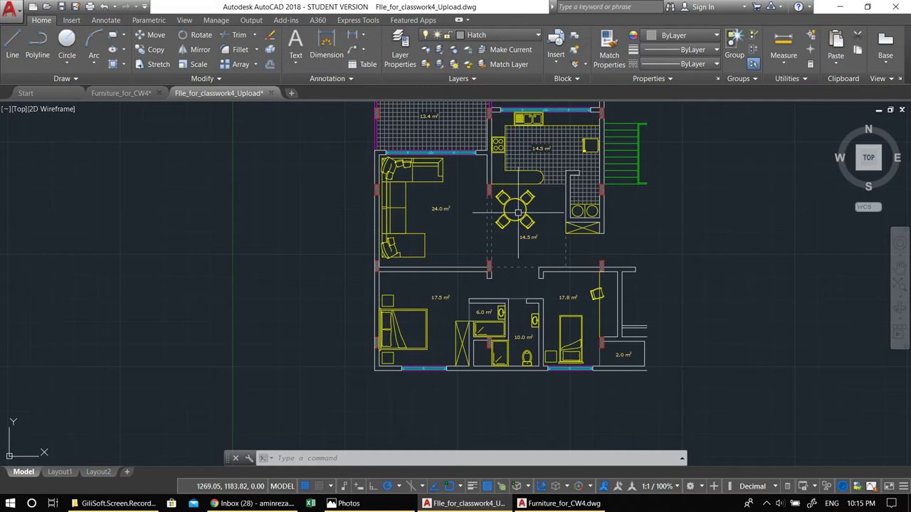
mouse_move(488, 239)
middle_down()
mouse_move(448, 158)
mouse_move(456, 320)
middle_up()
scroll(473, 242, up, 5)
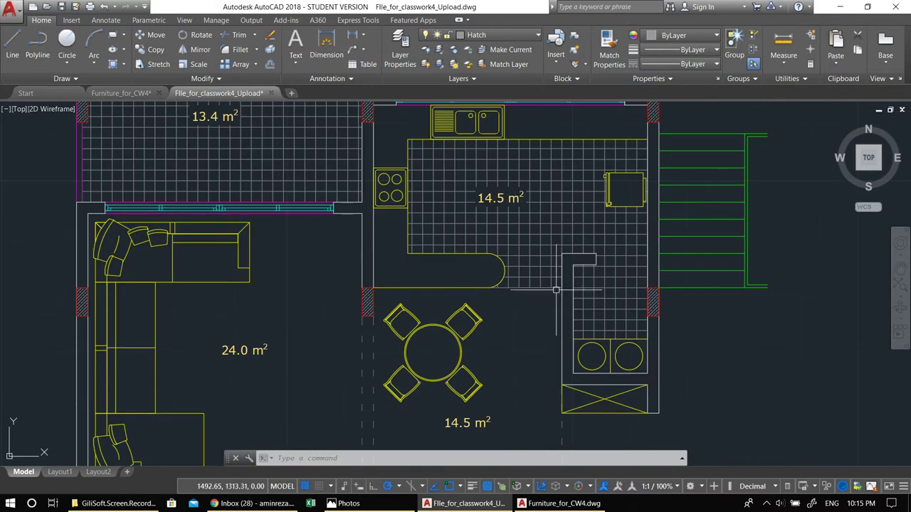
scroll(545, 244, up, 2)
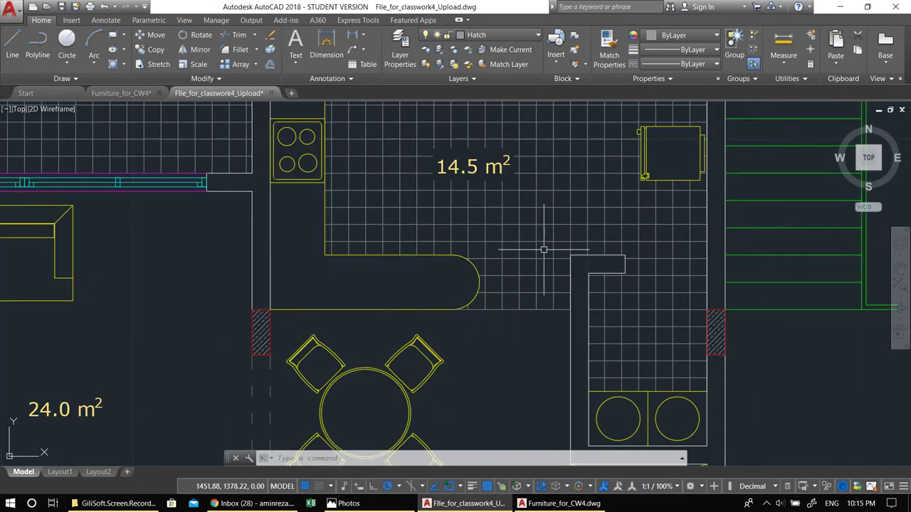
middle_drag(434, 218, 454, 289)
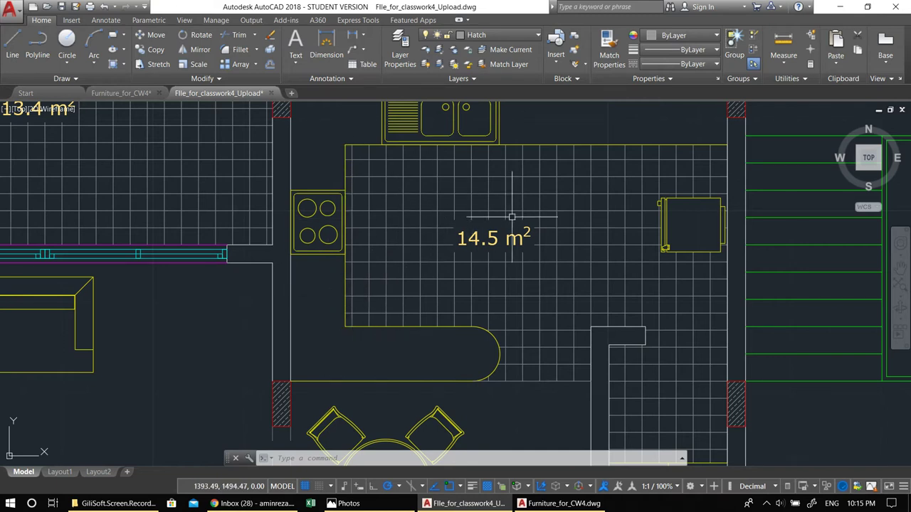
scroll(512, 217, down, 4)
scroll(325, 165, up, 2)
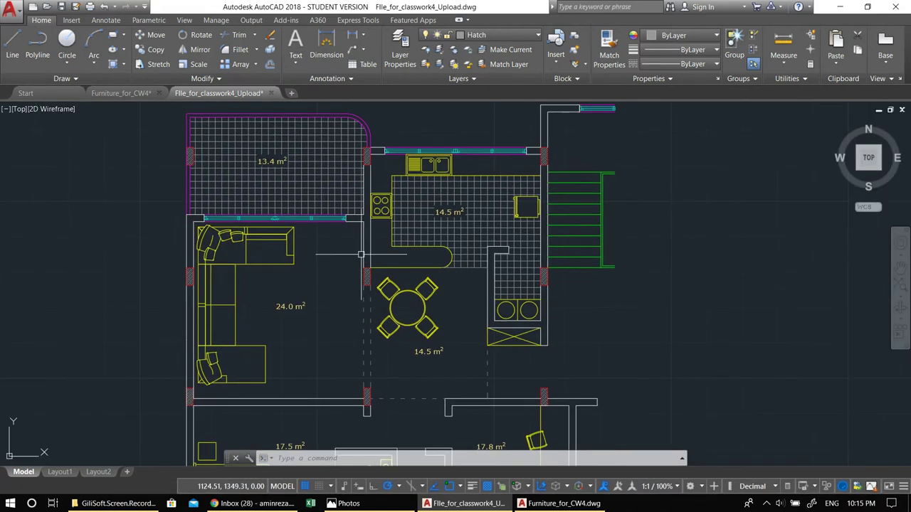
Hatch the floors of the 10.0 m² and 6.0 m² bathrooms with the ANSI37 pattern at scale 150.
middle_drag(418, 312, 378, 162)
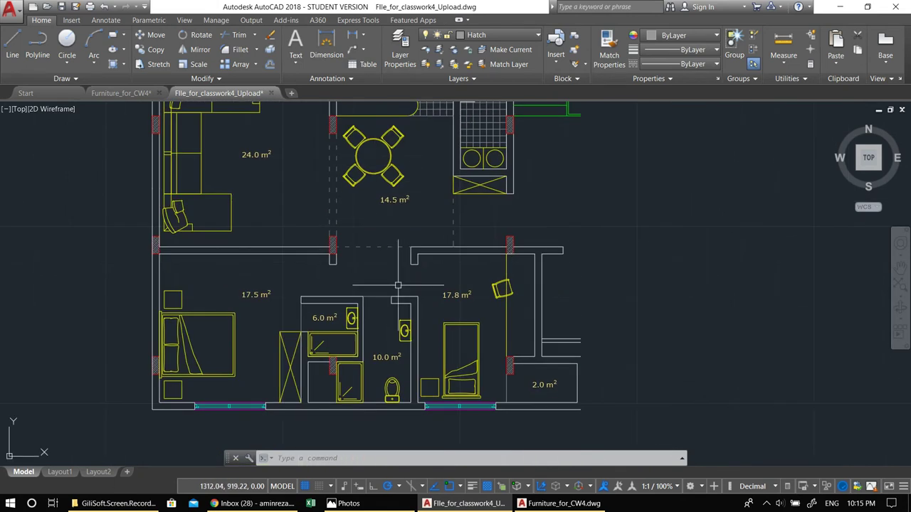
middle_drag(392, 358, 375, 270)
key(Escape)
key(Escape)
key(Escape)
text(h)
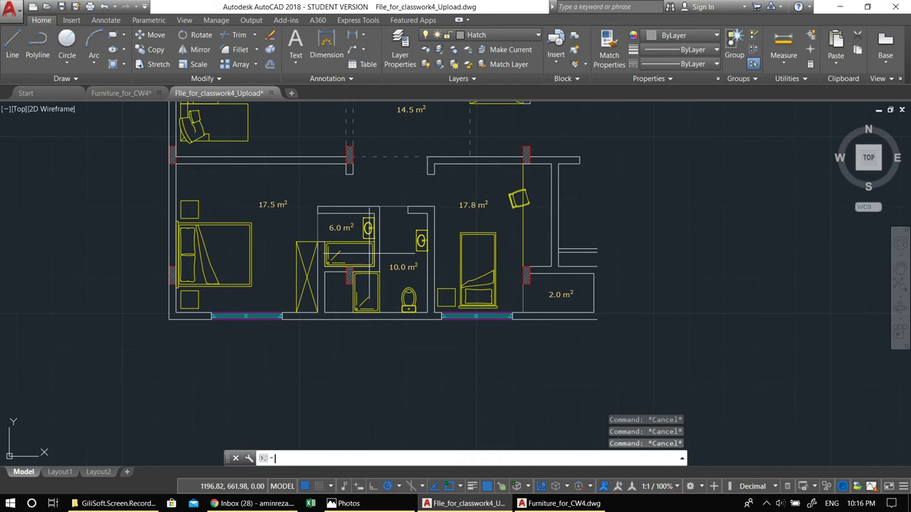
key(Return)
scroll(379, 233, up, 2)
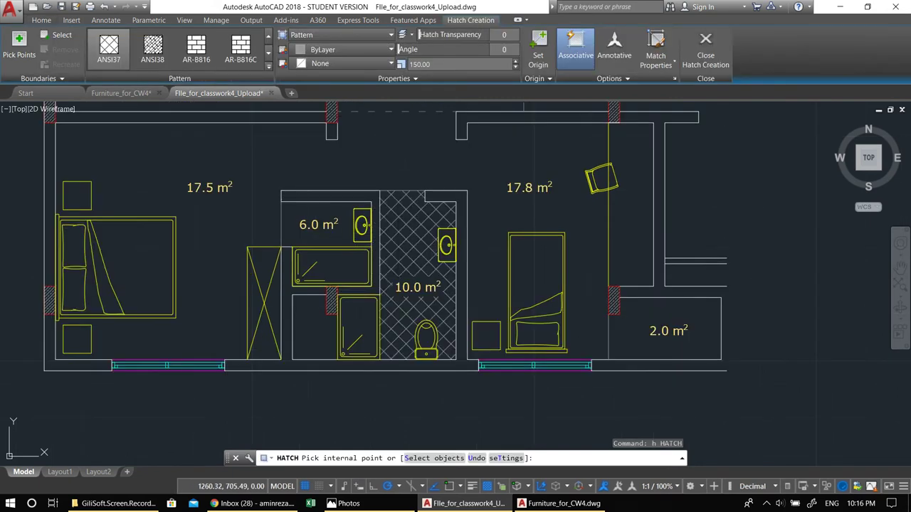
click(399, 245)
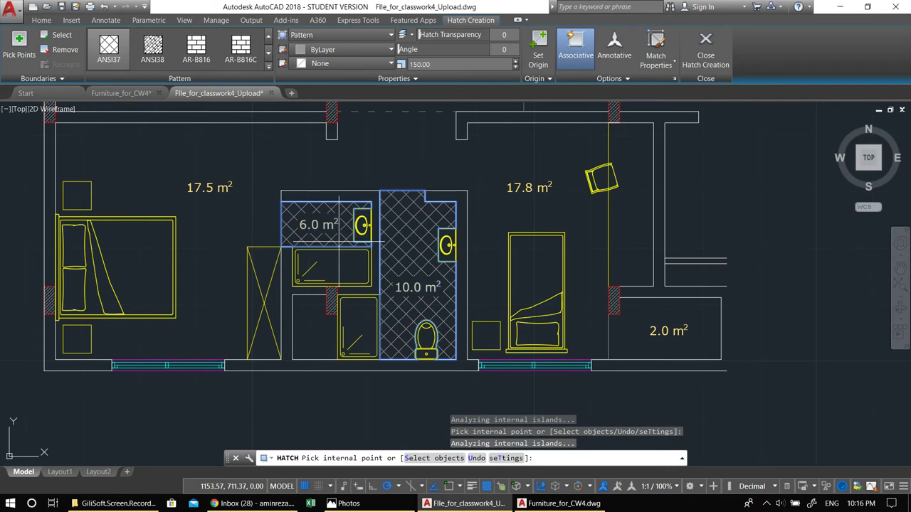
key(Return)
Change the floor hatch of the two bathrooms to the ANGLE pattern at scale 75.
click(401, 219)
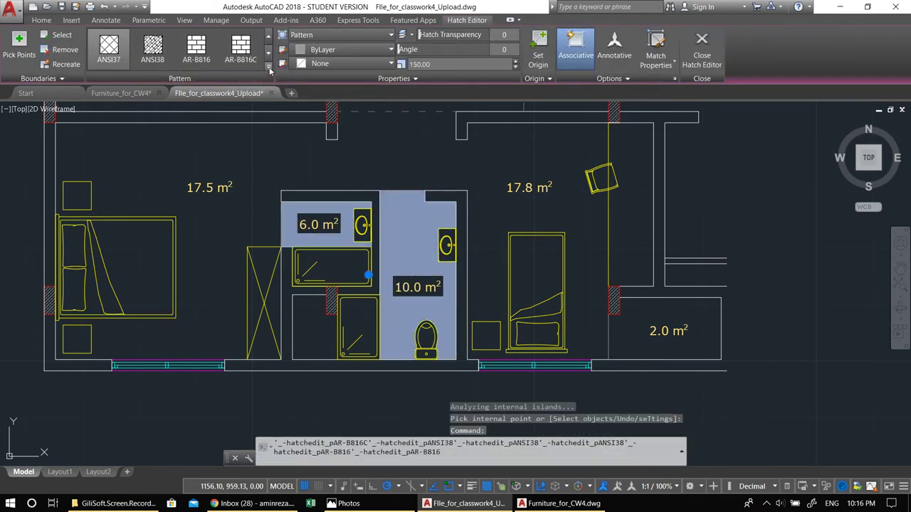
click(269, 67)
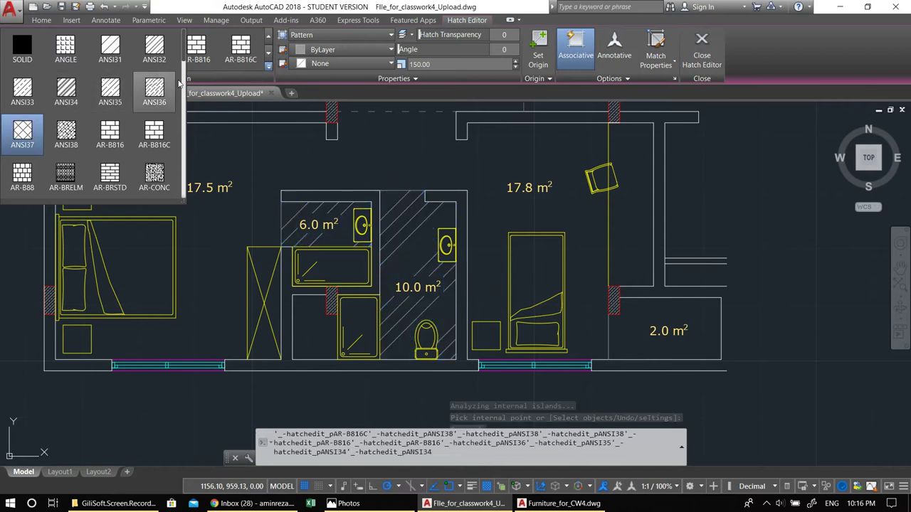
click(70, 49)
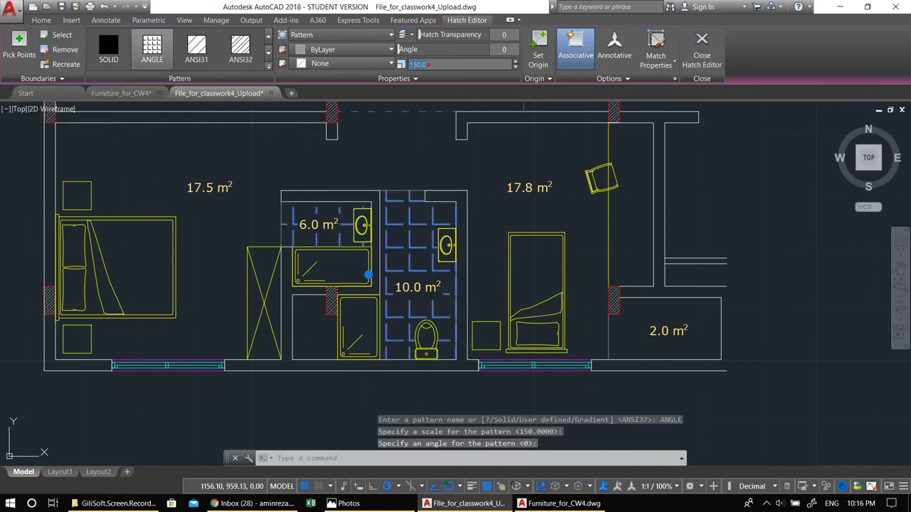
click(429, 64)
text(100)
key(Return)
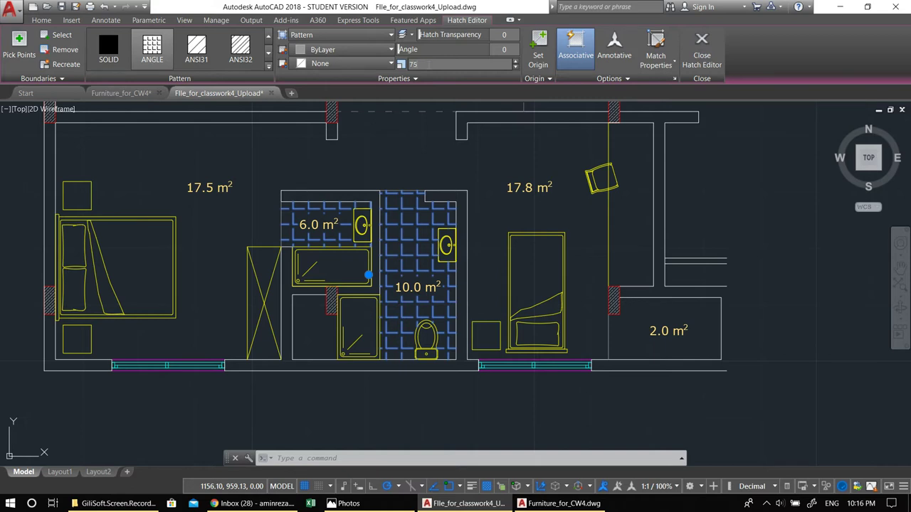
key(Return)
scroll(454, 257, down, 3)
key(Escape)
key(Escape)
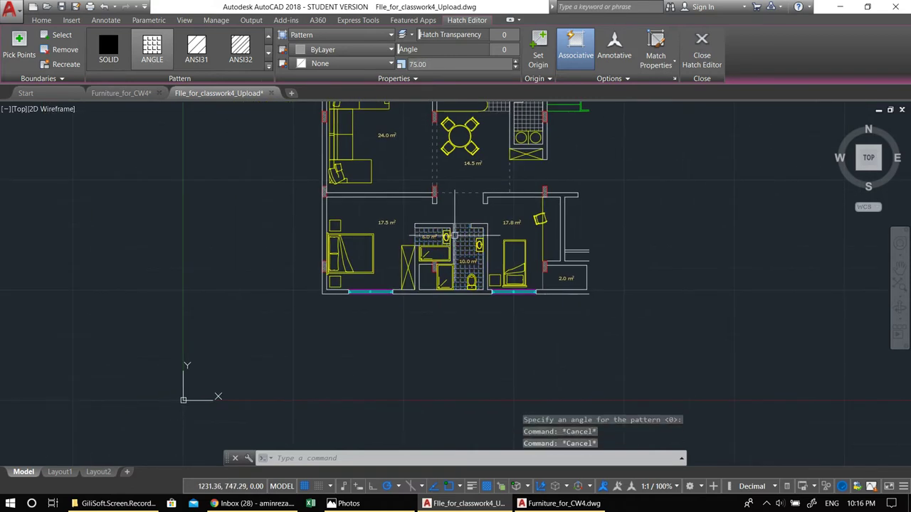
Turn on the Axis and DOORS layers so the grid lines and doors show in the plan.
scroll(453, 256, up, 2)
scroll(474, 228, up, 3)
scroll(458, 254, down, 3)
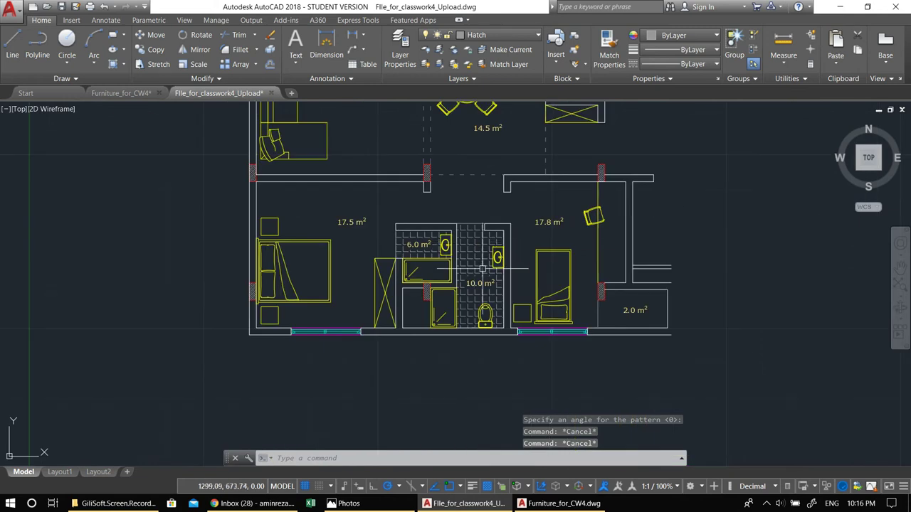
scroll(490, 419, down, 3)
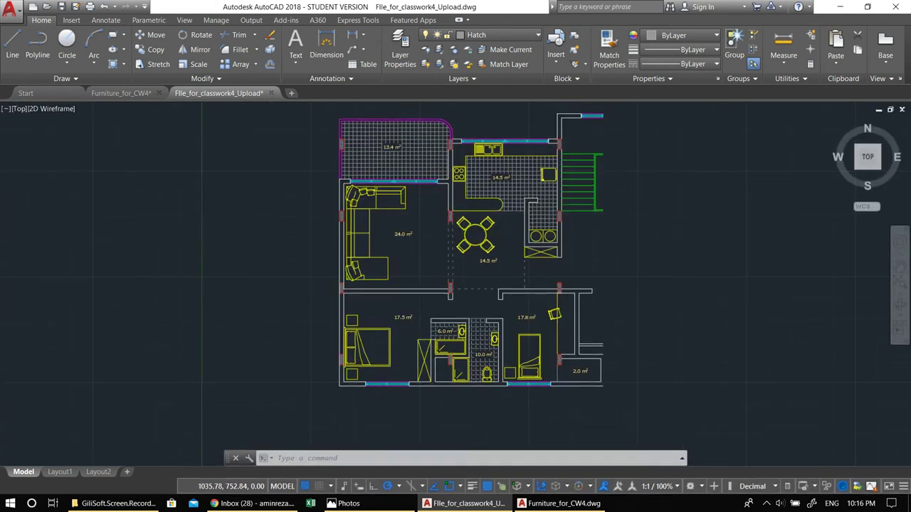
middle_drag(455, 313, 381, 305)
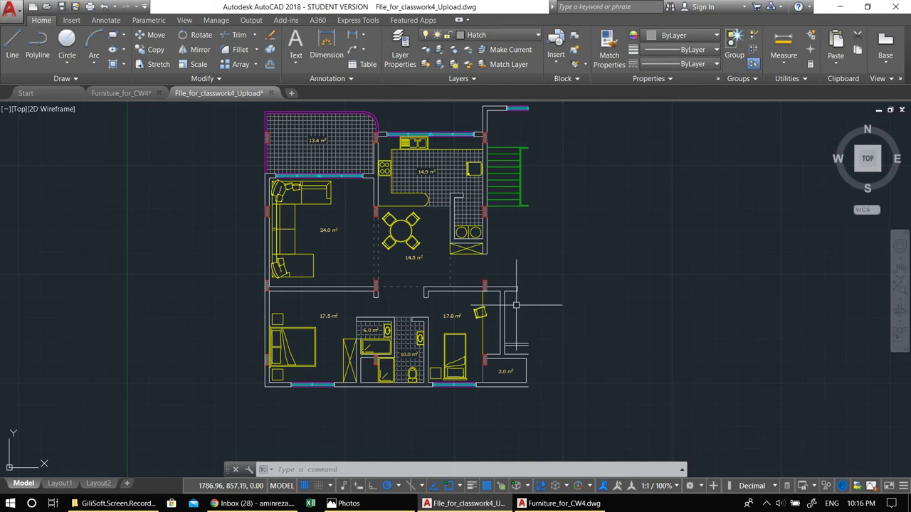
click(498, 35)
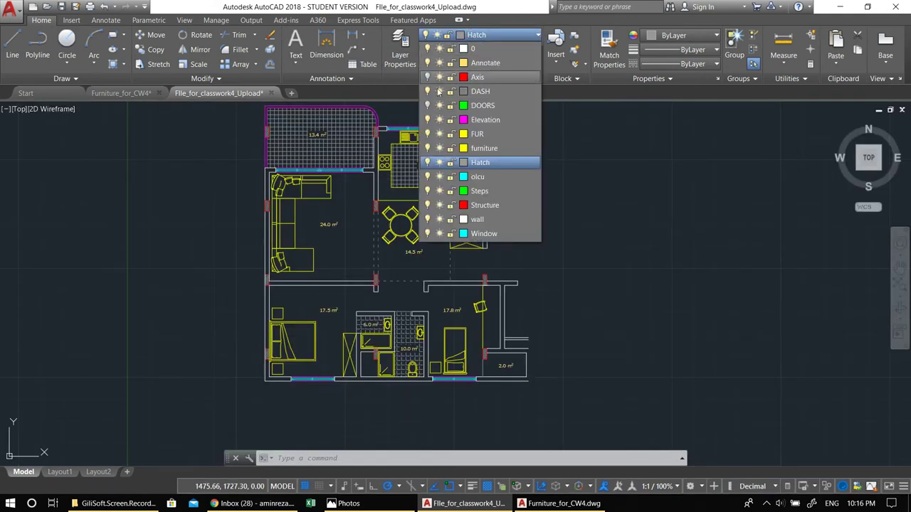
click(428, 77)
click(428, 105)
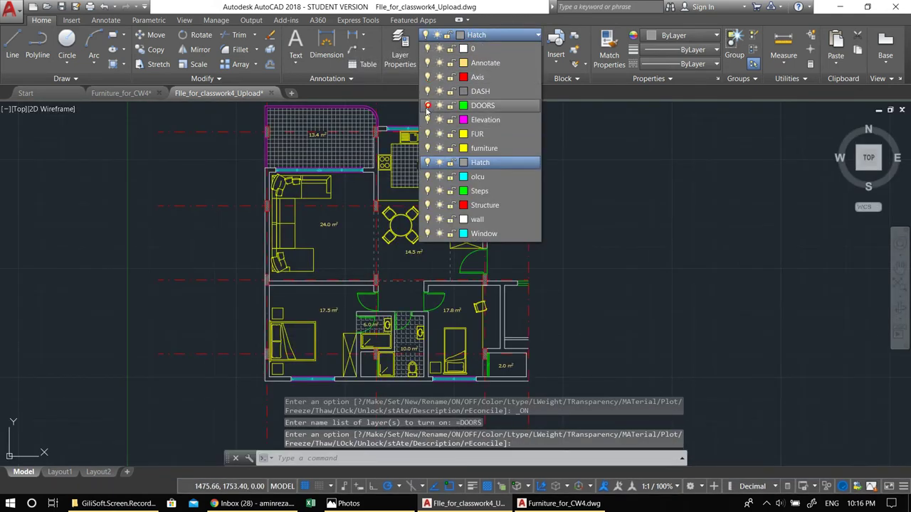
click(341, 242)
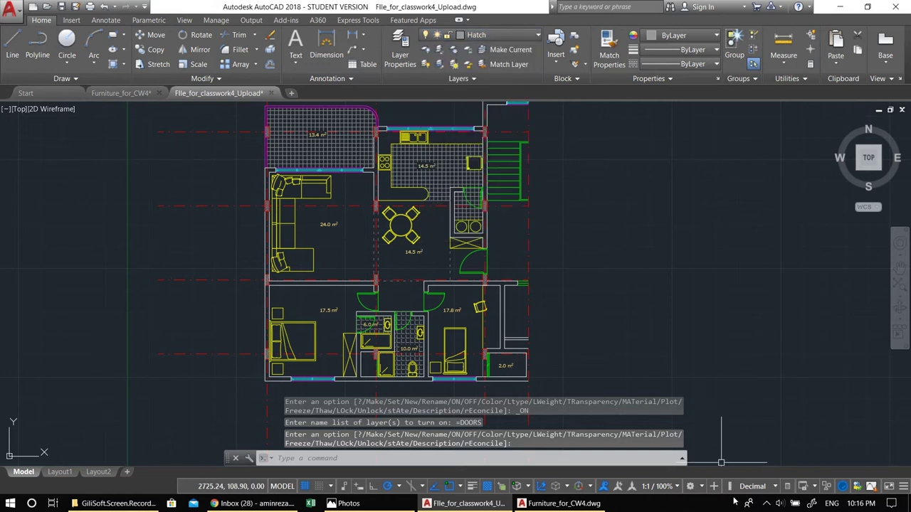
click(767, 503)
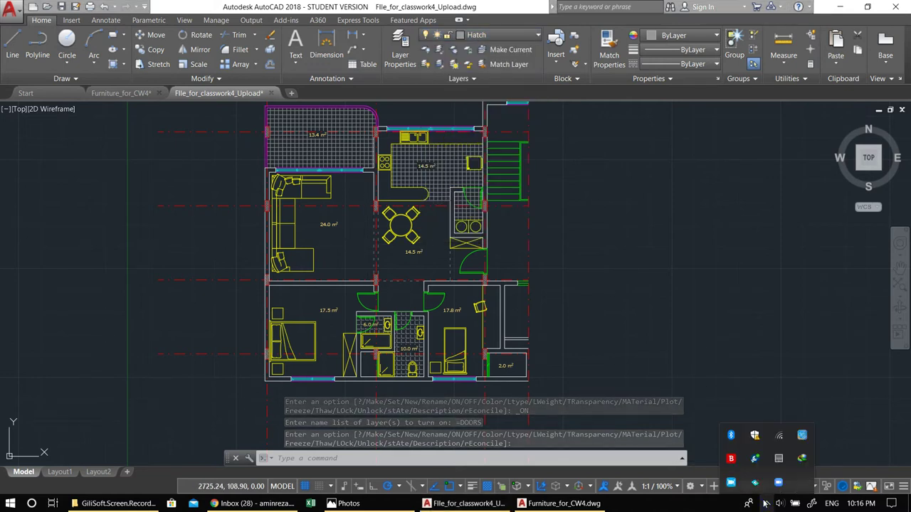
click(573, 254)
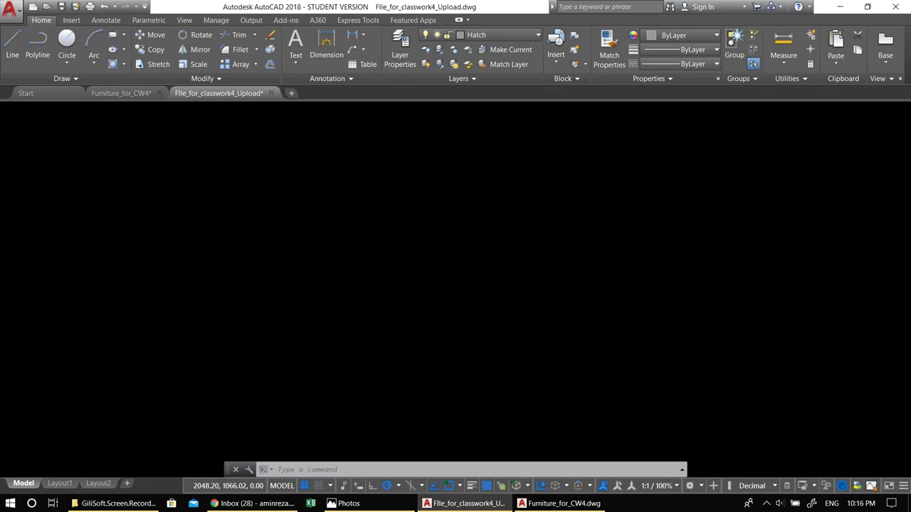
Place a single-line text letter A just above the leftmost vertical axis line, beyond the balcony.
scroll(408, 197, up, 2)
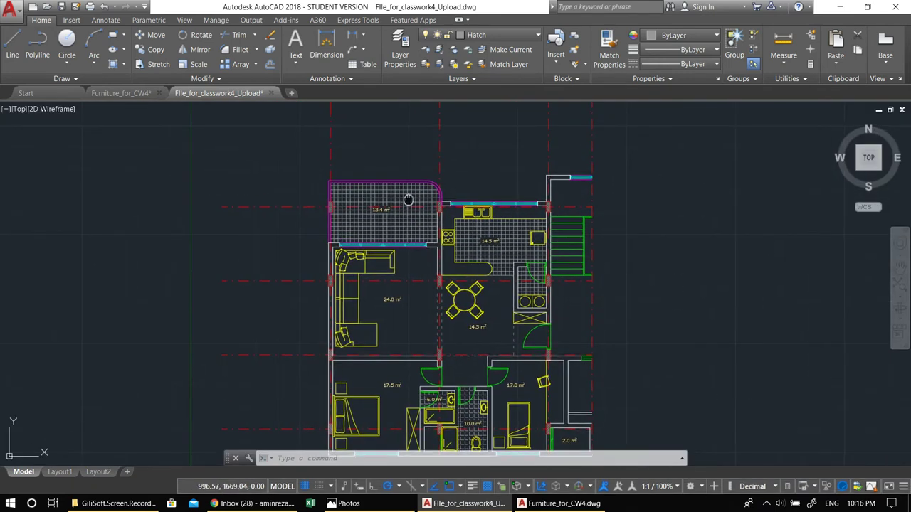
middle_drag(408, 197, 440, 257)
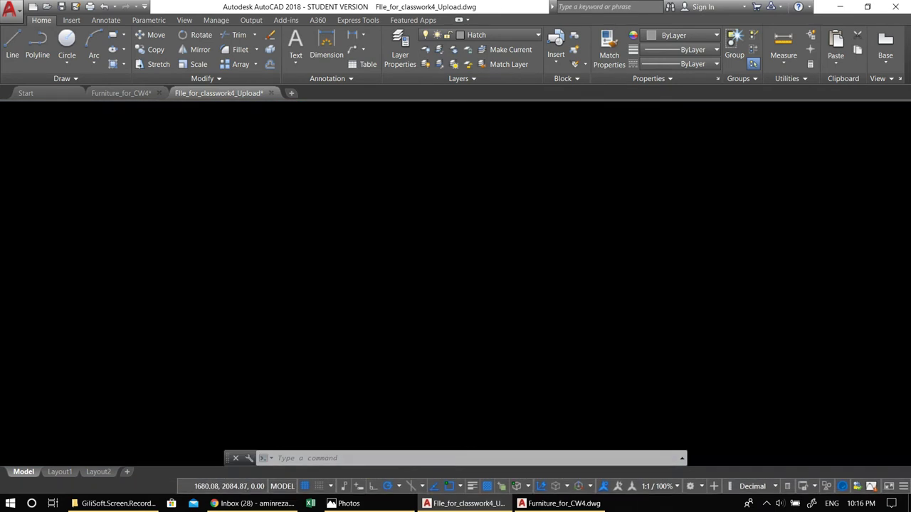
middle_drag(343, 150, 403, 193)
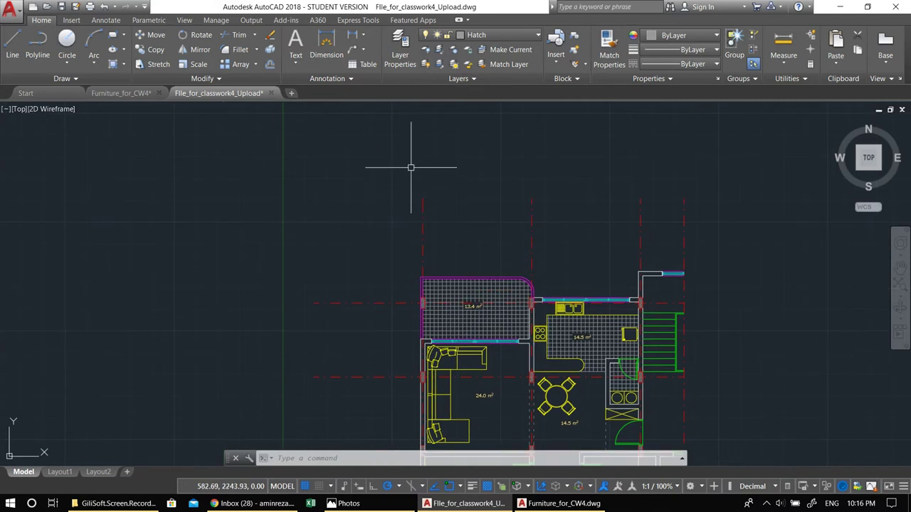
scroll(411, 168, up, 2)
middle_drag(446, 213, 398, 213)
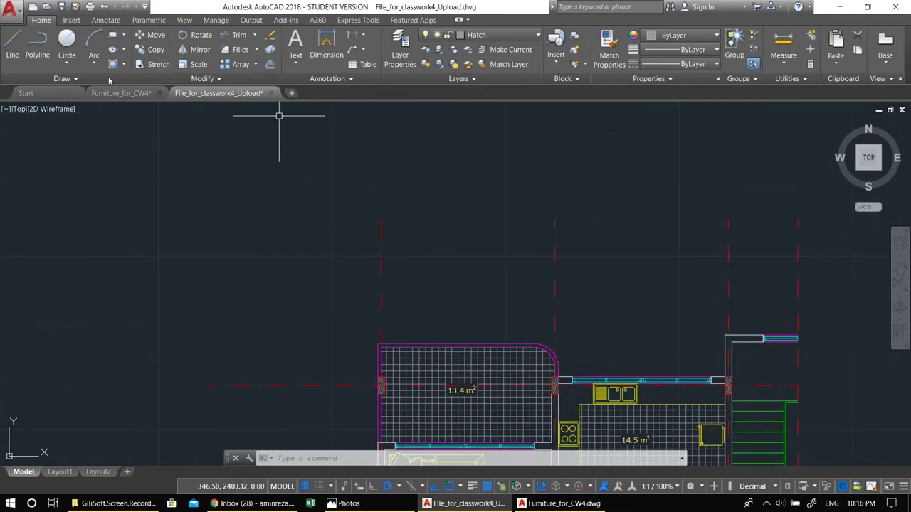
middle_drag(451, 159, 429, 167)
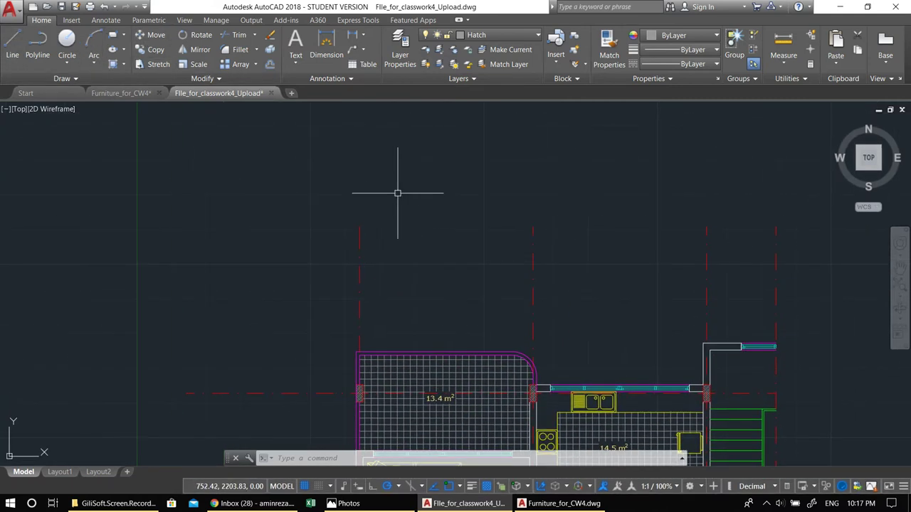
text(d)
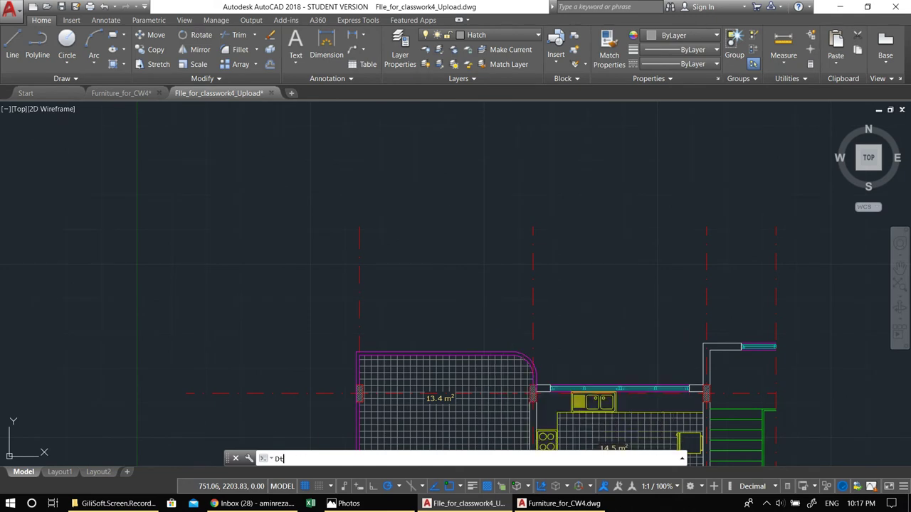
text(t)
key(Return)
scroll(363, 181, up, 2)
click(344, 211)
key(Return)
click(383, 212)
key(Escape)
Move the axis letter A to the Annotate layer and make Annotate the current layer.
click(383, 220)
click(316, 191)
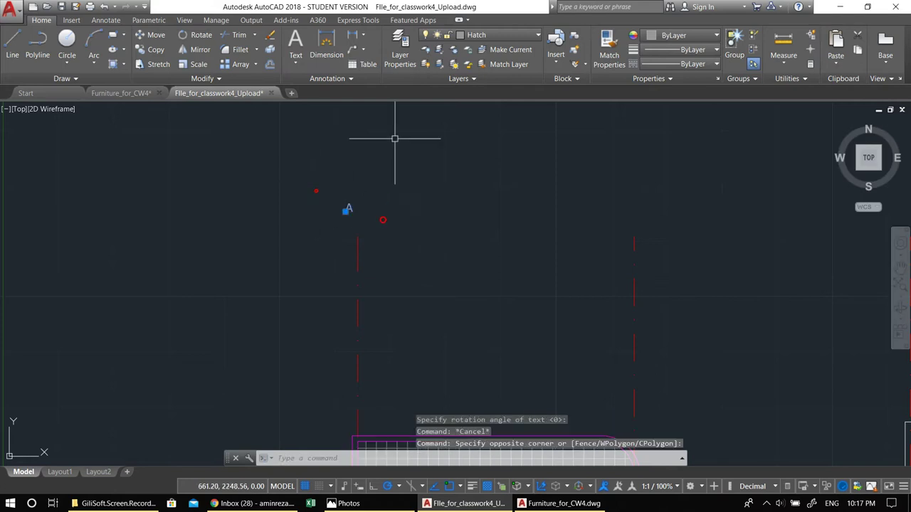
click(493, 40)
click(503, 70)
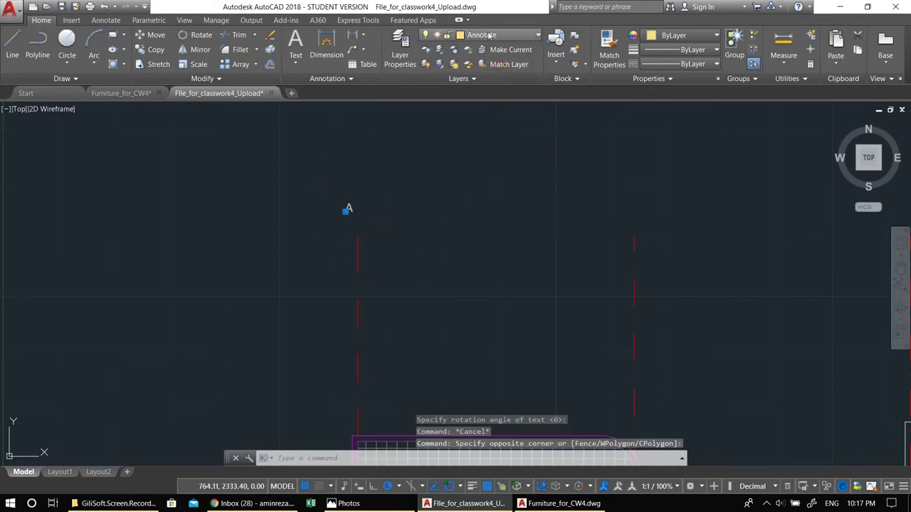
middle_drag(528, 147, 519, 152)
key(Escape)
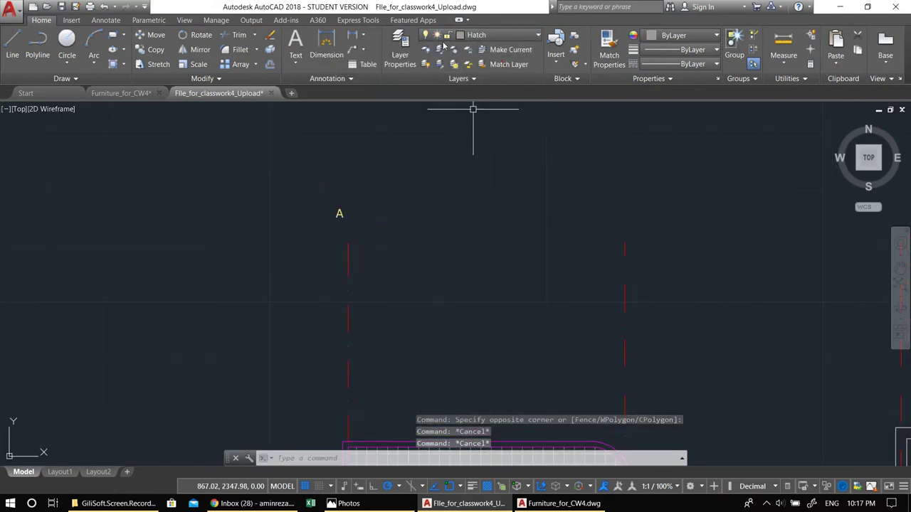
click(478, 34)
click(492, 64)
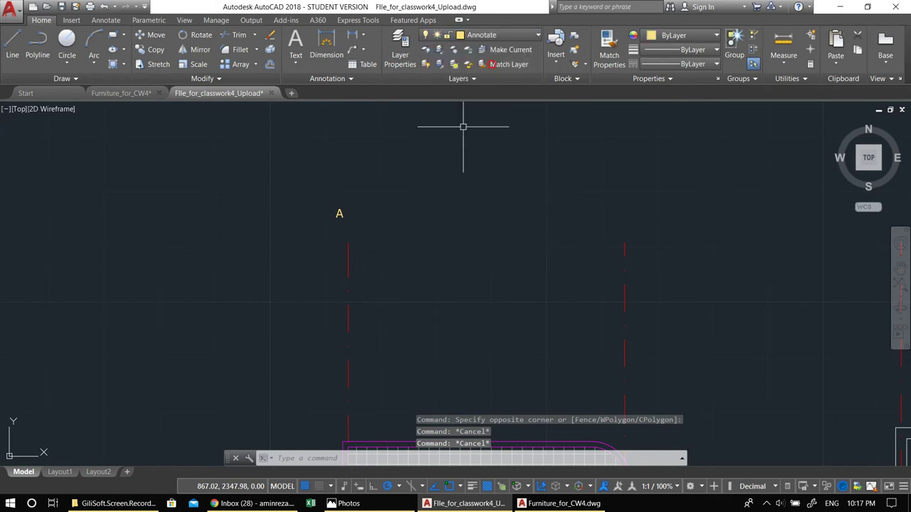
Scale the axis letter A by a factor of 3.
click(377, 228)
click(301, 191)
middle_drag(301, 191, 356, 182)
text(sc)
key(Return)
click(392, 214)
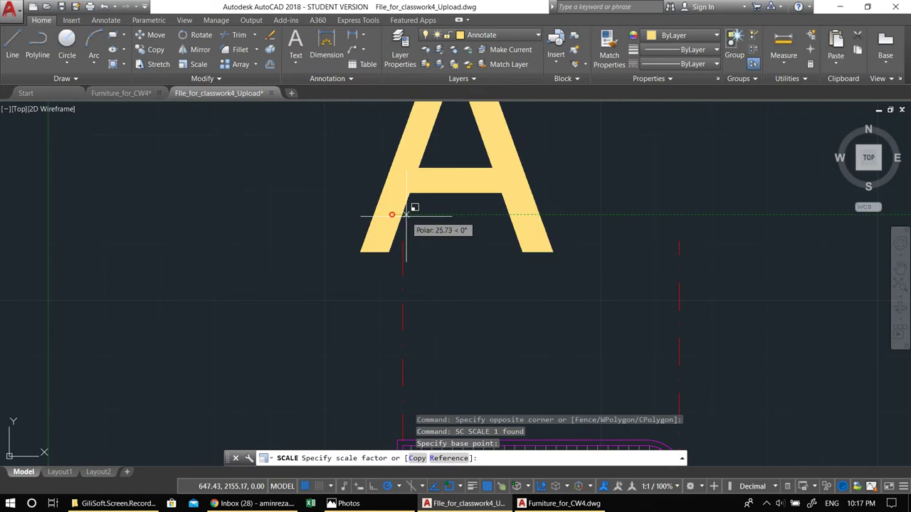
text(3)
key(Return)
scroll(413, 254, down, 3)
scroll(416, 254, up, 3)
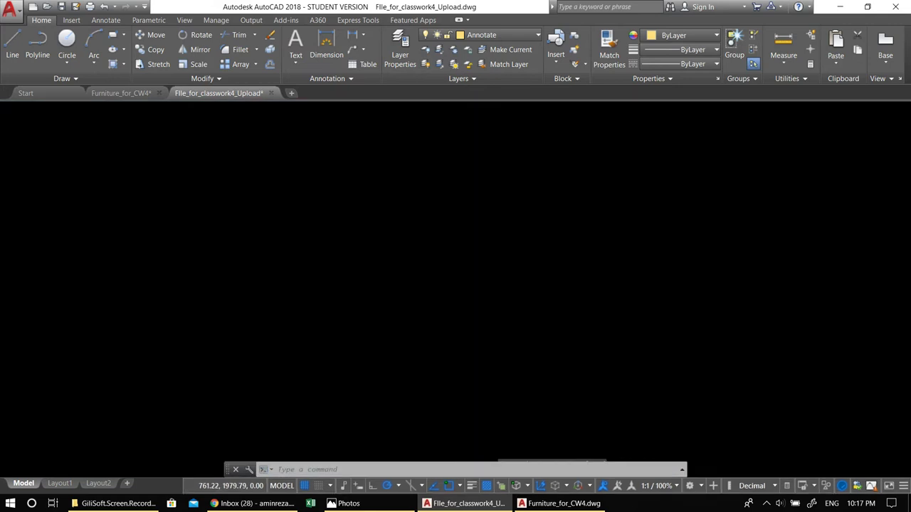
Move the enlarged letter A into the empty area left of the leftmost vertical axis line.
middle_drag(436, 321, 452, 237)
click(456, 252)
click(371, 193)
middle_drag(362, 193, 467, 230)
key(Escape)
text(m)
key(Return)
click(469, 257)
click(378, 244)
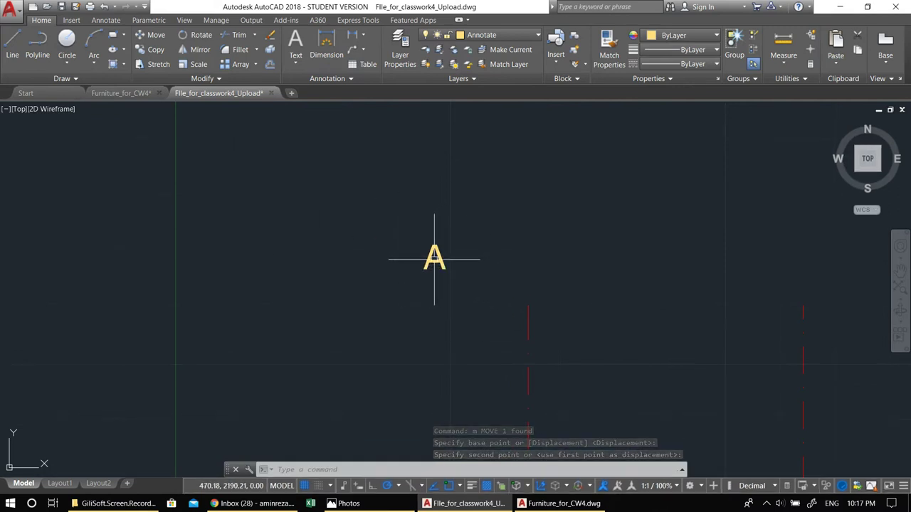
Check the insertion point of the enlarged letter A, and erase the letter.
click(434, 261)
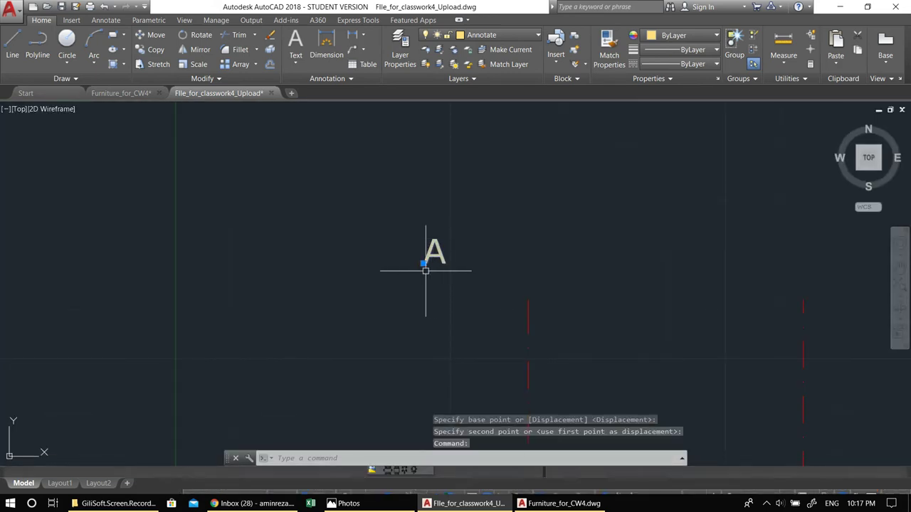
scroll(423, 269, up, 3)
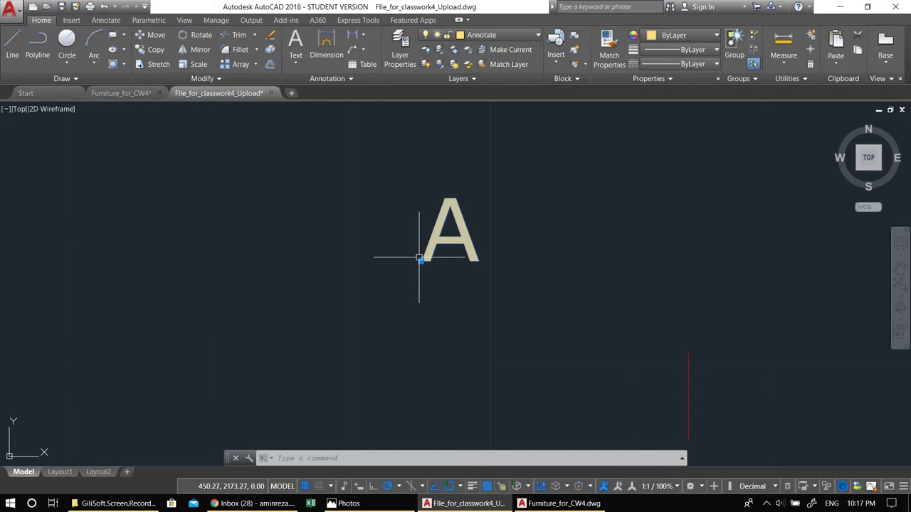
scroll(421, 262, down, 3)
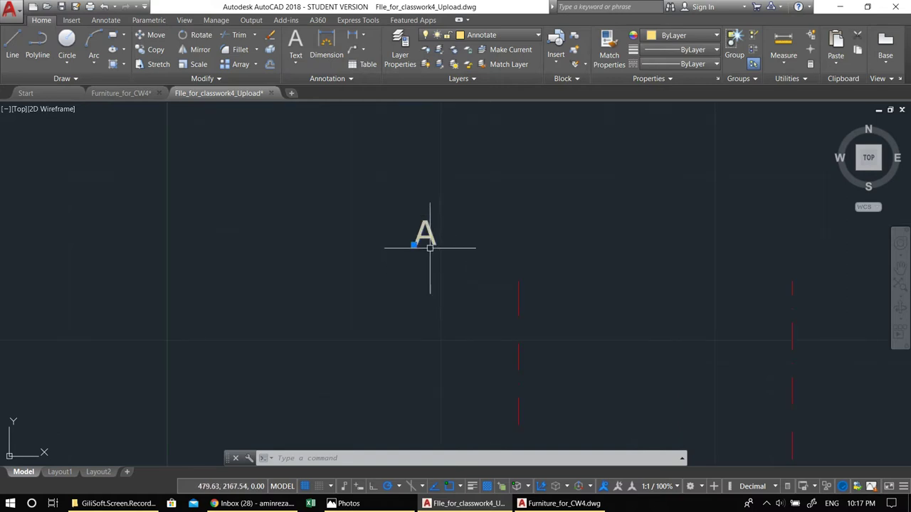
key(Escape)
click(429, 239)
key(Delete)
Create a single-line text letter A with Middle justification and 0 rotation in the empty area left of the leftmost vertical axis line.
middle_drag(377, 259, 366, 264)
text(dt)
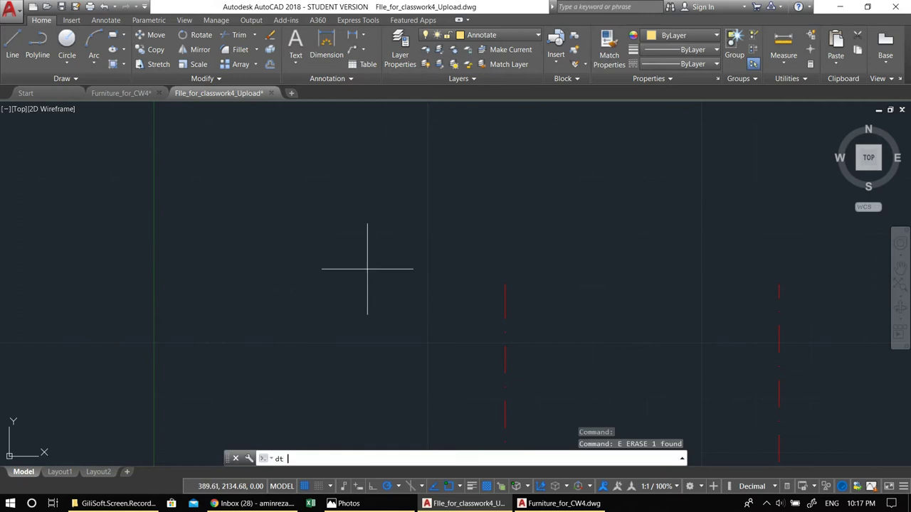
key(Return)
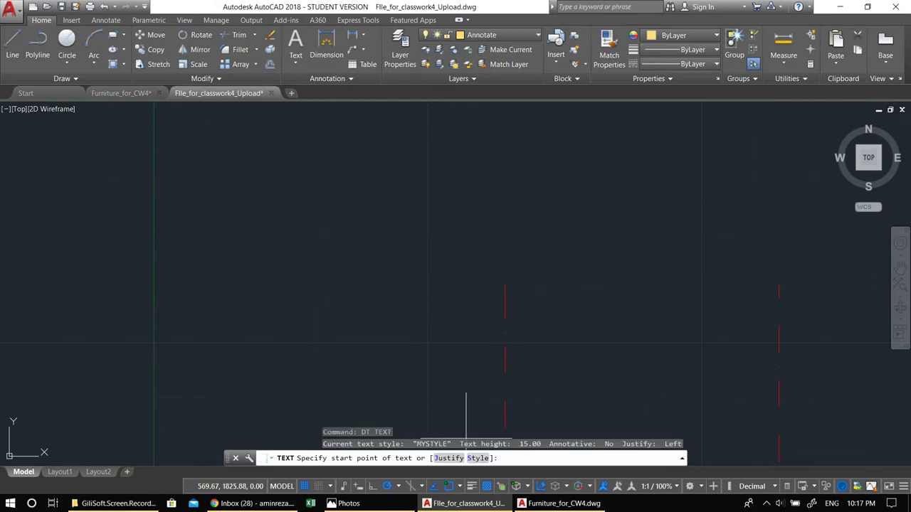
click(447, 458)
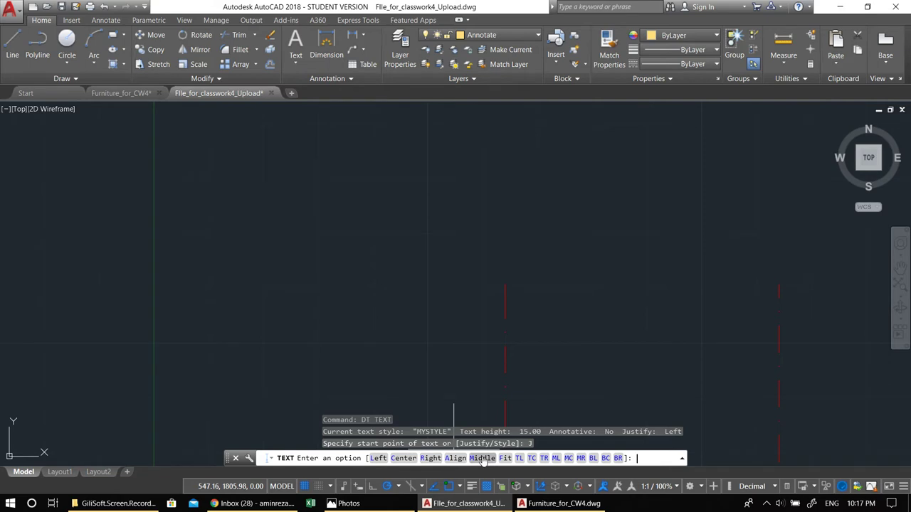
click(483, 458)
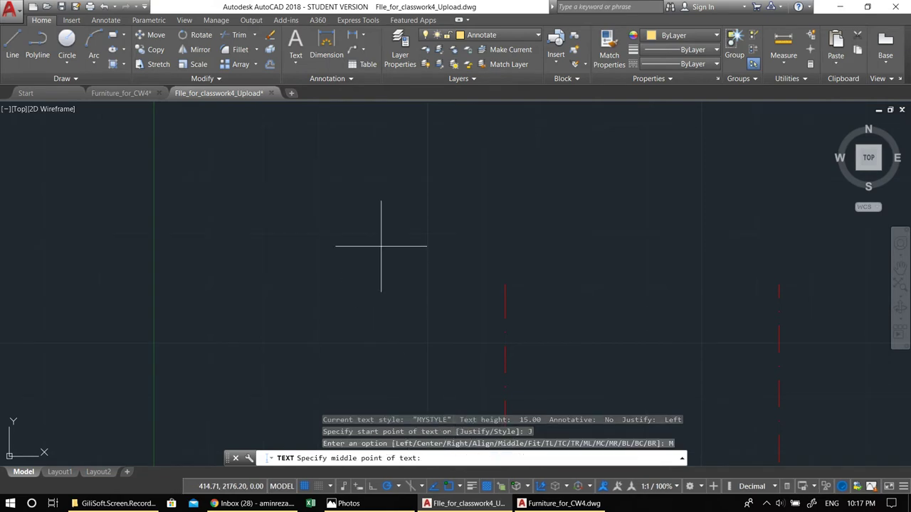
click(381, 247)
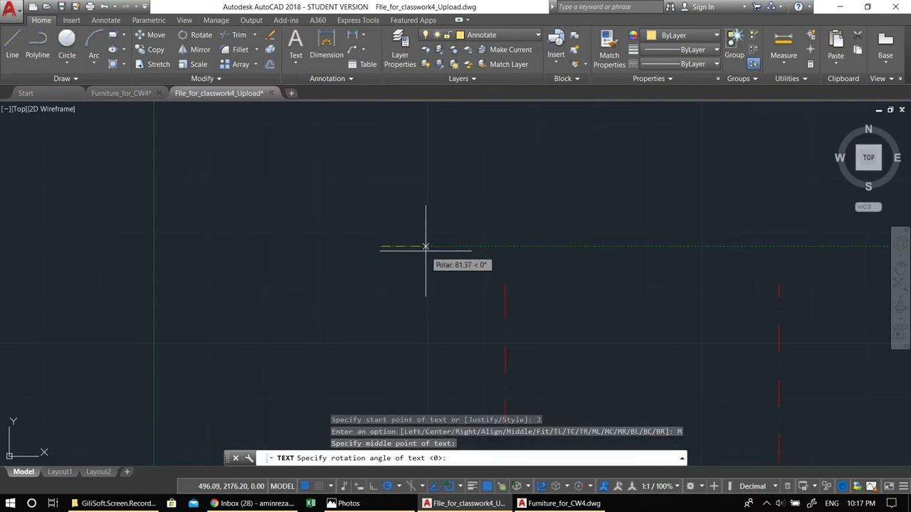
click(425, 246)
text(A)
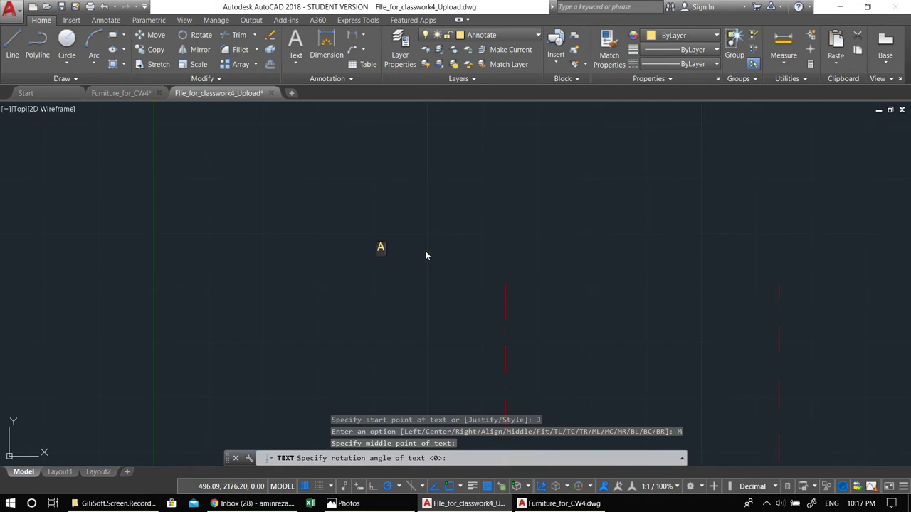
text(AA)
key(BackSpace)
key(BackSpace)
scroll(406, 245, up, 2)
key(Return)
Scale the new letter A by a factor of 3 about its middle point.
click(394, 272)
click(308, 217)
middle_drag(308, 244, 344, 264)
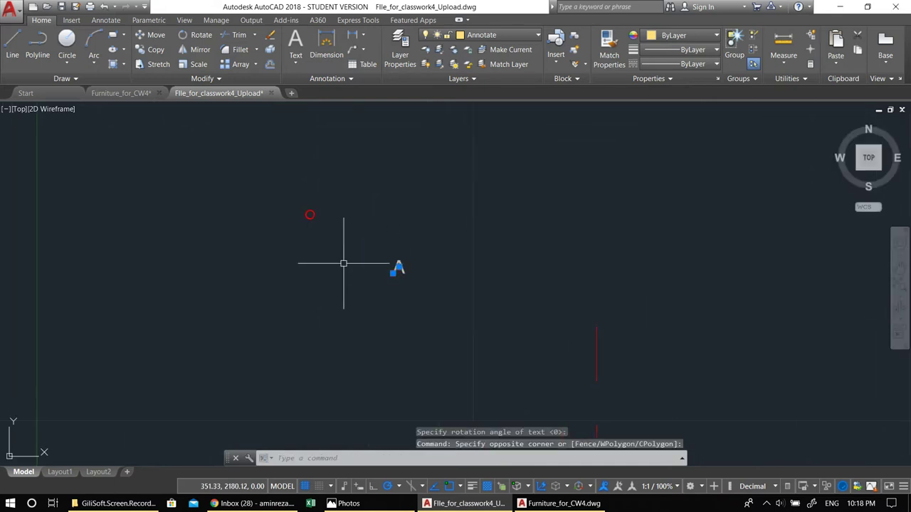
text(sc)
key(Return)
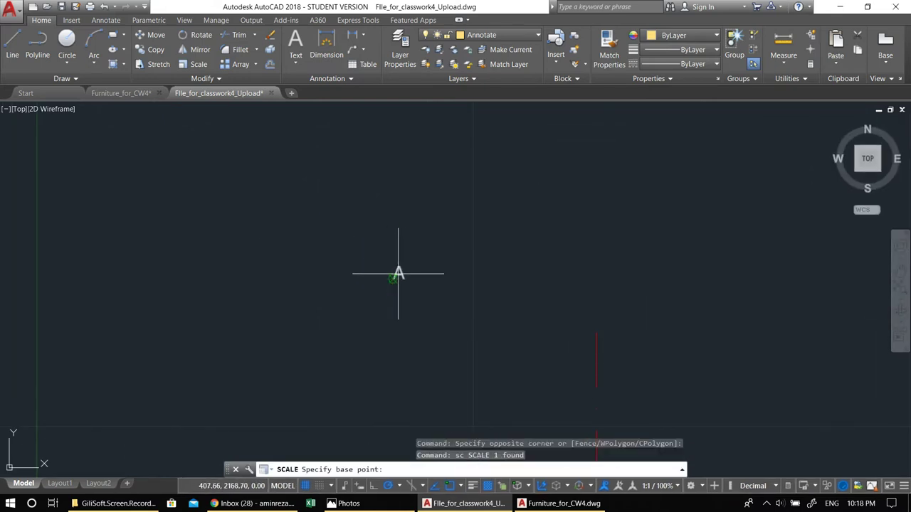
click(397, 268)
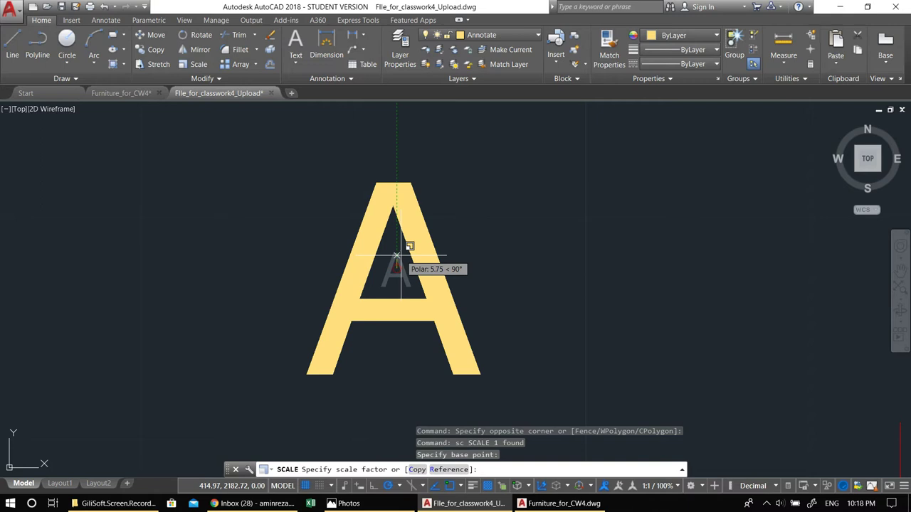
text(3)
key(Return)
scroll(397, 268, down, 4)
drag(444, 308, 315, 197)
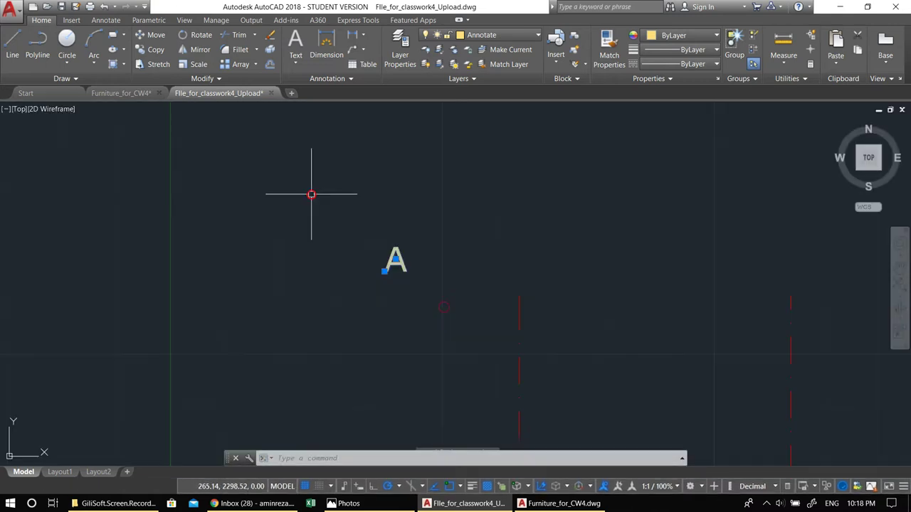
text(c)
key(Return)
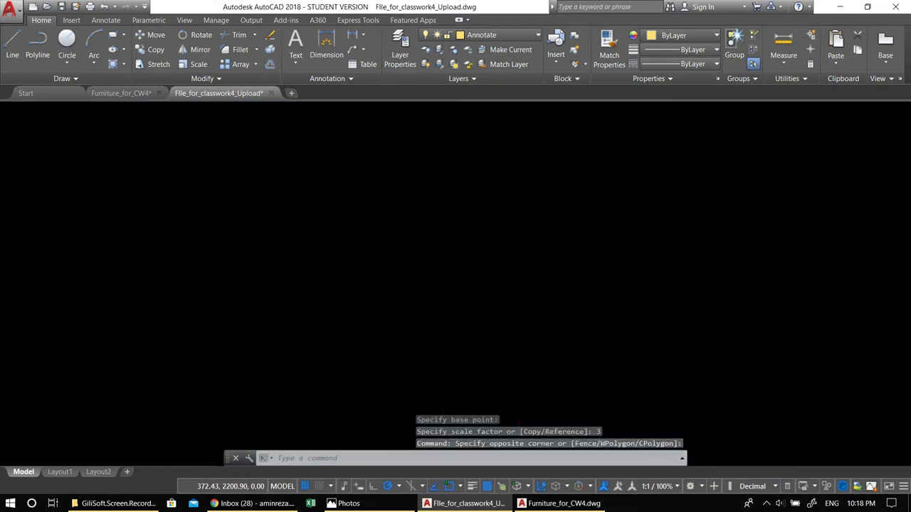
click(396, 258)
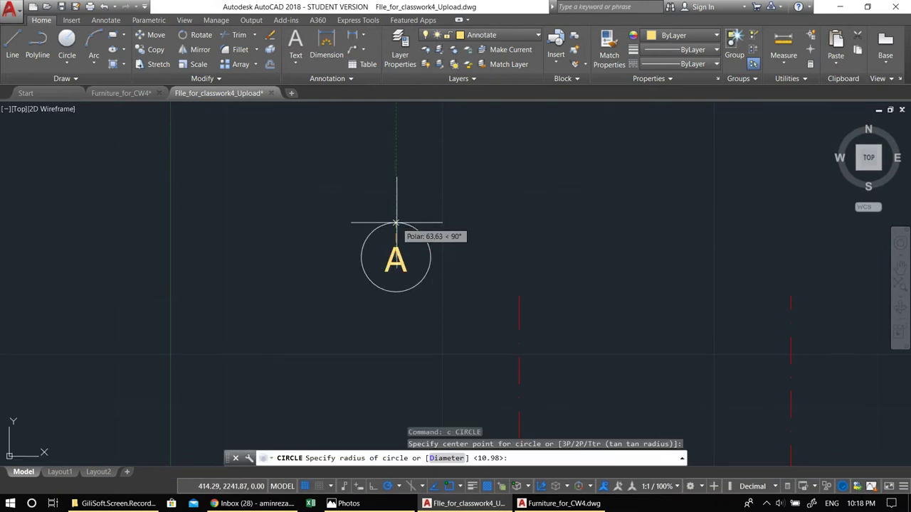
key(Escape)
key(Escape)
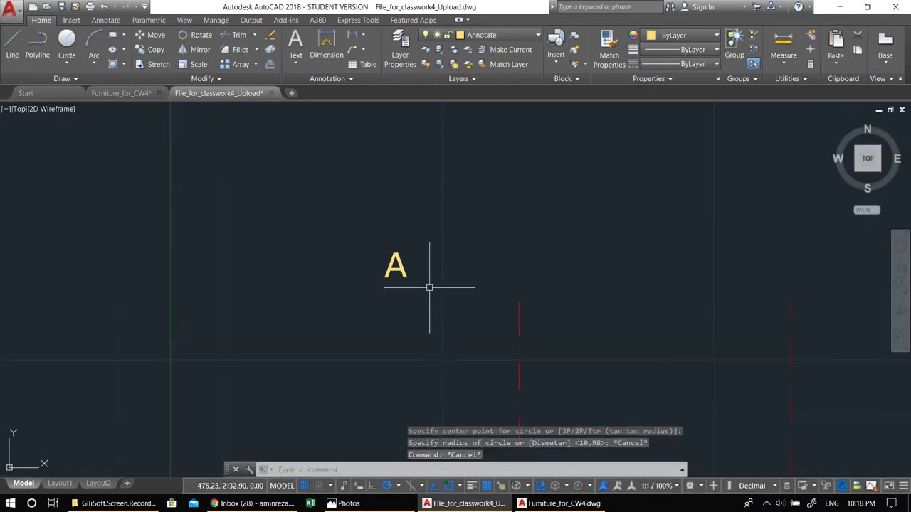
Enclose the letter A in a variable-size circle with the Enclose in Object tool, using an offset factor of 0.35.
click(429, 288)
click(326, 201)
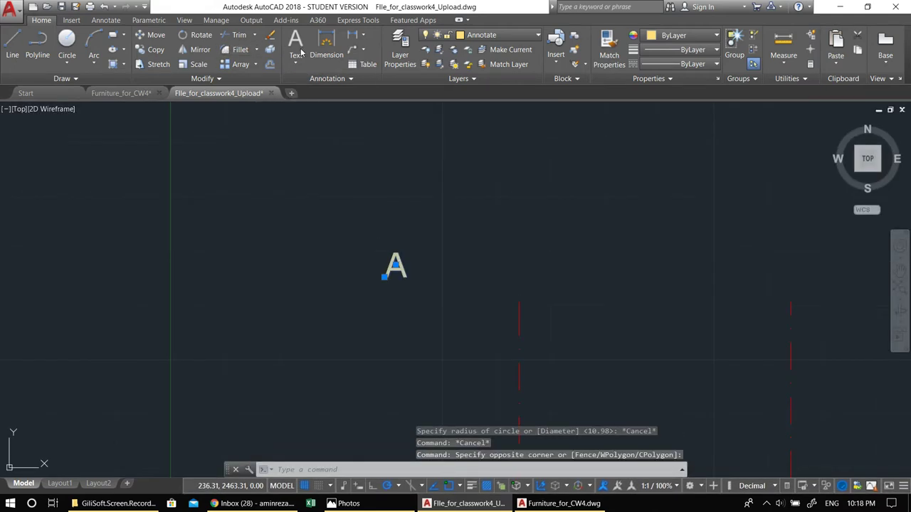
middle_drag(465, 202, 458, 206)
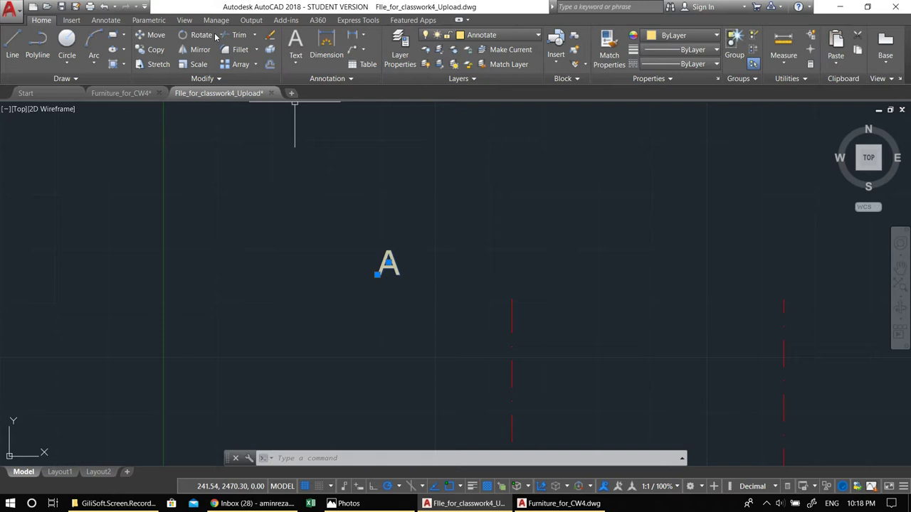
click(348, 22)
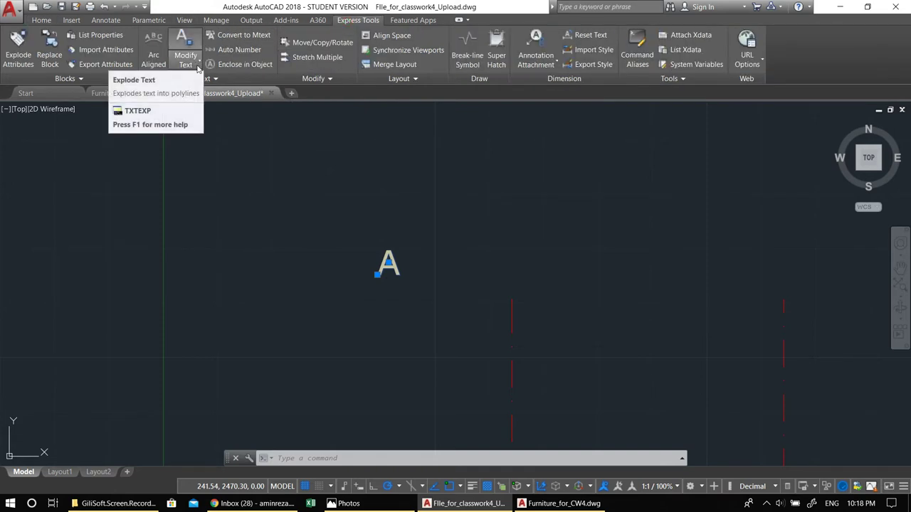
click(249, 67)
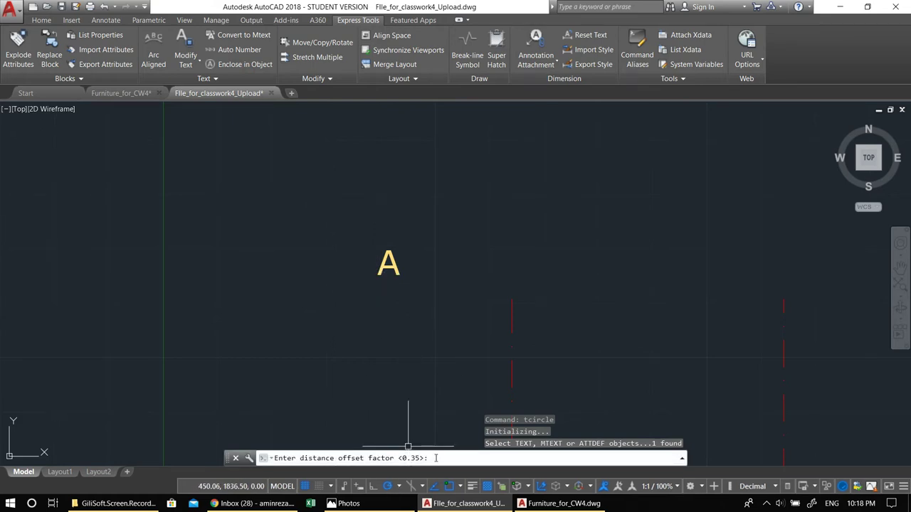
key(Return)
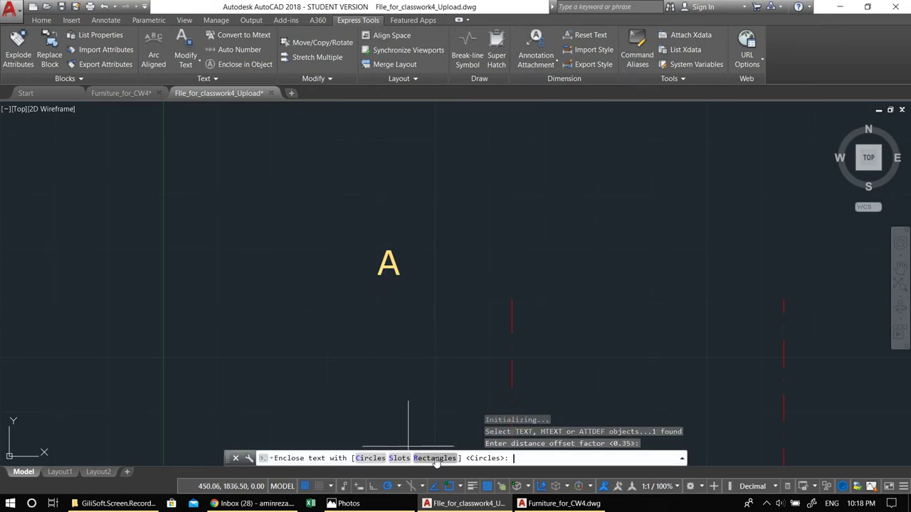
click(369, 458)
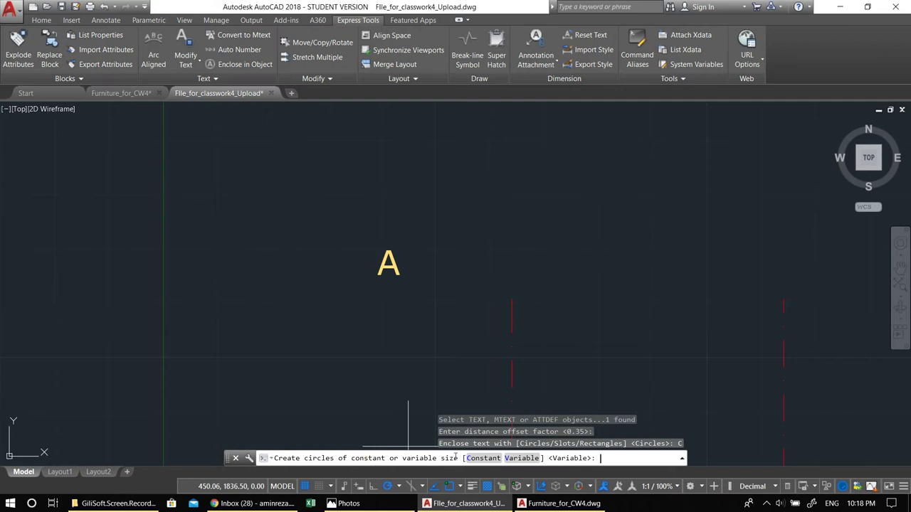
key(Return)
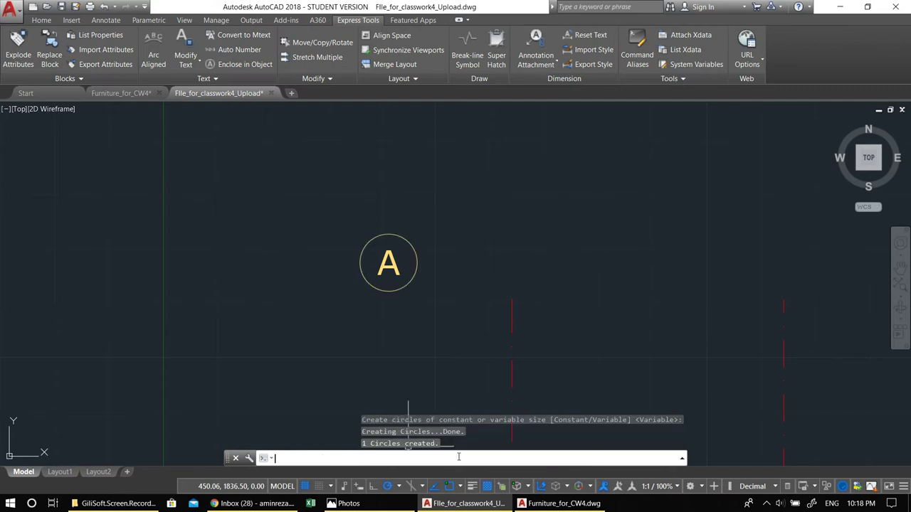
Make sure the Quadrant object snap is enabled in the drafting settings.
scroll(417, 332, down, 1)
scroll(417, 333, down, 1)
click(424, 332)
click(358, 261)
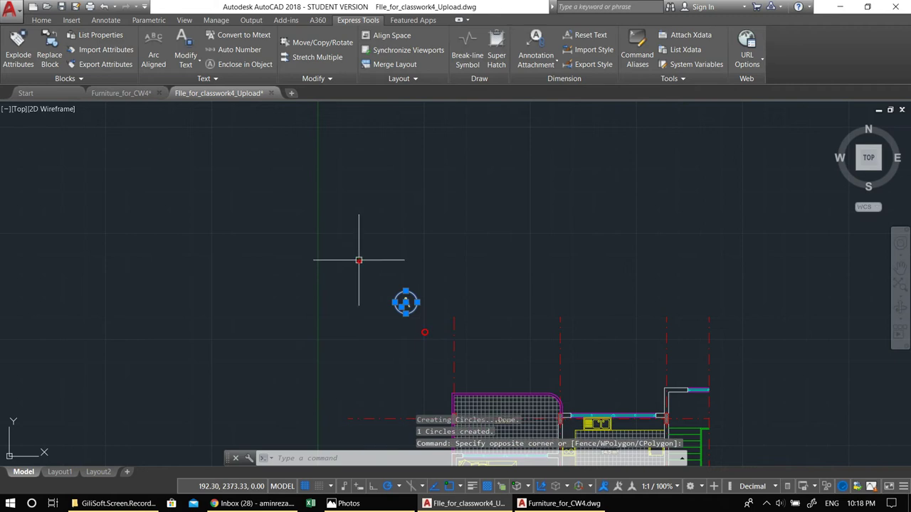
scroll(399, 328, up, 4)
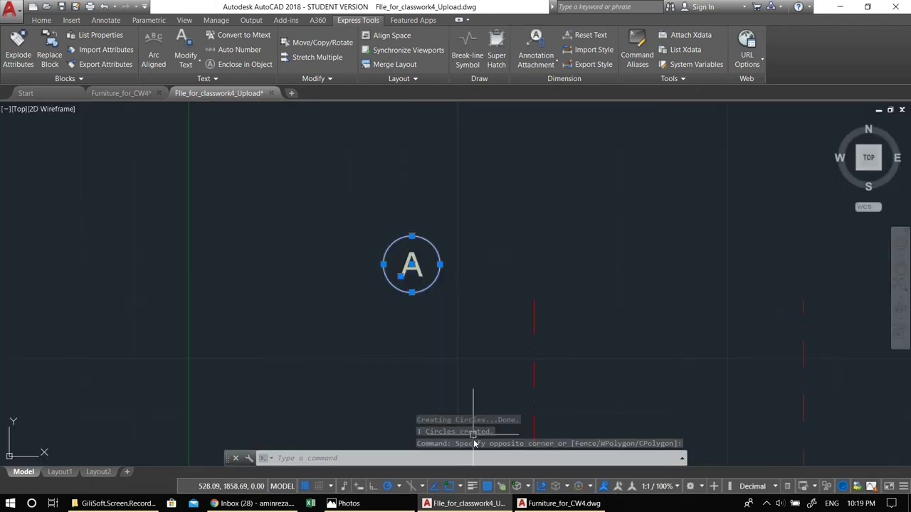
right_click(447, 490)
click(385, 469)
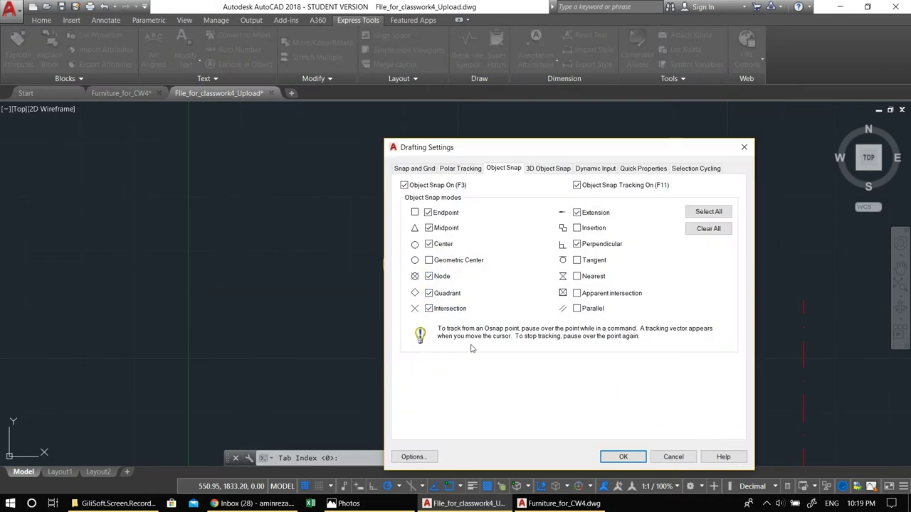
click(441, 296)
click(622, 457)
Move the circled A by its bottom quadrant onto the upper end of the leftmost vertical axis line.
click(478, 342)
click(325, 163)
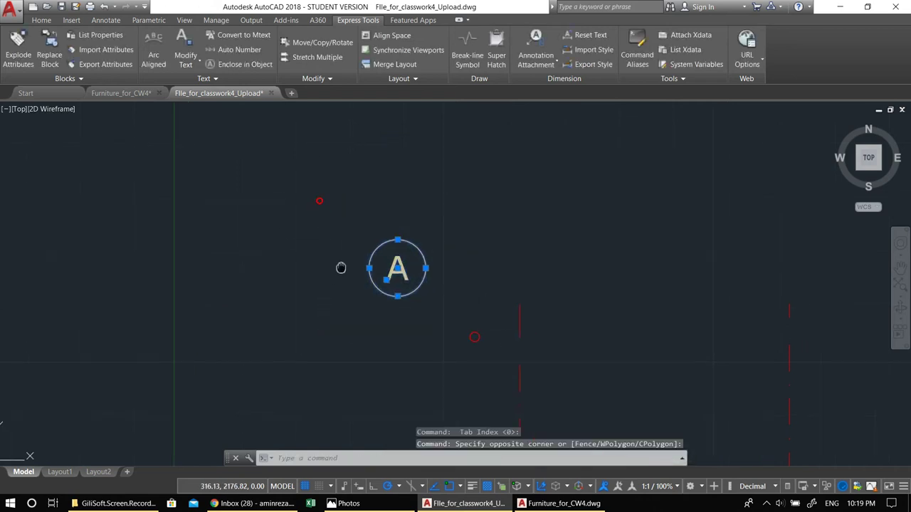
text(m)
key(Return)
click(385, 297)
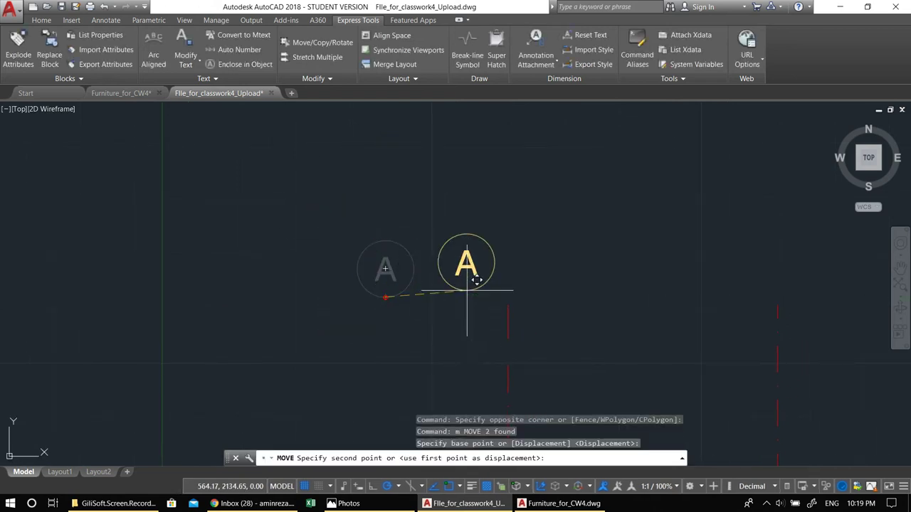
click(501, 298)
Copy the circled A from its bottom quadrant to the upper ends of the second and third vertical axis lines.
middle_drag(500, 298, 346, 292)
click(281, 198)
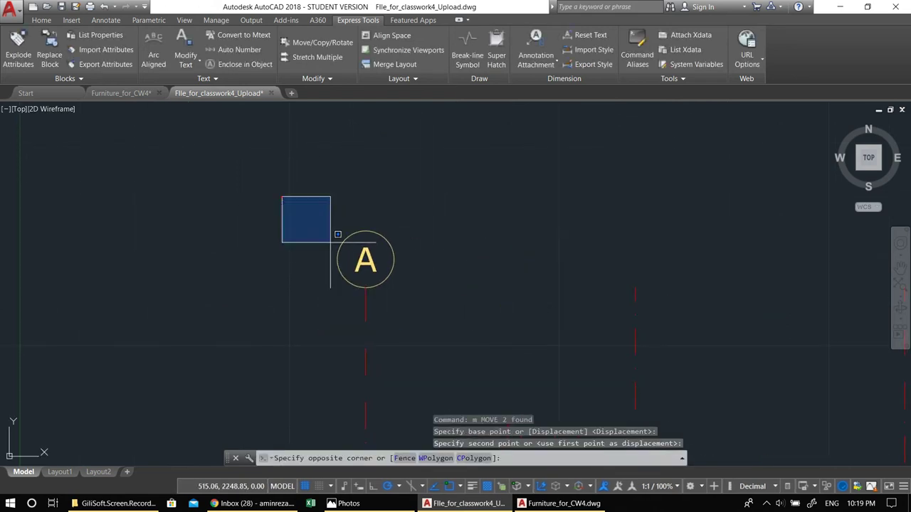
click(548, 381)
middle_drag(416, 338, 387, 331)
text(co)
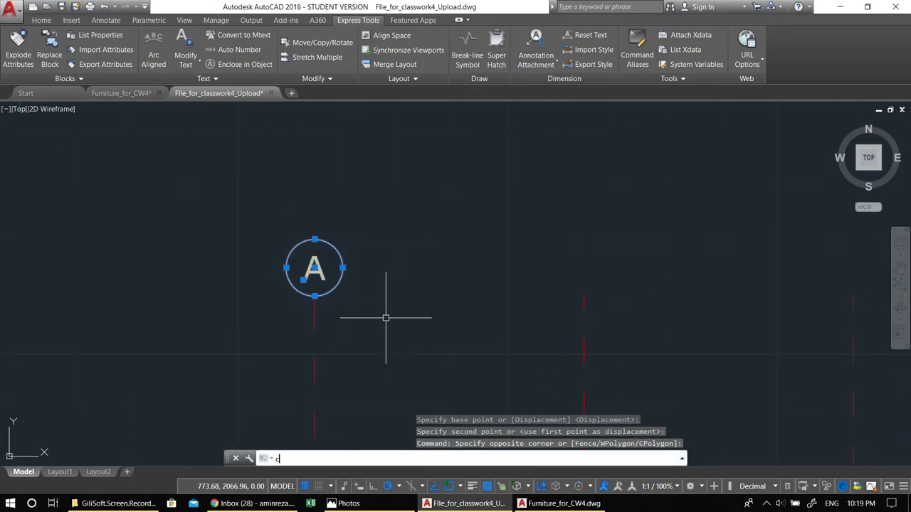
key(Return)
click(313, 297)
click(584, 297)
middle_drag(640, 318, 331, 312)
click(545, 287)
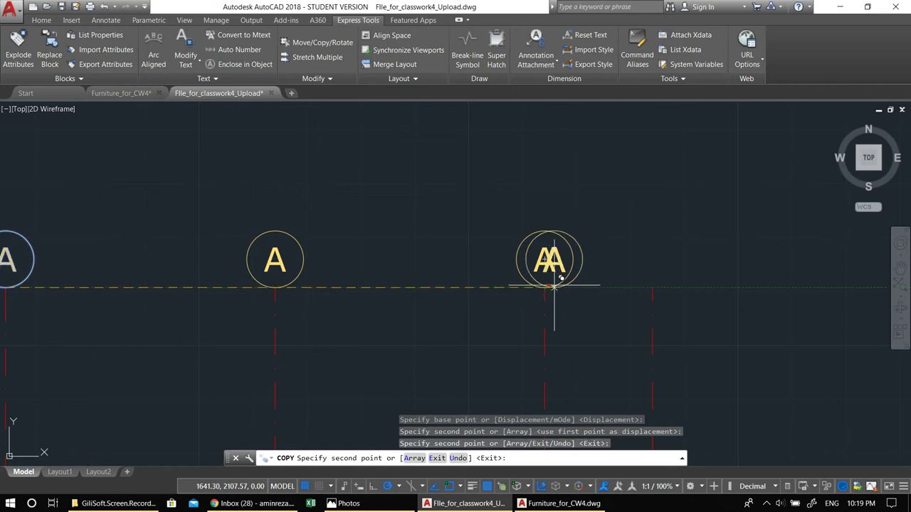
scroll(638, 287, down, 4)
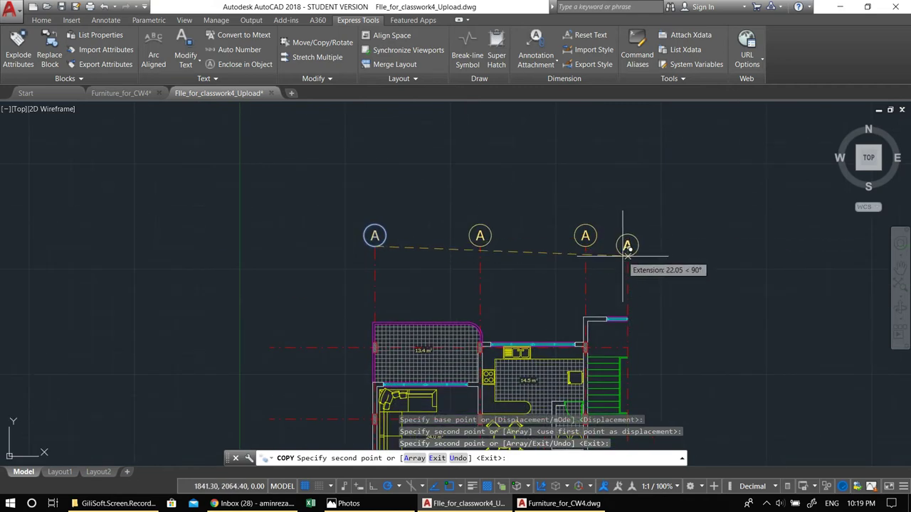
middle_drag(535, 288, 576, 235)
key(Escape)
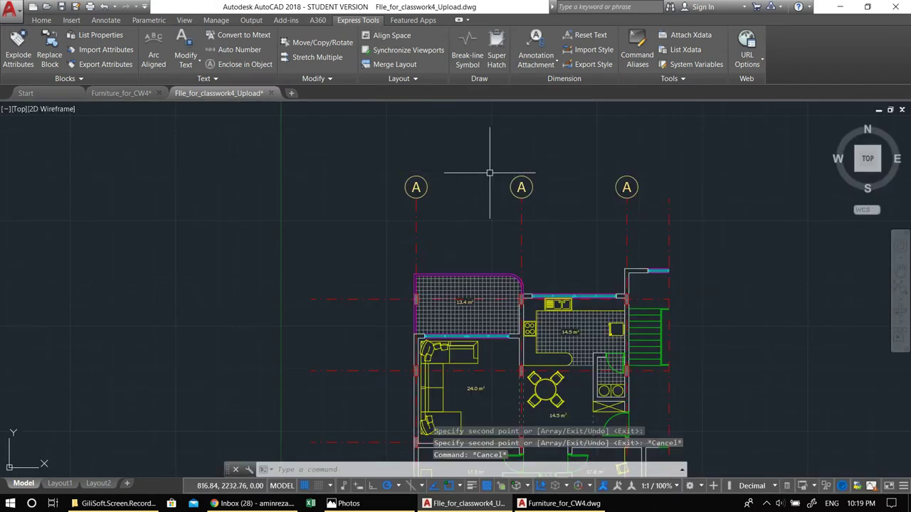
key(Escape)
Change the letters in the second and third axis bubbles to B and C.
scroll(502, 173, up, 2)
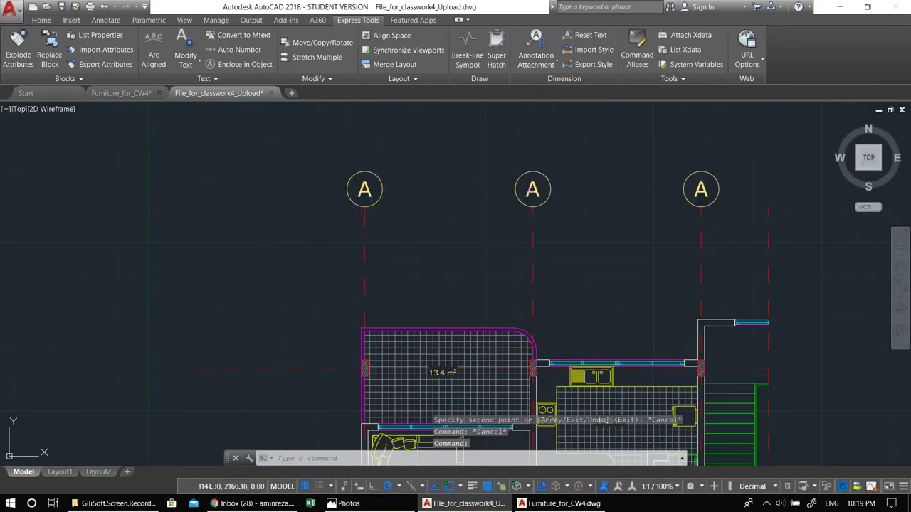
double_click(531, 192)
click(480, 200)
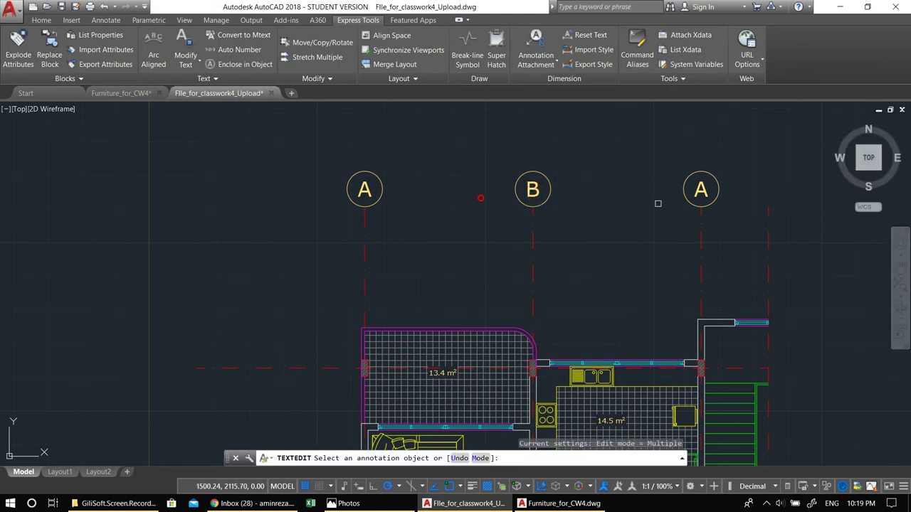
click(701, 190)
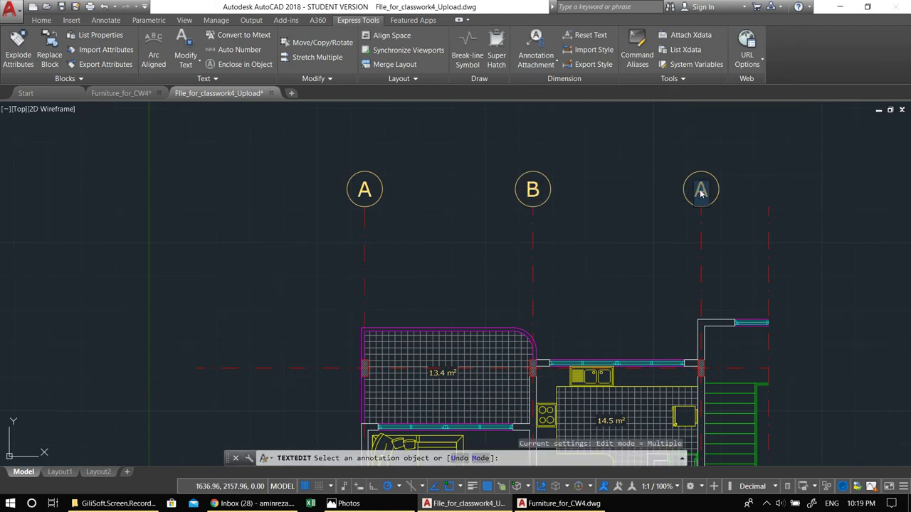
click(640, 202)
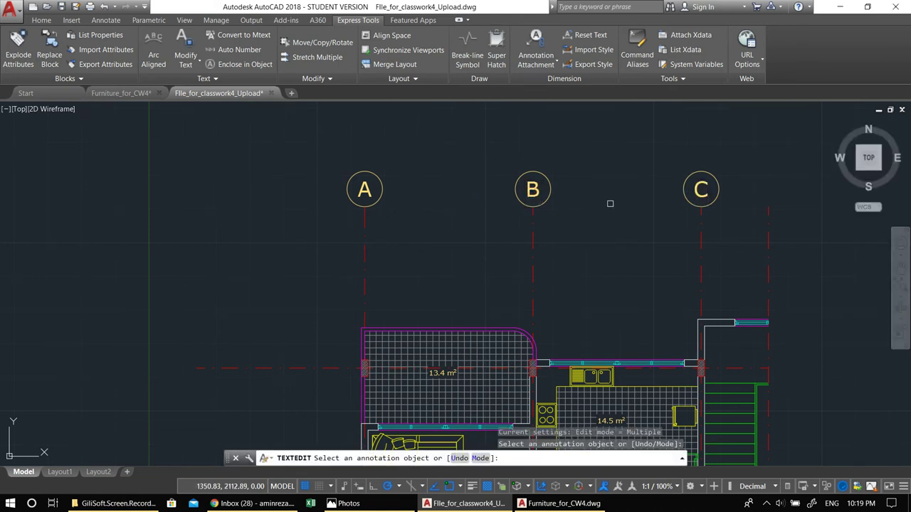
middle_drag(413, 214, 458, 222)
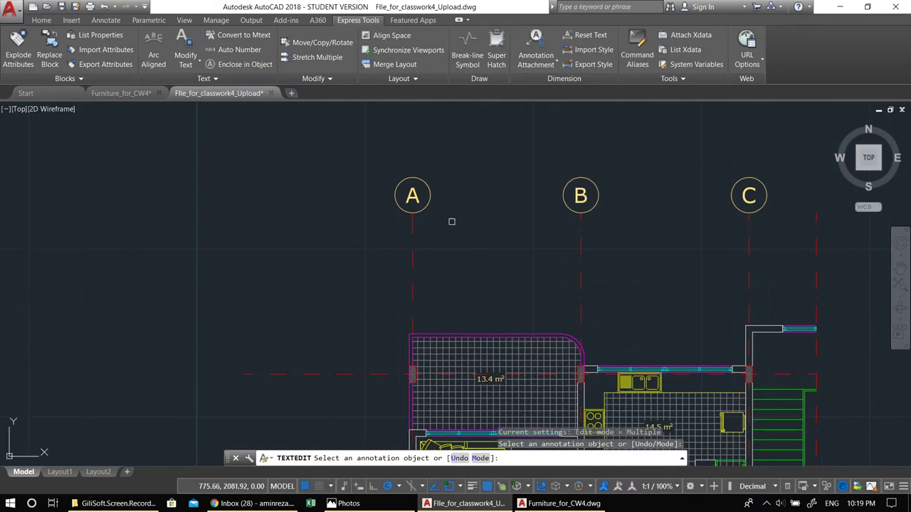
Copy the circled A by its right quadrant onto the left end of the uppermost horizontal axis line.
key(Escape)
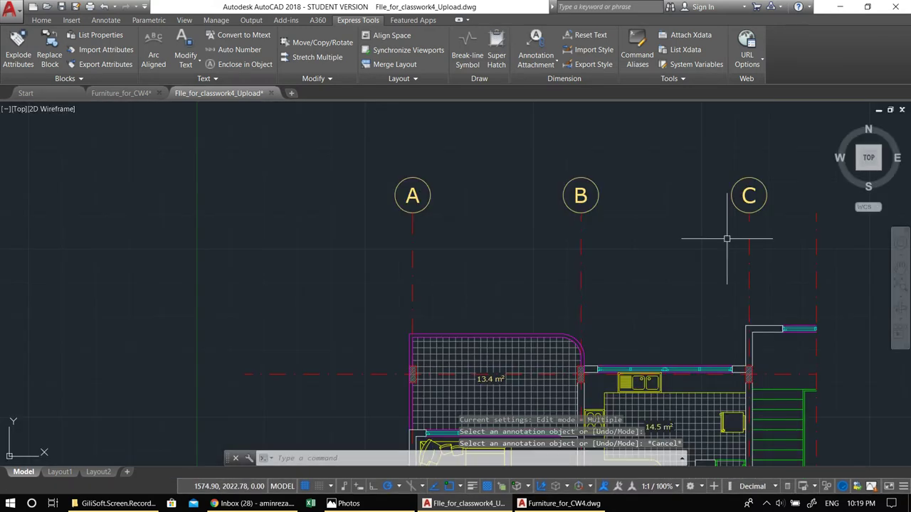
click(376, 168)
click(469, 247)
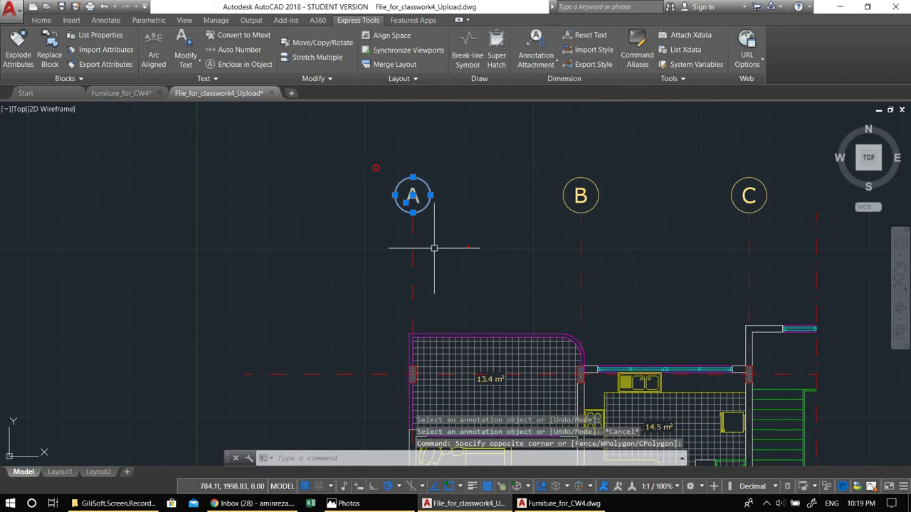
middle_drag(391, 240, 452, 243)
text(co)
key(Return)
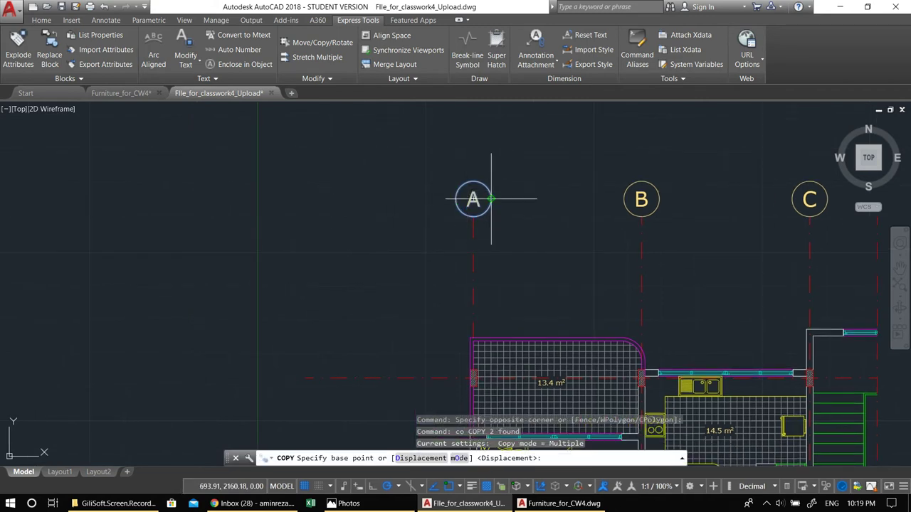
click(473, 199)
middle_drag(406, 290, 500, 175)
click(406, 255)
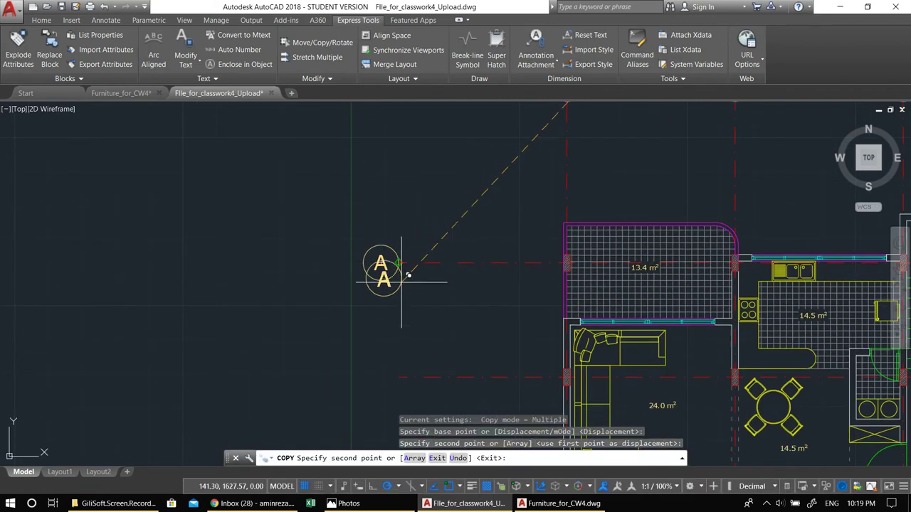
Place further copies of the circled A at the left ends of the second, third and fourth horizontal axis lines.
middle_drag(394, 354, 419, 214)
click(420, 235)
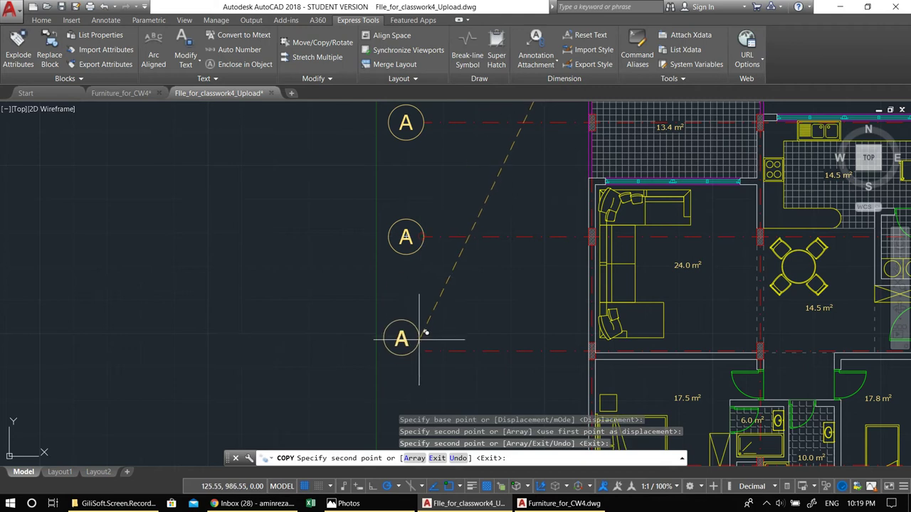
click(422, 349)
scroll(421, 350, down, 2)
middle_drag(422, 308, 419, 275)
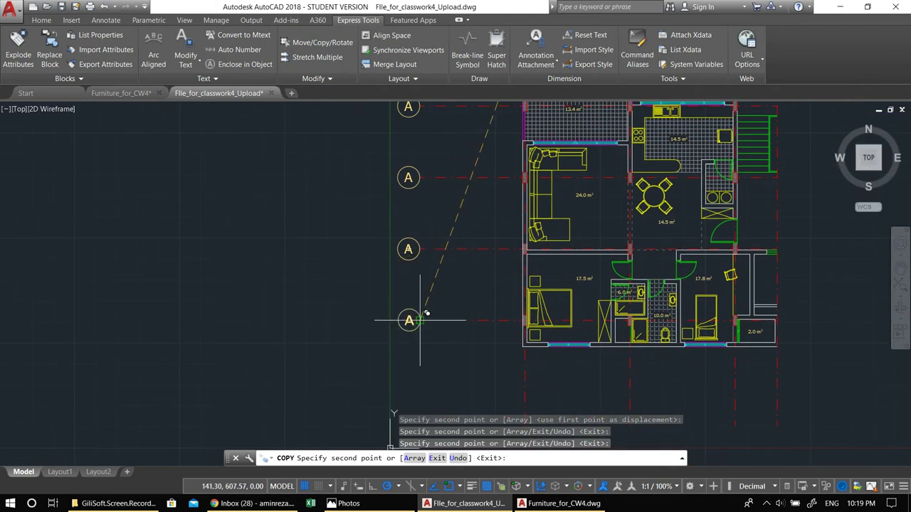
click(417, 321)
key(Escape)
key(Escape)
Change the letters in the bubbles of the first and second horizontal axis lines to 1 and 2.
scroll(407, 219, up, 2)
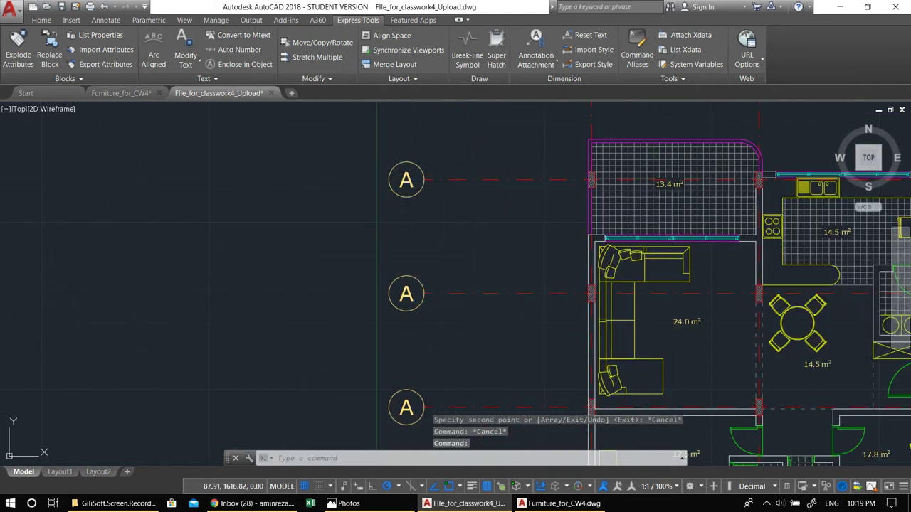
double_click(406, 181)
click(407, 291)
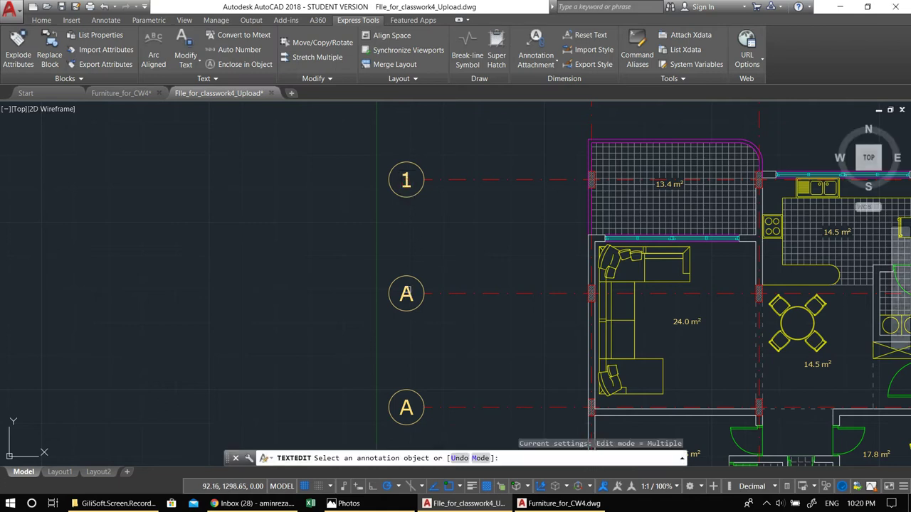
click(406, 293)
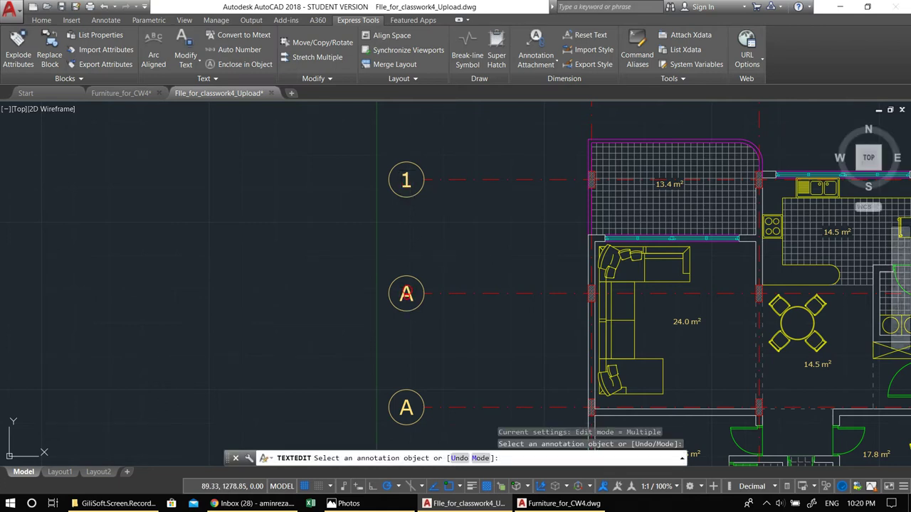
text(2)
Change the letters in the bubbles of the third and fourth horizontal axis lines to 3 and 4.
middle_drag(419, 258, 420, 228)
click(403, 375)
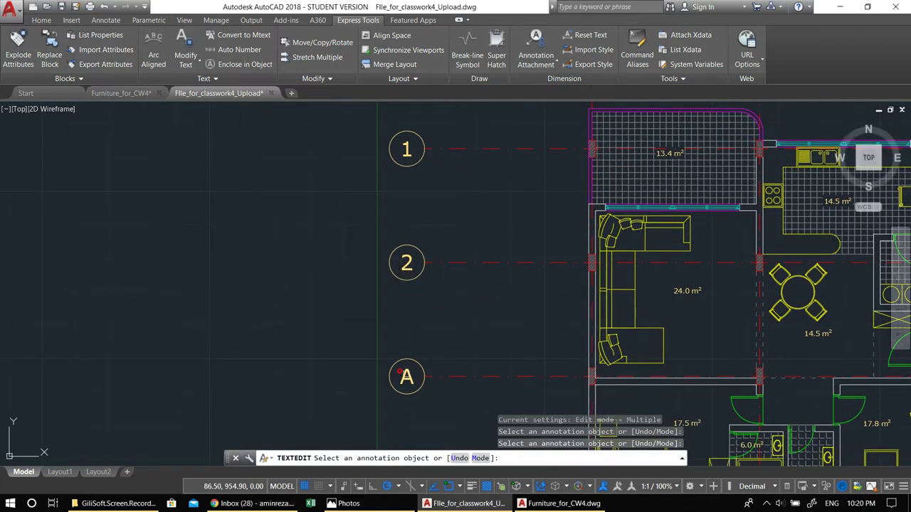
click(402, 375)
middle_drag(453, 356, 432, 276)
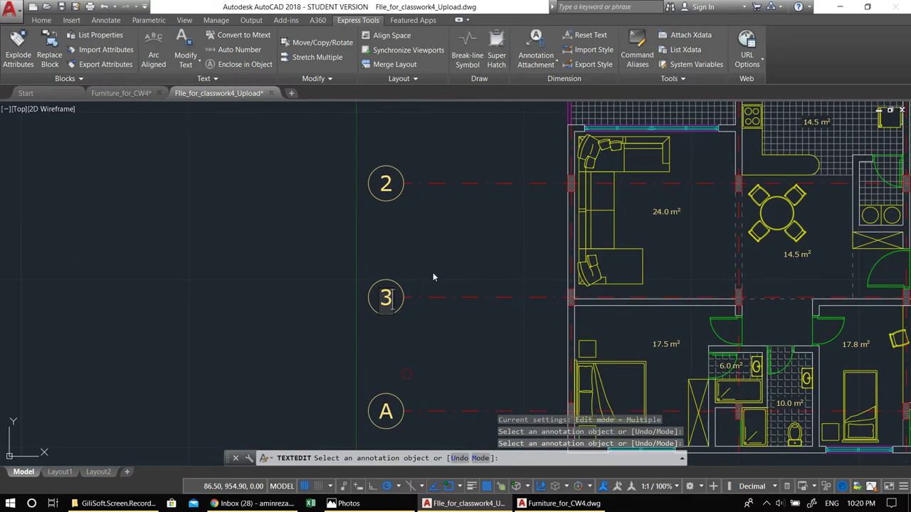
click(385, 411)
text(4)
scroll(411, 334, down, 2)
key(Escape)
key(Escape)
key(Escape)
Copy the A, B and C bubbles from the top quadrant of B to the lower ends of their vertical axis lines.
middle_drag(499, 348, 396, 358)
click(349, 138)
click(586, 217)
middle_drag(527, 203, 528, 223)
text(co)
key(Return)
scroll(465, 204, up, 4)
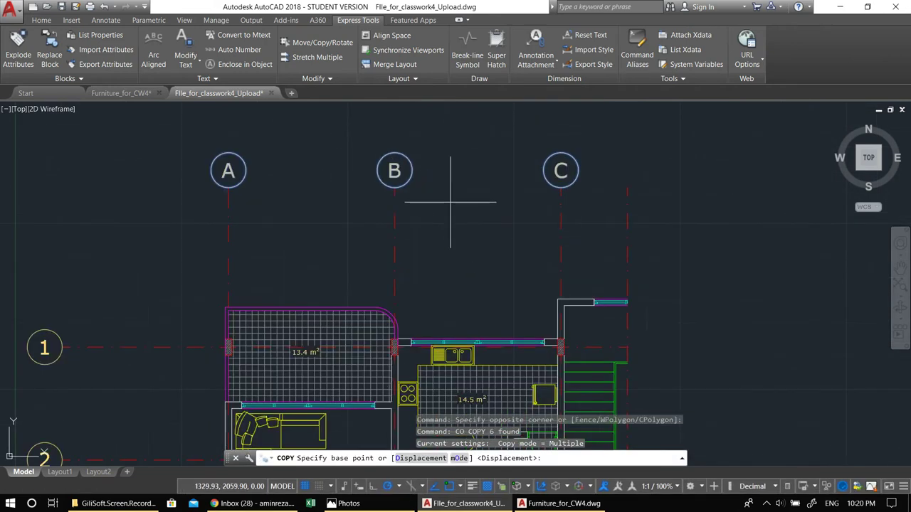
click(395, 151)
scroll(407, 283, down, 2)
middle_drag(406, 321, 442, 103)
scroll(441, 281, up, 1)
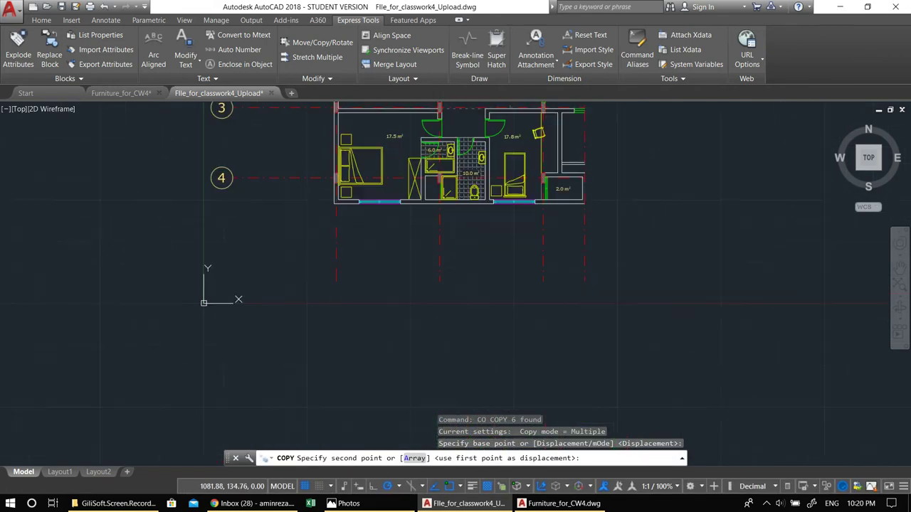
click(439, 281)
scroll(437, 283, down, 4)
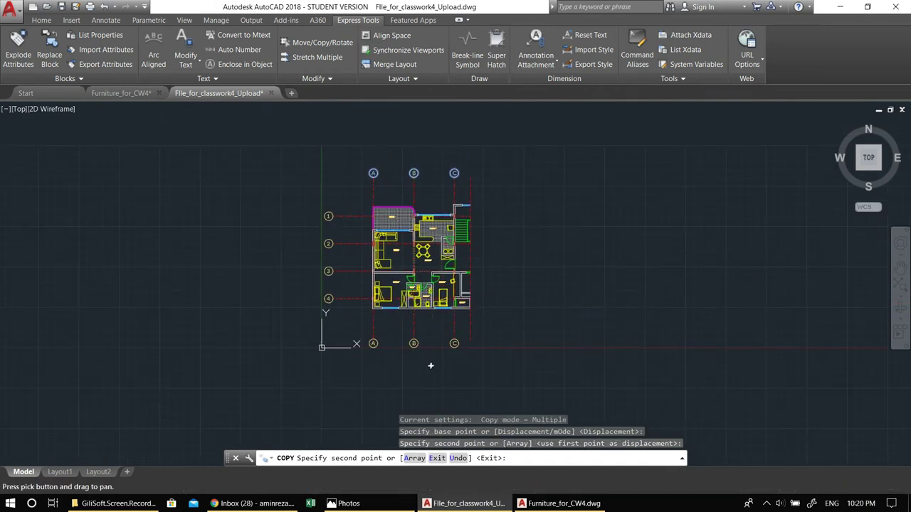
key(Escape)
key(Escape)
scroll(367, 197, up, 4)
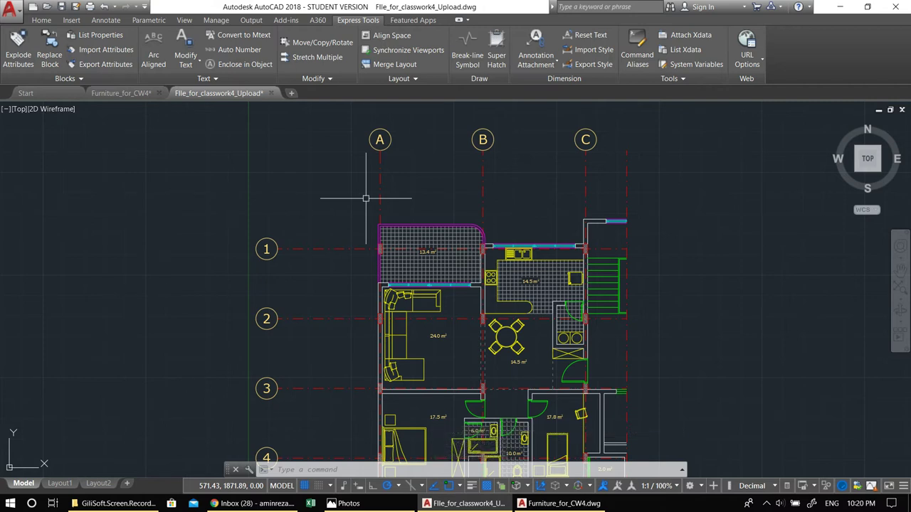
middle_drag(542, 245, 419, 185)
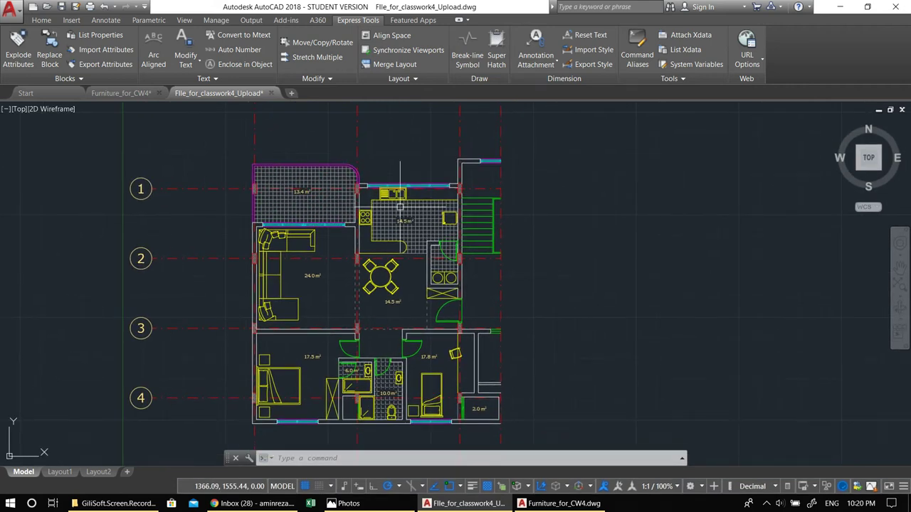
middle_drag(374, 225, 377, 224)
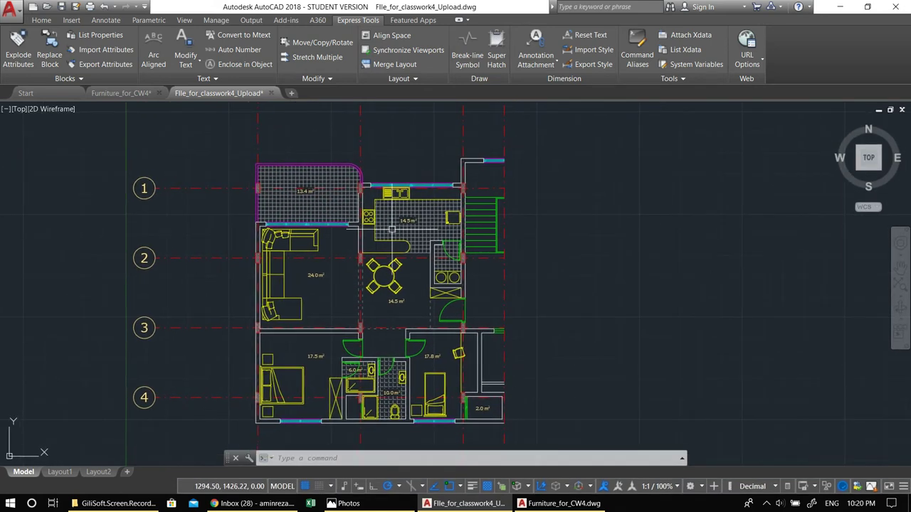
middle_drag(437, 242, 418, 242)
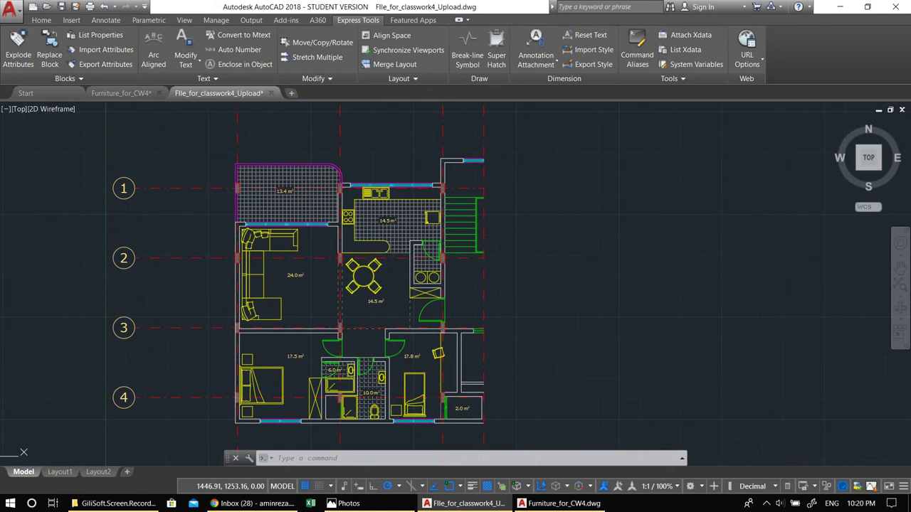
Create a dimension style named MYSTYLE_1 based on Standard for all dimensions, keeping its inherited settings.
text(d)
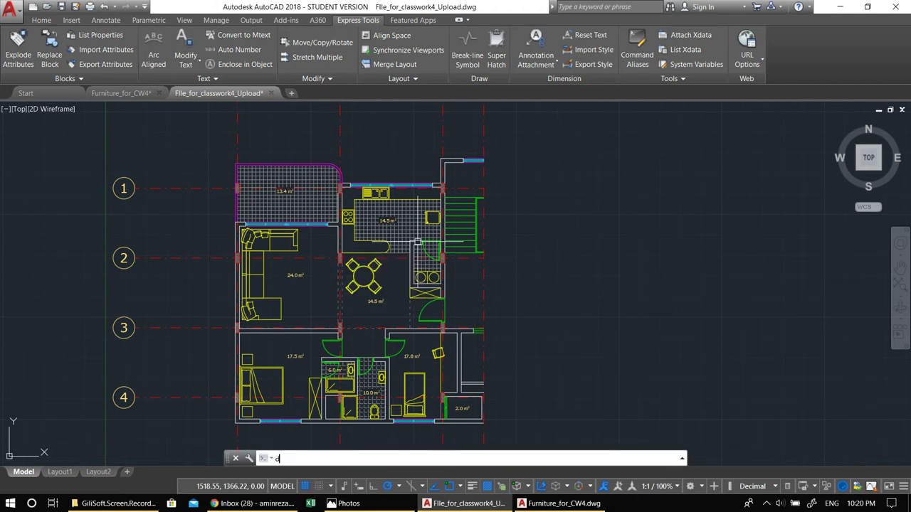
key(Return)
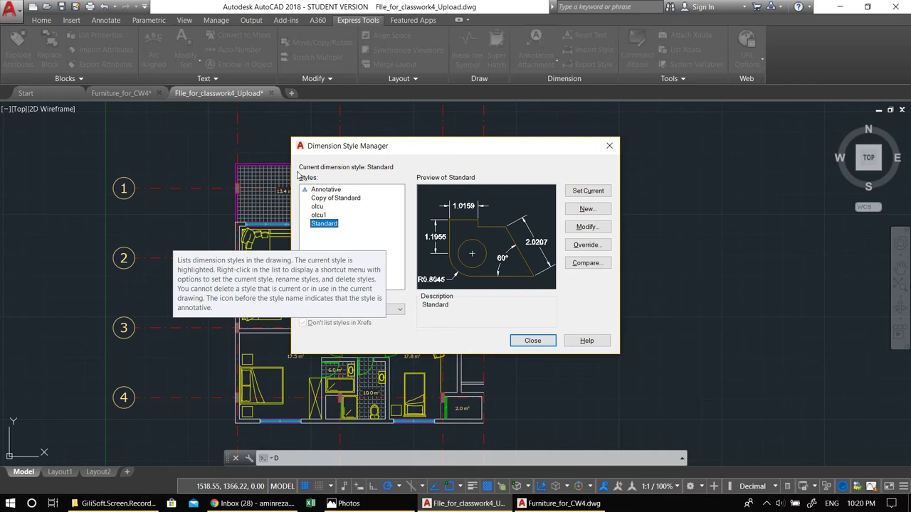
drag(331, 150, 311, 153)
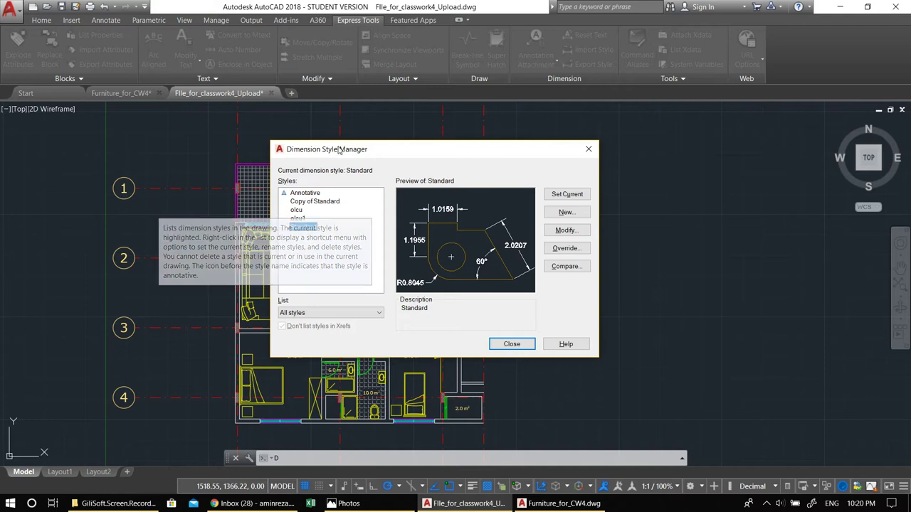
drag(340, 151, 347, 149)
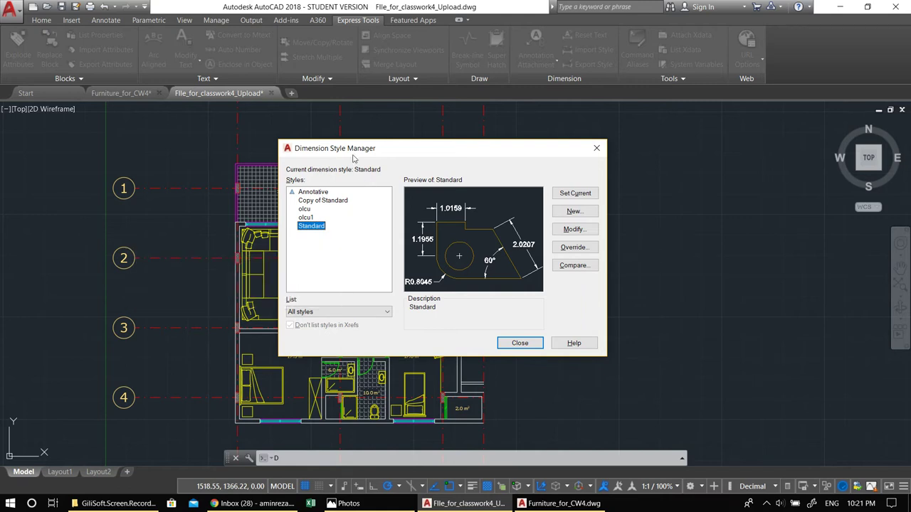
drag(352, 156, 300, 139)
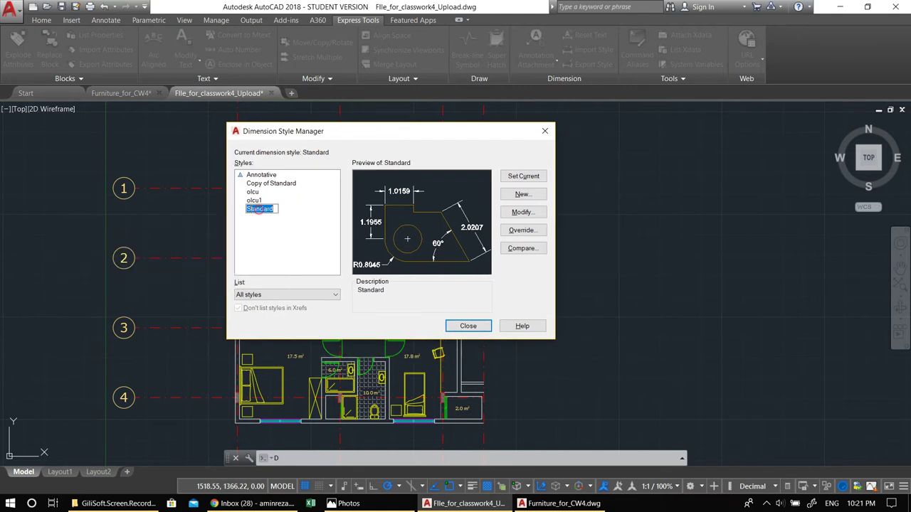
click(522, 195)
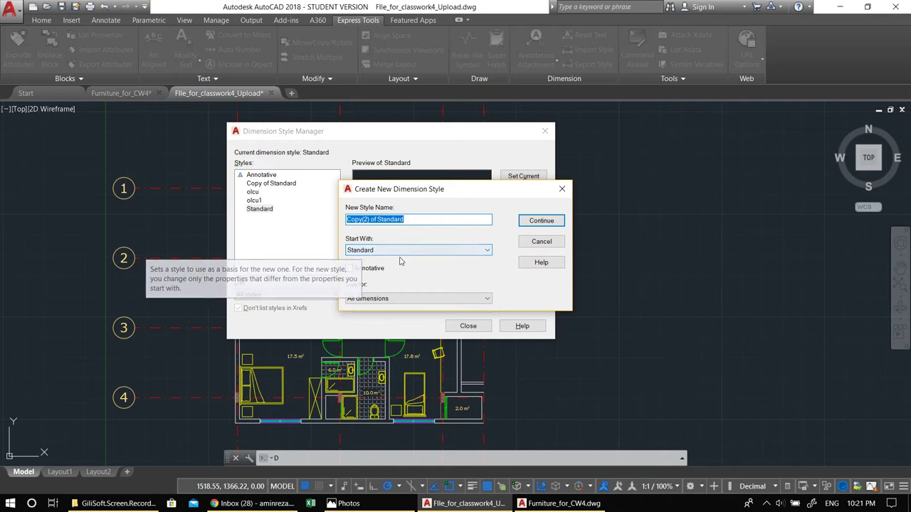
drag(400, 191, 332, 177)
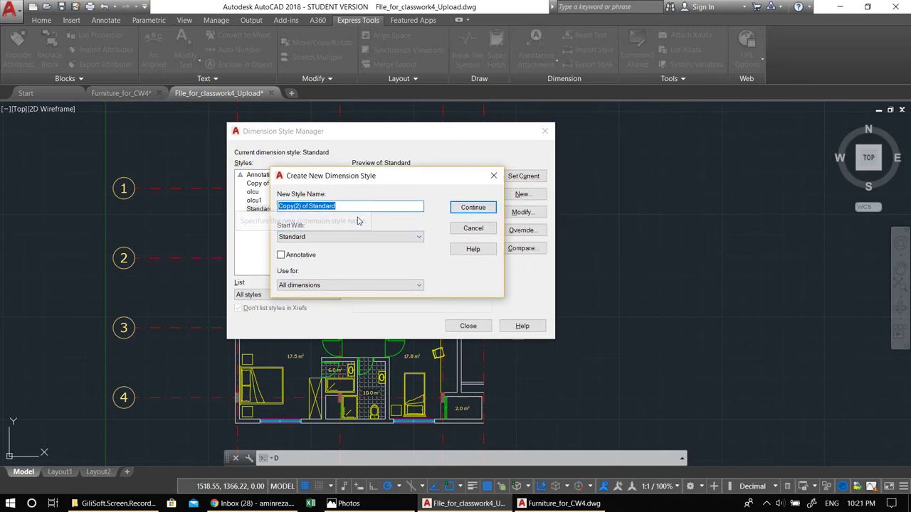
text(MYSTYLE_1)
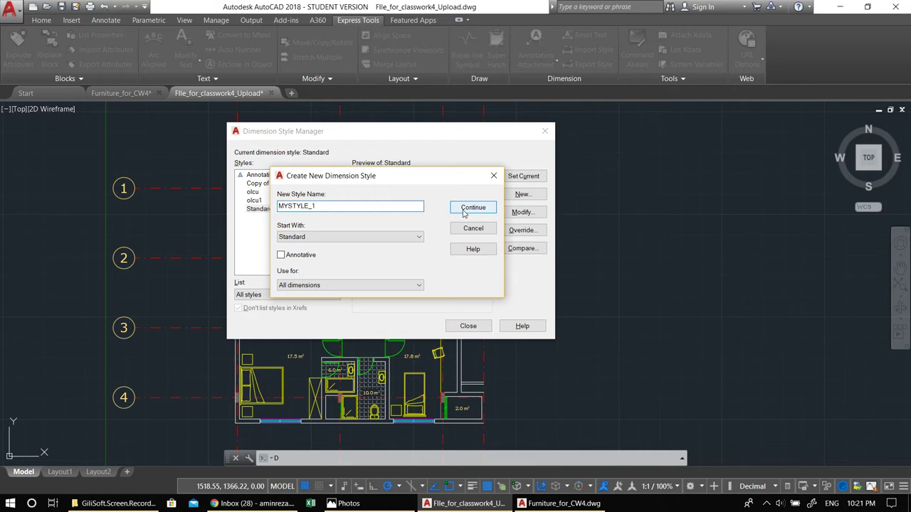
click(464, 209)
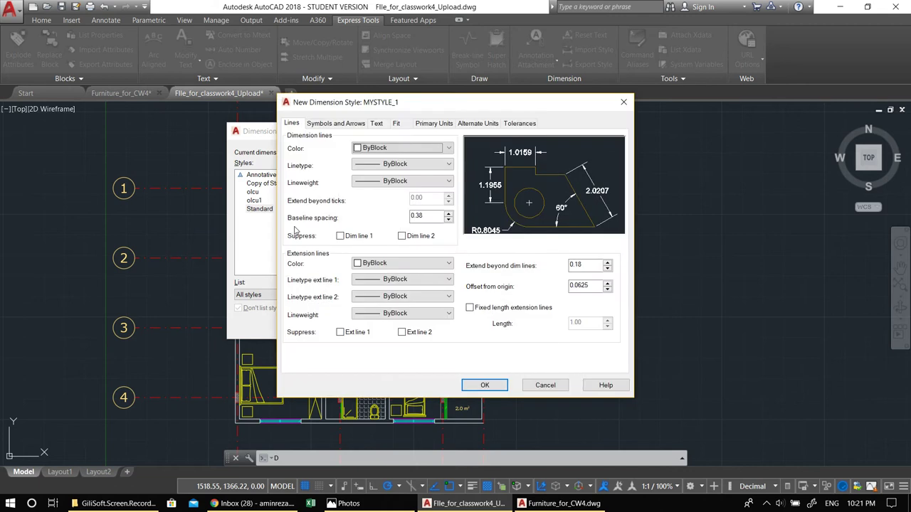
drag(347, 113, 277, 118)
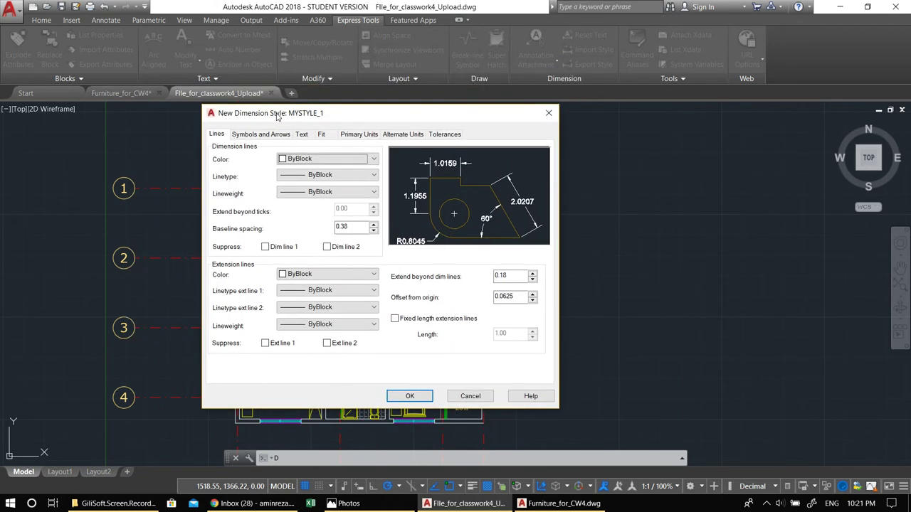
click(410, 397)
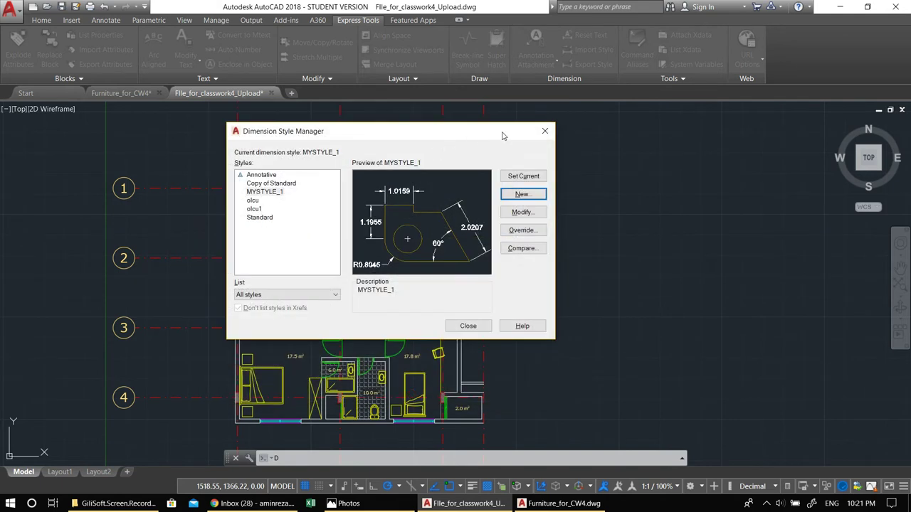
click(545, 133)
Add a horizontal linear dimension from the balcony's outer upper-left corner to the kitchen-side face of the wall on axis B, placed above the balcony.
scroll(176, 128, up, 3)
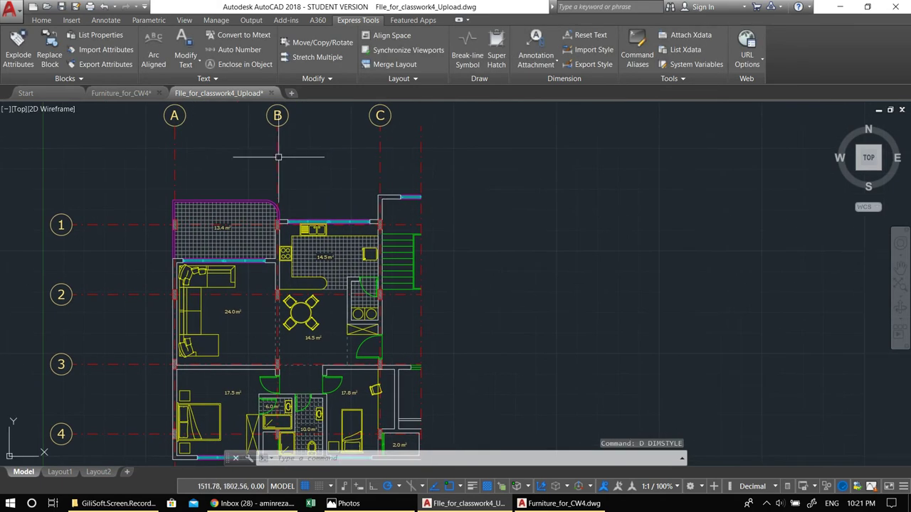
middle_drag(308, 189, 331, 205)
scroll(302, 192, up, 2)
scroll(291, 194, down, 1)
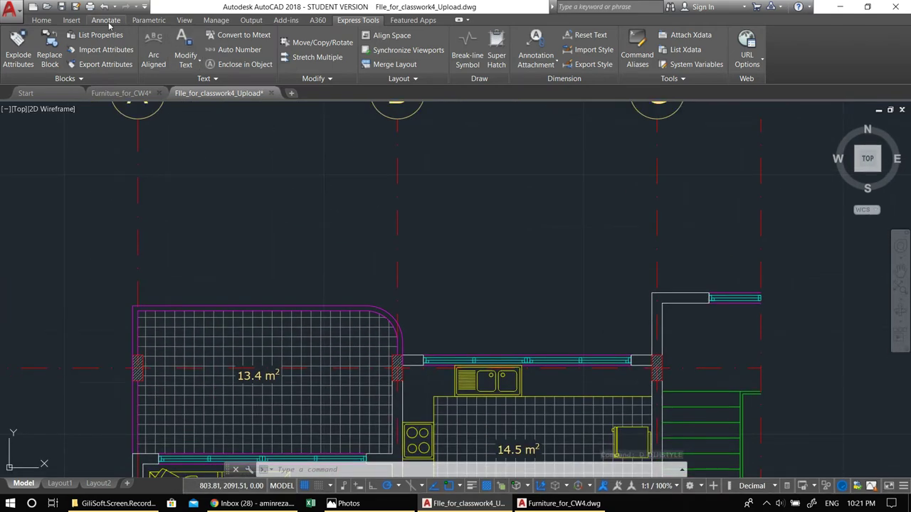
click(107, 21)
click(240, 64)
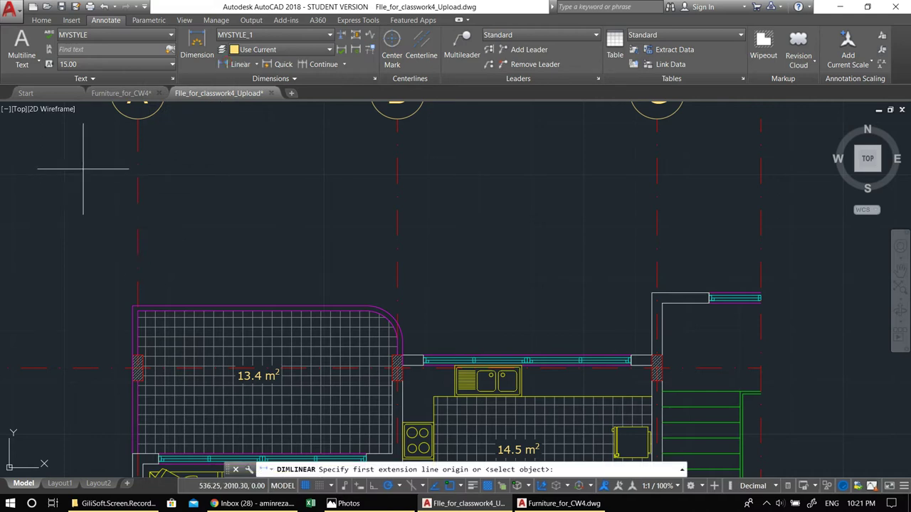
click(134, 307)
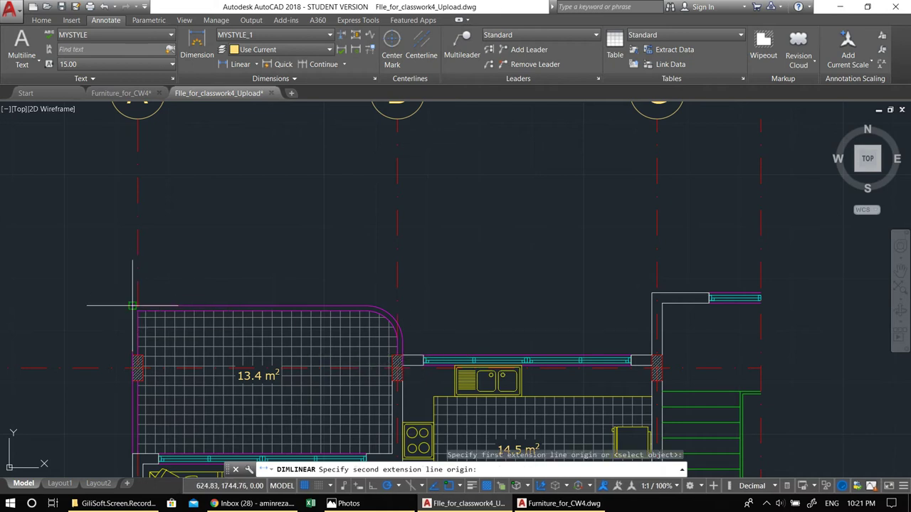
click(403, 421)
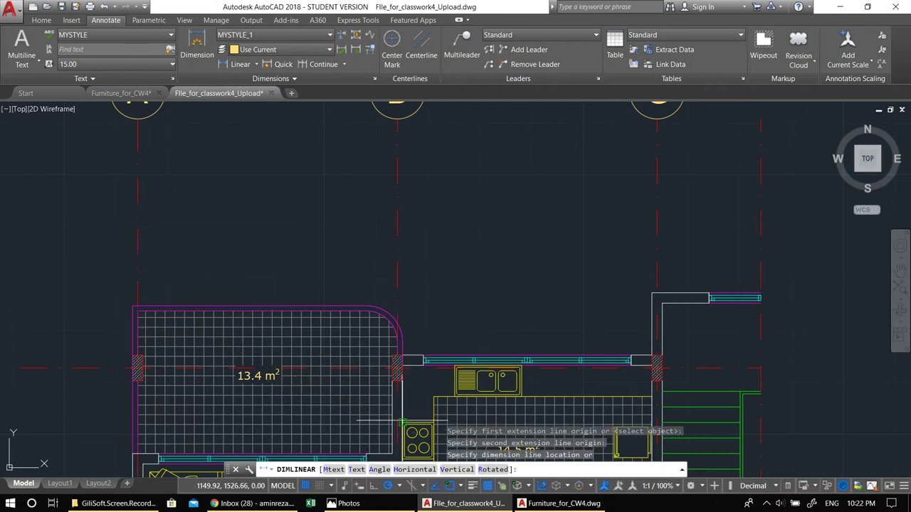
click(322, 190)
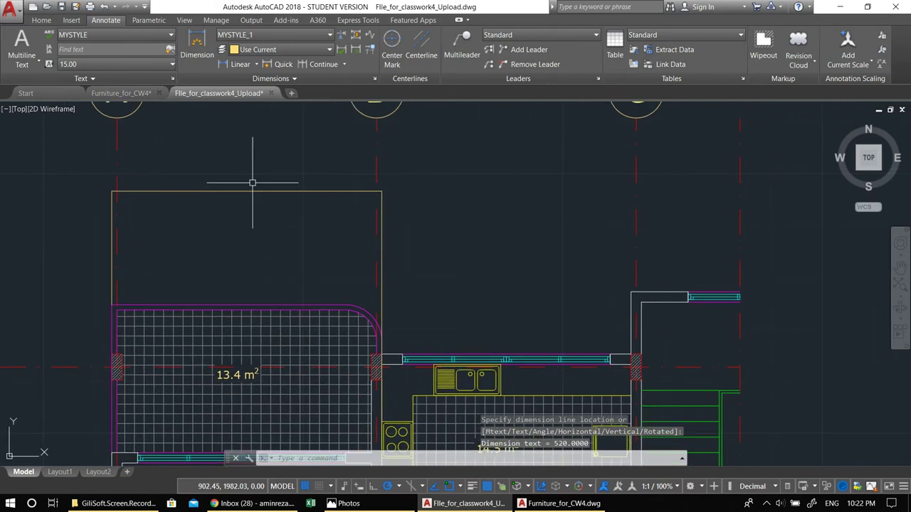
Examine the new horizontal dimension above the balcony, checking how legible its text is at plan scale.
scroll(242, 196, up, 8)
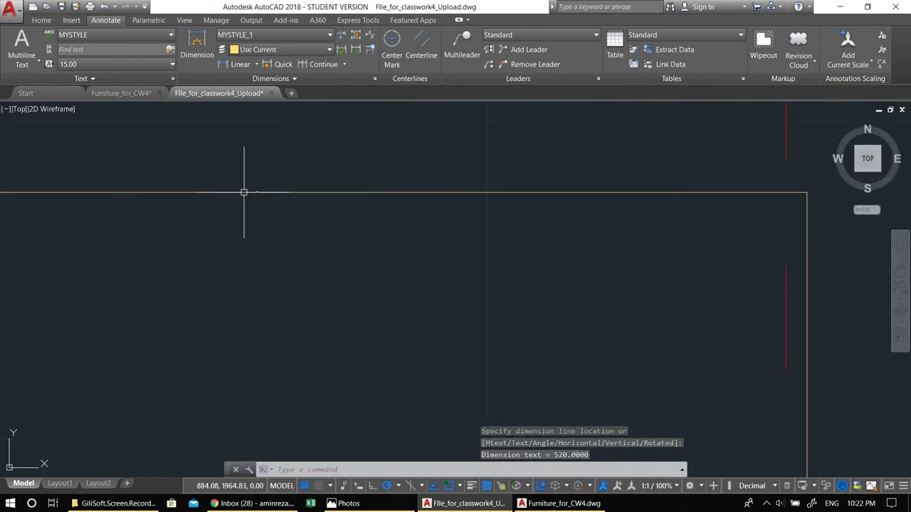
scroll(267, 193, up, 5)
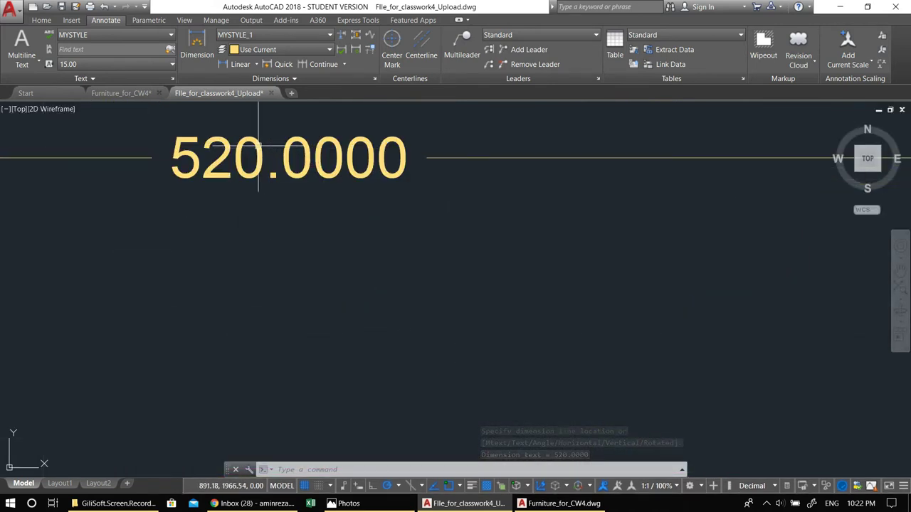
scroll(278, 168, down, 10)
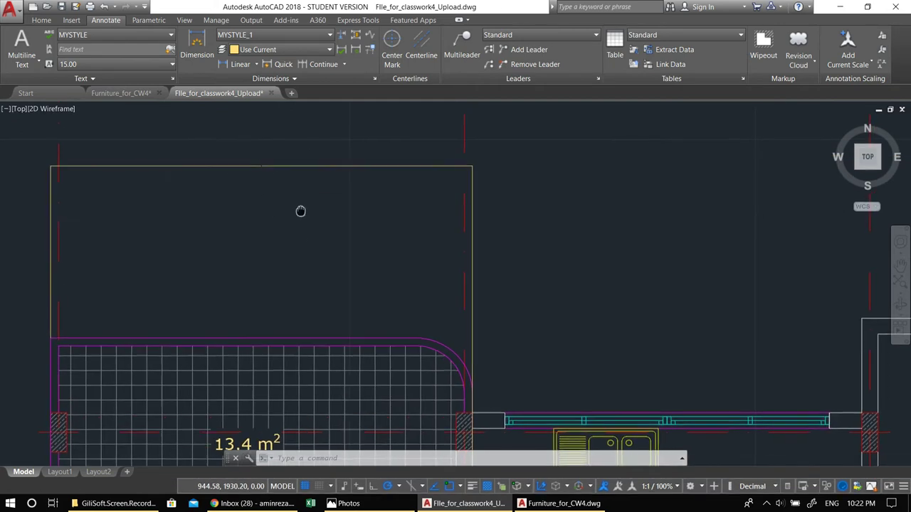
scroll(317, 206, down, 2)
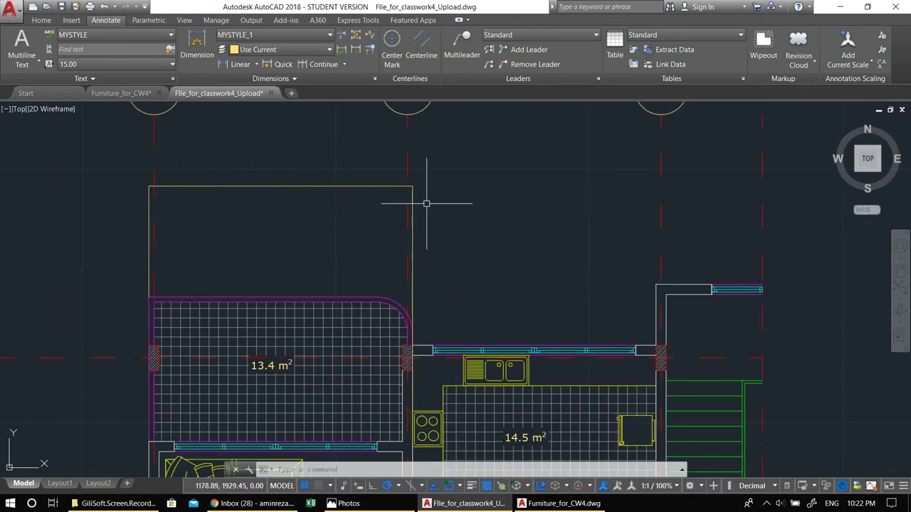
scroll(197, 229, down, 1)
scroll(197, 206, up, 1)
middle_drag(115, 194, 97, 195)
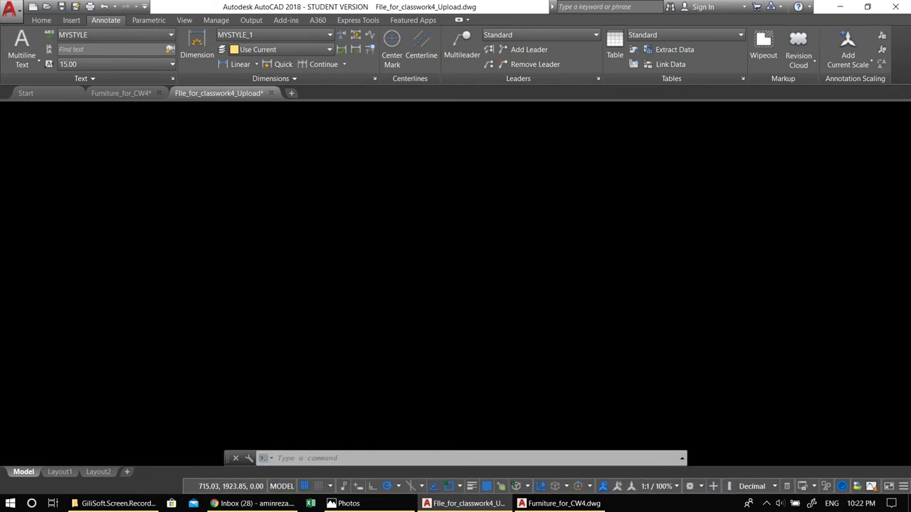
mouse_move(391, 214)
middle_down()
mouse_move(340, 223)
mouse_move(271, 179)
mouse_move(287, 183)
middle_up()
scroll(271, 178, up, 1)
scroll(271, 178, down, 1)
text(d)
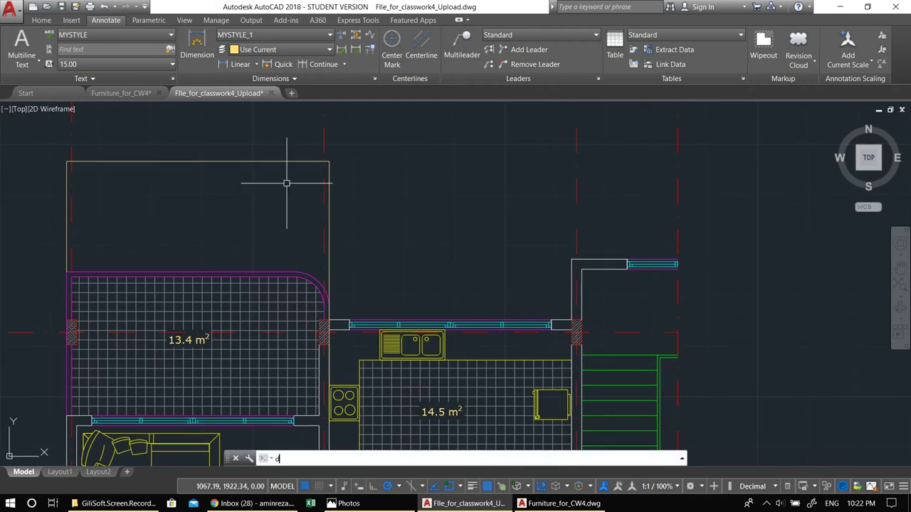
key(Return)
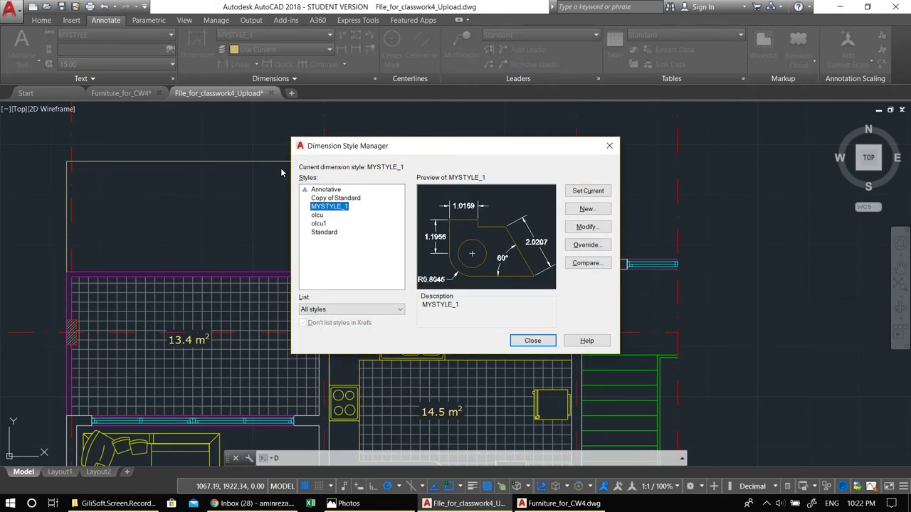
click(610, 146)
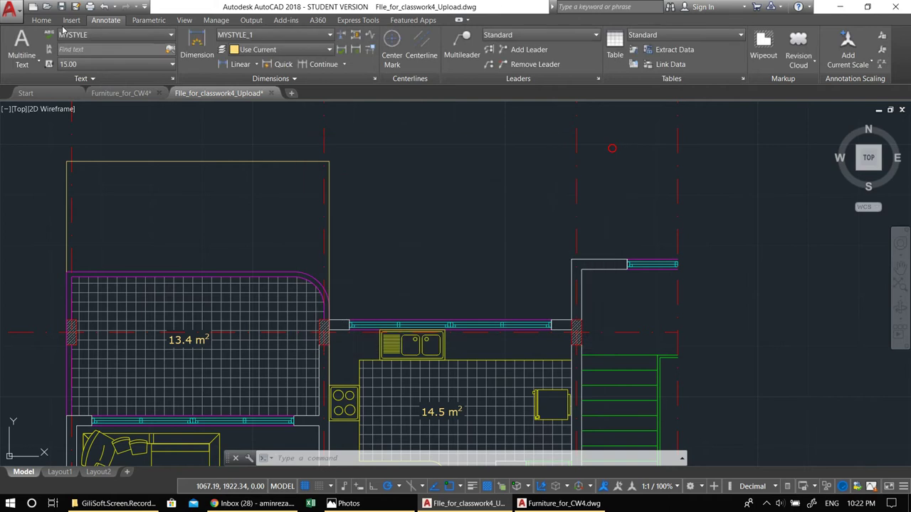
key(Return)
drag(399, 148, 500, 138)
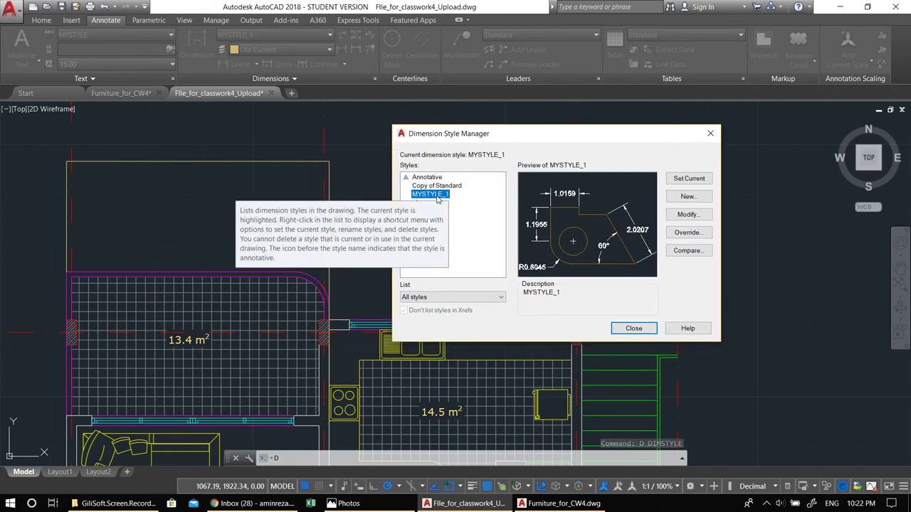
key(Escape)
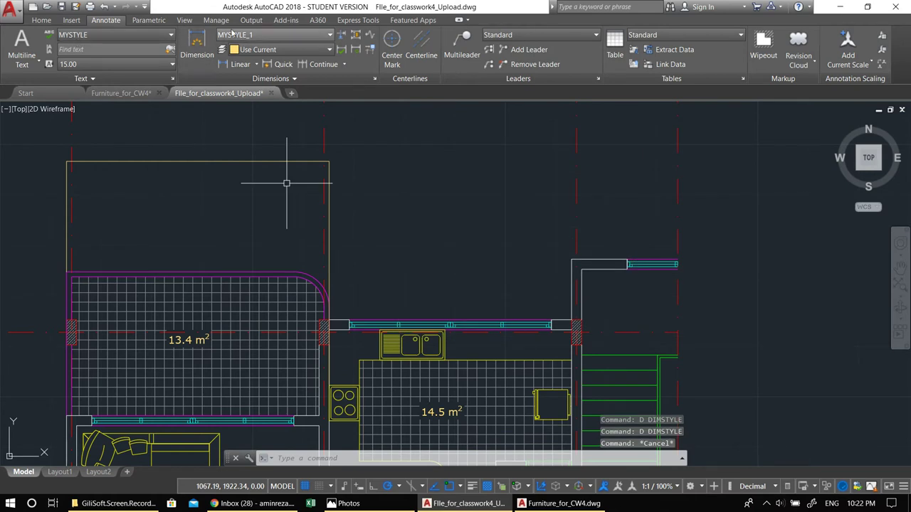
key(Escape)
Open the MYSTYLE_1 dimension style for modification and bring up its dimension and extension line settings.
text(d)
key(Return)
drag(390, 144, 453, 118)
click(402, 178)
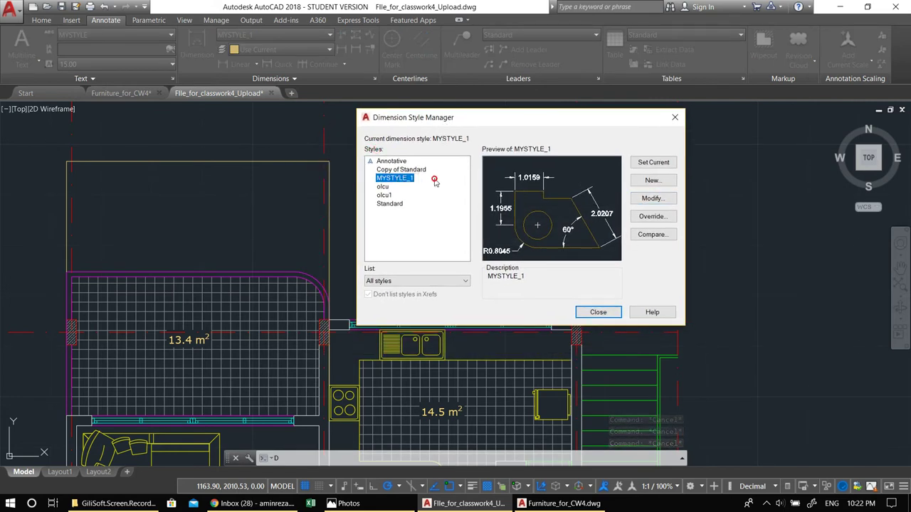
click(651, 199)
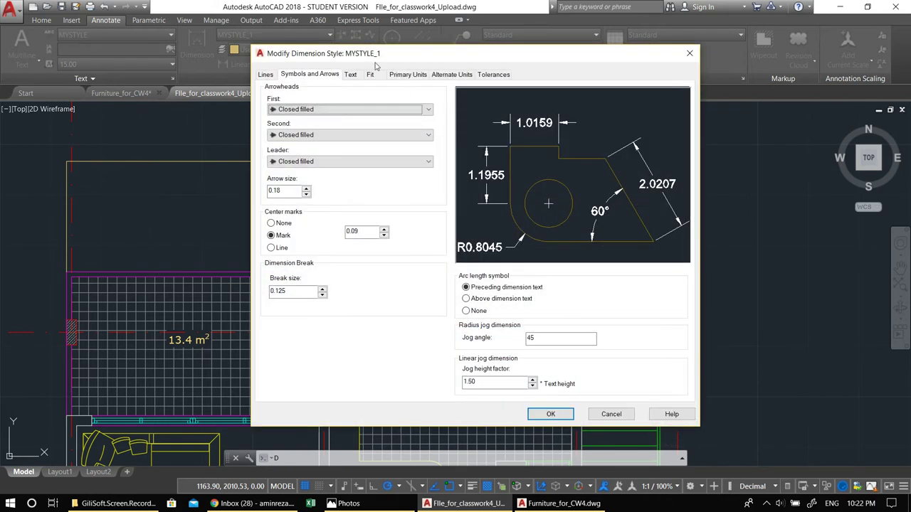
drag(368, 57, 526, 72)
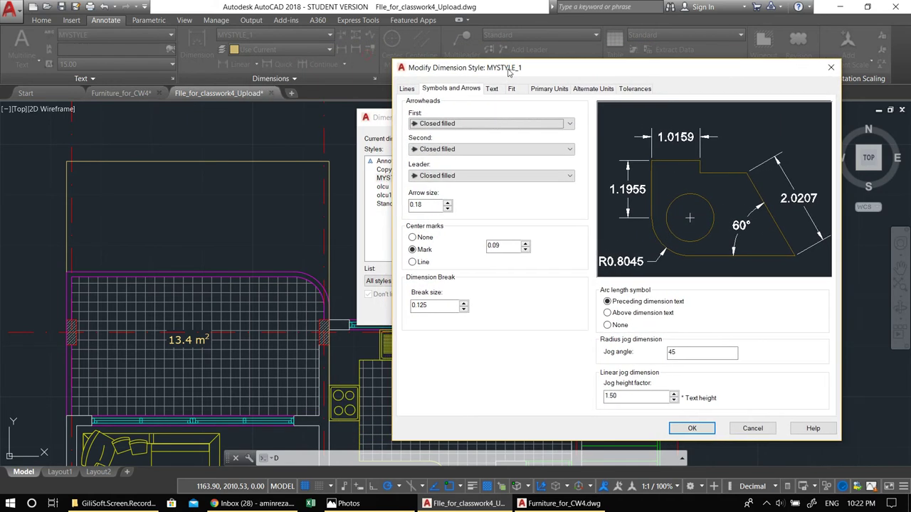
click(407, 90)
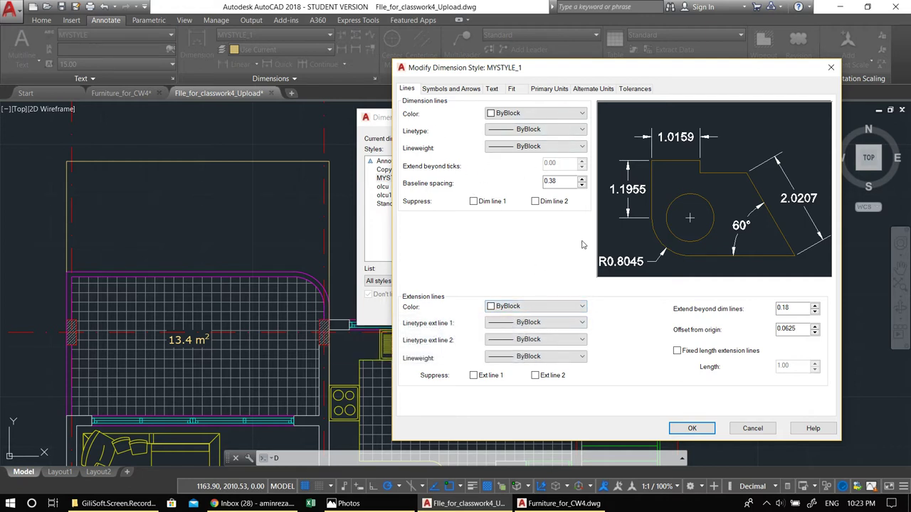
Try suppressing dimension lines 1 and 2 and extension lines 1 and 2, and restore all of them.
click(474, 201)
click(474, 202)
click(536, 201)
click(536, 202)
click(473, 375)
click(535, 375)
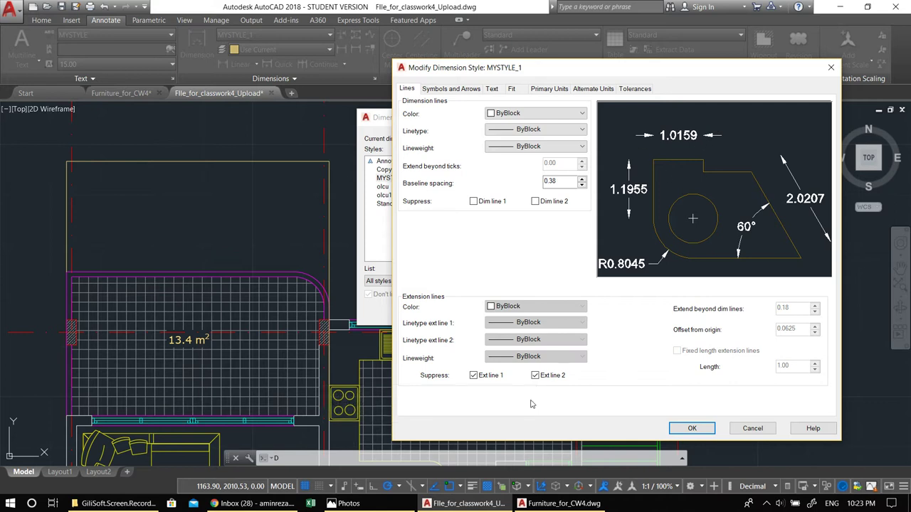
click(535, 375)
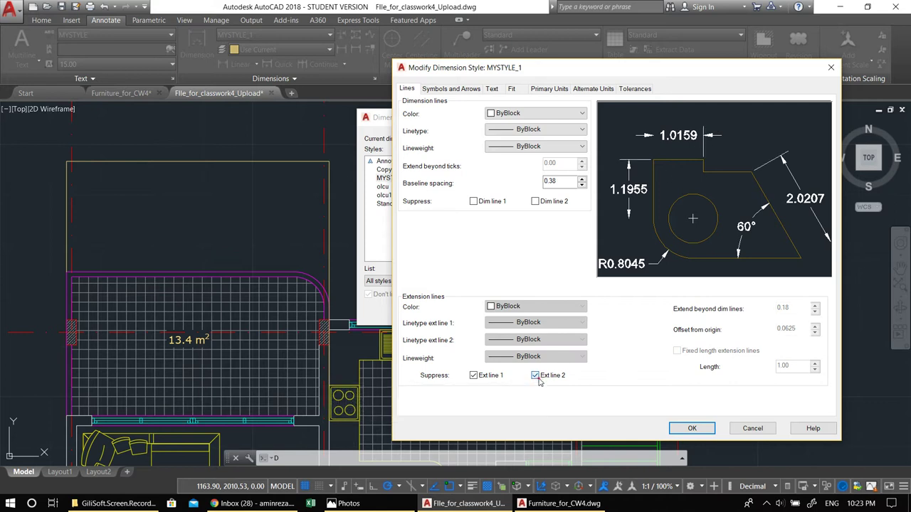
click(477, 376)
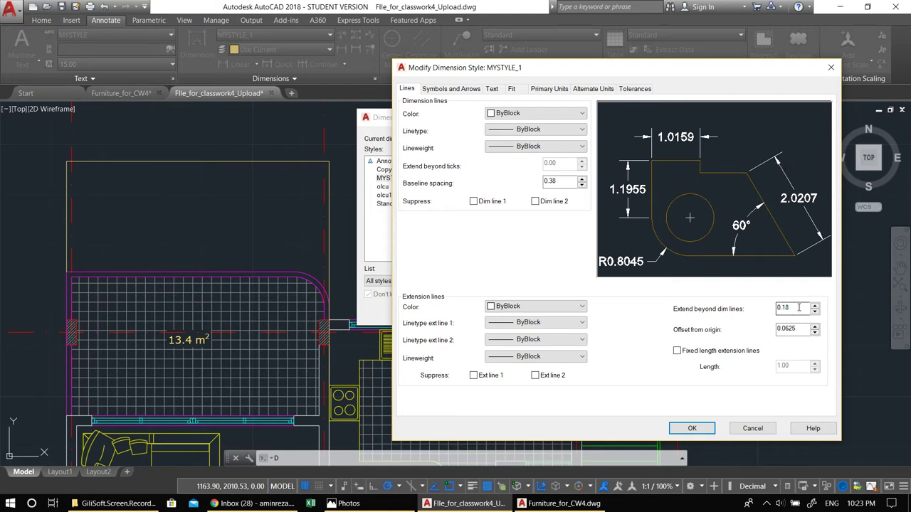
Try extending the extension lines 5 units beyond the dimension lines in MYSTYLE_1.
drag(800, 307, 751, 312)
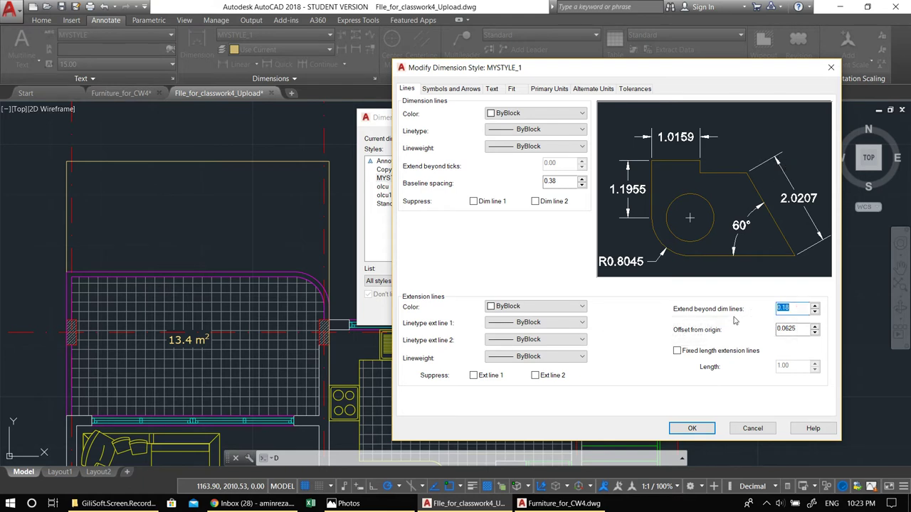
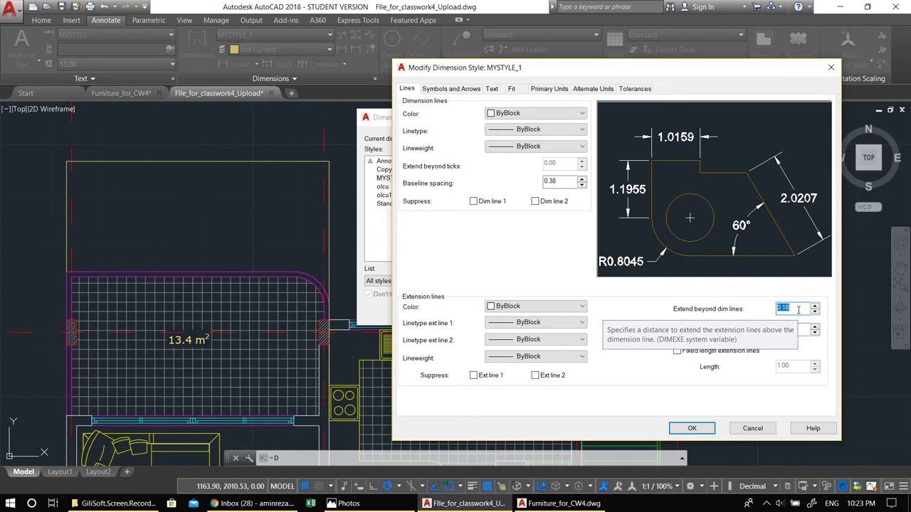
text(5)
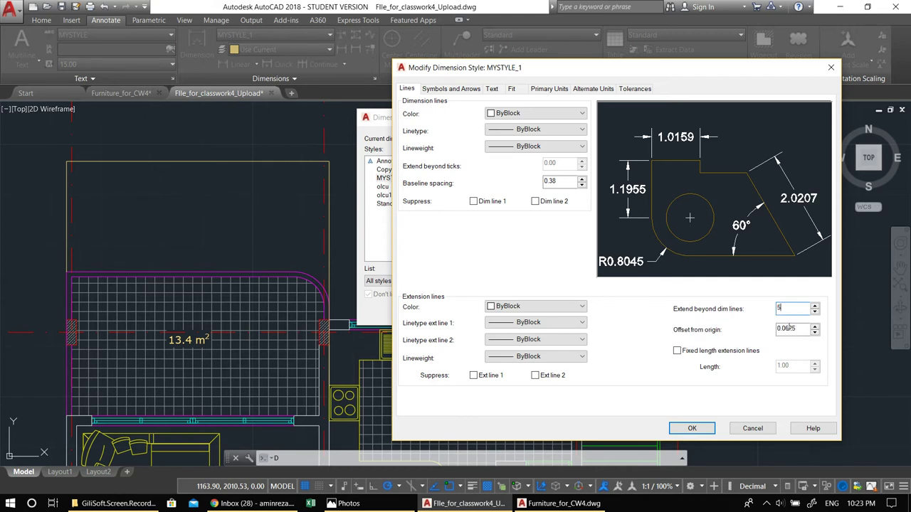
click(787, 328)
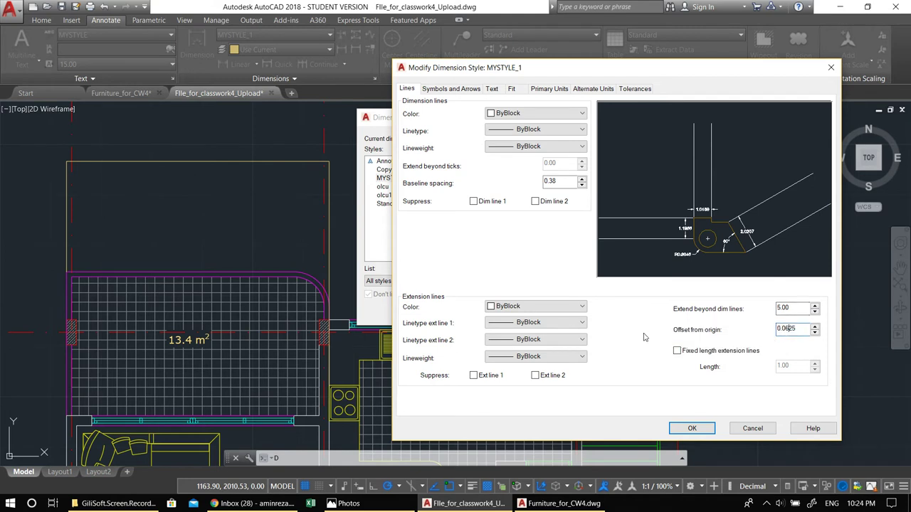
Set the extension lines to extend 0.10 beyond the dimension lines and enable fixed length extension lines.
double_click(800, 311)
text(0.10)
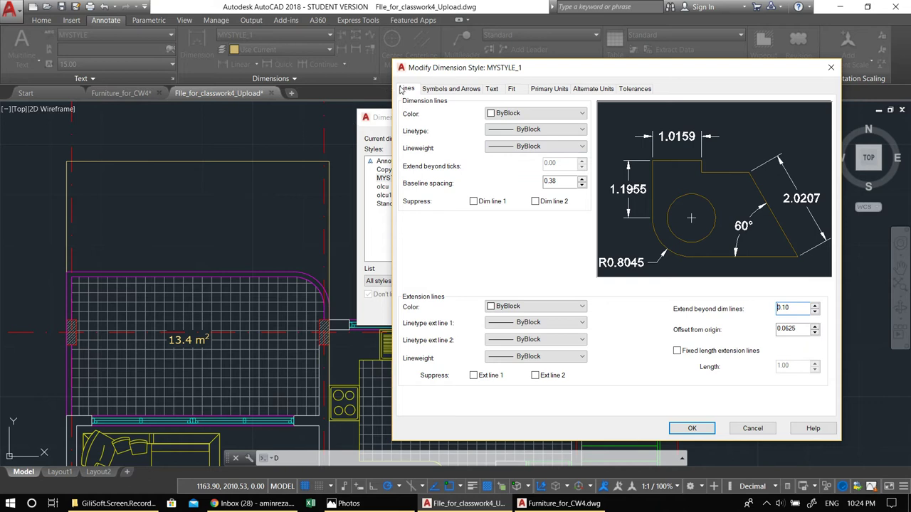
click(678, 354)
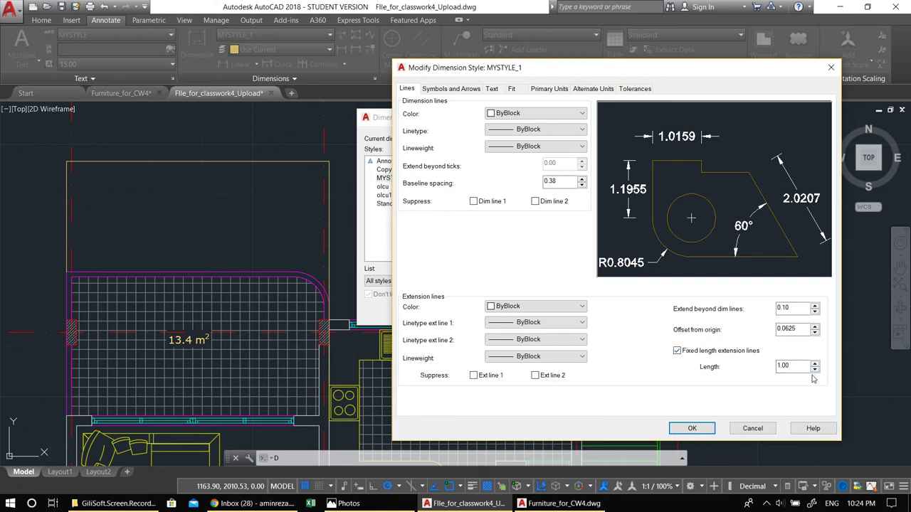
Set the fixed extension line length of MYSTYLE_1 to 5.
drag(807, 368, 738, 370)
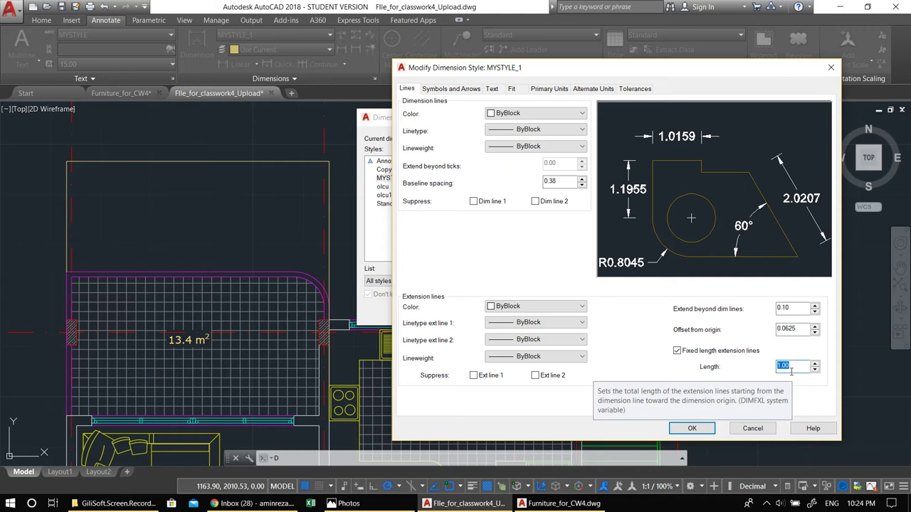
text(5)
key(Tab)
click(785, 329)
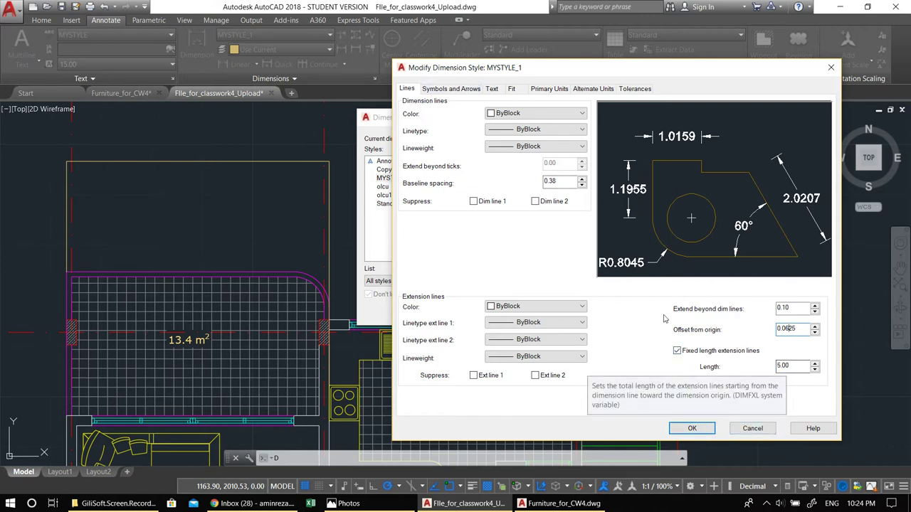
Set both dimension arrowheads to Architectural tick and the leader arrowhead to Right angle.
click(463, 90)
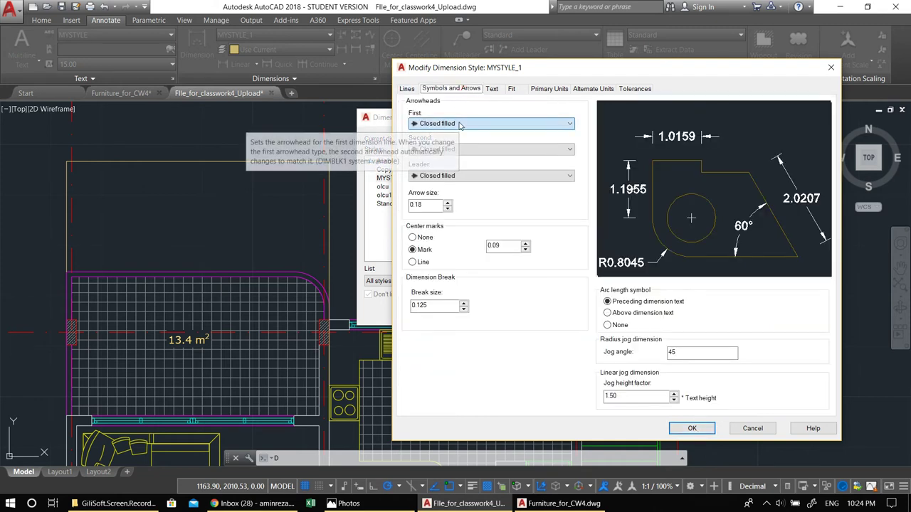
click(461, 124)
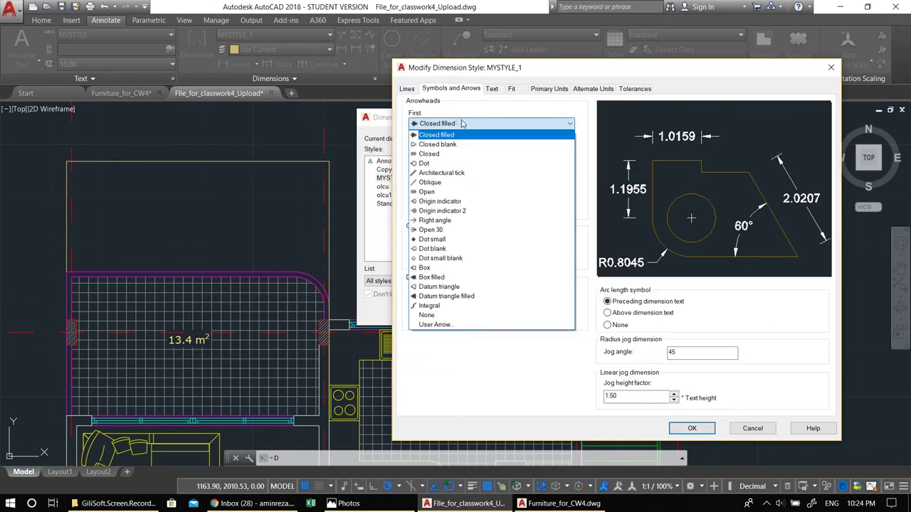
click(461, 173)
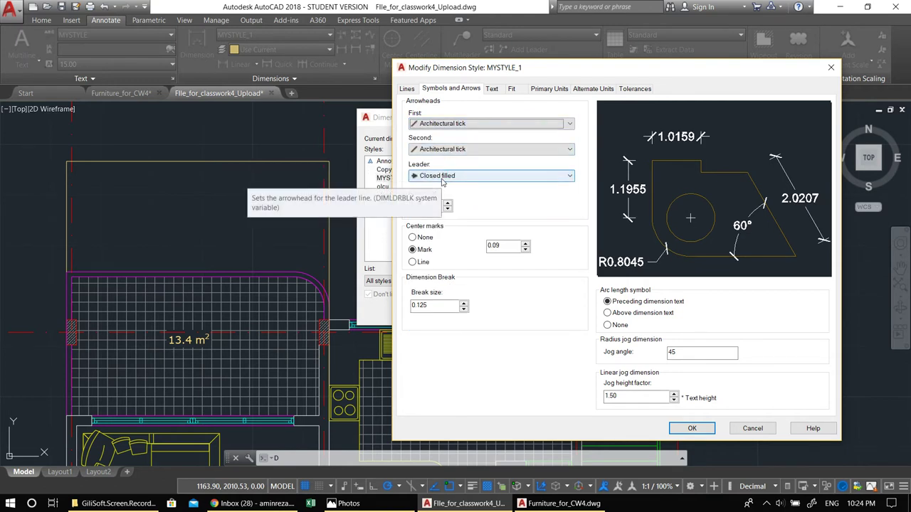
click(442, 177)
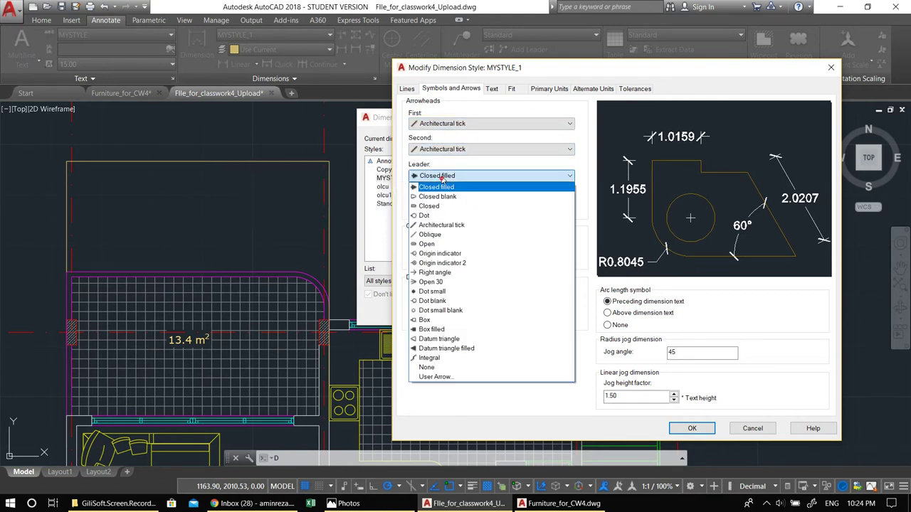
click(458, 275)
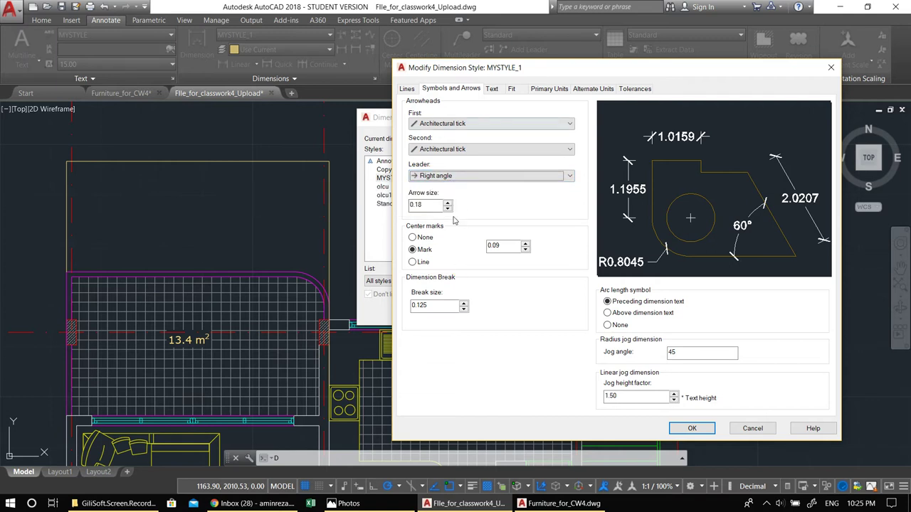
Set the dimension style's arrow size to 12.
double_click(425, 205)
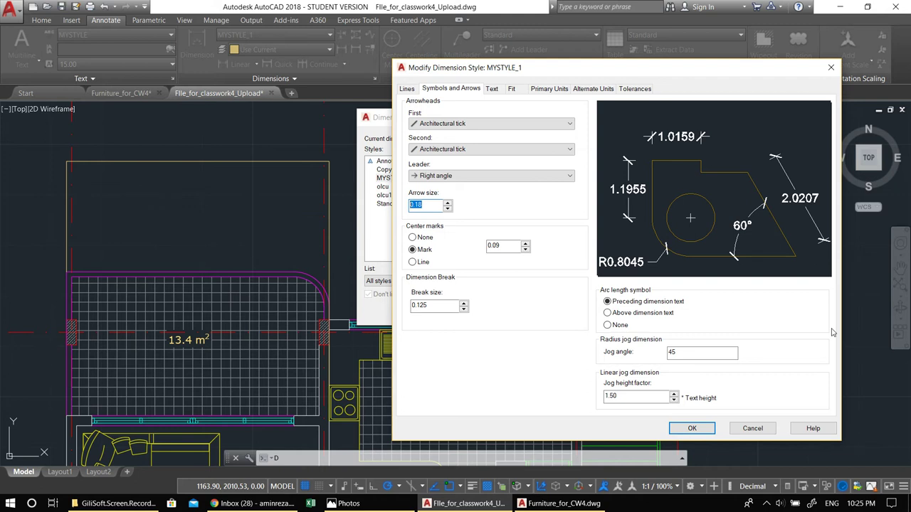
text(12)
click(507, 247)
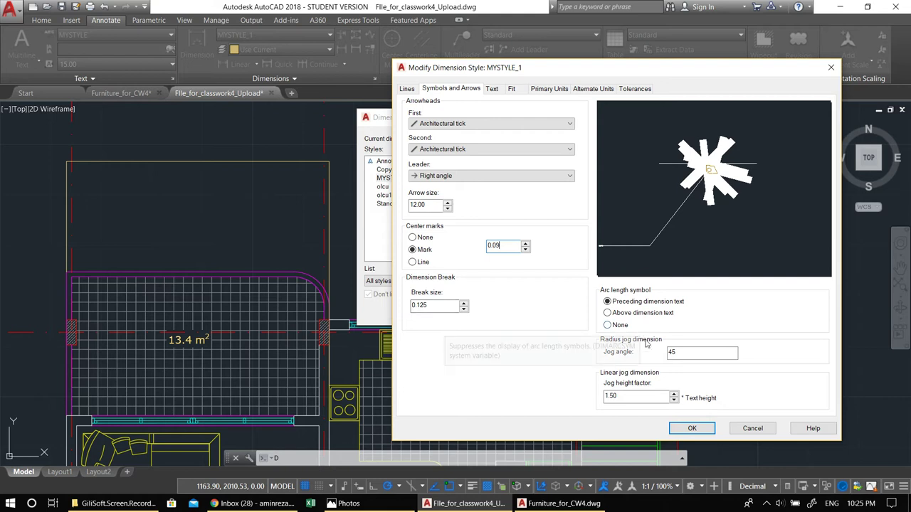
Set the dimension text height to 15.
click(491, 93)
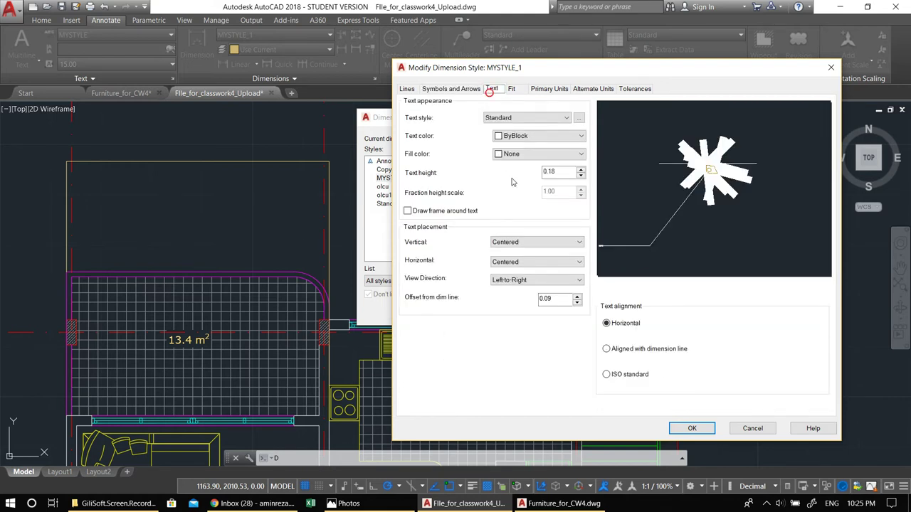
double_click(559, 172)
text(15)
key(Tab)
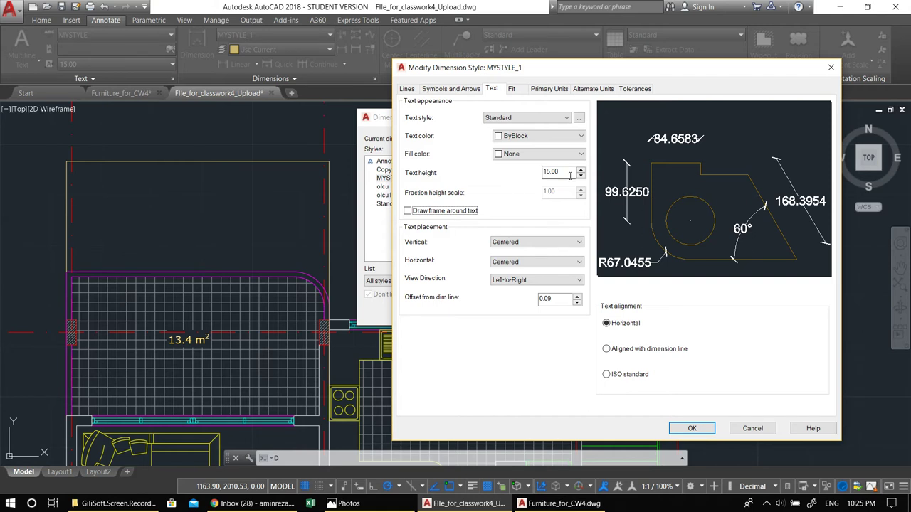
Extend the extension lines 5 beyond the dimension lines and set their fixed length to 15.
click(463, 89)
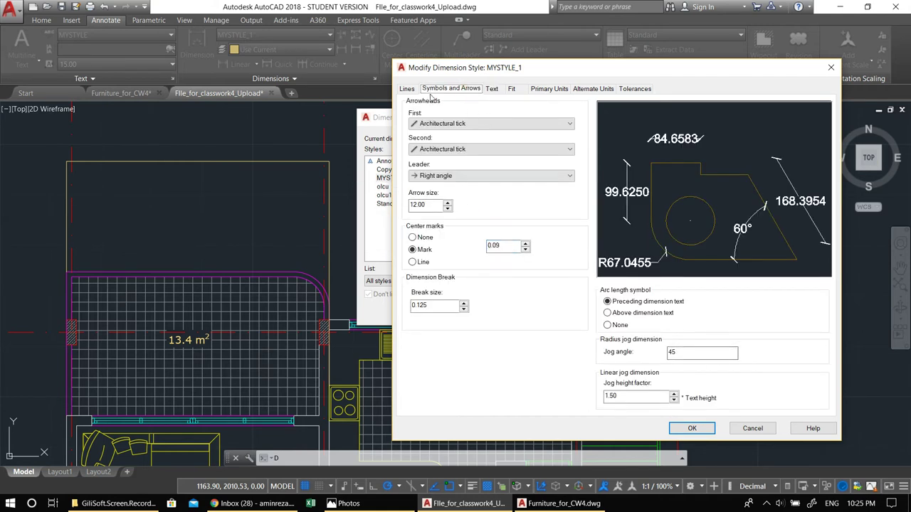
click(407, 88)
double_click(791, 308)
text(5)
key(Tab)
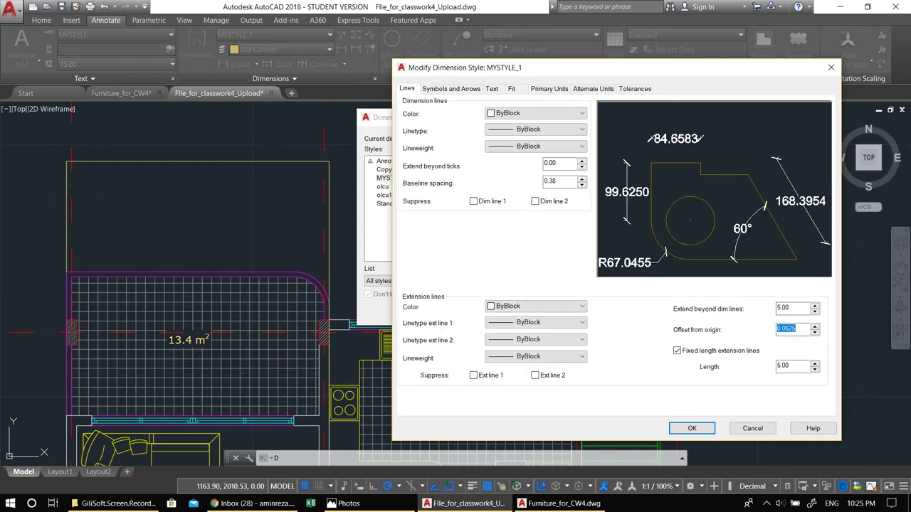
double_click(796, 365)
text(15)
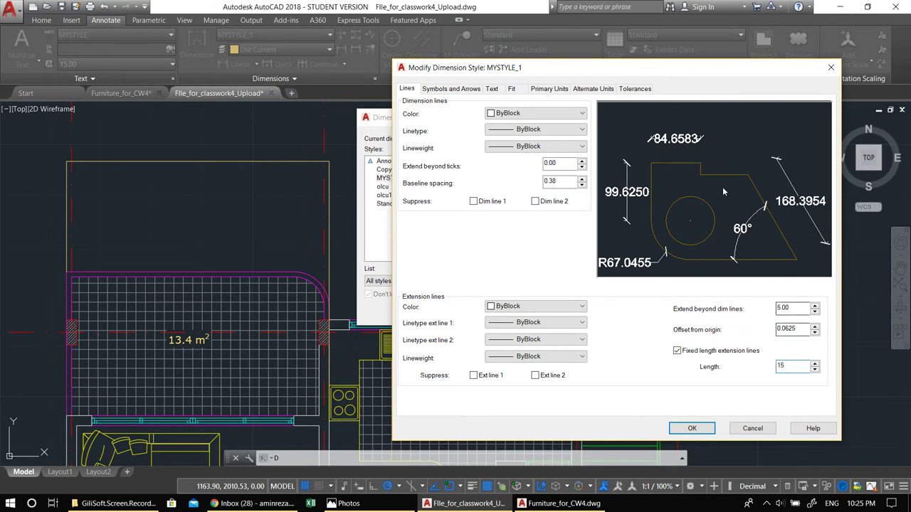
Set the dimension text's offset from the dimension line to 10.
click(456, 89)
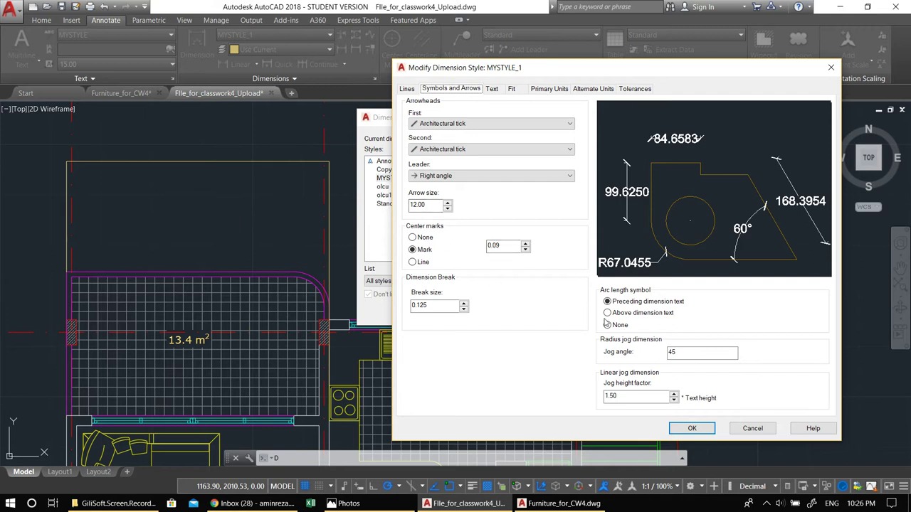
click(491, 90)
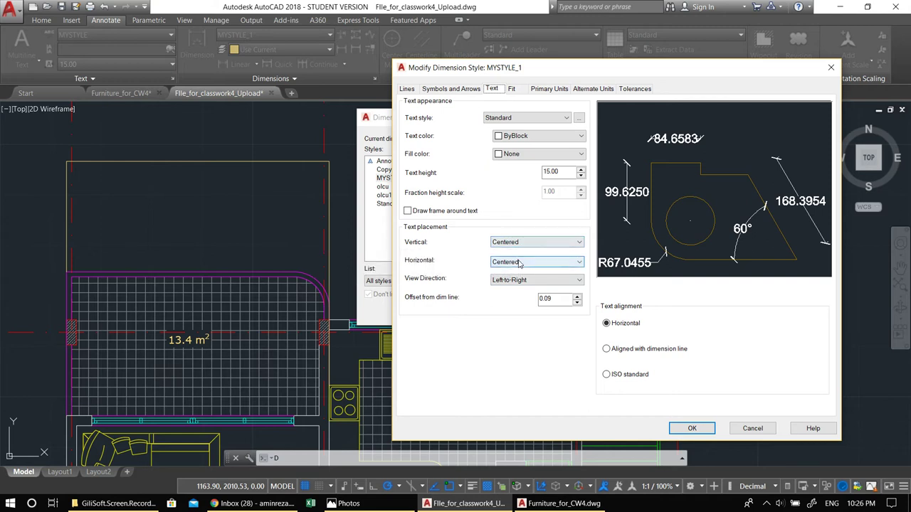
double_click(556, 299)
text(10.00)
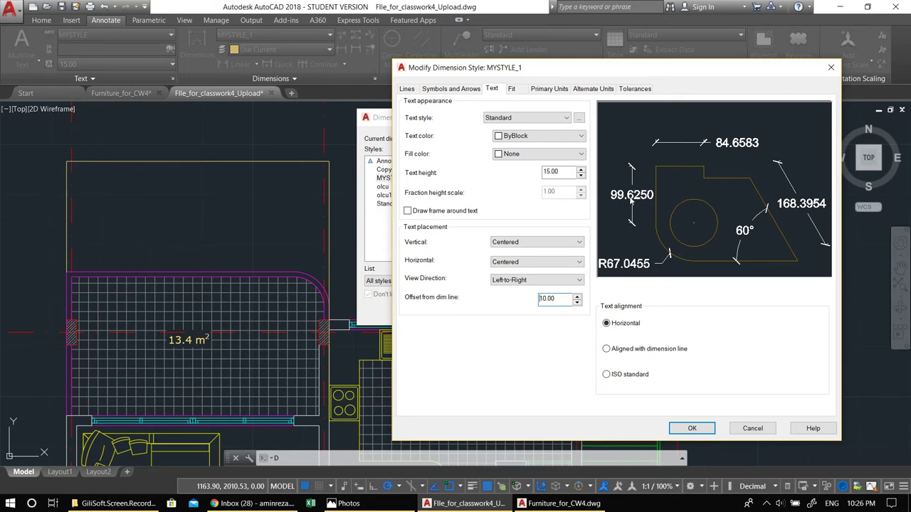
Compare the Horizontal and ISO standard text alignments in the preview, and set the alignment to Aligned with dimension line.
click(629, 349)
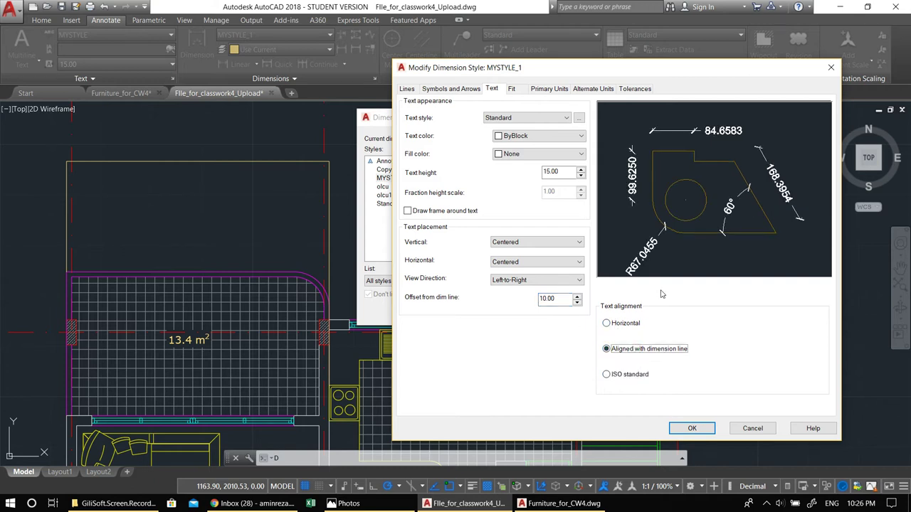
click(621, 325)
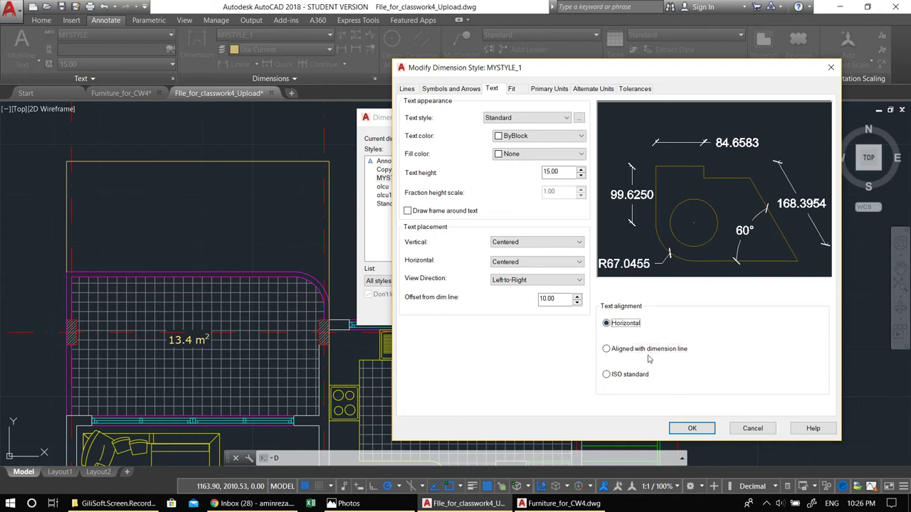
click(634, 376)
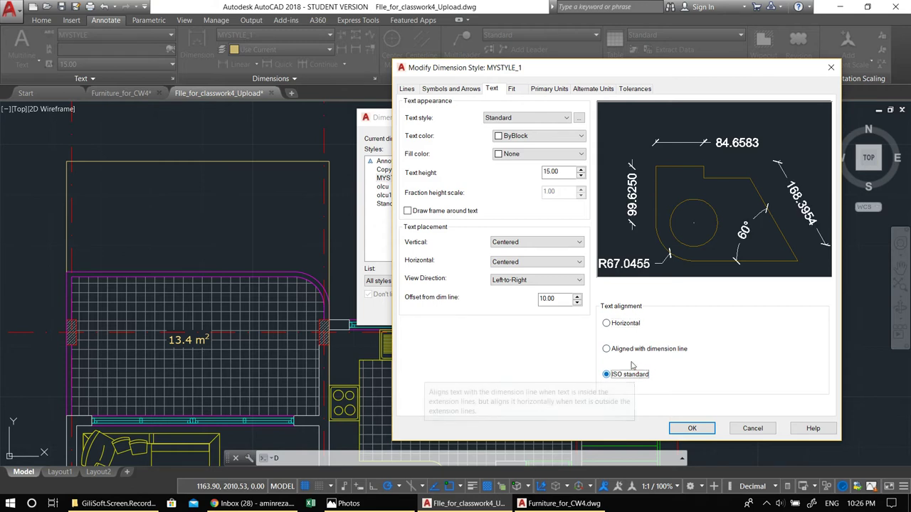
click(608, 350)
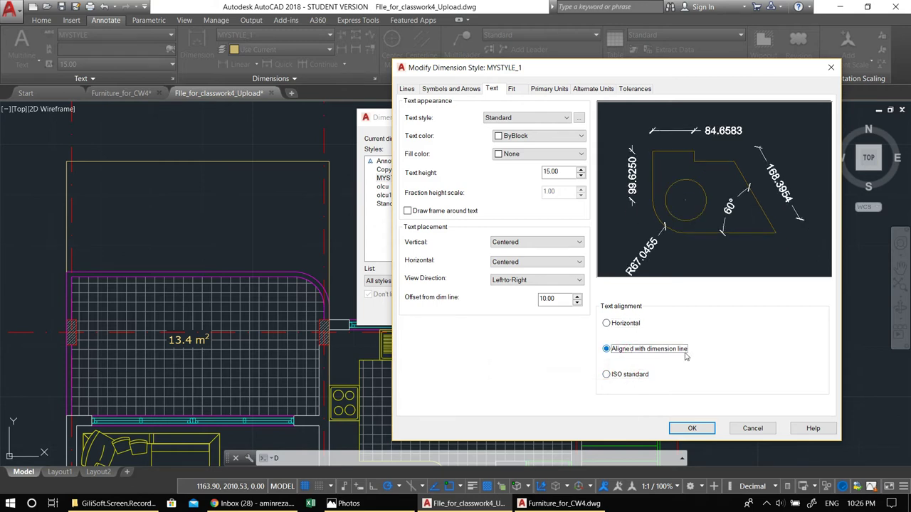
click(616, 375)
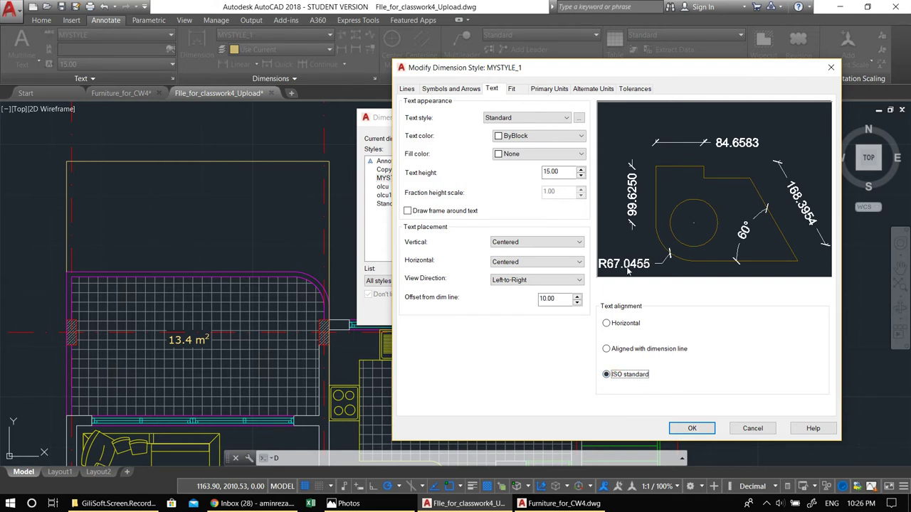
click(628, 350)
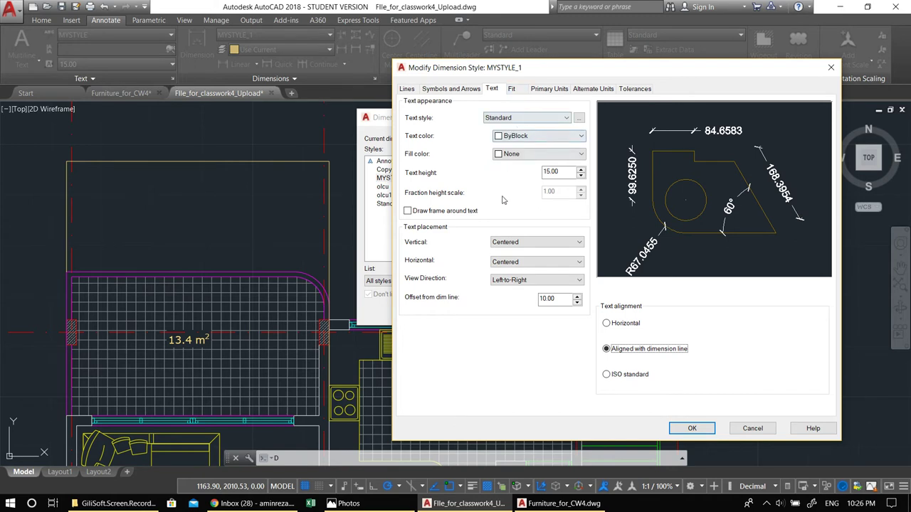
Set the linear dimension precision of the primary units to 0 decimals.
click(511, 91)
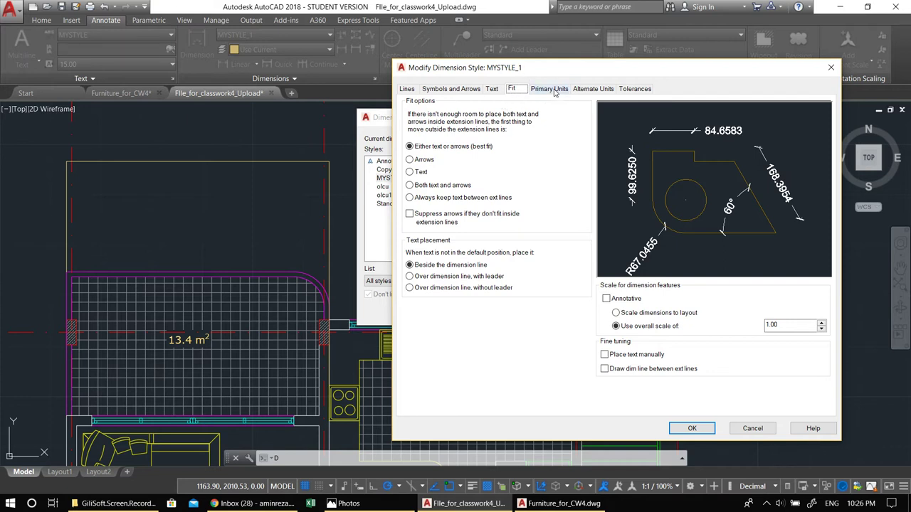
click(549, 89)
click(535, 129)
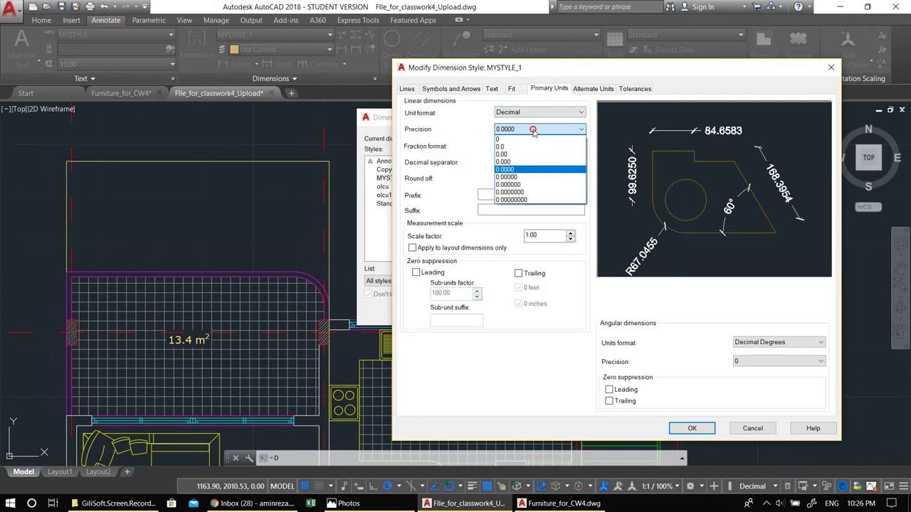
click(534, 137)
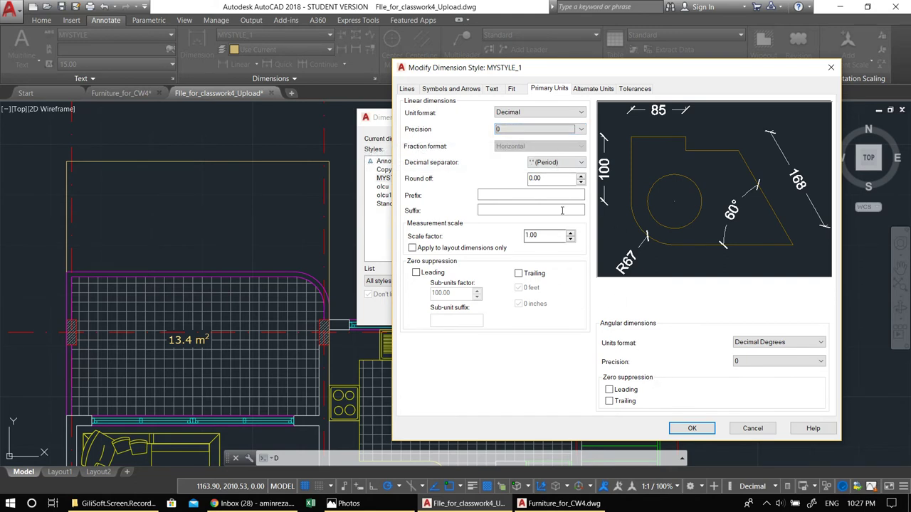
Check the alternate units settings, then save the MYSTYLE_1 changes and close the Dimension Style Manager.
click(595, 89)
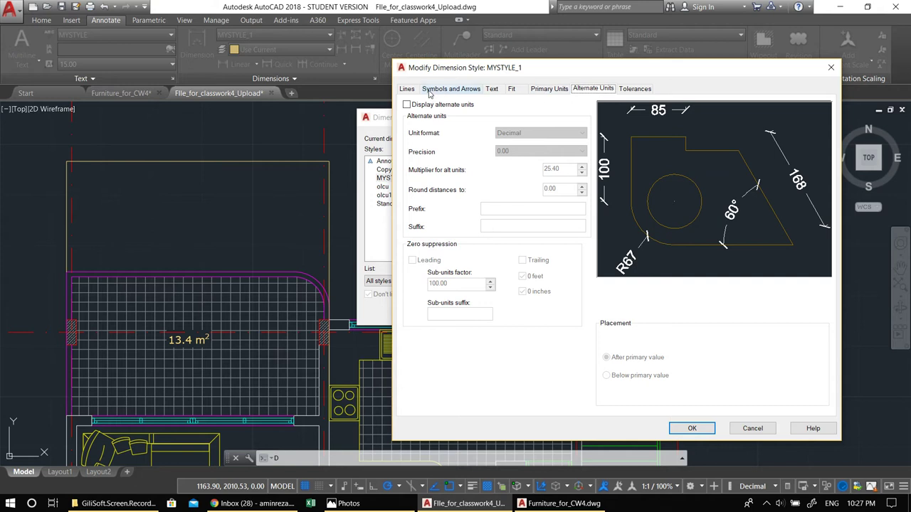
click(561, 90)
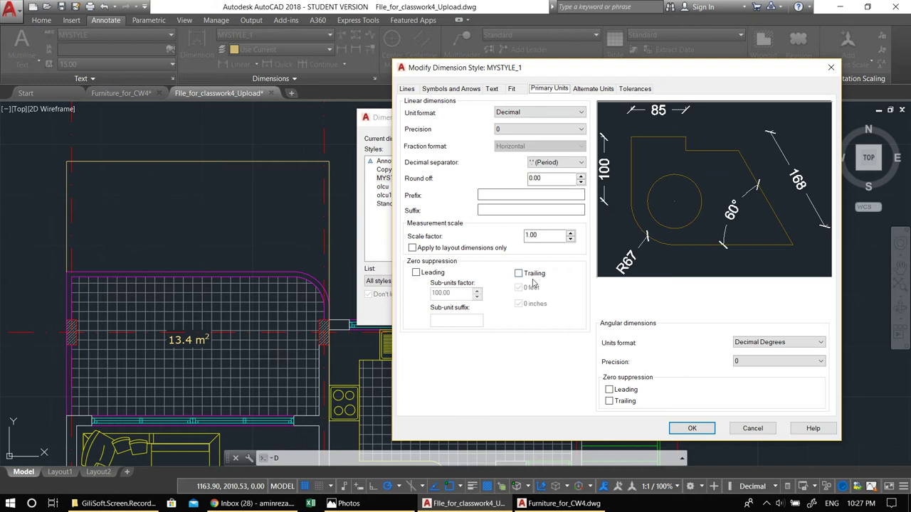
click(707, 428)
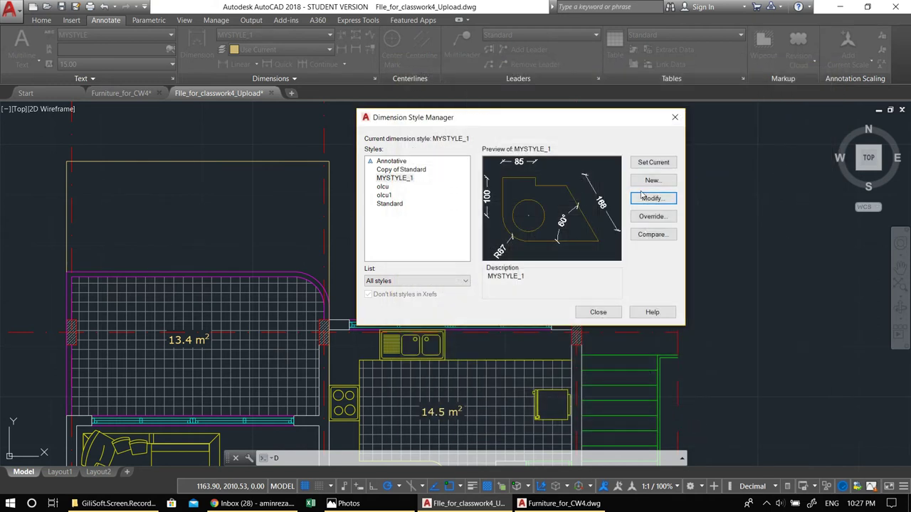
click(598, 312)
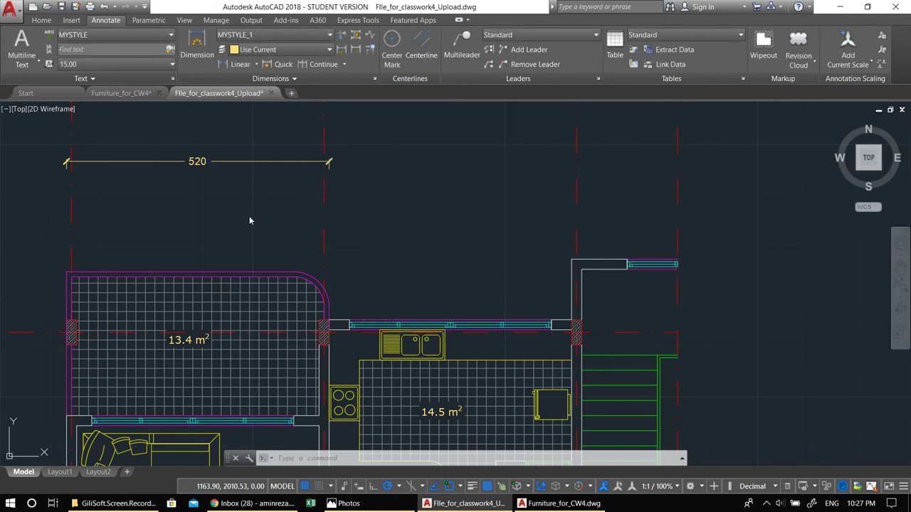
Modify the MYSTYLE_1 dimension style so its fixed length extension lines have a length of 20.
scroll(410, 240, down, 2)
scroll(410, 240, up, 4)
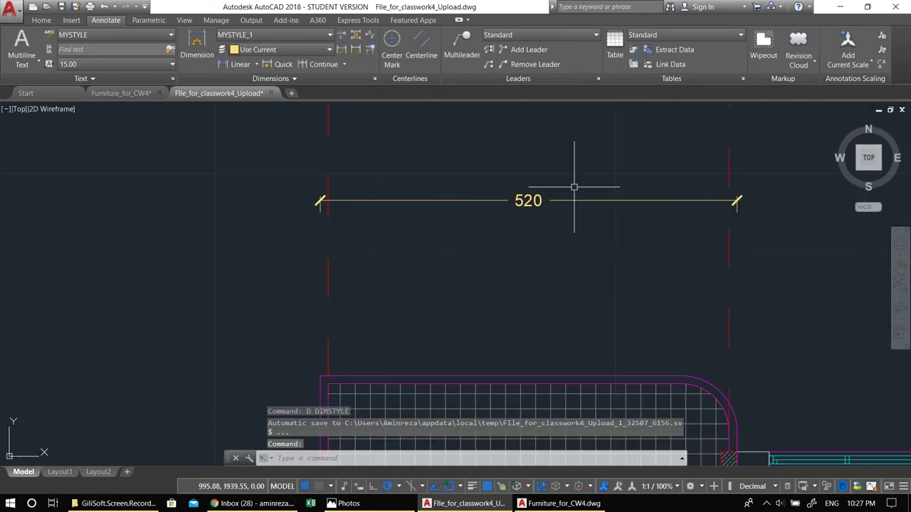
scroll(526, 254, down, 3)
scroll(465, 244, up, 3)
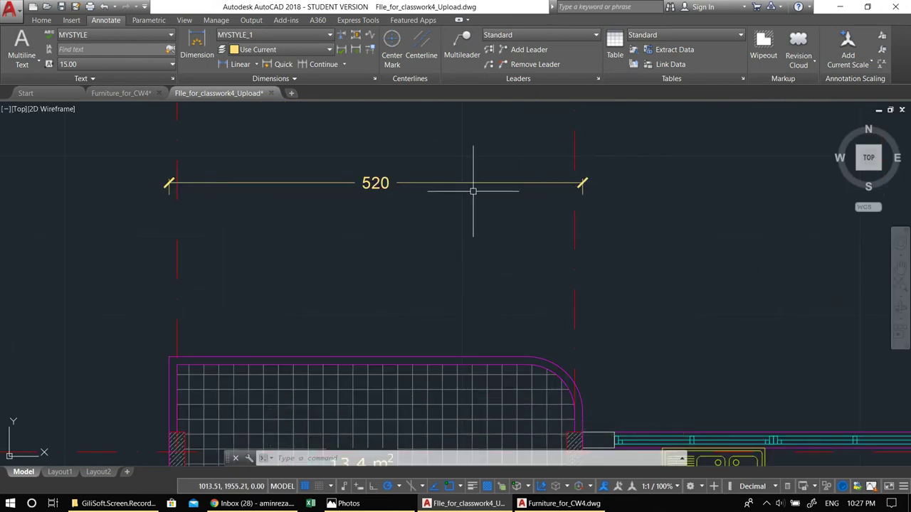
text(d)
key(Return)
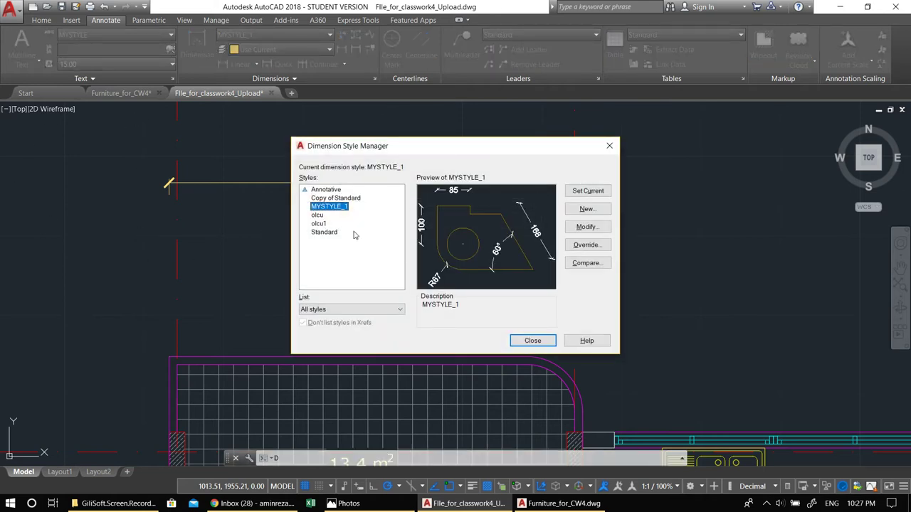
click(590, 227)
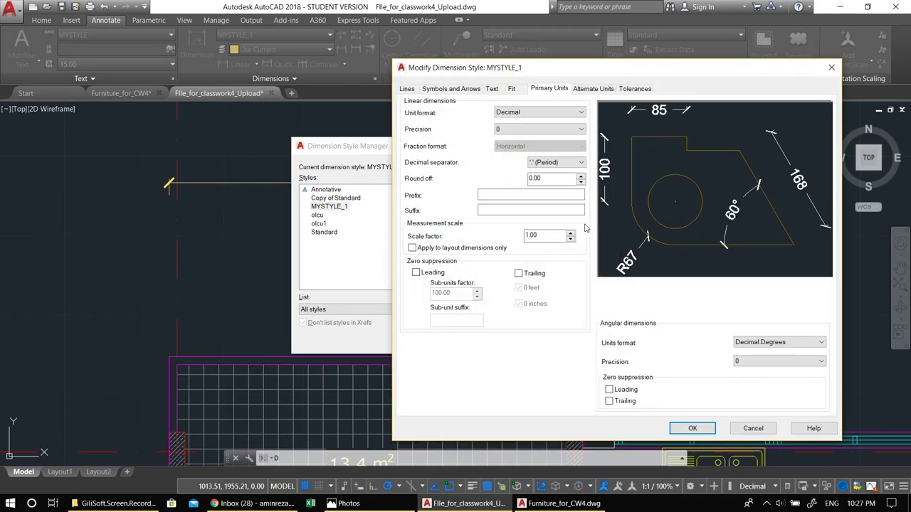
drag(521, 68, 400, 52)
click(273, 66)
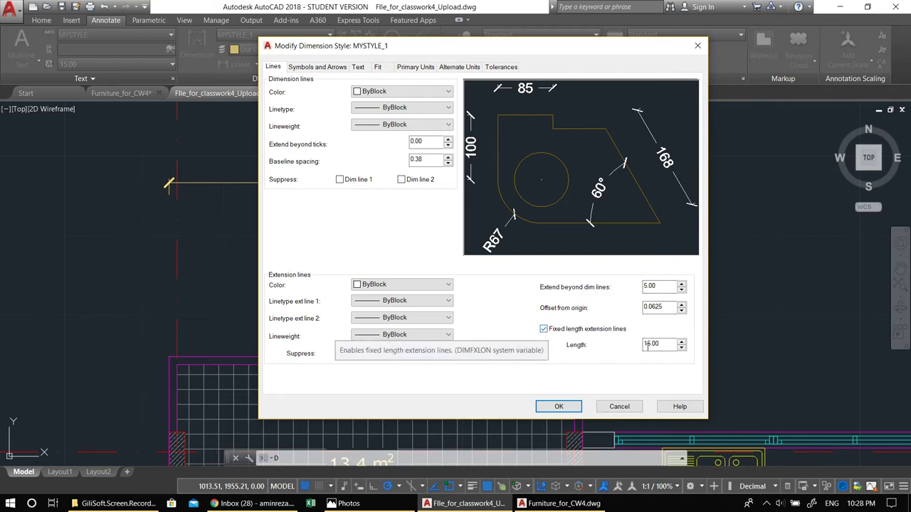
drag(665, 345, 598, 348)
text(2)
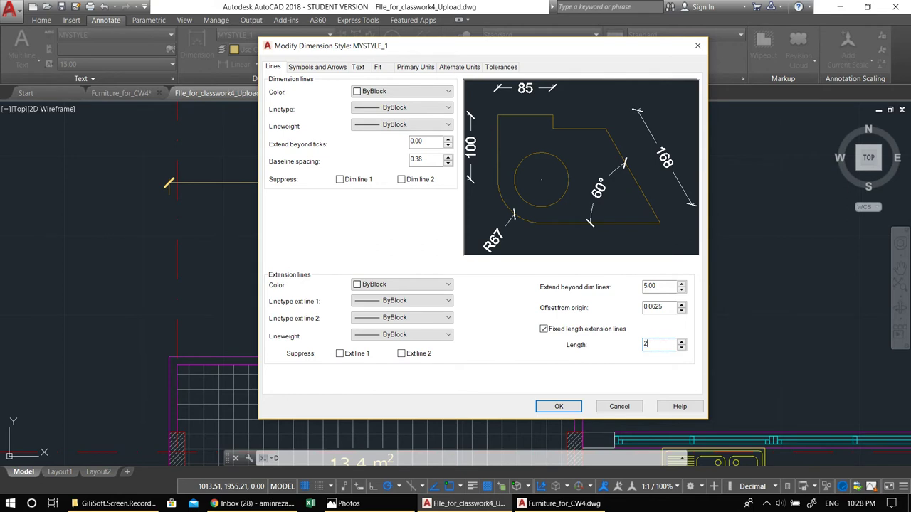
text(0)
click(658, 287)
Review the arrowhead, text, fit, primary units and alternate units settings of the MYSTYLE_1 dimension style.
click(325, 68)
click(325, 100)
click(325, 99)
click(320, 128)
click(319, 129)
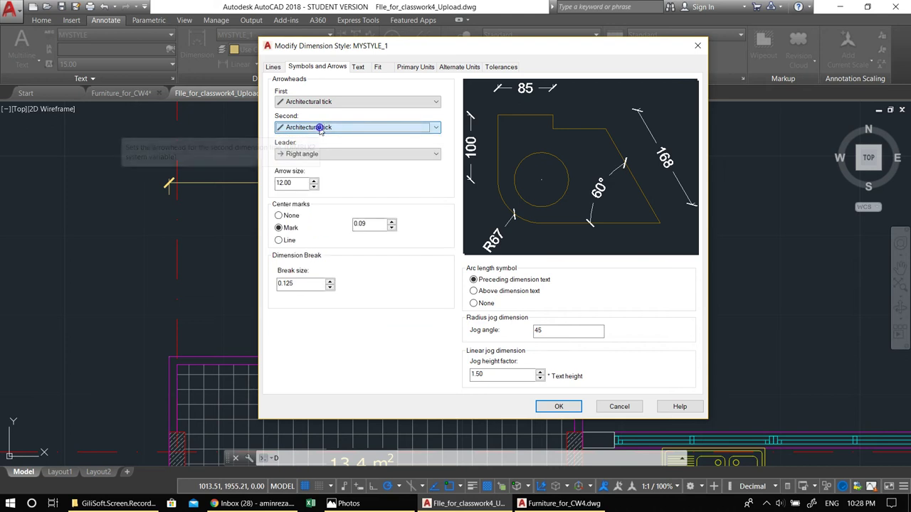
click(288, 183)
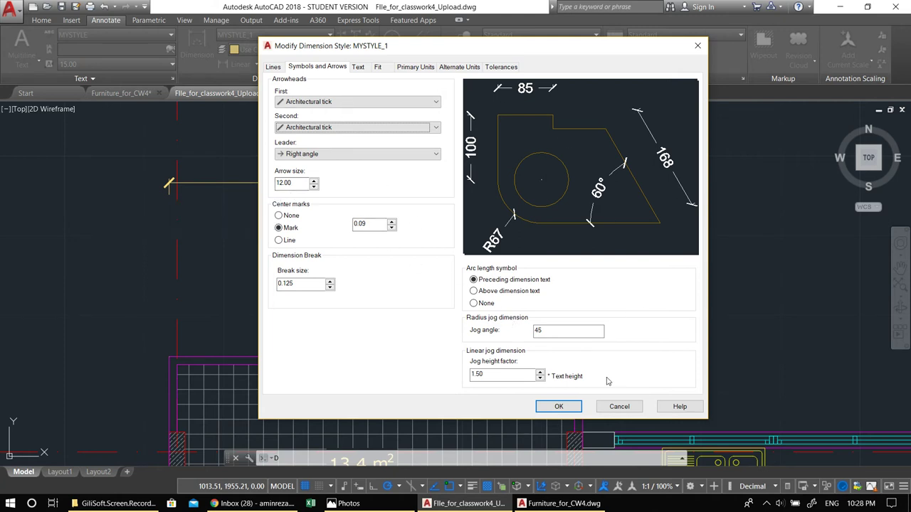
click(358, 67)
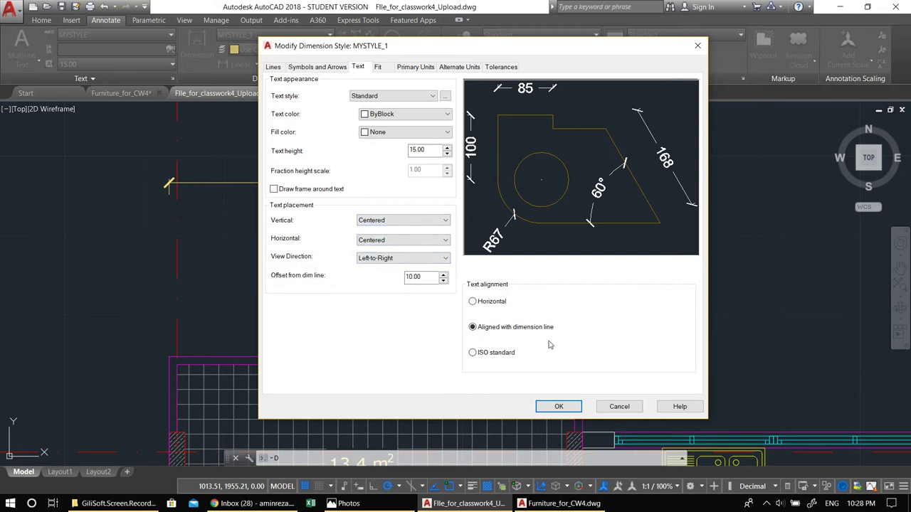
click(379, 68)
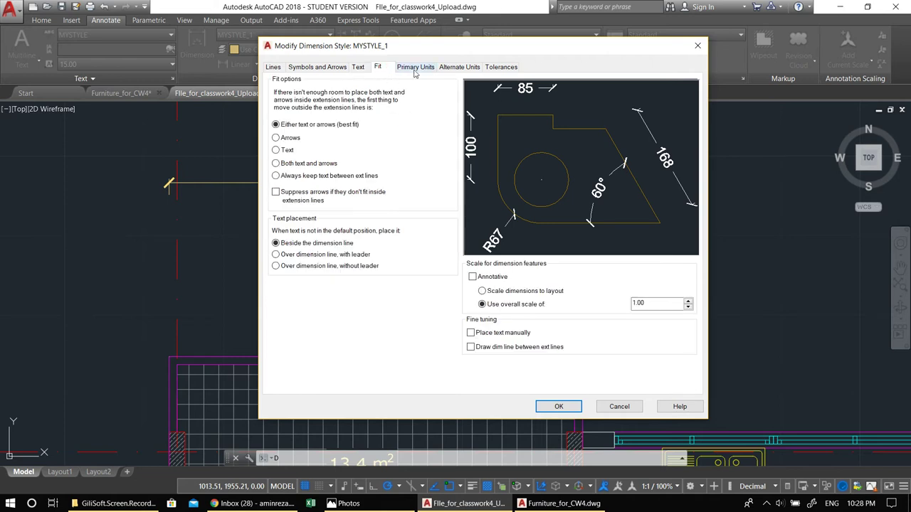
click(416, 67)
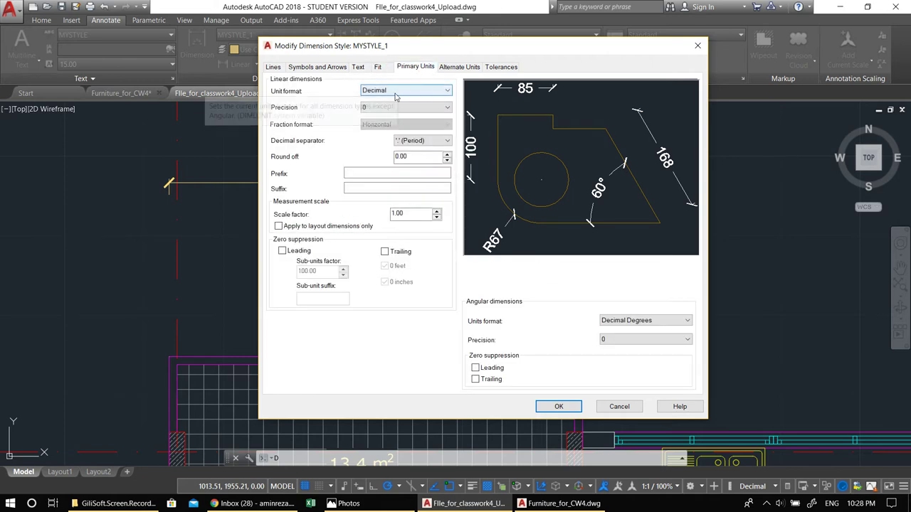
click(449, 69)
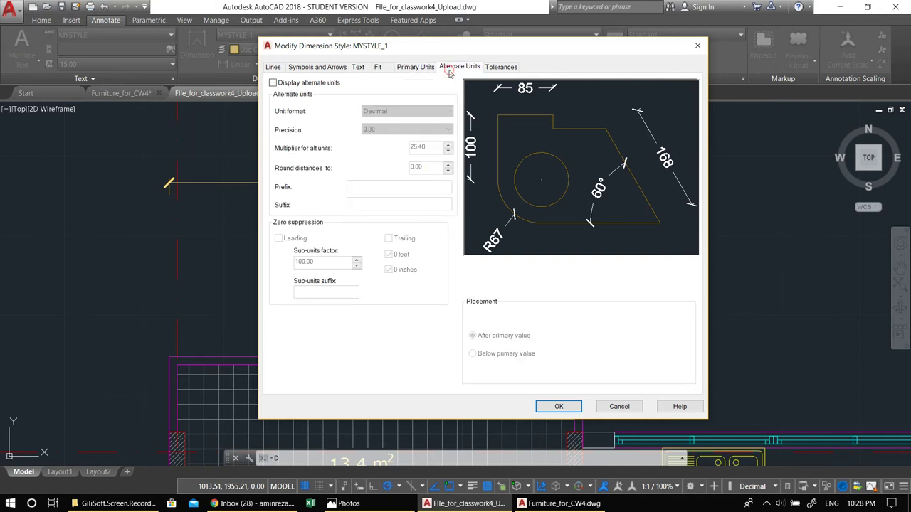
click(359, 69)
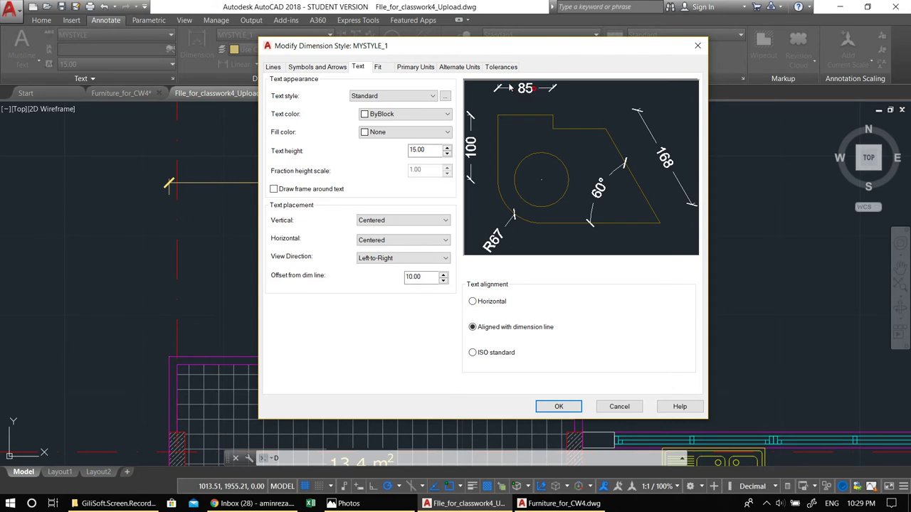
Save the MYSTYLE_1 modifications, close the Dimension Style Manager and inspect the updated dimension above the plan.
click(573, 406)
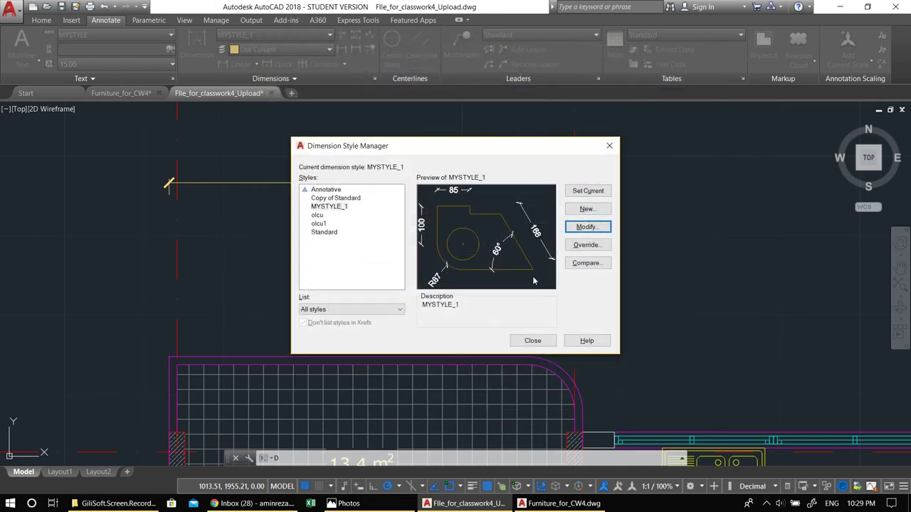
click(533, 341)
scroll(455, 250, down, 6)
scroll(456, 197, up, 4)
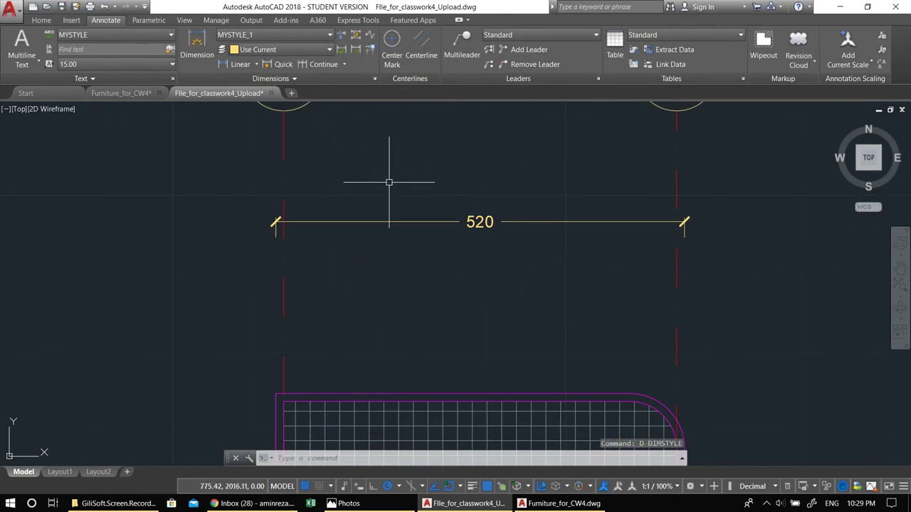
Erase the existing horizontal dimension between grid axes A and B above the balcony.
scroll(592, 195, down, 4)
mouse_move(533, 197)
middle_down()
mouse_move(438, 199)
mouse_move(373, 176)
middle_up()
click(439, 206)
click(372, 148)
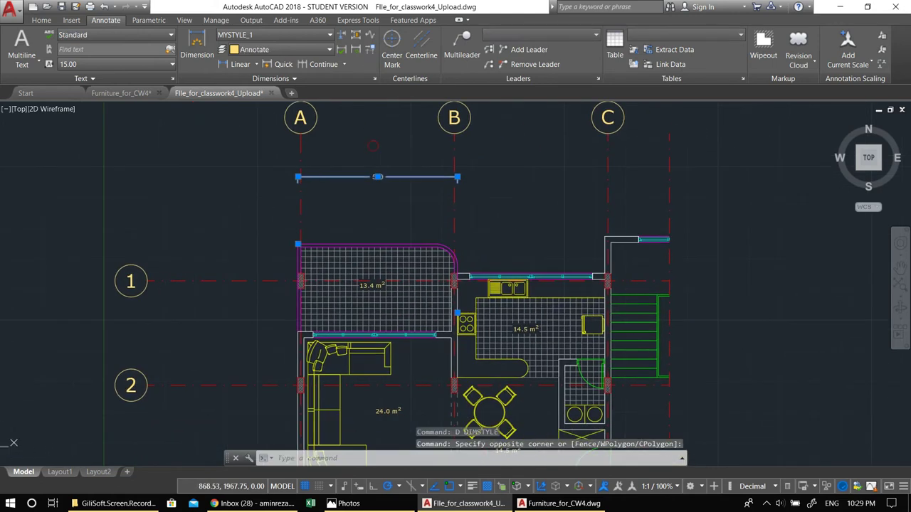
text(E)
key(Return)
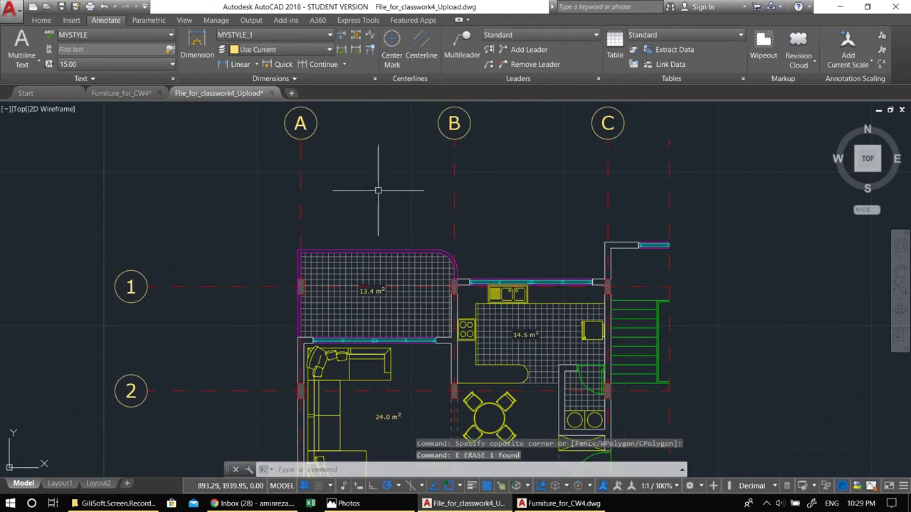
Draw a horizontal guide line above the floor plan, from left of axis A to the rightmost vertical axis.
scroll(626, 166, down, 2)
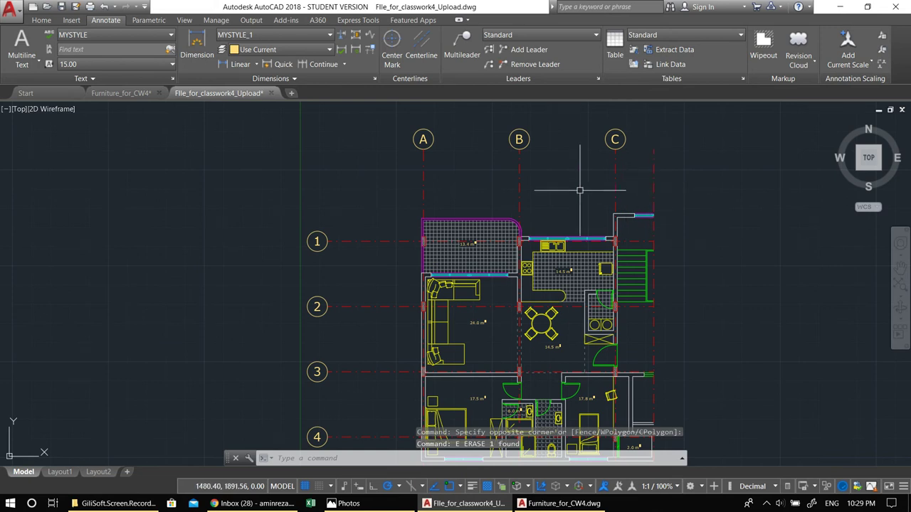
mouse_move(669, 190)
middle_down()
mouse_move(681, 192)
mouse_move(612, 181)
mouse_move(642, 147)
middle_up()
text(l)
key(Return)
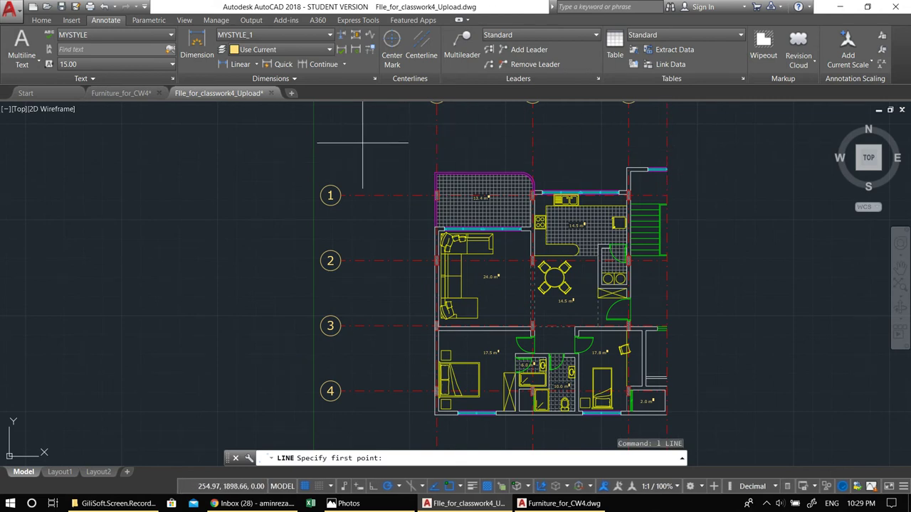
click(359, 142)
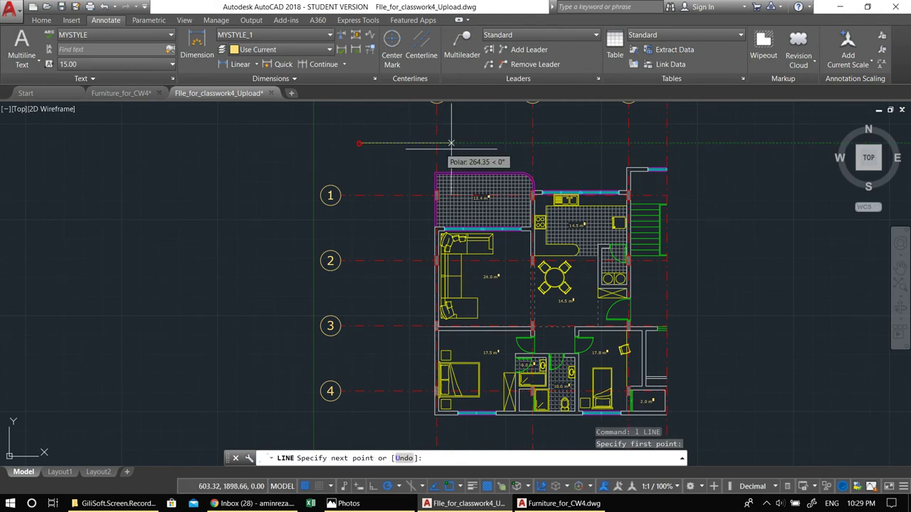
click(667, 143)
middle_drag(573, 129, 565, 197)
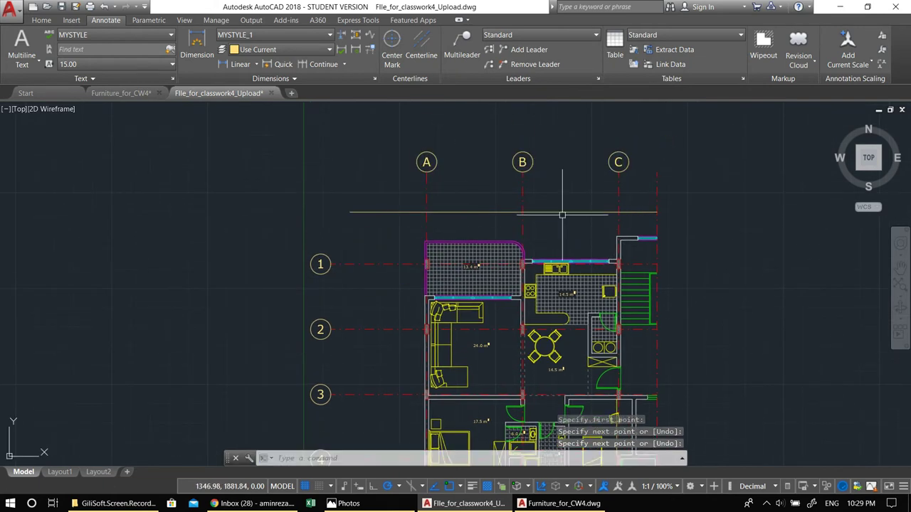
Offset the guide line upward three times at a short distance picked on screen, forming four evenly spaced horizontal lines.
scroll(562, 214, up, 4)
middle_drag(504, 216, 575, 249)
middle_drag(258, 214, 436, 253)
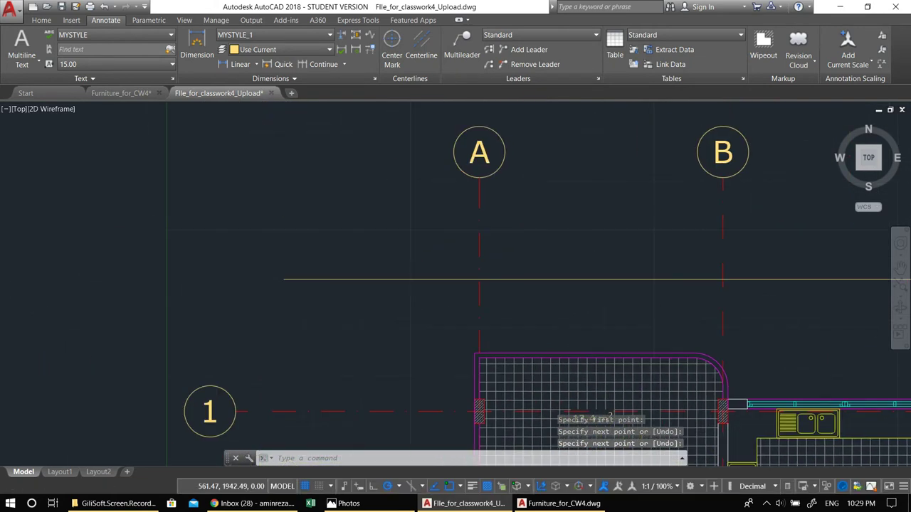
text(o)
key(Return)
click(283, 279)
click(282, 259)
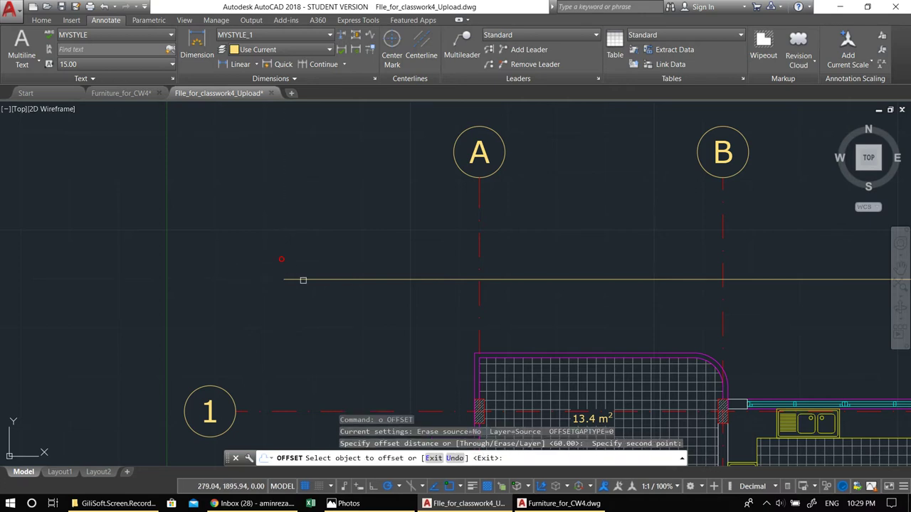
click(306, 279)
click(306, 245)
click(313, 259)
click(317, 214)
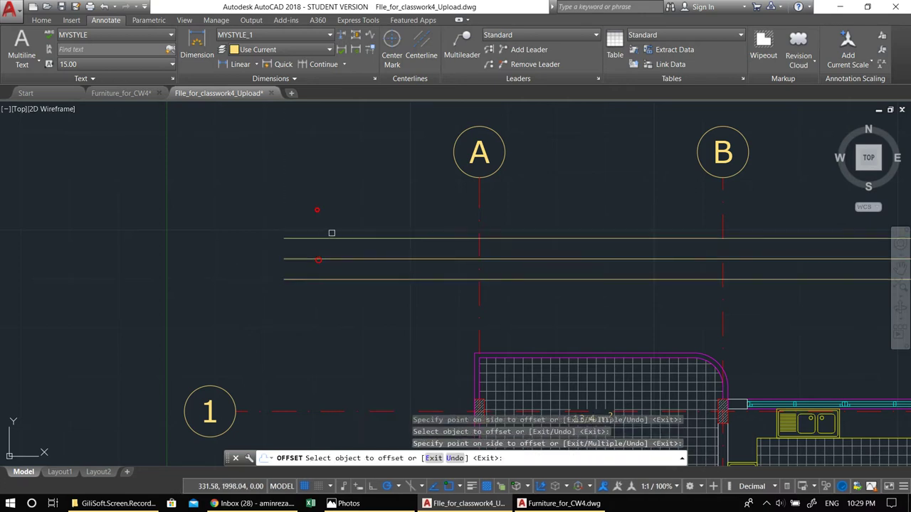
scroll(442, 242, down, 1)
middle_drag(442, 242, 281, 229)
key(Escape)
key(Escape)
Add a linear dimension from the outer wall corner below the balcony to the window's near edge, placed on the lowest guide line.
middle_drag(205, 226, 226, 226)
scroll(272, 190, up, 2)
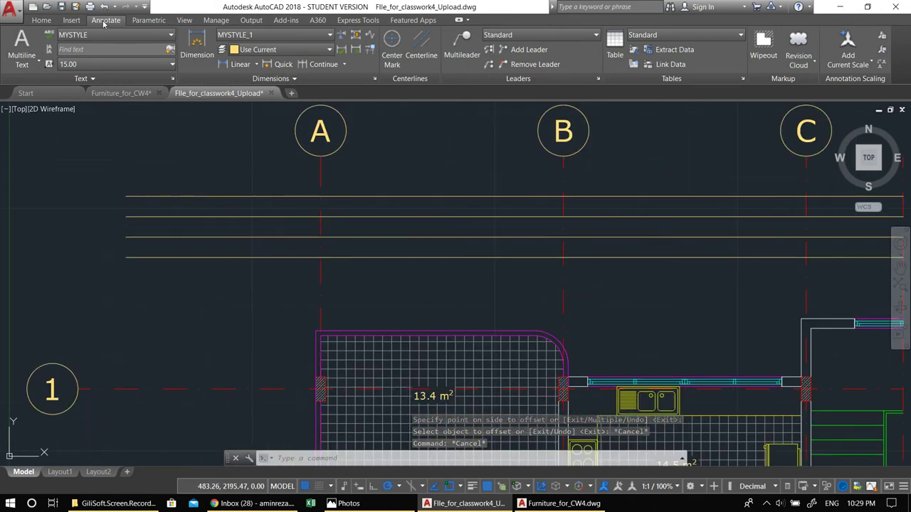
click(228, 66)
middle_drag(338, 203, 227, 131)
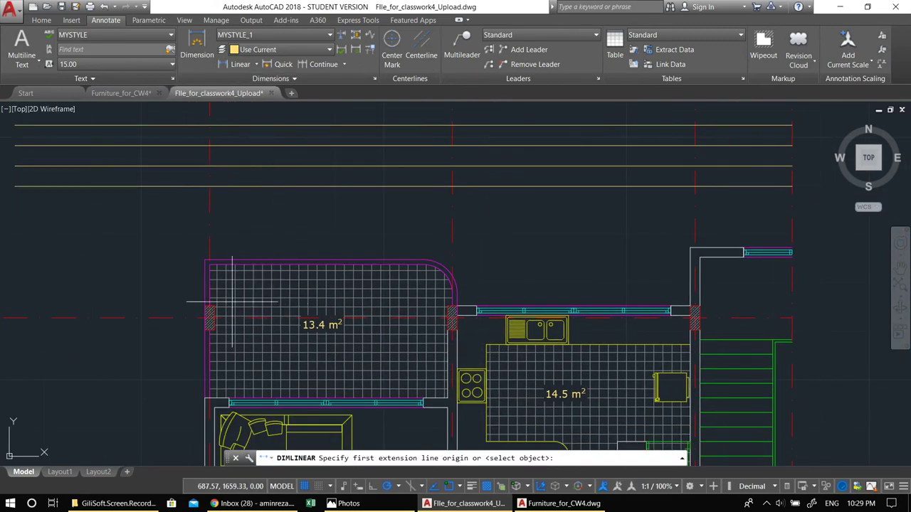
scroll(206, 427, up, 4)
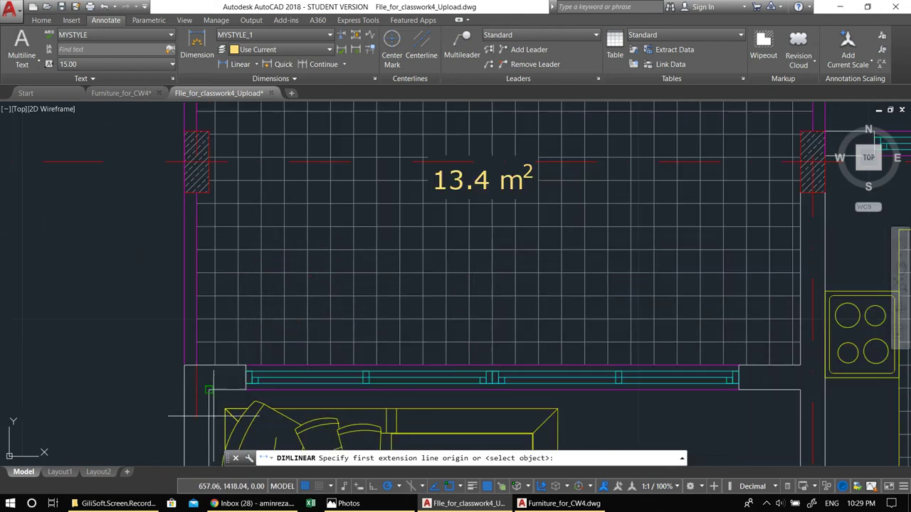
click(184, 365)
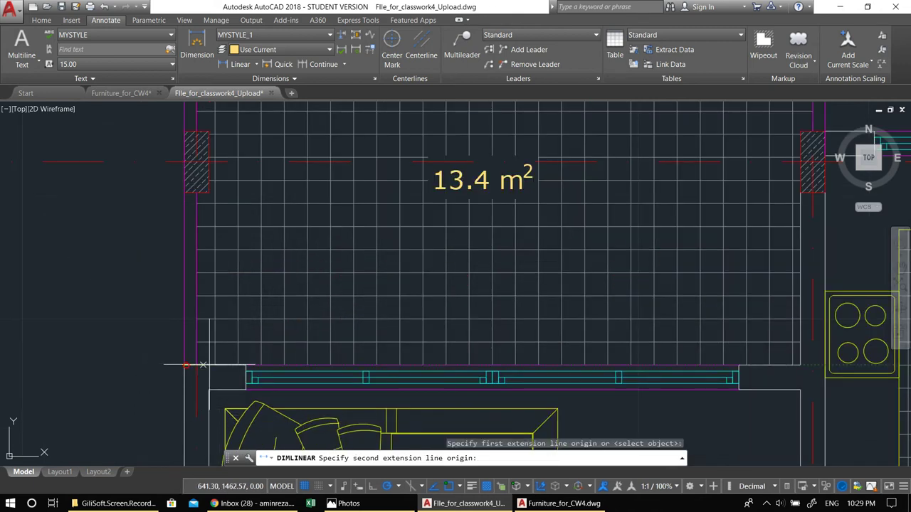
click(246, 365)
scroll(247, 360, down, 4)
scroll(240, 309, up, 4)
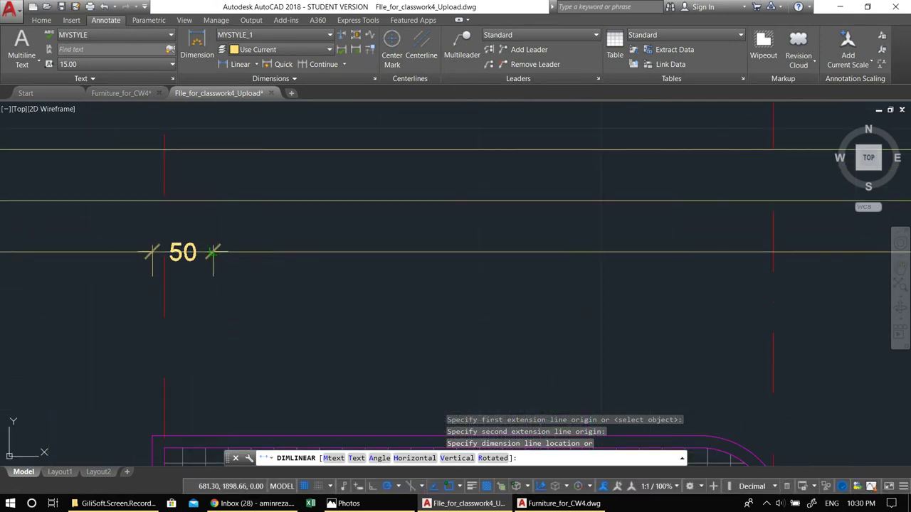
click(213, 252)
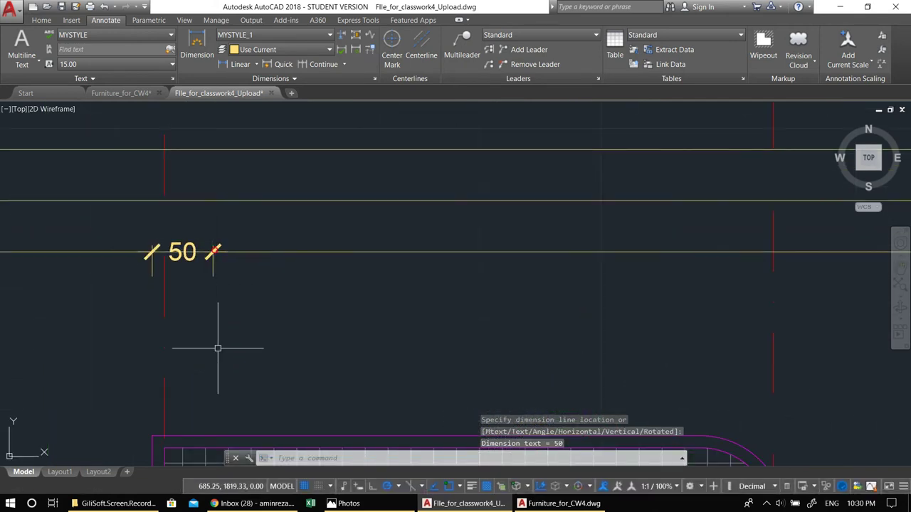
Continue the 50 dimension on the lowest guide line to the far edge of the window below the balcony.
click(186, 258)
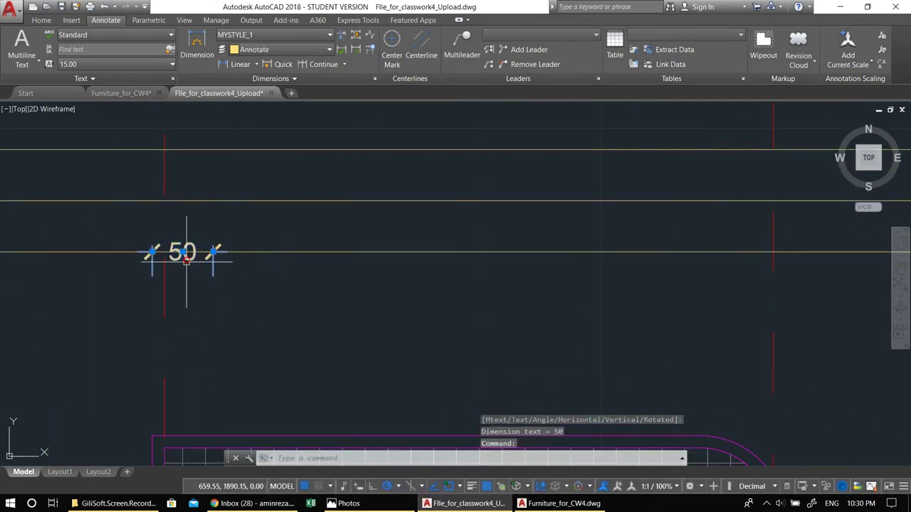
click(313, 65)
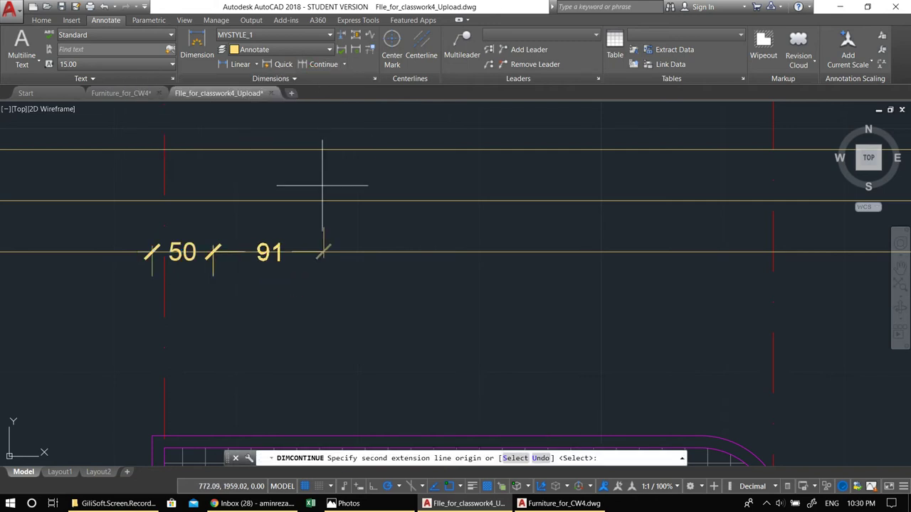
scroll(306, 178, down, 2)
scroll(305, 234, down, 4)
middle_drag(294, 240, 276, 168)
scroll(280, 214, up, 4)
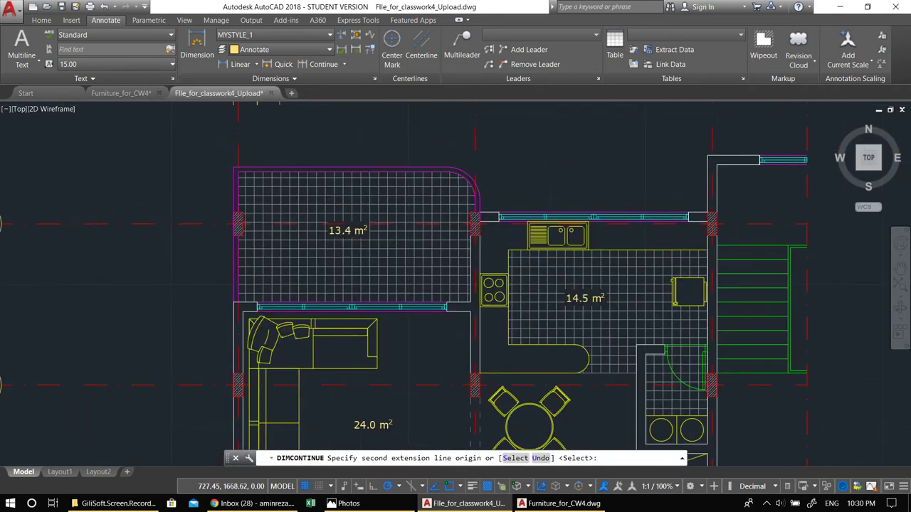
middle_drag(506, 345, 297, 302)
scroll(338, 307, up, 2)
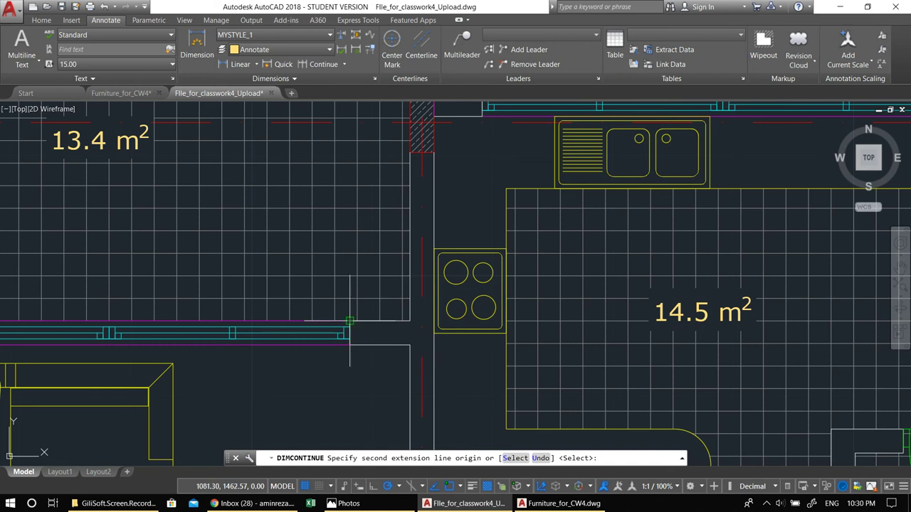
click(349, 321)
Extend the lowest dimension chain to the near and far edges of the kitchen window.
scroll(347, 313, down, 3)
scroll(343, 286, up, 3)
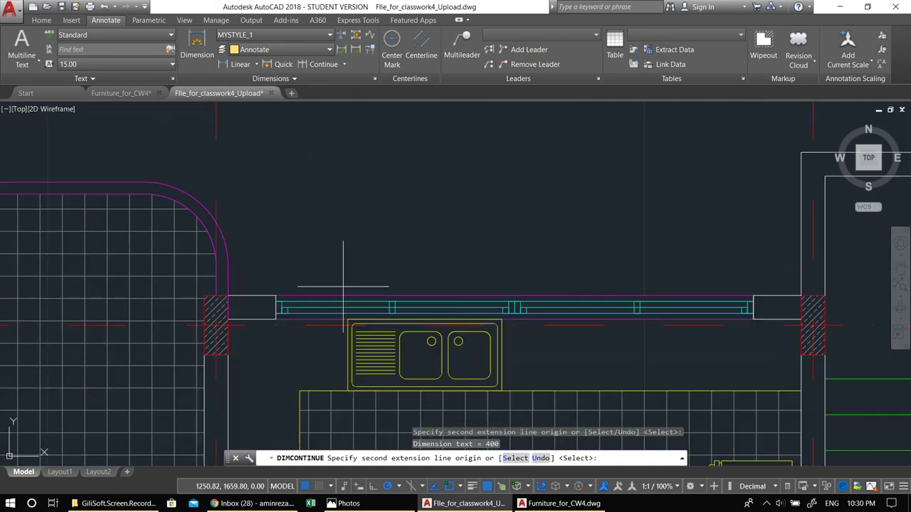
click(275, 295)
middle_drag(547, 289, 288, 320)
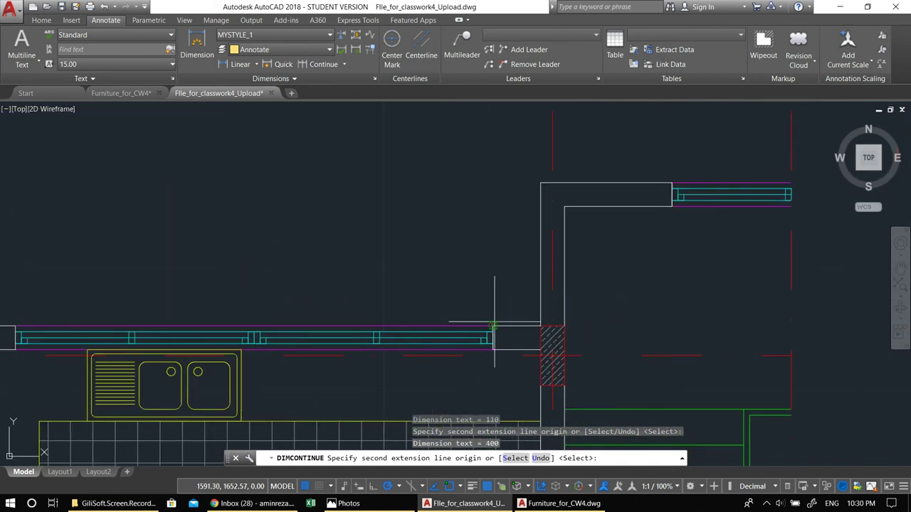
Extend the lowest dimension chain to the near edge of the window above the stairs and to the rightmost axis, finishing the chain.
middle_drag(563, 233, 405, 305)
click(512, 254)
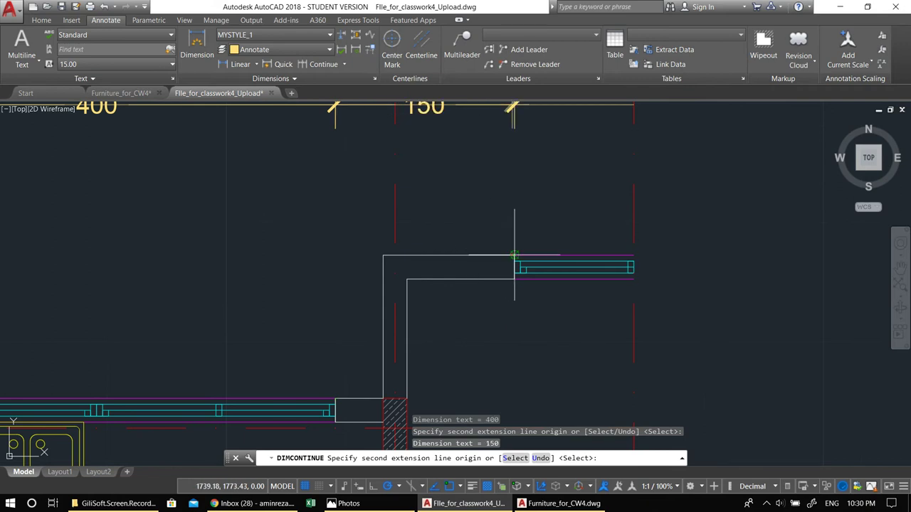
scroll(513, 256, down, 4)
scroll(480, 269, up, 4)
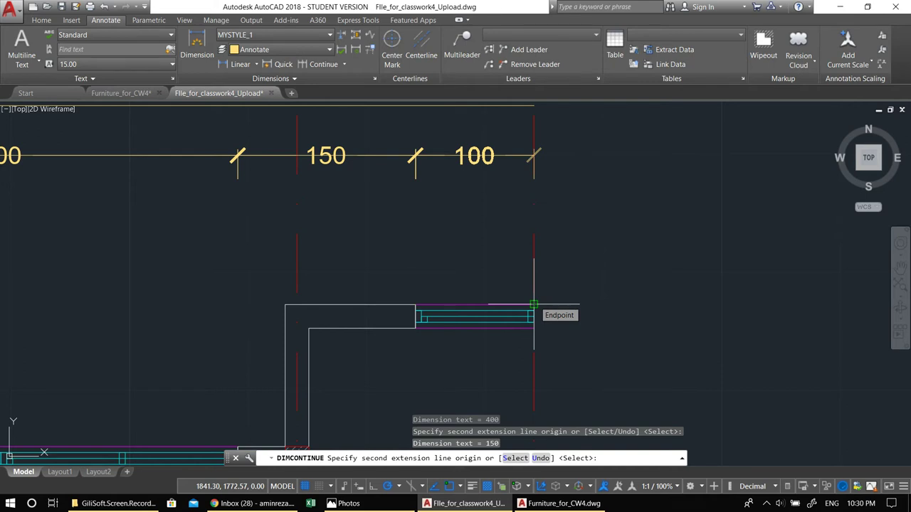
scroll(534, 305, down, 6)
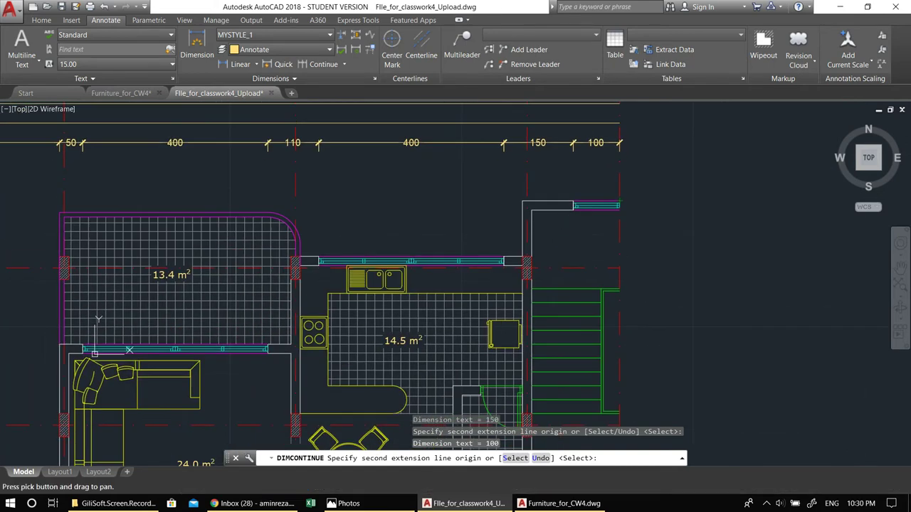
scroll(580, 311, up, 2)
key(Return)
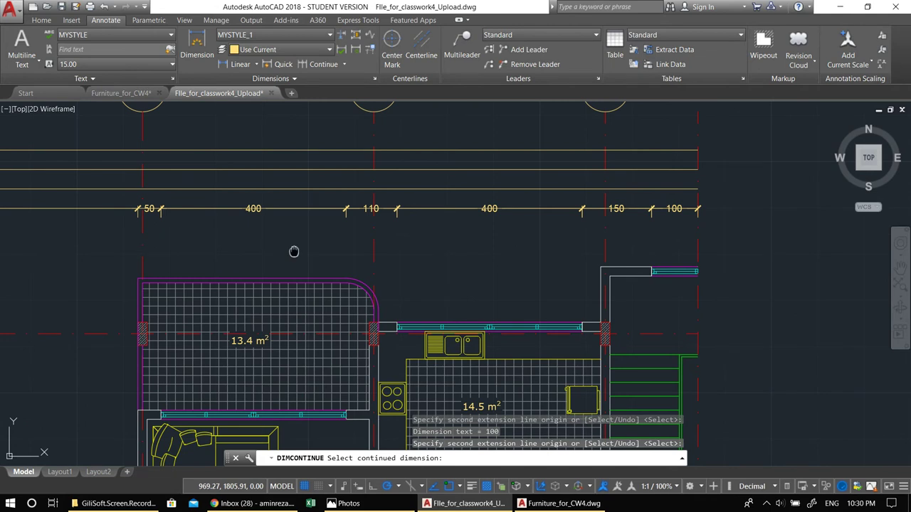
middle_drag(245, 127, 287, 123)
key(Escape)
key(Escape)
key(Escape)
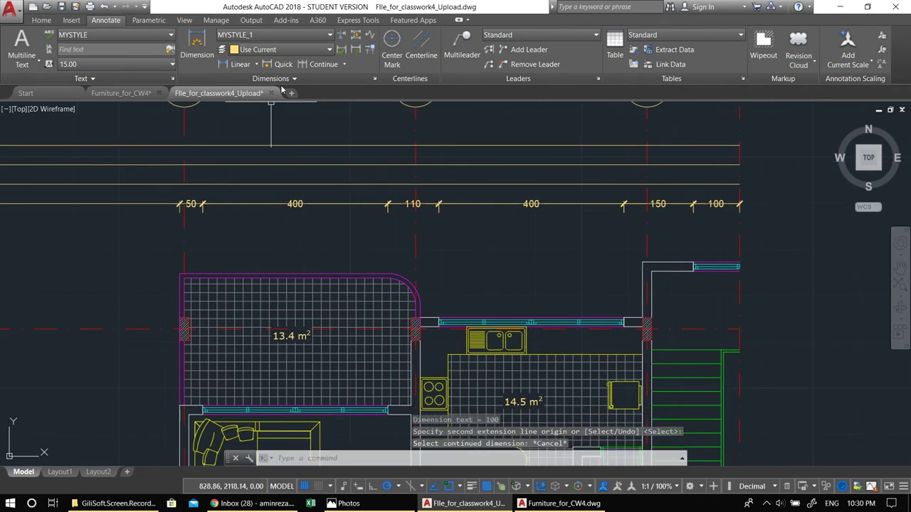
Add a linear dimension from the outer wall corner below the balcony to the inner face of the wall at axis B, on the second guide line.
click(229, 66)
scroll(181, 284, up, 4)
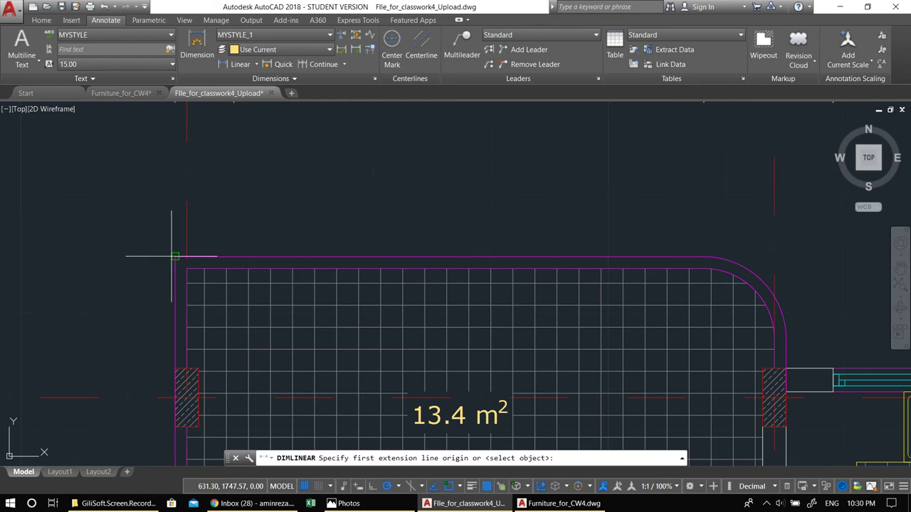
scroll(175, 257, down, 4)
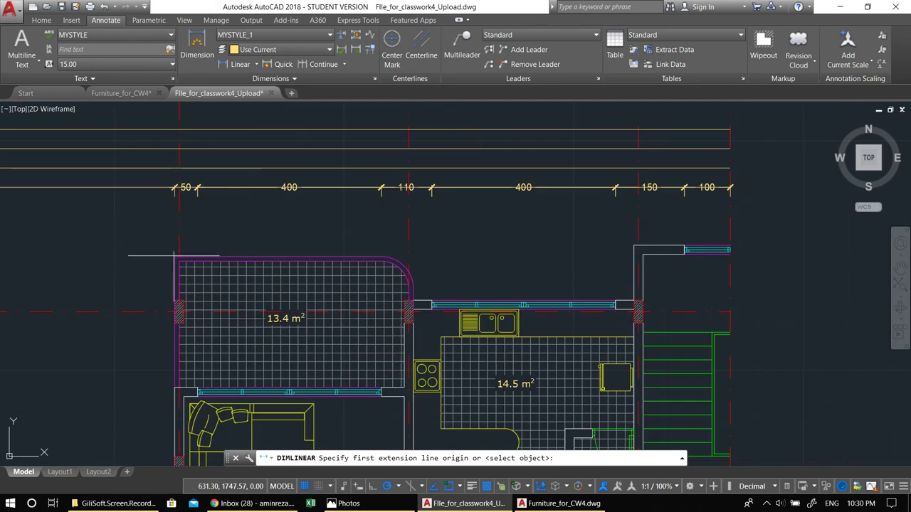
scroll(170, 405, up, 2)
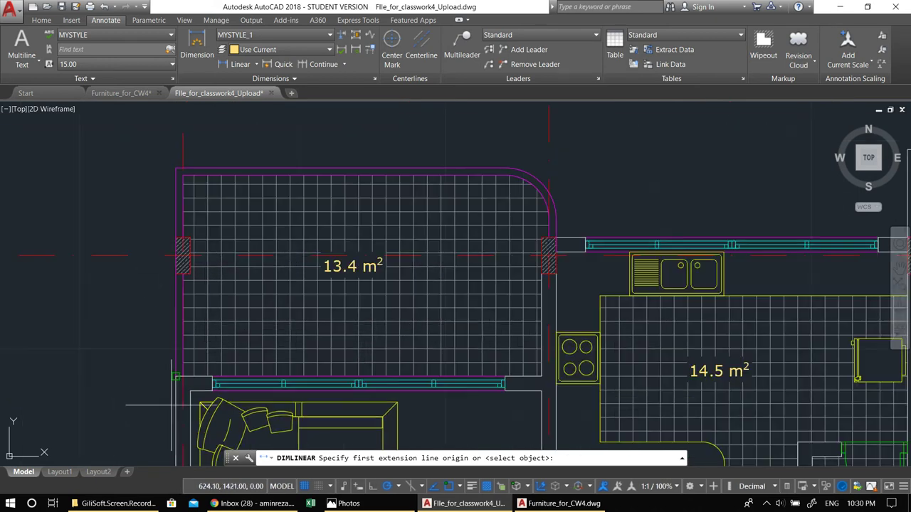
scroll(155, 384, up, 5)
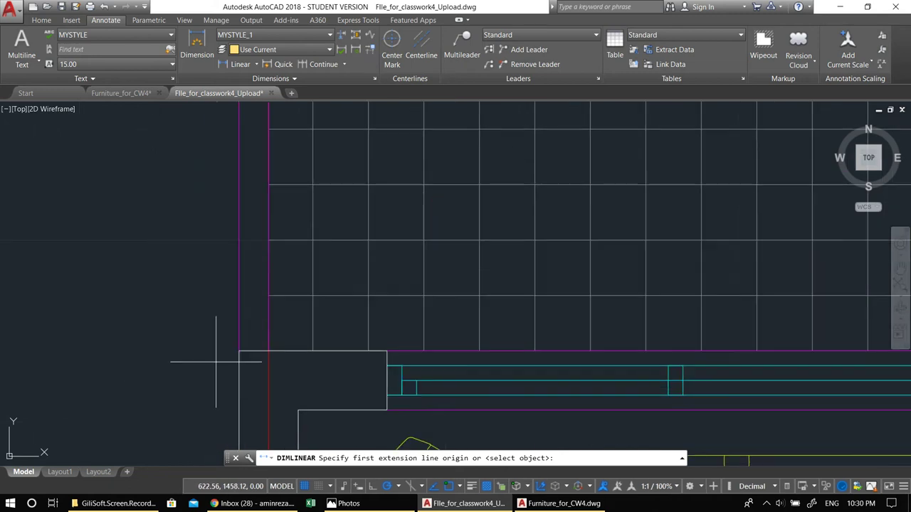
click(239, 351)
scroll(242, 353, down, 3)
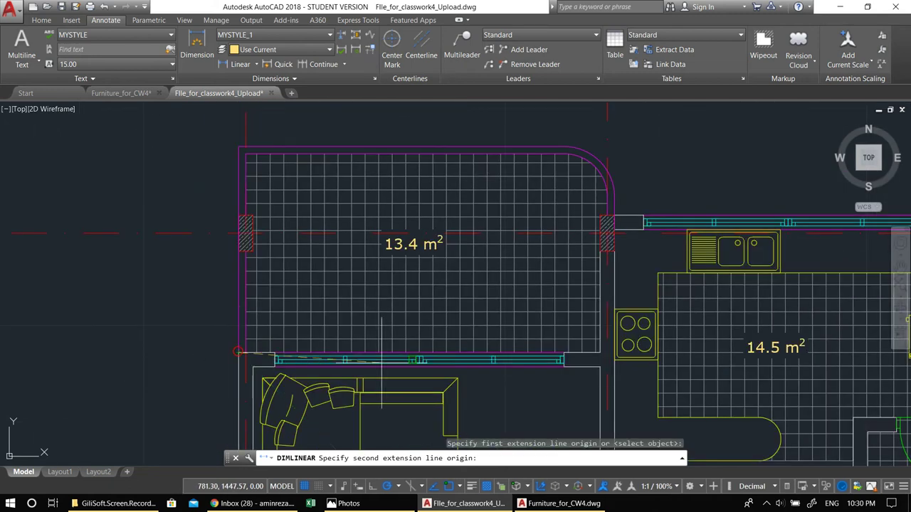
scroll(619, 349, up, 2)
click(620, 348)
scroll(620, 349, down, 3)
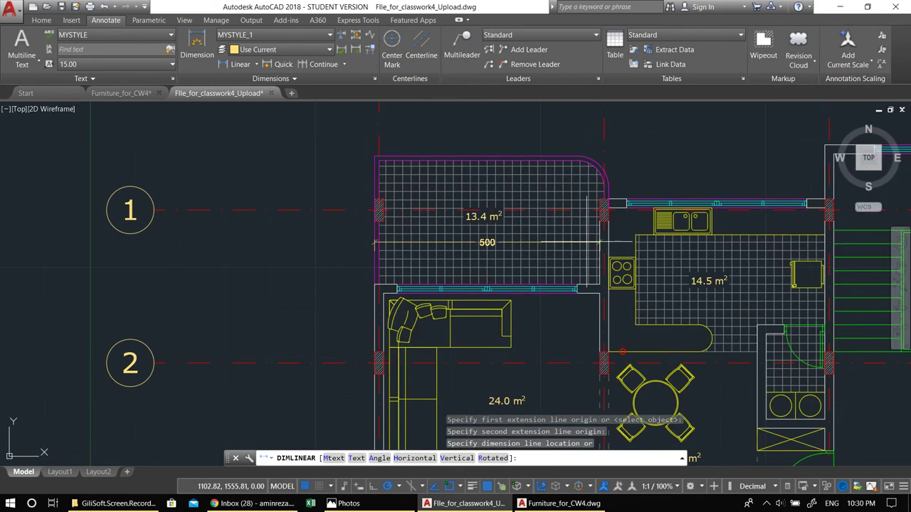
scroll(571, 214, up, 4)
click(572, 210)
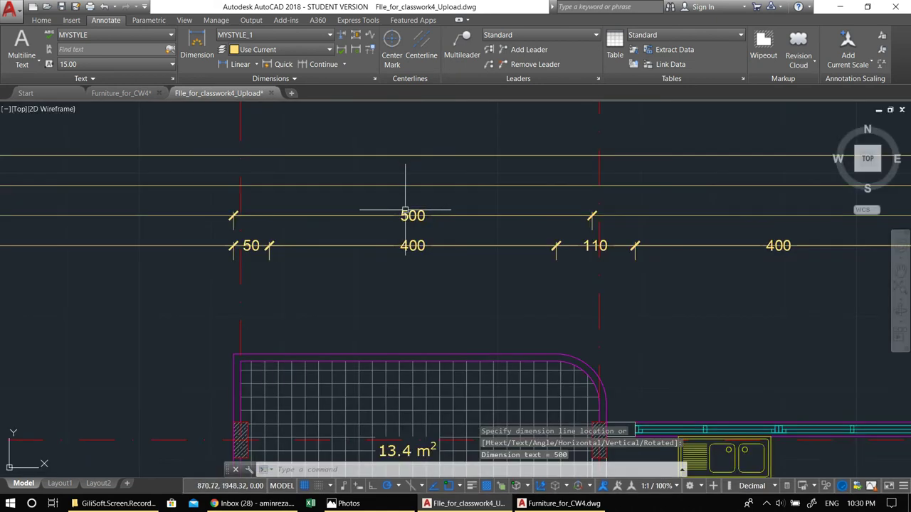
Continue the second-line dimension to the kitchen-side face of the column on axis C.
click(408, 212)
middle_drag(408, 212, 280, 178)
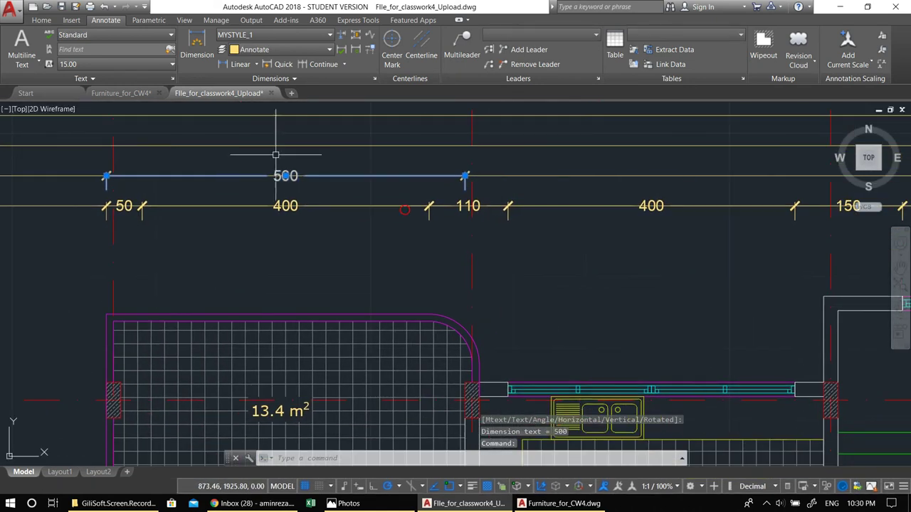
click(323, 64)
middle_drag(446, 289, 291, 129)
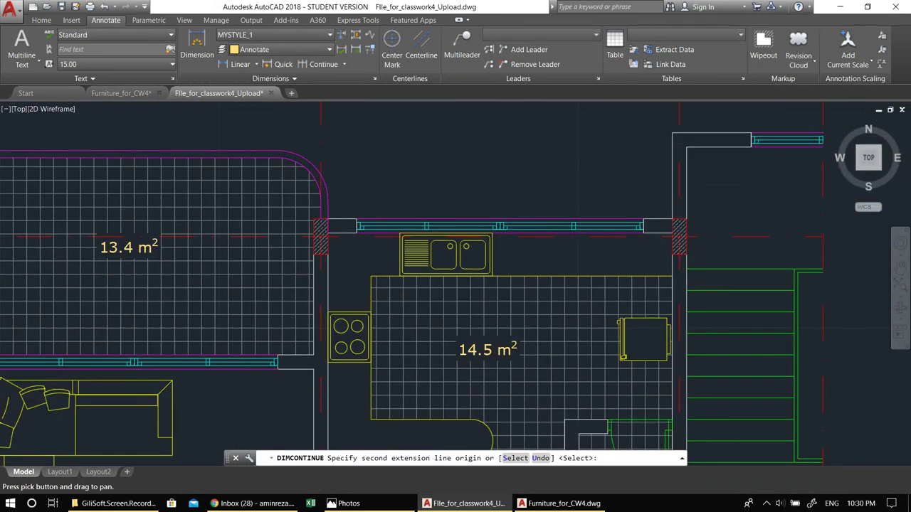
middle_drag(542, 194, 435, 249)
scroll(552, 268, up, 1)
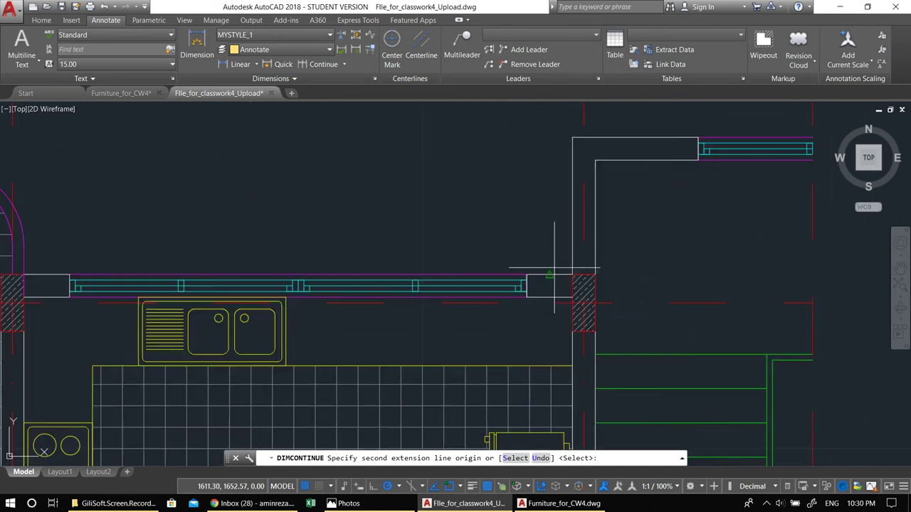
click(572, 274)
Extend the second dimension chain to the window end on the rightmost axis and finish the chain.
scroll(573, 274, down, 3)
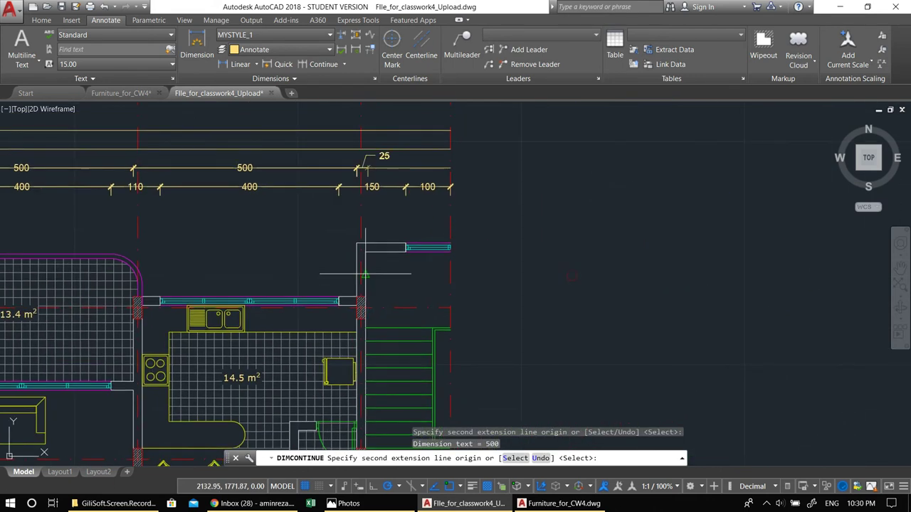
scroll(417, 229, up, 3)
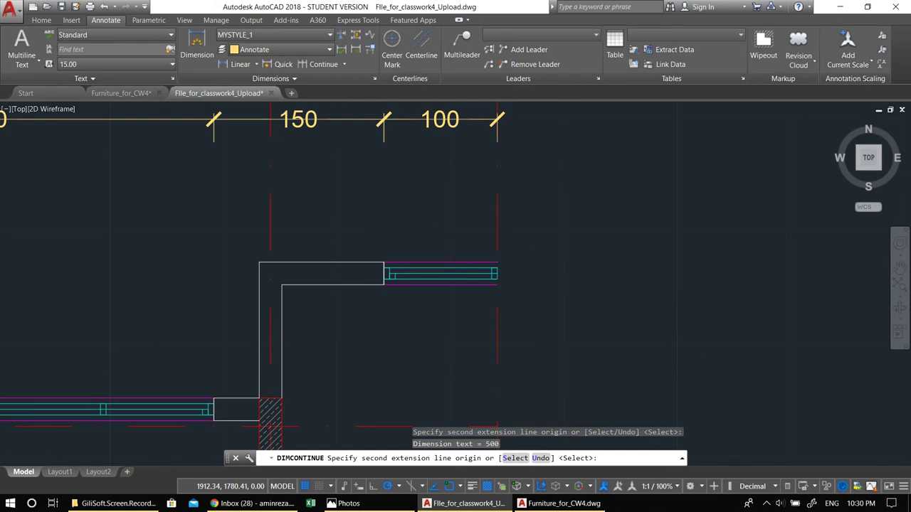
scroll(578, 253, down, 5)
scroll(557, 246, up, 3)
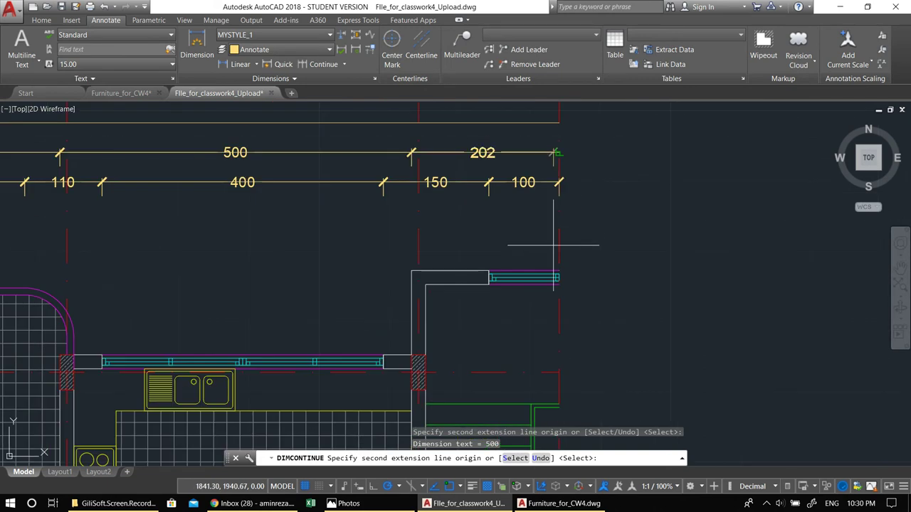
click(559, 271)
middle_drag(461, 250, 491, 265)
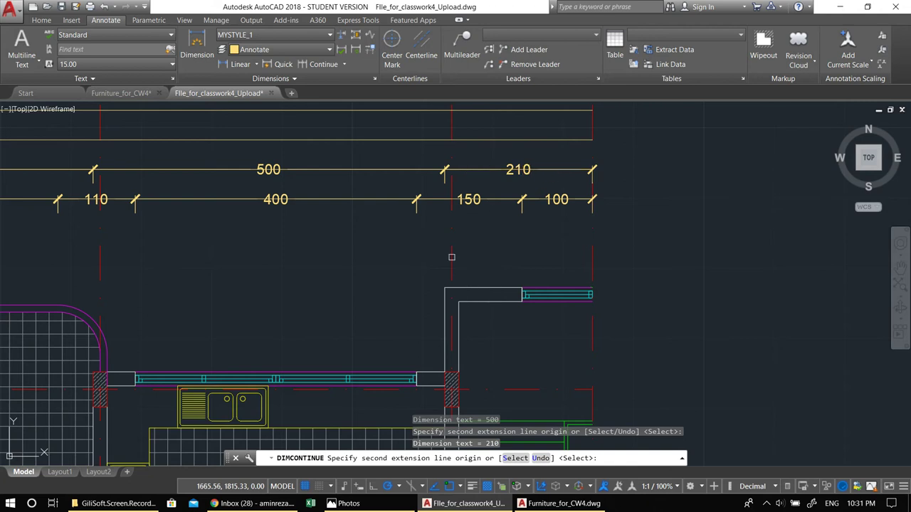
key(Return)
scroll(451, 257, down, 3)
middle_drag(314, 264, 404, 208)
scroll(286, 145, up, 2)
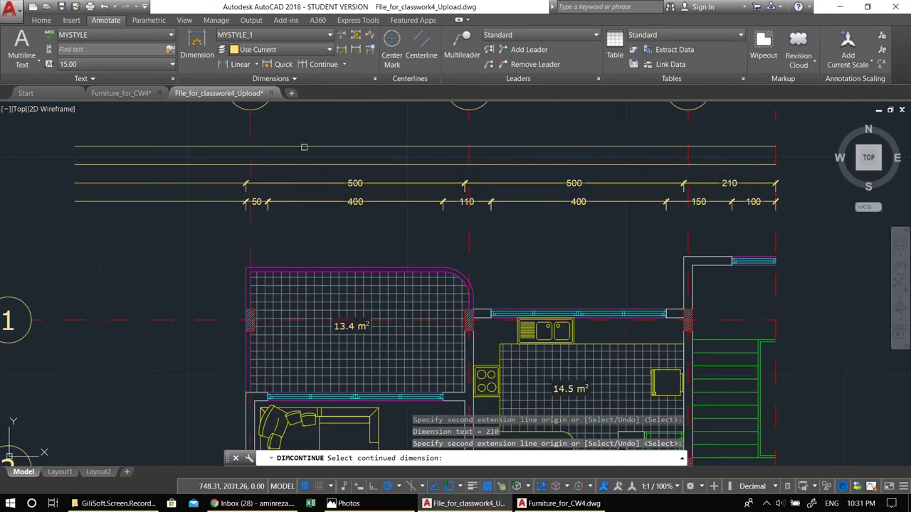
middle_drag(320, 164, 390, 172)
key(Escape)
key(Escape)
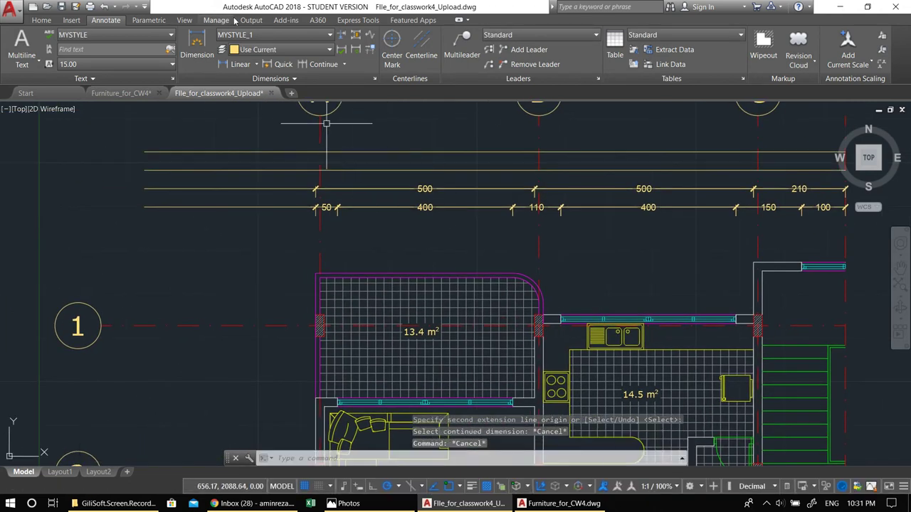
Add a linear dimension between grid axes A and B, picking both origins directly on the third guide line.
click(232, 65)
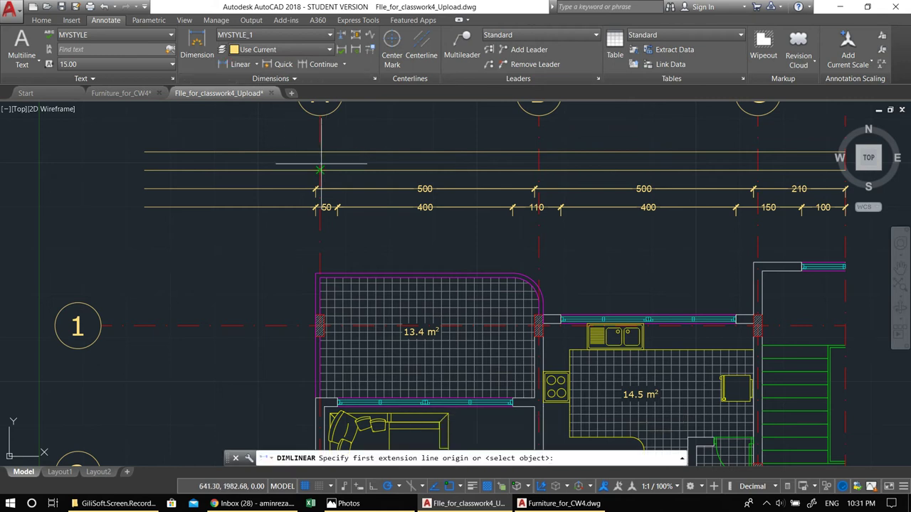
click(321, 169)
click(538, 170)
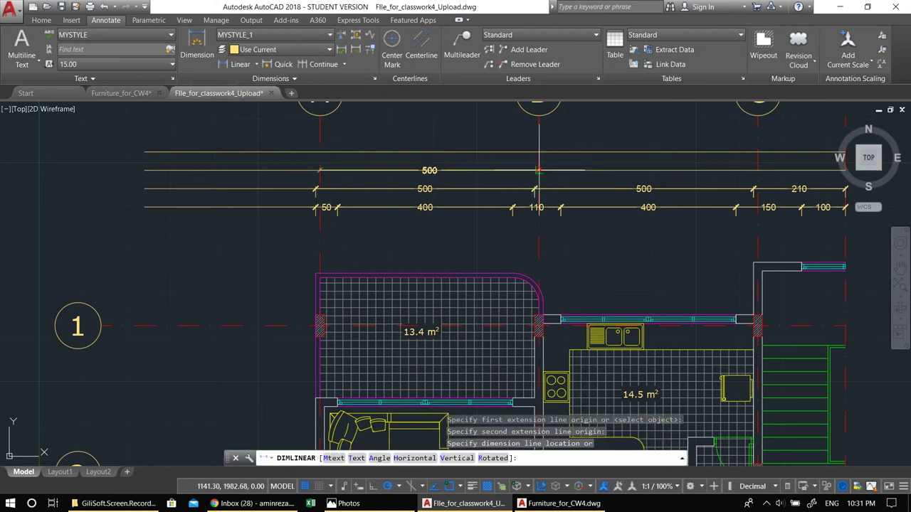
click(538, 169)
Erase the dimension between grid axes A and B on the third guide line.
scroll(333, 172, up, 6)
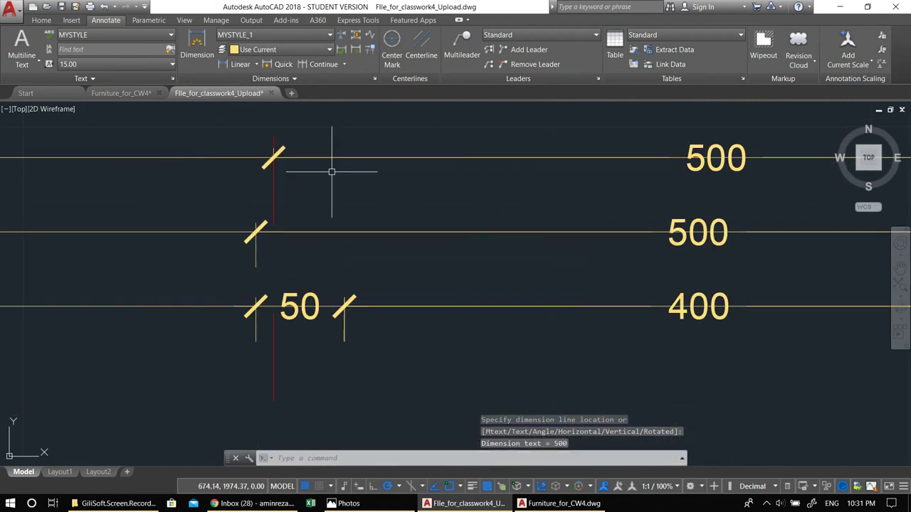
click(265, 157)
scroll(290, 198, down, 6)
text(e)
key(Return)
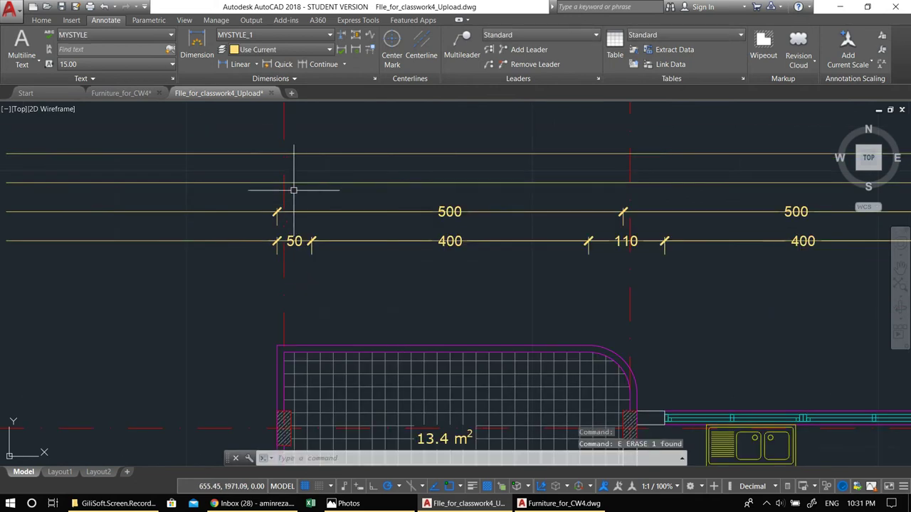
Add a linear dimension between the columns on grid axes A and B, placed on the third horizontal guide line.
click(237, 65)
scroll(292, 128, down, 4)
scroll(321, 234, up, 4)
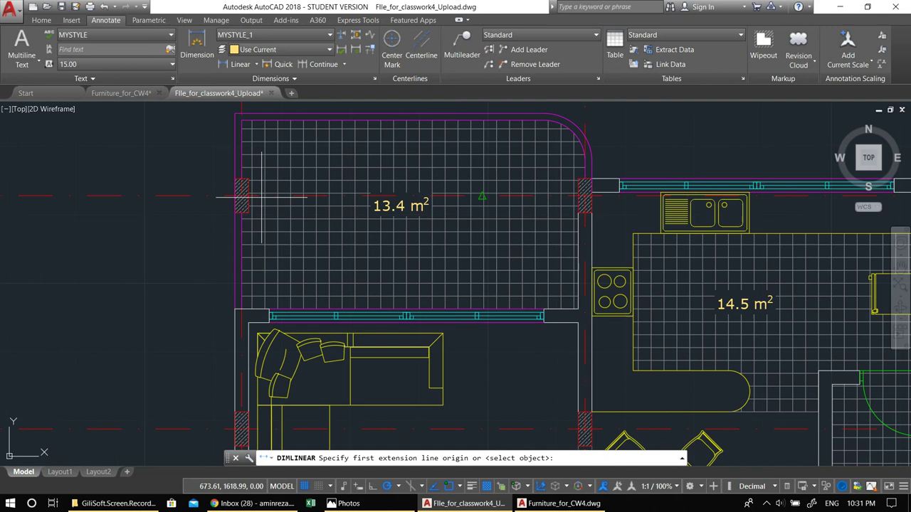
click(241, 192)
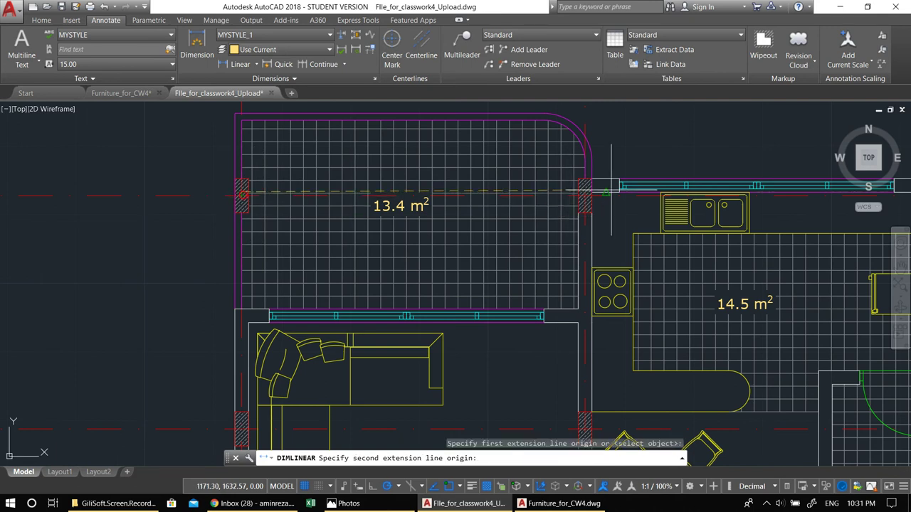
click(584, 192)
scroll(580, 195, down, 2)
middle_drag(582, 199, 573, 308)
scroll(557, 193, up, 2)
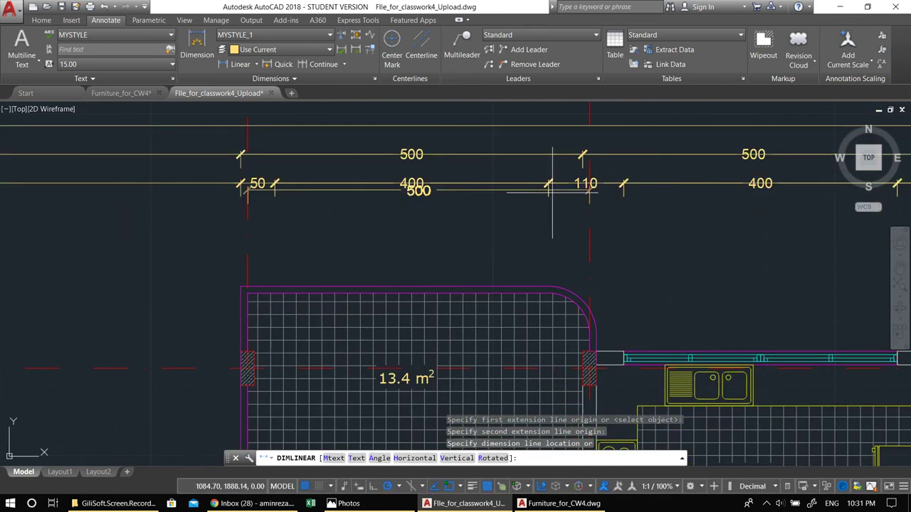
middle_drag(569, 155, 564, 242)
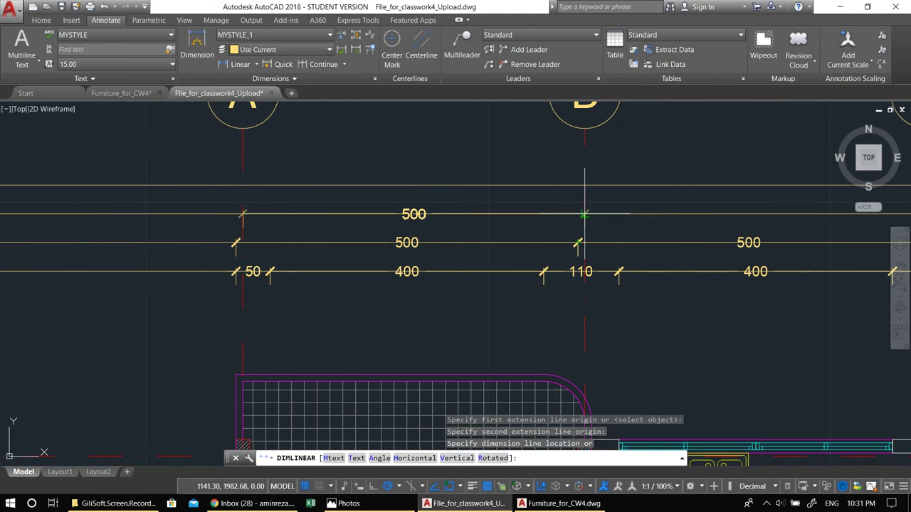
click(575, 213)
Continue the third-line dimension from axis B to axis C and on to the rightmost axis, and finish the chain.
click(433, 219)
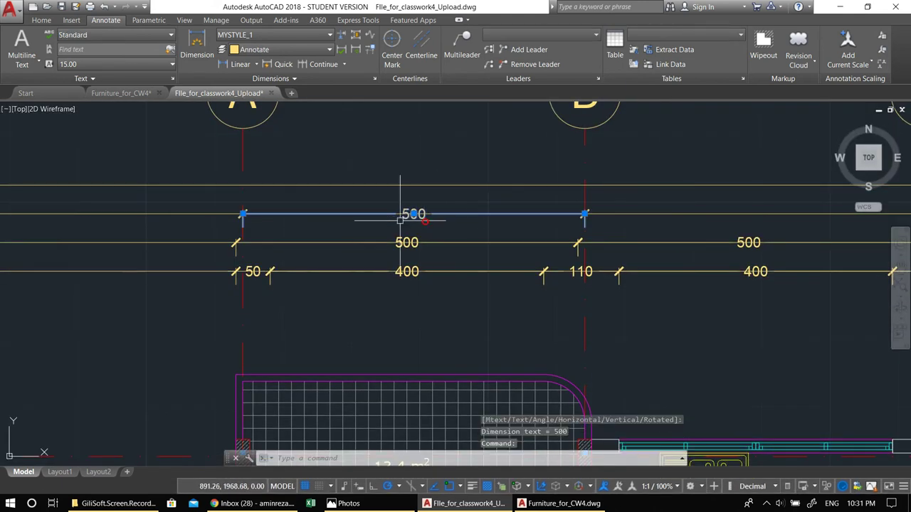
click(307, 67)
scroll(553, 213, down, 3)
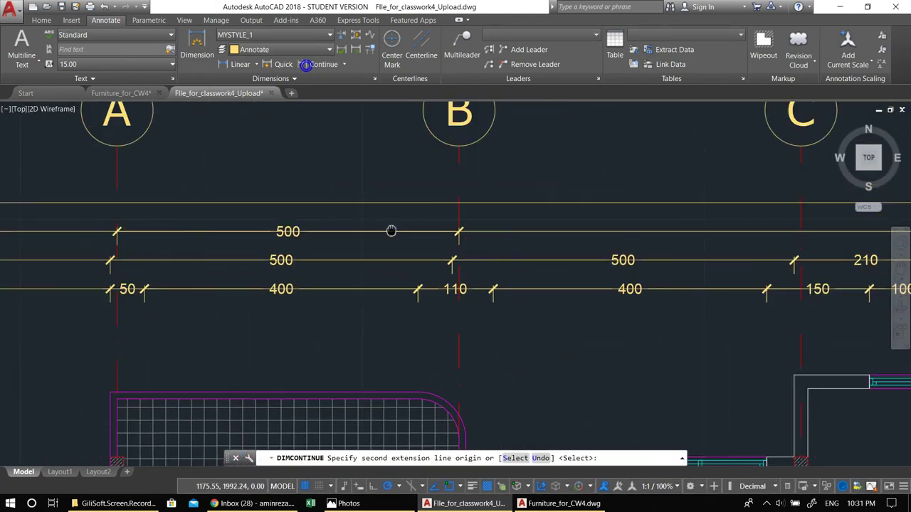
scroll(451, 241, up, 3)
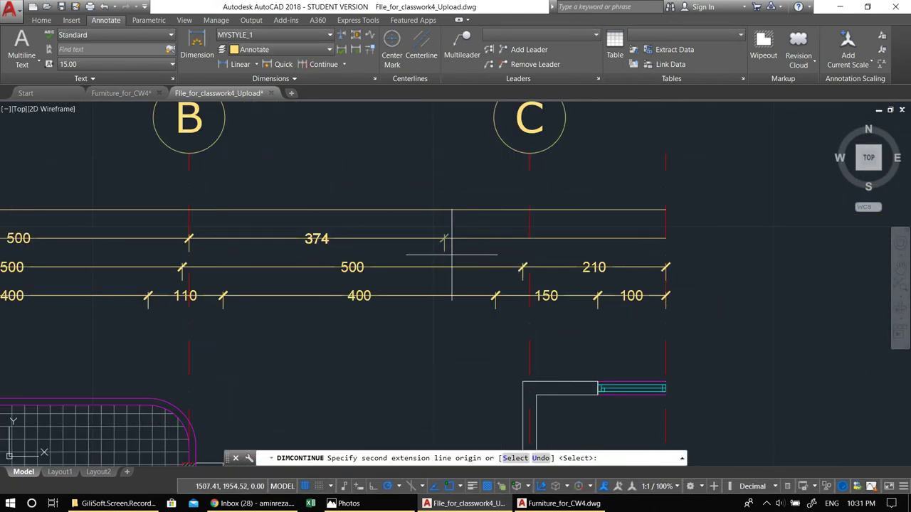
click(528, 237)
click(665, 237)
scroll(555, 249, down, 2)
middle_drag(502, 249, 553, 234)
key(Escape)
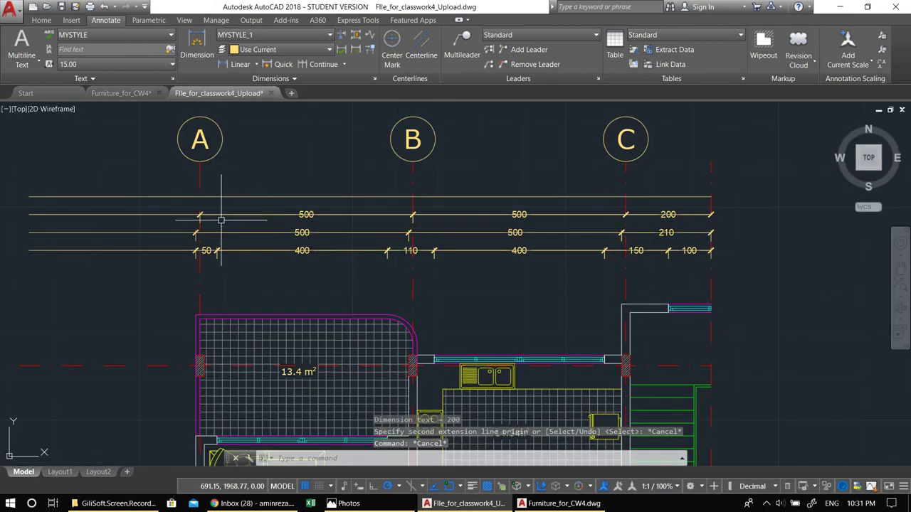
Mirror the four horizontal guide lines about a 45° diagonal near the terrace's outer corner, keeping the originals, to get vertical guides.
scroll(157, 235, down, 4)
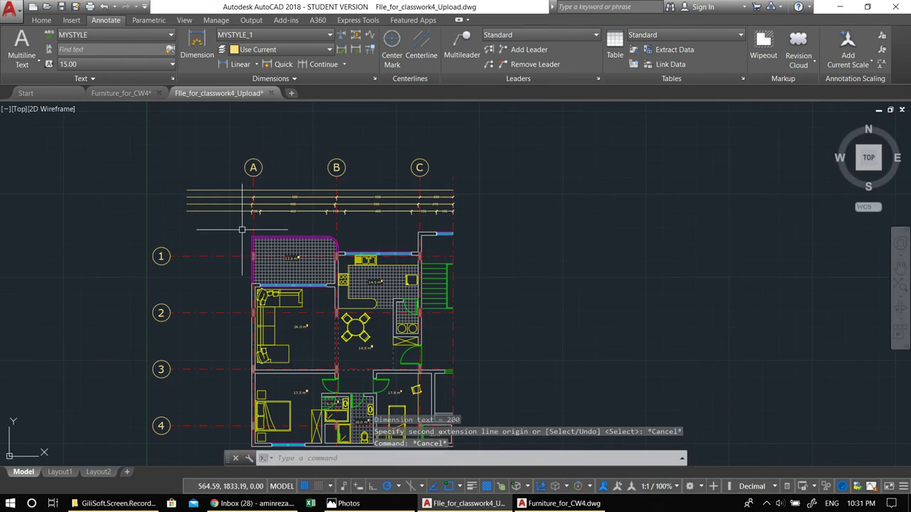
scroll(218, 190, up, 2)
click(246, 219)
click(189, 128)
middle_drag(213, 176, 247, 223)
text(mi)
key(Return)
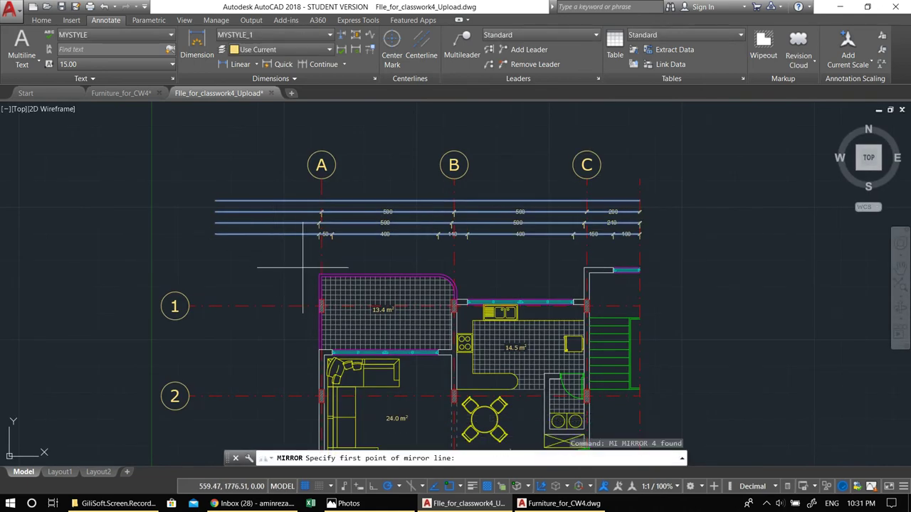
click(316, 271)
click(303, 264)
key(Return)
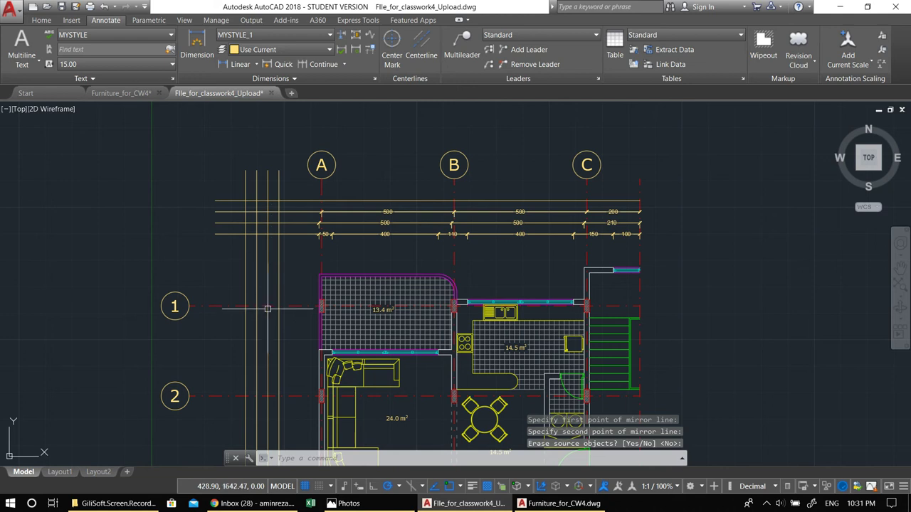
Stretch the lower ends of the four vertical guide lines about 331 units straight down, past the plan's lower wall.
scroll(314, 287, down, 4)
scroll(314, 287, up, 6)
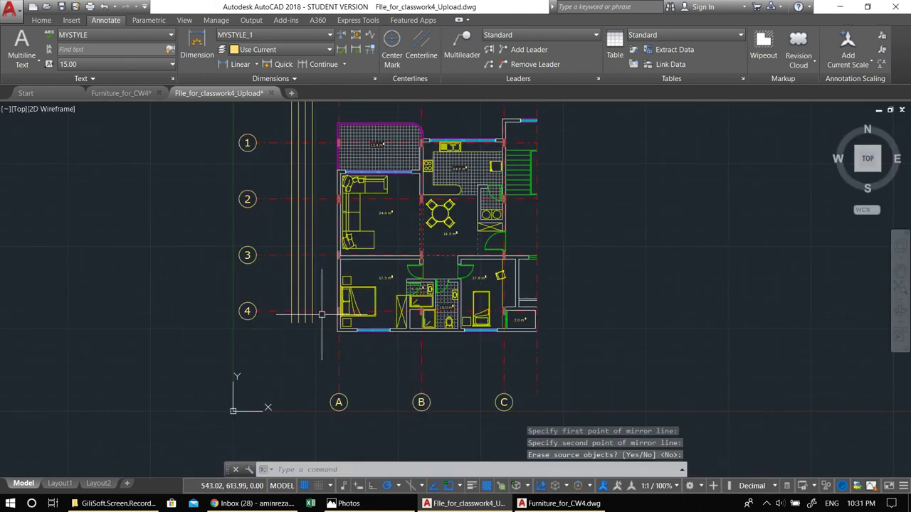
click(324, 349)
click(228, 285)
scroll(277, 263, down, 4)
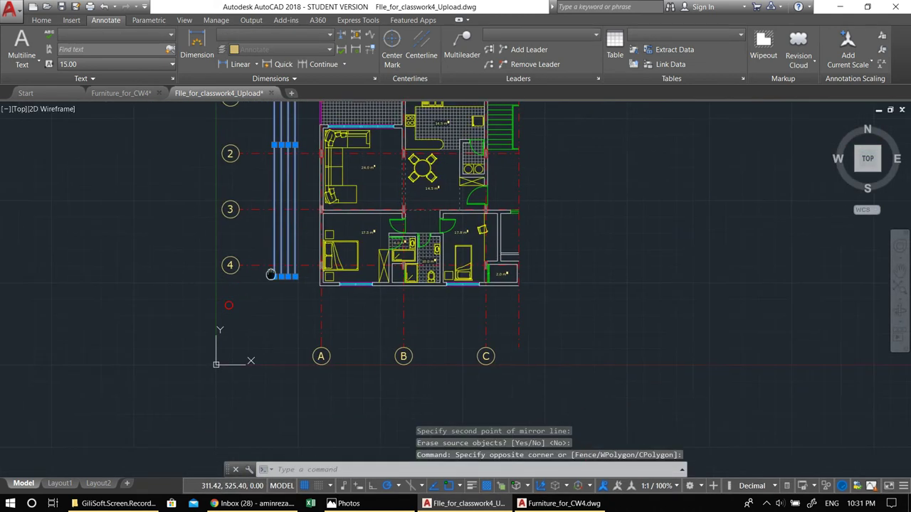
text(s)
key(Return)
click(261, 287)
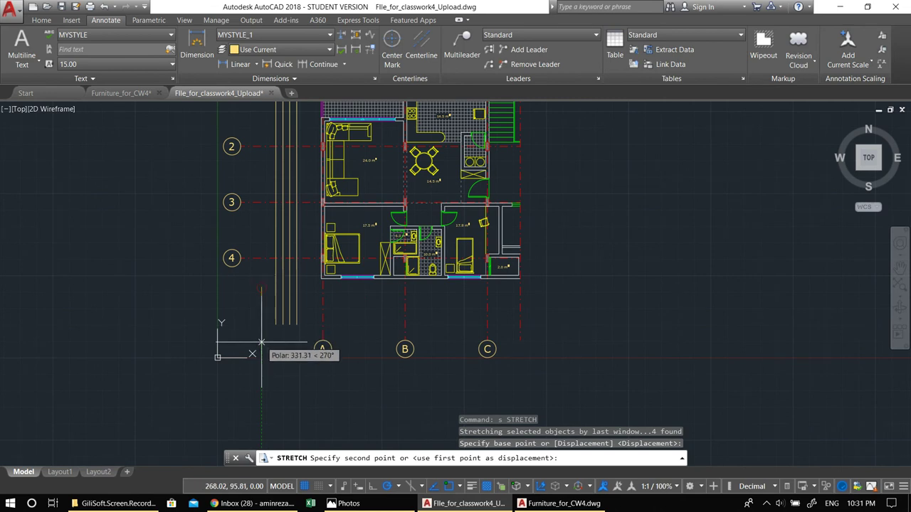
click(261, 342)
middle_drag(318, 168, 306, 240)
key(Escape)
key(Escape)
middle_drag(295, 145, 298, 192)
scroll(199, 103, up, 4)
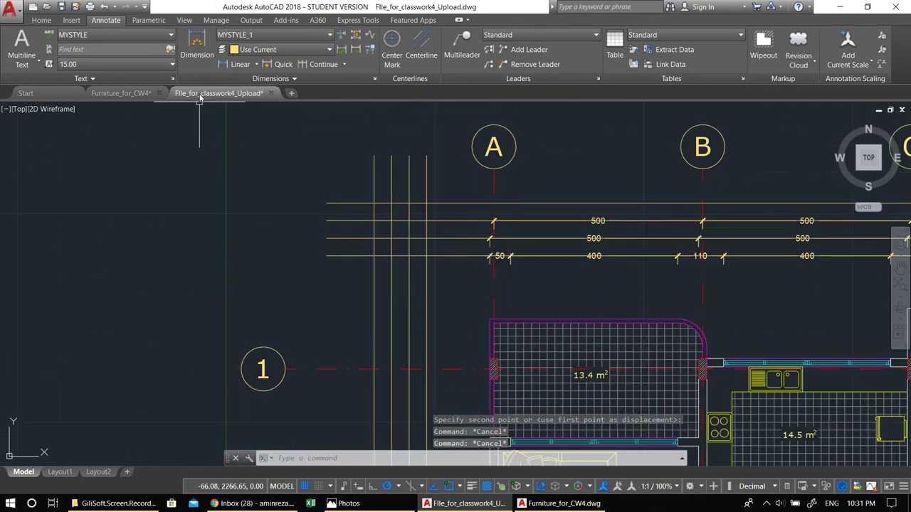
click(226, 64)
middle_drag(530, 304, 432, 108)
middle_drag(484, 162, 340, 234)
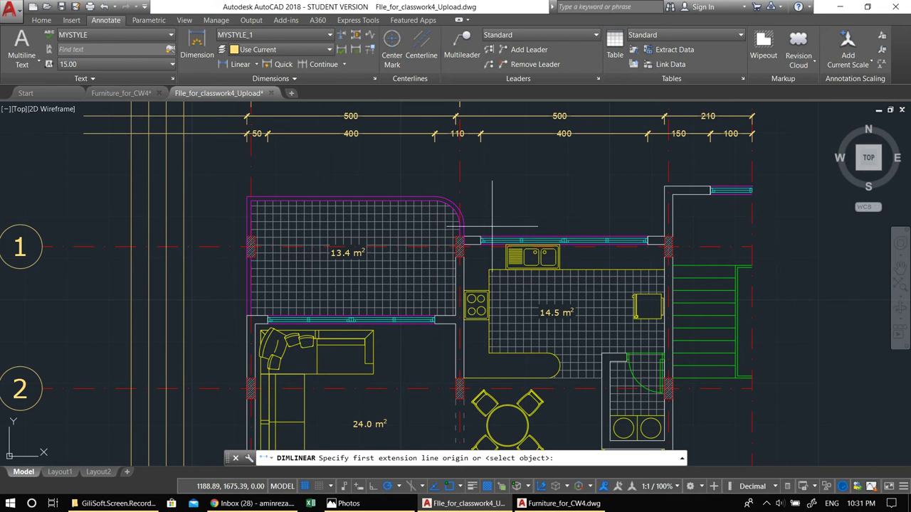
click(664, 186)
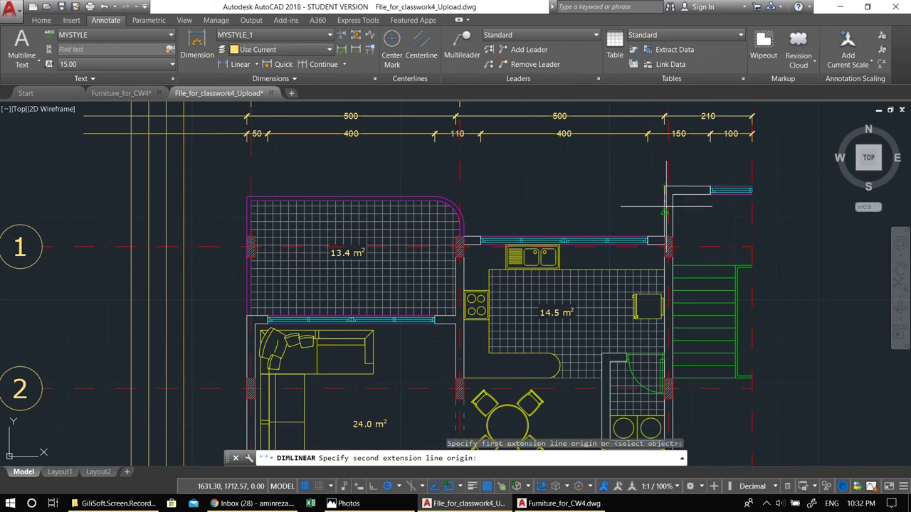
key(Escape)
mouse_move(403, 240)
middle_down()
mouse_move(486, 175)
mouse_move(425, 321)
middle_up()
scroll(486, 175, down, 2)
key(Escape)
scroll(590, 225, up, 2)
key(Return)
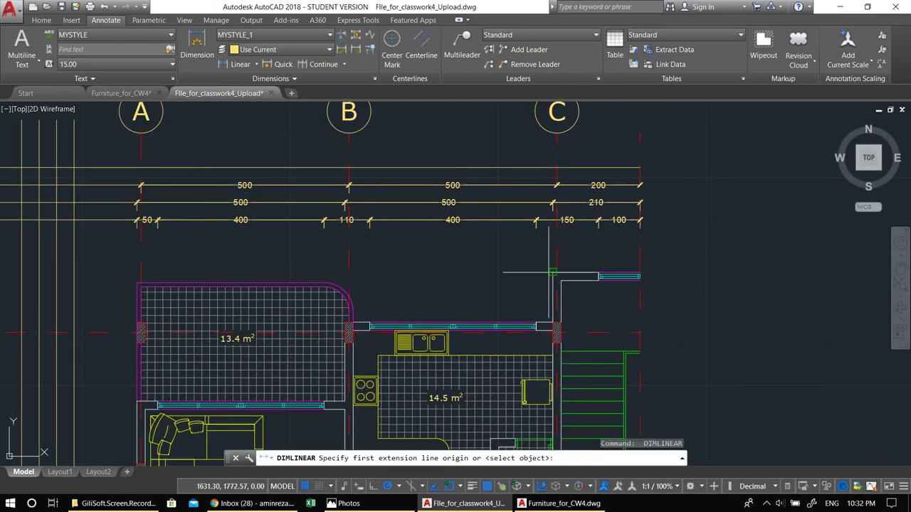
key(Escape)
Dimension vertically from the stairwell wall's upper outer corner to the top of the axis C column, on the vertical guide nearest the plan.
click(241, 64)
scroll(558, 287, up, 3)
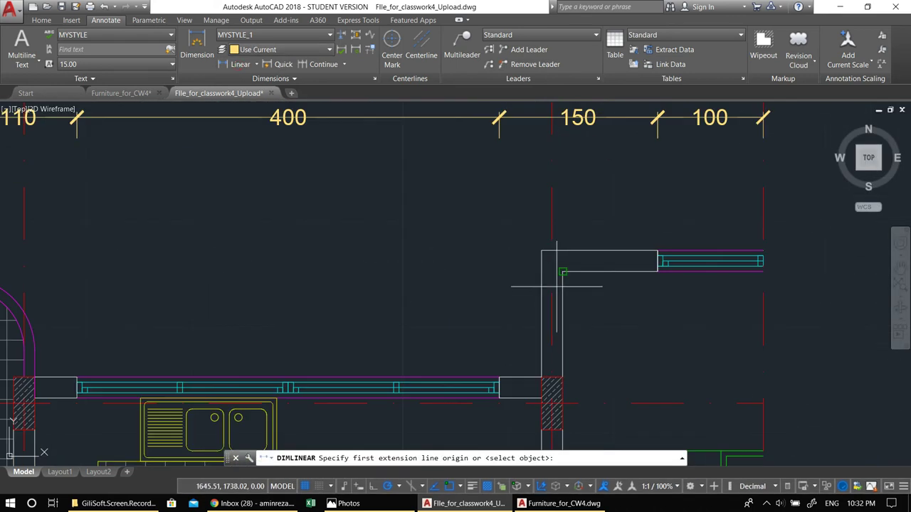
click(547, 250)
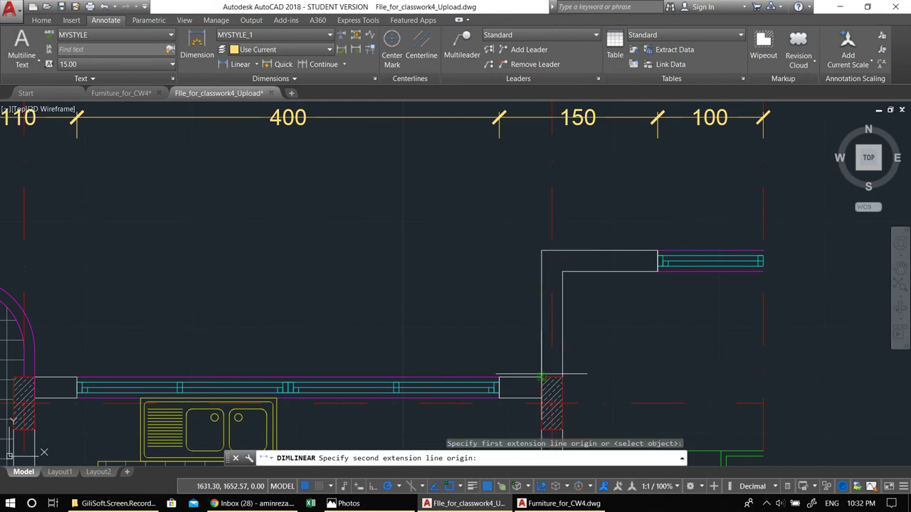
click(542, 376)
scroll(437, 340, down, 2)
middle_drag(124, 307, 398, 214)
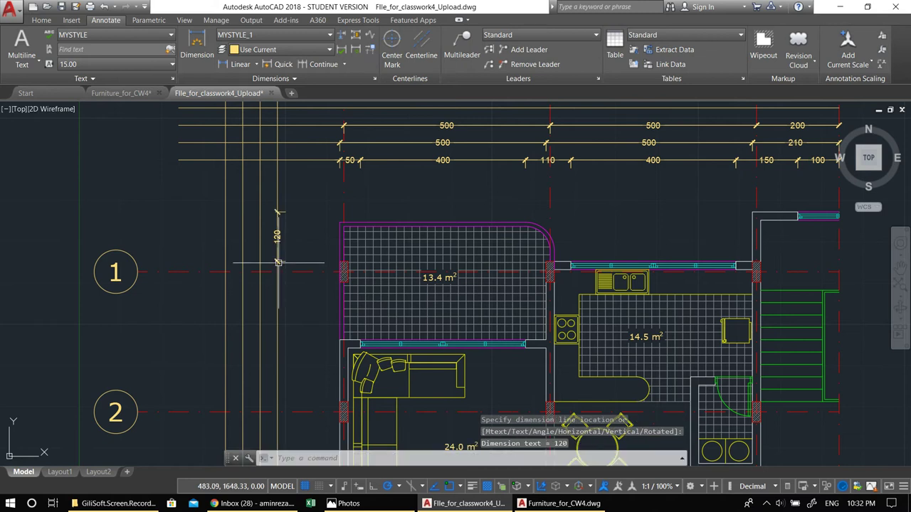
click(278, 242)
middle_drag(347, 279, 378, 213)
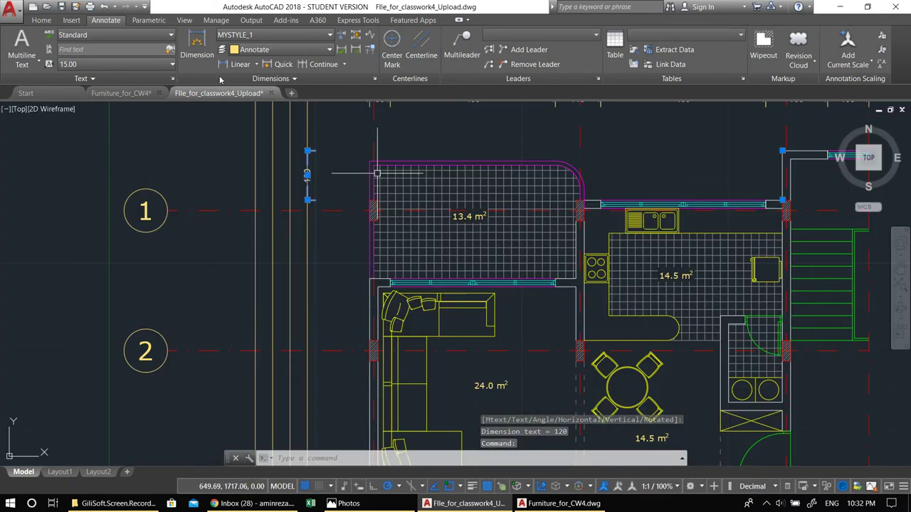
click(228, 64)
middle_drag(355, 272, 378, 200)
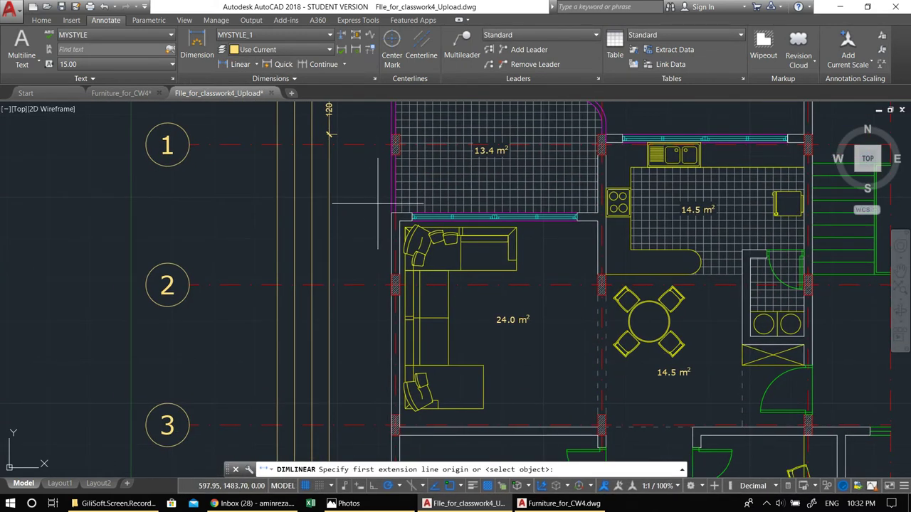
scroll(515, 200, up, 2)
middle_drag(648, 193, 511, 401)
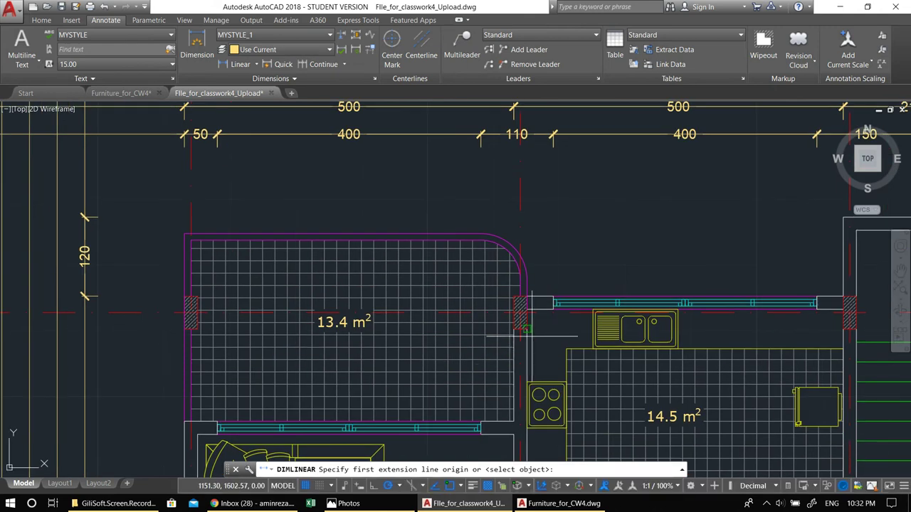
scroll(530, 336, down, 2)
scroll(517, 349, up, 4)
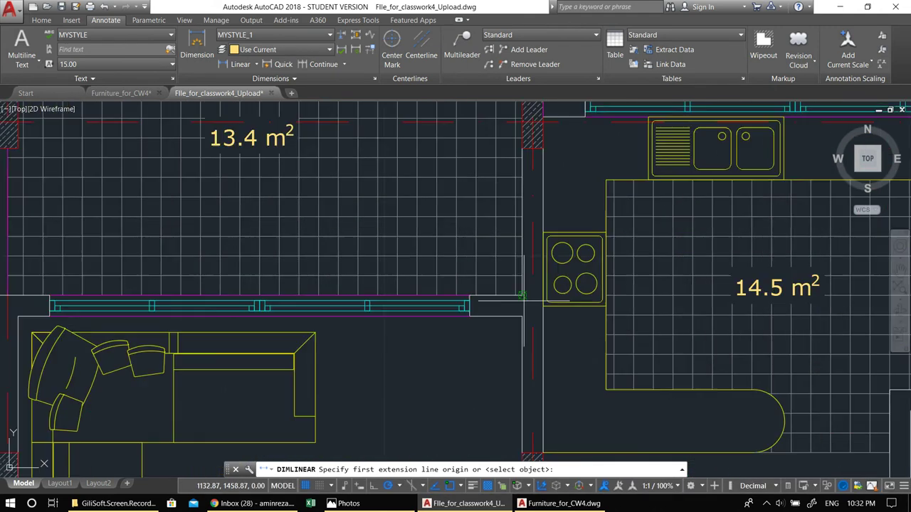
click(513, 306)
scroll(417, 348, down, 4)
middle_drag(411, 352, 505, 193)
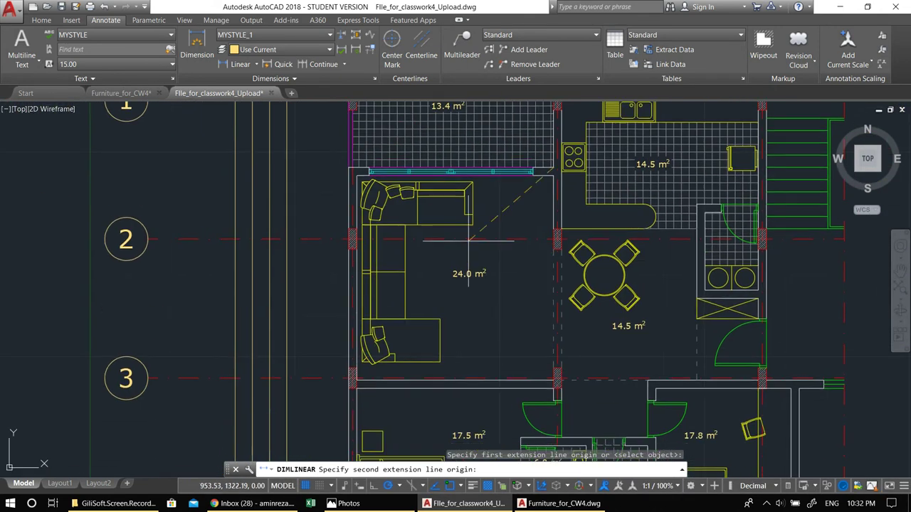
middle_drag(401, 402, 447, 121)
click(393, 284)
scroll(393, 285, down, 4)
middle_drag(393, 285, 428, 352)
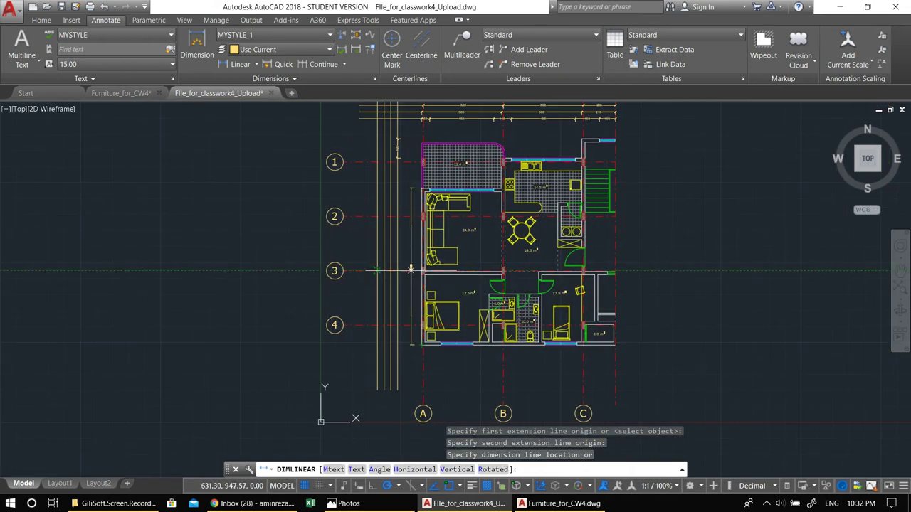
key(Escape)
Continue the vertical dimension to the terrace-side face of the living room wall and to the plan's lower outer corner, and finish the chain.
scroll(407, 110, up, 2)
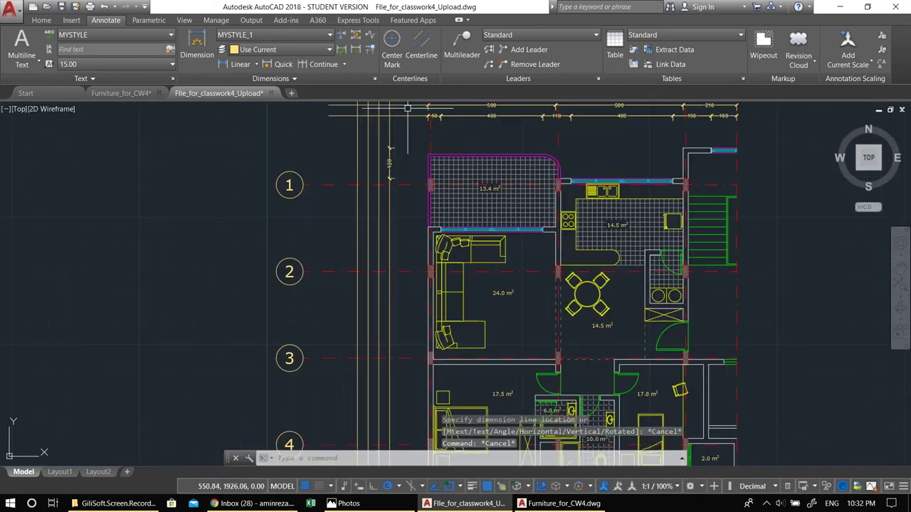
click(394, 148)
click(306, 68)
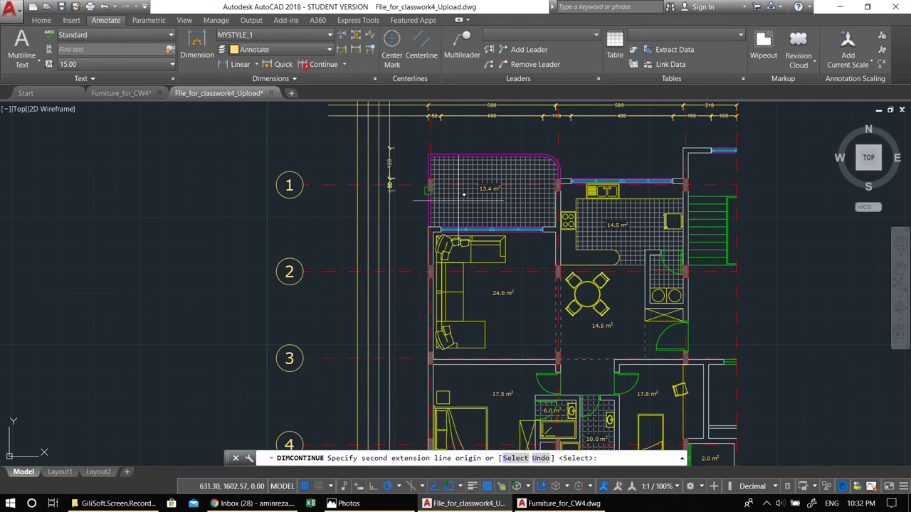
scroll(562, 217, up, 4)
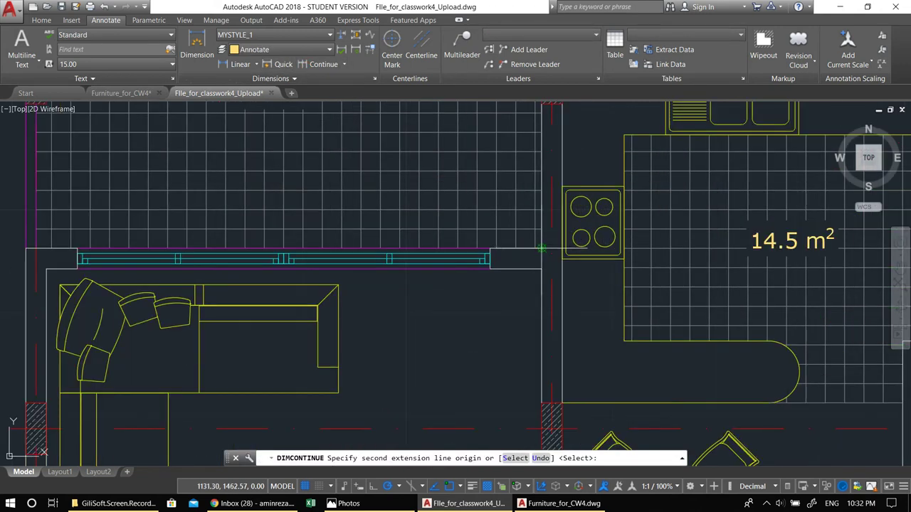
click(542, 248)
scroll(542, 248, down, 5)
scroll(399, 302, up, 5)
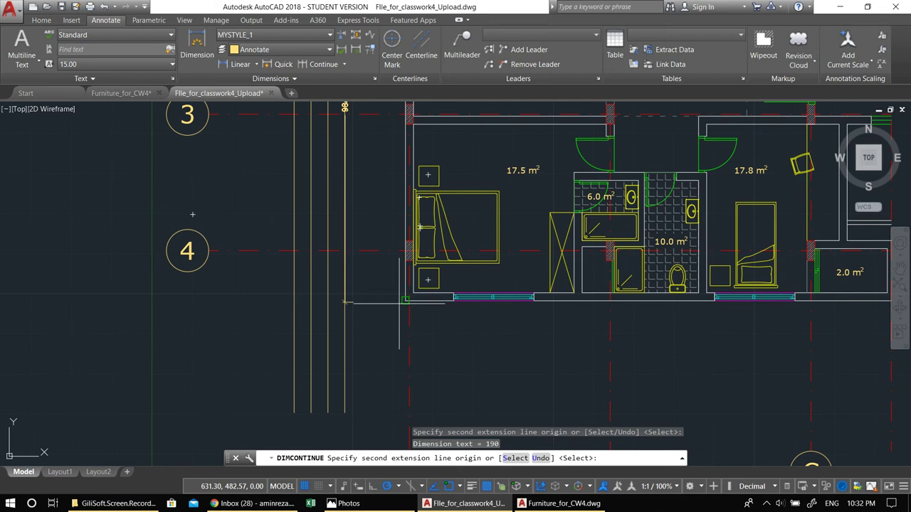
click(404, 296)
scroll(405, 297, down, 1)
middle_drag(401, 291, 409, 332)
key(Escape)
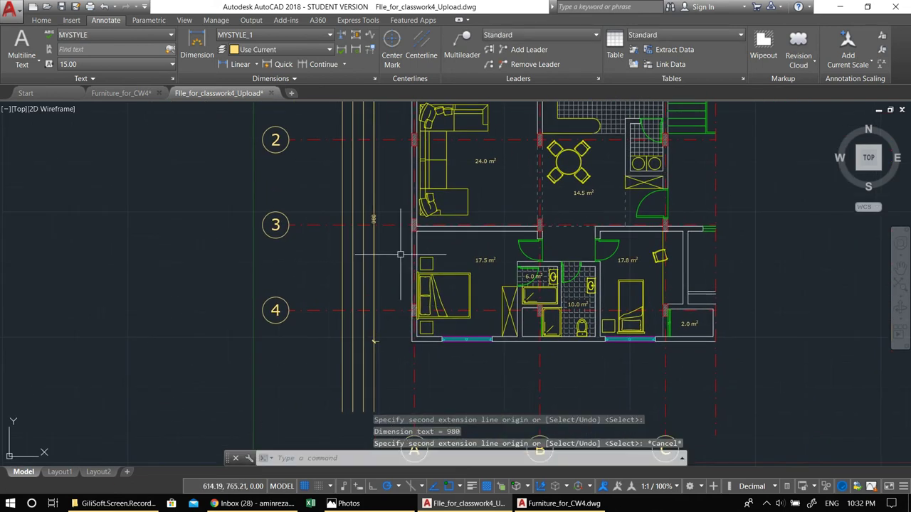
Dimension vertically between the outer-face midpoints of the axis 1 and axis 2 columns on the second vertical guide from the plan.
middle_drag(378, 209, 380, 371)
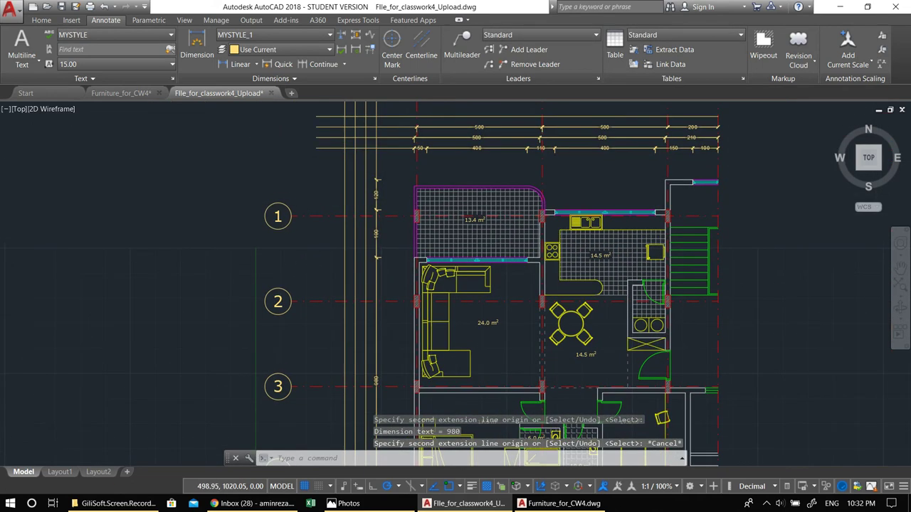
click(229, 64)
middle_drag(411, 200, 440, 155)
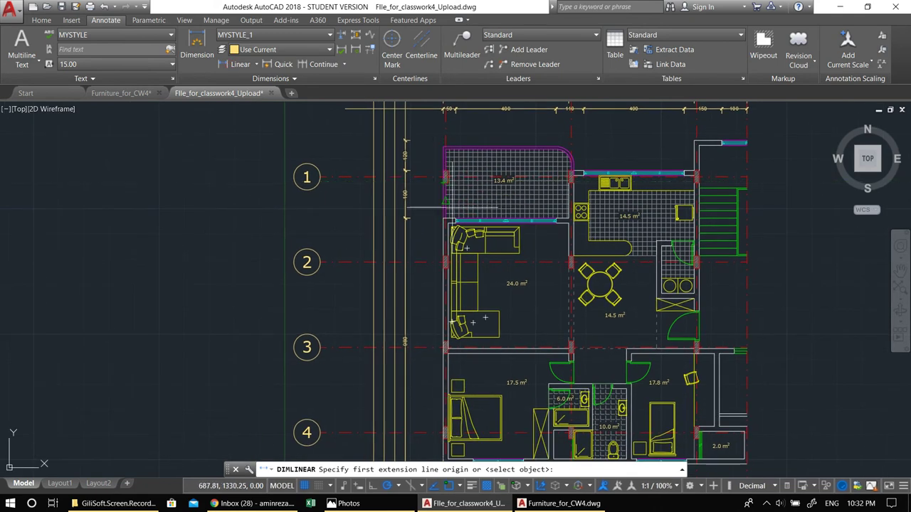
middle_drag(443, 187, 427, 229)
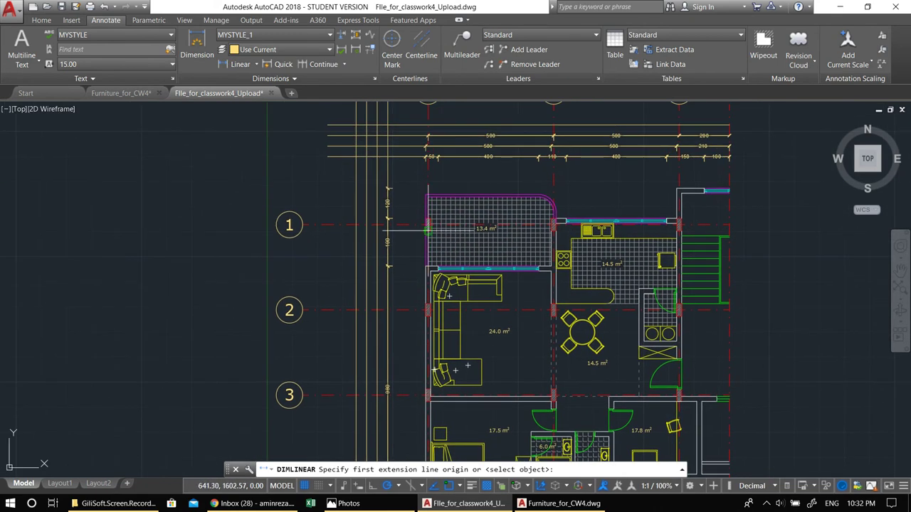
scroll(402, 227, up, 4)
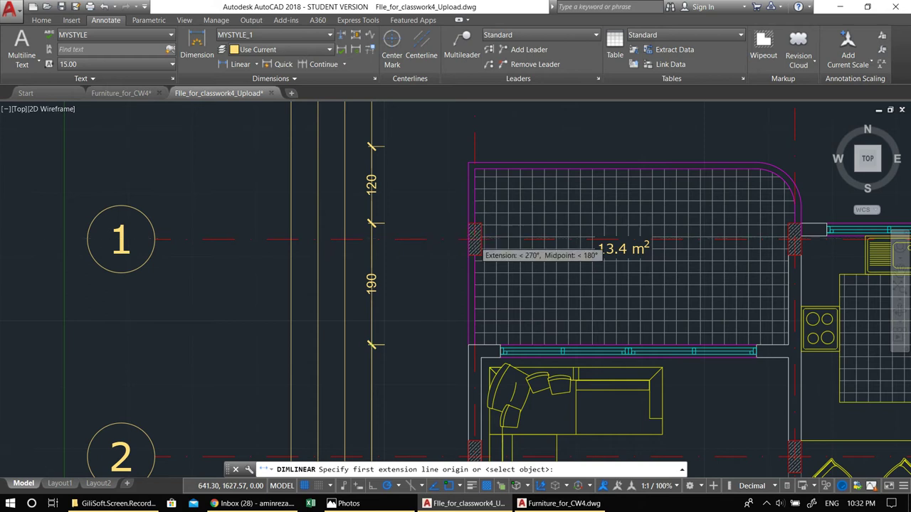
scroll(475, 237, up, 8)
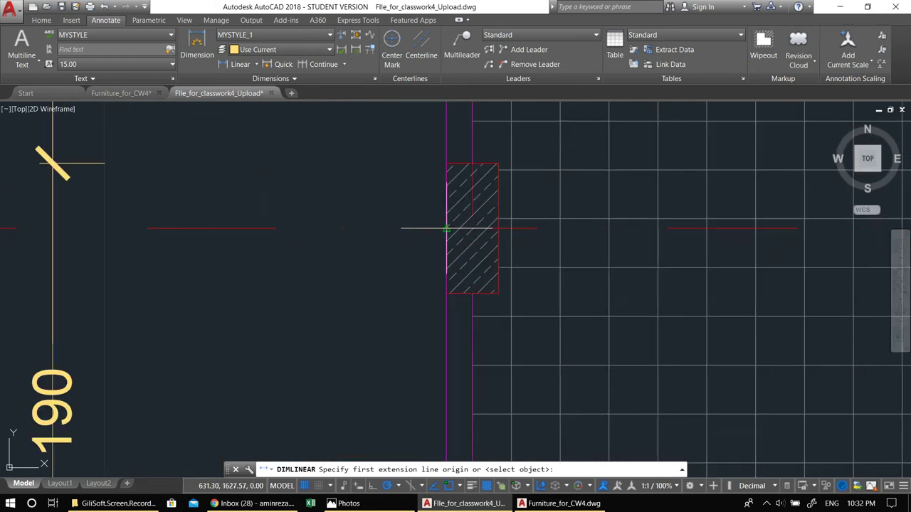
click(446, 229)
scroll(451, 230, down, 8)
mouse_move(452, 385)
middle_down()
mouse_move(459, 156)
mouse_move(436, 259)
middle_up()
scroll(457, 158, up, 2)
scroll(427, 244, up, 5)
click(412, 255)
scroll(372, 242, down, 6)
middle_drag(299, 226, 420, 256)
scroll(417, 253, up, 2)
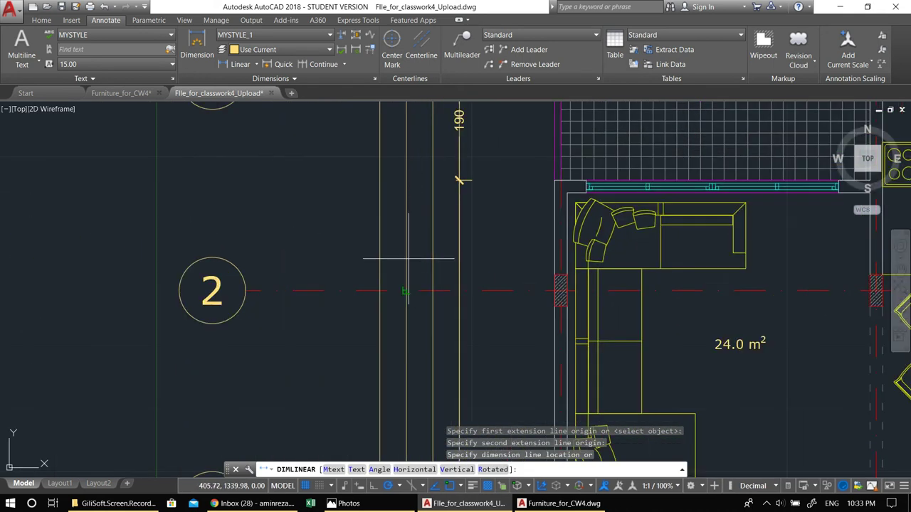
click(431, 290)
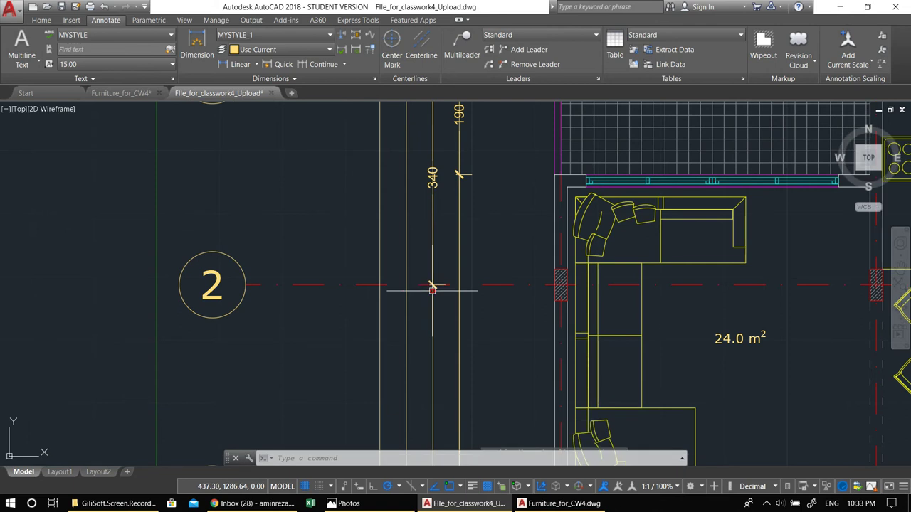
Continue the vertical axis dimension from axis 2 to the axis 3 and axis 4 columns, and finish the chain.
click(433, 183)
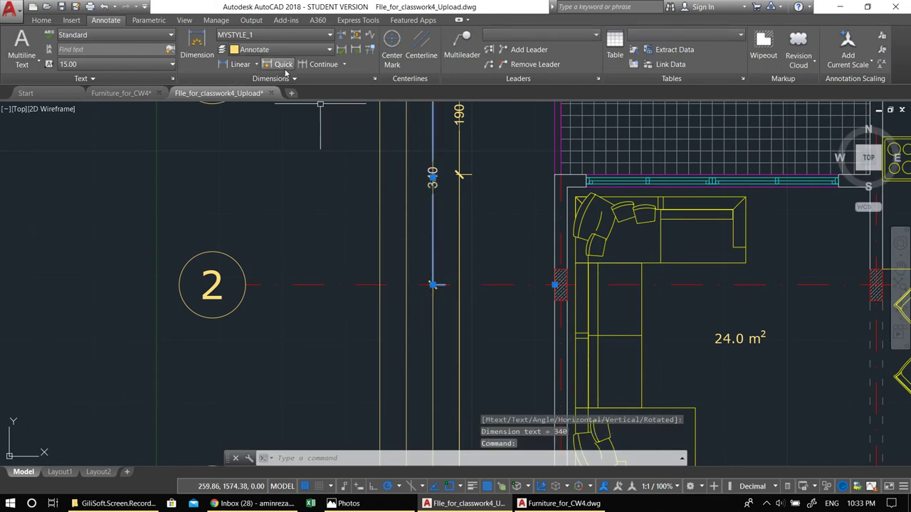
click(318, 65)
middle_drag(446, 415, 412, 150)
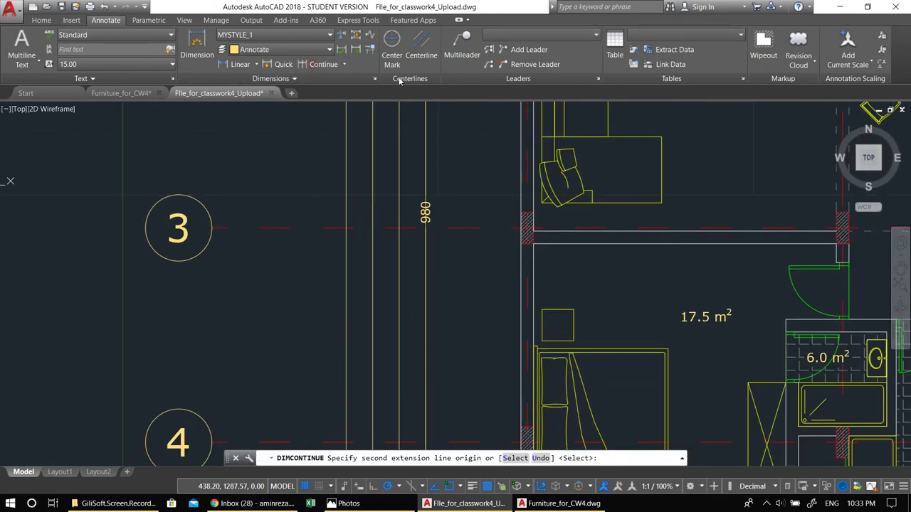
click(522, 228)
mouse_move(525, 315)
middle_down()
mouse_move(455, 3)
mouse_move(455, 116)
middle_up()
scroll(451, 250, up, 2)
scroll(420, 251, down, 6)
mouse_move(411, 258)
middle_down()
mouse_move(419, 364)
mouse_move(458, 344)
middle_up()
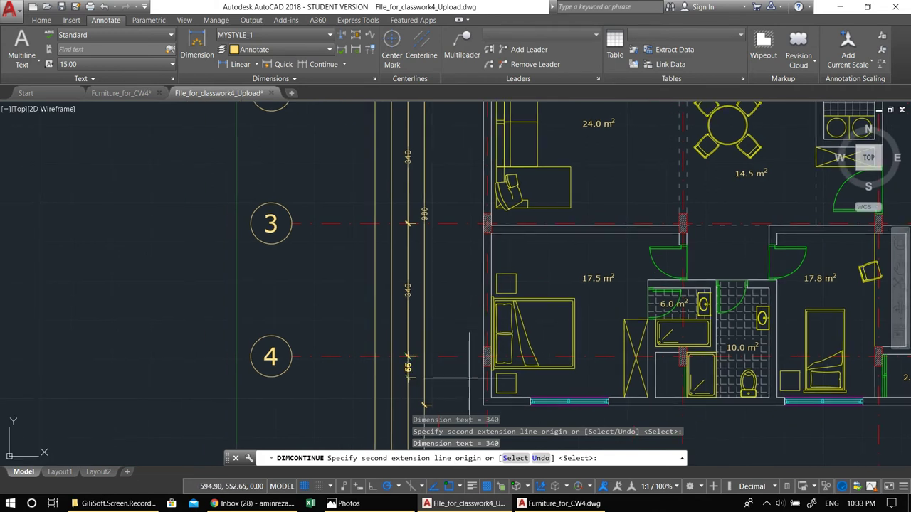
key(Escape)
Try the overall vertical dimension from the terrace's upper outer corner to the plan's lower outer corner on the outermost vertical guide.
scroll(461, 240, down, 2)
middle_drag(427, 114, 468, 249)
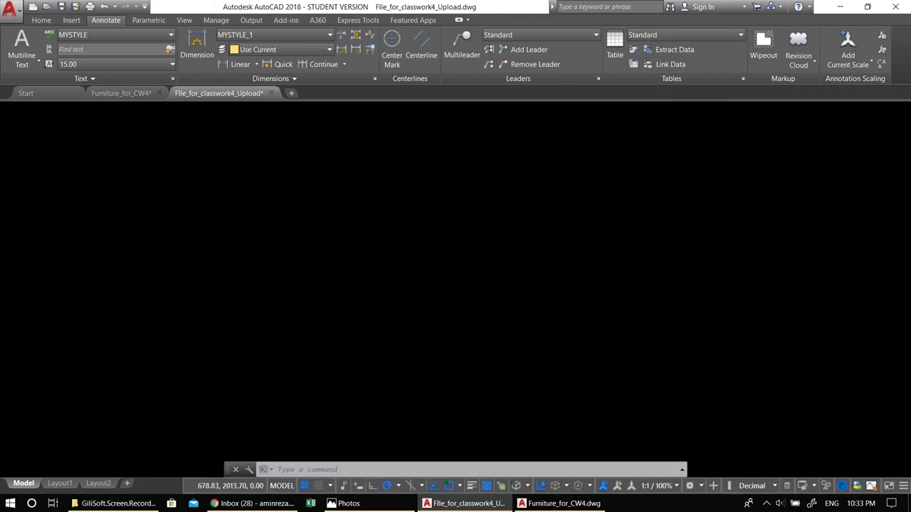
click(240, 64)
middle_drag(489, 306, 467, 280)
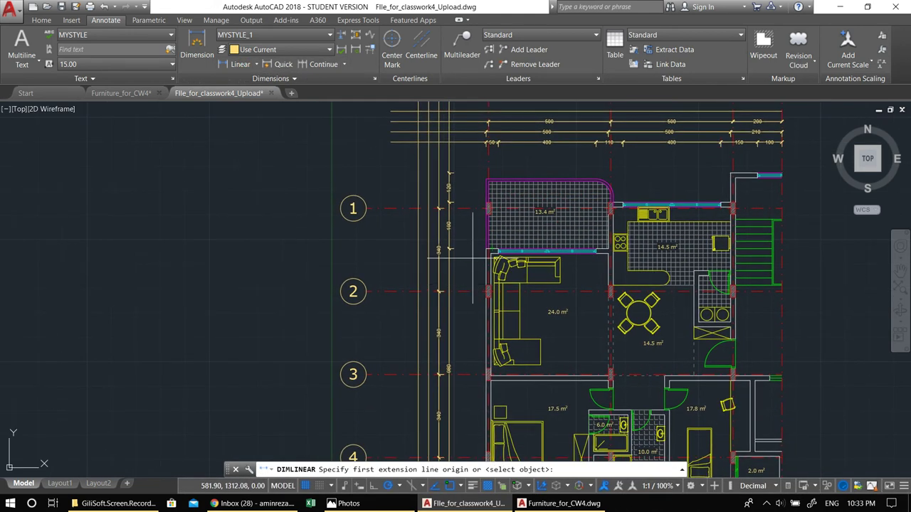
scroll(478, 182, up, 4)
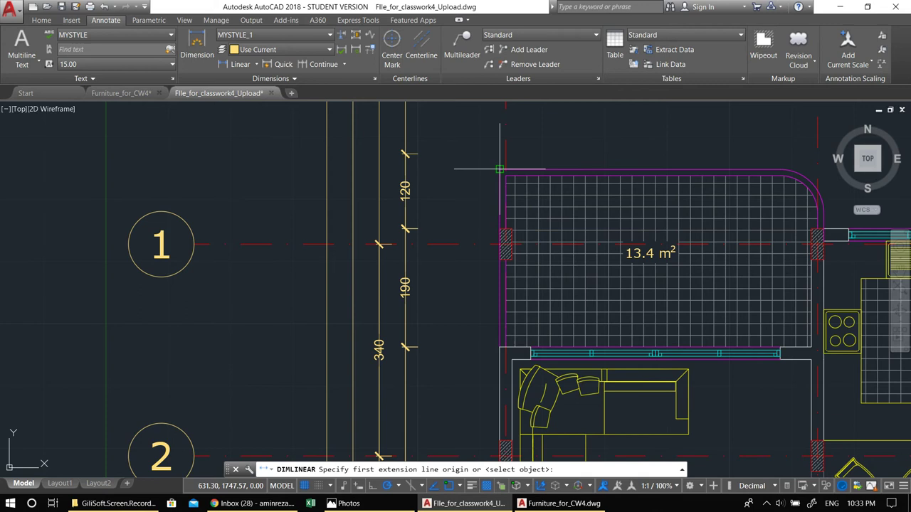
click(500, 169)
scroll(500, 169, down, 6)
middle_drag(513, 427, 517, 265)
scroll(518, 265, up, 6)
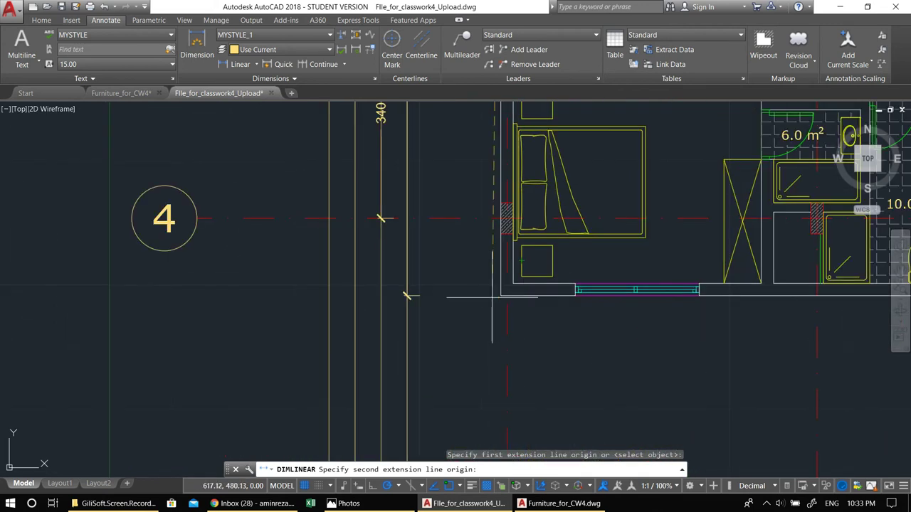
click(501, 295)
click(328, 296)
scroll(328, 295, down, 2)
key(Escape)
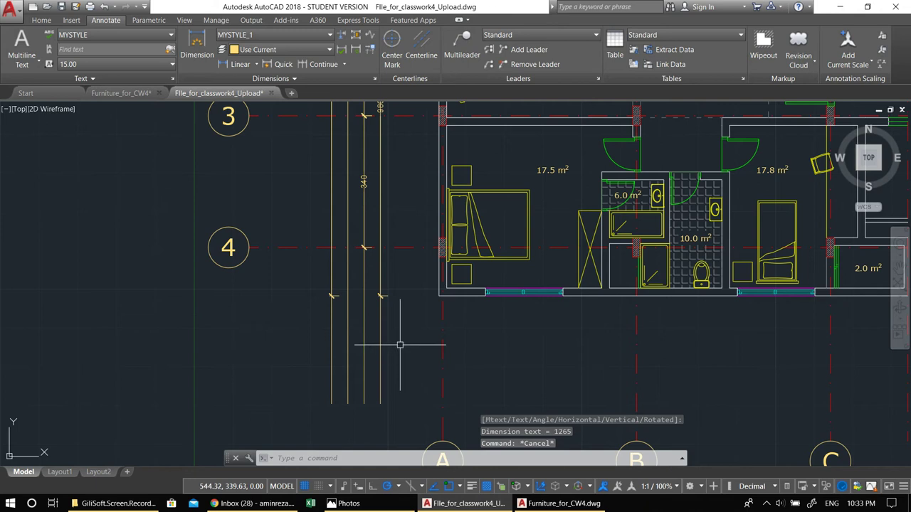
Delete the overall vertical dimension from the outermost vertical guide.
scroll(409, 353, up, 4)
click(342, 318)
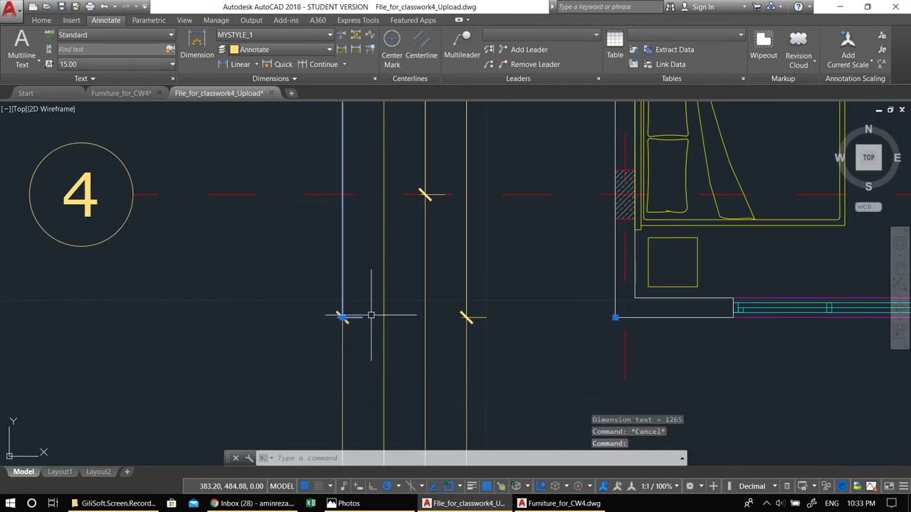
key(Escape)
Dimension the overall height from the plan's lower outer corner to the terrace's upper outer corner on the third vertical guide from the plan.
click(225, 64)
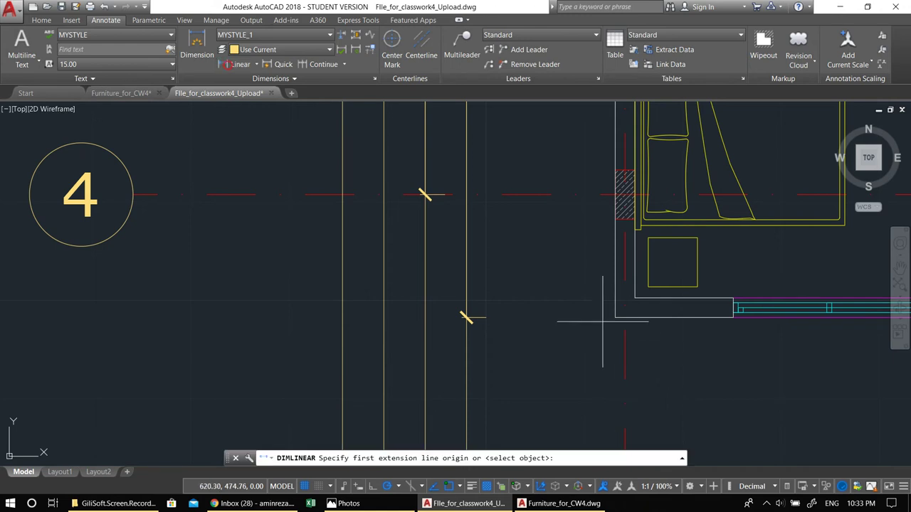
click(616, 318)
scroll(616, 317, down, 5)
scroll(565, 420, up, 4)
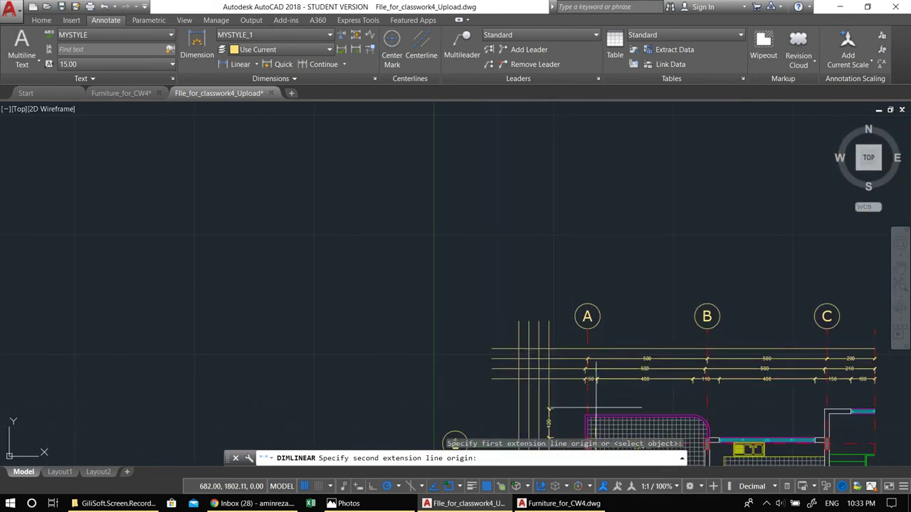
click(565, 419)
middle_drag(538, 391, 646, 229)
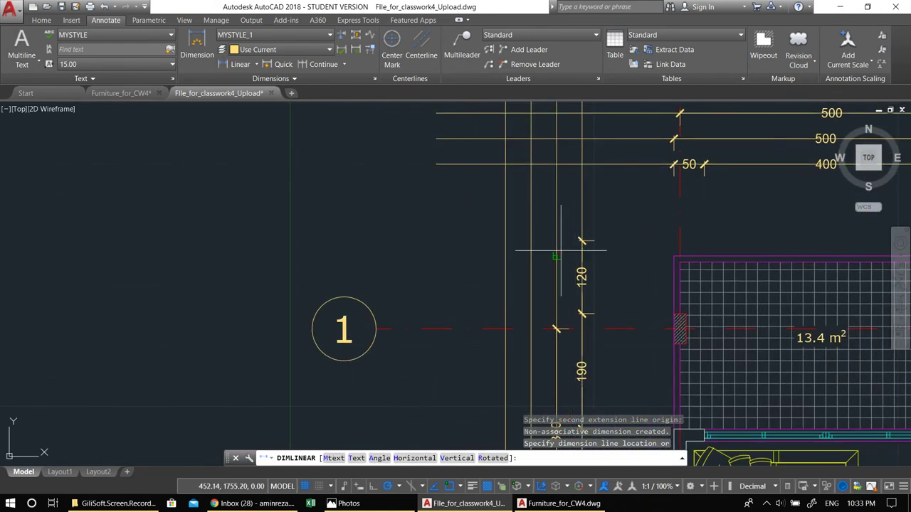
click(531, 252)
scroll(559, 253, down, 3)
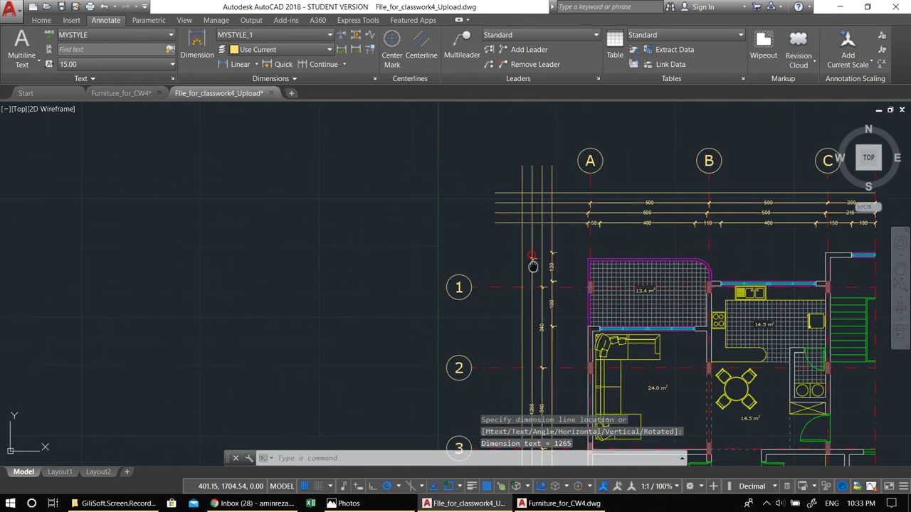
middle_drag(559, 253, 506, 182)
middle_drag(508, 299, 407, 131)
key(Escape)
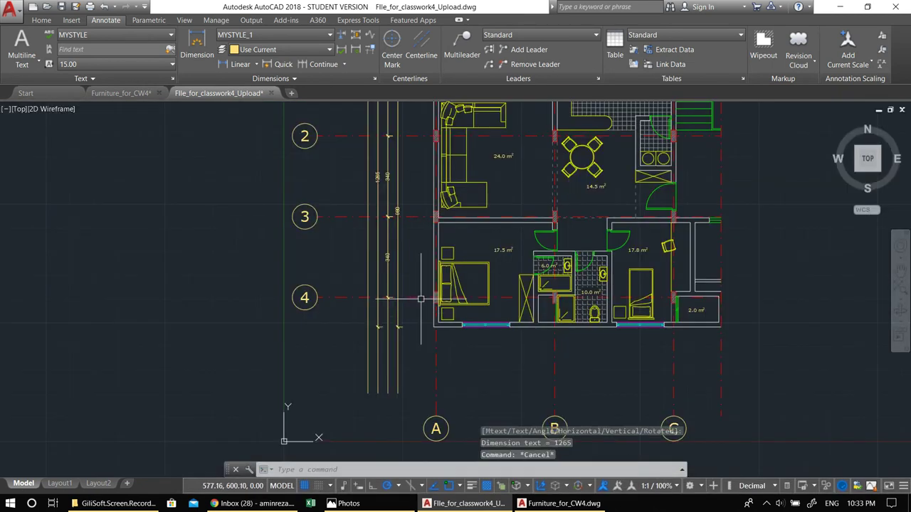
Mirror the four vertical guide lines about a 45° diagonal through the plan's lower outer corner, keeping the originals, to get horizontal guides below.
middle_drag(475, 335, 441, 317)
scroll(371, 360, up, 2)
click(364, 348)
click(284, 321)
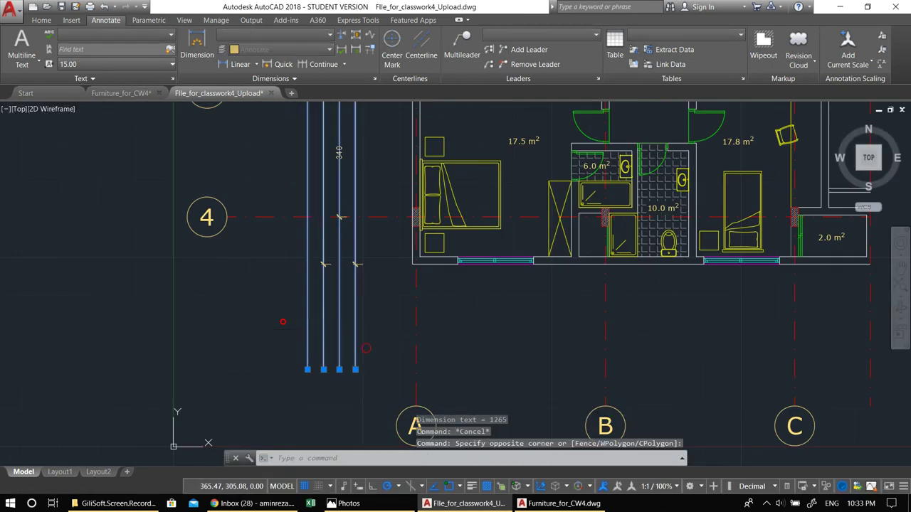
middle_drag(331, 332, 376, 342)
text(mi)
key(space)
click(457, 274)
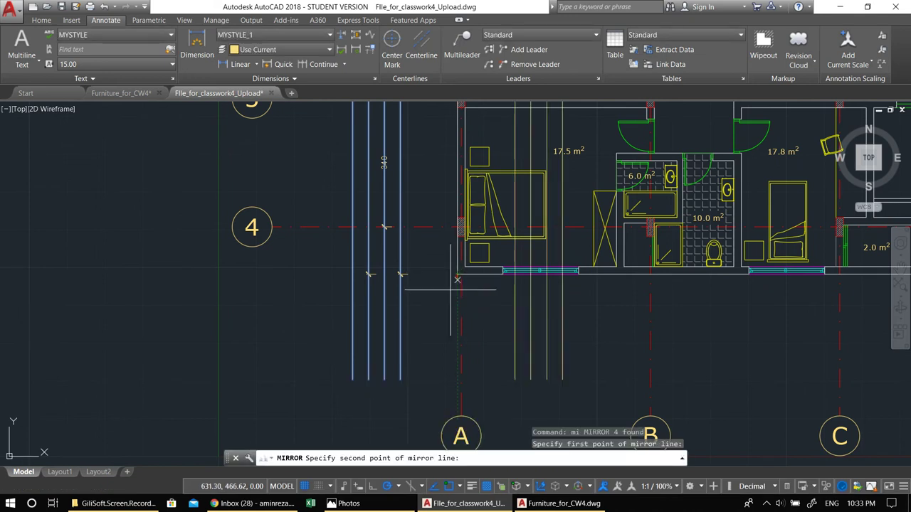
click(421, 310)
key(Return)
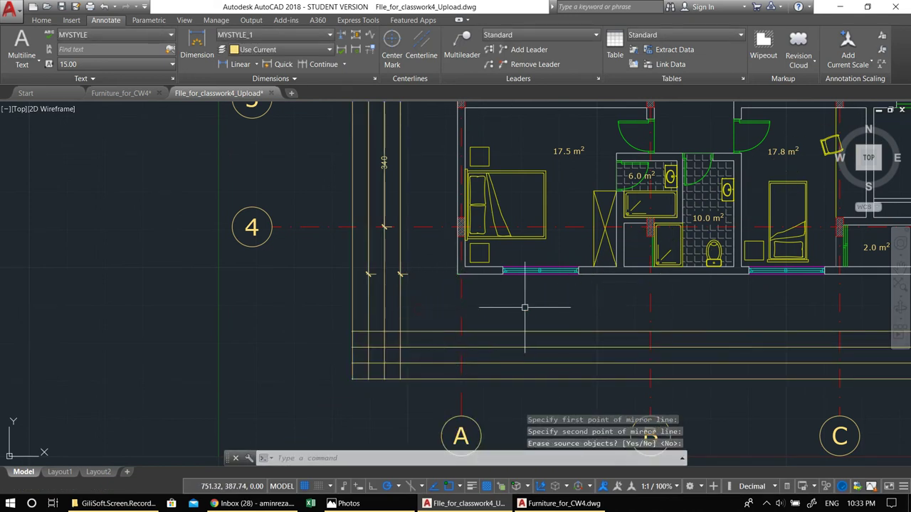
Dimension horizontally from the plan's lower outer corner to the near edge of the 17.5 m² bedroom window, on the guide nearest the plan.
middle_drag(427, 313, 294, 306)
click(240, 65)
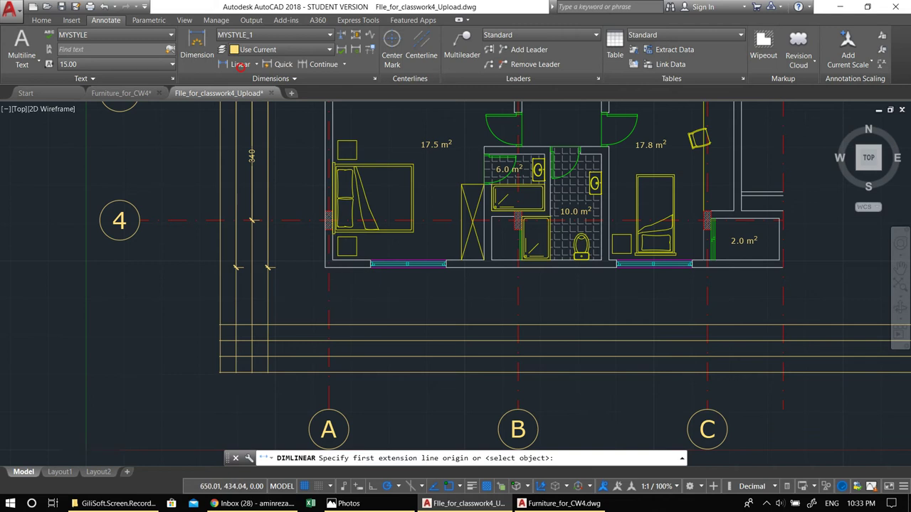
scroll(328, 274, up, 2)
click(320, 256)
scroll(397, 257, up, 3)
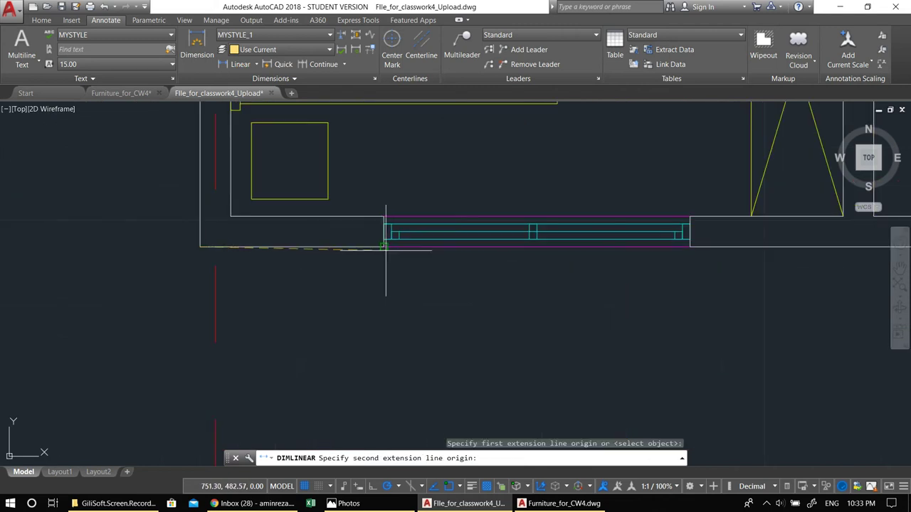
click(385, 245)
scroll(385, 284, down, 3)
scroll(406, 240, up, 1)
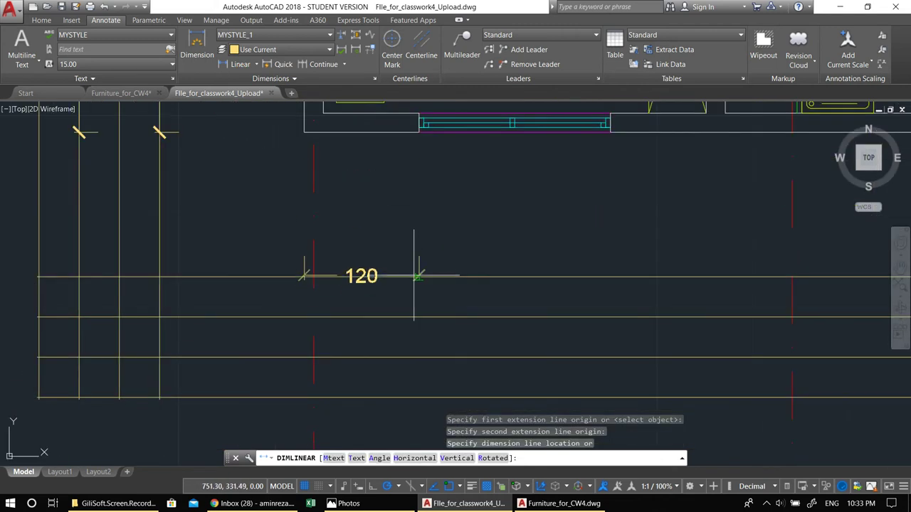
click(416, 277)
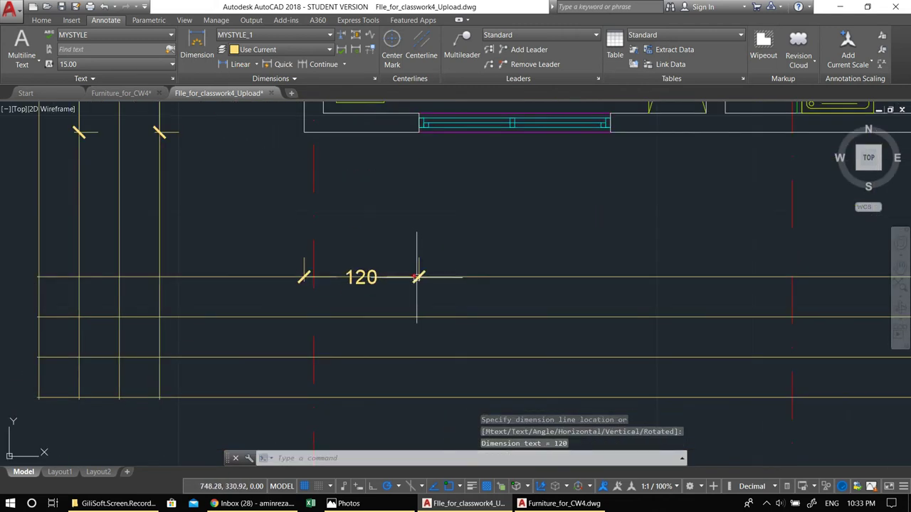
Continue the lower dimension to the first window's far edge, both edges of the 17.8 m² room's window and the wall's end, and finish the chain.
click(322, 64)
scroll(456, 200, down, 2)
scroll(462, 200, up, 1)
scroll(437, 188, up, 2)
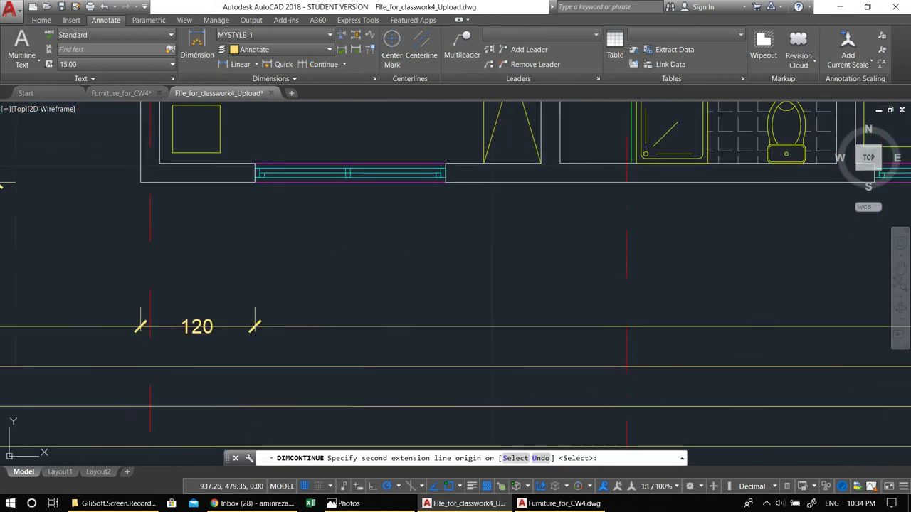
click(450, 181)
scroll(623, 225, down, 1)
middle_drag(619, 228, 114, 228)
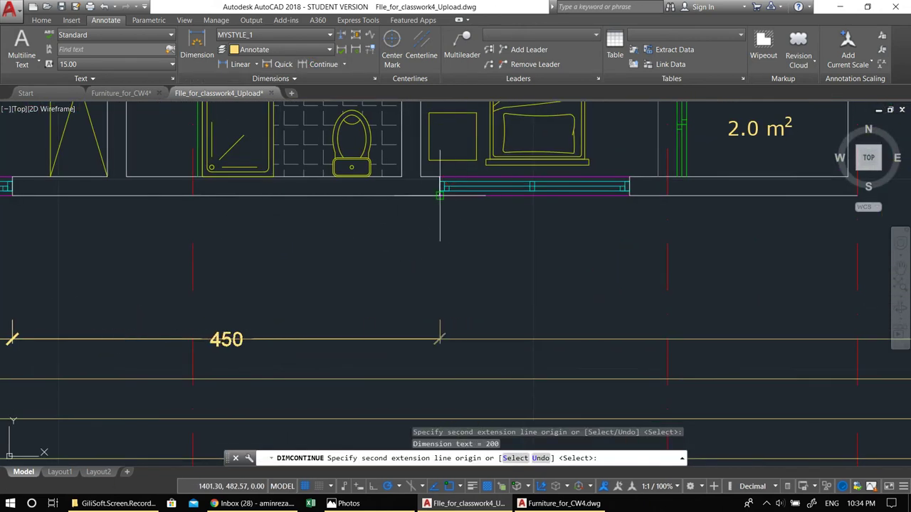
click(442, 197)
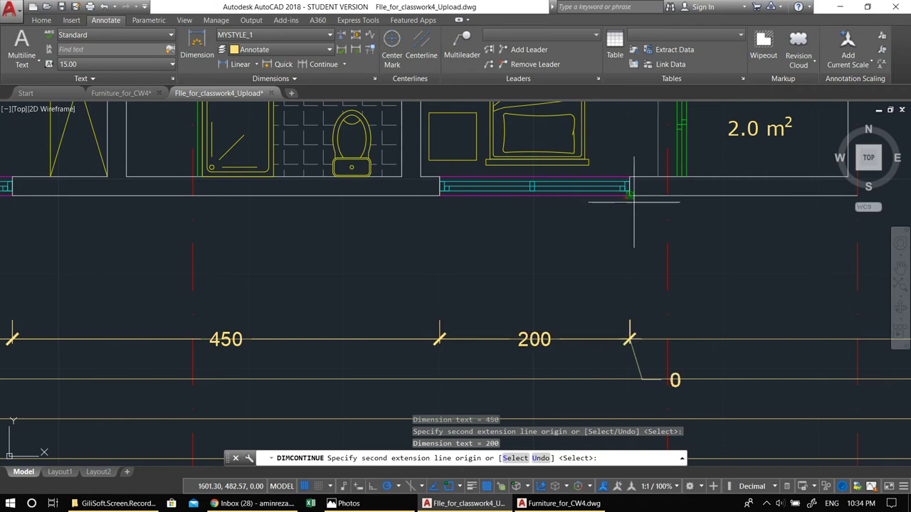
middle_drag(626, 192, 308, 228)
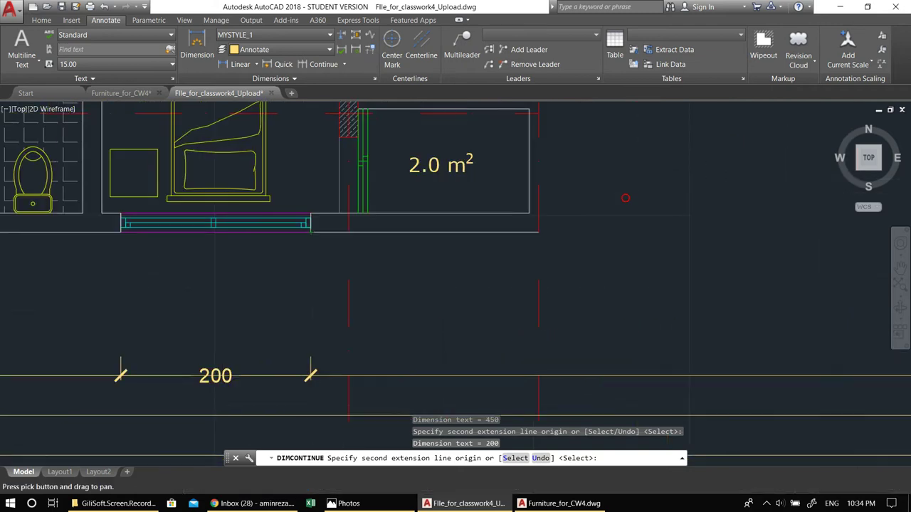
click(539, 232)
scroll(474, 251, down, 4)
middle_drag(478, 252, 628, 219)
key(Escape)
key(Escape)
middle_drag(315, 259, 407, 259)
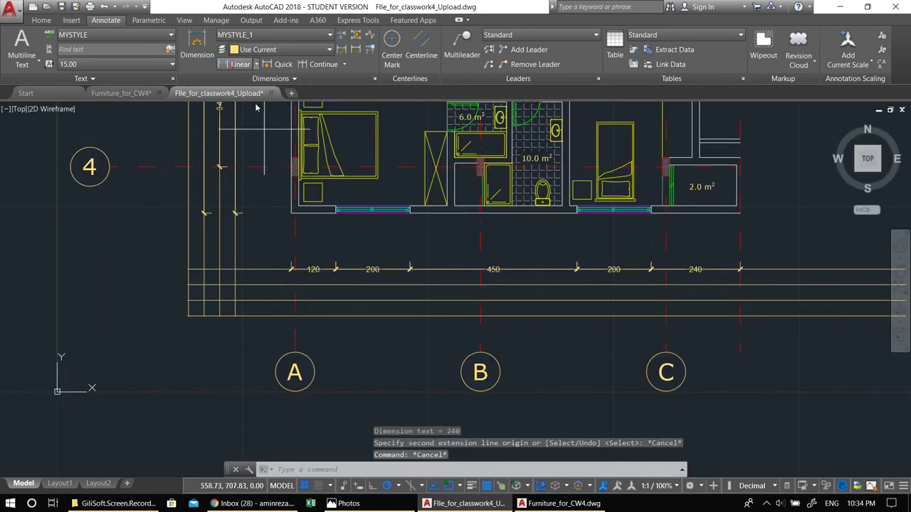
click(233, 64)
scroll(298, 210, up, 2)
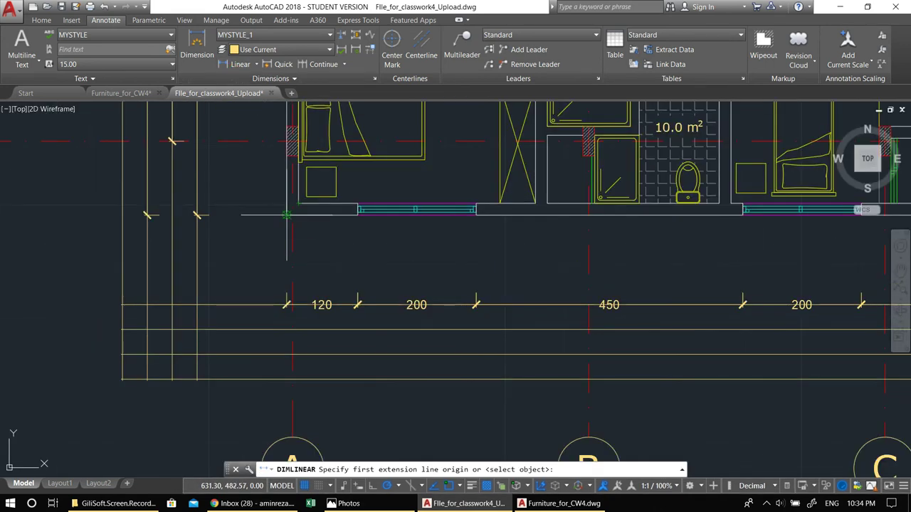
scroll(287, 213, down, 2)
middle_drag(286, 214, 253, 206)
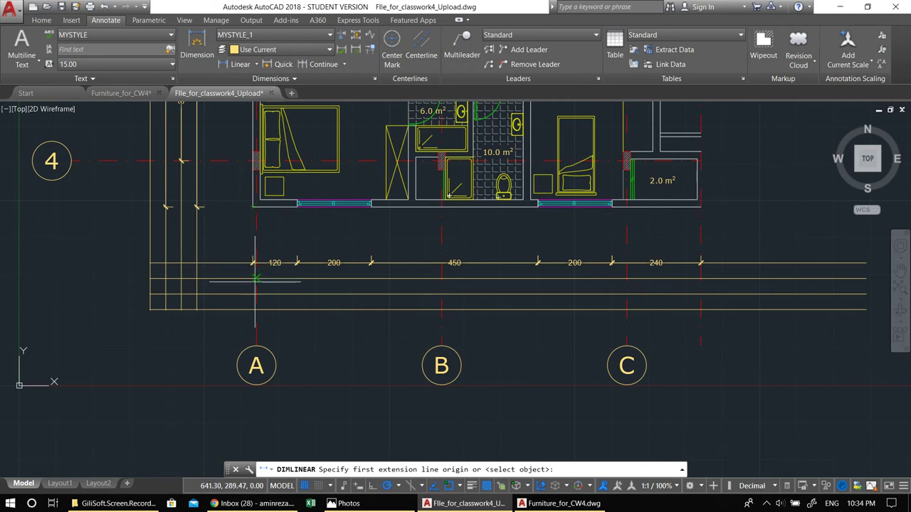
scroll(256, 277, up, 2)
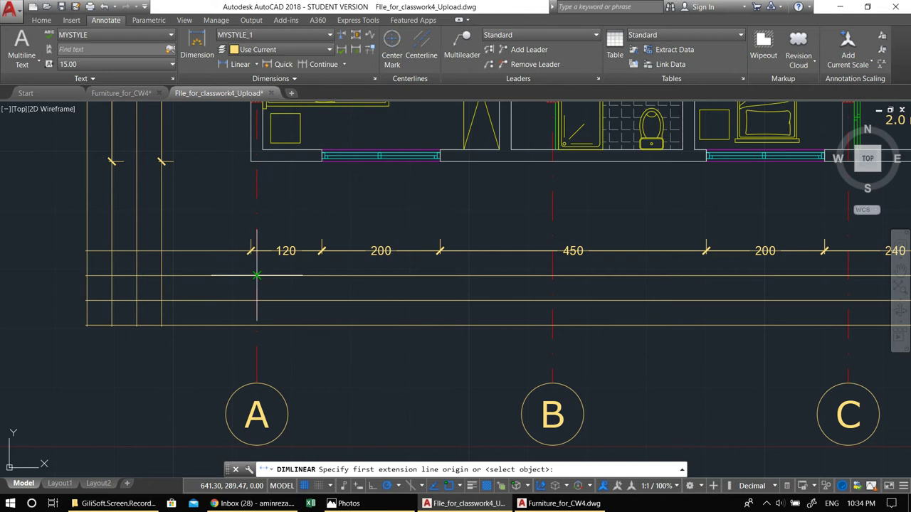
click(257, 275)
middle_drag(494, 302, 410, 299)
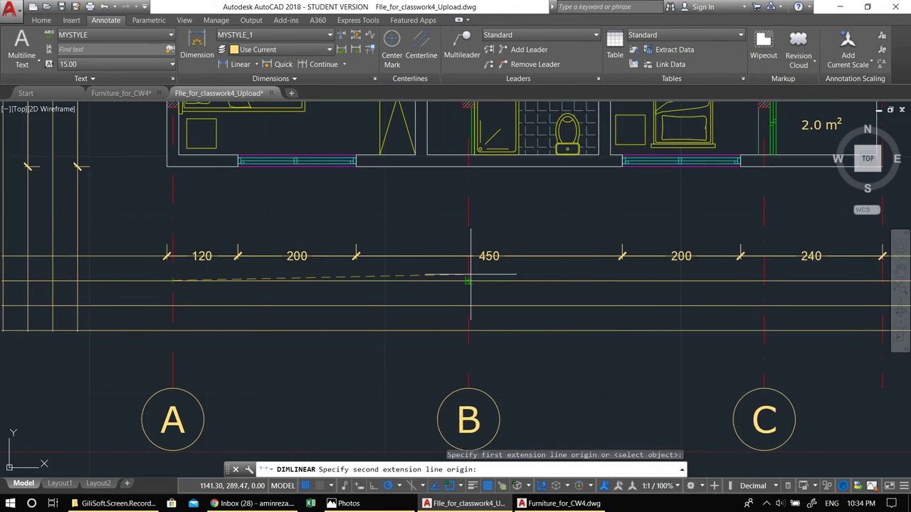
key(Escape)
Dimension horizontally from axis A to axis B at the lower edges of the grid-line-4 columns, on the second guide below the plan.
scroll(214, 169, up, 3)
key(Return)
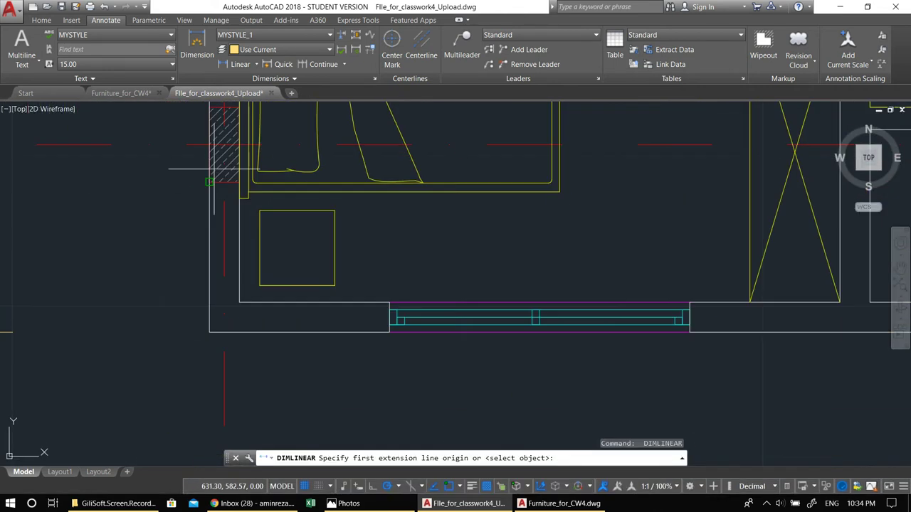
click(224, 182)
scroll(751, 228, down, 2)
middle_drag(752, 227, 403, 285)
scroll(599, 266, up, 2)
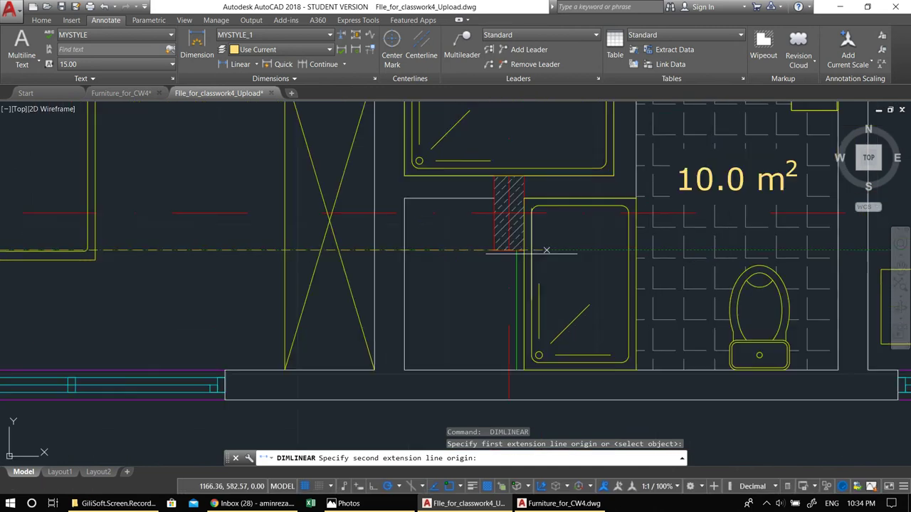
click(508, 251)
scroll(508, 251, down, 5)
scroll(507, 282, up, 5)
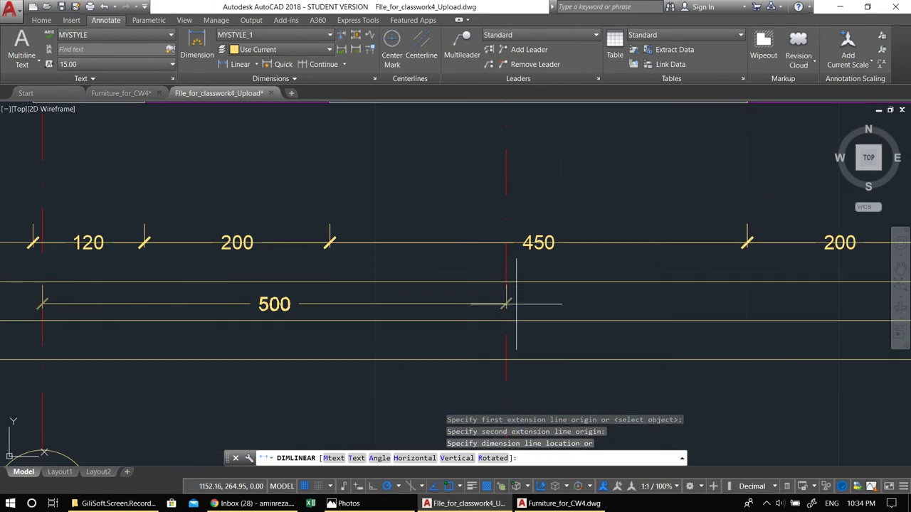
click(507, 282)
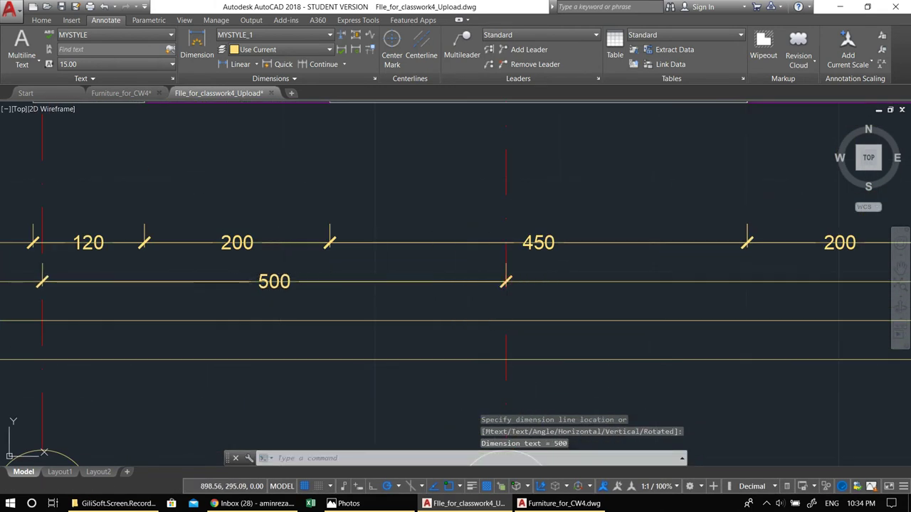
Continue the axis dimension from axis B to the middle of axis C's column on grid line 4 and finish the chain.
click(288, 282)
click(323, 64)
scroll(499, 285, down, 5)
scroll(499, 285, up, 5)
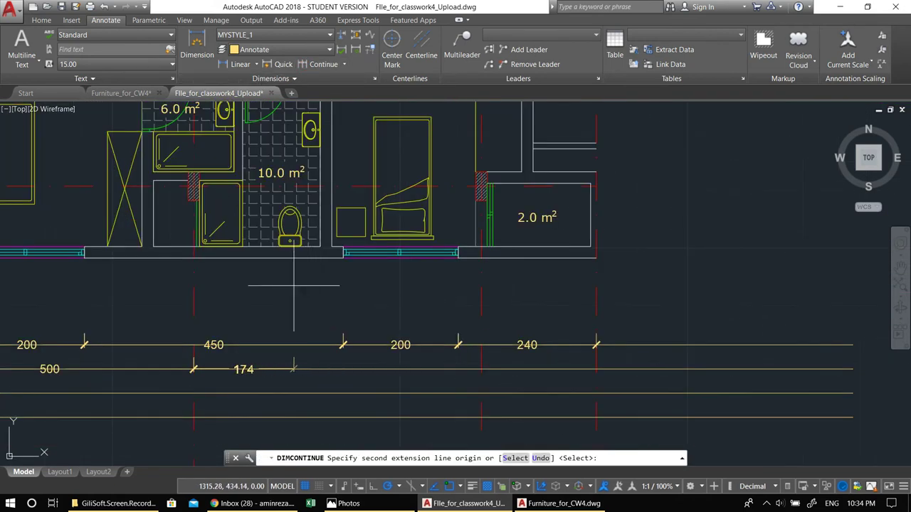
scroll(477, 227, up, 4)
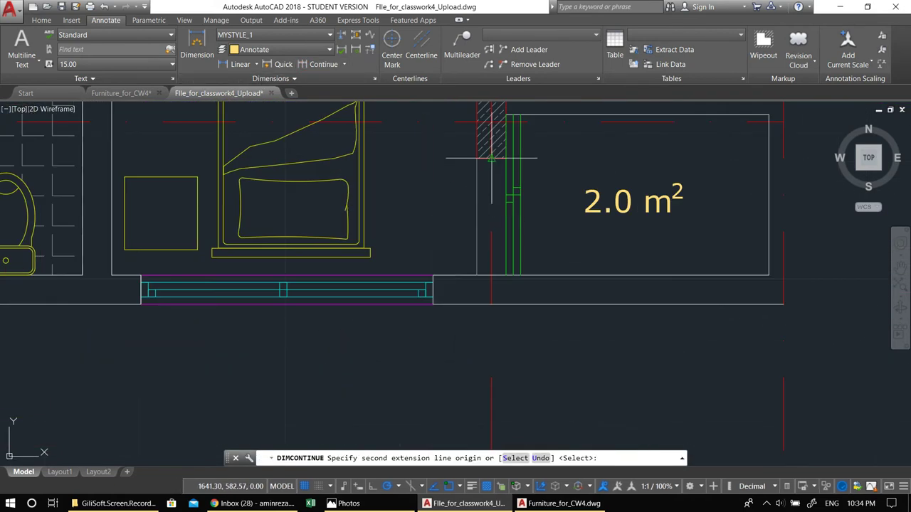
click(491, 157)
scroll(640, 299, down, 4)
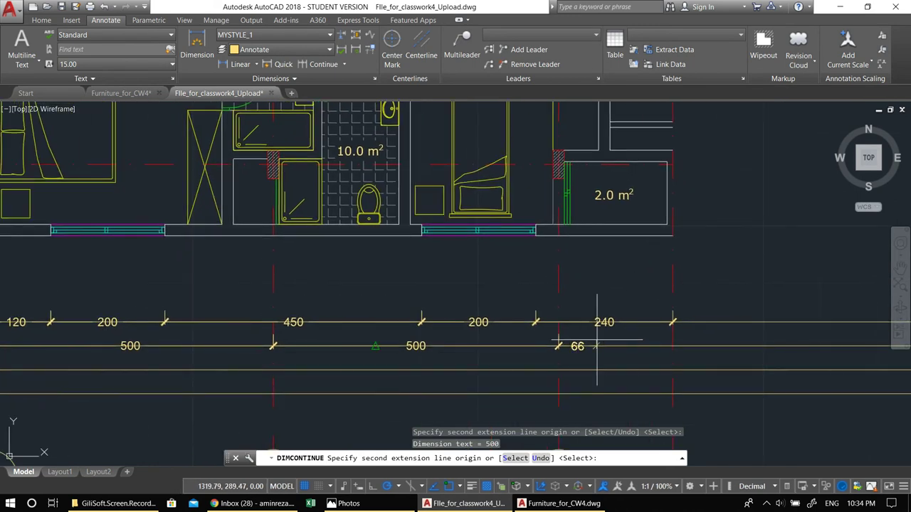
key(Return)
scroll(434, 345, down, 2)
middle_drag(434, 346, 516, 326)
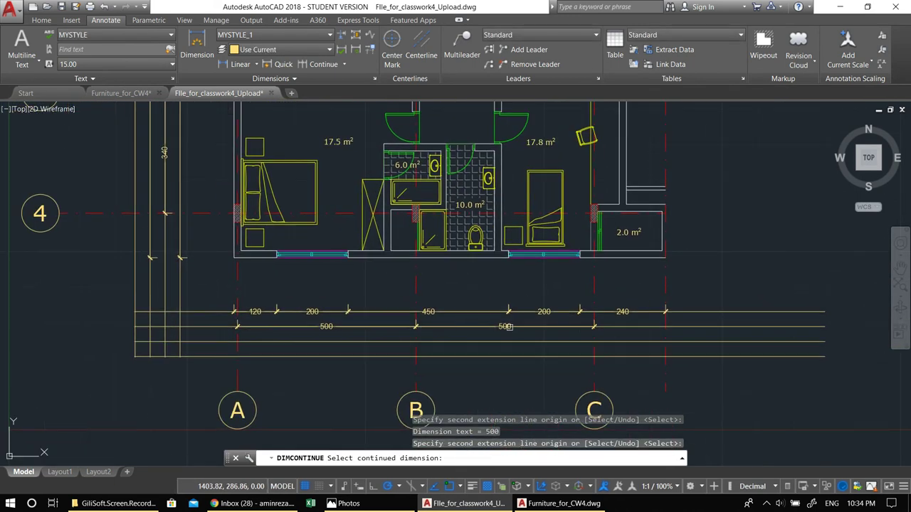
key(Escape)
key(Escape)
Trim the lower horizontal guide lines where they extend past the vertical centreline at the plan's right edge.
scroll(366, 384, down, 4)
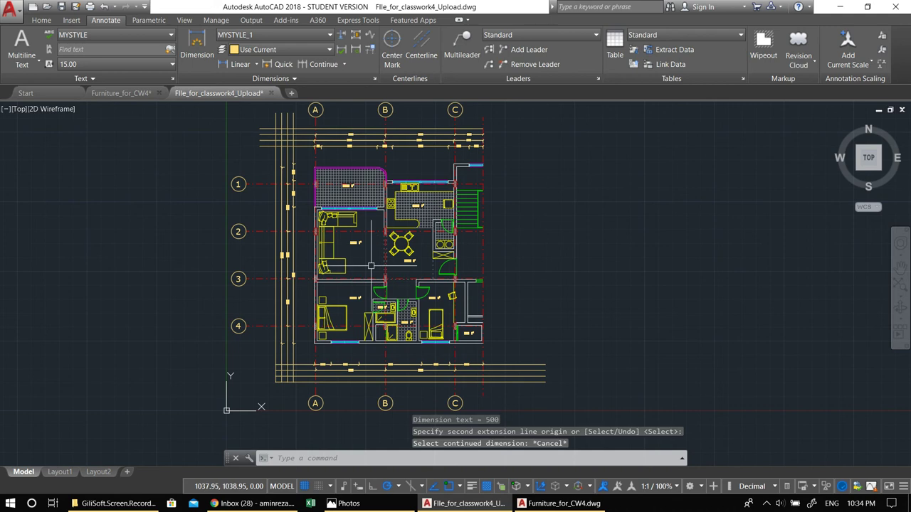
text(tr)
key(Return)
key(Return)
click(529, 400)
click(523, 336)
key(Escape)
Dimension the 17.5 m² bedroom vertically between the inner faces of its upper wall and window wall, placing it between the bed and wardrobe.
middle_drag(462, 274, 493, 270)
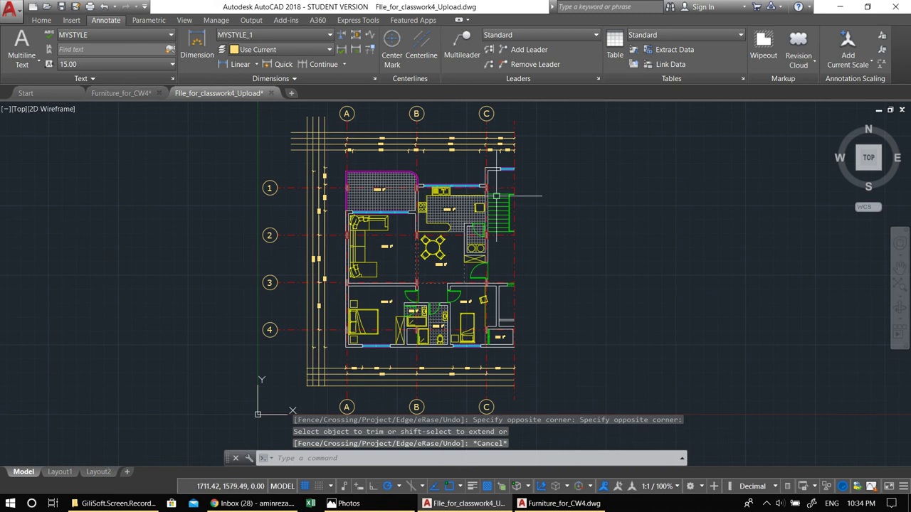
middle_drag(496, 193, 462, 195)
scroll(362, 277, up, 1)
middle_drag(406, 250, 388, 229)
click(242, 64)
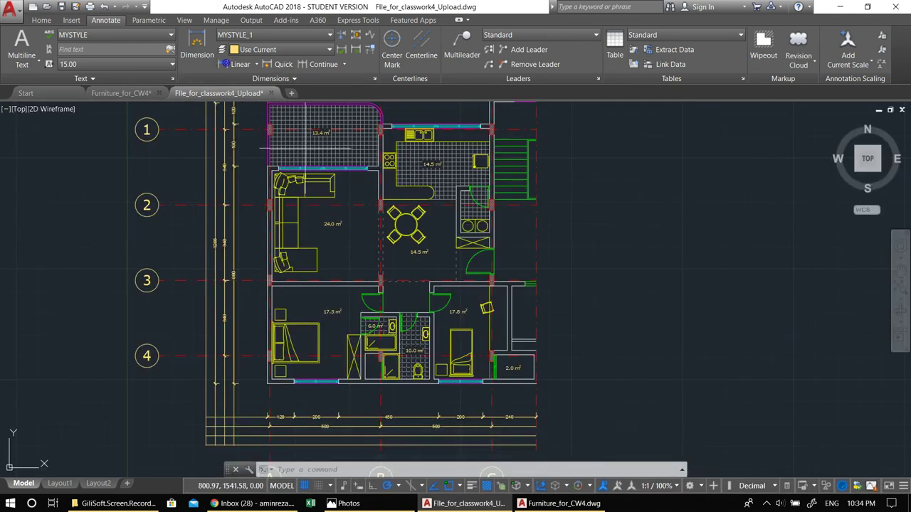
middle_drag(298, 319, 287, 285)
scroll(286, 286, up, 1)
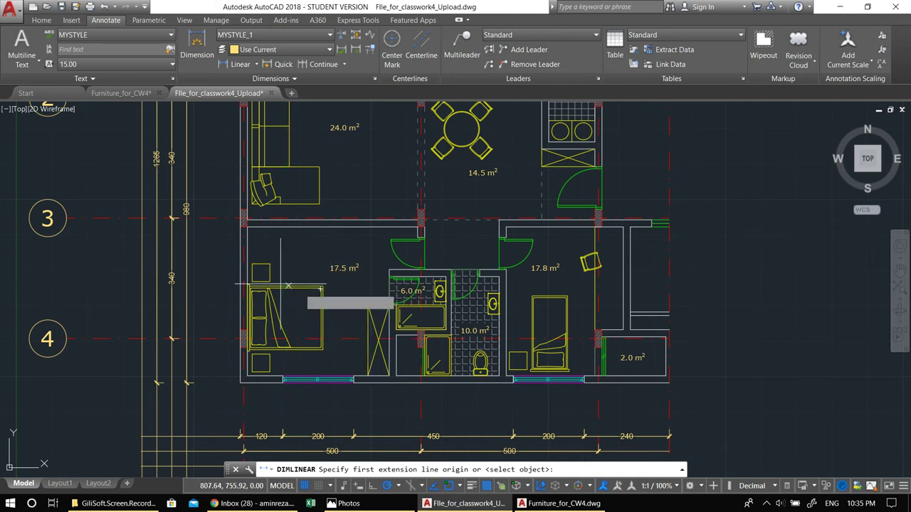
scroll(340, 285, up, 2)
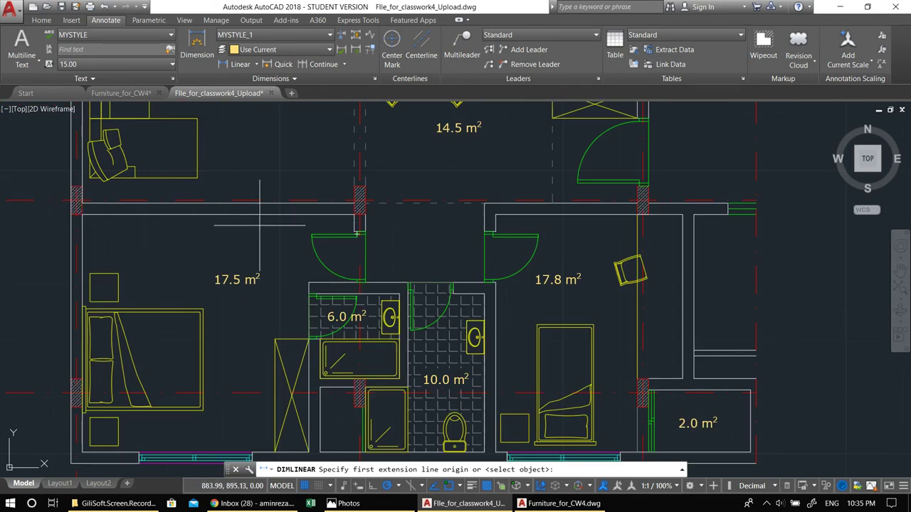
scroll(375, 220, up, 3)
scroll(361, 226, down, 3)
middle_drag(382, 250, 395, 233)
middle_drag(544, 287, 438, 231)
middle_drag(438, 285, 375, 276)
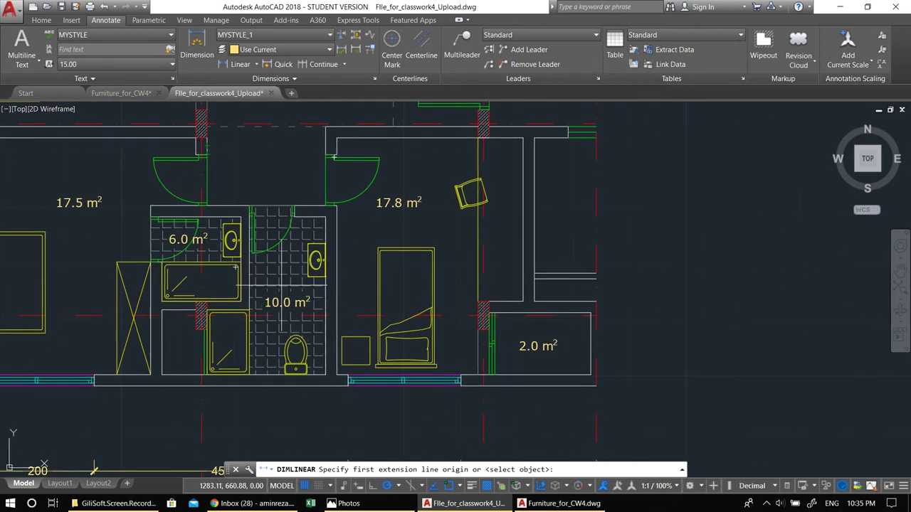
middle_drag(244, 315, 301, 261)
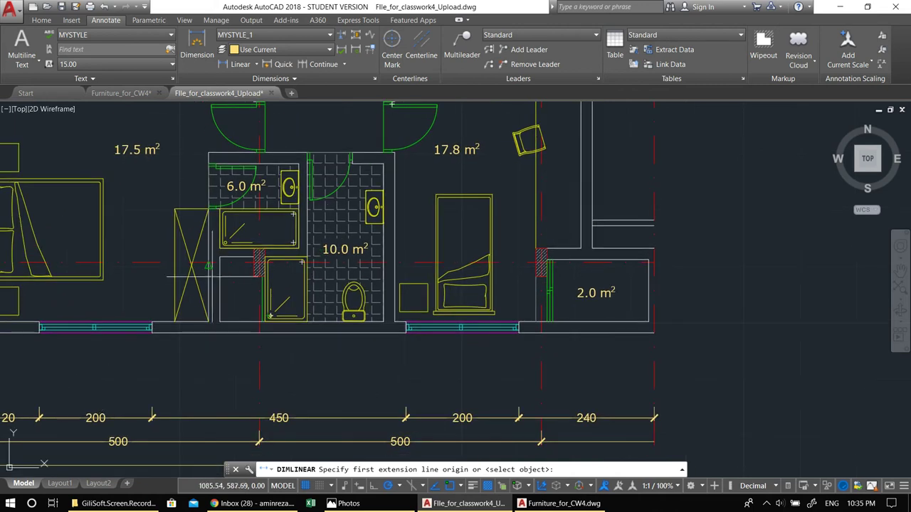
scroll(225, 292, up, 2)
scroll(220, 288, down, 2)
middle_drag(209, 297, 358, 357)
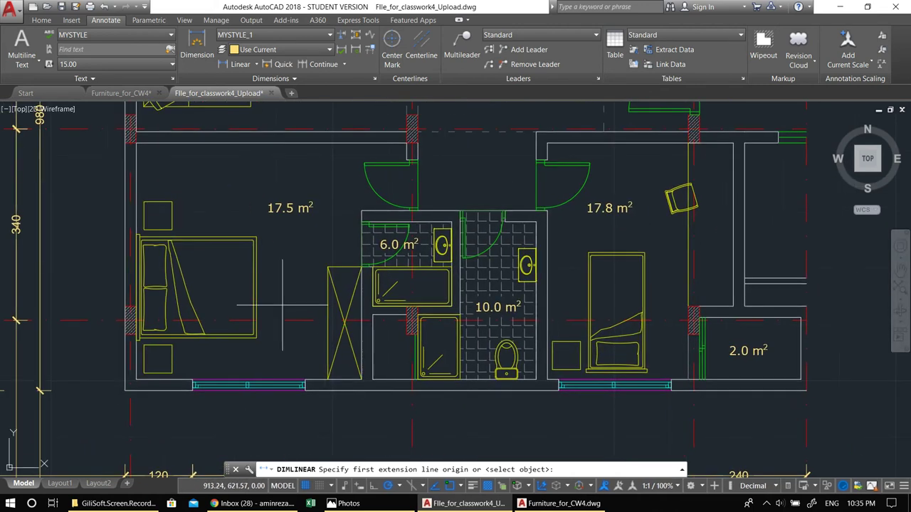
click(271, 144)
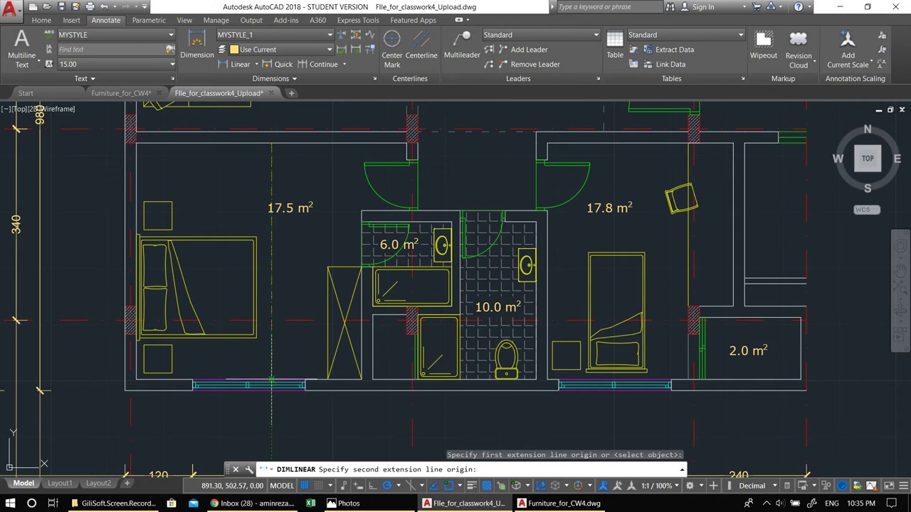
click(271, 378)
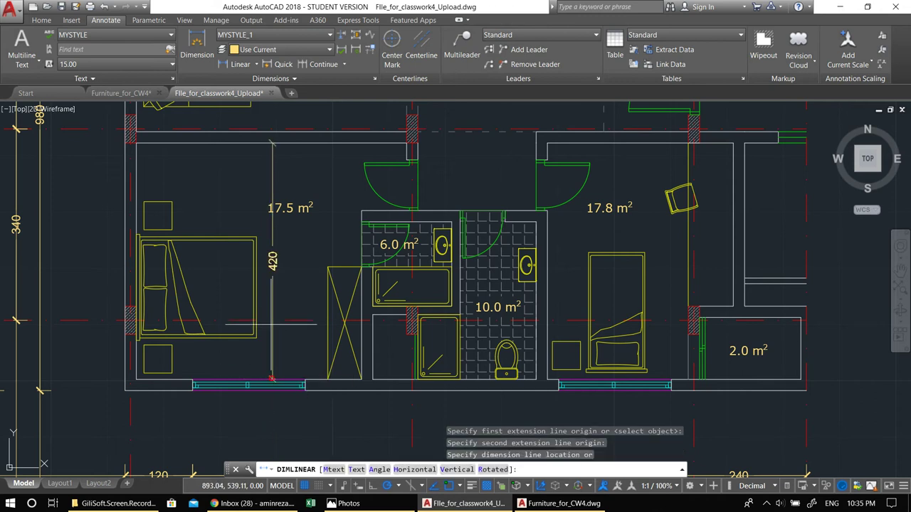
click(271, 143)
Dimension the 24.0 m² living room vertically from its lower wall to the terrace window's inner face, in line with the bedroom dimension.
middle_drag(271, 154, 299, 227)
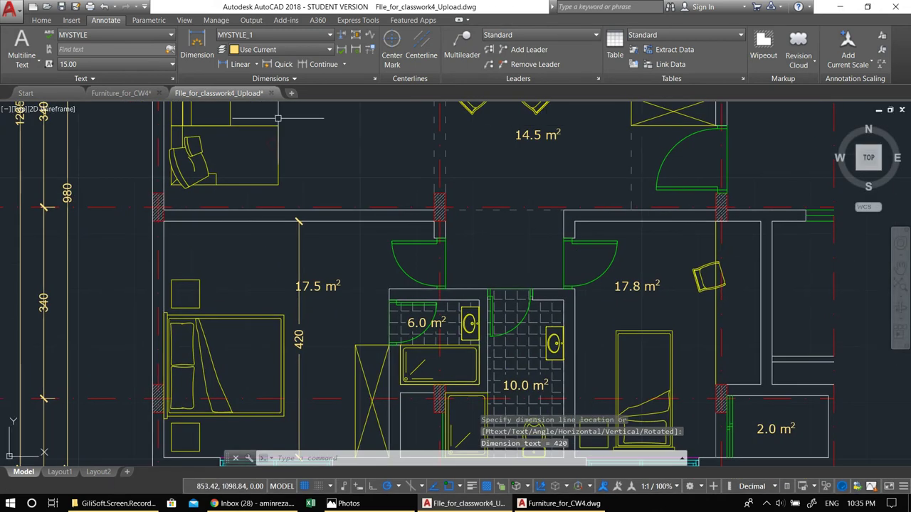
click(239, 64)
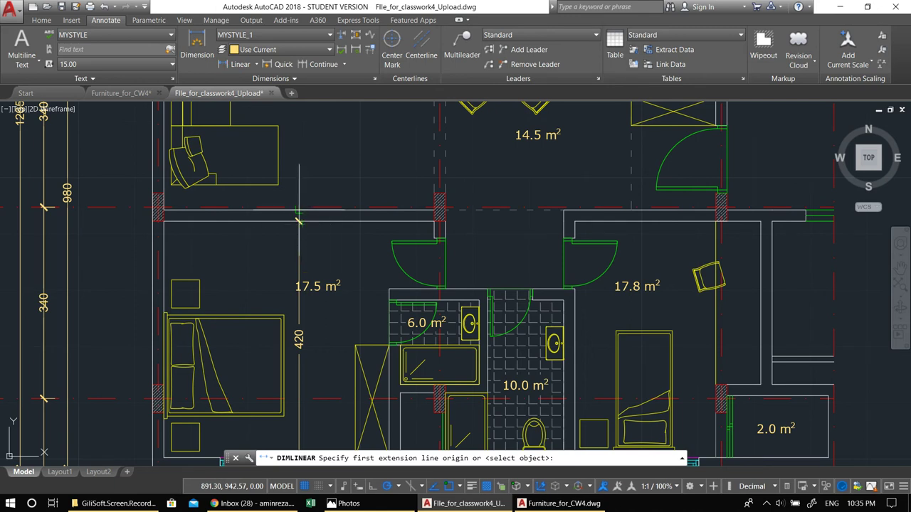
click(299, 213)
scroll(299, 214, down, 5)
scroll(288, 183, up, 5)
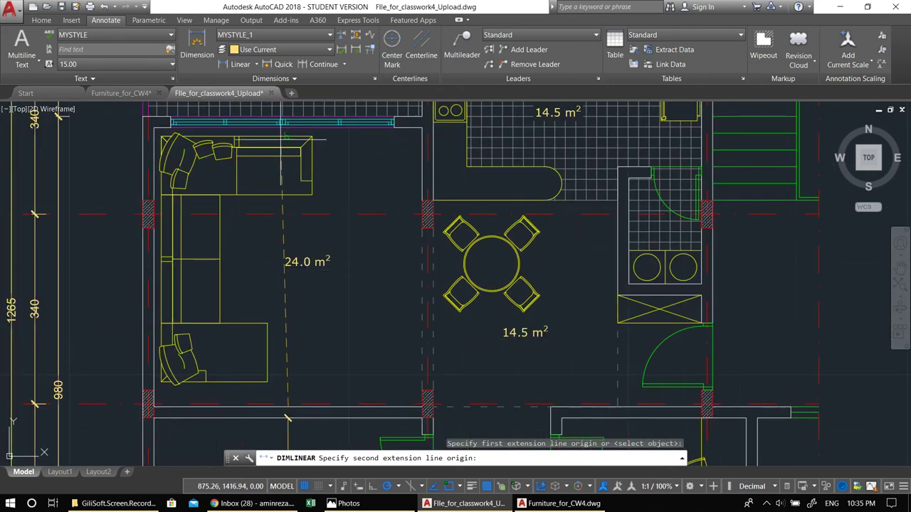
scroll(287, 125, up, 5)
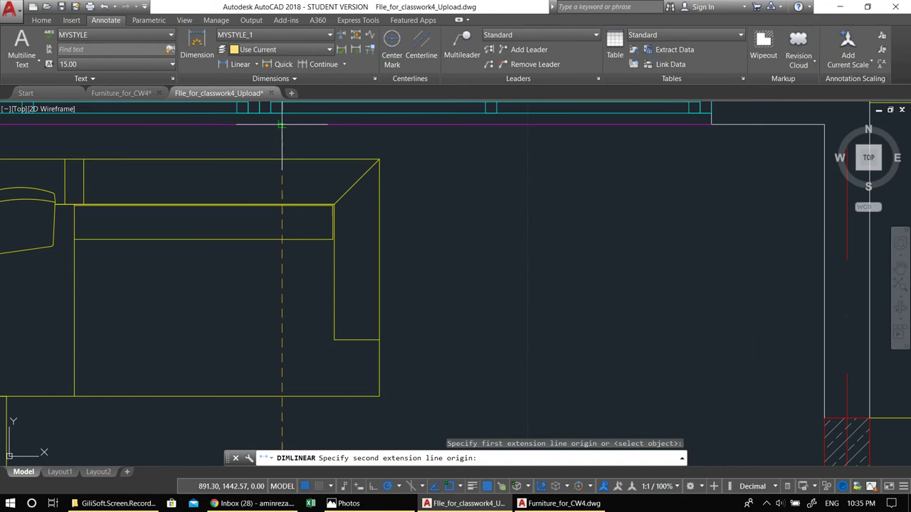
click(282, 125)
scroll(282, 124, down, 3)
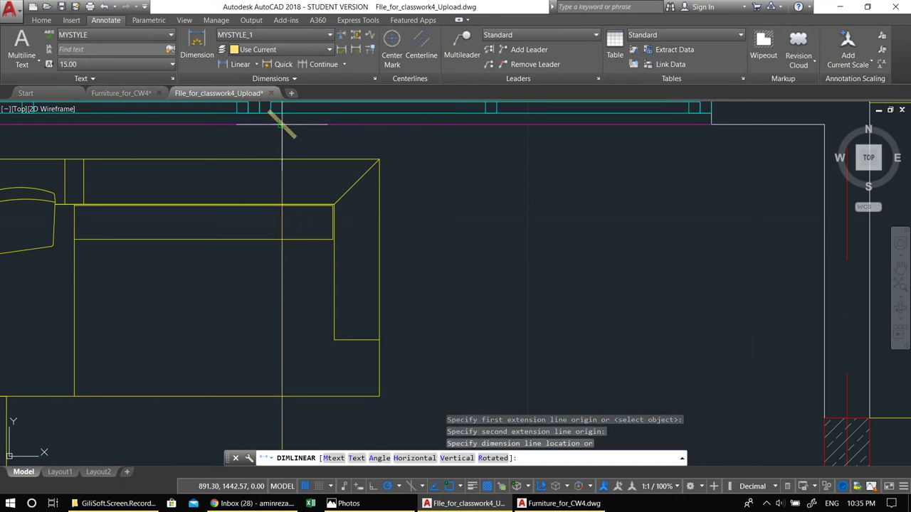
click(282, 125)
Dimension the 17.5 m² bedroom's inner width from the wall stub by its door to the outer wall, just below the upper wall.
scroll(288, 139, down, 3)
middle_drag(350, 273, 345, 216)
middle_drag(307, 304, 314, 256)
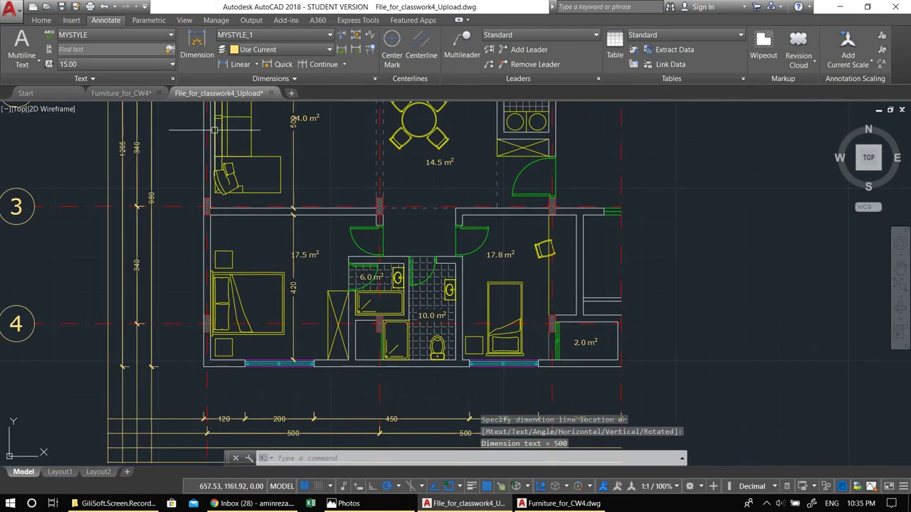
click(226, 65)
scroll(328, 242, up, 5)
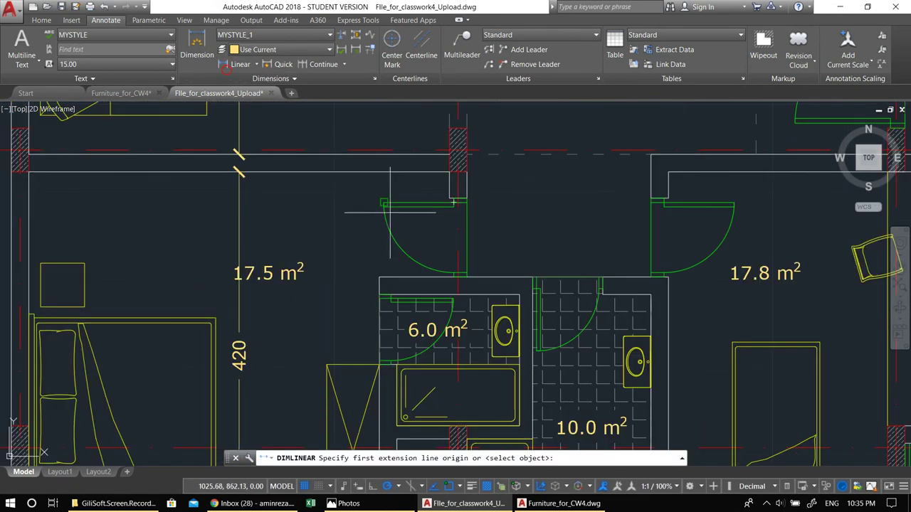
click(449, 185)
click(30, 188)
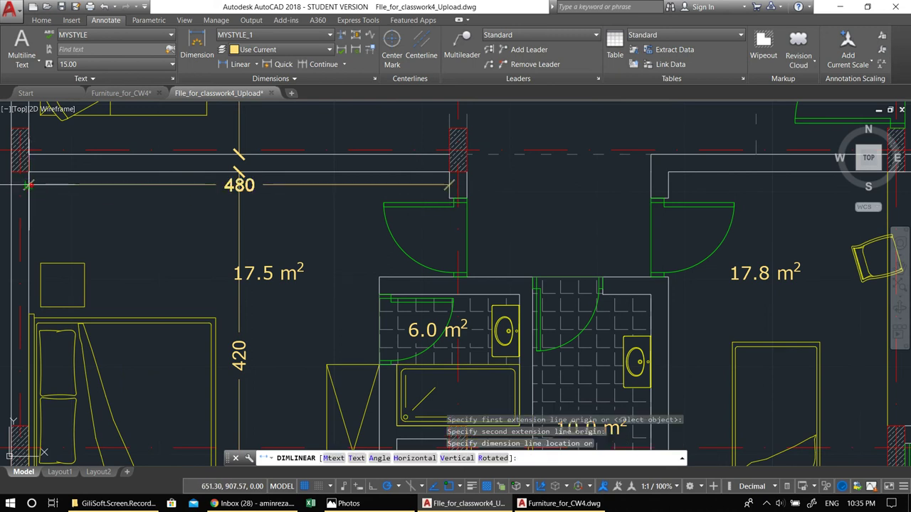
scroll(150, 217, down, 2)
Dimension horizontally from the inner wall face of the niche beside the wardrobe to the shower tray's near edge.
middle_drag(173, 239, 244, 180)
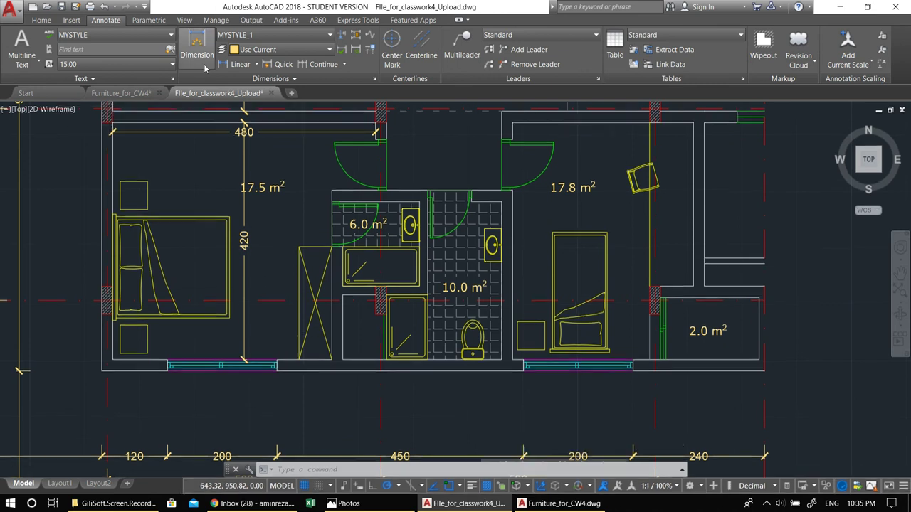
click(225, 65)
scroll(419, 359, up, 4)
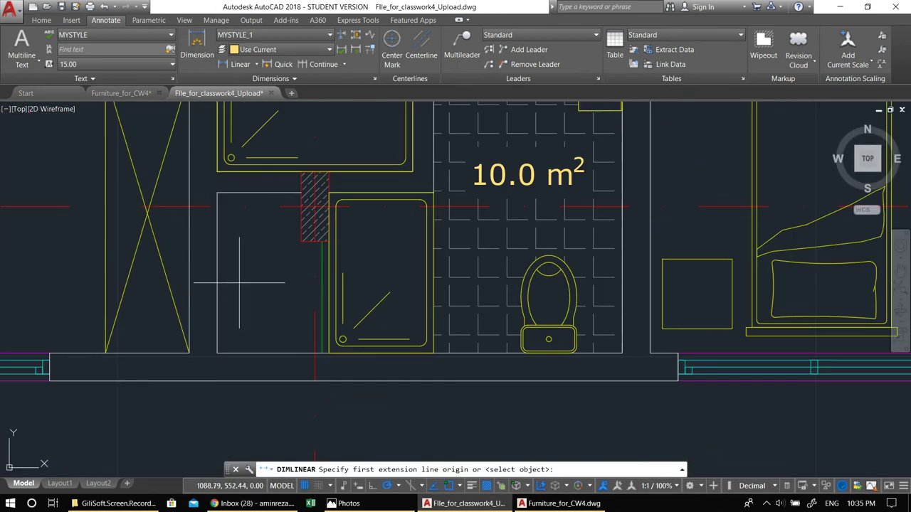
click(217, 274)
scroll(322, 272, up, 2)
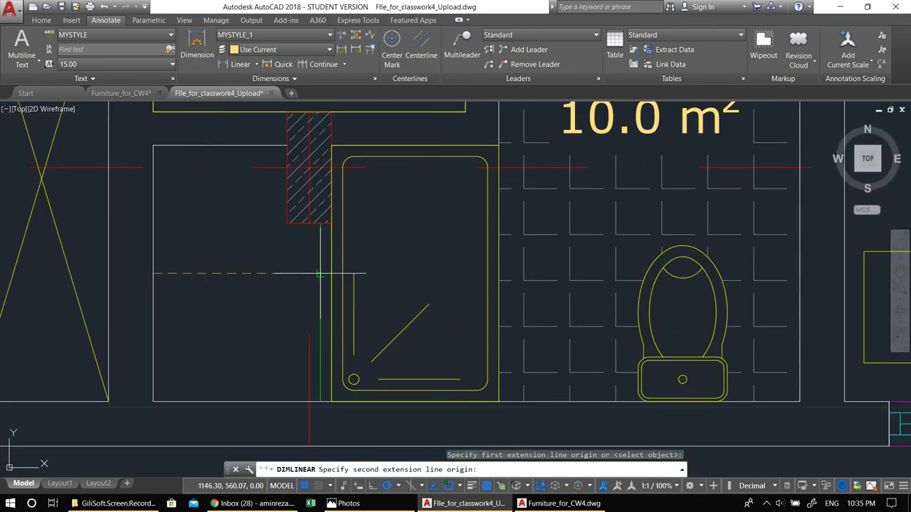
click(331, 274)
click(263, 272)
click(261, 269)
Continue the dimension across the shower and toilet to the inner face of the 10.0 m² bathroom's far wall.
click(323, 64)
middle_drag(683, 278, 442, 318)
click(559, 316)
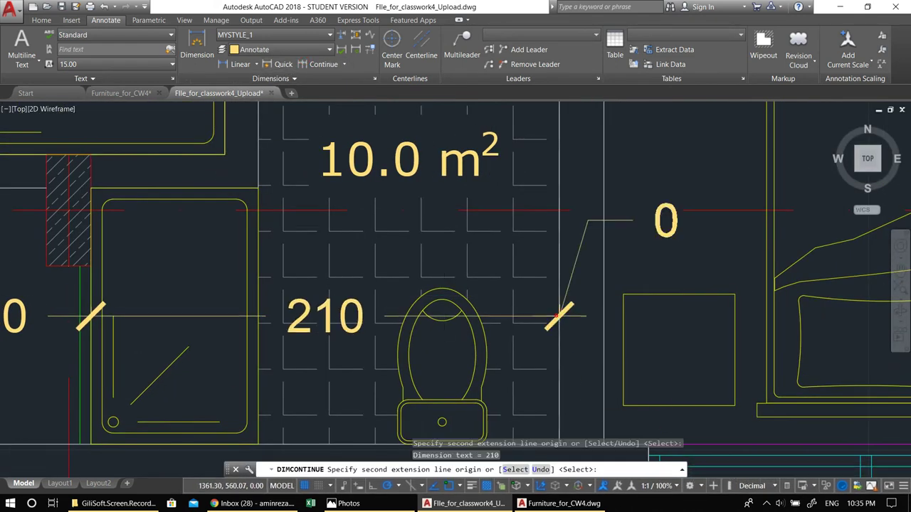
Continue the dimension chain across the partition wall, the 17.8 m² bedroom to the column face, and the 2.0 m² space to its far wall.
scroll(474, 328, down, 2)
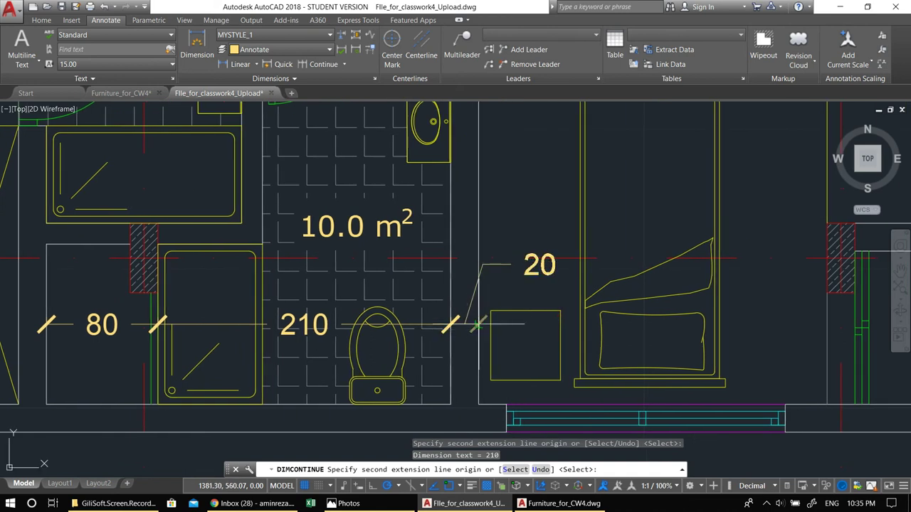
scroll(477, 323, down, 2)
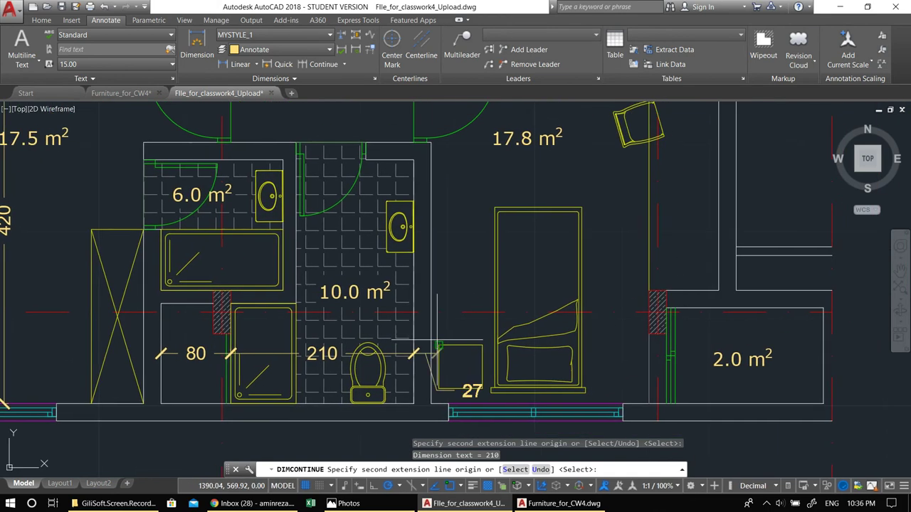
scroll(442, 322, up, 5)
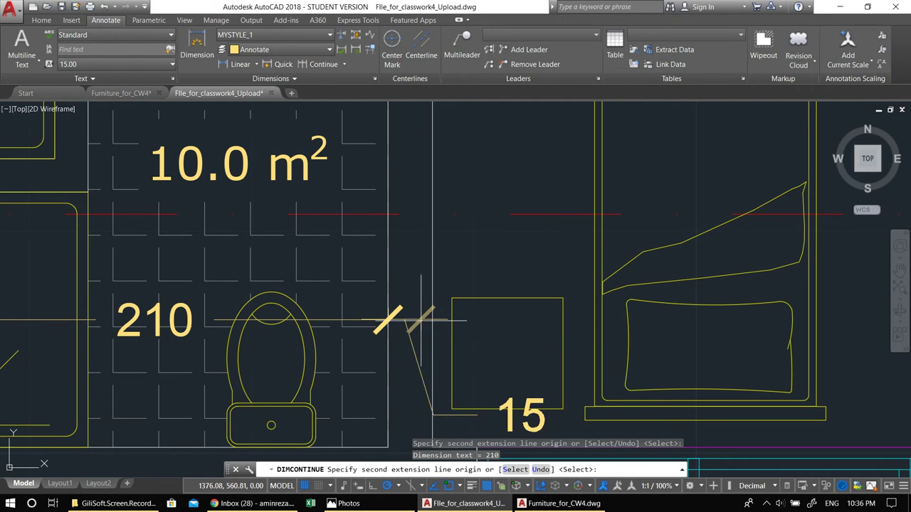
scroll(423, 326, down, 5)
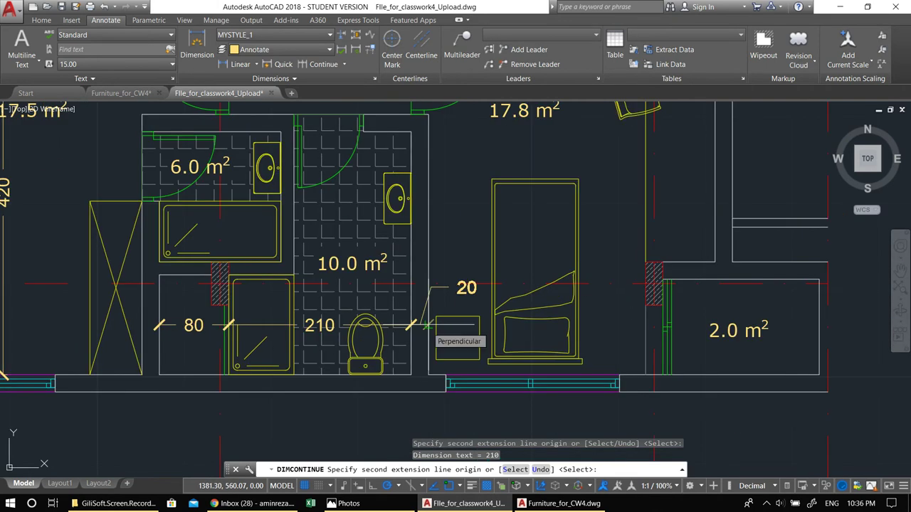
click(427, 325)
scroll(548, 299, up, 4)
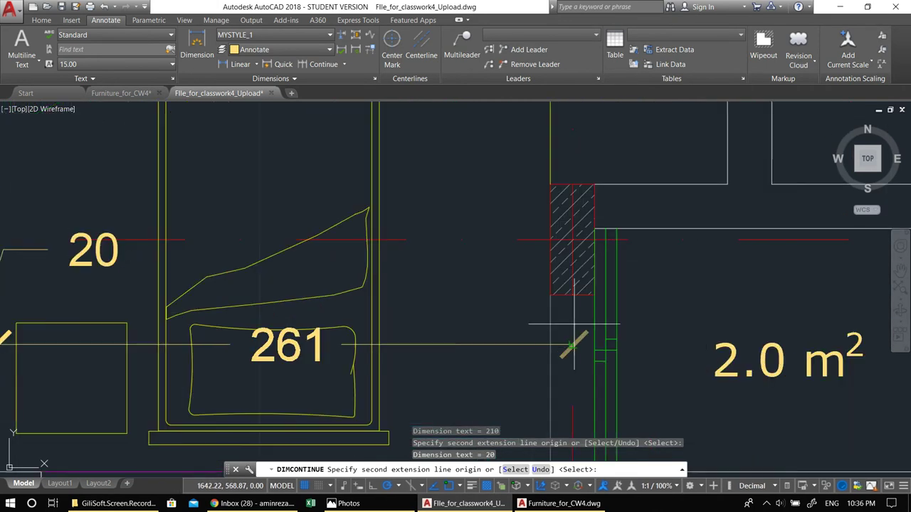
click(550, 295)
scroll(384, 348, down, 2)
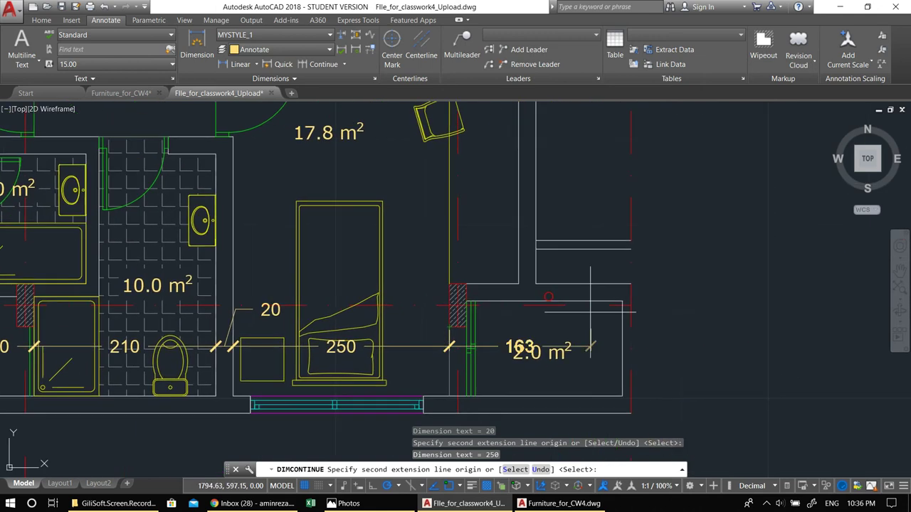
scroll(599, 337, up, 1)
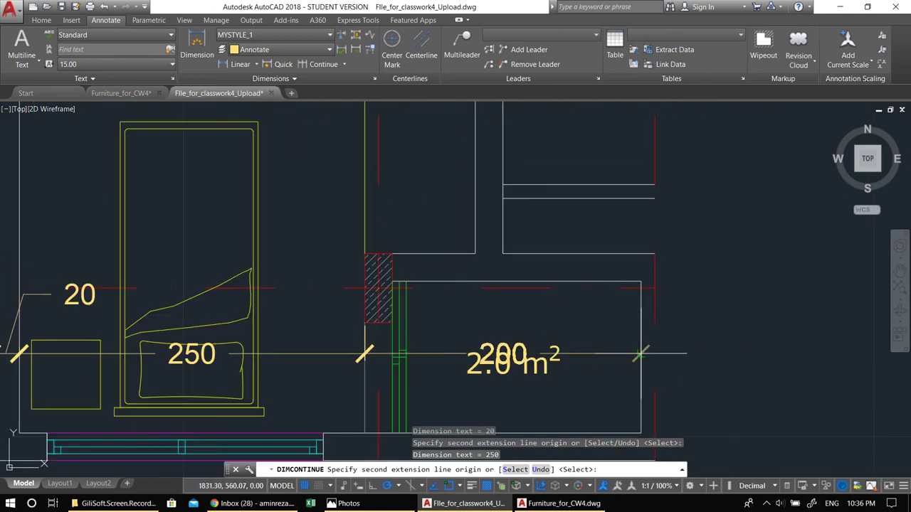
key(Escape)
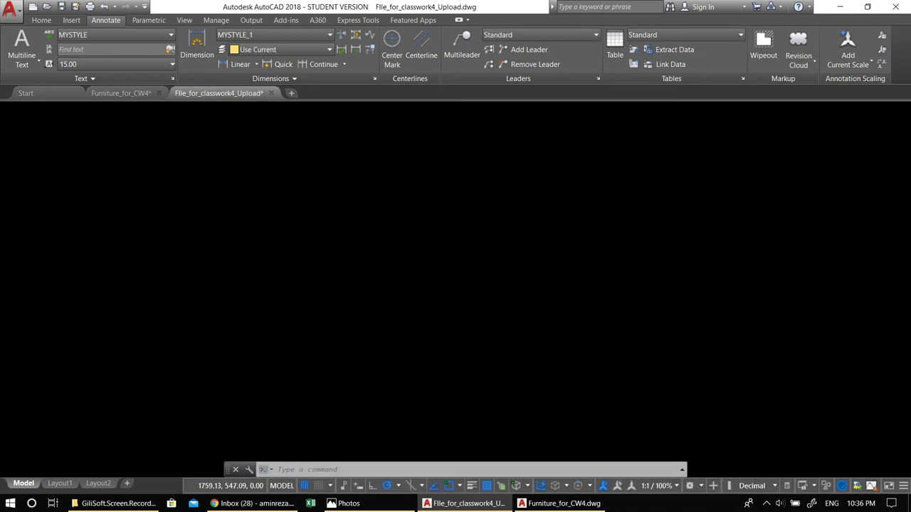
Move the 2.0 m² area label slightly so it clears the text of the dimension crossing it.
click(519, 367)
text(m)
key(Return)
click(518, 307)
click(529, 320)
scroll(527, 321, down, 2)
middle_drag(451, 338, 642, 370)
key(Escape)
Dimension the entrance area vertically from the wall below the entrance door to the wall behind the wardrobe, with the dimension line through the wardrobe.
scroll(551, 313, down, 2)
middle_drag(541, 313, 570, 370)
scroll(510, 306, up, 1)
middle_drag(485, 316, 464, 356)
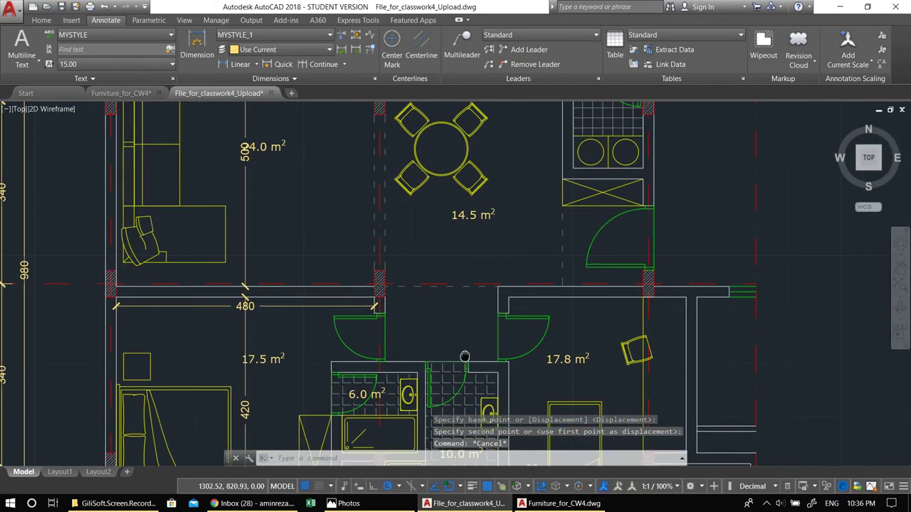
click(231, 64)
middle_drag(270, 207, 298, 339)
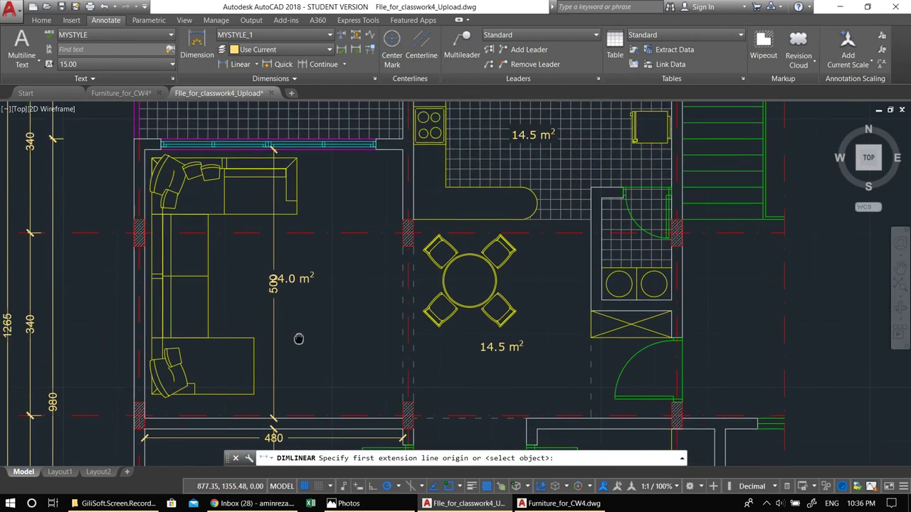
middle_drag(473, 370, 368, 394)
scroll(515, 300, up, 1)
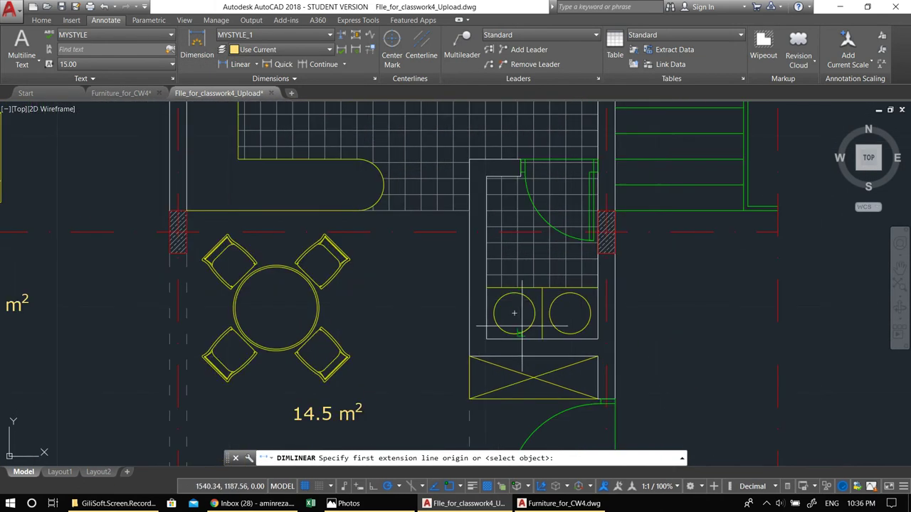
middle_drag(519, 349, 476, 220)
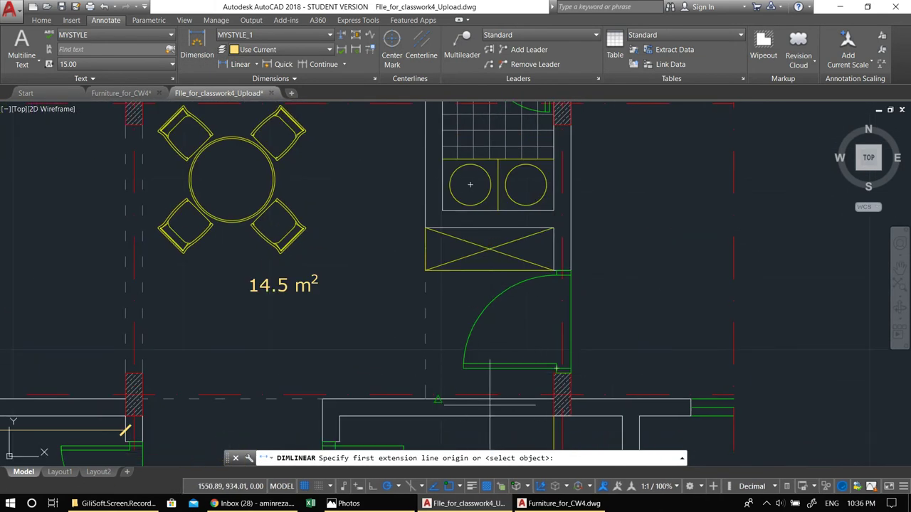
click(438, 399)
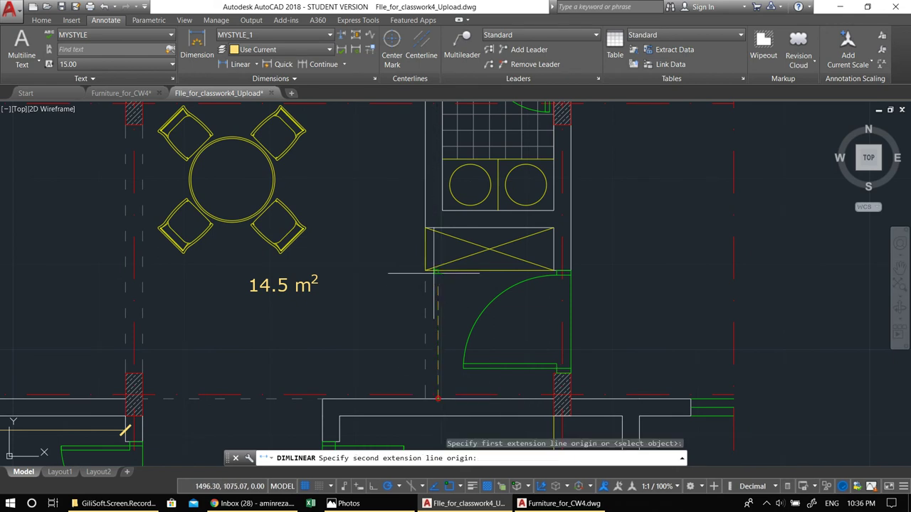
click(438, 227)
click(489, 228)
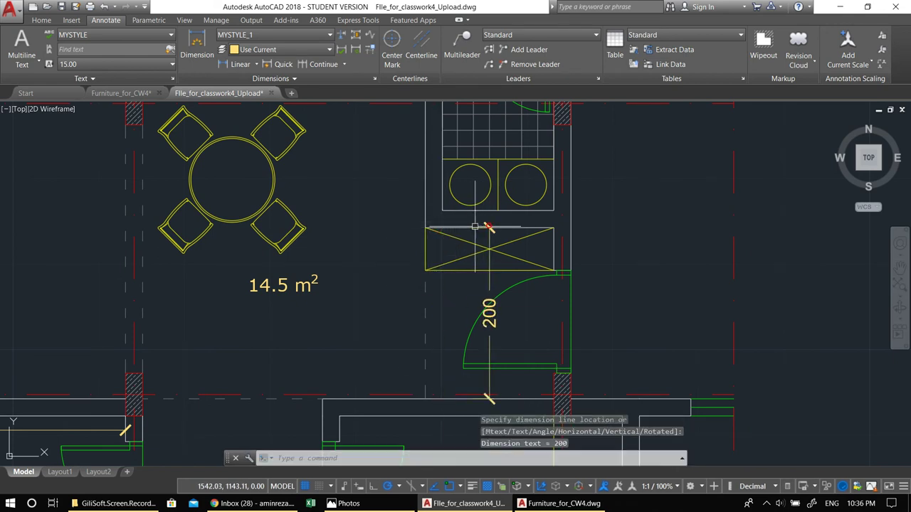
Continue the vertical entrance dimension to the inner face of the small tiled utility room's upper wall, beside its door.
middle_drag(474, 226, 427, 267)
click(446, 277)
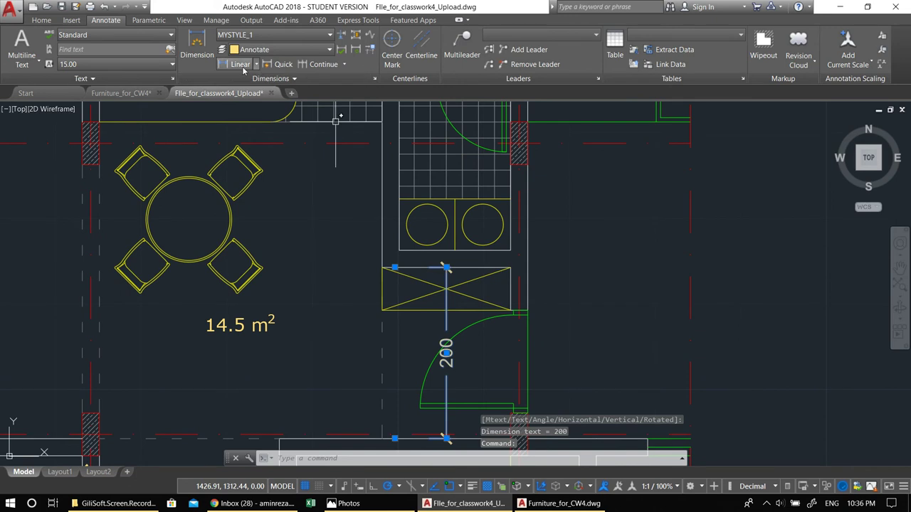
click(322, 64)
scroll(455, 210, up, 5)
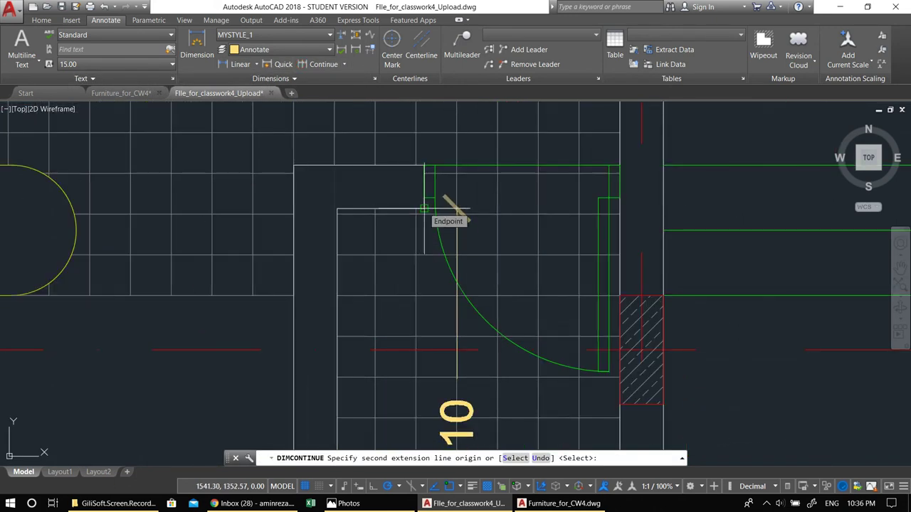
click(425, 208)
scroll(427, 199, down, 3)
key(Return)
Dimension the utility room's inner width from the column corner to the opposite wall's inner face, just above the grid axis.
click(237, 64)
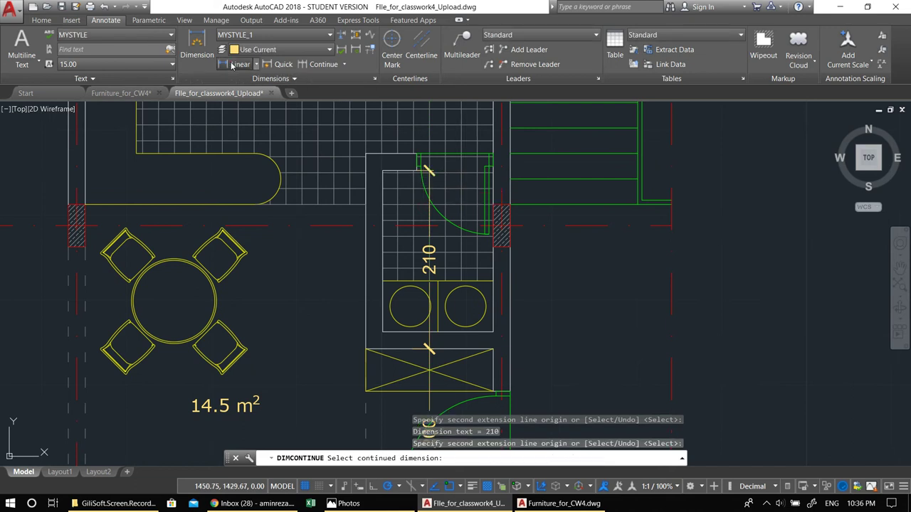
click(492, 205)
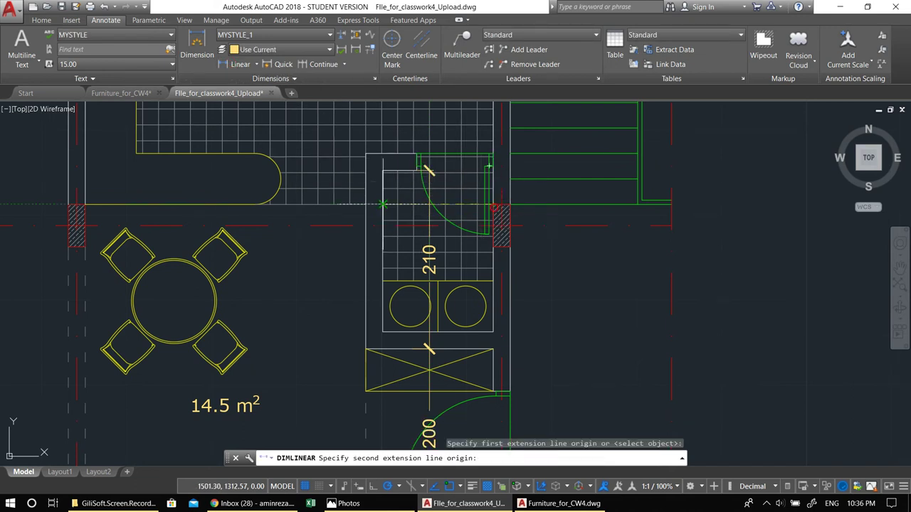
click(383, 204)
click(405, 203)
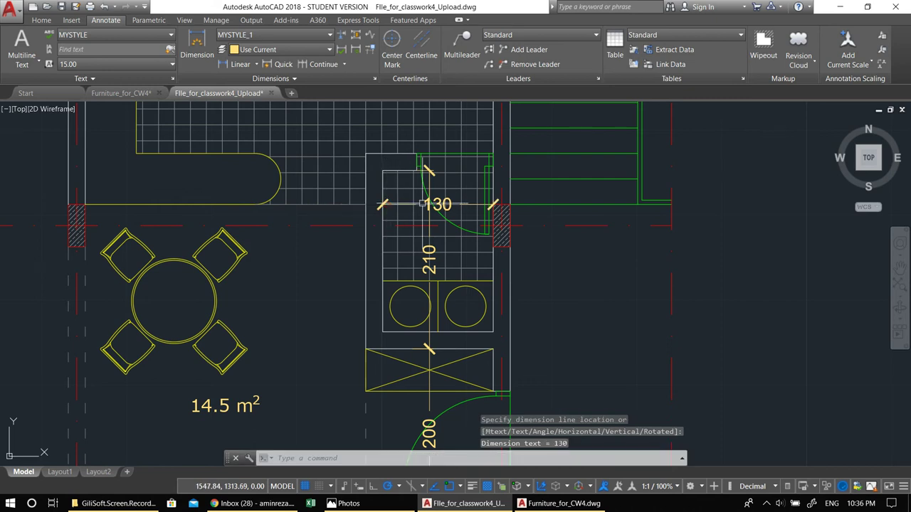
click(448, 203)
middle_drag(255, 142, 401, 230)
key(Escape)
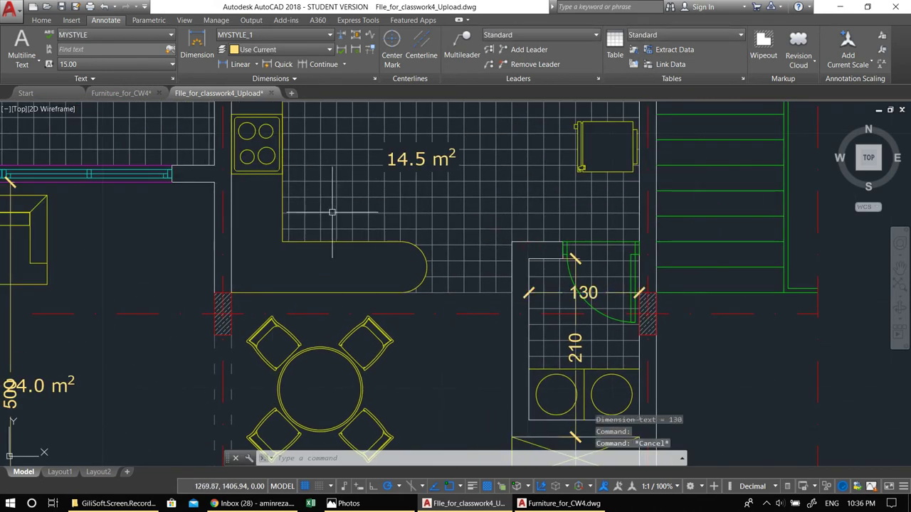
Dimension the depth of the kitchen counter vertically along the sink's edge, with the dimension line just beside the sink's drainboard.
scroll(341, 213, down, 1)
middle_drag(356, 212, 376, 306)
scroll(376, 306, up, 2)
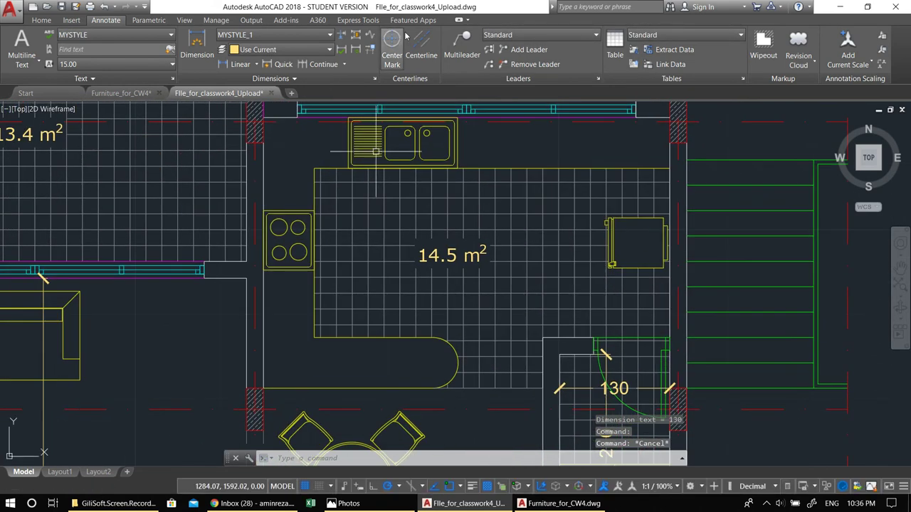
click(241, 64)
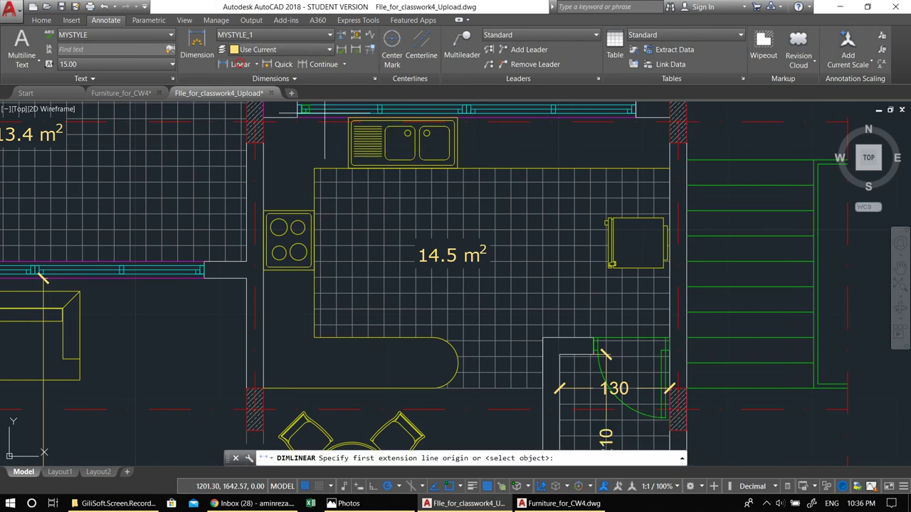
scroll(345, 118, up, 4)
click(361, 121)
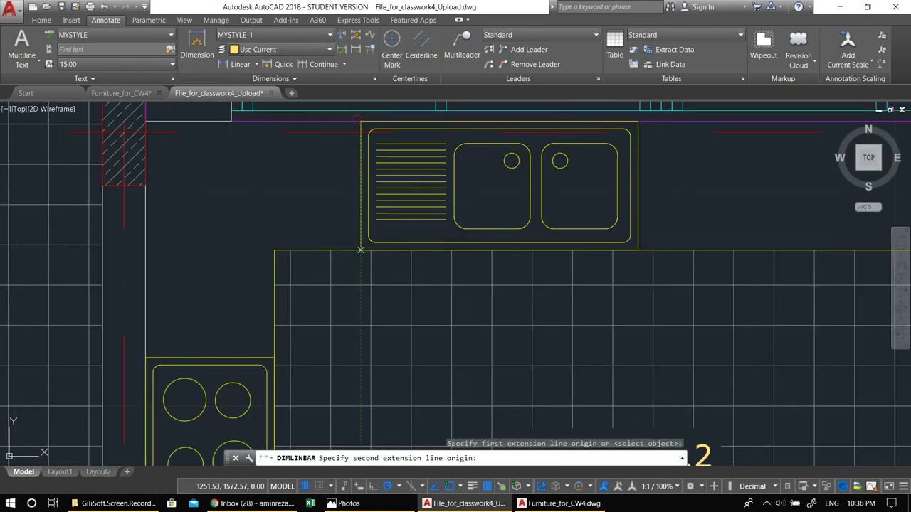
click(361, 250)
click(337, 250)
Continue the counter depth dimension across the kitchen floor and the rounded bar counter to its outer edge.
click(340, 228)
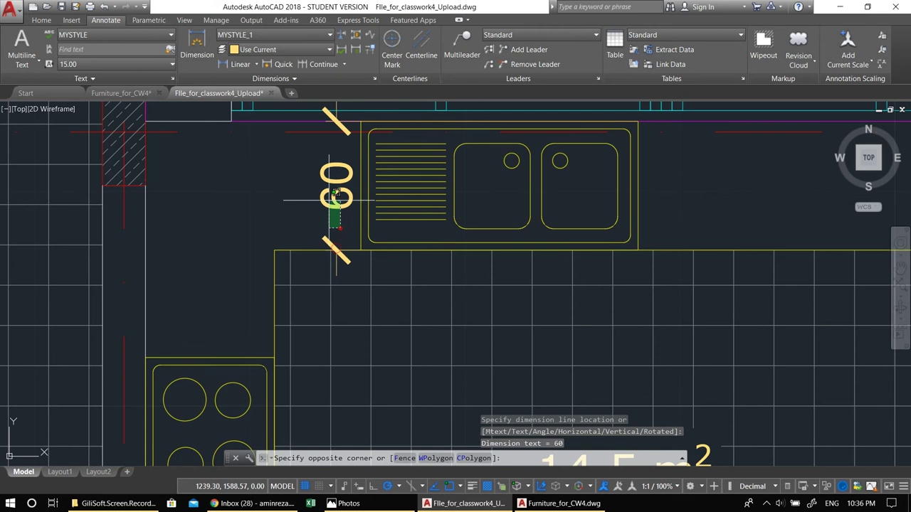
click(316, 185)
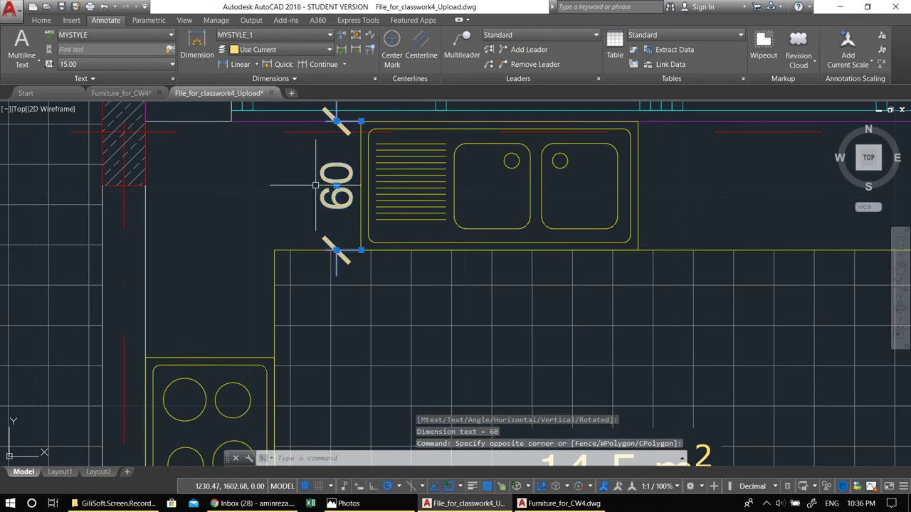
click(320, 64)
scroll(341, 214, down, 5)
scroll(342, 320, up, 2)
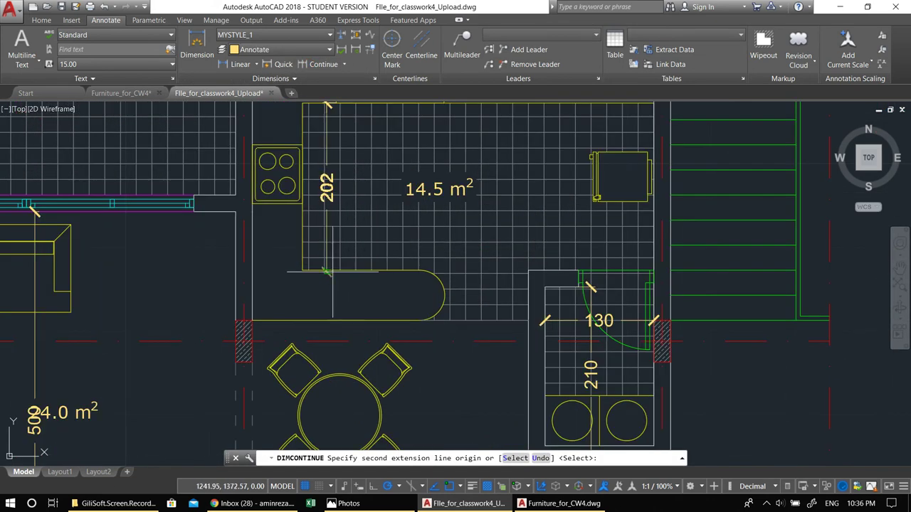
click(327, 270)
click(327, 320)
middle_drag(387, 288, 372, 298)
key(Return)
mouse_move(383, 200)
middle_down()
mouse_move(358, 179)
mouse_move(360, 264)
middle_up()
key(Escape)
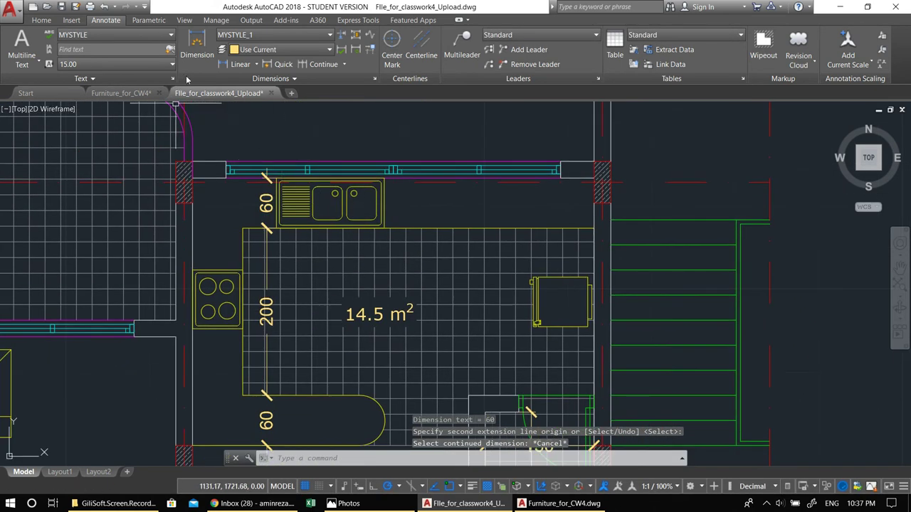
Dimension horizontally from the sink's edge to the inner face of the kitchen wall on the stair side.
click(238, 64)
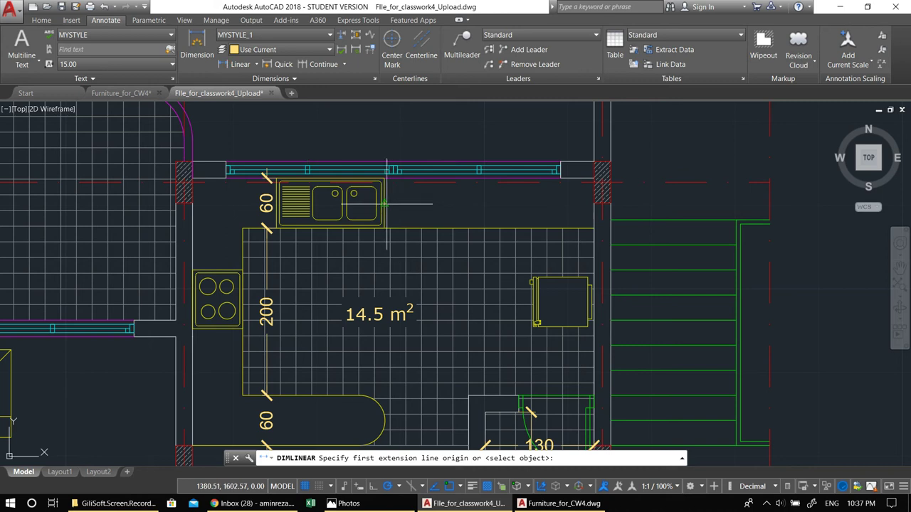
click(383, 203)
click(593, 202)
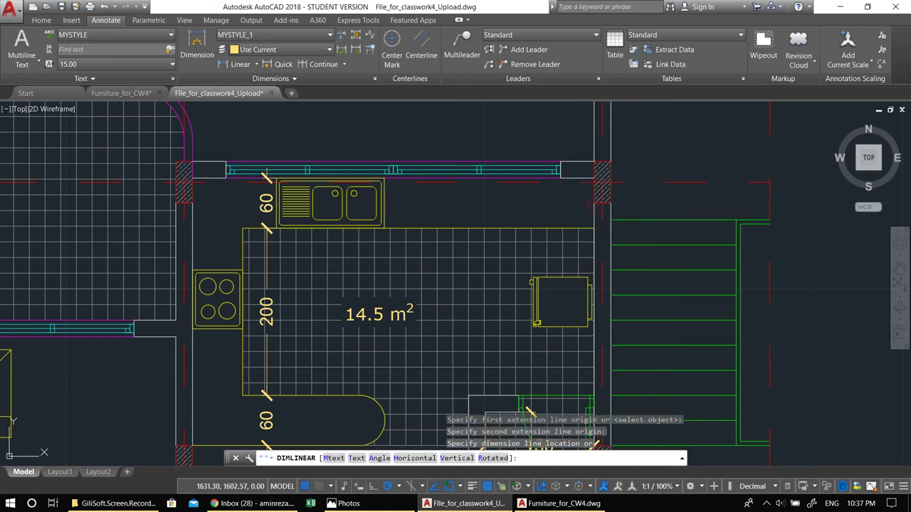
click(594, 203)
Move the kitchen sink 1 unit horizontally toward the wall on the stair side.
middle_drag(387, 211, 467, 214)
middle_drag(461, 275, 380, 164)
middle_drag(533, 365, 516, 345)
middle_drag(450, 217, 496, 393)
scroll(398, 227, up, 1)
scroll(399, 226, up, 2)
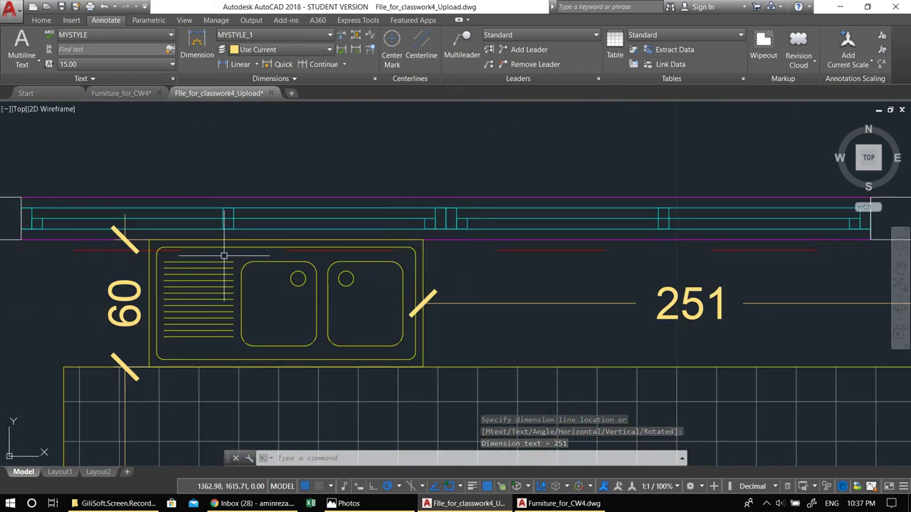
click(142, 171)
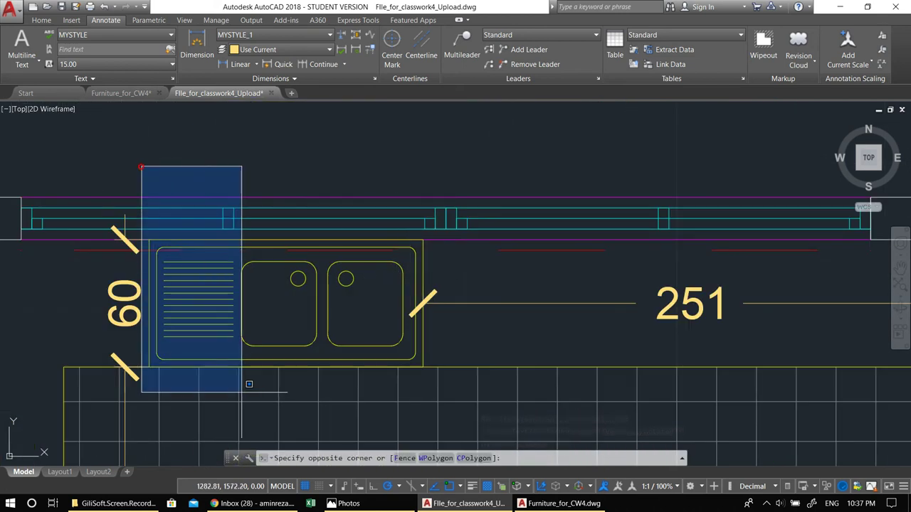
click(443, 406)
text(m)
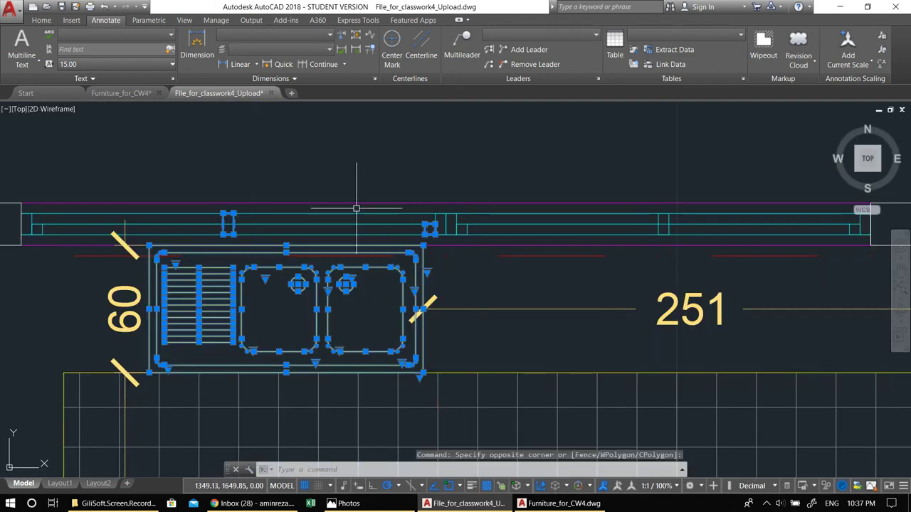
key(Return)
click(340, 171)
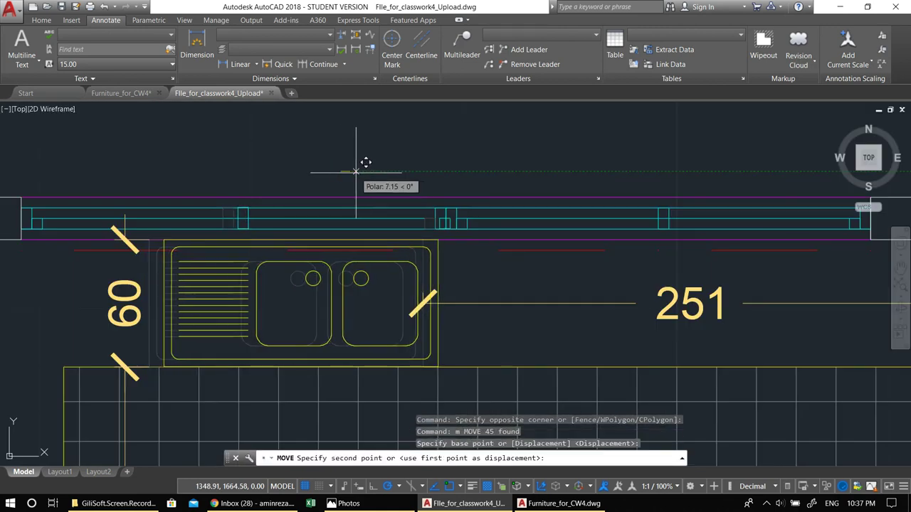
text(1)
key(Return)
scroll(406, 164, down, 6)
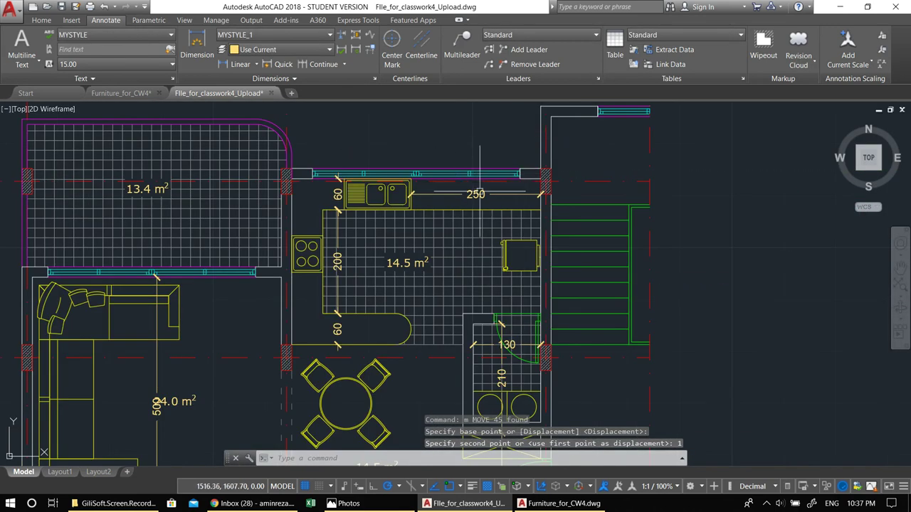
middle_drag(344, 290, 377, 220)
middle_drag(385, 278, 355, 286)
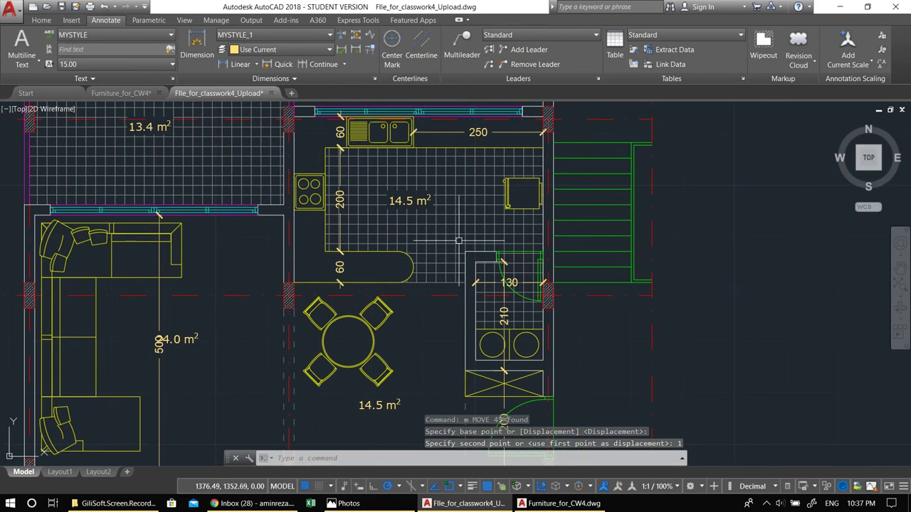
Dimension the kitchen floor horizontally from the stair-side wall to the counter edge by the stove, just below the sink counter.
click(241, 64)
scroll(562, 155, up, 2)
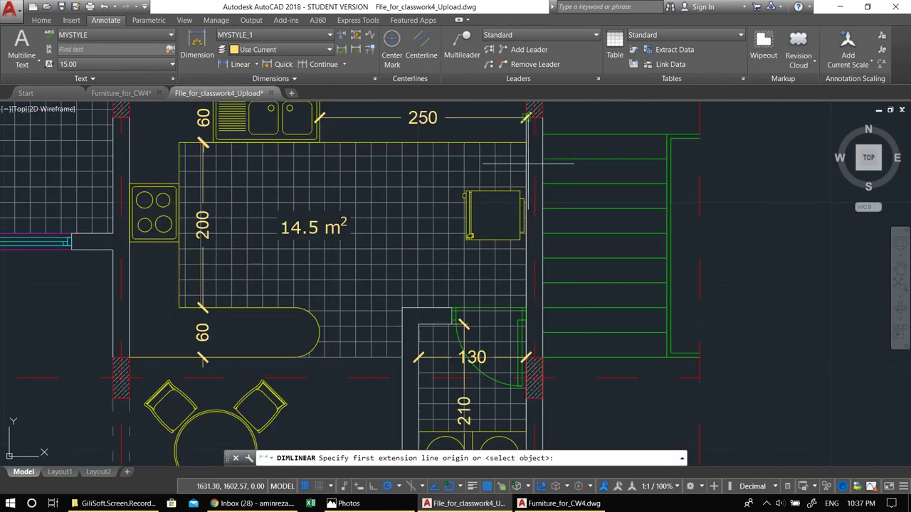
click(528, 168)
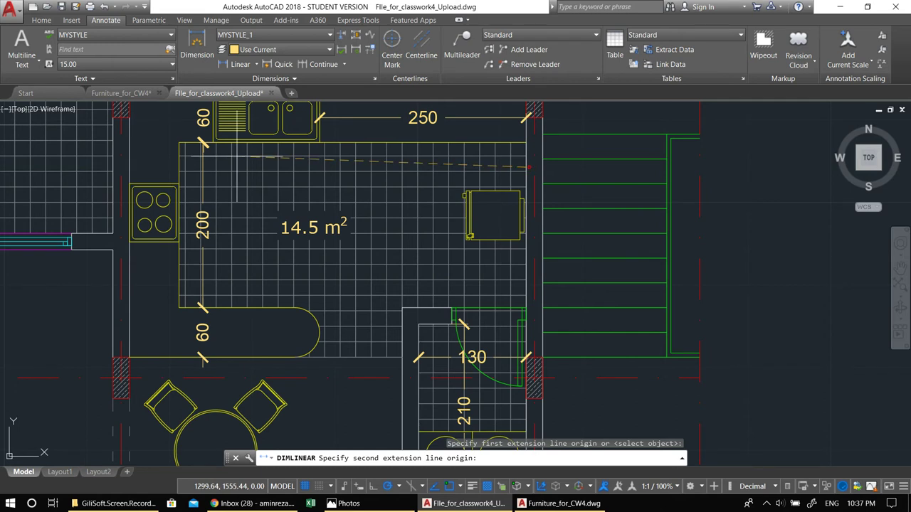
click(178, 168)
click(178, 168)
scroll(399, 266, down, 2)
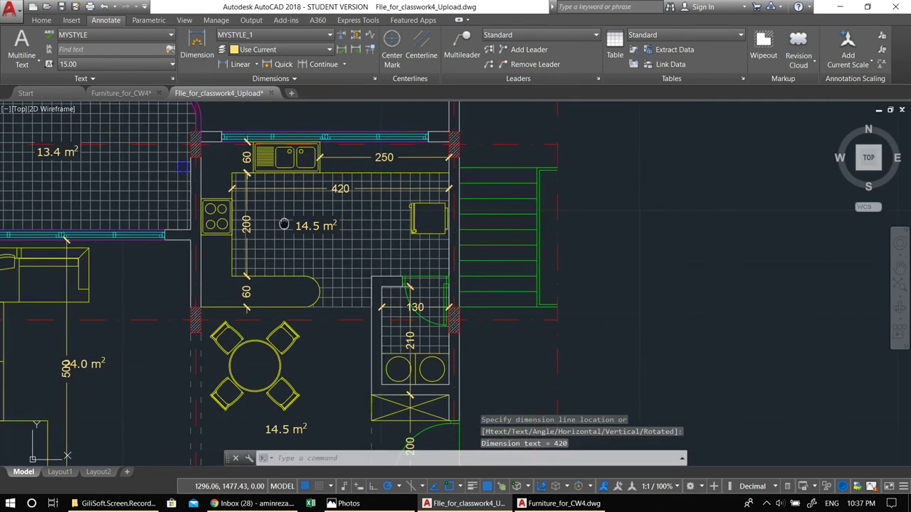
Dimension vertically from the hatched column's upper corner to the door opening of the 17.5 m² bedroom, with the line inside the hallway.
mouse_move(405, 347)
middle_down()
mouse_move(445, 333)
mouse_move(405, 222)
mouse_move(543, 243)
middle_up()
scroll(423, 175, up, 3)
scroll(410, 188, down, 2)
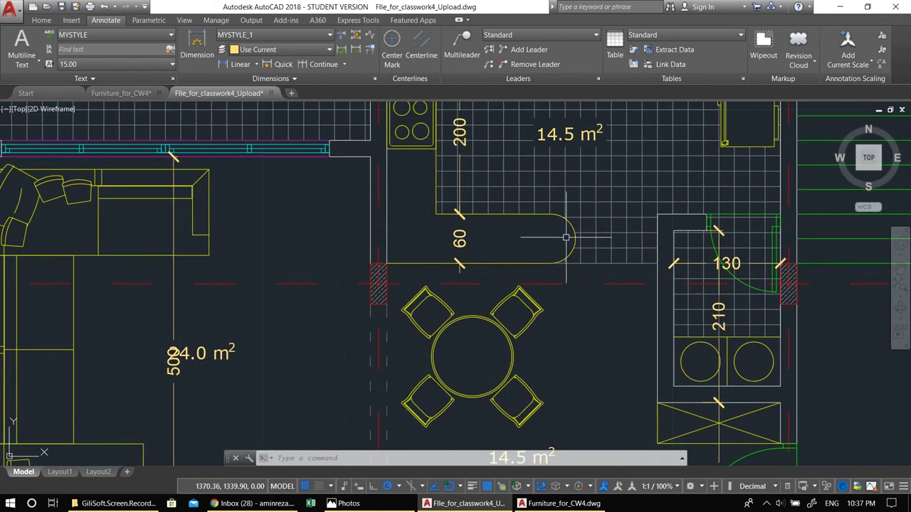
scroll(547, 275, down, 5)
middle_drag(457, 289, 456, 152)
mouse_move(579, 338)
middle_down()
mouse_move(557, 320)
mouse_move(450, 280)
middle_up()
click(236, 64)
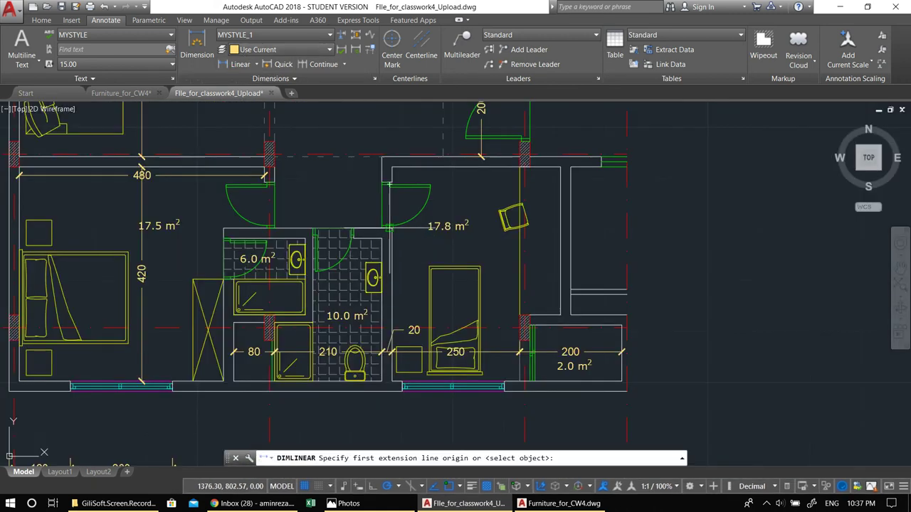
scroll(403, 221, up, 2)
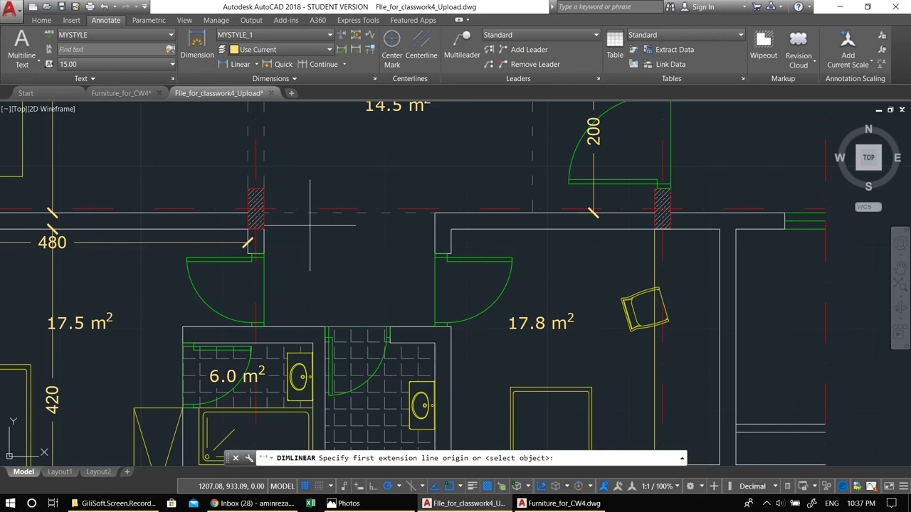
click(263, 189)
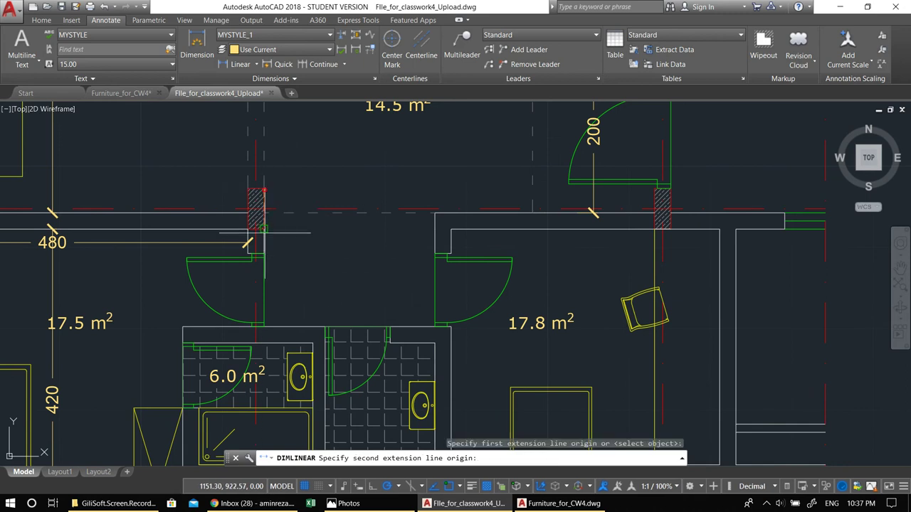
scroll(265, 241, up, 2)
click(260, 262)
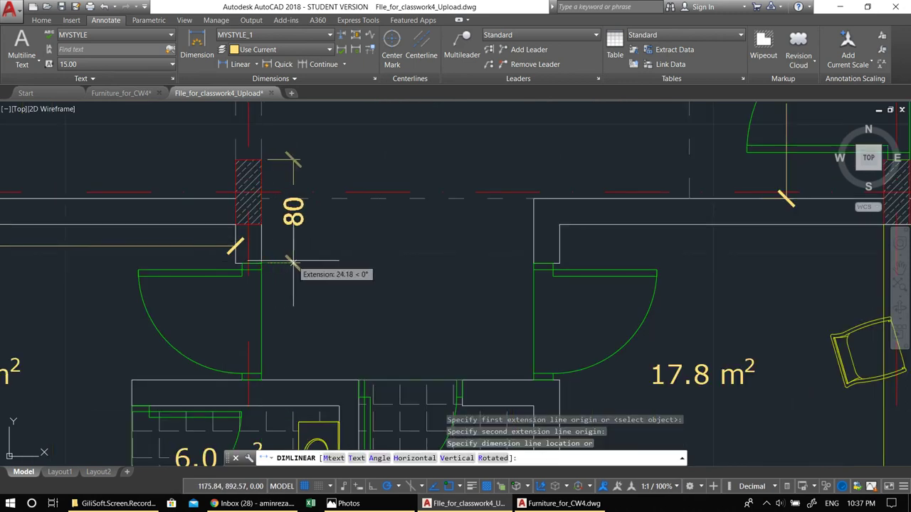
click(293, 263)
Continue that dimension across the 17.5 m² bedroom's door opening to the bathroom wall line.
click(306, 66)
mouse_move(307, 367)
middle_down()
mouse_move(306, 322)
mouse_move(304, 358)
middle_up()
click(294, 334)
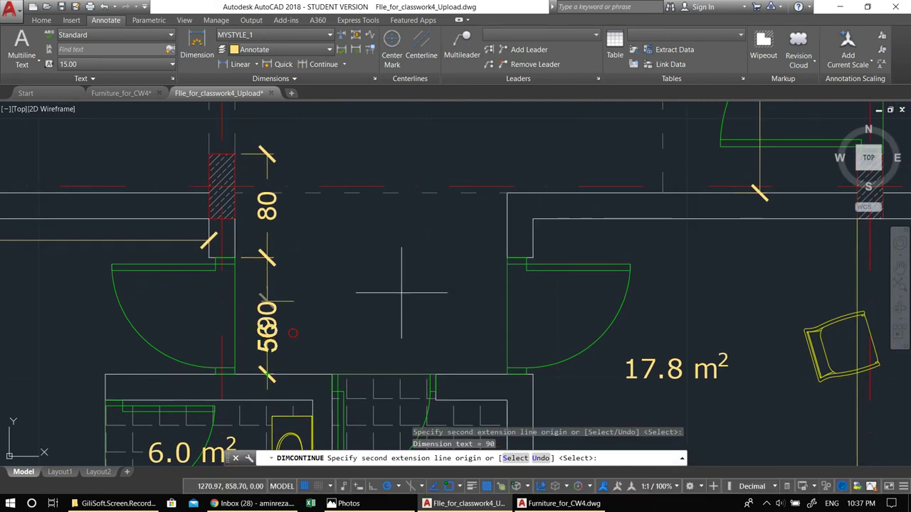
key(Return)
Dimension vertically from the hallway wall corner to the door opening of the 17.8 m² bedroom, with the line inside the hallway.
click(233, 65)
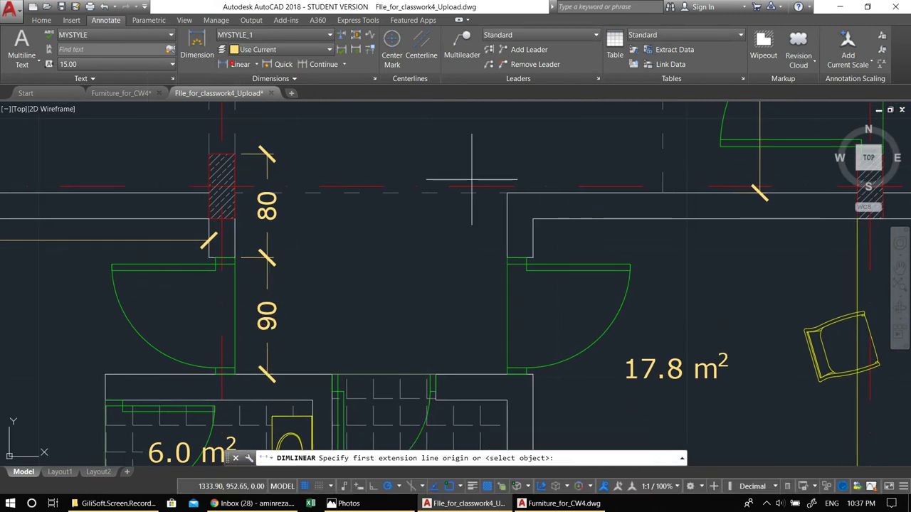
click(506, 194)
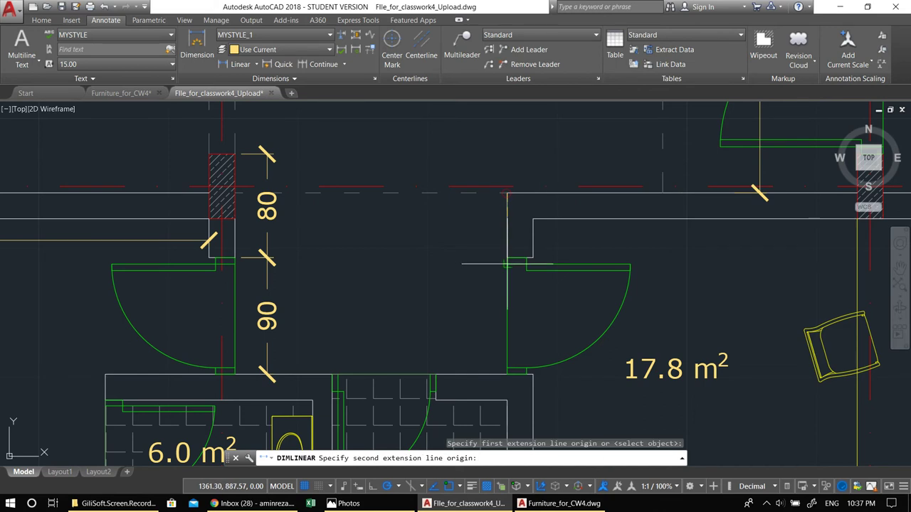
click(507, 257)
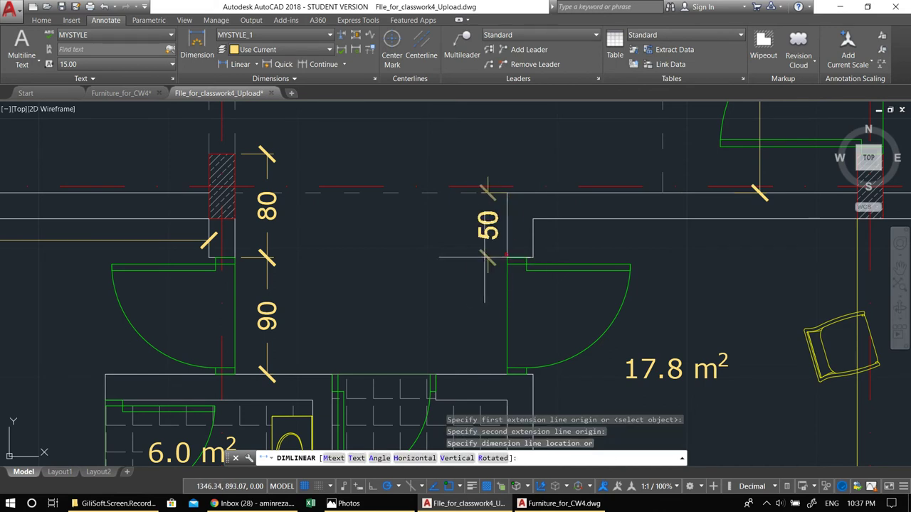
click(448, 261)
click(448, 233)
Continue the dimension across the 17.8 m² bedroom's door opening to the bathroom wall line.
click(322, 64)
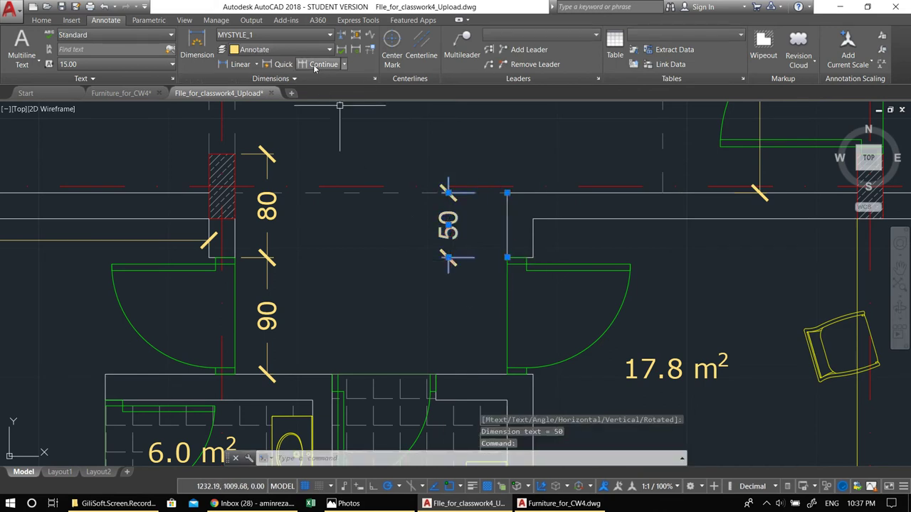
click(448, 375)
scroll(424, 235, down, 3)
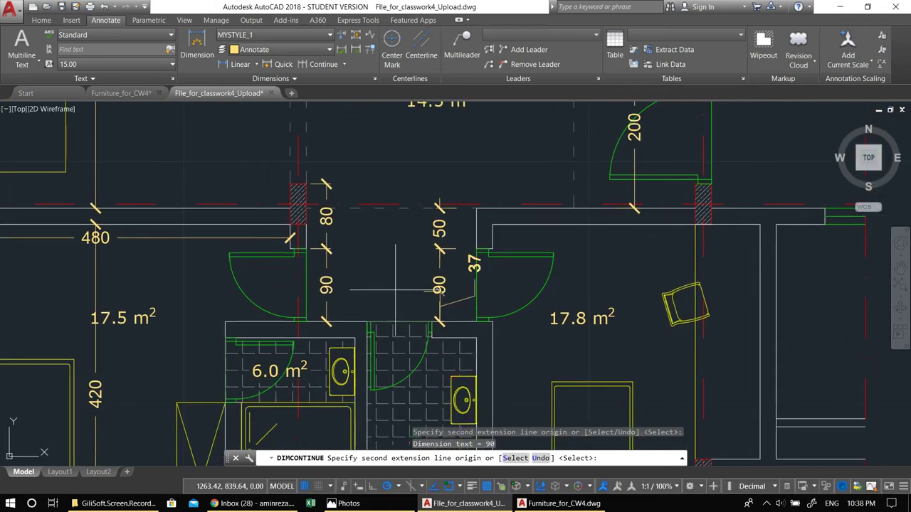
key(Return)
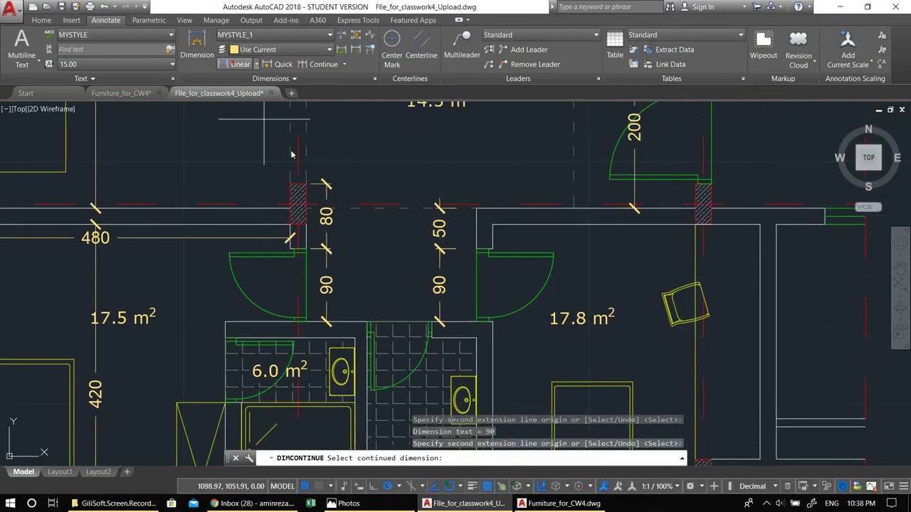
Dimension horizontally from the 17.8 m² bedroom's wall face to the near edge of the bathroom door opening, just above the bathroom wall.
click(235, 64)
scroll(457, 299, up, 4)
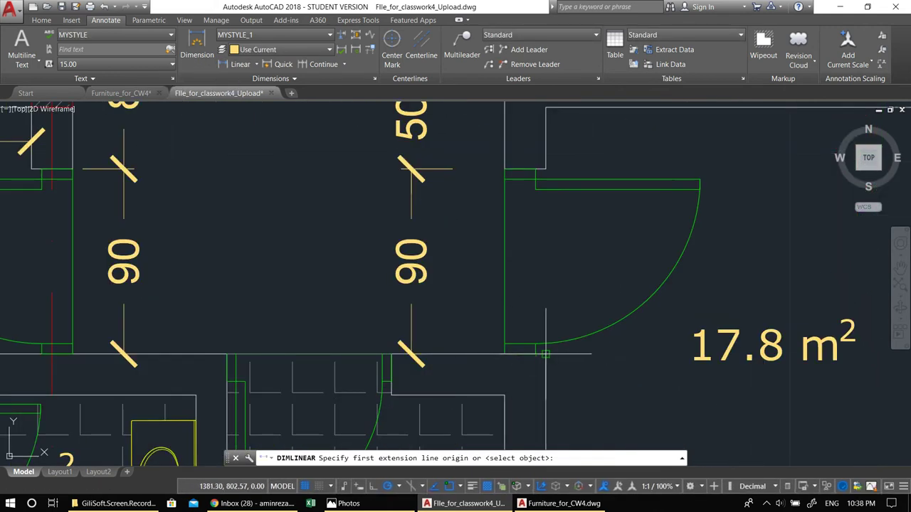
click(546, 354)
click(393, 354)
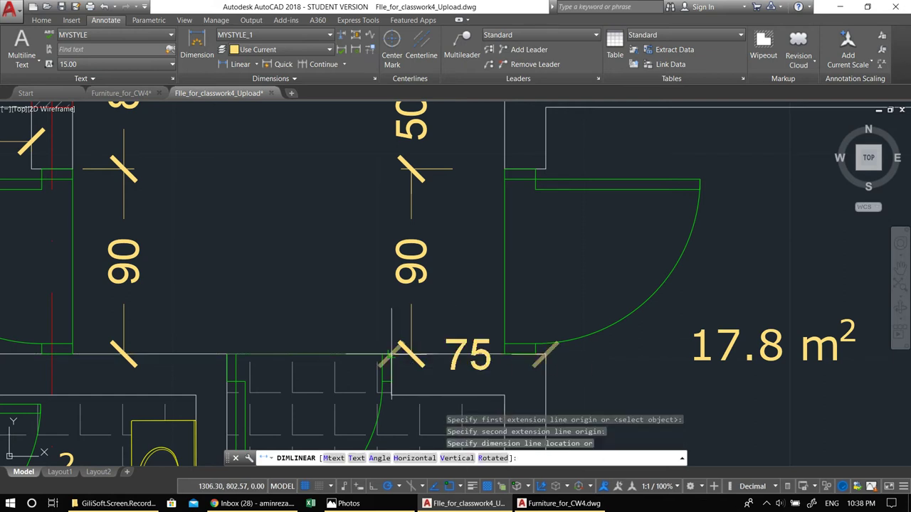
click(388, 309)
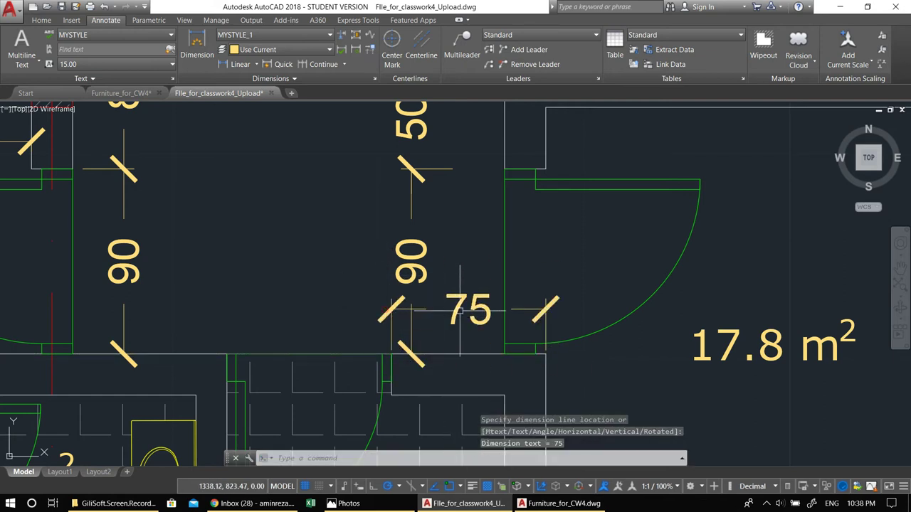
Continue the horizontal chain across the bathroom door opening and on to the hallway face at the 17.5 m² bedroom's door.
middle_drag(417, 291, 551, 288)
click(322, 66)
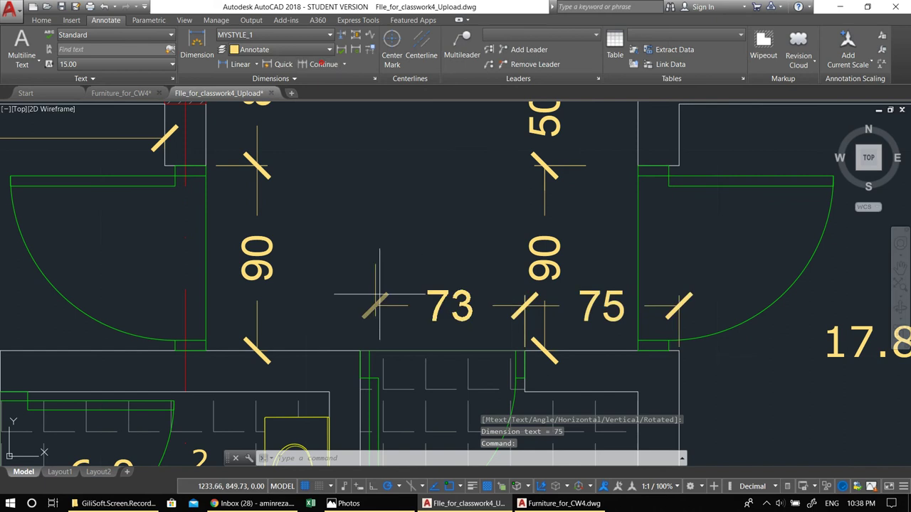
click(359, 351)
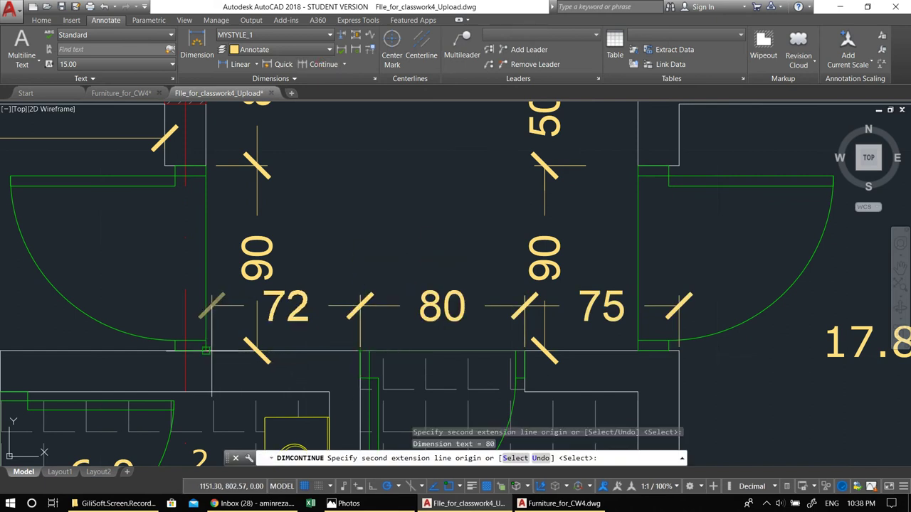
click(205, 350)
scroll(277, 335, down, 5)
middle_drag(278, 335, 280, 273)
key(Return)
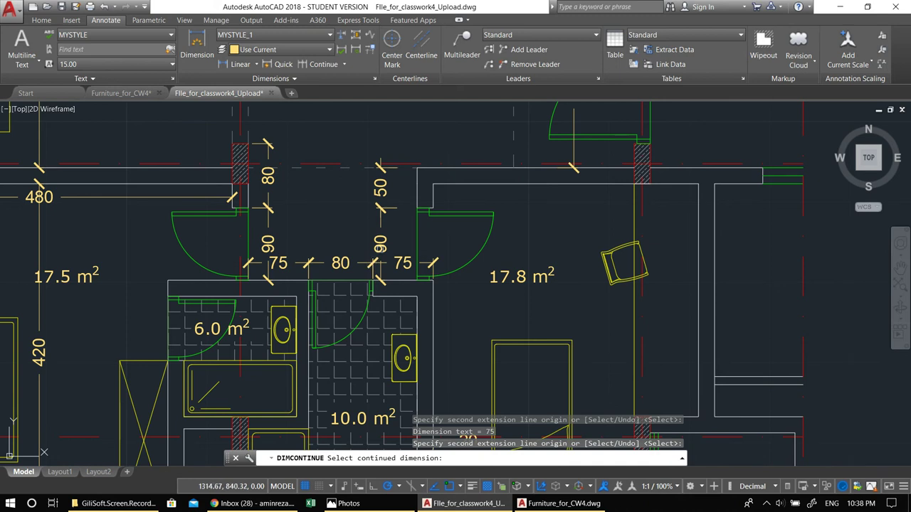
key(Escape)
Dimension the hallway entrance's width from the wall corner to the hatched column, with the line placed above it in the dining area.
scroll(328, 286, down, 4)
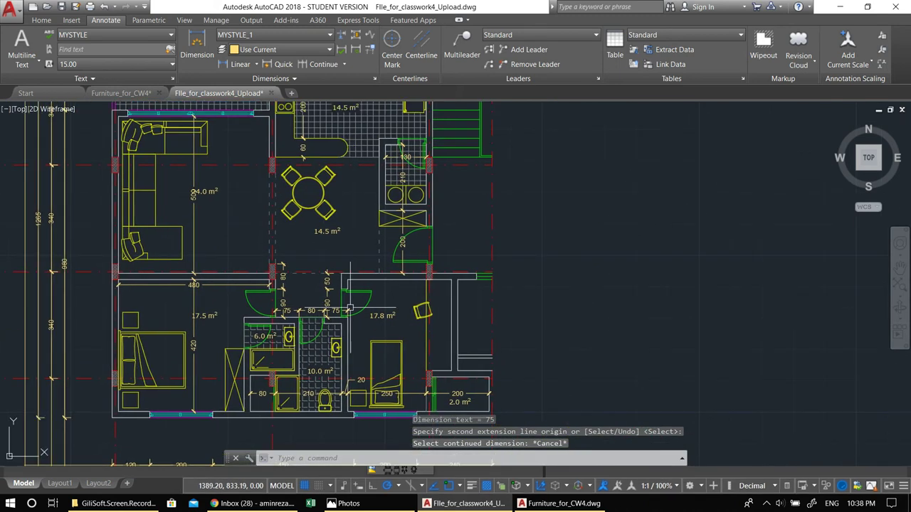
scroll(308, 273, up, 2)
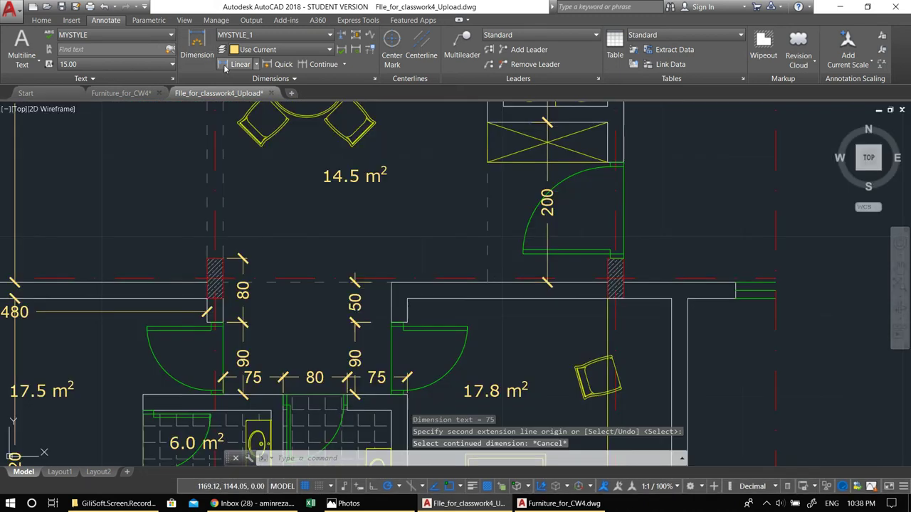
click(231, 64)
click(390, 282)
scroll(249, 283, up, 3)
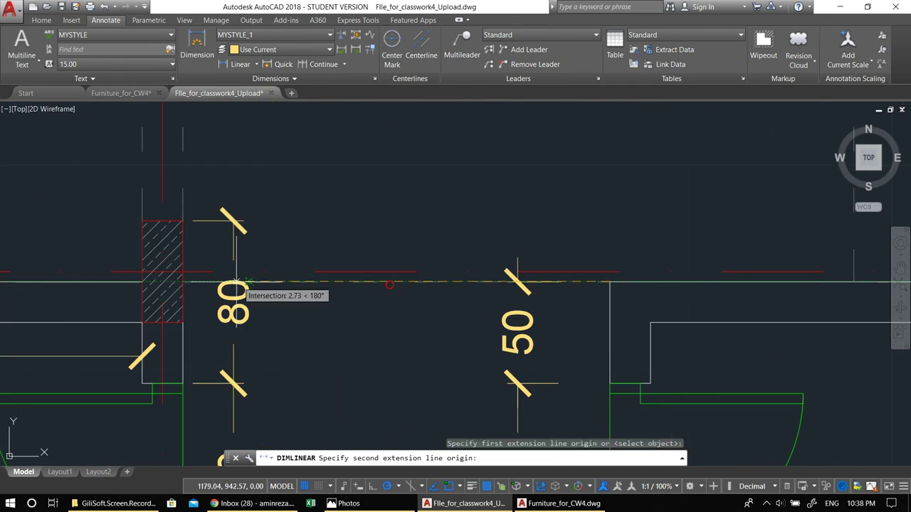
click(183, 282)
scroll(271, 420, down, 2)
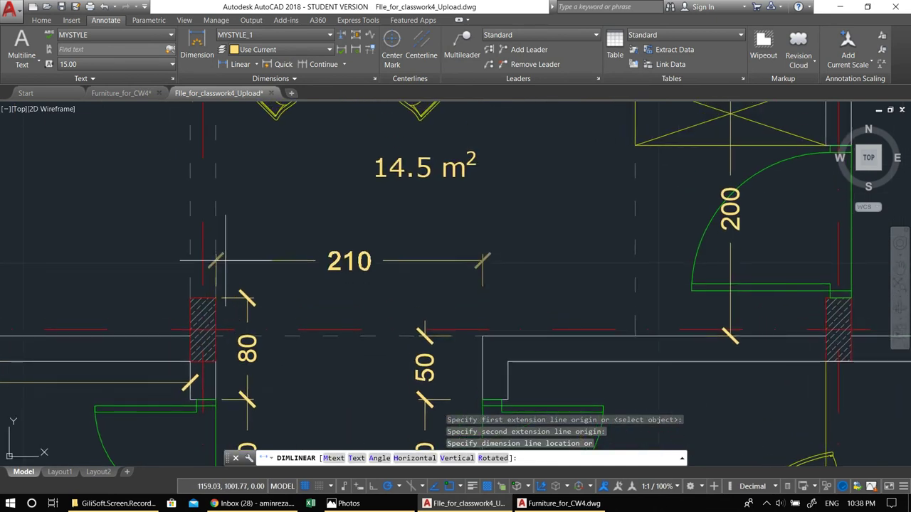
click(225, 265)
scroll(377, 312, down, 3)
key(Escape)
middle_drag(410, 296, 372, 315)
key(Escape)
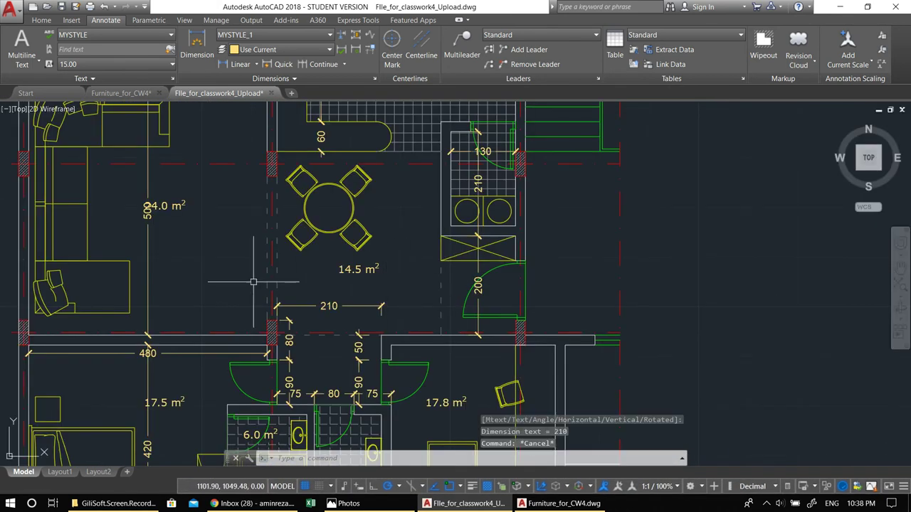
Dimension the 17.8 m² bedroom's full width between its inner wall faces, with the line just below the upper wall.
middle_drag(251, 282, 333, 298)
middle_drag(473, 328, 301, 131)
click(239, 65)
scroll(313, 171, up, 4)
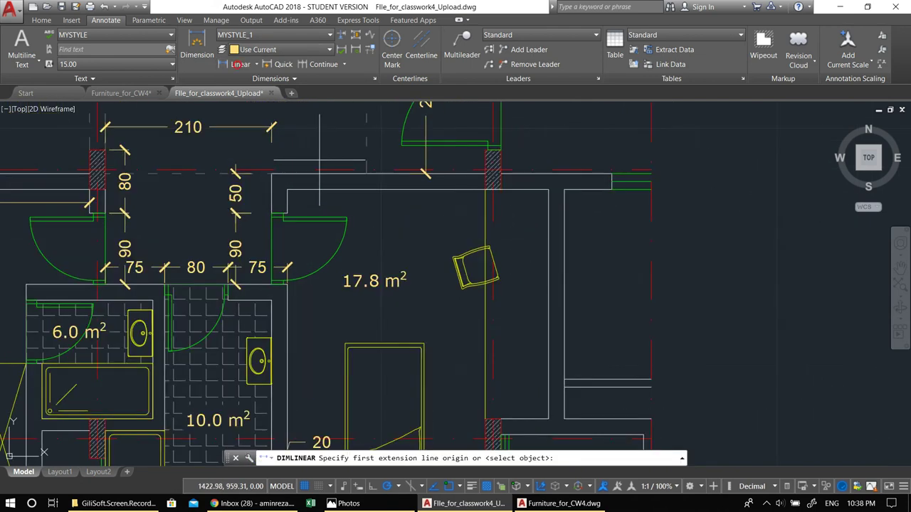
click(267, 226)
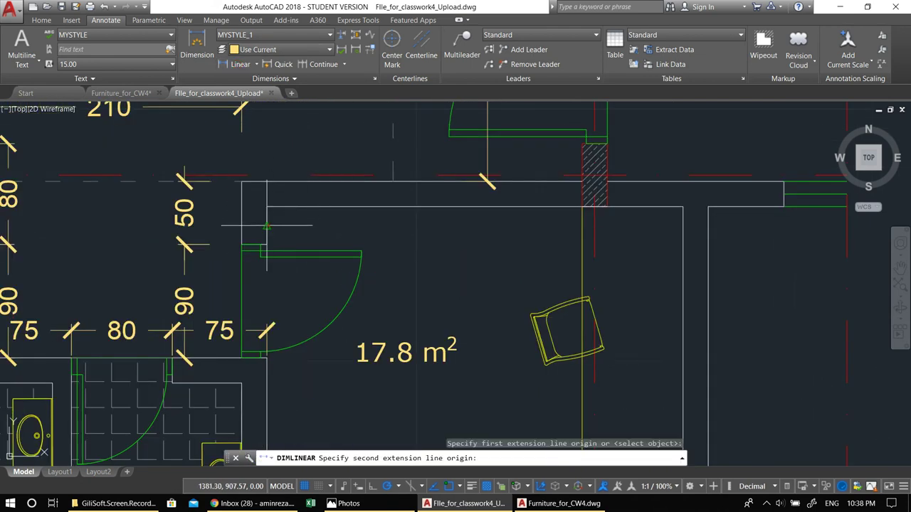
click(683, 226)
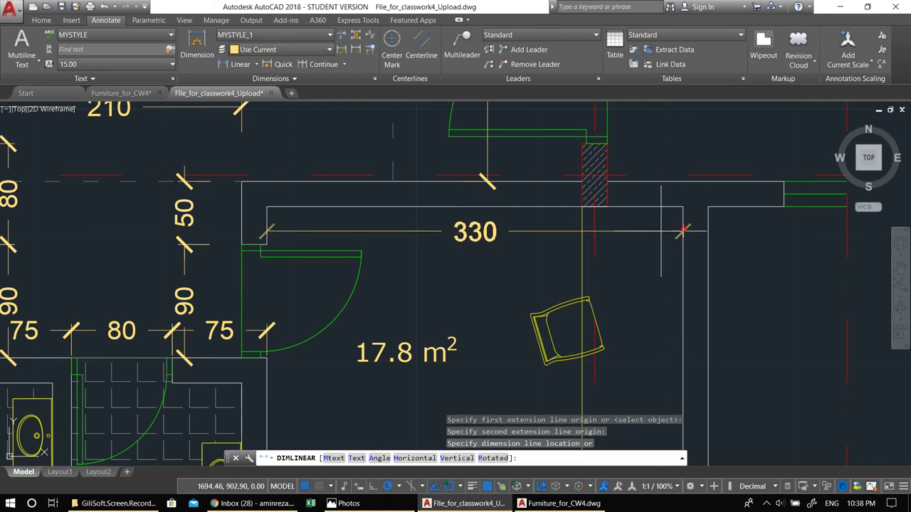
click(656, 229)
Dimension vertically between the upper and lower inner wall faces of the 17.8 m² bedroom's recess beyond the chair.
scroll(634, 237, down, 4)
middle_drag(619, 332, 435, 315)
scroll(441, 258, up, 2)
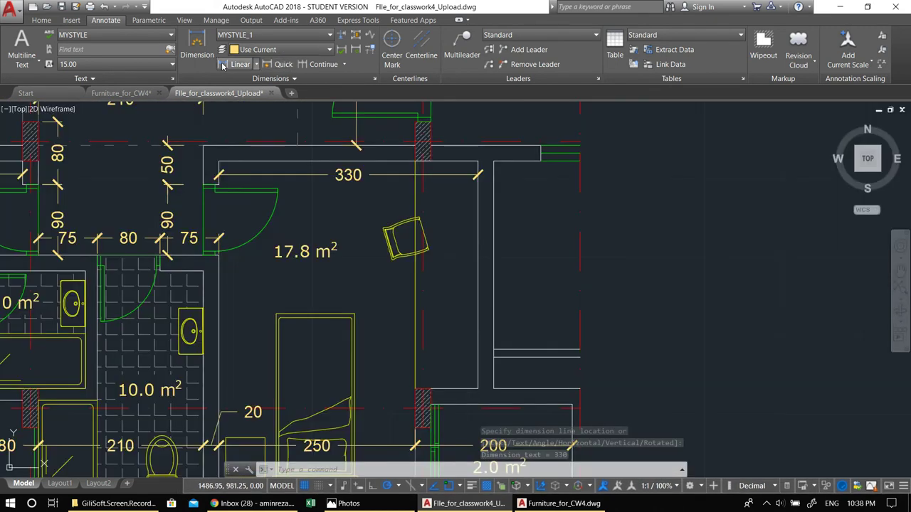
click(223, 65)
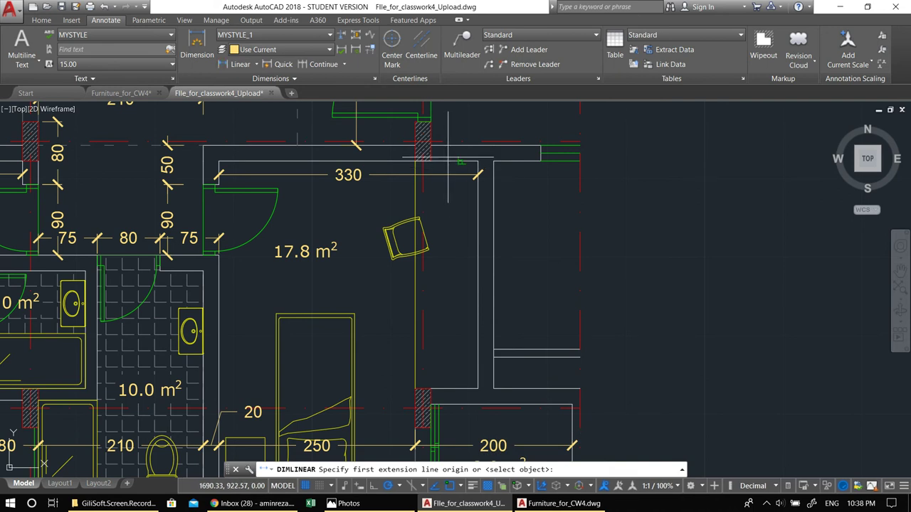
click(461, 162)
click(461, 388)
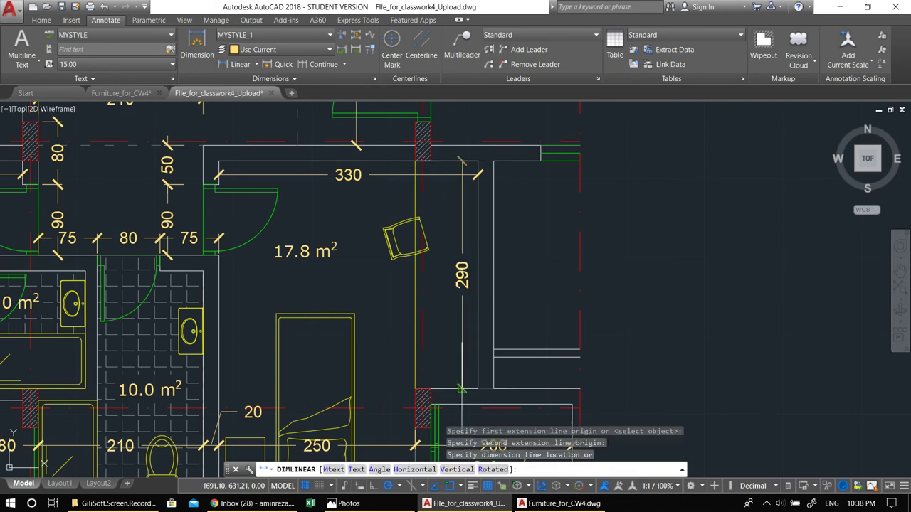
click(444, 326)
Examine the interior dimensions across the terrace, kitchen, living room, hallway and bedrooms for missing ones.
scroll(442, 324, down, 2)
middle_drag(443, 324, 501, 249)
scroll(430, 279, down, 1)
middle_drag(369, 267, 417, 371)
key(Escape)
key(Escape)
middle_drag(318, 226, 321, 334)
scroll(245, 155, up, 2)
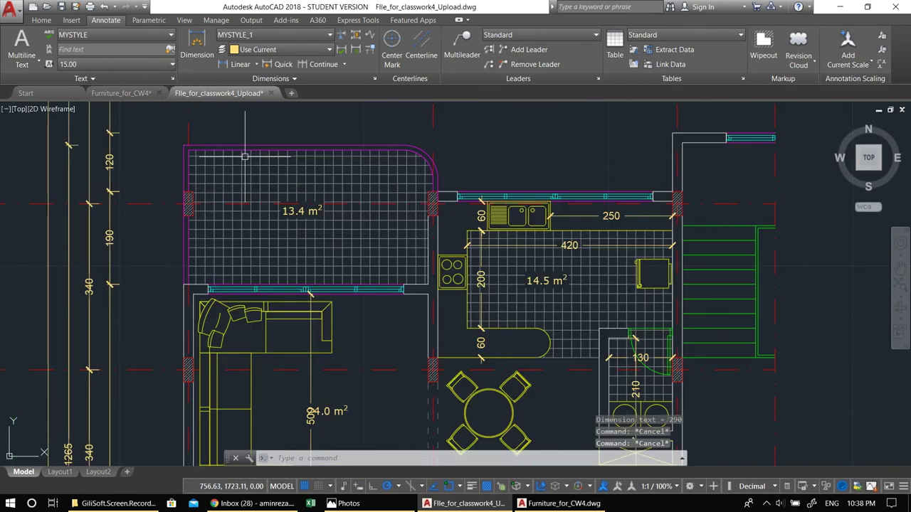
middle_drag(379, 347, 377, 316)
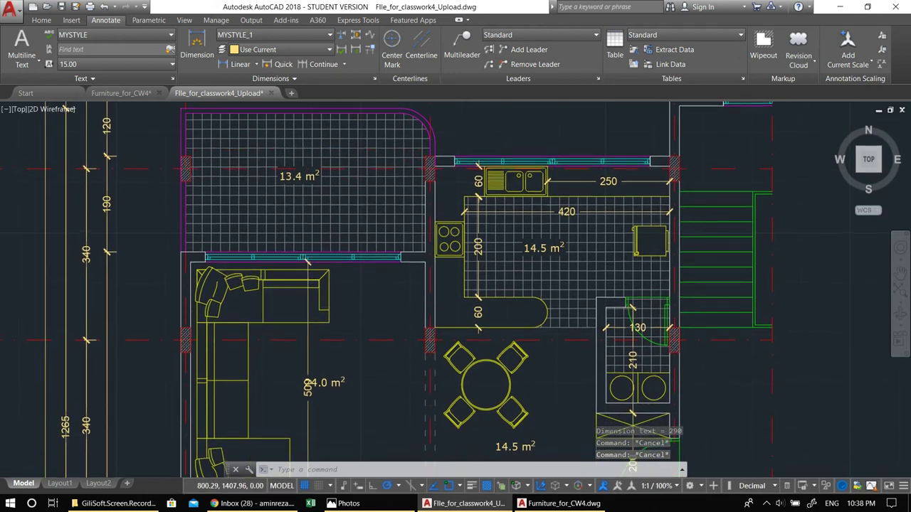
middle_drag(365, 354, 380, 210)
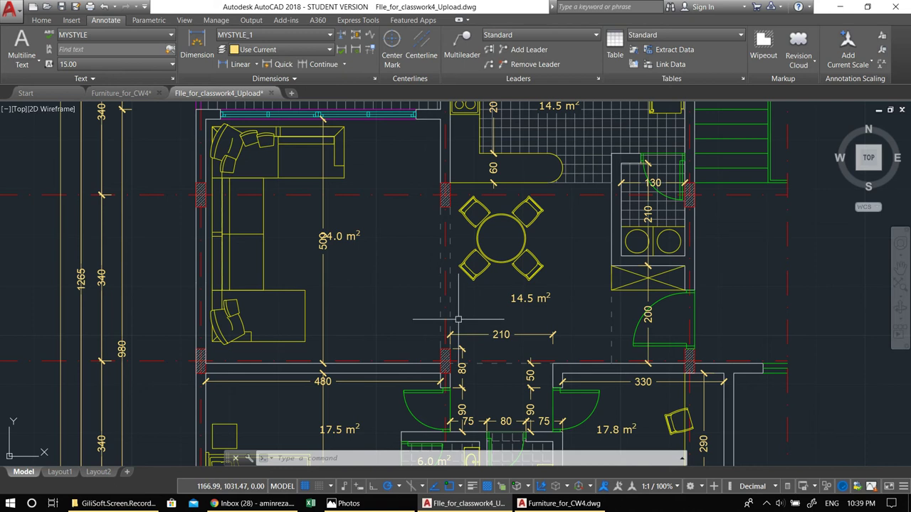
Dimension the 6.0 m² bathroom vertically from its upper inner wall face to its lower wall face, with the line beside the washbasin.
middle_drag(469, 285, 439, 277)
middle_drag(316, 371, 295, 239)
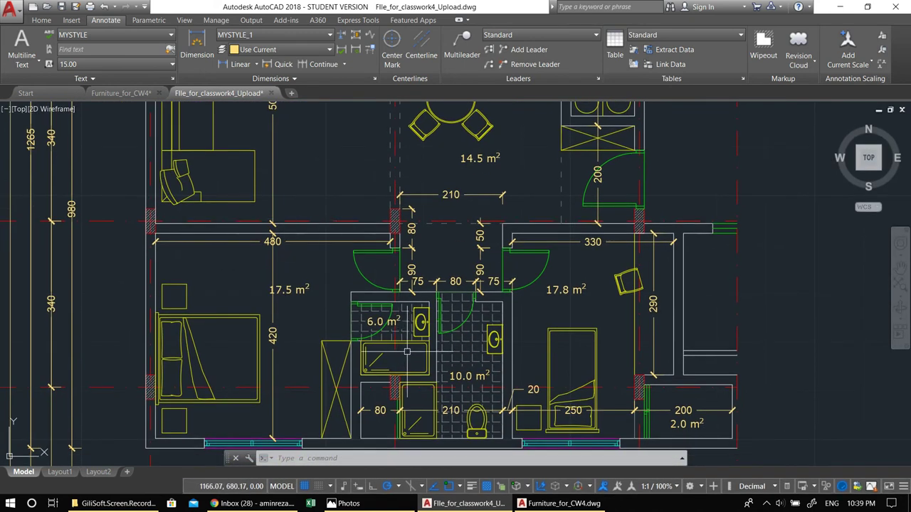
scroll(407, 352, up, 2)
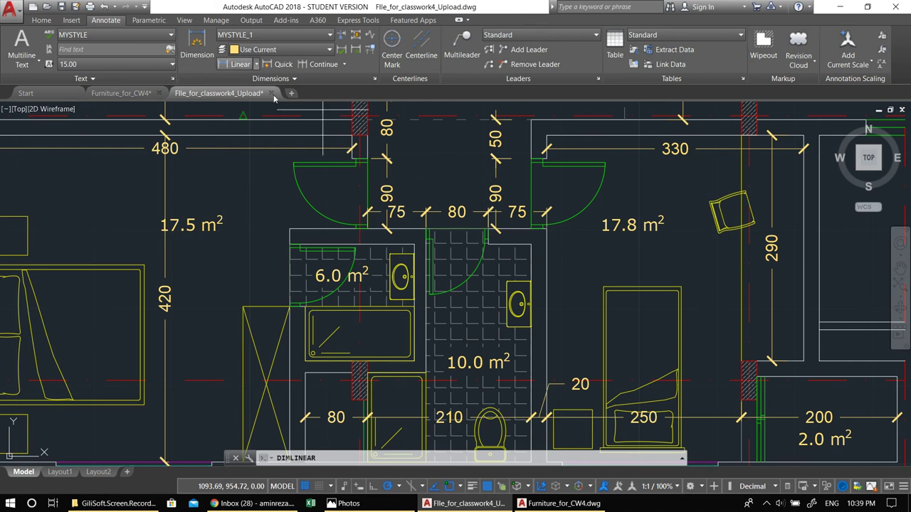
click(239, 64)
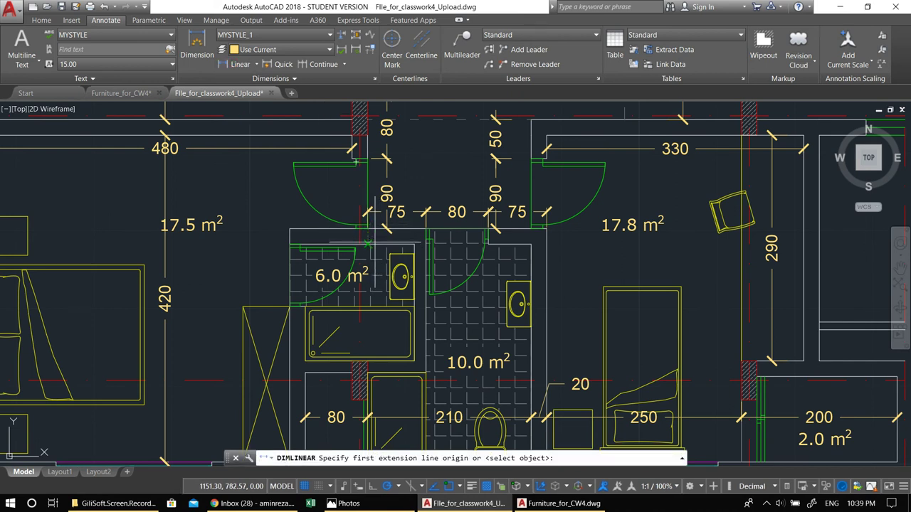
click(368, 247)
scroll(373, 281, up, 2)
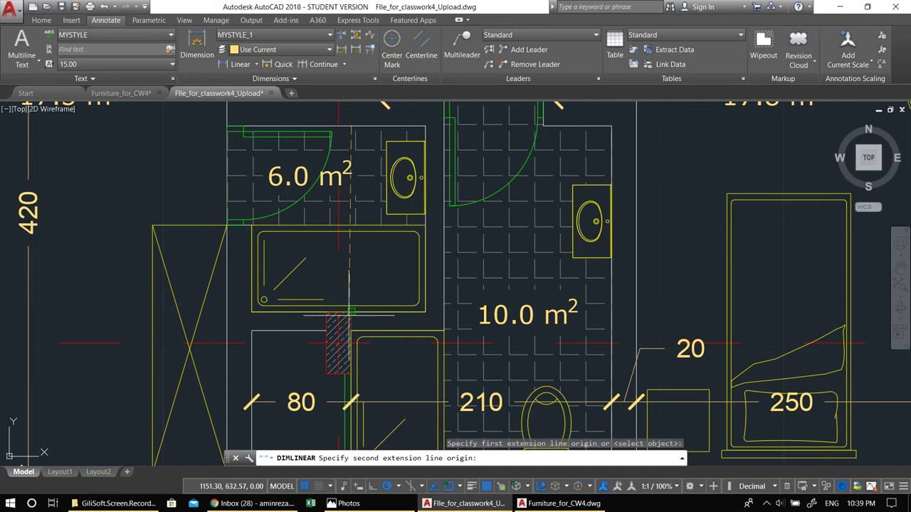
click(350, 314)
click(365, 290)
scroll(355, 224, down, 5)
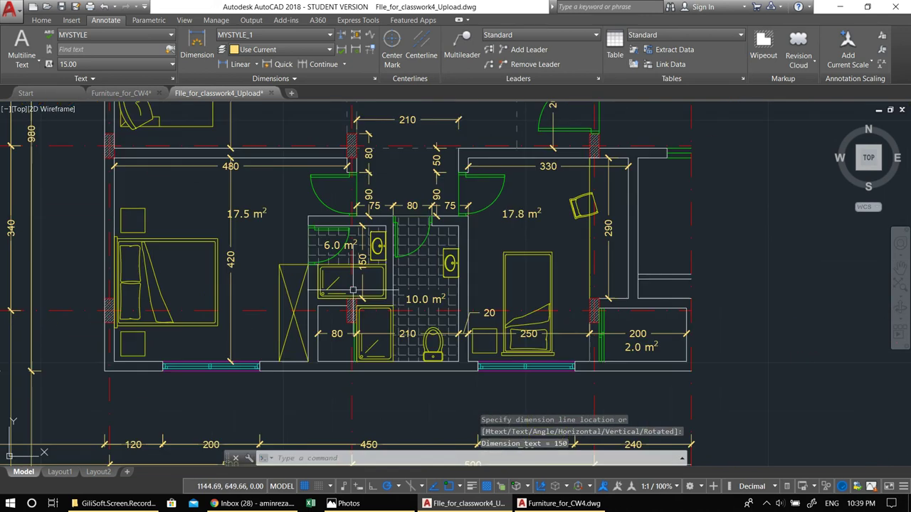
Dimension vertically between the upper and lower inner wall faces of the small closet below the 6.0 m² bathroom.
scroll(356, 224, up, 2)
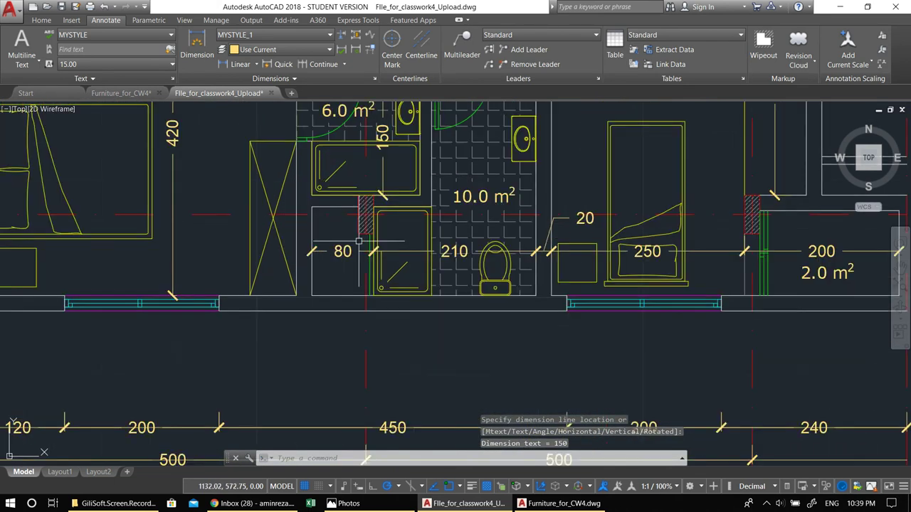
click(239, 64)
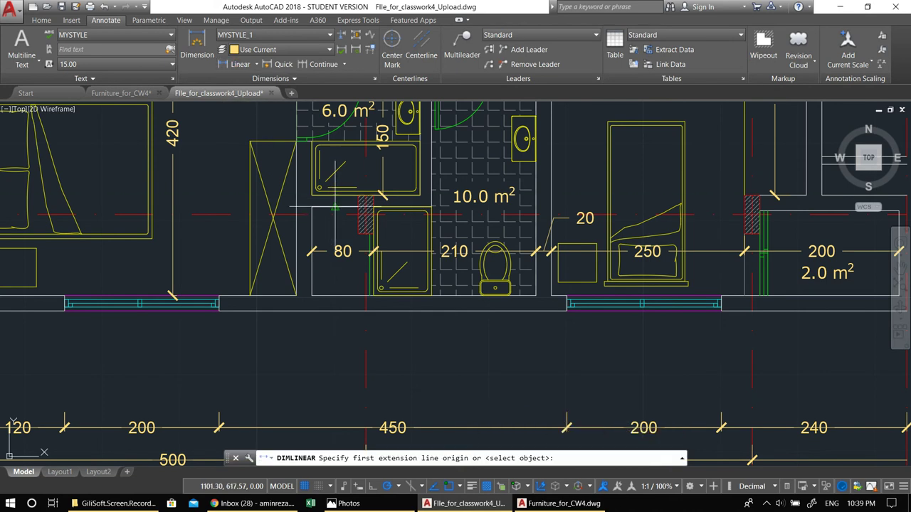
click(335, 207)
click(335, 296)
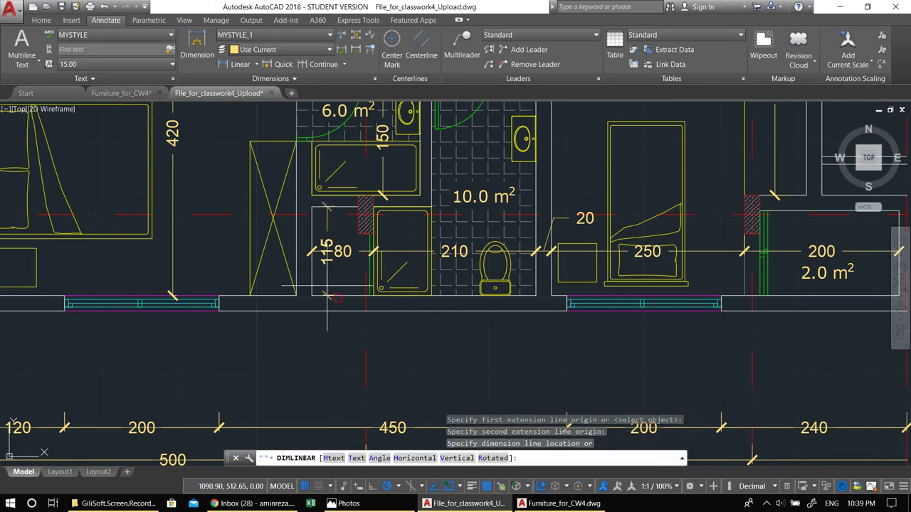
click(327, 290)
key(Escape)
scroll(327, 291, down, 4)
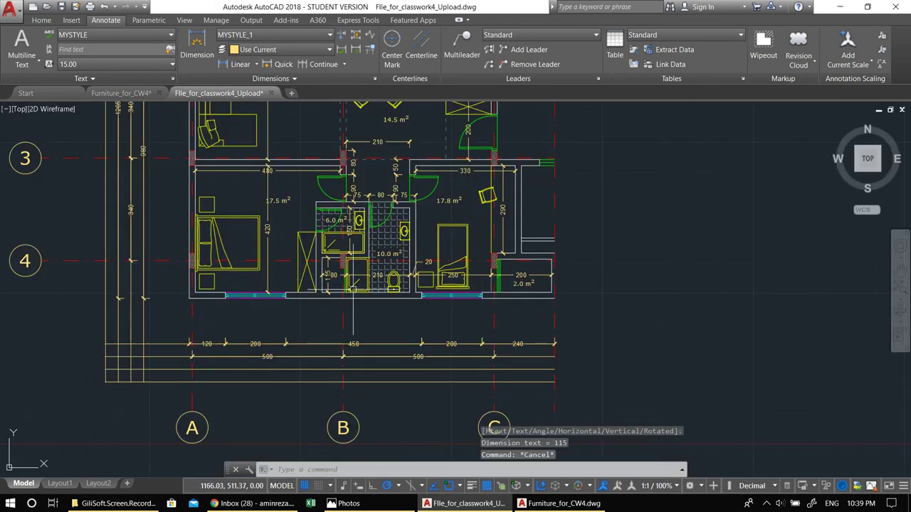
Examine the floor plan from the bedrooms up to the kitchen and staircase for missing details.
mouse_move(434, 265)
middle_down()
mouse_move(428, 318)
mouse_move(456, 288)
mouse_move(482, 337)
mouse_move(505, 321)
middle_up()
mouse_move(441, 238)
middle_down()
mouse_move(426, 290)
mouse_move(361, 307)
middle_up()
scroll(435, 278, down, 2)
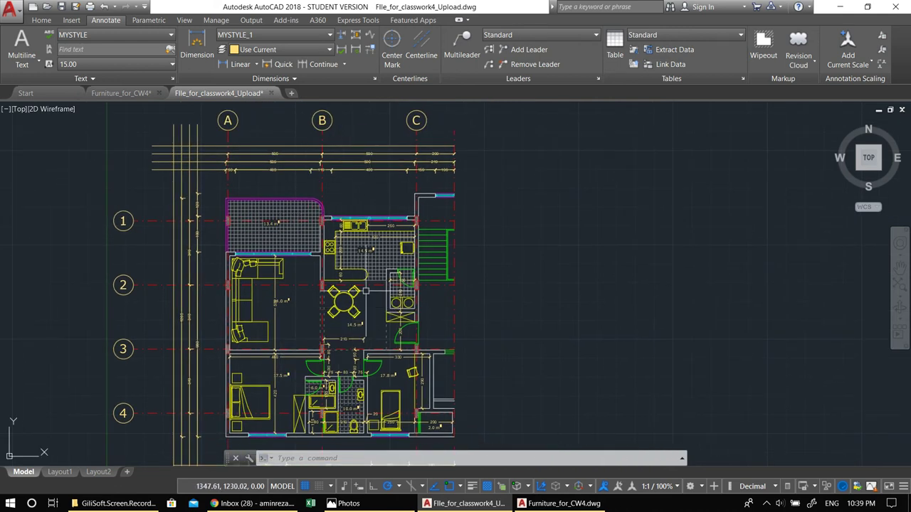
middle_drag(458, 287, 413, 320)
scroll(413, 320, up, 4)
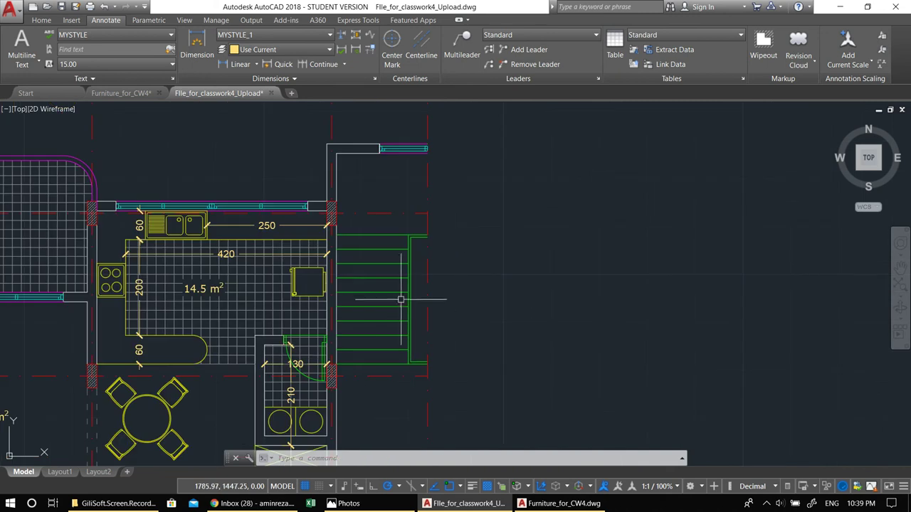
middle_drag(390, 298, 388, 279)
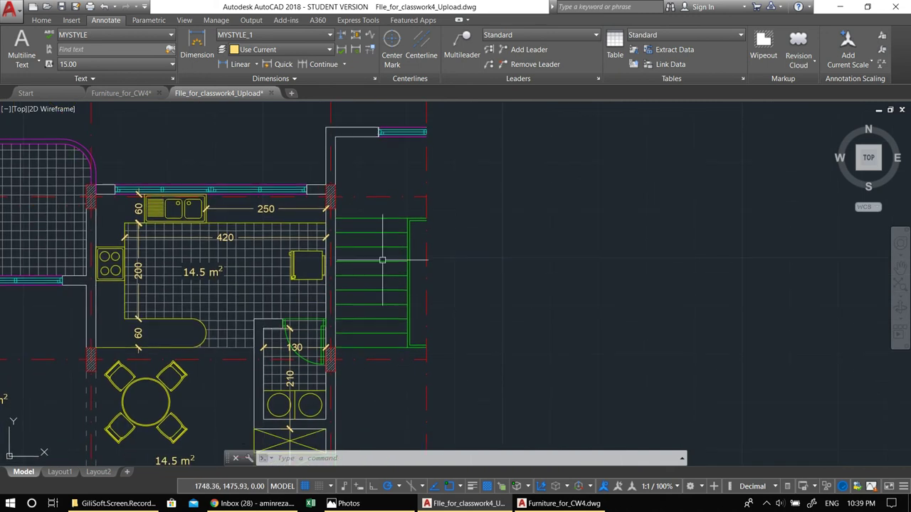
scroll(381, 233, up, 2)
scroll(388, 239, up, 2)
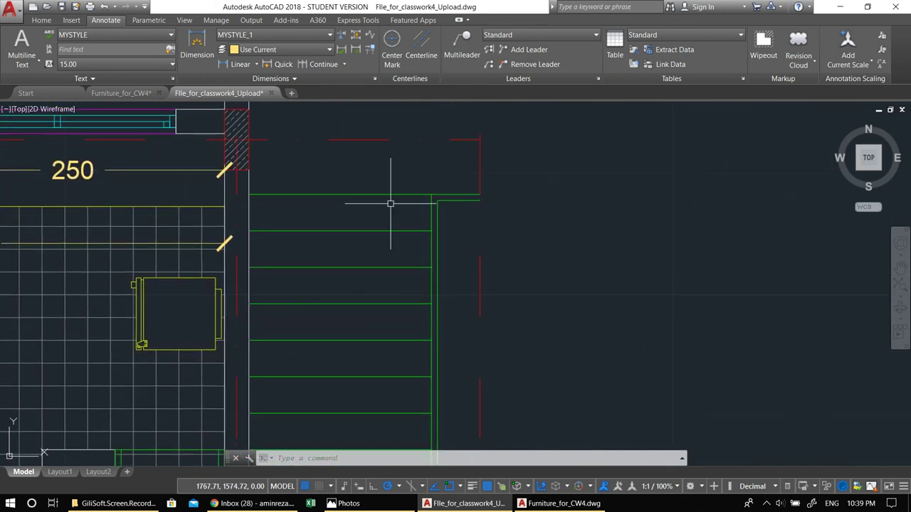
middle_drag(390, 204, 417, 167)
text(o)
key(Return)
scroll(417, 167, down, 2)
scroll(425, 189, down, 2)
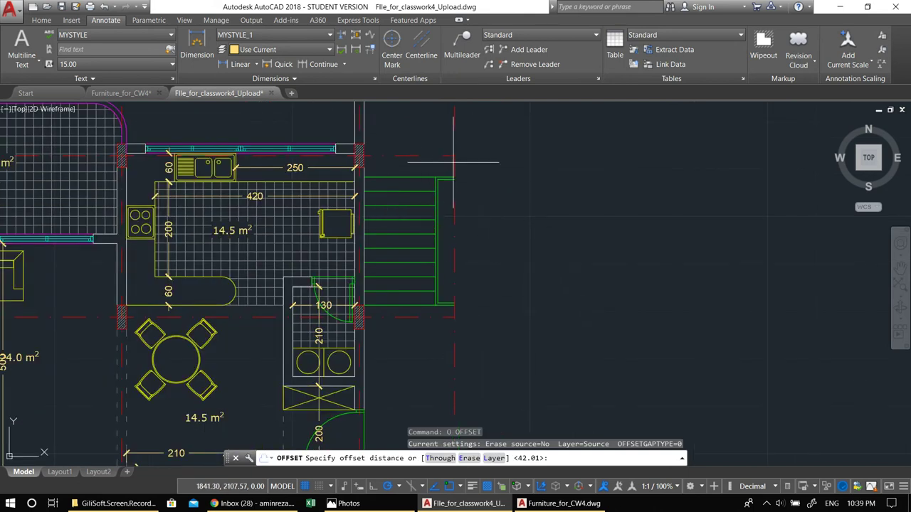
scroll(409, 187, up, 4)
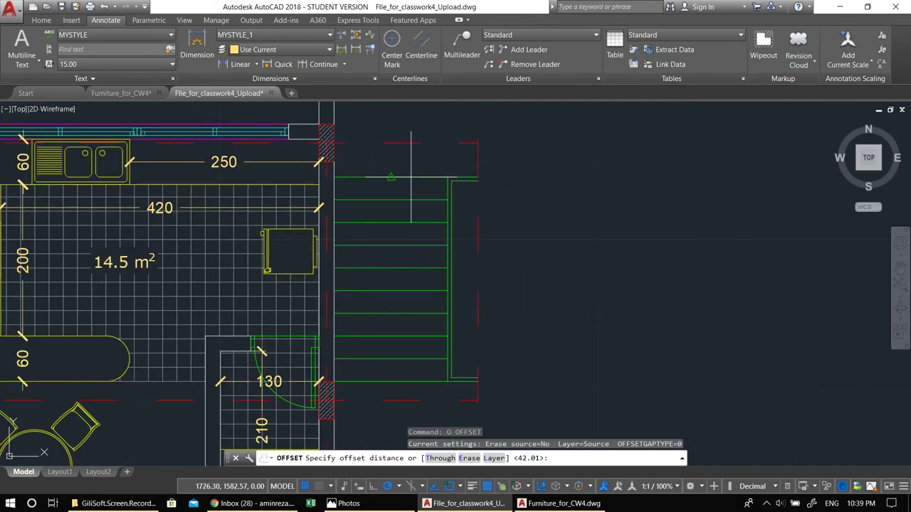
key(Escape)
key(Escape)
Offset the staircase's uppermost step line downward by 5.
text(o)
key(Return)
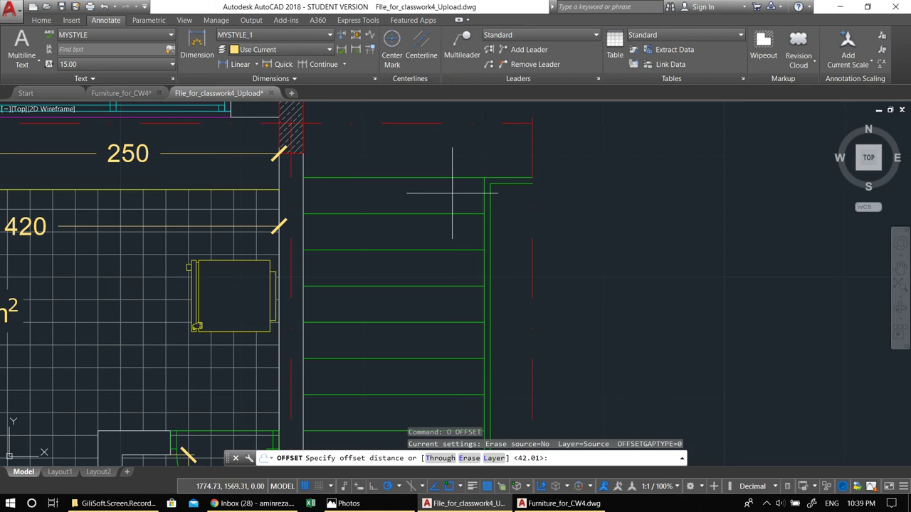
text(5)
key(Return)
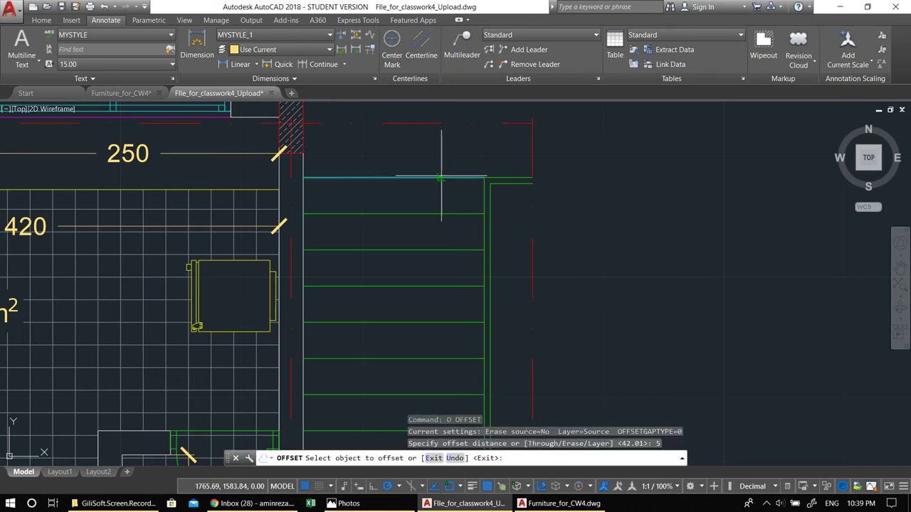
click(442, 183)
key(Escape)
Move the offset line below the staircase's uppermost step to the DASH layer.
click(440, 184)
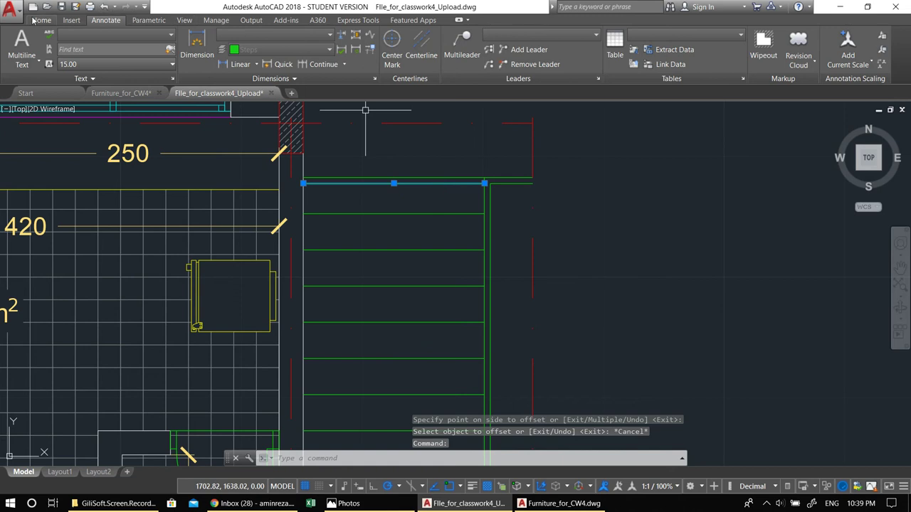
click(40, 20)
click(507, 35)
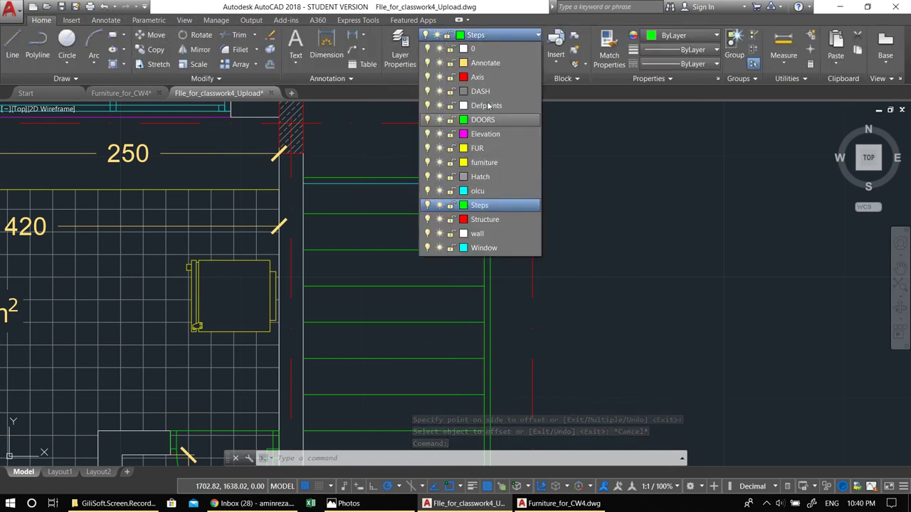
click(486, 63)
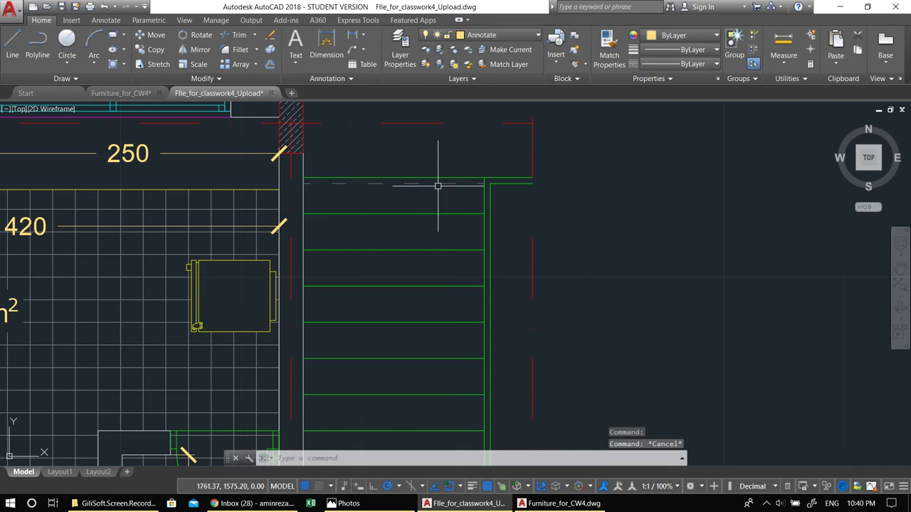
Copy the dashed line from the staircase's uppermost step to the same position below each of the following step lines.
click(432, 185)
middle_drag(443, 206, 421, 206)
text(co)
key(Return)
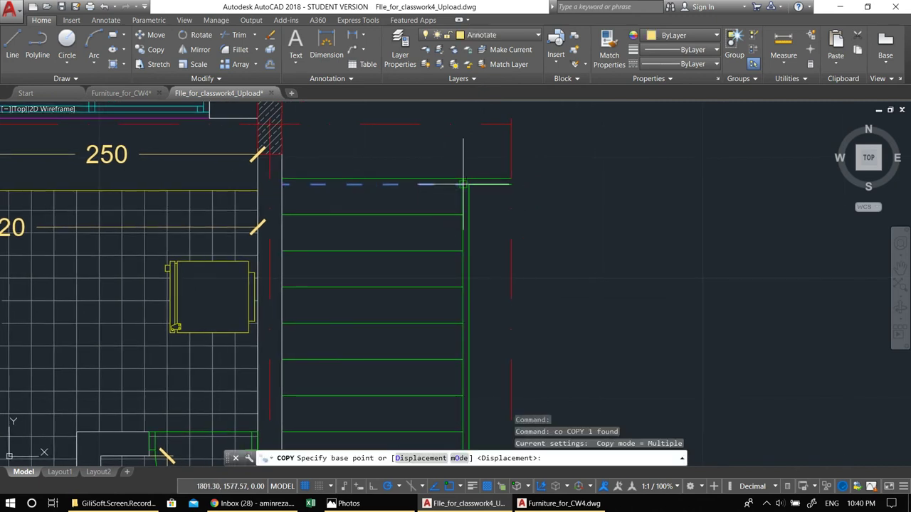
click(463, 178)
middle_drag(469, 243, 488, 178)
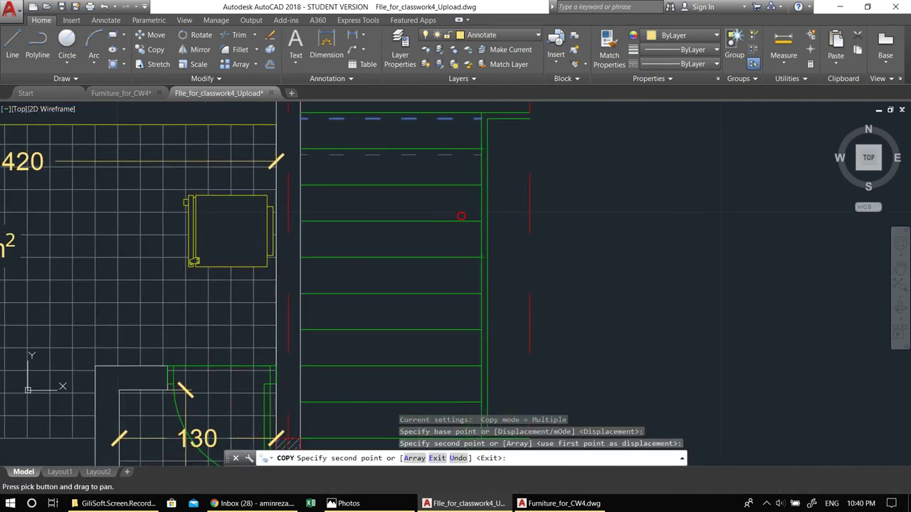
click(490, 264)
middle_drag(490, 264, 505, 179)
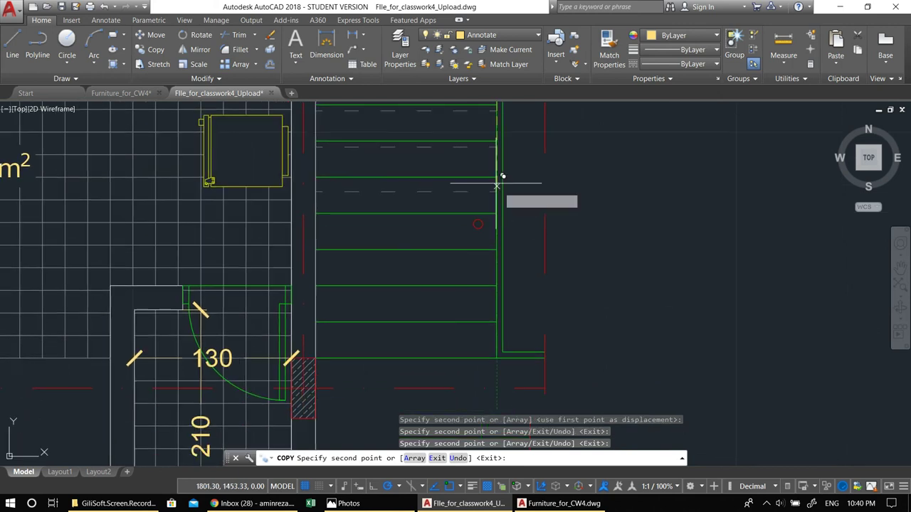
click(502, 172)
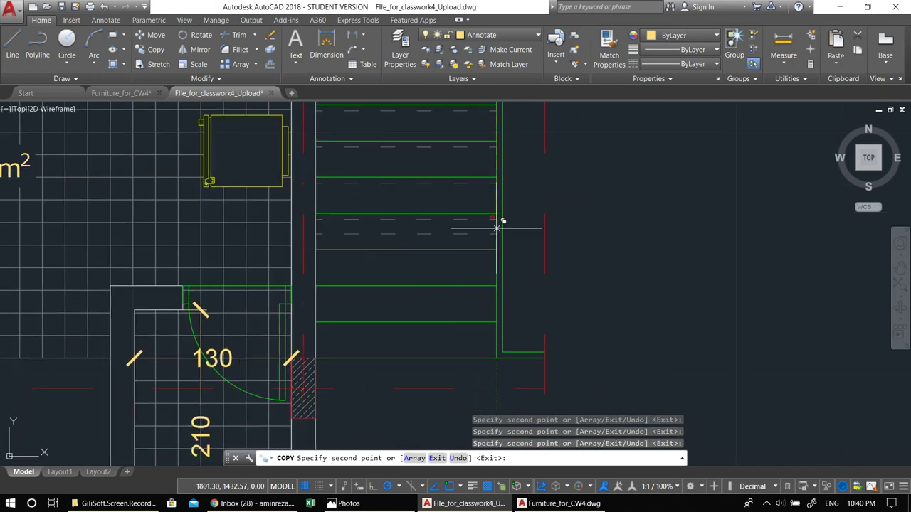
click(496, 249)
click(496, 287)
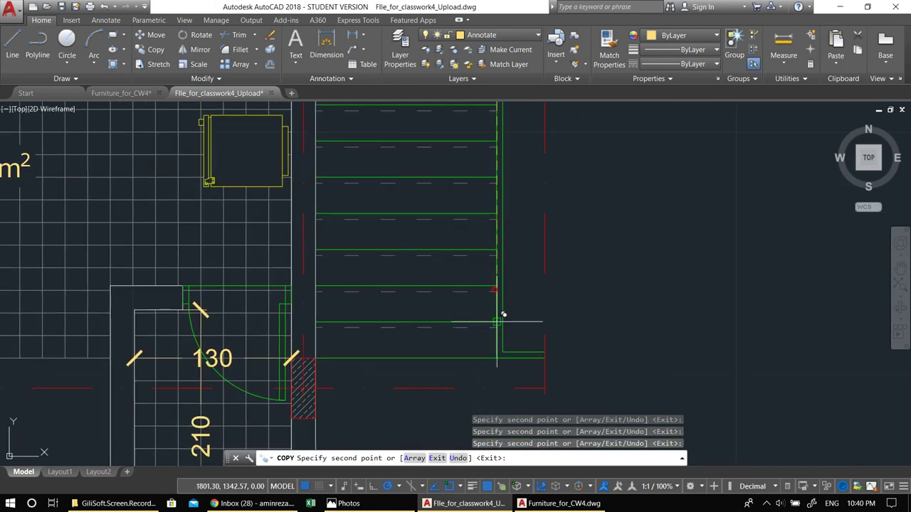
scroll(484, 305, down, 3)
key(Escape)
scroll(570, 235, down, 1)
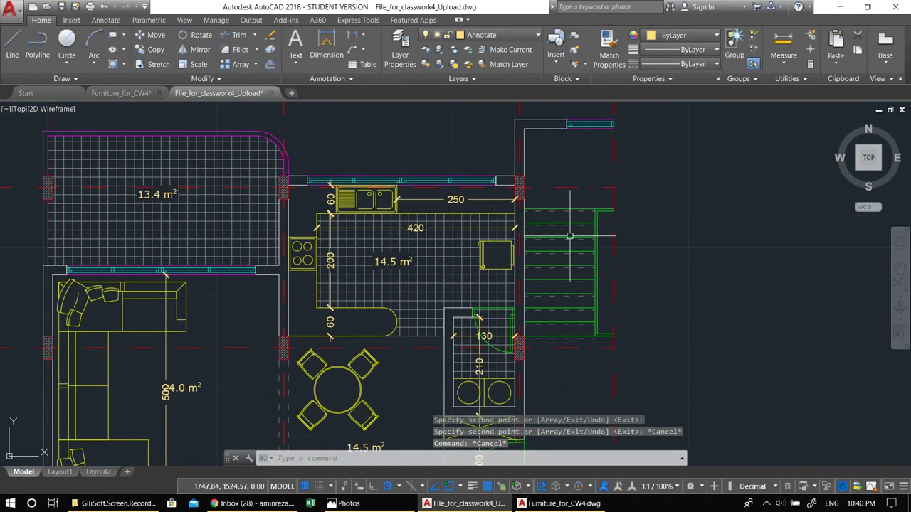
scroll(579, 278, down, 2)
scroll(498, 256, down, 3)
scroll(516, 245, up, 1)
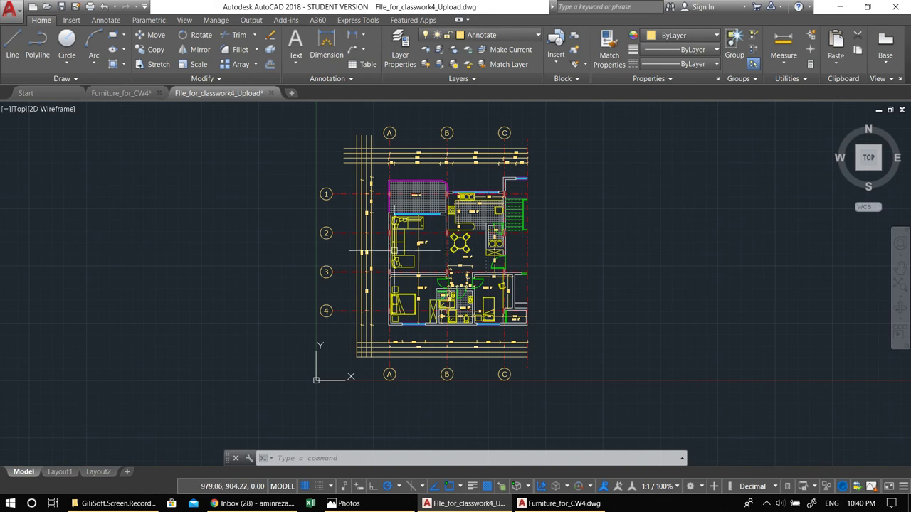
middle_drag(528, 284, 494, 281)
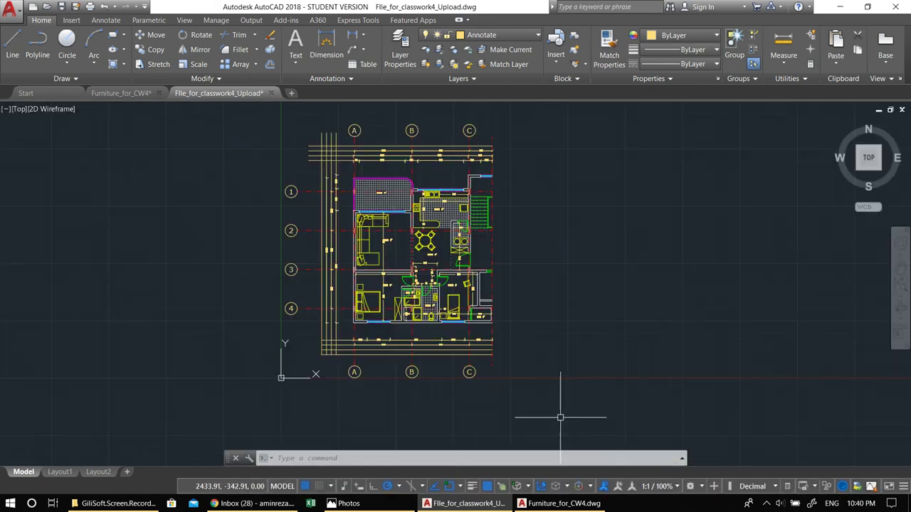
click(478, 37)
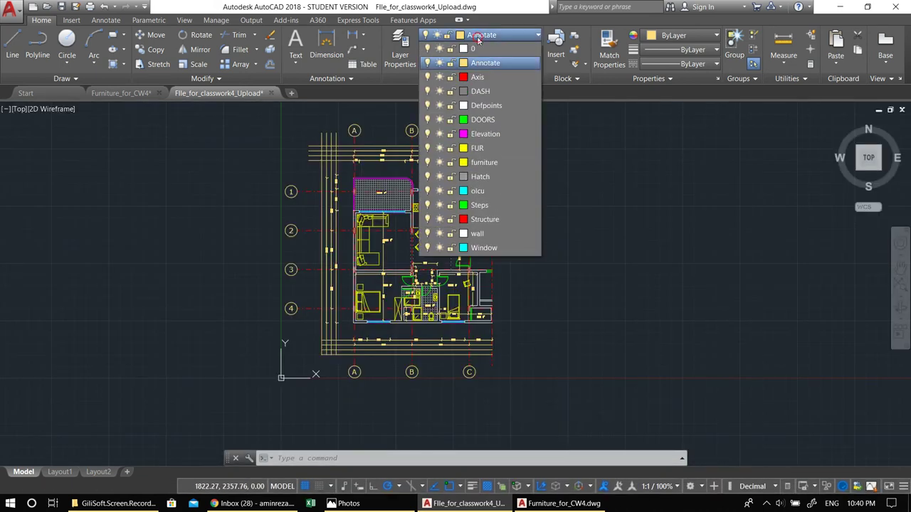
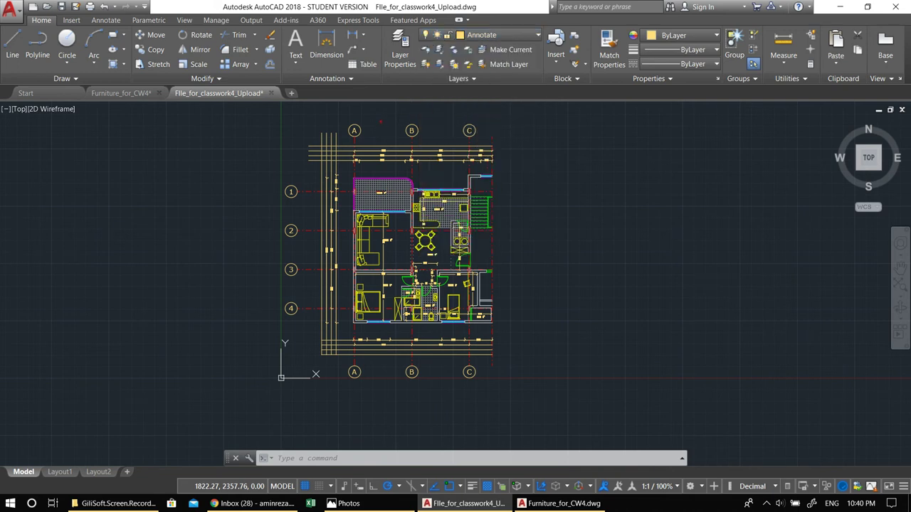
Add a radius dimension to the outer arc of the terrace's rounded corner, placing its text outside the curve.
scroll(427, 201, up, 4)
scroll(447, 285, up, 6)
scroll(541, 359, down, 2)
mouse_move(463, 229)
middle_down()
mouse_move(399, 346)
mouse_move(453, 293)
middle_up()
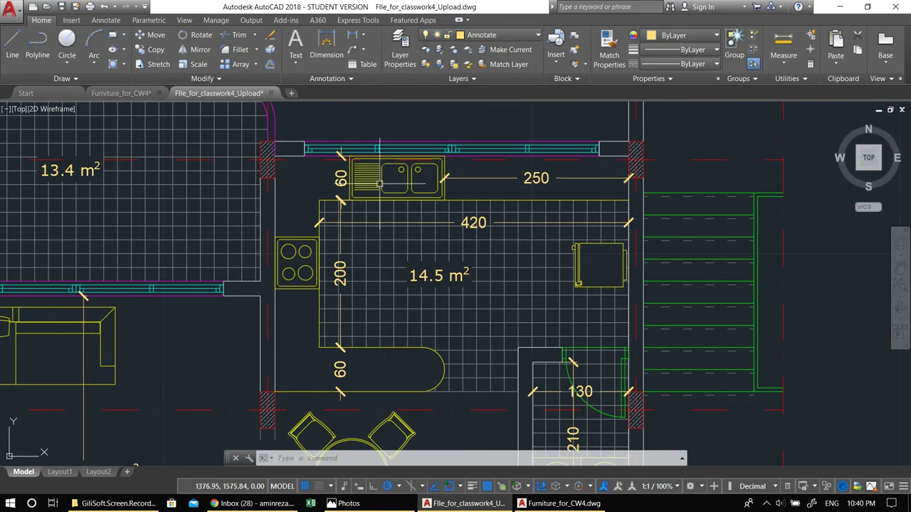
scroll(419, 222, down, 2)
middle_drag(418, 222, 476, 297)
scroll(349, 203, up, 4)
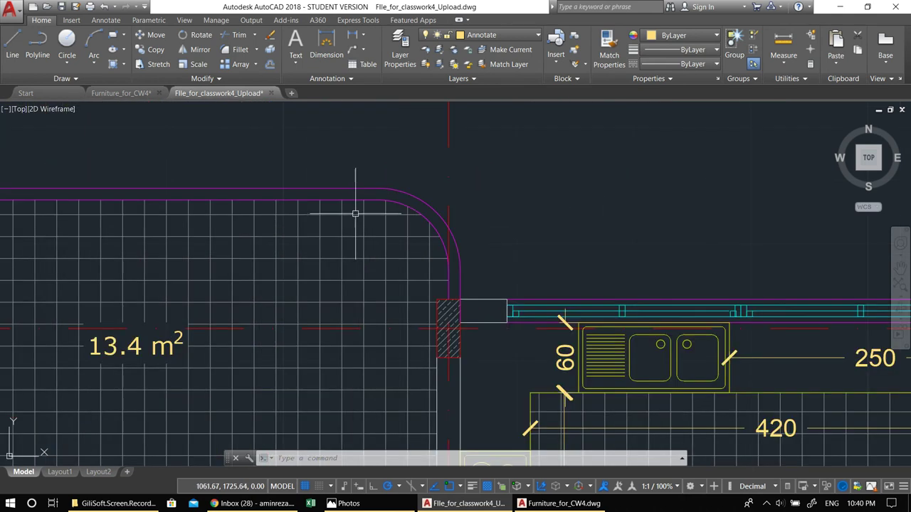
click(415, 194)
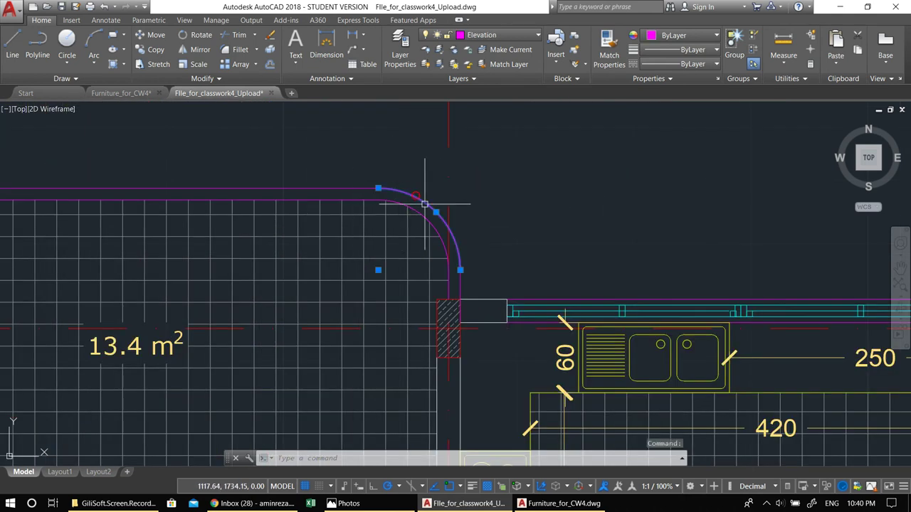
key(Escape)
key(Escape)
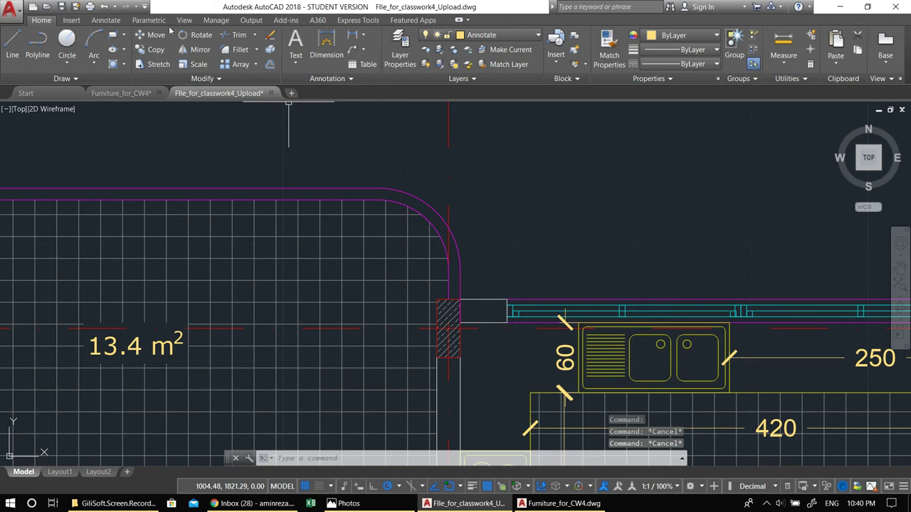
click(111, 21)
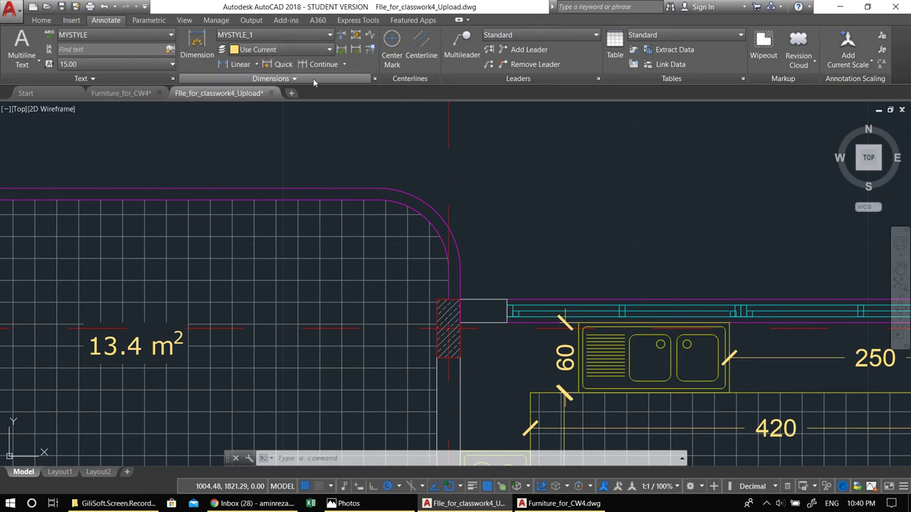
click(256, 65)
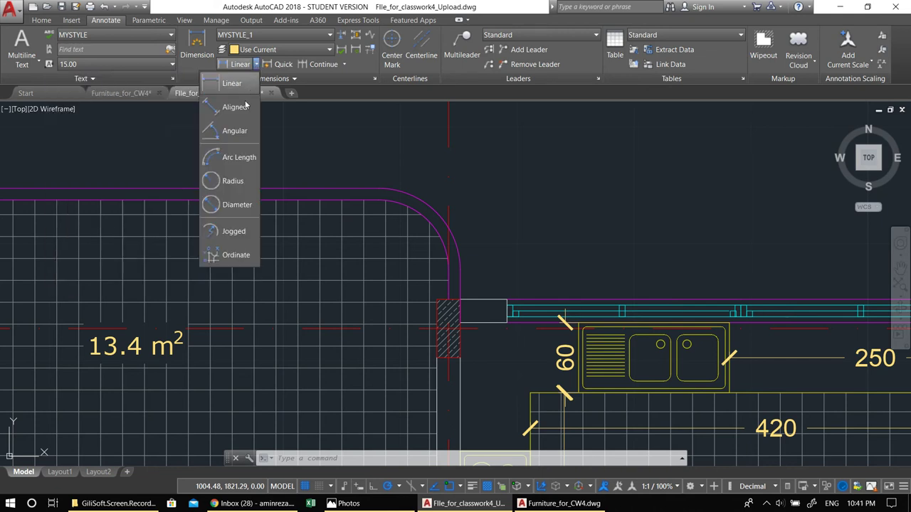
click(245, 182)
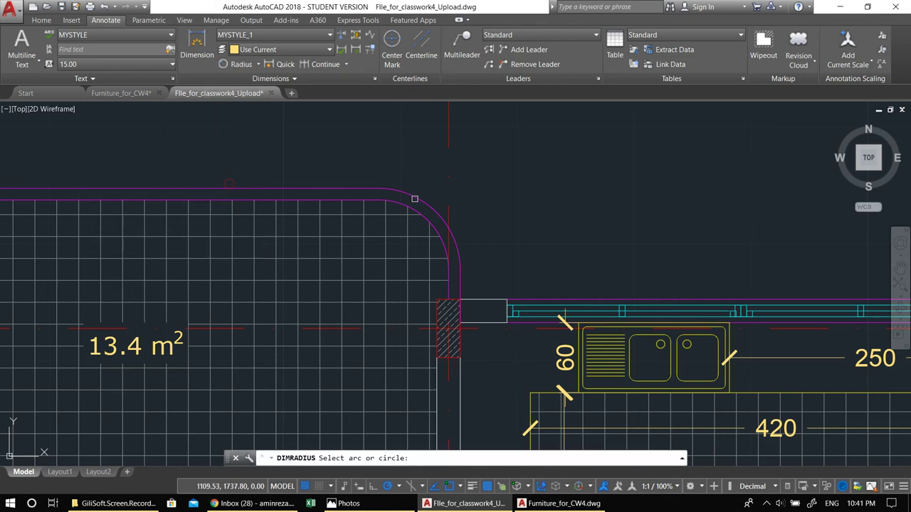
click(419, 198)
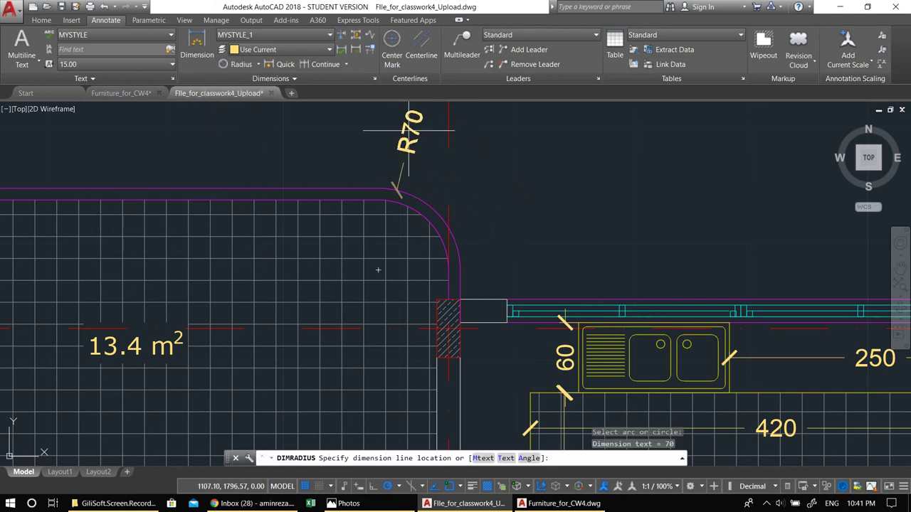
click(484, 165)
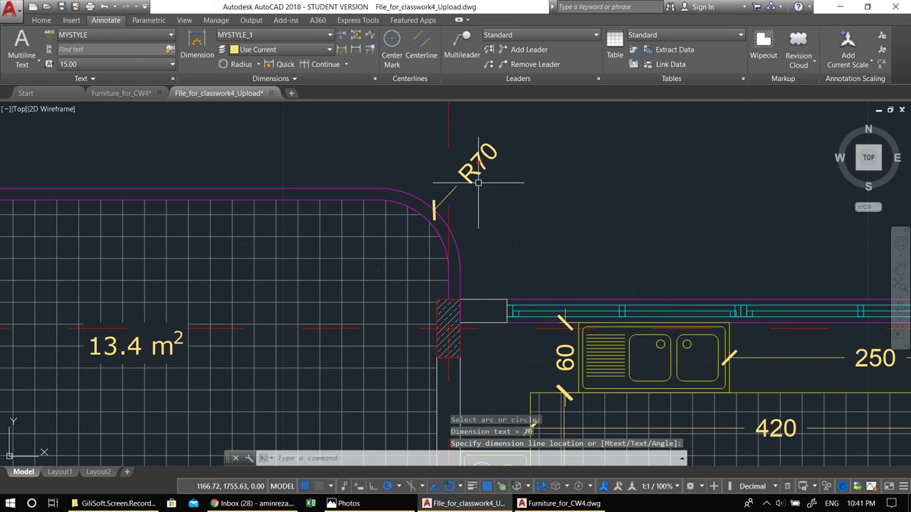
scroll(399, 191, down, 3)
middle_drag(516, 237, 445, 189)
middle_drag(544, 235, 482, 161)
scroll(418, 250, up, 1)
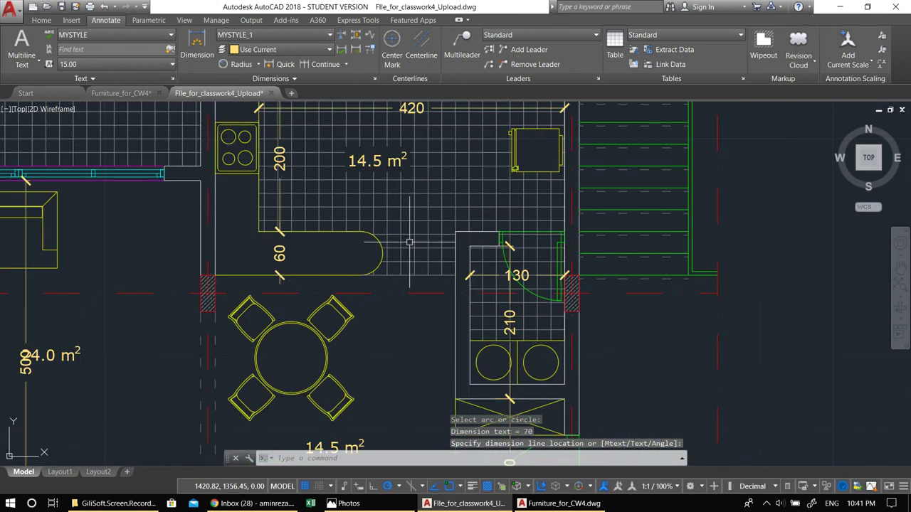
click(378, 246)
scroll(402, 252, up, 2)
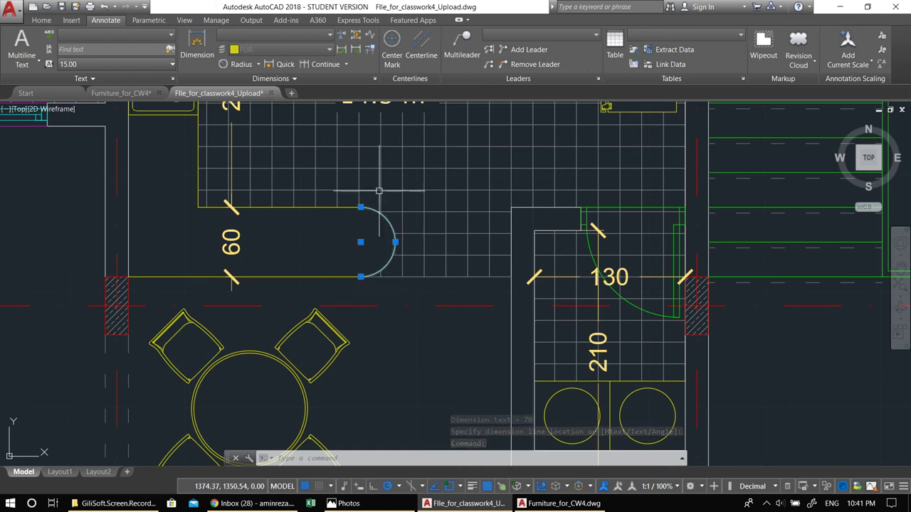
click(237, 64)
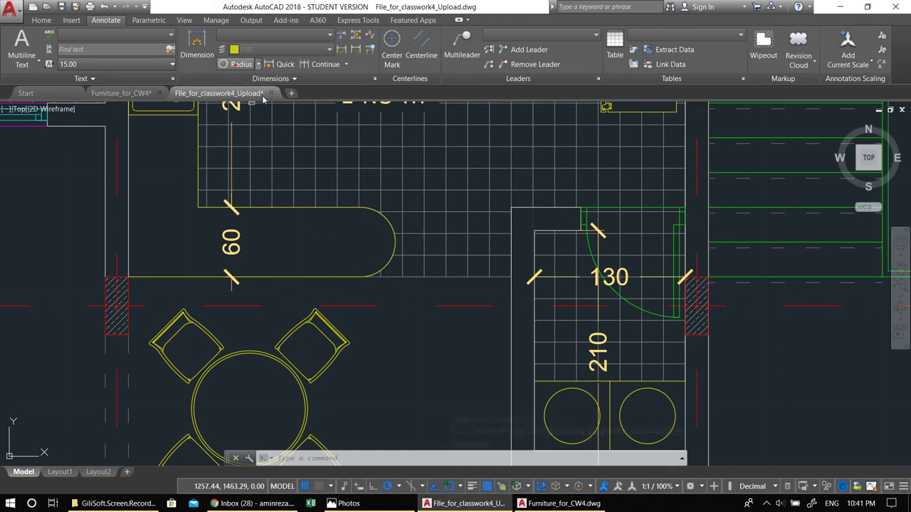
click(393, 220)
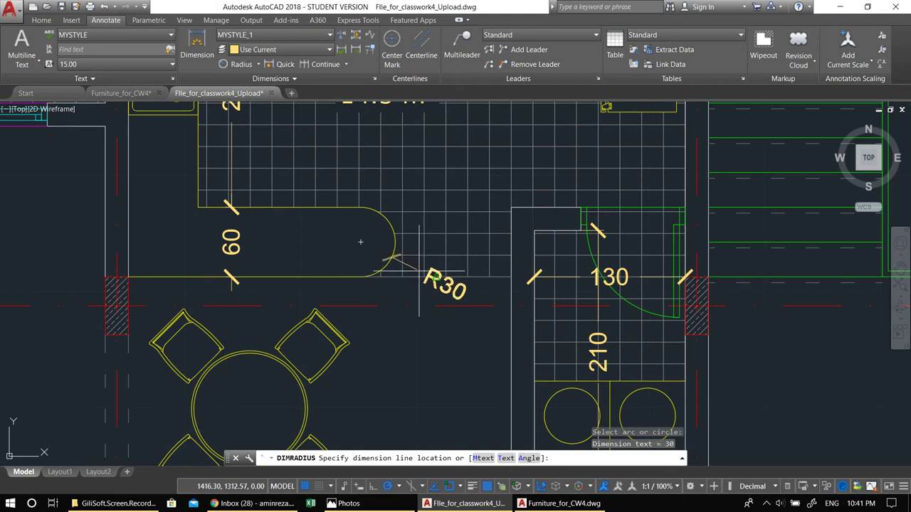
key(Escape)
Add a center mark to the arc at the rounded end of the kitchen counter.
middle_drag(353, 257, 368, 255)
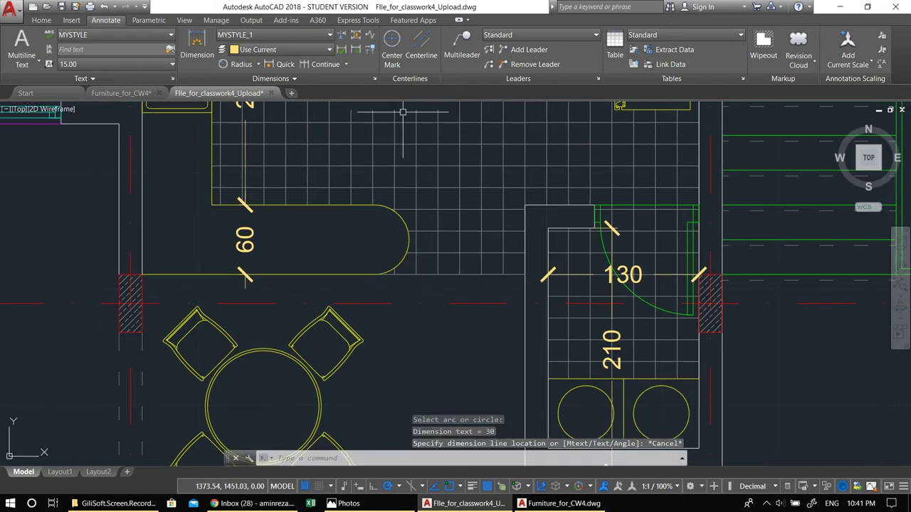
click(392, 42)
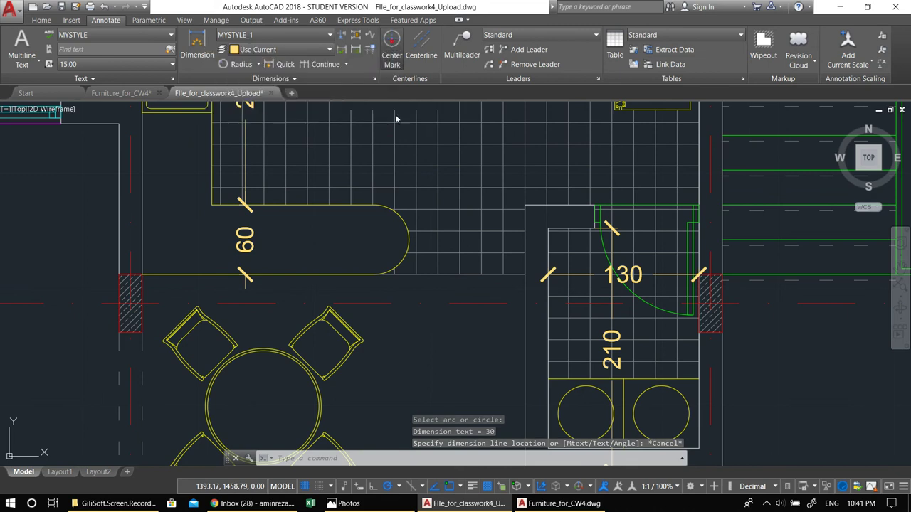
scroll(381, 242, down, 2)
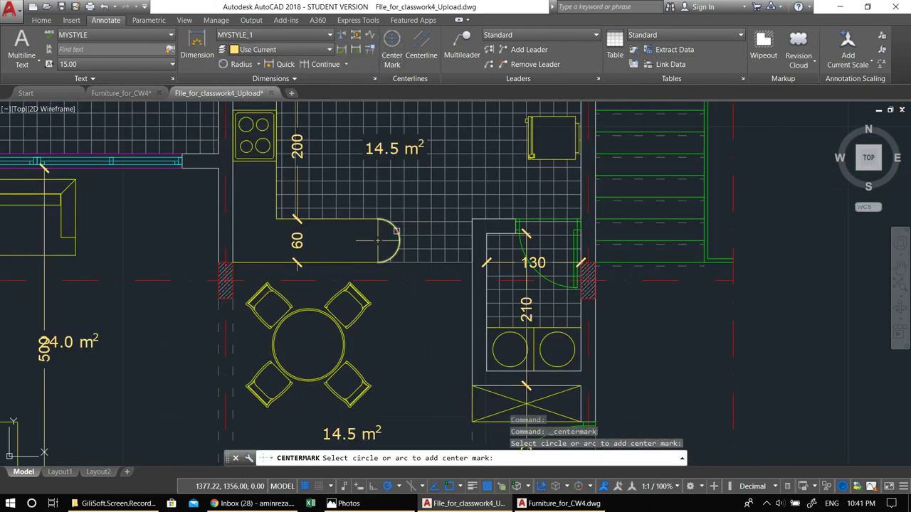
scroll(344, 276, down, 2)
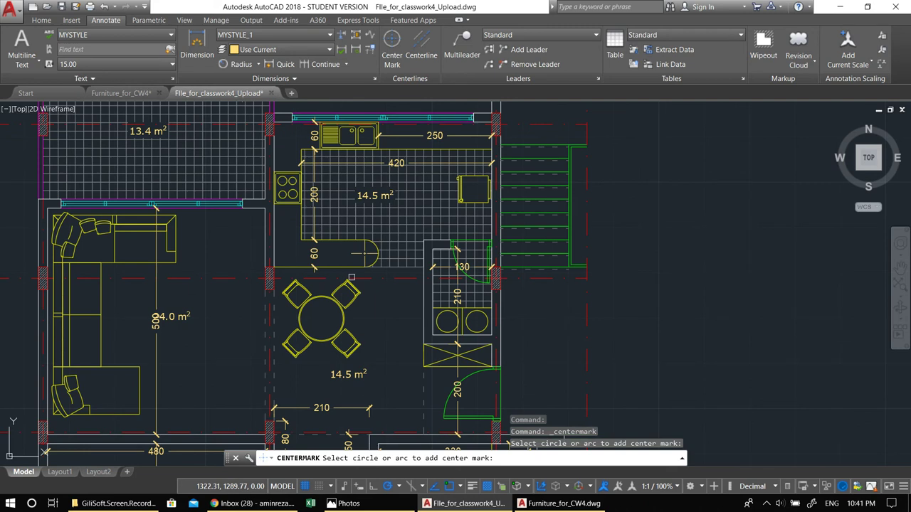
key(Escape)
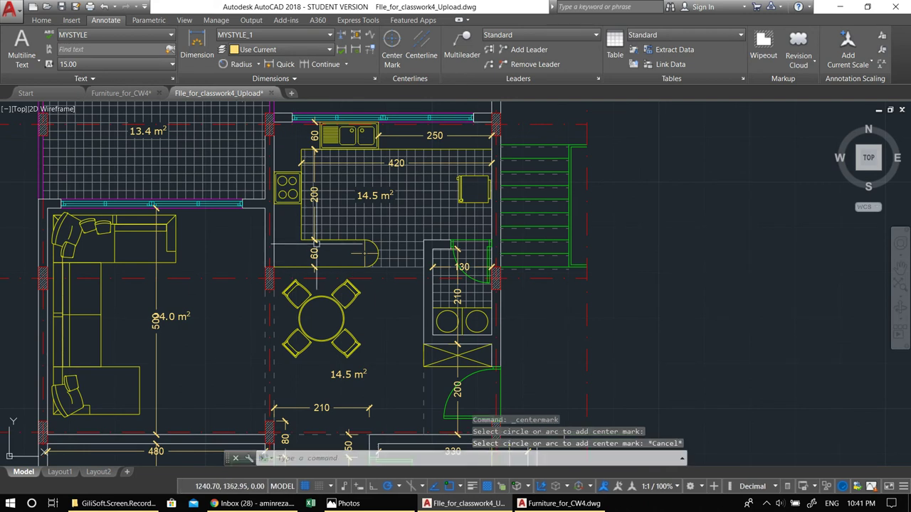
Add a horizontal linear dimension from the center mark of the counter's rounded end to the wall where the counter starts.
scroll(334, 244, up, 2)
middle_drag(401, 256, 521, 259)
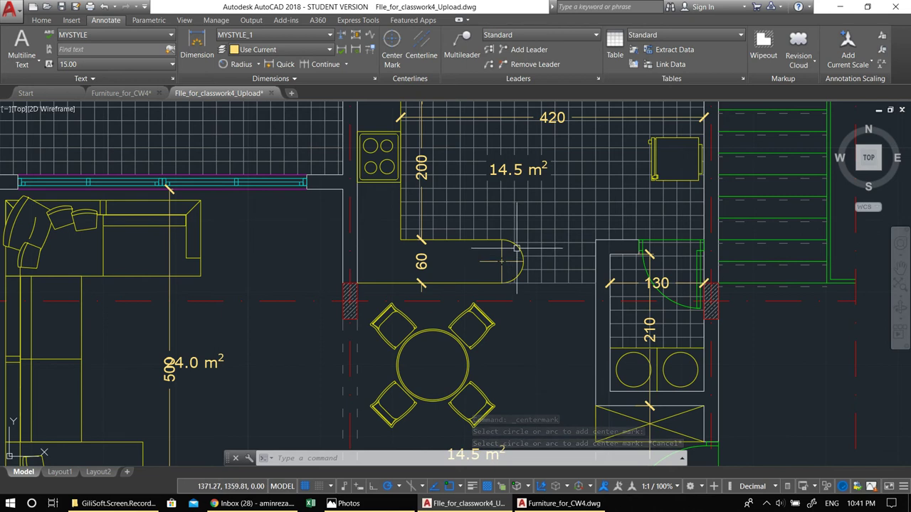
scroll(509, 259, down, 4)
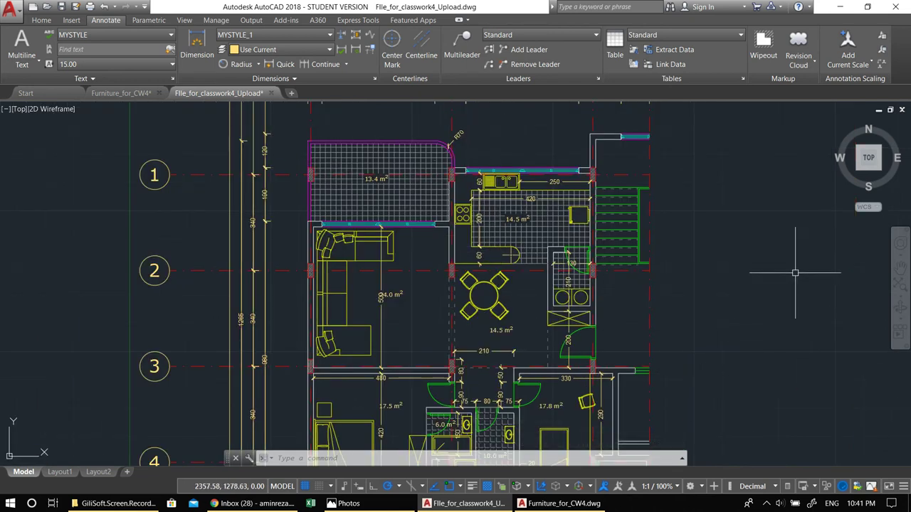
scroll(496, 260, up, 3)
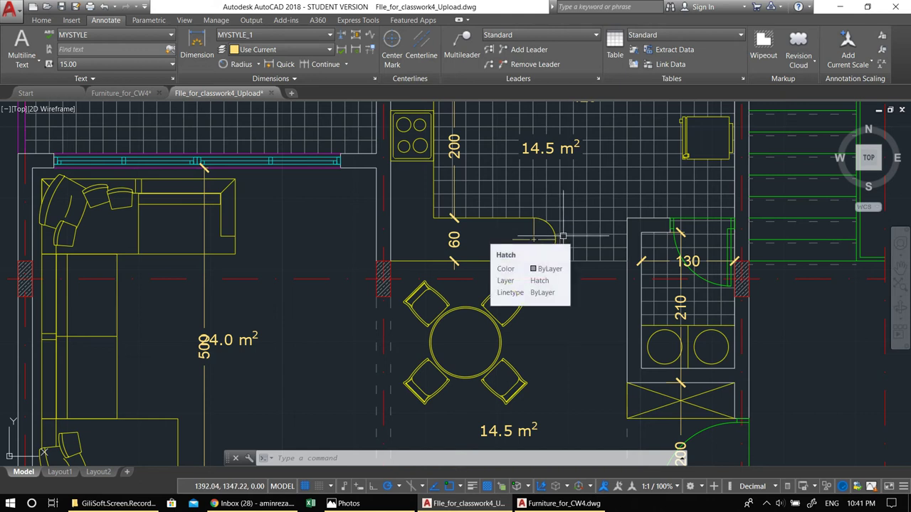
key(Escape)
key(Escape)
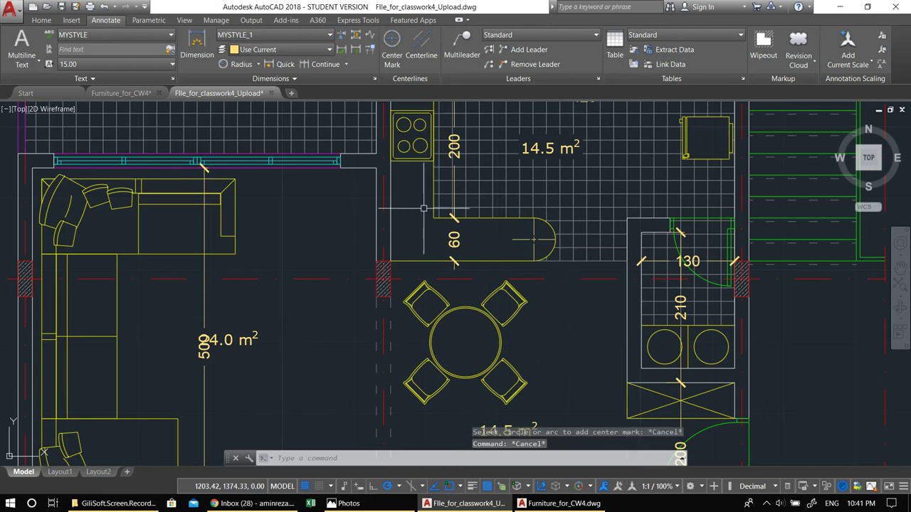
click(257, 64)
click(239, 88)
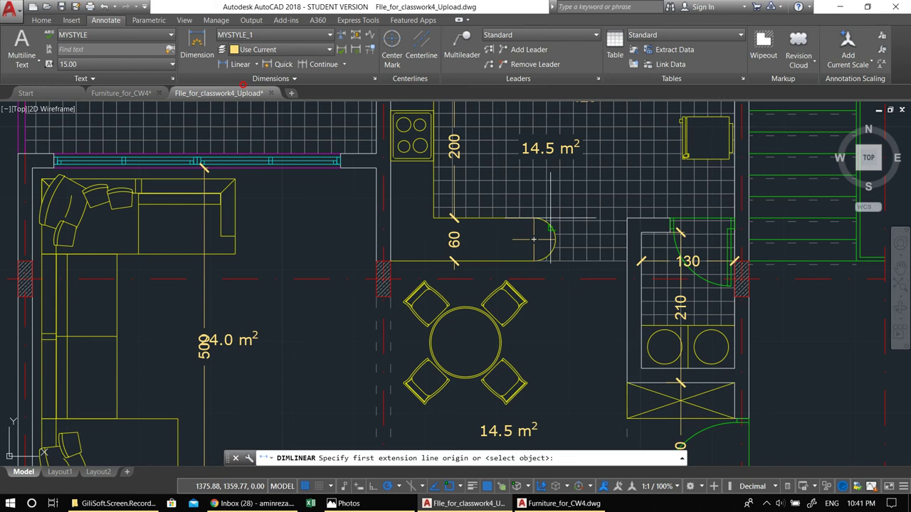
click(532, 239)
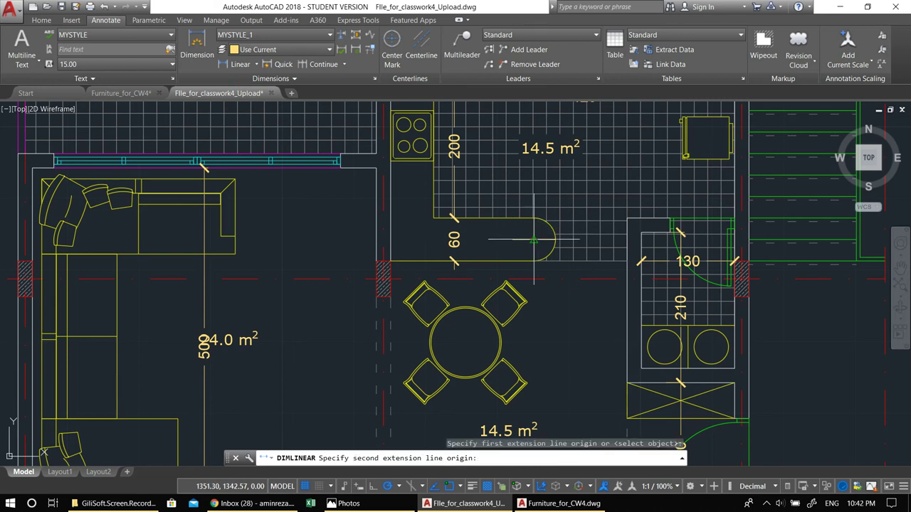
click(390, 240)
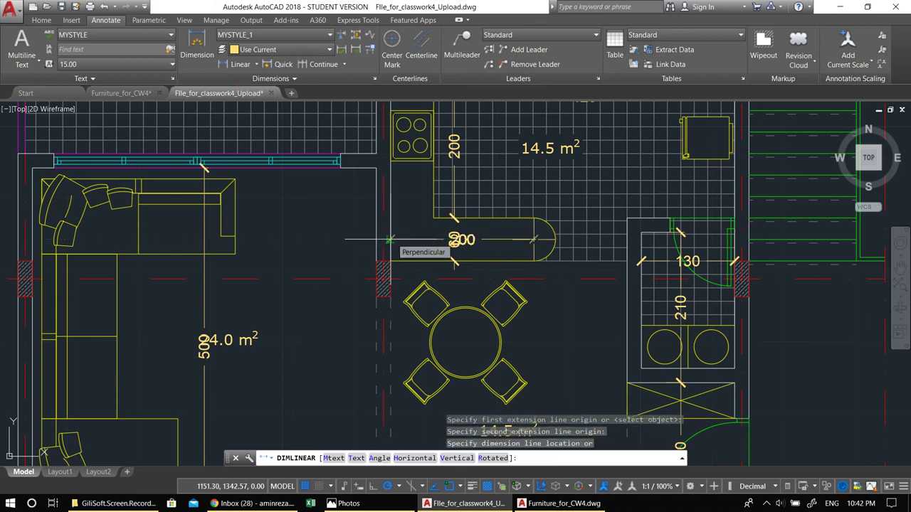
click(390, 239)
Move the counter's vertical 60 dimension about 59 units to the right so it clears the horizontal dimension's text.
scroll(477, 253, up, 2)
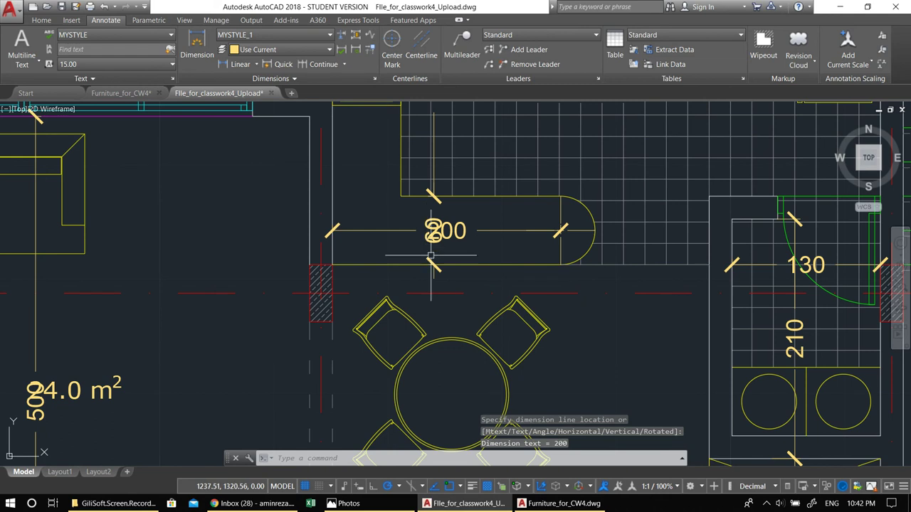
text(m)
key(Return)
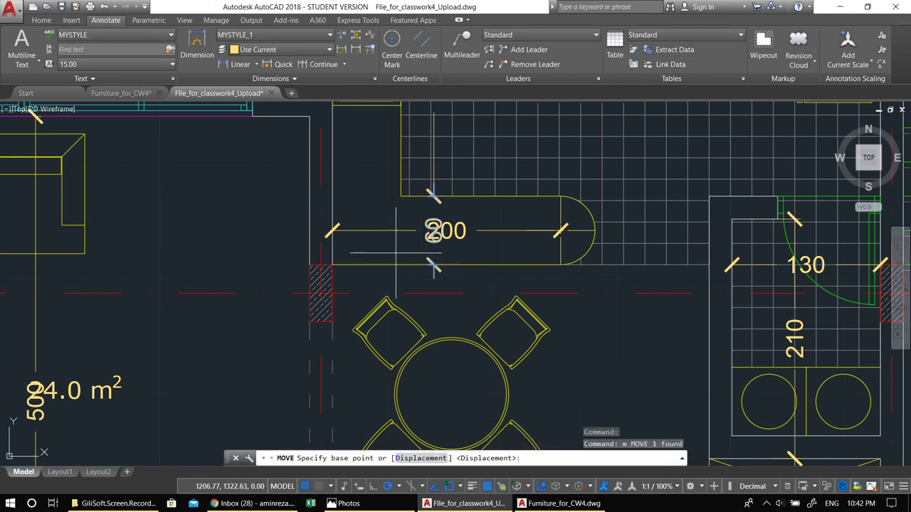
click(430, 257)
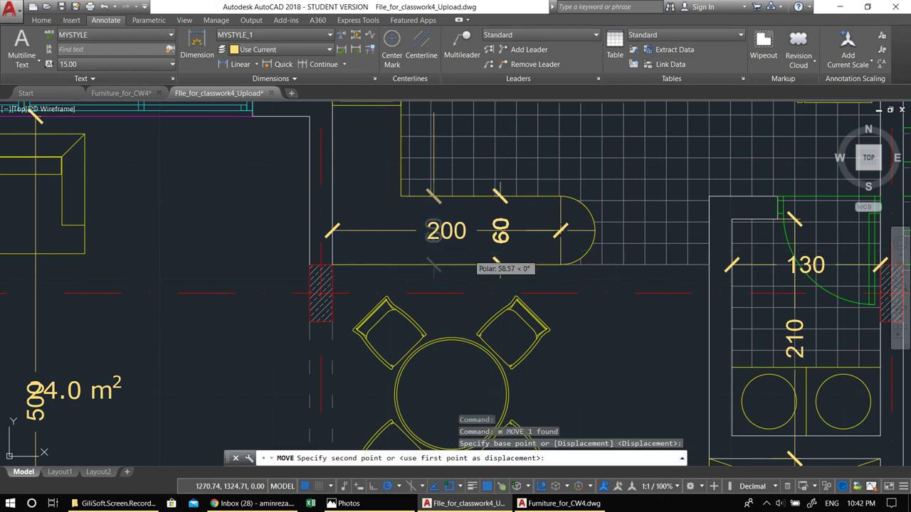
click(468, 250)
scroll(469, 257, down, 2)
key(Escape)
key(Escape)
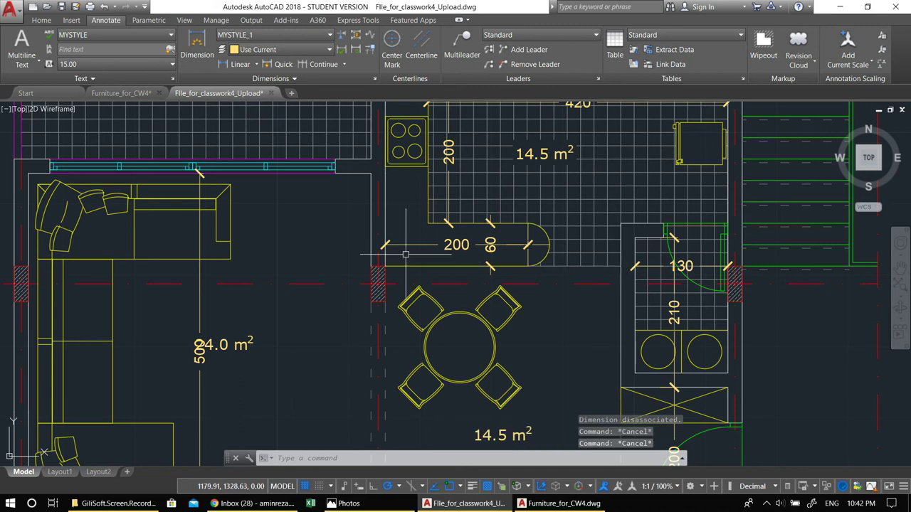
scroll(547, 237, up, 4)
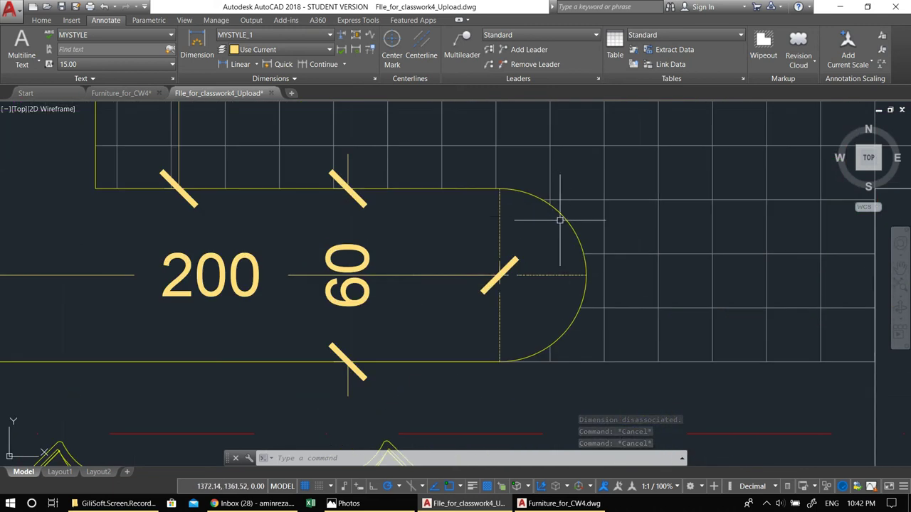
scroll(567, 220, down, 5)
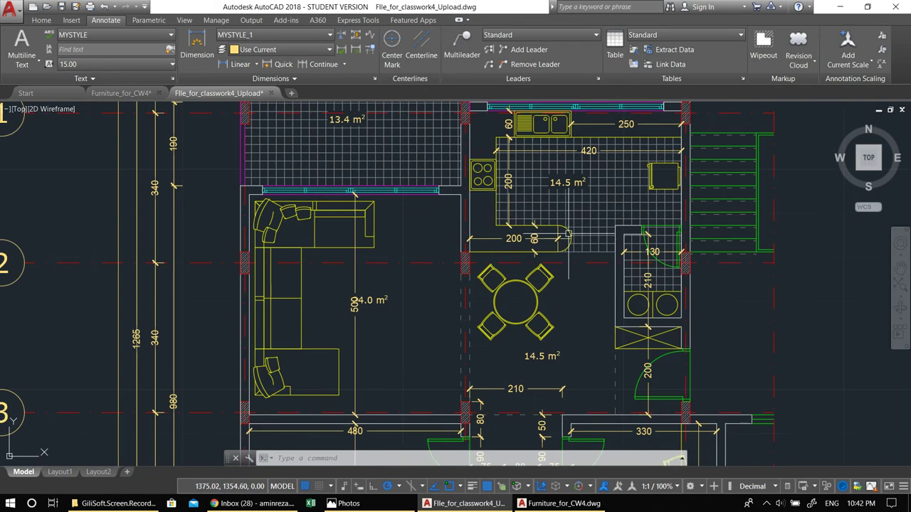
middle_drag(567, 220, 491, 207)
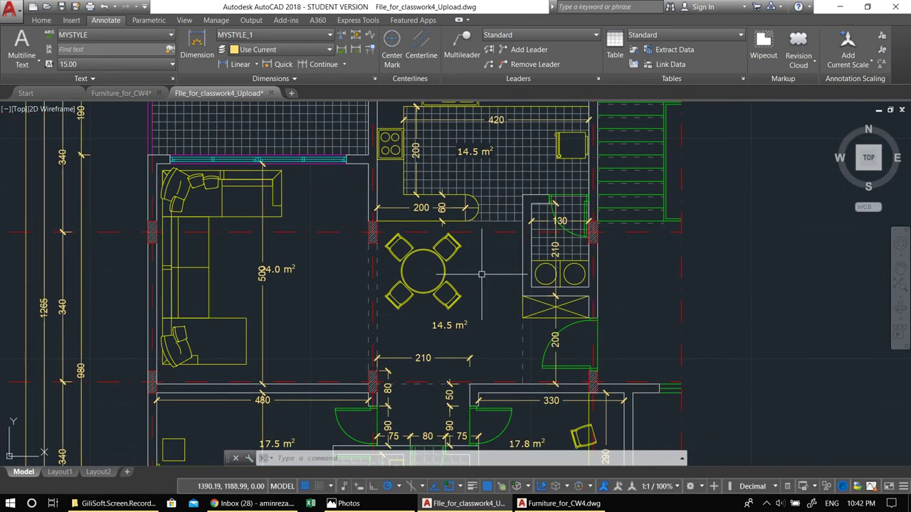
Draw a horizontal line across the 2.0 m² room from the middle of the sliding door to the opposite wall.
scroll(481, 251, down, 2)
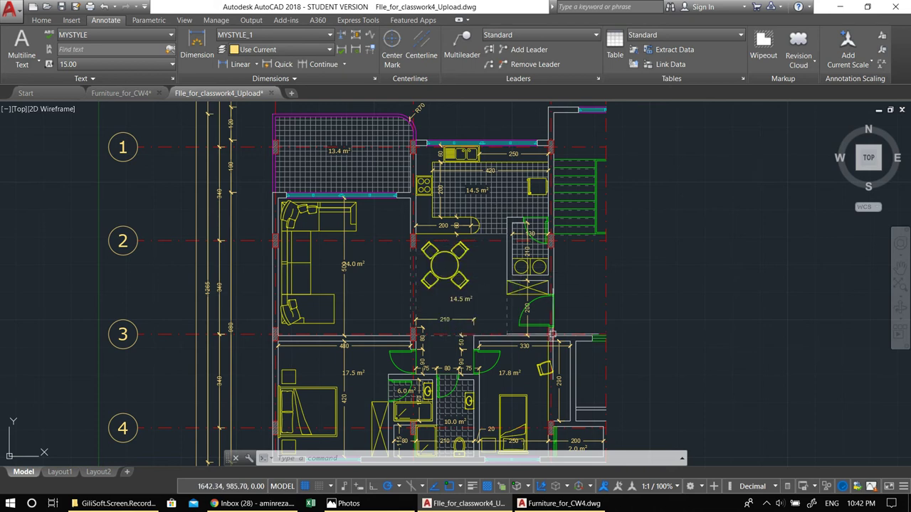
middle_drag(532, 427, 533, 313)
scroll(532, 330, up, 2)
scroll(532, 331, up, 2)
key(Escape)
key(Escape)
key(Escape)
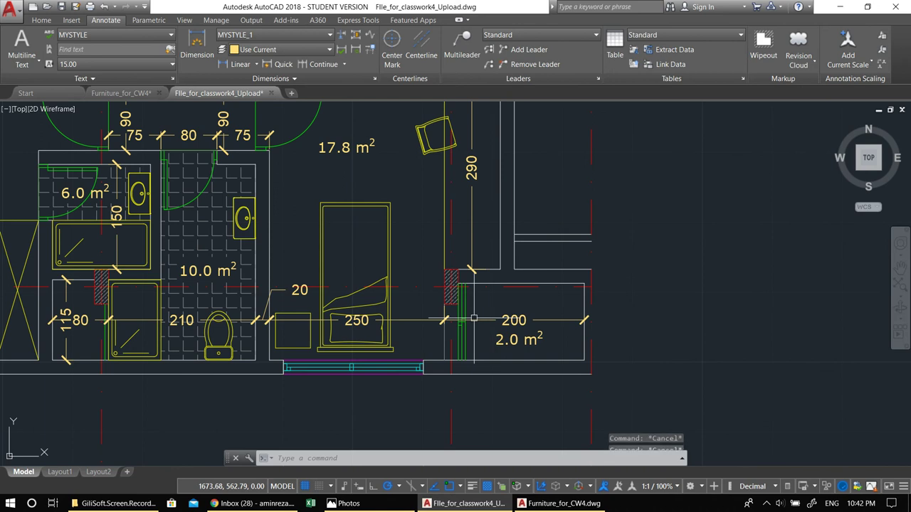
scroll(489, 321, up, 3)
text(l)
key(Return)
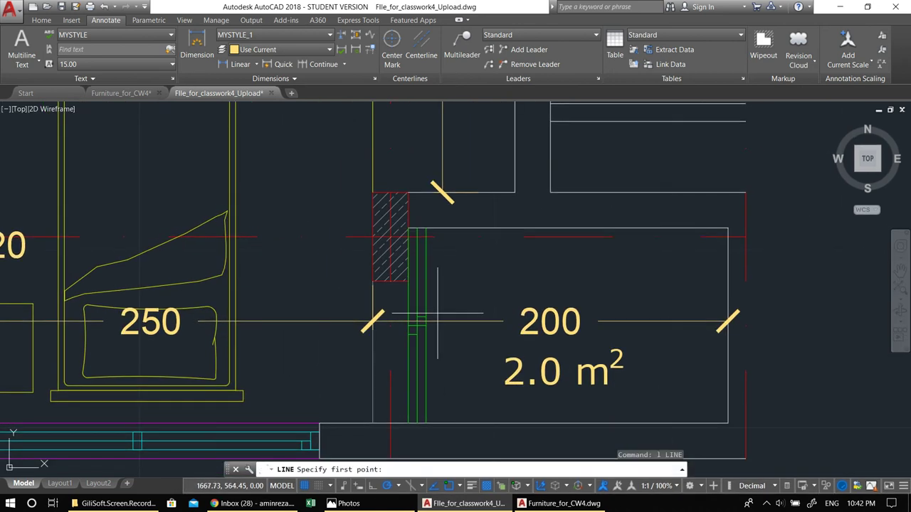
click(423, 313)
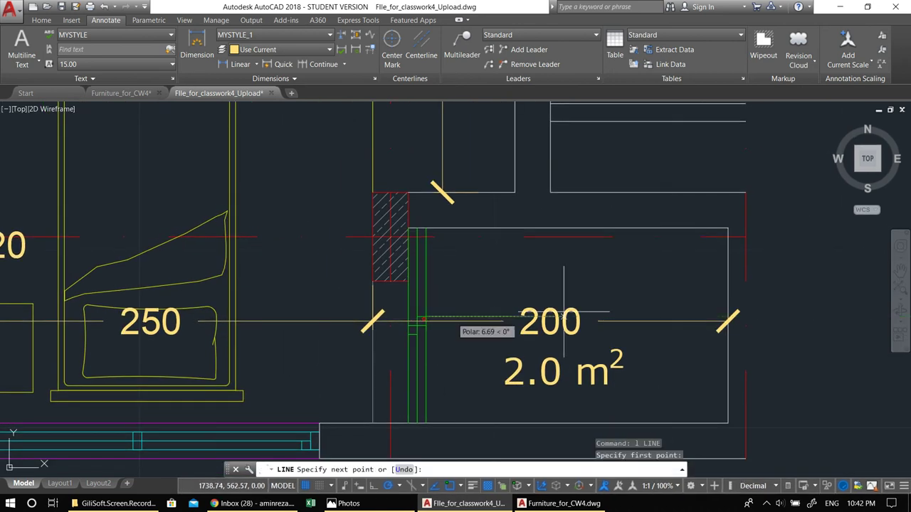
click(728, 313)
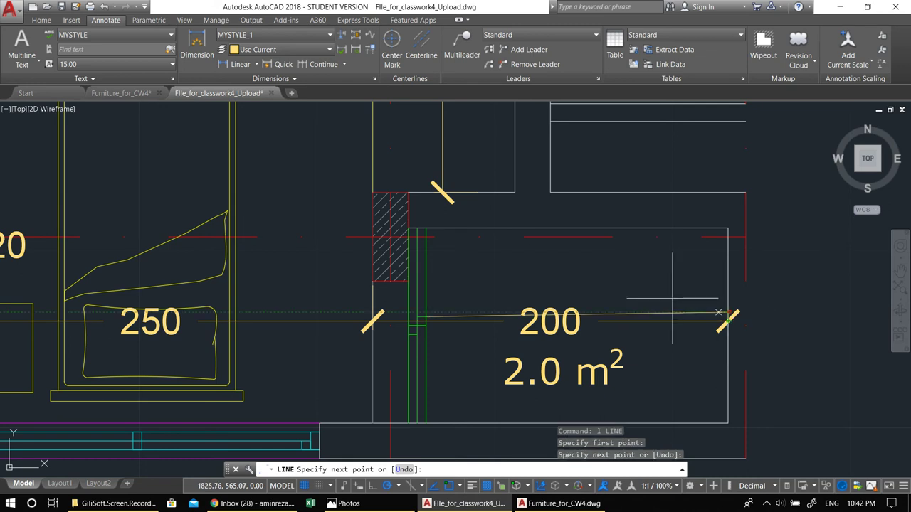
scroll(692, 304, up, 4)
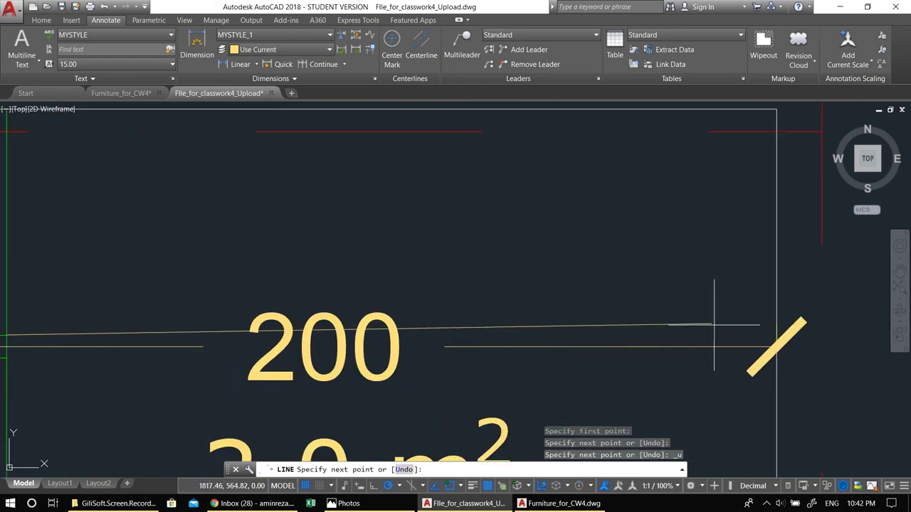
click(774, 334)
scroll(774, 334, down, 4)
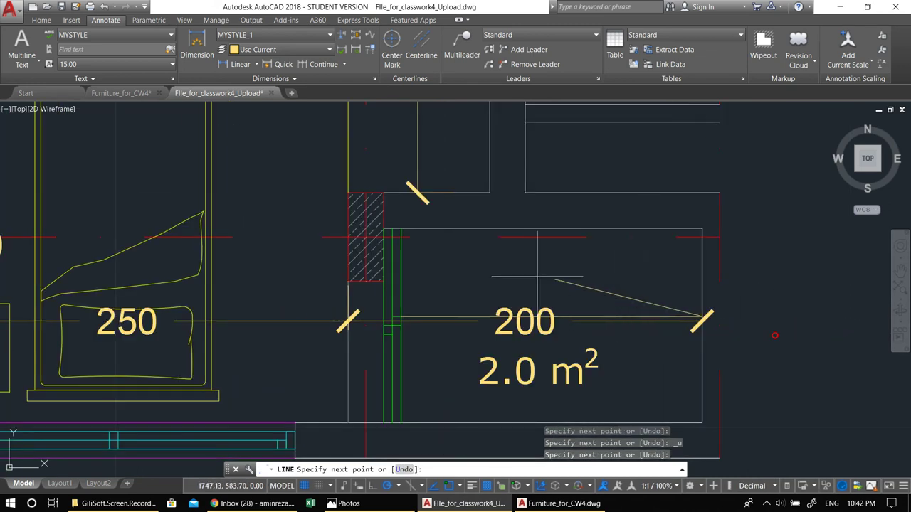
Draw two crossing diagonals between the corners of the upper half of the 2.0 m² room.
click(403, 228)
key(Return)
key(Return)
key(Escape)
key(Return)
click(402, 311)
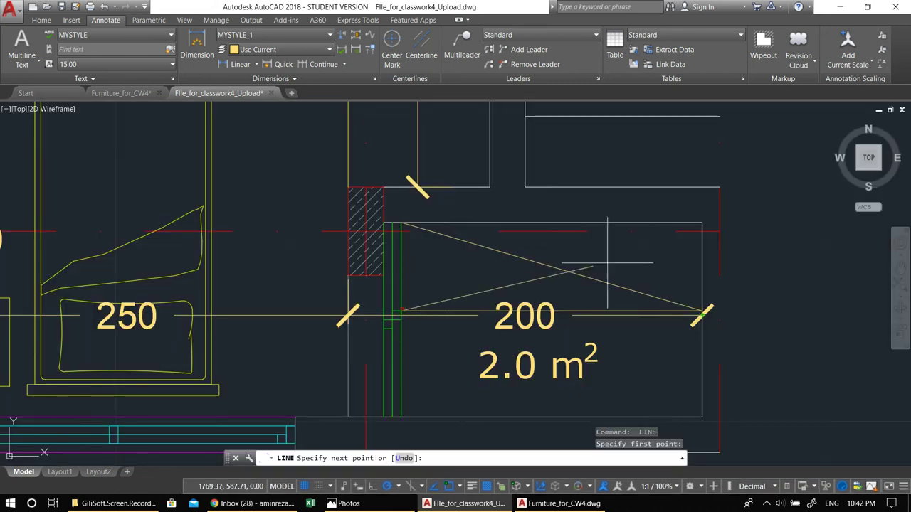
click(701, 222)
key(Return)
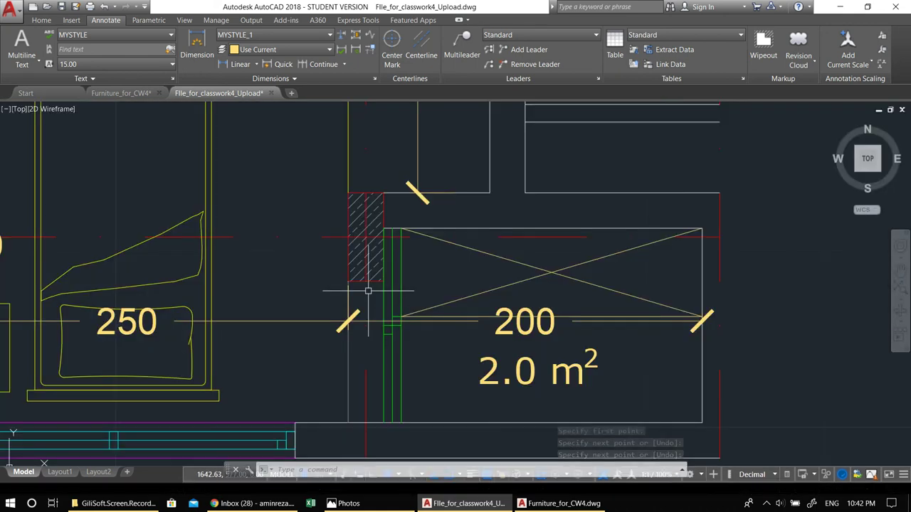
Mirror the entire floor plan about the vertical axis through the stairwell, keeping the source objects.
scroll(370, 333, down, 4)
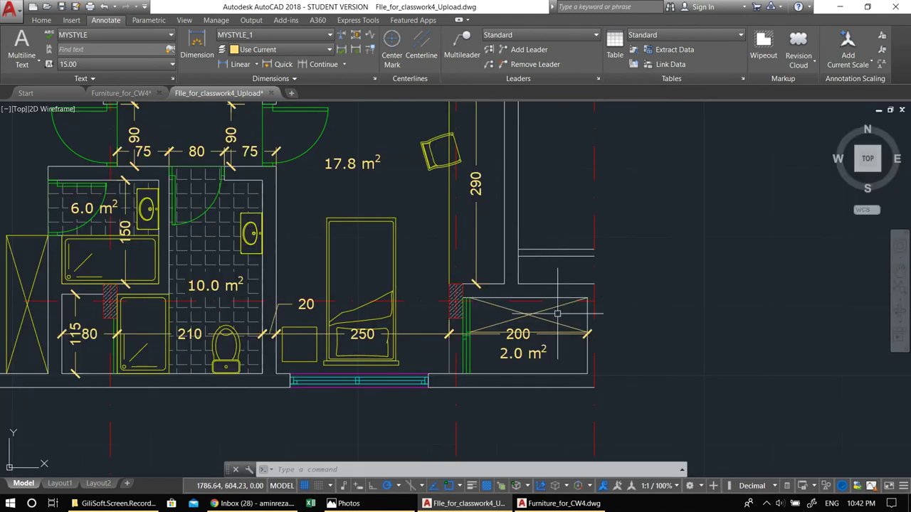
scroll(557, 313, down, 3)
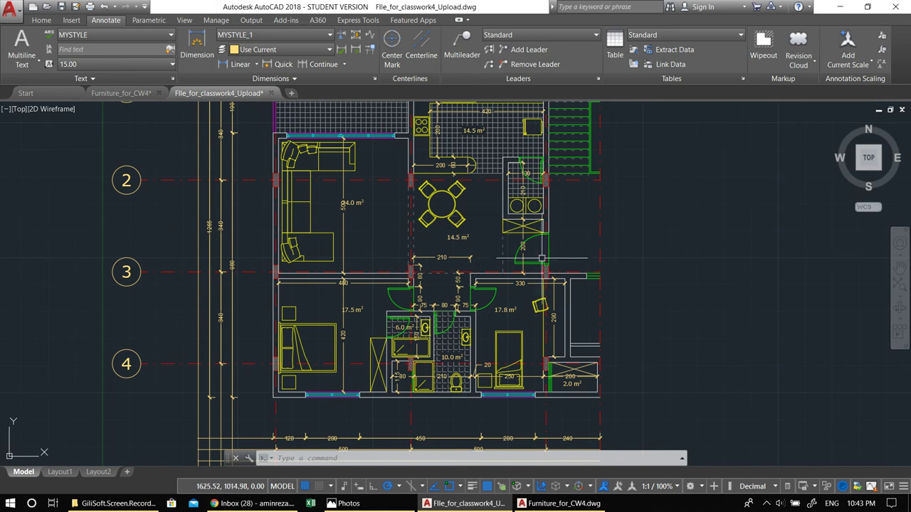
scroll(538, 259, down, 2)
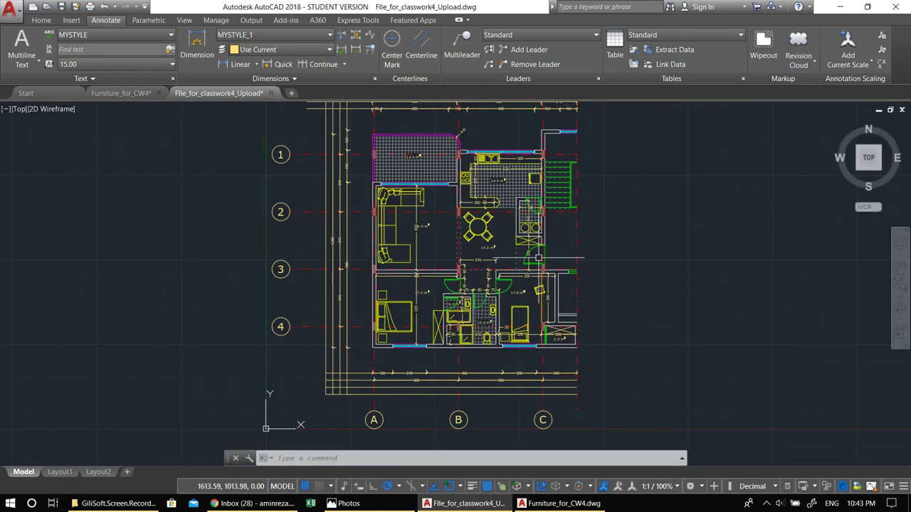
middle_drag(526, 233, 482, 257)
scroll(477, 244, down, 2)
click(538, 346)
click(378, 325)
click(551, 358)
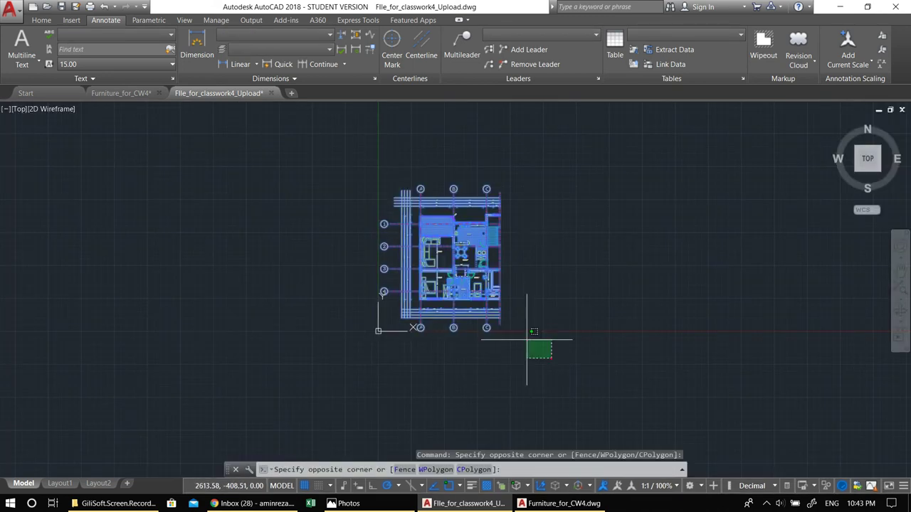
click(314, 157)
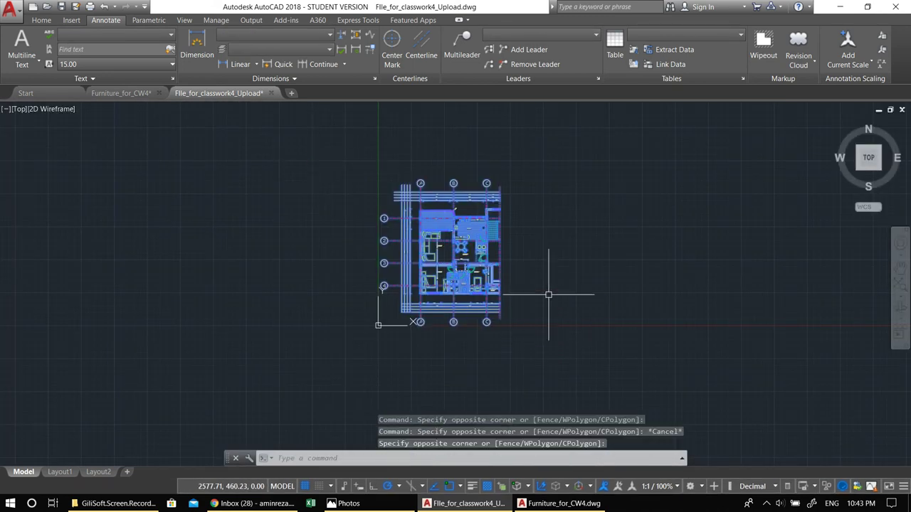
middle_drag(548, 294, 513, 291)
text(mi)
key(Return)
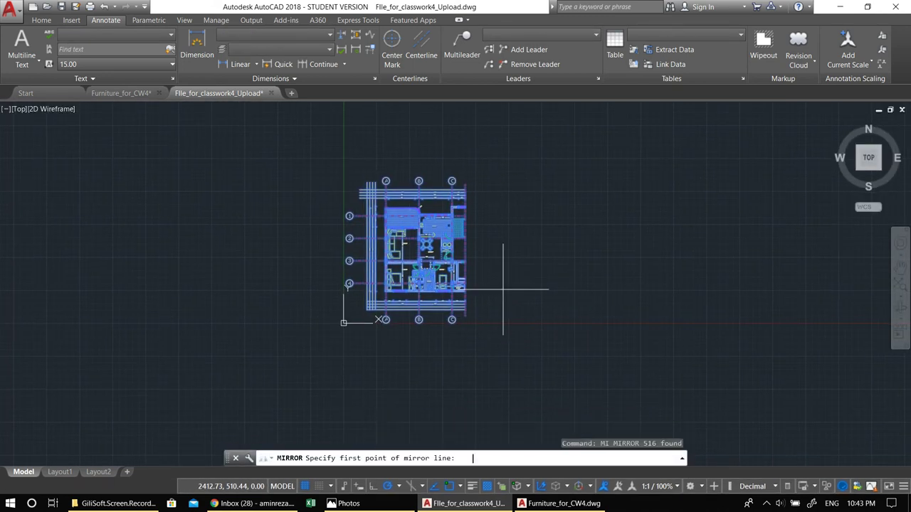
scroll(466, 164, up, 4)
click(462, 215)
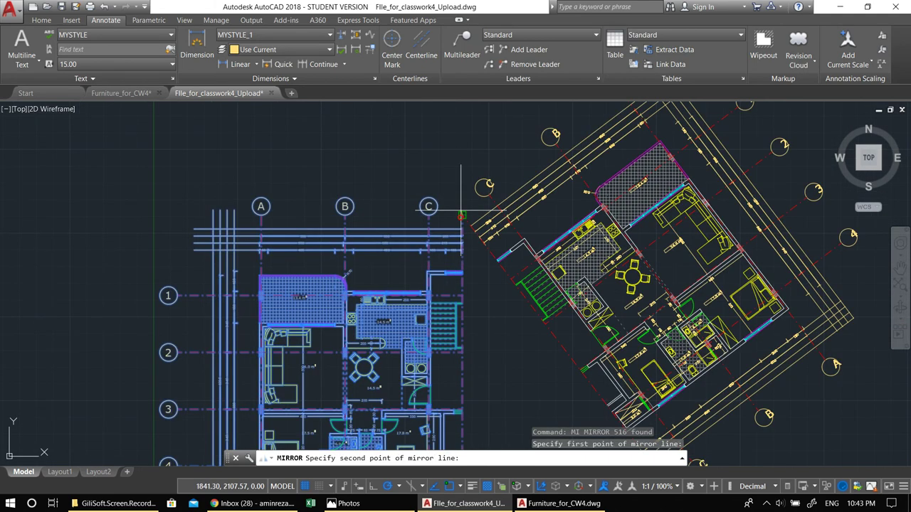
click(463, 163)
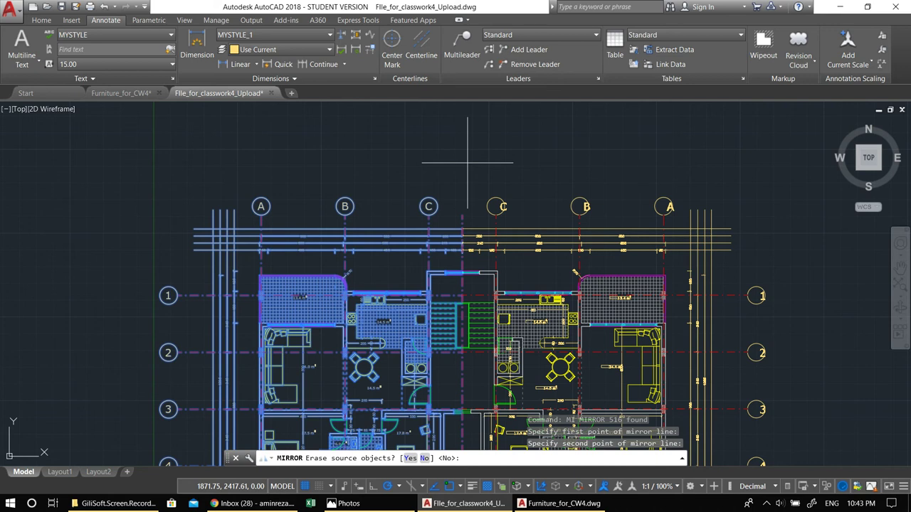
key(Return)
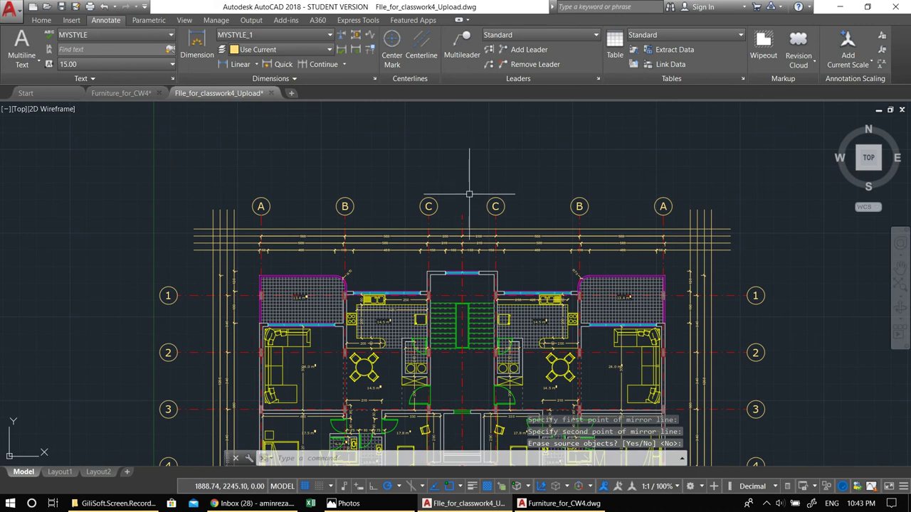
Erase the overlapping central axis lines between the two C grid bubbles.
scroll(467, 211, up, 4)
click(465, 238)
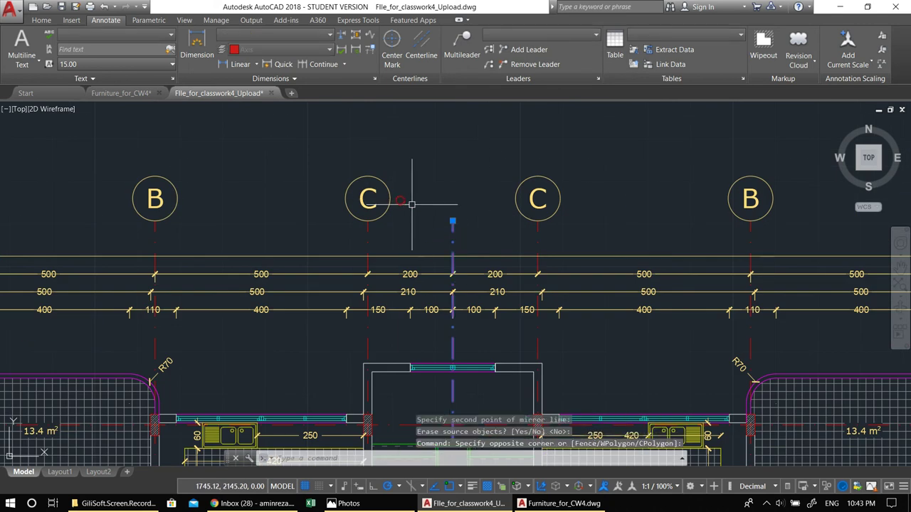
click(411, 200)
text(e)
key(Return)
Erase the right 100 dimension above the stairwell window together with the guide line behind it.
scroll(459, 271, down, 3)
scroll(486, 190, up, 7)
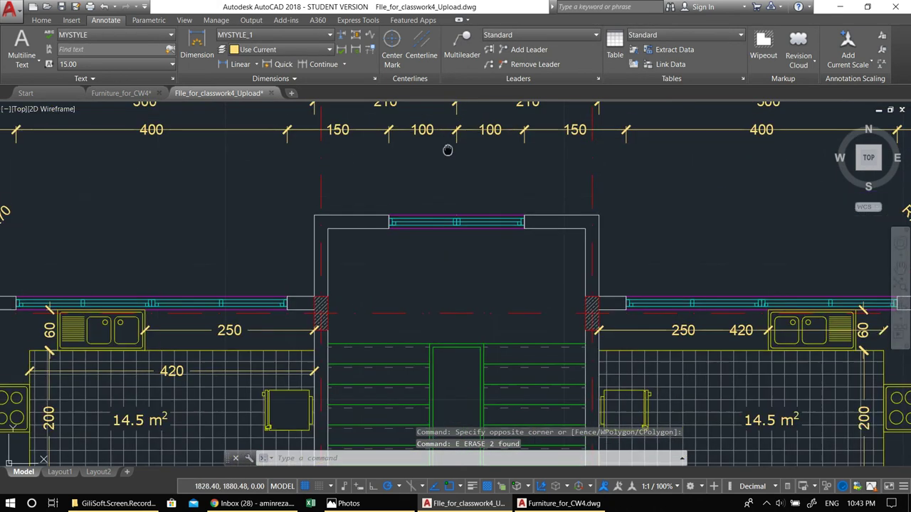
click(461, 183)
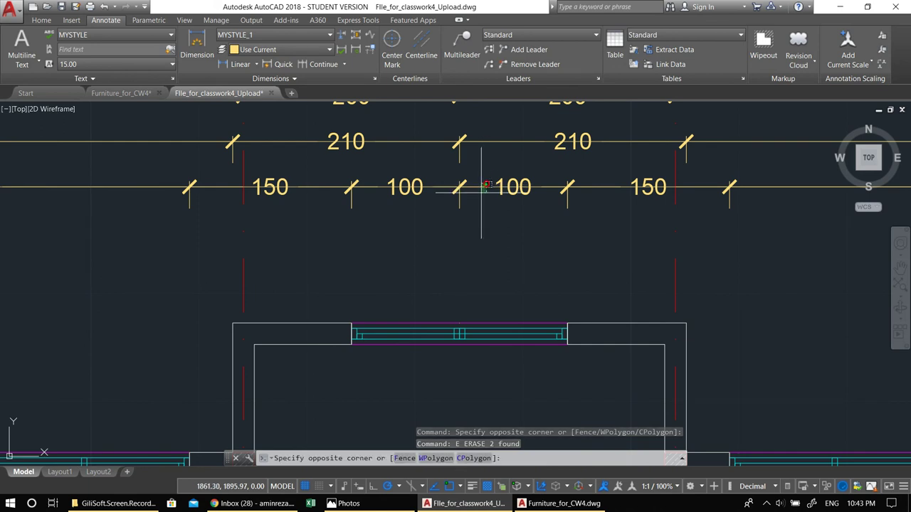
click(500, 194)
text(e)
key(Return)
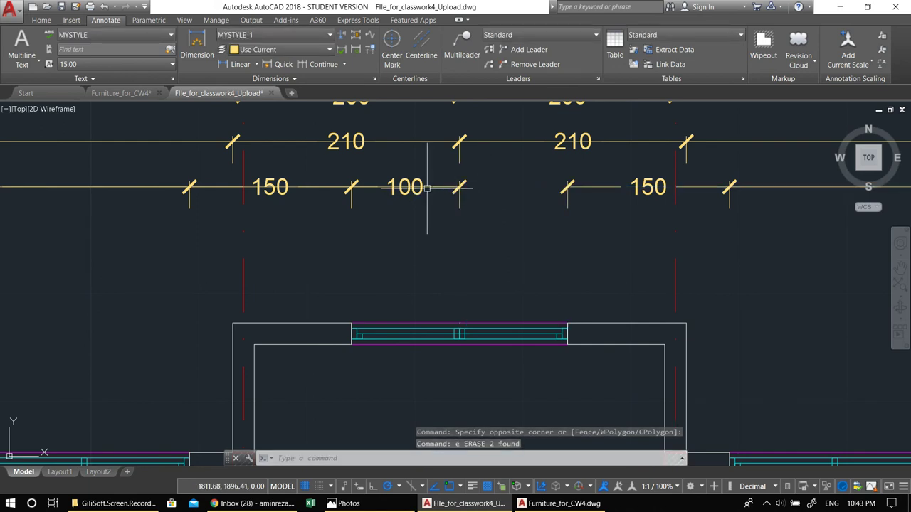
key(Escape)
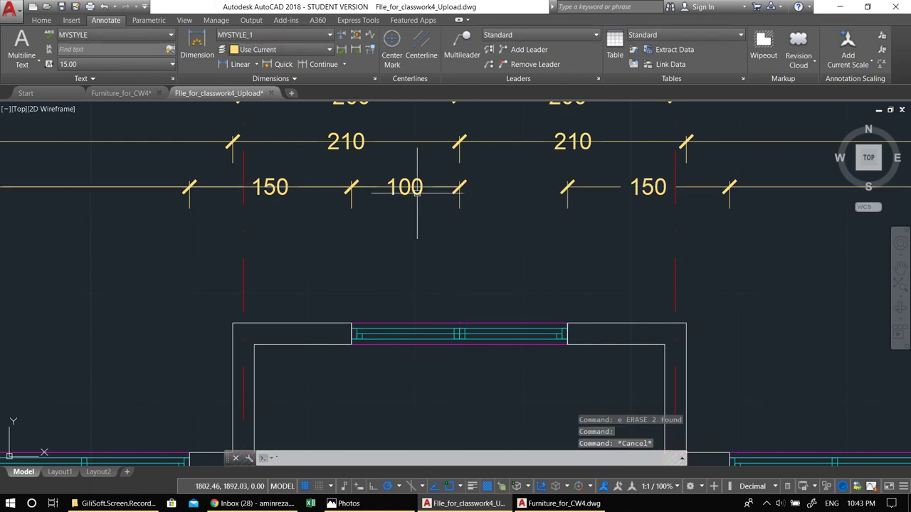
key(Escape)
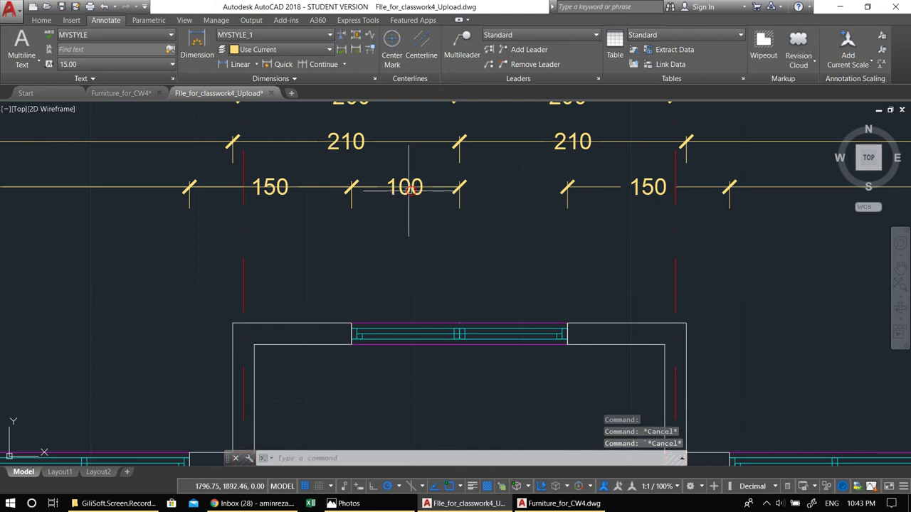
Stretch the remaining 100 dimension to the window's right end so it spans the full 200 window width.
click(395, 180)
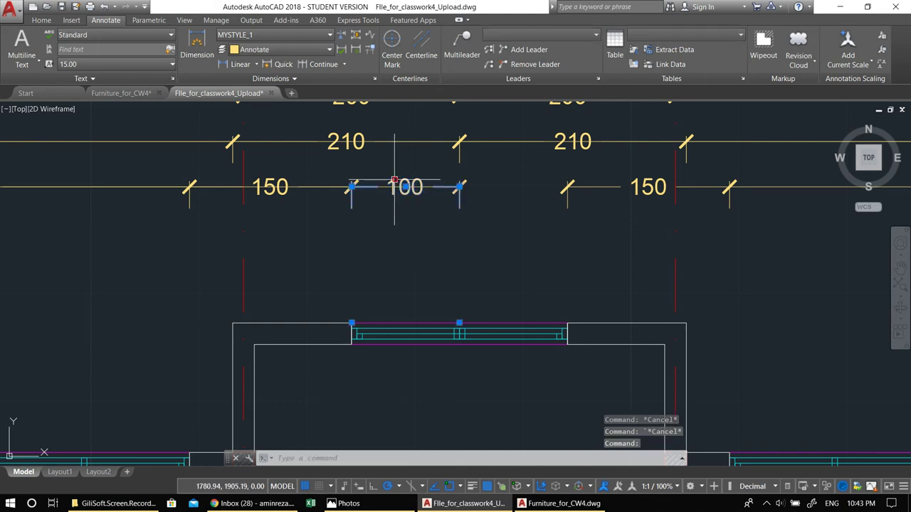
click(459, 322)
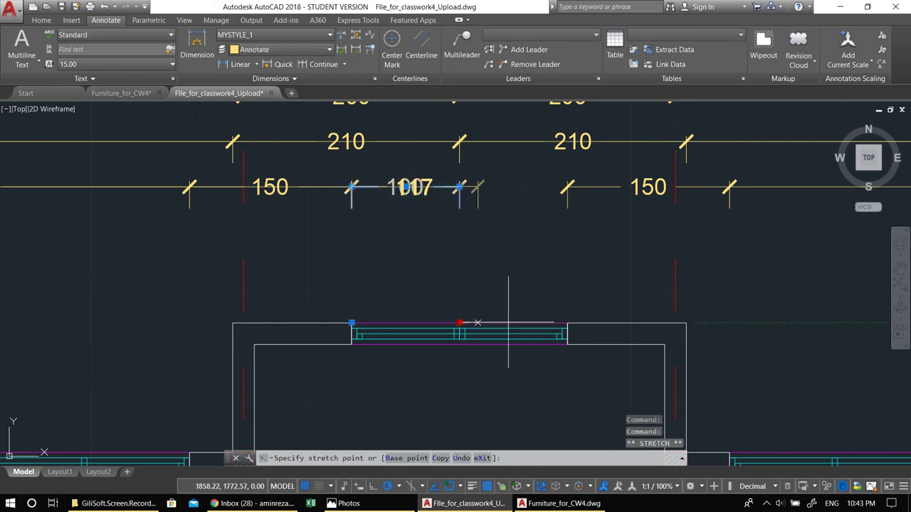
click(563, 323)
scroll(519, 247, down, 5)
key(Escape)
key(Escape)
Erase the right 210 dimension above the stairwell together with the guide line behind it.
scroll(479, 219, up, 5)
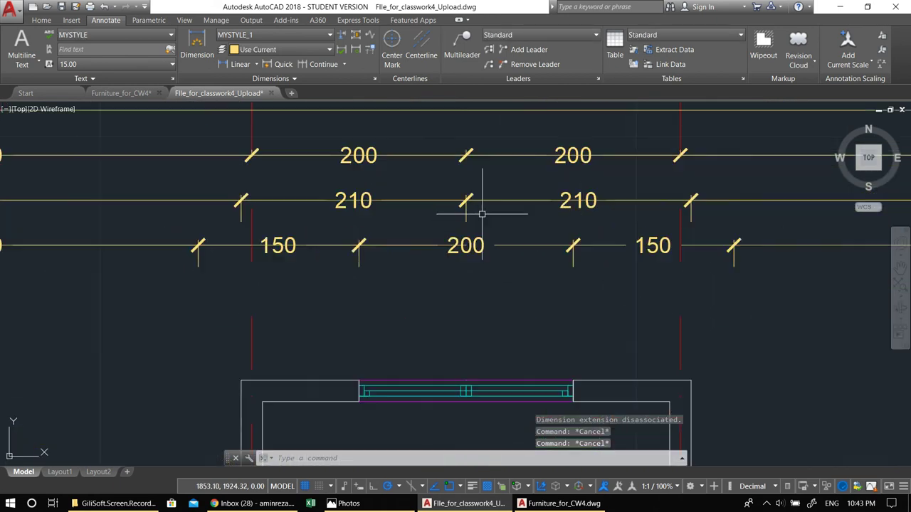
click(487, 201)
click(500, 202)
click(480, 189)
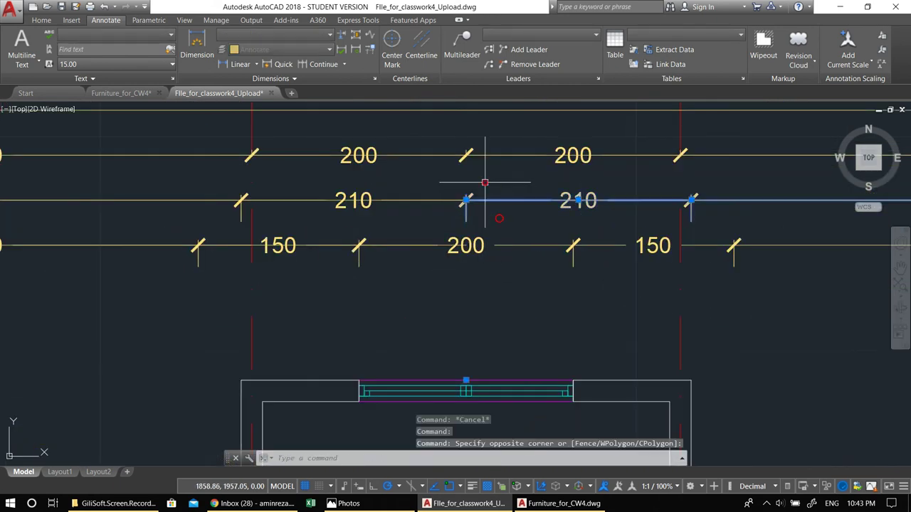
text(E)
key(Return)
Stretch the left 210 dimension's end point from the window's midpoint to the window's right end.
click(454, 220)
click(419, 189)
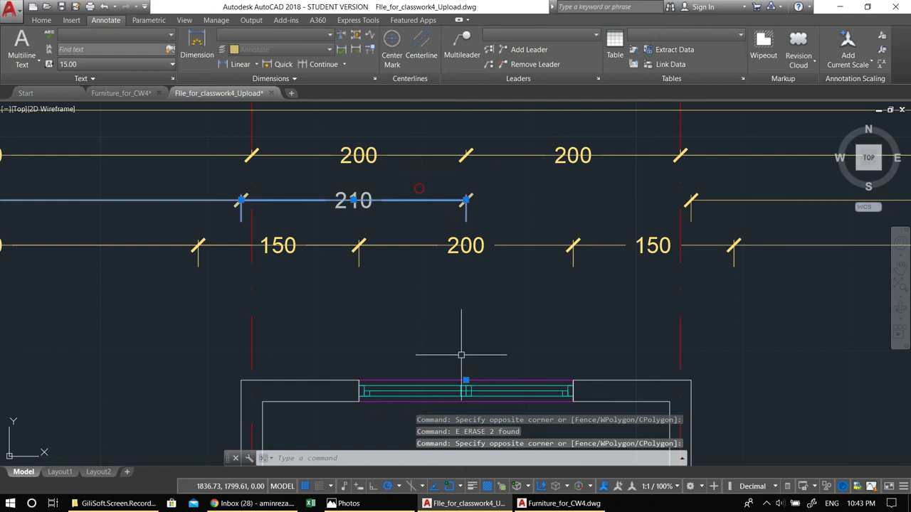
click(466, 380)
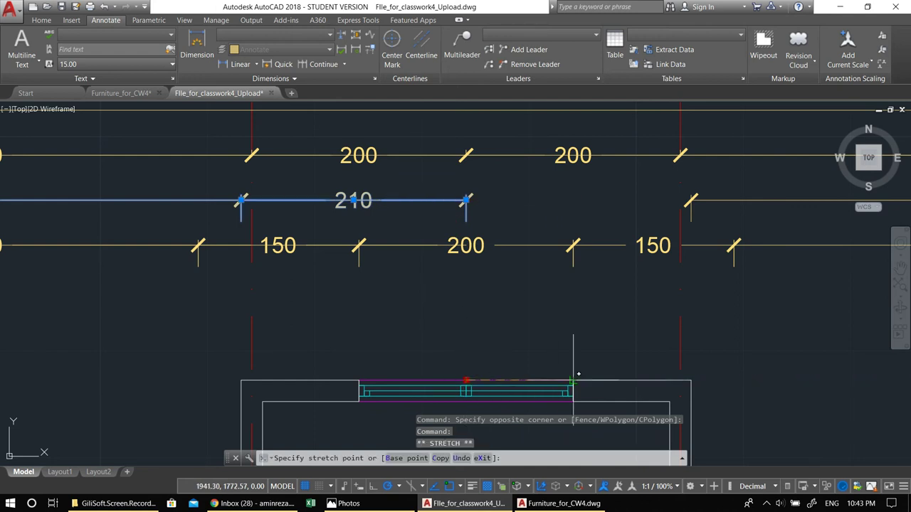
click(575, 380)
mouse_move(520, 243)
middle_down()
mouse_move(522, 294)
mouse_move(465, 246)
mouse_move(386, 249)
middle_up()
key(Escape)
Add a linear dimension from the window's right end to the stairwell's outer right corner, aligned with the middle dimension row.
click(226, 65)
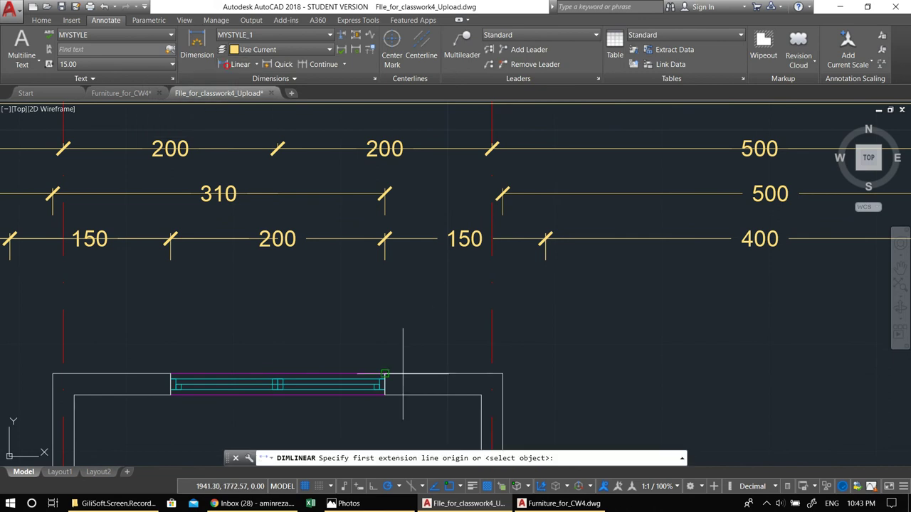
click(390, 373)
click(502, 374)
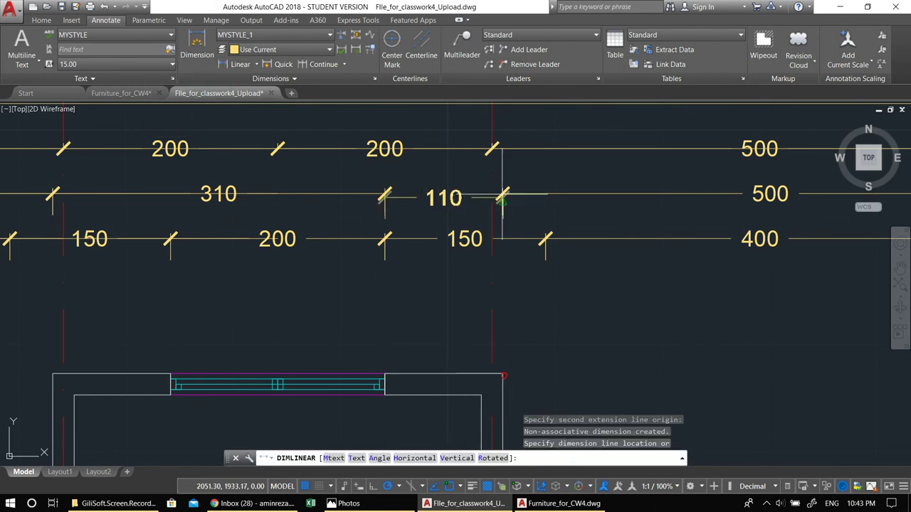
click(502, 194)
scroll(655, 270, down, 2)
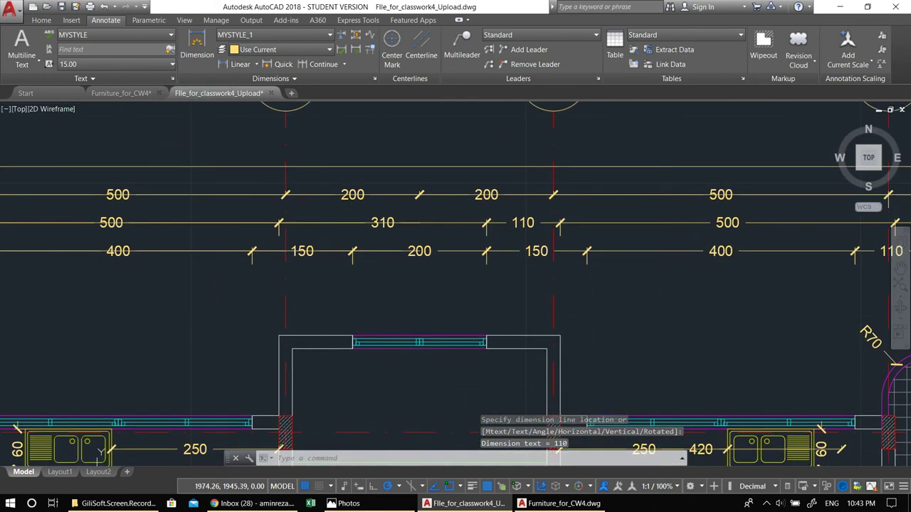
Erase the right 200 dimension in the axis dimension row between the two C axes.
key(Escape)
click(469, 195)
middle_drag(469, 195, 458, 187)
key(Return)
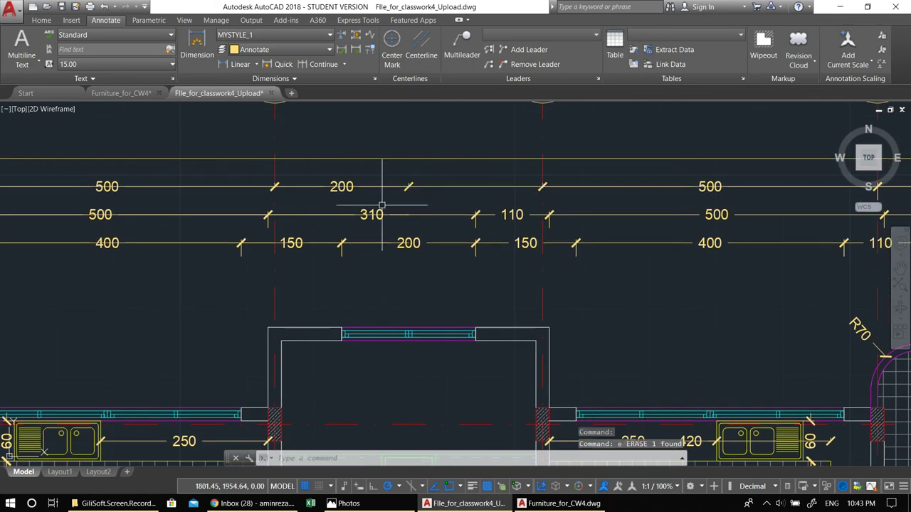
Stretch the remaining 200 dimension between the two C axes so its end point meets the right C axis.
click(346, 183)
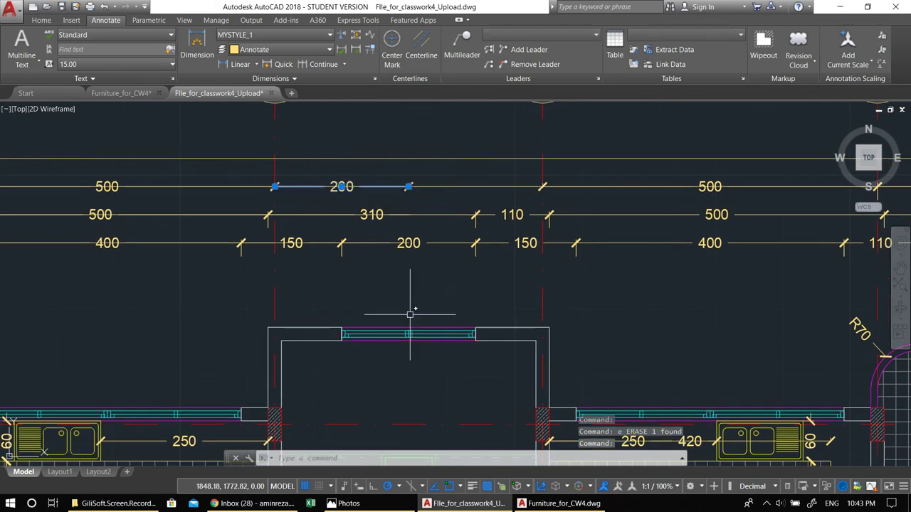
middle_drag(404, 250, 388, 132)
scroll(388, 132, down, 1)
middle_drag(384, 173, 378, 262)
scroll(385, 183, up, 5)
click(396, 171)
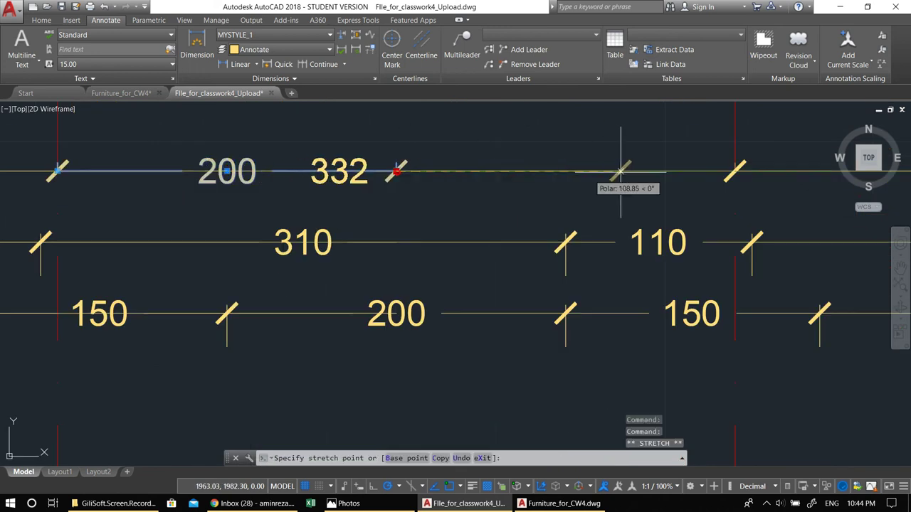
click(734, 171)
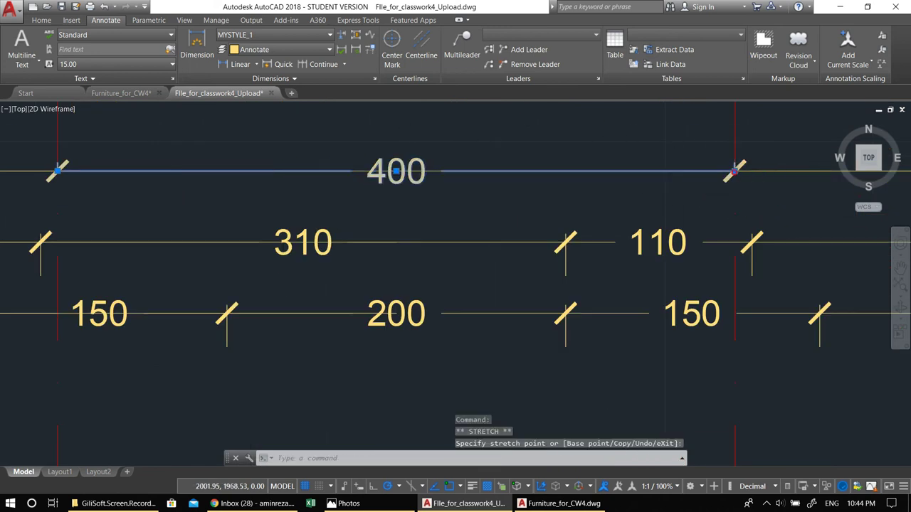
scroll(641, 241, down, 5)
key(Escape)
key(Escape)
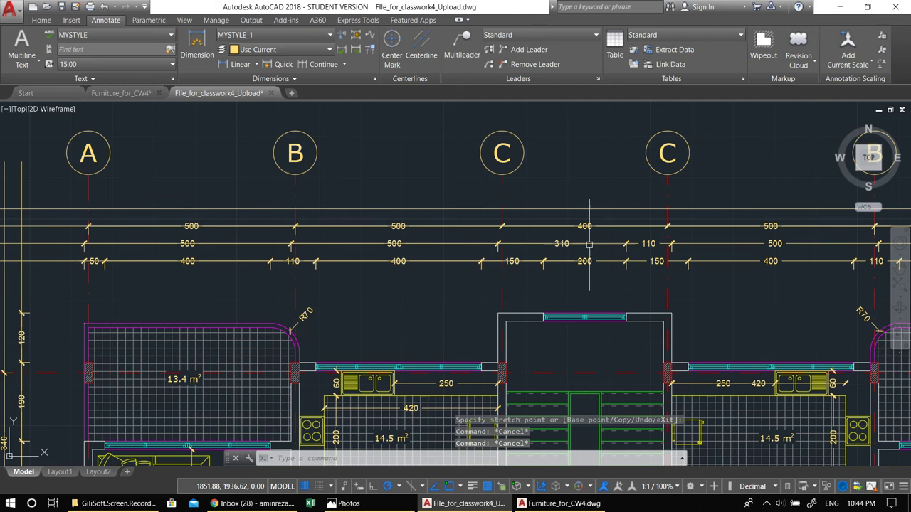
Add an overall linear dimension between the plan's outer upper-left and upper-right corners, placed on the uppermost guide line above the plan.
scroll(538, 230, down, 3)
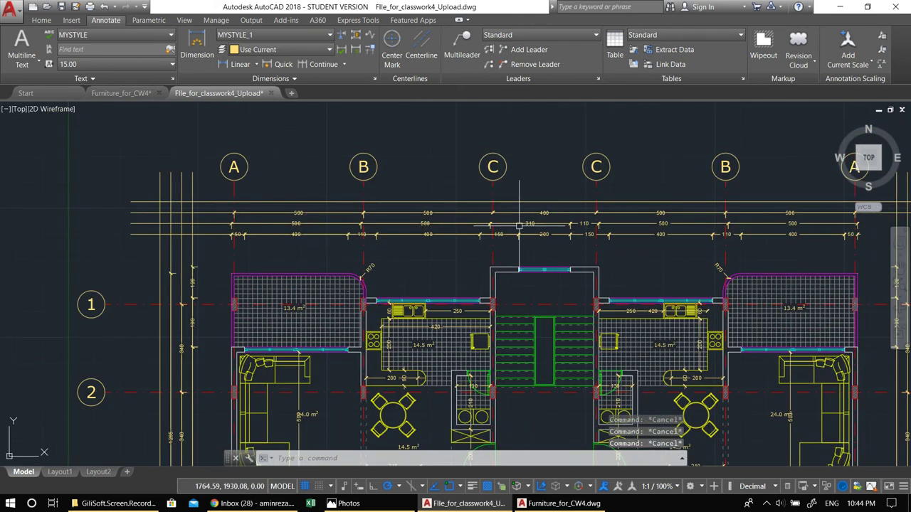
scroll(495, 226, up, 2)
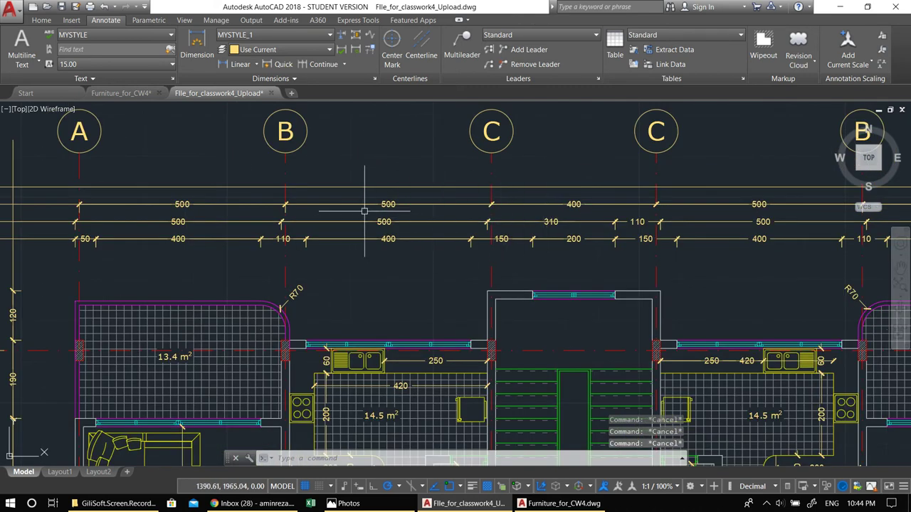
middle_drag(289, 208, 345, 212)
middle_drag(208, 206, 278, 209)
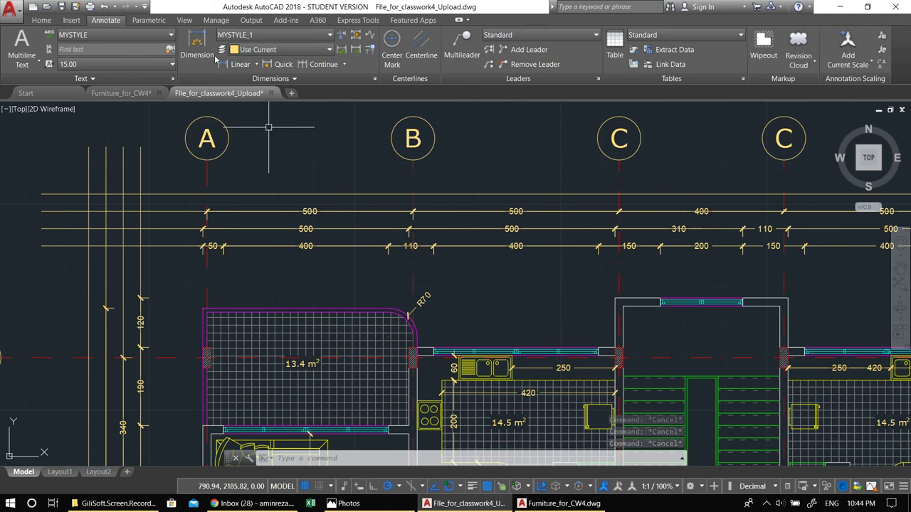
click(235, 64)
scroll(202, 307, up, 3)
click(200, 305)
scroll(425, 338, down, 3)
middle_drag(818, 342, 427, 260)
scroll(685, 277, up, 2)
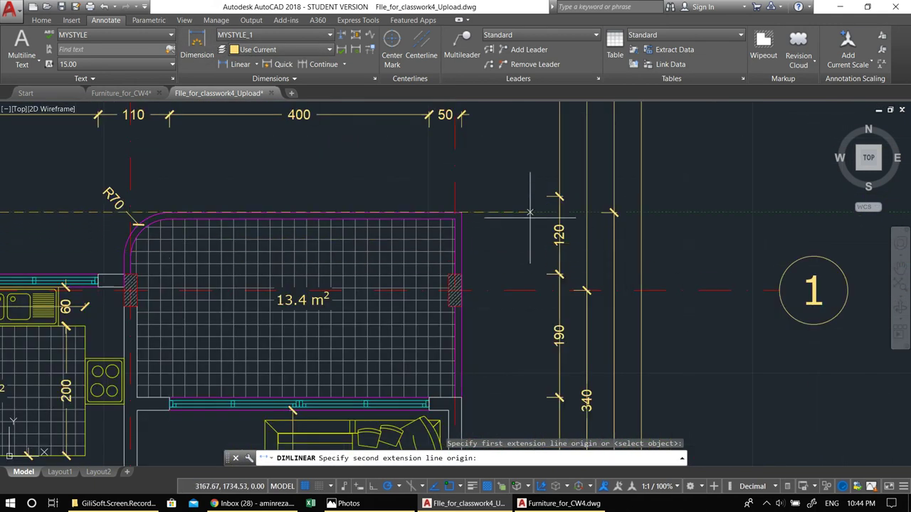
click(461, 212)
scroll(477, 206, down, 1)
middle_drag(477, 205, 493, 313)
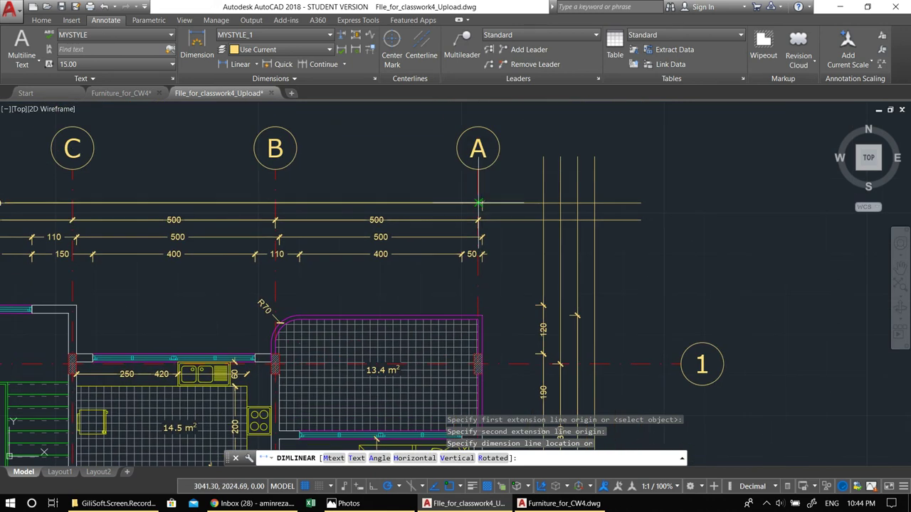
scroll(481, 206, up, 1)
click(482, 204)
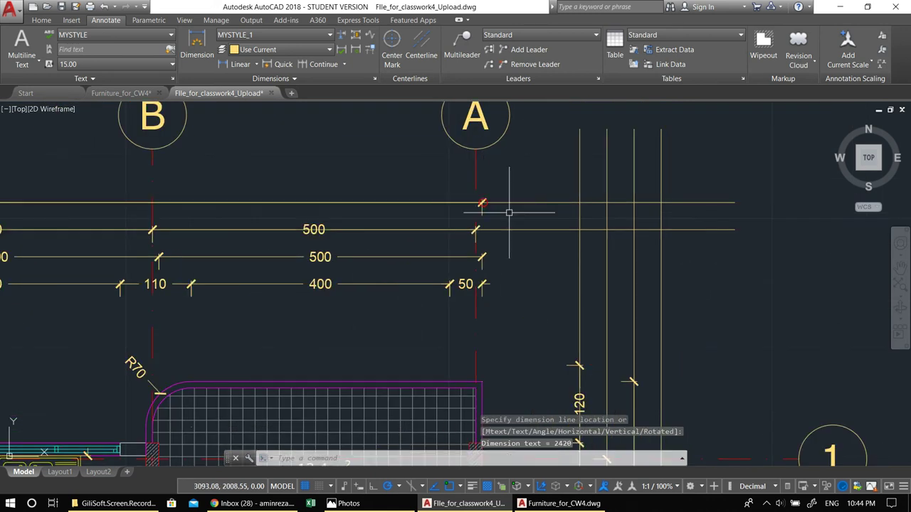
Erase the horizontal guide lines extending past the right A axis above the plan.
scroll(509, 213, down, 2)
middle_drag(448, 227, 584, 236)
key(Escape)
click(658, 253)
click(644, 202)
middle_drag(646, 230, 660, 211)
text(e)
key(Return)
Erase the vertical guide lines behind the dimension columns on the plan's left side.
scroll(639, 273, down, 2)
middle_drag(467, 319, 413, 252)
middle_drag(309, 270, 484, 232)
scroll(345, 223, up, 3)
middle_drag(357, 162, 415, 350)
click(468, 186)
click(327, 169)
mouse_move(342, 181)
middle_down()
mouse_move(382, 245)
mouse_move(381, 235)
middle_up()
text(e)
key(Return)
Erase the four horizontal guide lines extending past the left A axis above the plan.
middle_drag(418, 211, 431, 303)
click(435, 314)
click(380, 152)
text(E)
key(Return)
Add an overall linear dimension between the plan's outer lower corners, placed on the third guide line below the plan.
scroll(343, 155, down, 5)
middle_drag(343, 154, 237, 81)
scroll(680, 338, up, 2)
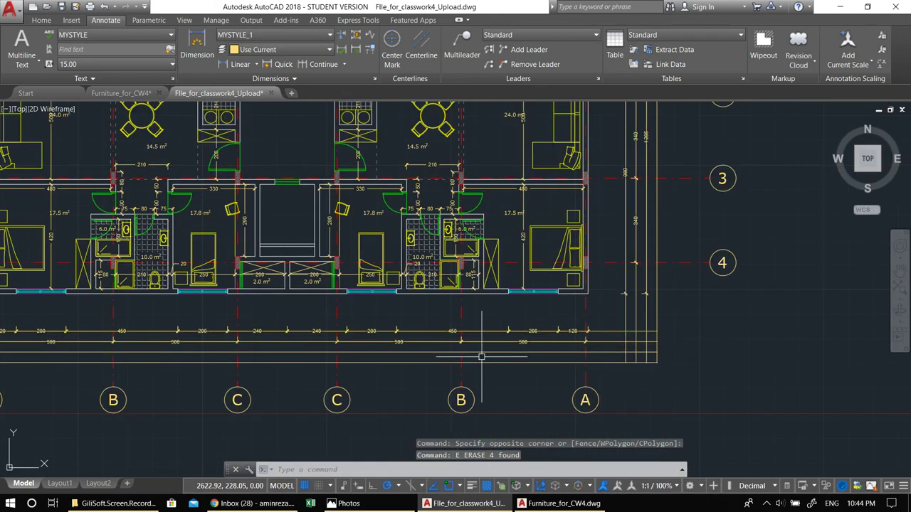
middle_drag(503, 356, 641, 324)
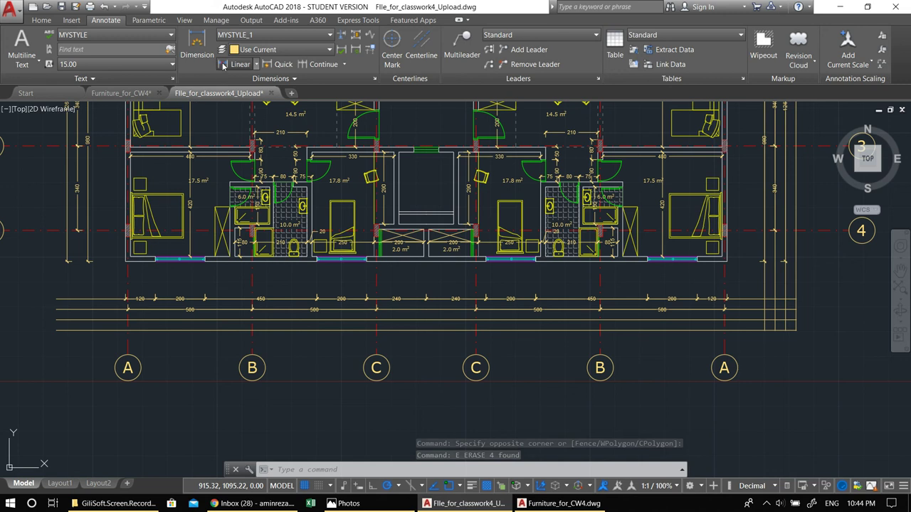
click(223, 64)
scroll(134, 259, up, 7)
scroll(327, 295, down, 7)
scroll(724, 274, up, 7)
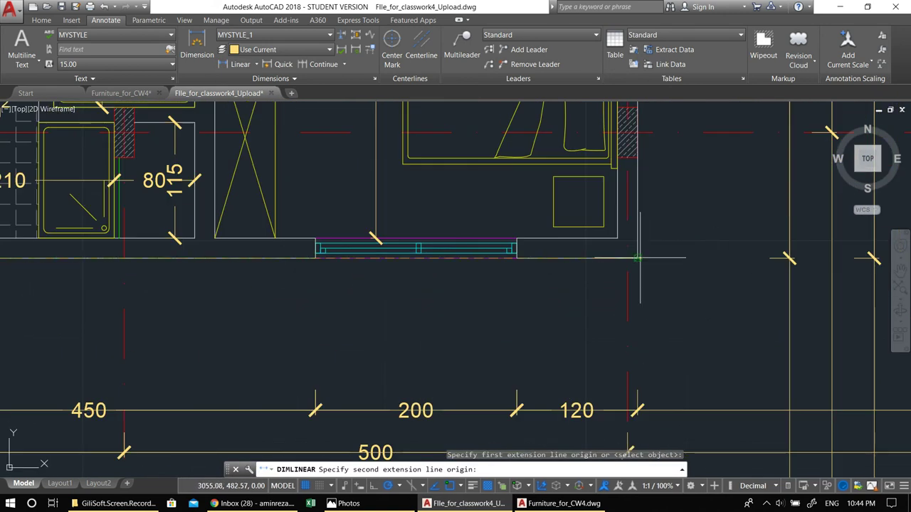
click(641, 258)
scroll(640, 281, down, 4)
scroll(648, 278, up, 2)
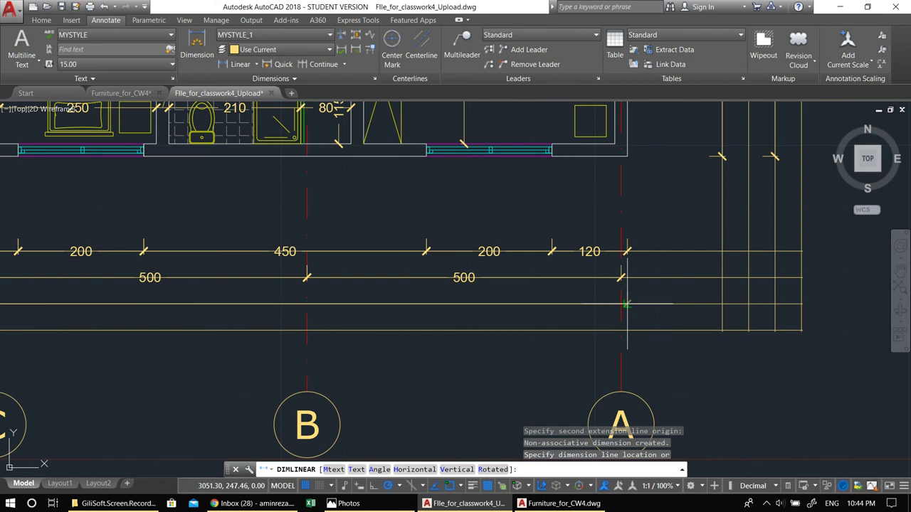
click(627, 304)
Erase the four horizontal guide lines below the right half of the plan.
key(Escape)
click(683, 353)
click(671, 234)
middle_drag(670, 245, 640, 244)
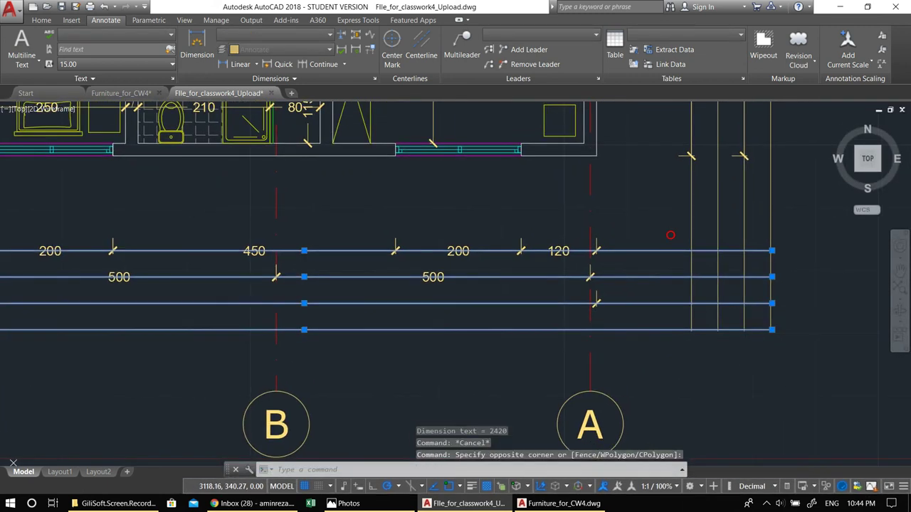
text(e)
key(Return)
Erase the right 240 dimension in the first dimension row below the plan's centre.
scroll(498, 285, down, 2)
middle_drag(492, 274, 519, 285)
scroll(518, 285, down, 2)
scroll(392, 330, up, 4)
click(396, 333)
click(368, 274)
text(e)
key(Return)
Stretch the left 240 dimension's end point from the plan's centre to the left end of the adjacent right-hand window.
click(299, 349)
click(269, 305)
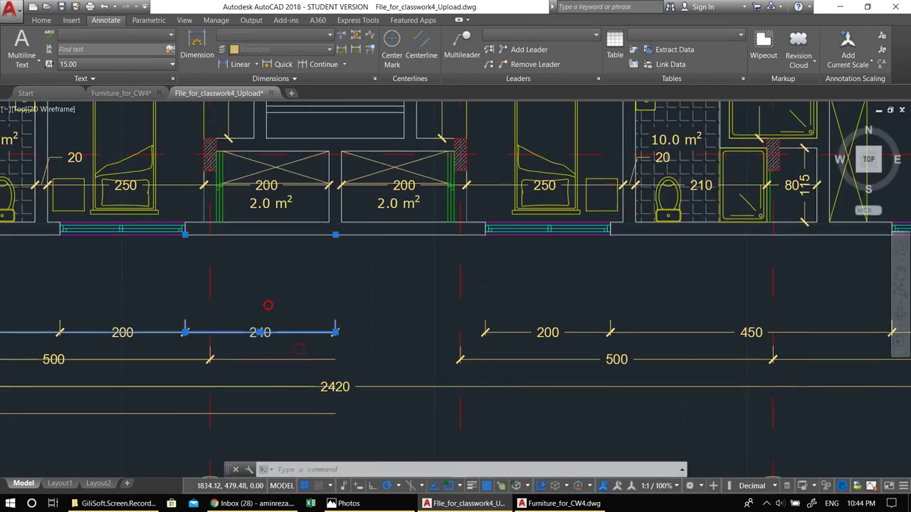
click(335, 231)
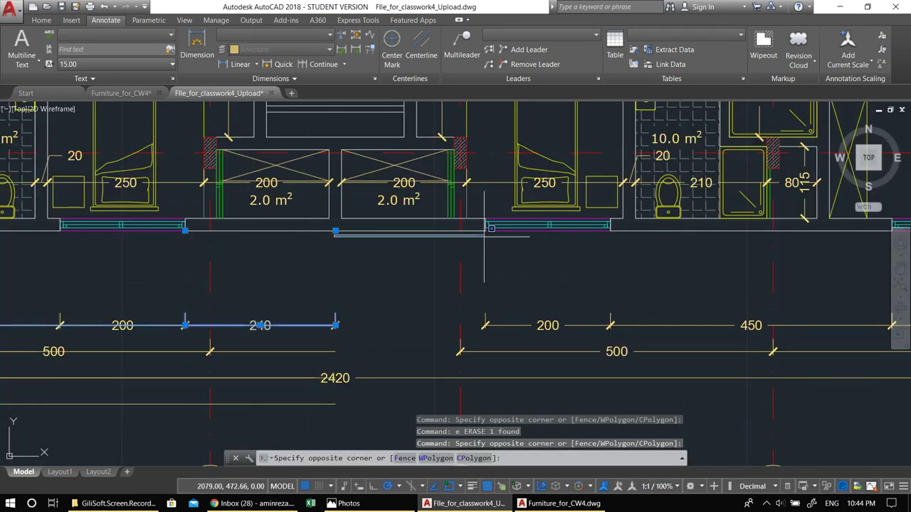
click(378, 264)
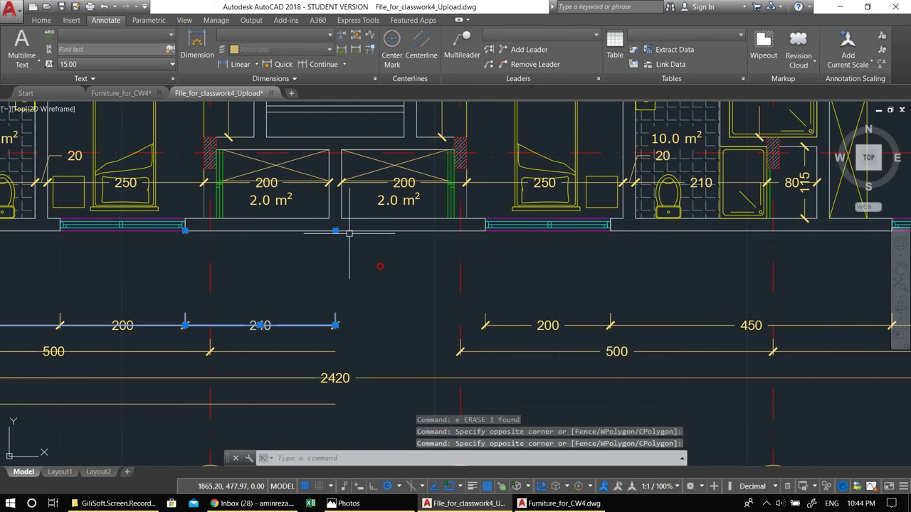
click(335, 232)
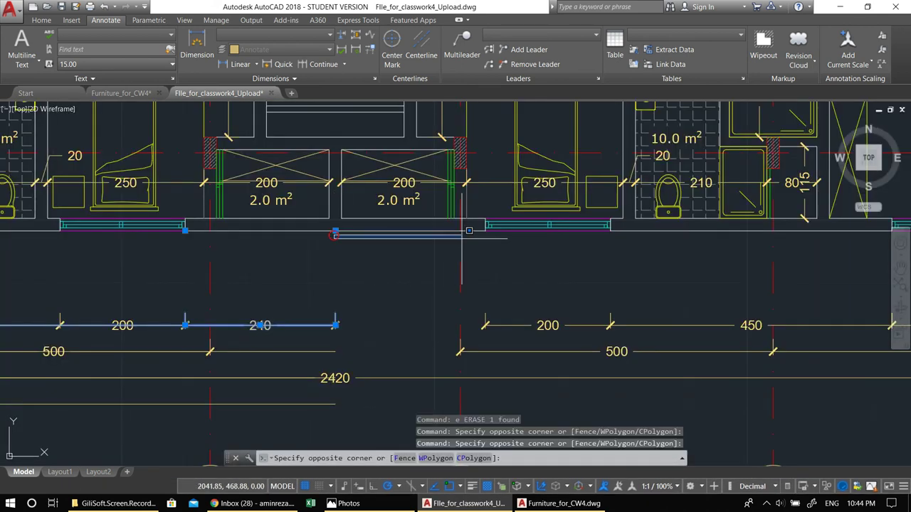
click(467, 232)
click(336, 231)
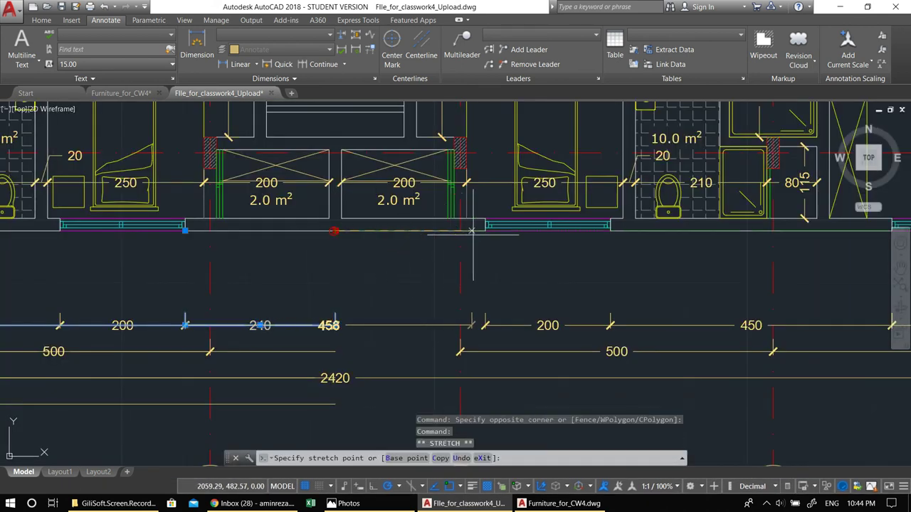
key(Escape)
key(Escape)
Erase the four horizontal guide lines below the left half of the plan.
scroll(486, 231, down, 5)
scroll(541, 278, up, 2)
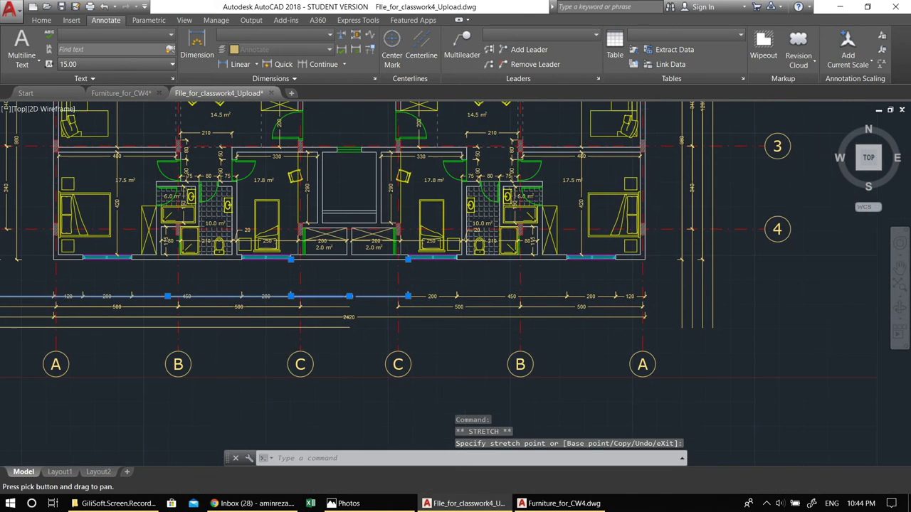
scroll(560, 290, down, 3)
click(219, 321)
click(193, 286)
text(e)
key(Return)
Erase the four vertical guide lines behind the dimension columns on the plan's right side.
middle_drag(561, 317, 461, 341)
scroll(551, 321, up, 2)
click(579, 338)
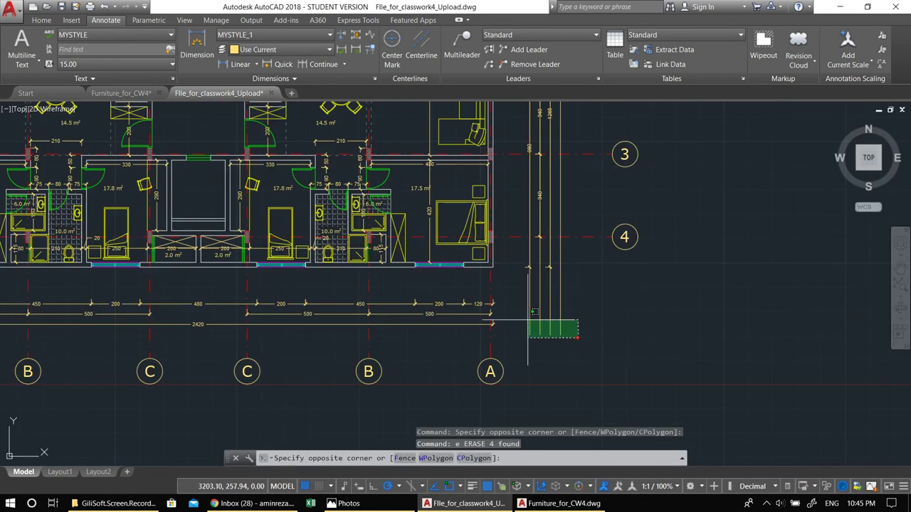
click(523, 315)
text(e)
key(Return)
Examine the completed plan and the solid and dashed step lines of both stair flights.
scroll(494, 291, down, 2)
middle_drag(477, 306, 496, 353)
middle_drag(403, 308, 489, 276)
scroll(483, 234, up, 1)
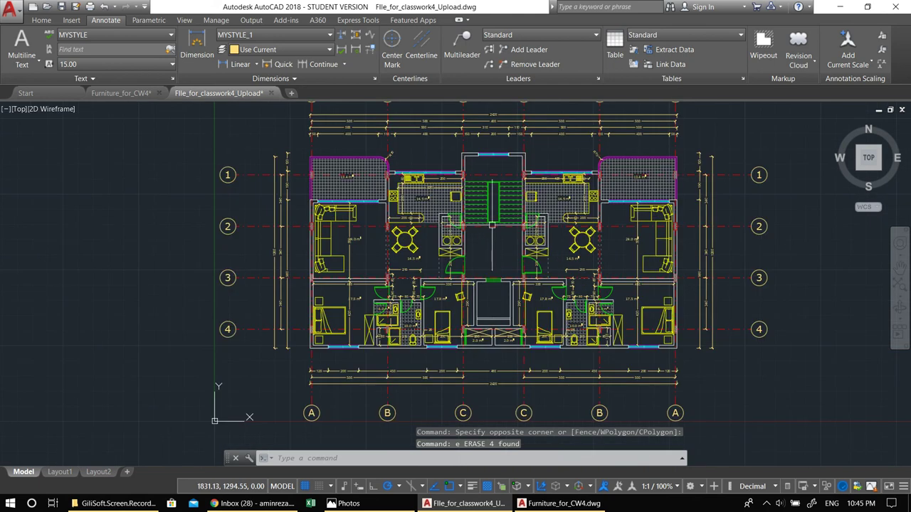
mouse_move(491, 225)
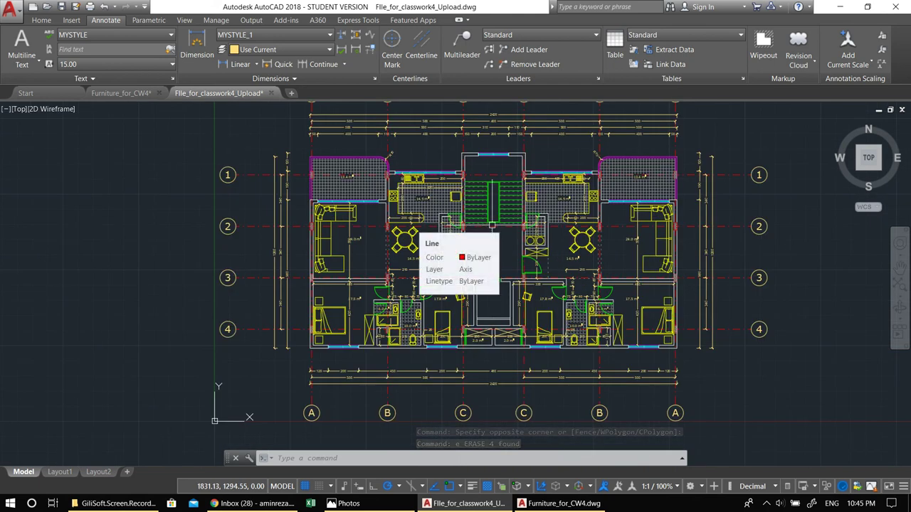
scroll(477, 187, up, 4)
mouse_move(477, 186)
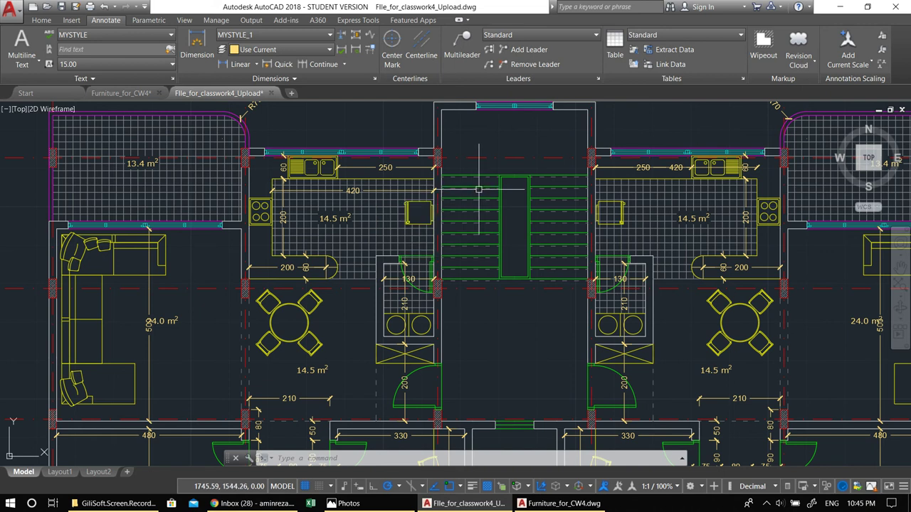
scroll(477, 189, up, 2)
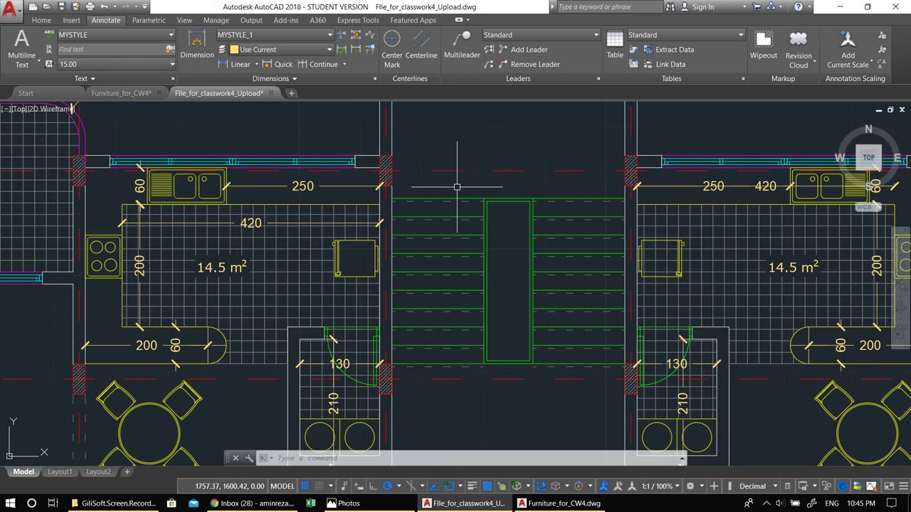
middle_drag(465, 289, 470, 251)
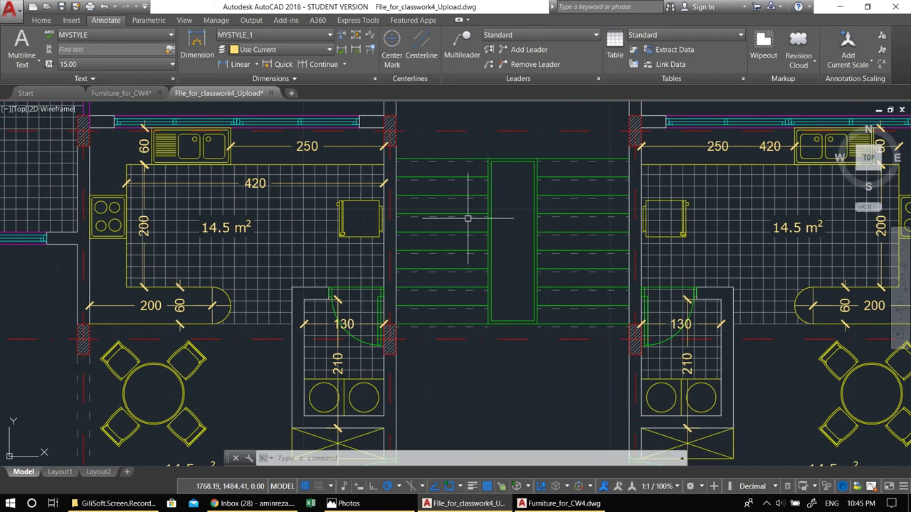
scroll(468, 218, down, 2)
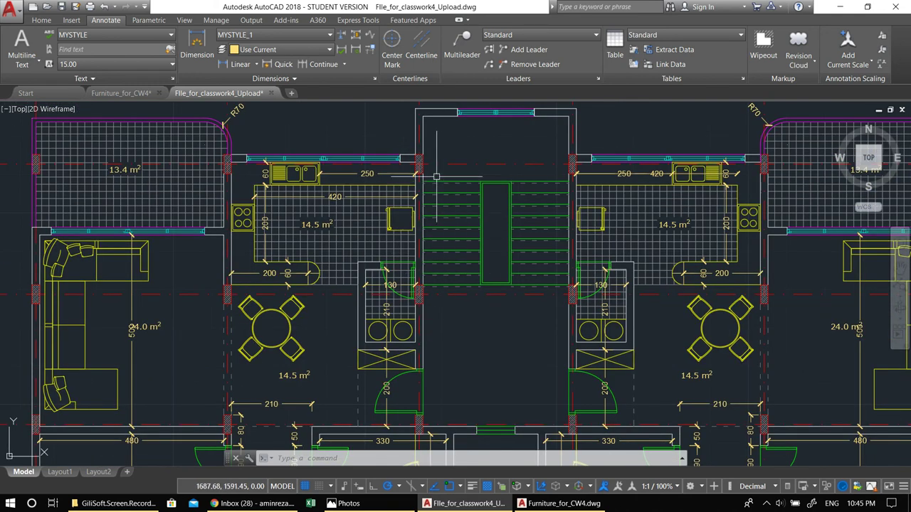
scroll(446, 197, up, 2)
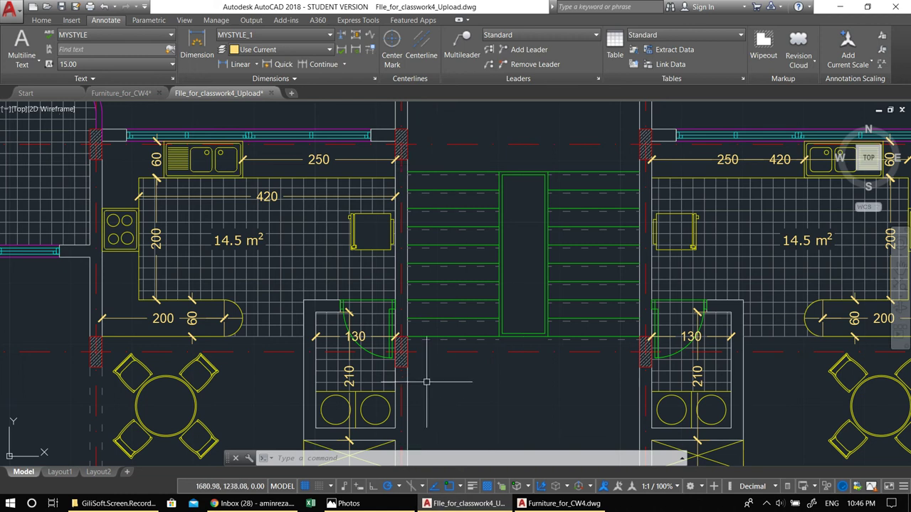
mouse_move(431, 334)
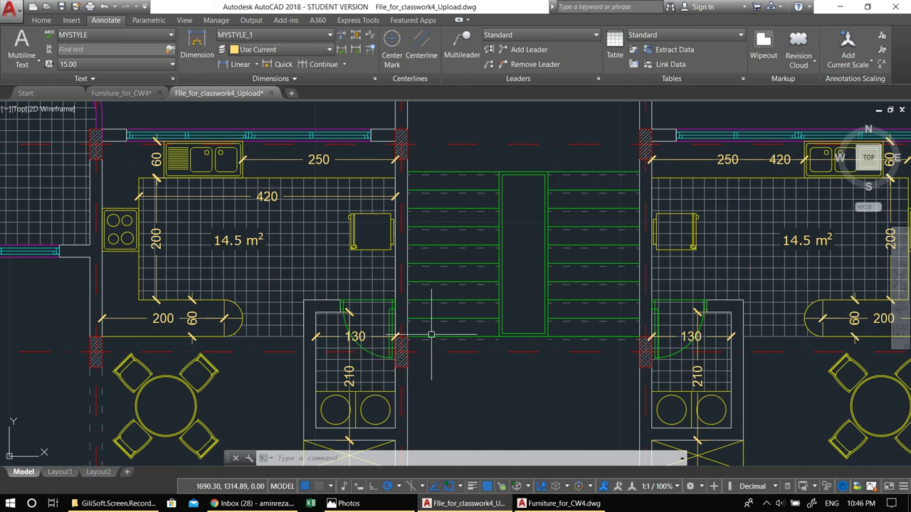
middle_drag(425, 285, 385, 302)
scroll(508, 311, down, 1)
middle_drag(480, 325, 480, 326)
scroll(476, 318, up, 2)
scroll(442, 230, up, 2)
scroll(442, 240, down, 2)
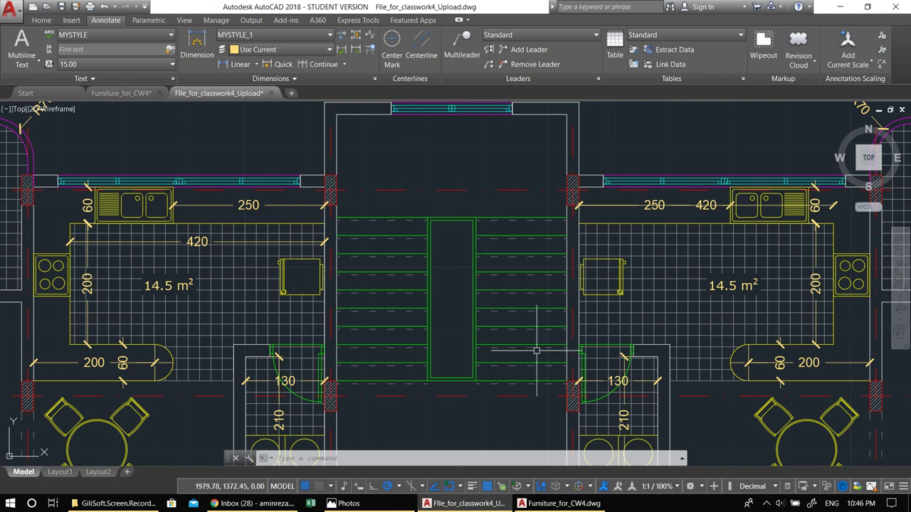
Move the ten dashed step lines of the right stair flight up by 10.
scroll(533, 329, up, 2)
click(511, 382)
click(496, 371)
click(496, 342)
click(496, 313)
click(495, 285)
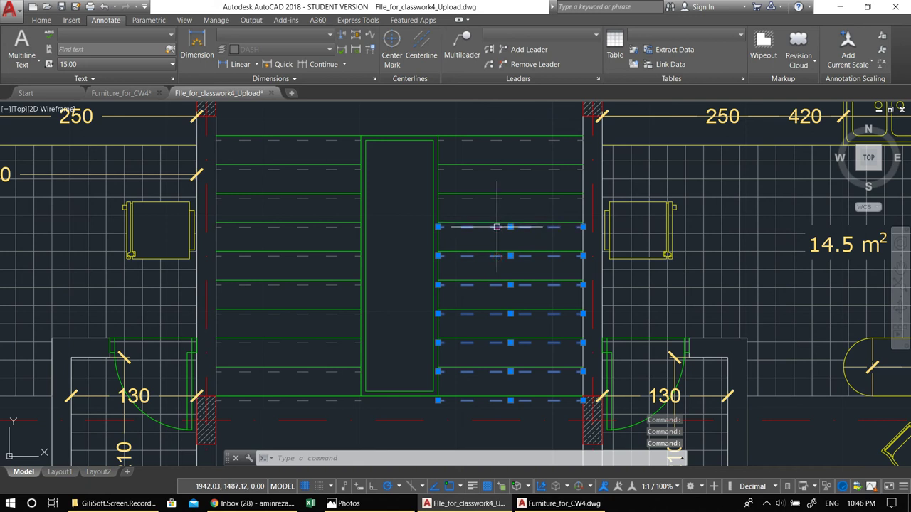
click(497, 198)
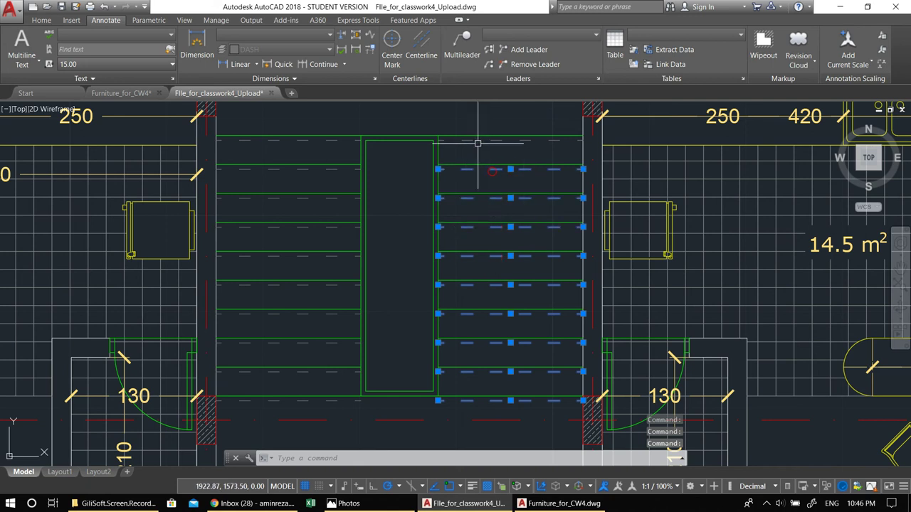
middle_drag(450, 180, 467, 226)
text(m)
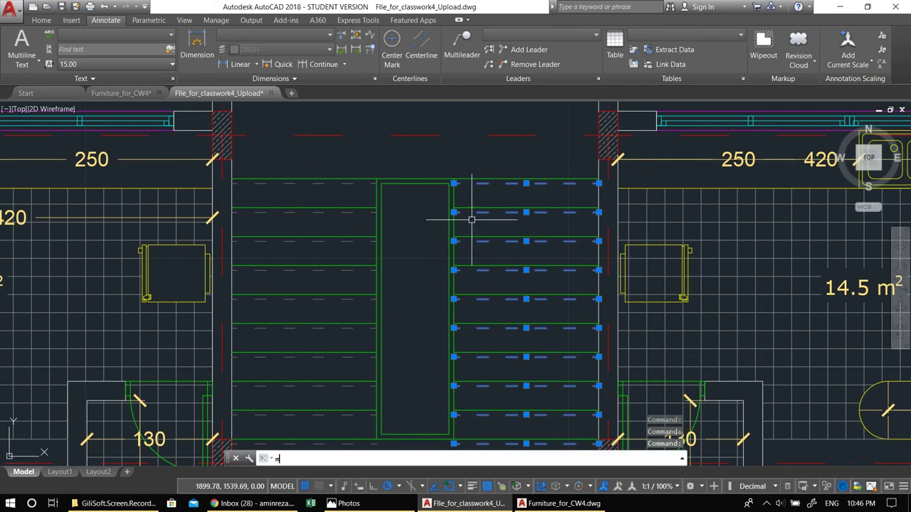
key(Return)
click(419, 259)
text(1)
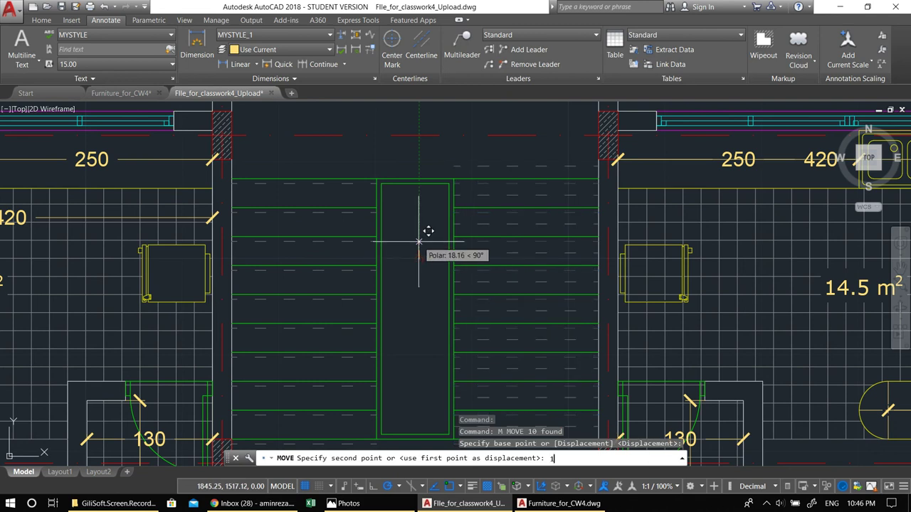
text(0)
key(Return)
scroll(418, 242, down, 2)
key(Escape)
key(Escape)
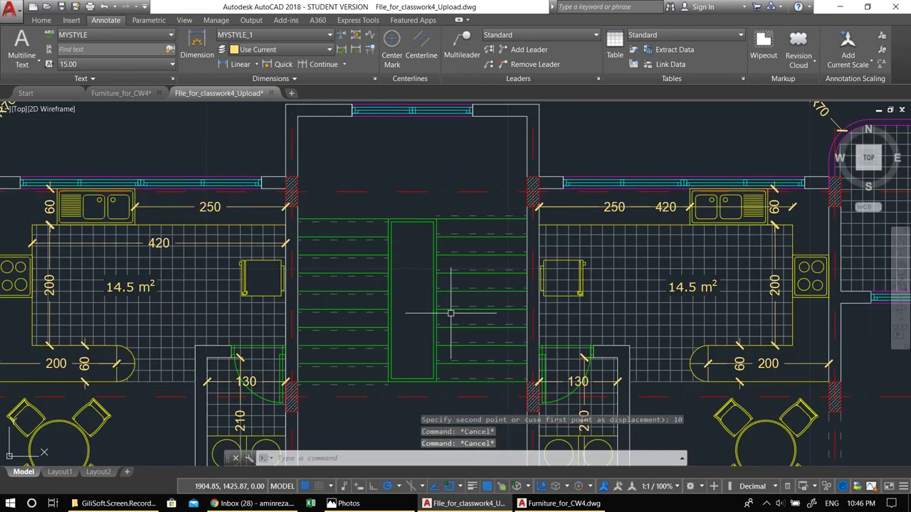
Draw a vertical guide line across the stair landing, from the middle of the flights' upper edge to the window wall.
middle_drag(478, 190, 448, 159)
click(41, 20)
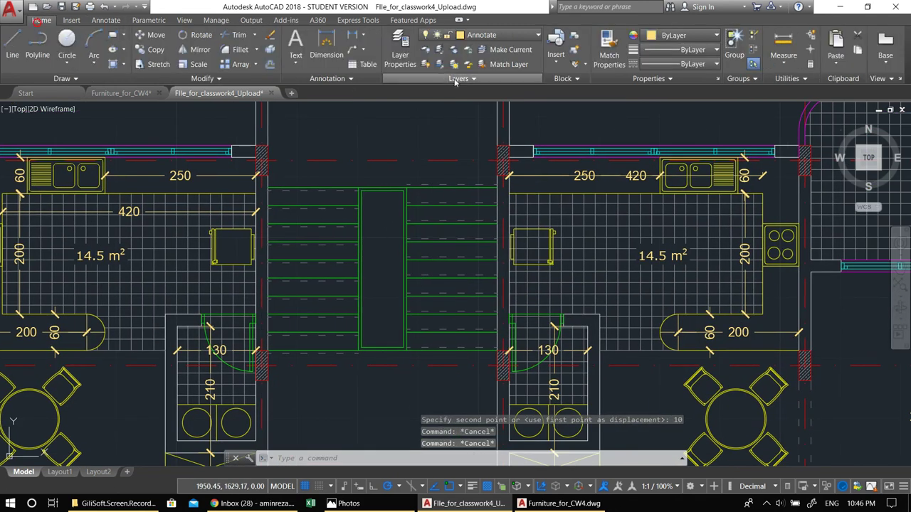
middle_drag(405, 273, 429, 266)
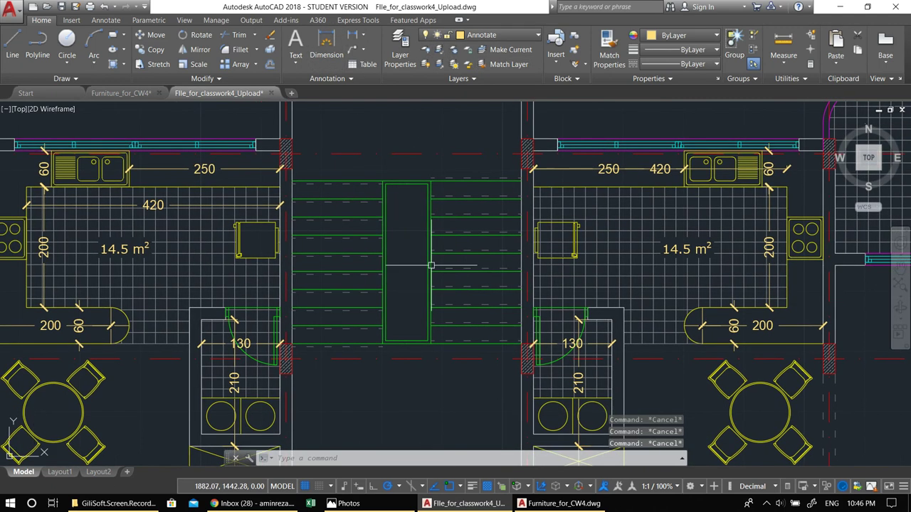
text(l)
key(Return)
middle_drag(301, 152, 308, 222)
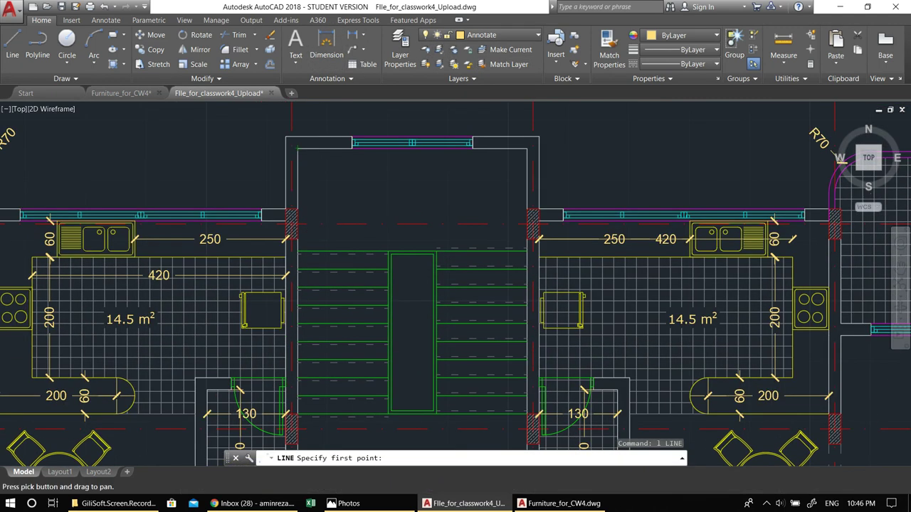
click(412, 249)
click(411, 147)
key(Return)
Draw a horizontal line from the landing's right wall to the guide line's midpoint and stretch its end to the left wall.
key(Return)
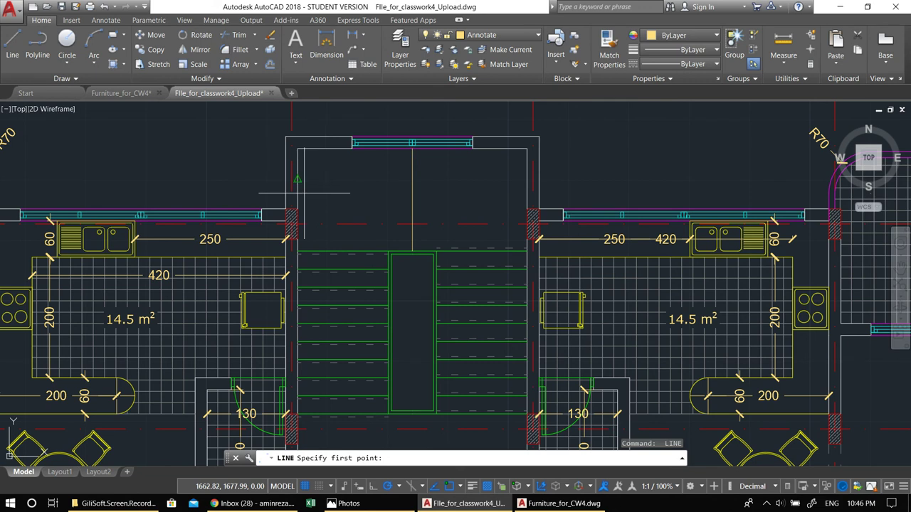
click(527, 199)
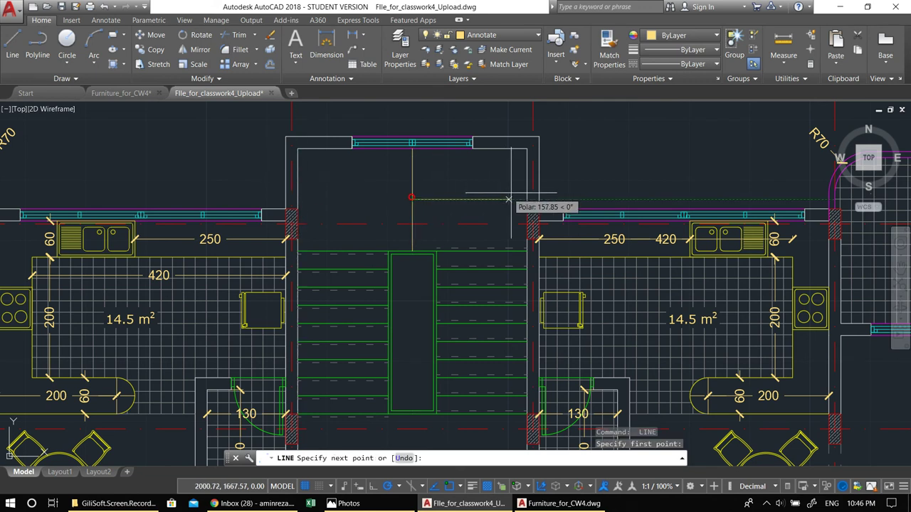
click(411, 199)
key(Return)
click(427, 200)
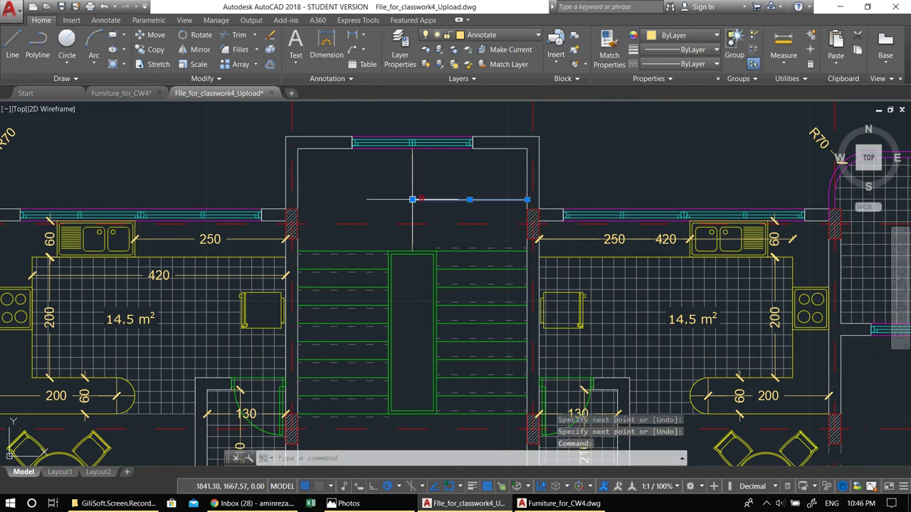
click(412, 199)
click(301, 197)
middle_drag(439, 277, 430, 250)
key(Escape)
key(Escape)
Draw a vertical walking line through each stair flight, from the midpoint of its lowest step line up to the horizontal landing line.
middle_drag(483, 283, 470, 280)
text(l)
key(Return)
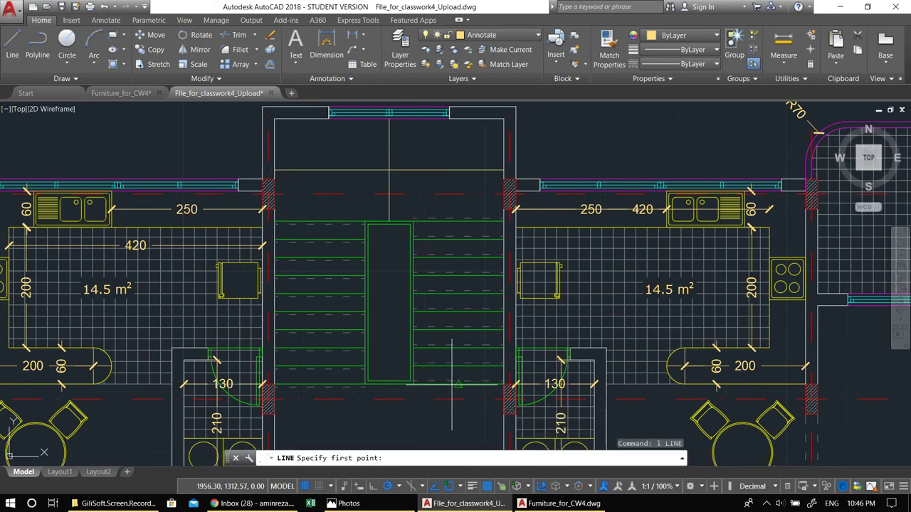
click(458, 385)
click(458, 170)
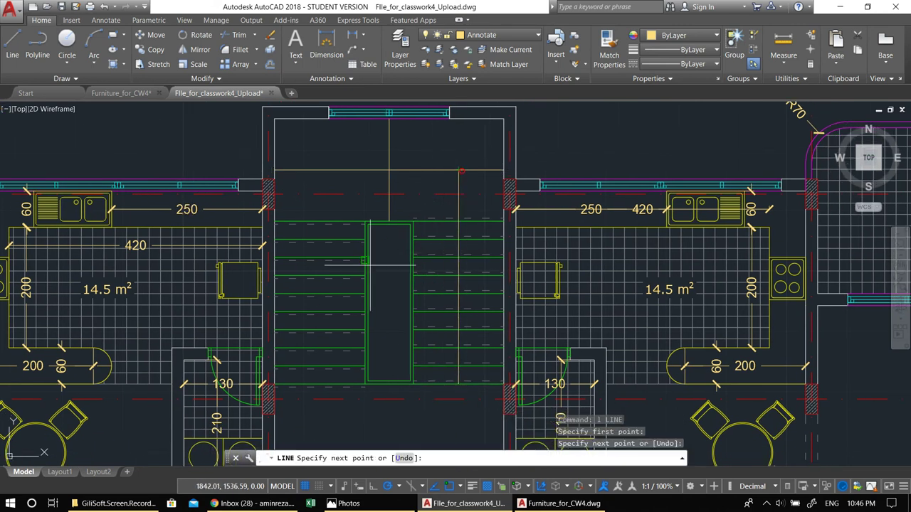
key(Return)
key(Return)
click(319, 384)
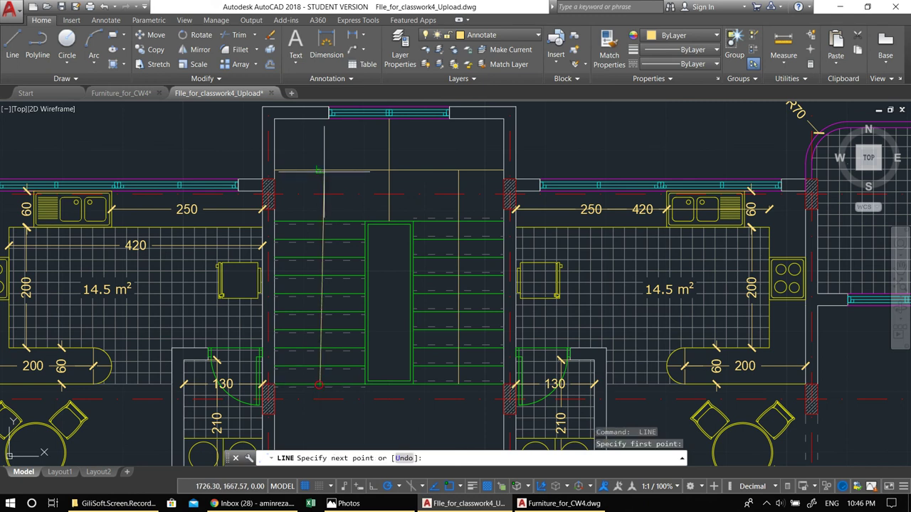
click(319, 169)
key(Return)
Erase the vertical guide line in the middle of the stair landing.
click(359, 142)
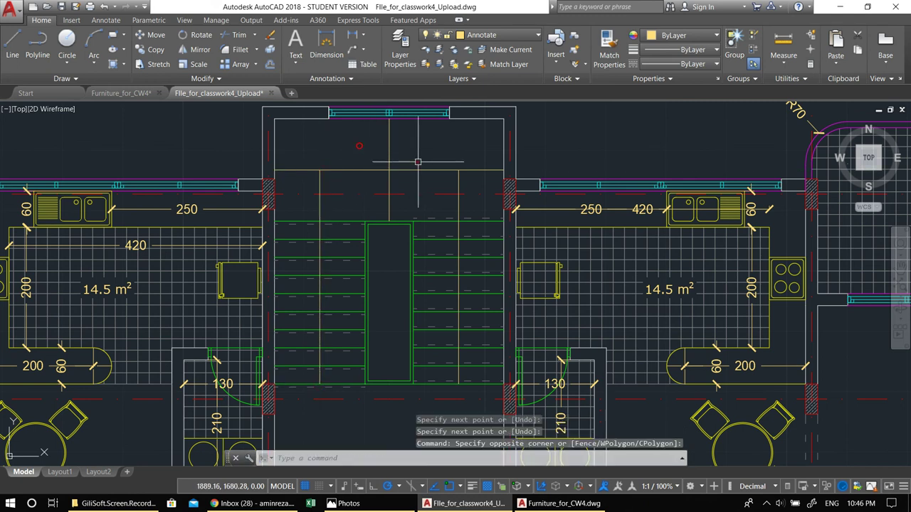
click(372, 145)
click(413, 157)
click(367, 144)
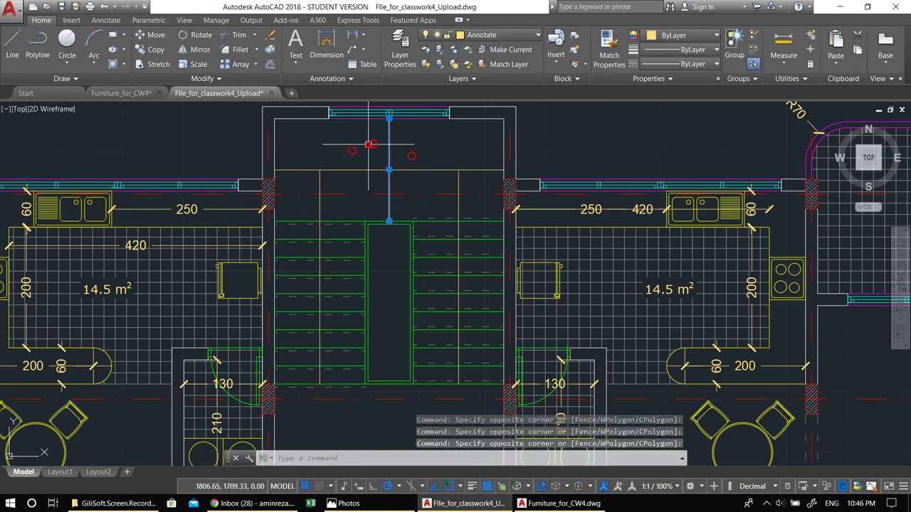
text(e)
key(Return)
middle_drag(367, 144, 373, 136)
Try to fillet the left walking line with the landing line at radius 5, and undo the rounded corner.
text(f)
key(Return)
click(326, 182)
click(337, 163)
key(Return)
scroll(337, 163, up, 4)
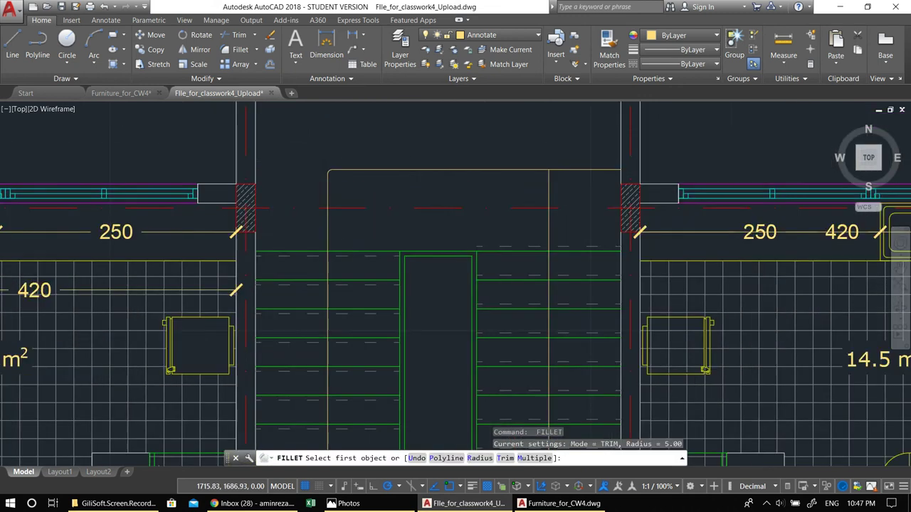
key(ctrl+z)
key(ctrl+z)
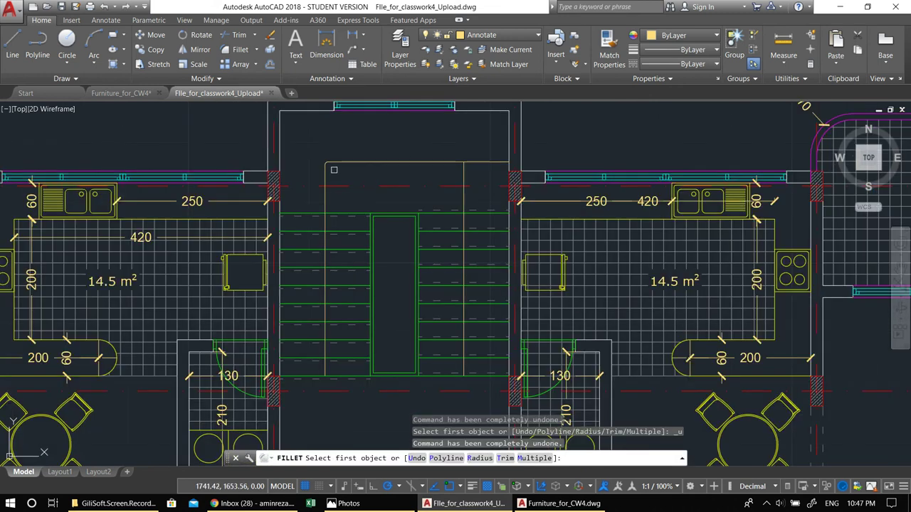
key(Escape)
key(ctrl+z)
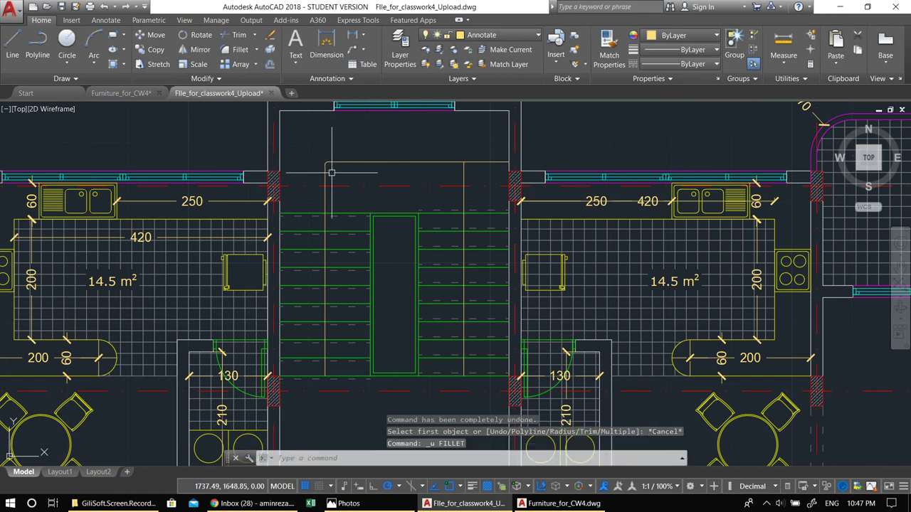
key(ctrl+z)
Fillet both walking lines with the horizontal landing line at radius 0 to form sharp corners.
text(F)
key(Return)
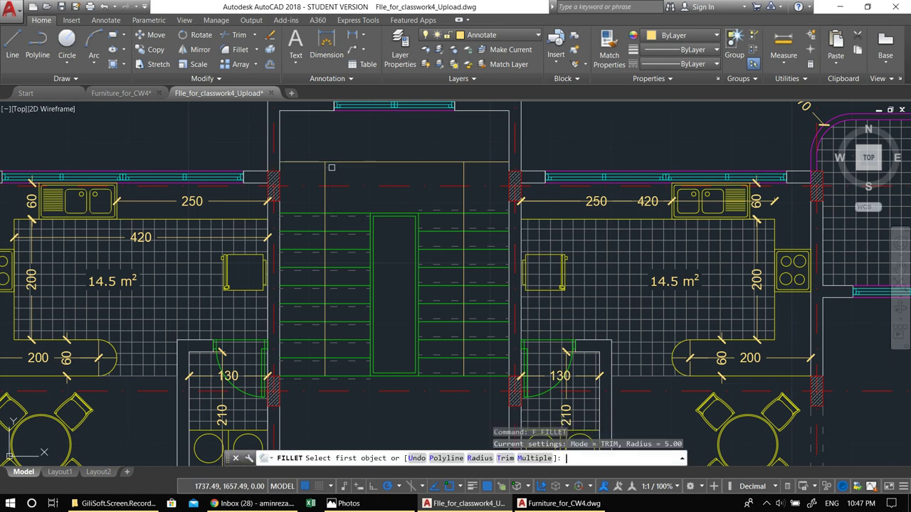
text(r)
key(Return)
text(0)
key(Return)
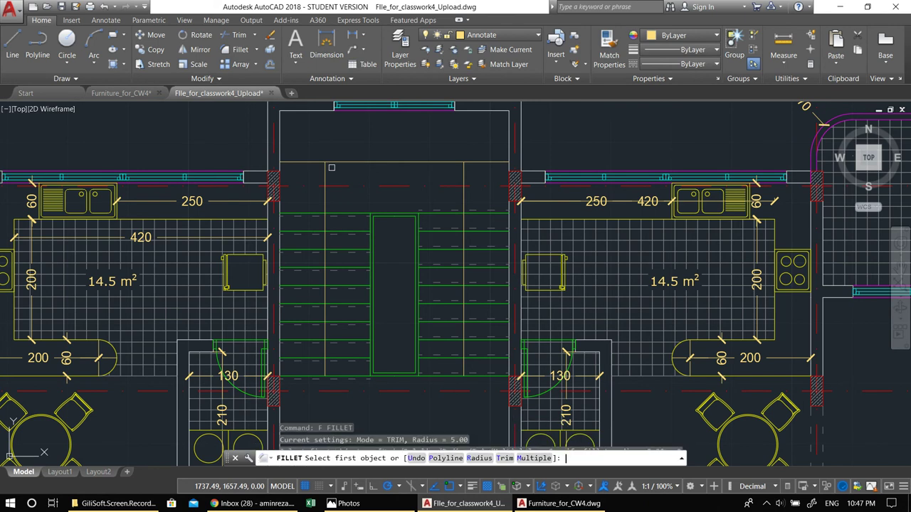
click(325, 176)
click(338, 163)
key(Return)
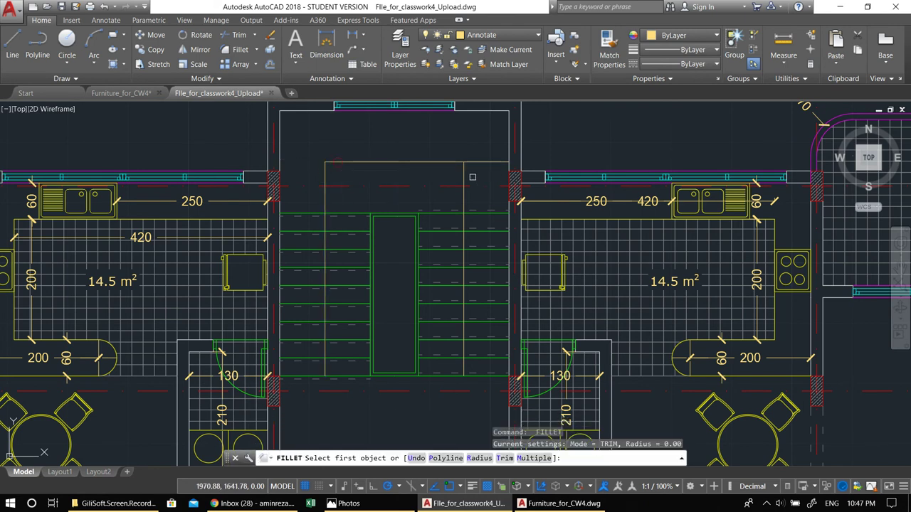
click(463, 171)
click(452, 163)
middle_drag(340, 268, 350, 222)
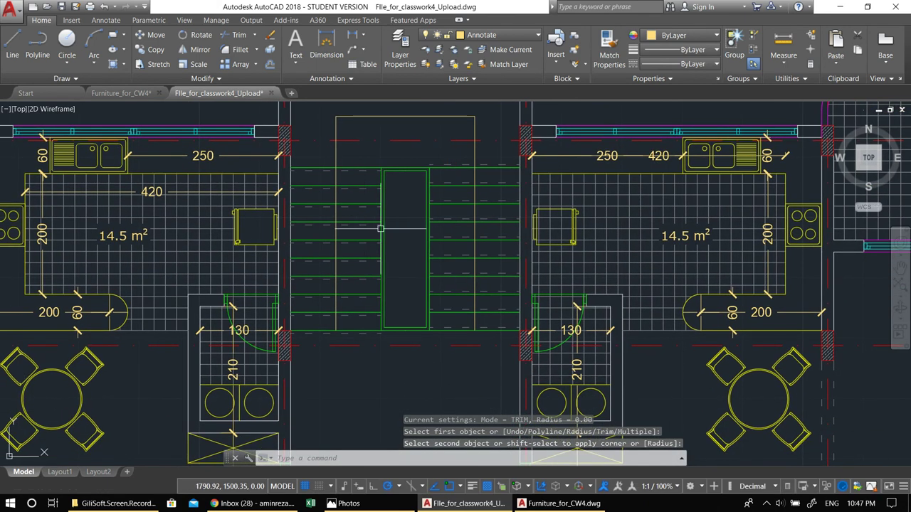
key(Escape)
key(Escape)
Draw a small circle centred on the lower end of the right flight's walking line.
middle_drag(474, 330, 433, 280)
text(c)
key(Return)
scroll(418, 321, up, 5)
click(418, 310)
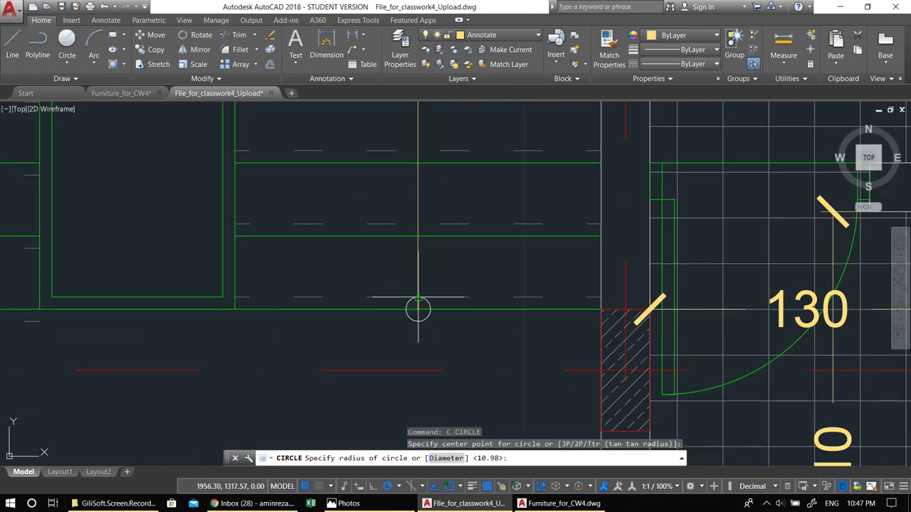
key(Escape)
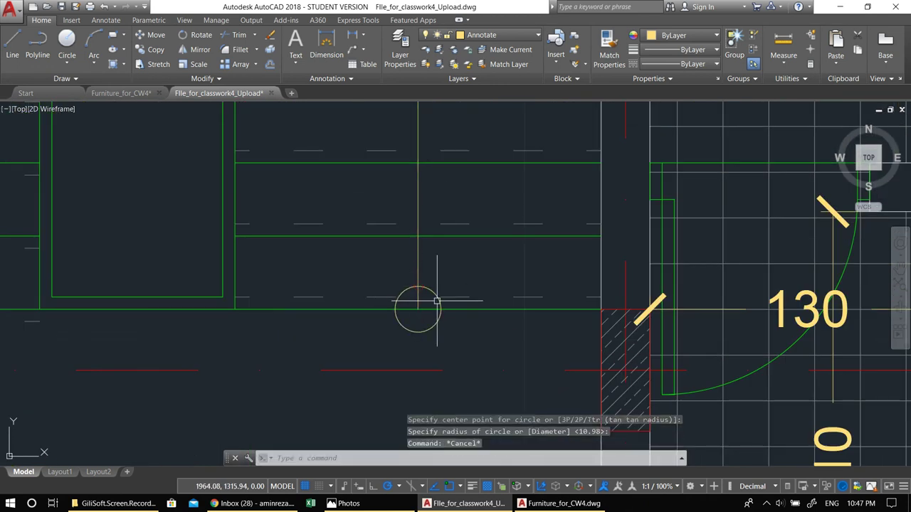
key(Escape)
Draw a downward triangular arrowhead about 30 wide and 15 high with its tip at the left walking line's lower end.
scroll(400, 293, down, 5)
middle_drag(365, 295, 452, 288)
middle_drag(287, 293, 346, 286)
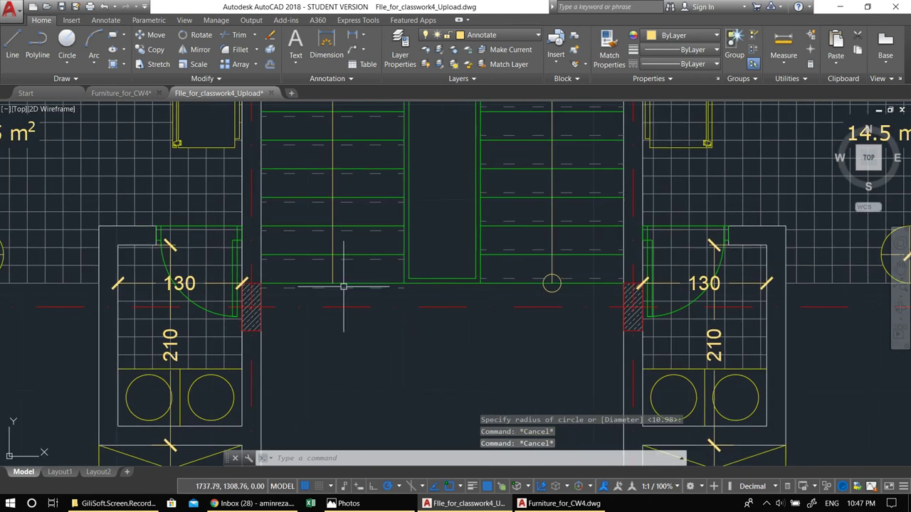
text(l)
key(Return)
scroll(332, 286, up, 4)
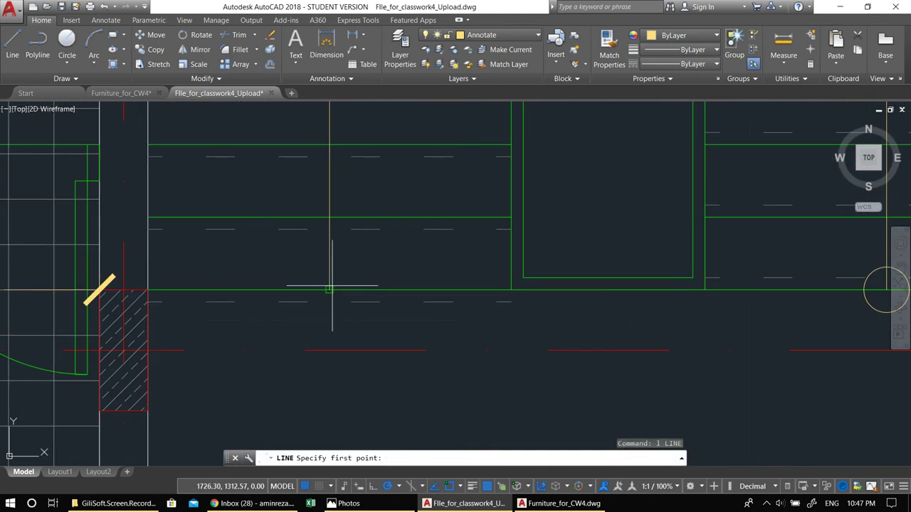
click(331, 286)
click(291, 253)
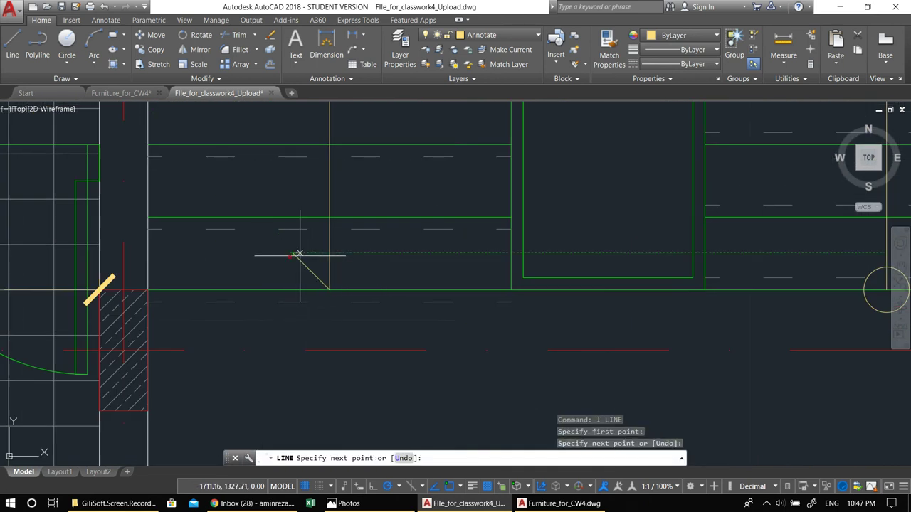
click(329, 252)
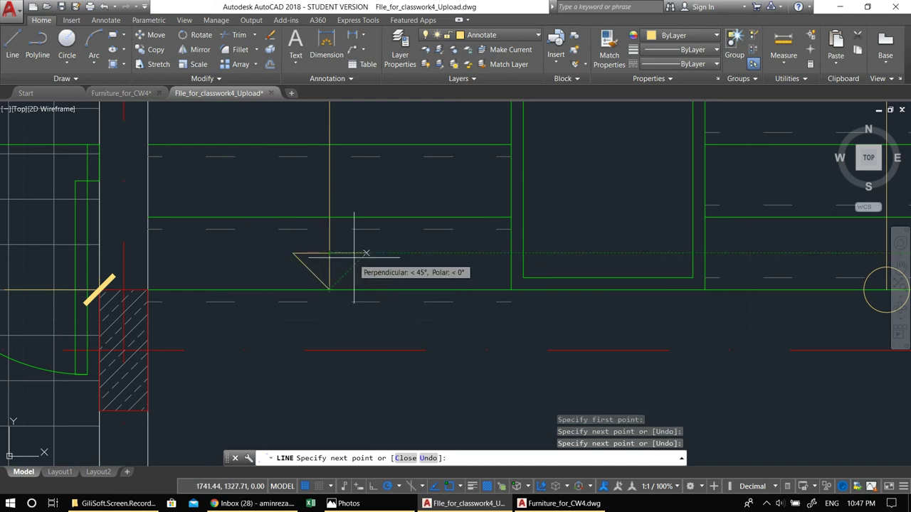
click(366, 254)
click(330, 288)
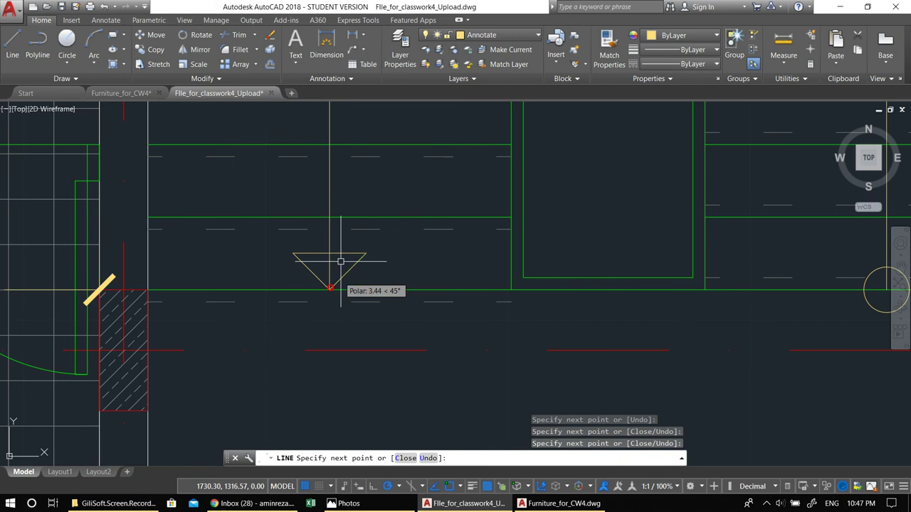
key(Return)
Draw a diagonal break line across the left flight, from the wall end of the fourth step line to the top step line's well-side end.
scroll(350, 244, down, 5)
middle_drag(350, 244, 342, 262)
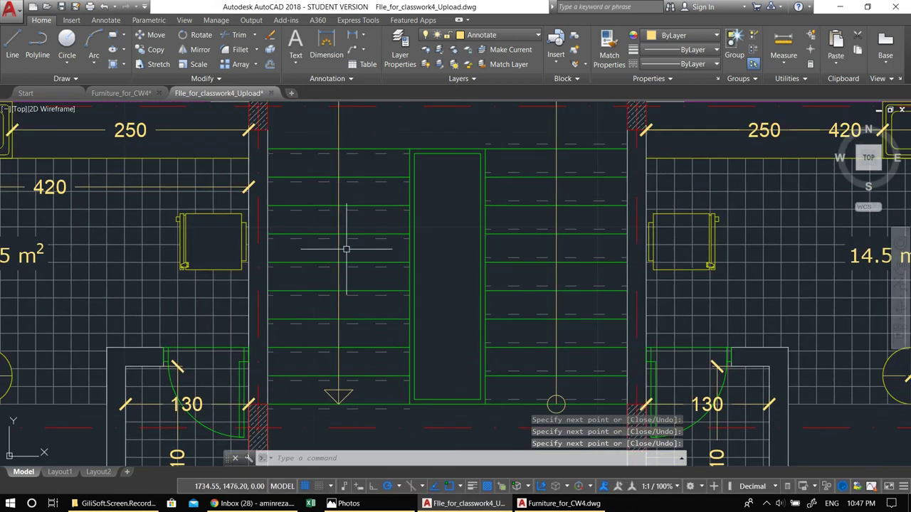
scroll(300, 231, up, 2)
text(l)
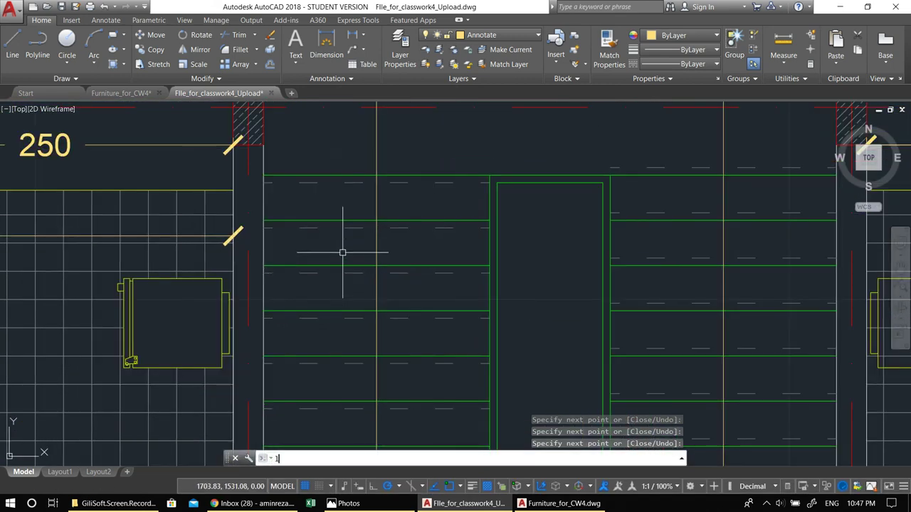
key(Return)
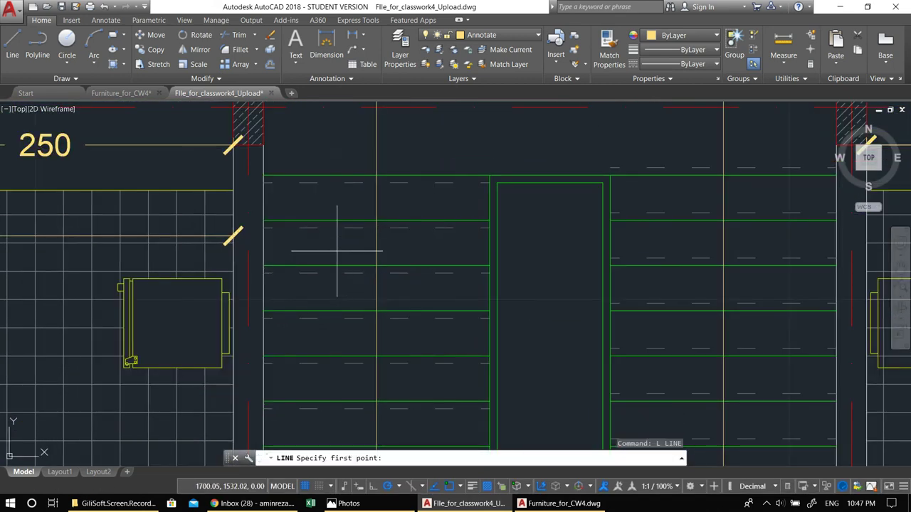
click(263, 310)
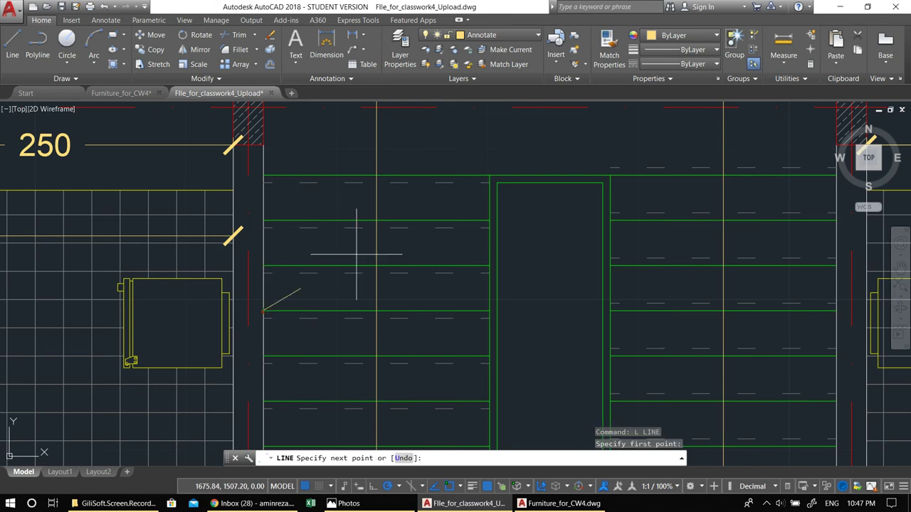
click(486, 176)
key(Return)
Draw half of the break zigzag: a 45° segment from the diagonal's midpoint up-left, about 10 across and 10 up, then vertically back to the diagonal.
key(Return)
scroll(364, 248, up, 2)
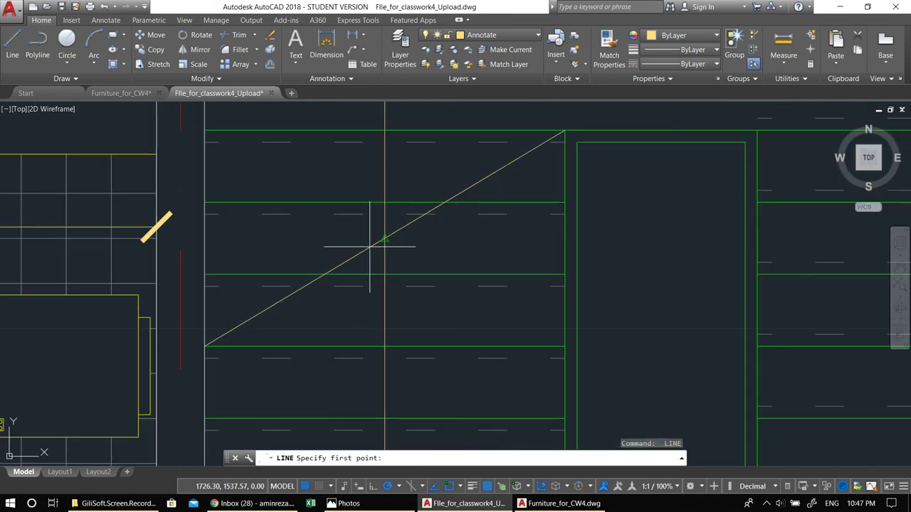
click(384, 238)
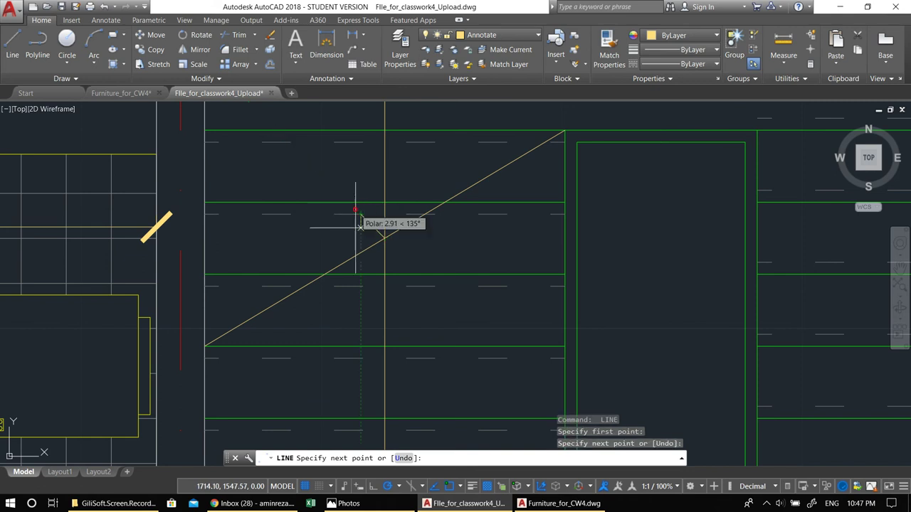
click(360, 253)
key(Return)
key(Return)
click(384, 238)
key(Escape)
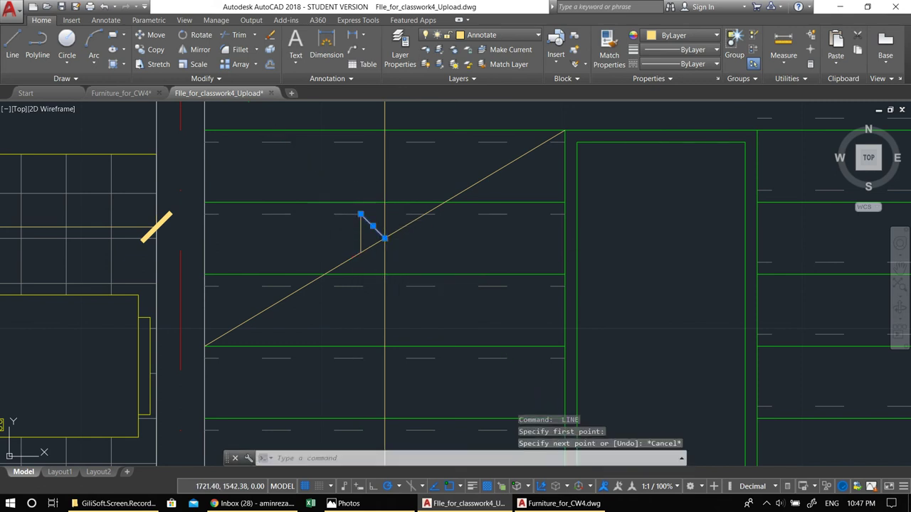
Copy the short 45° zigzag segment from its upper end to the diagonal's midpoint so it continues down-right.
click(373, 226)
middle_drag(367, 230, 373, 249)
text(co)
key(Return)
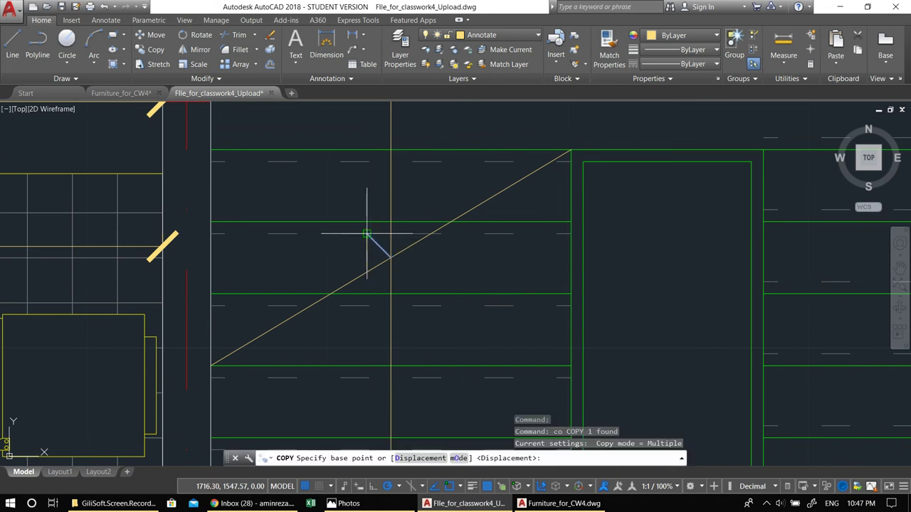
click(391, 256)
click(419, 278)
middle_drag(427, 273, 422, 275)
text(1)
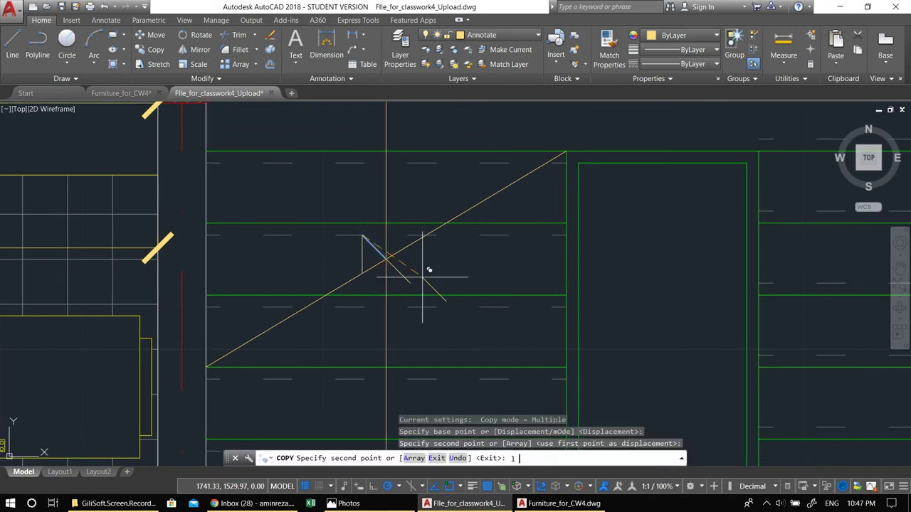
key(Return)
key(Escape)
Draw a vertical line from the copied segment's lower end up to the diagonal to close the zigzag.
text(l)
key(Return)
click(406, 280)
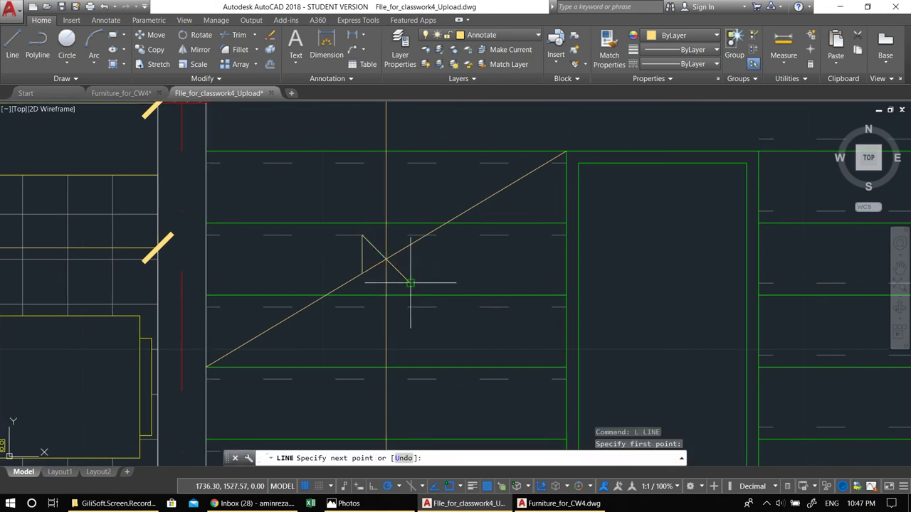
key(Escape)
Trim the two pieces of the diagonal inside the zigzag, on both sides of the walking line.
text(tr)
key(Return)
key(Return)
click(399, 253)
click(373, 267)
key(Escape)
scroll(373, 267, down, 5)
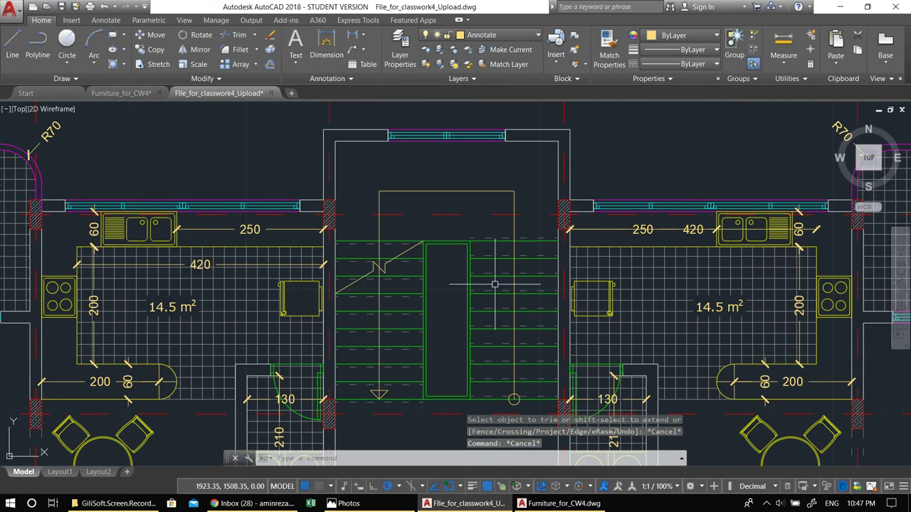
Examine the stair's walking line, arrowhead, start circle and break line within the surrounding floor plan.
middle_drag(479, 255, 432, 216)
middle_drag(390, 247, 463, 254)
key(Escape)
key(Escape)
scroll(531, 244, down, 2)
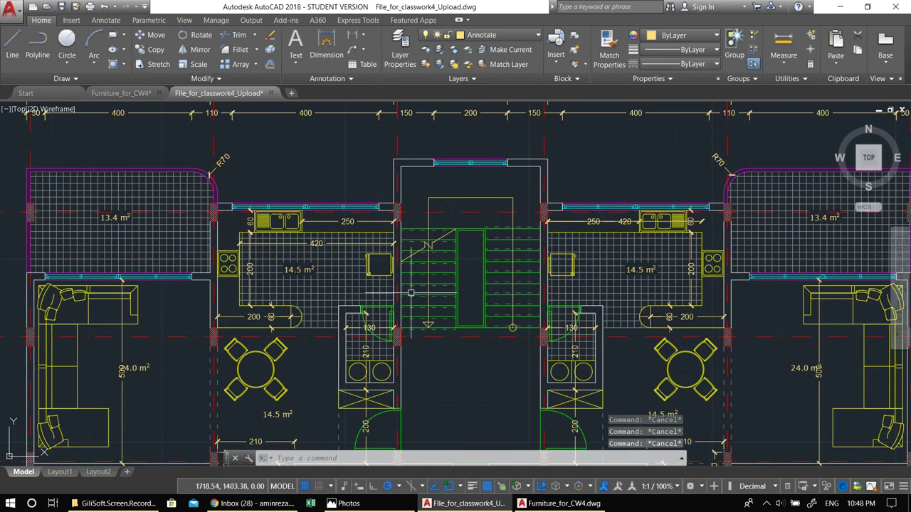
scroll(451, 234, up, 2)
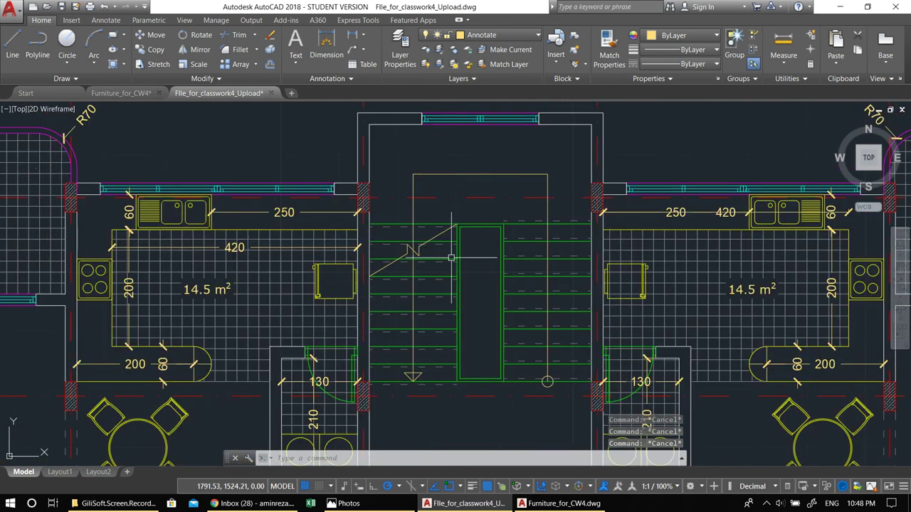
middle_drag(451, 257, 434, 219)
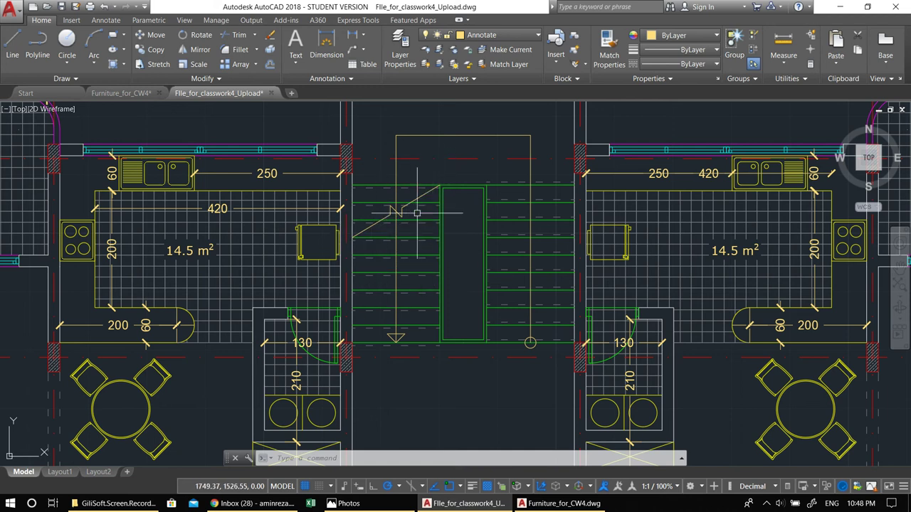
middle_drag(457, 303, 437, 267)
key(Escape)
key(Escape)
key(Escape)
Relabel the three mirrored grid bubbles above the plan as D, E and F, continuing after C.
scroll(452, 325, down, 4)
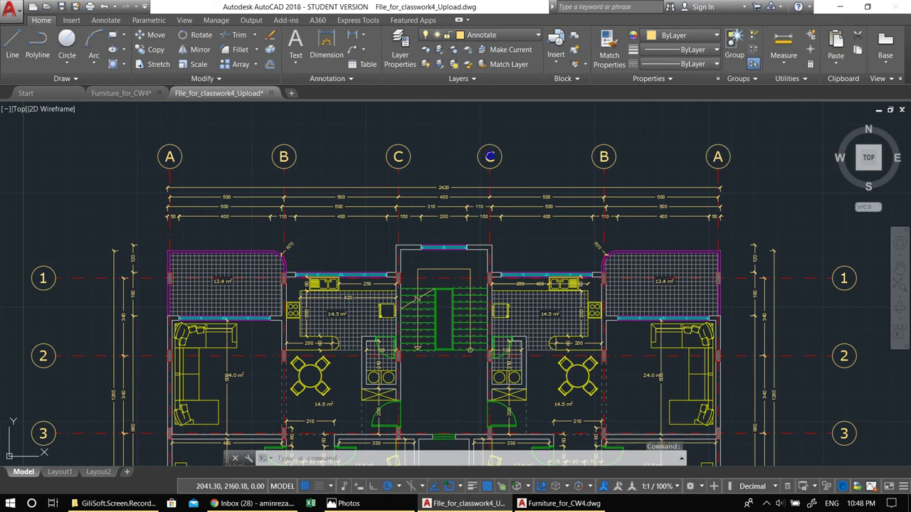
double_click(489, 156)
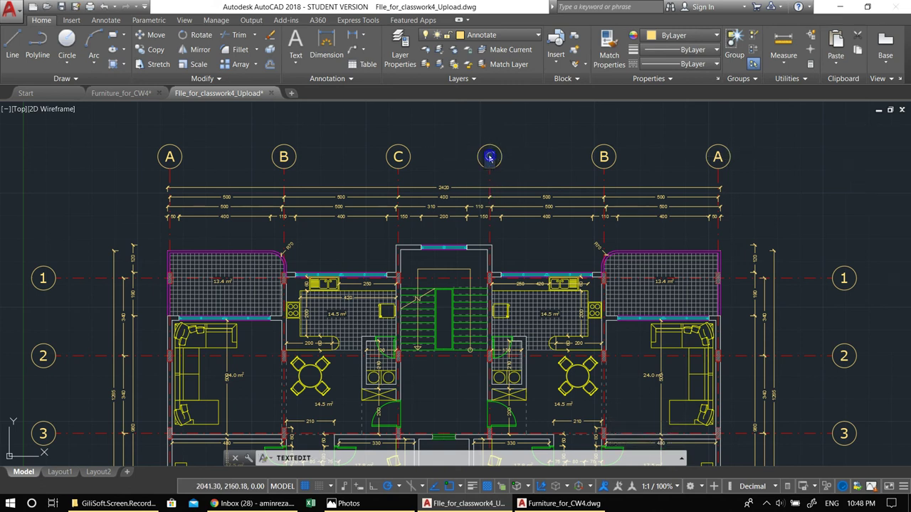
click(604, 157)
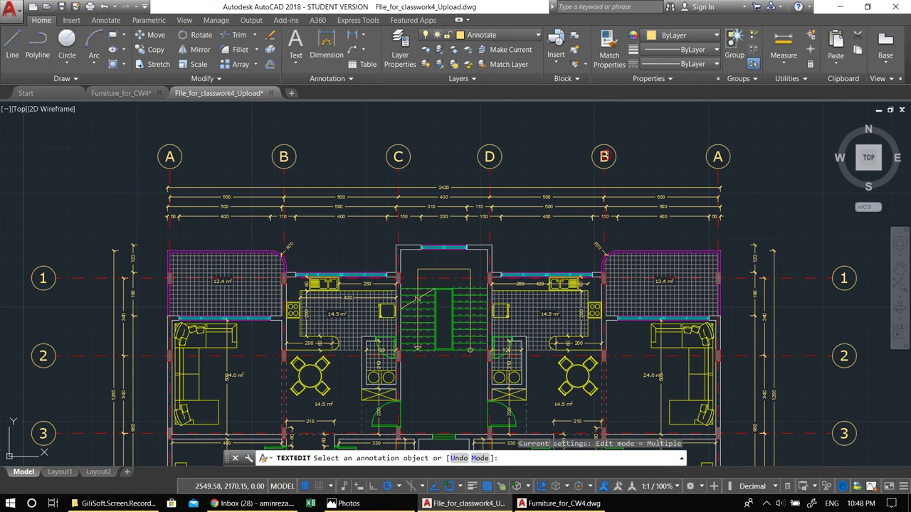
click(603, 157)
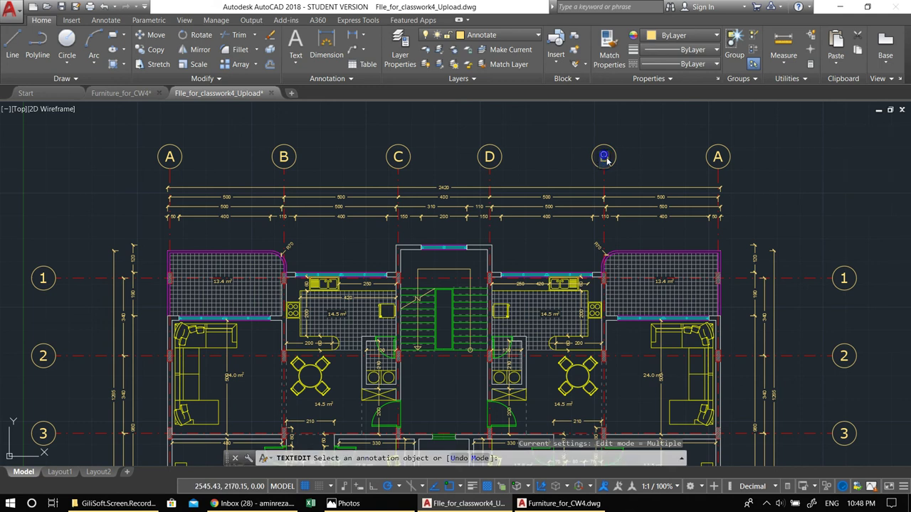
click(714, 156)
click(717, 157)
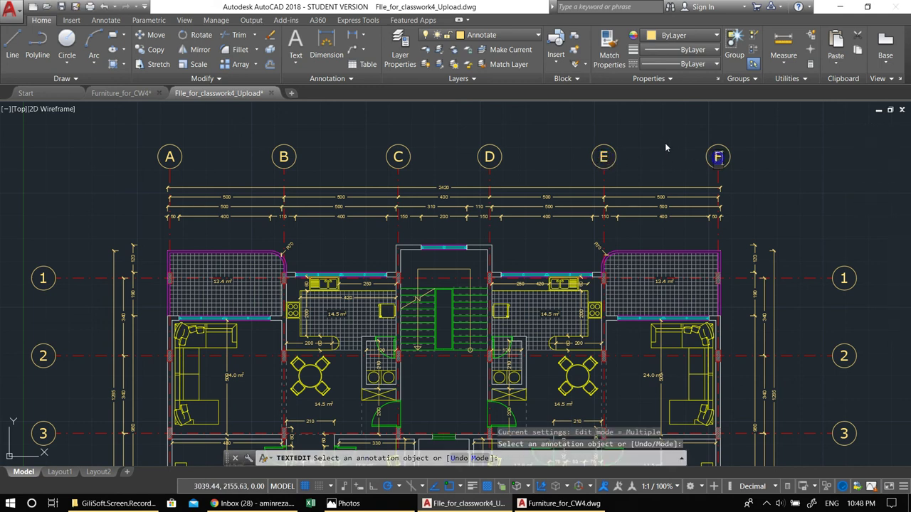
click(675, 155)
scroll(653, 172, down, 2)
key(Escape)
Relabel the three mirrored grid bubbles below the plan as D, E and F to match the upper row.
middle_drag(697, 398, 697, 273)
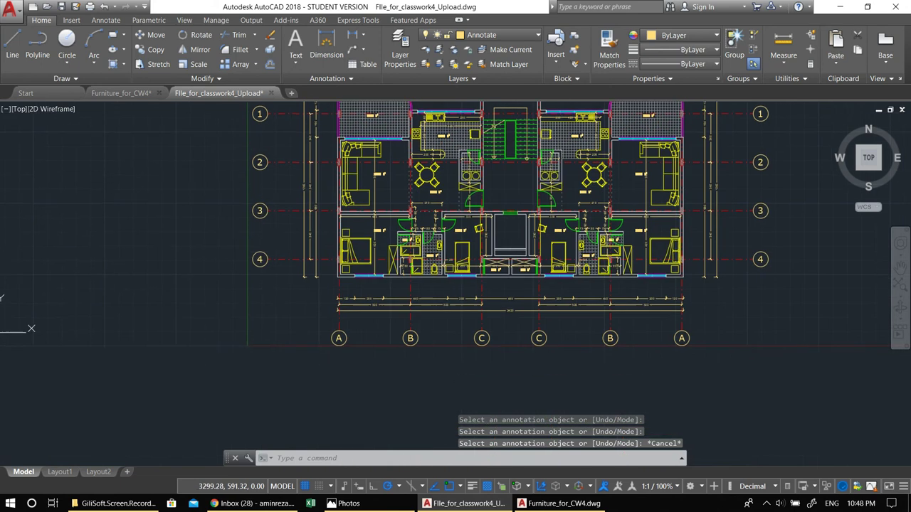
scroll(507, 341, up, 2)
double_click(556, 341)
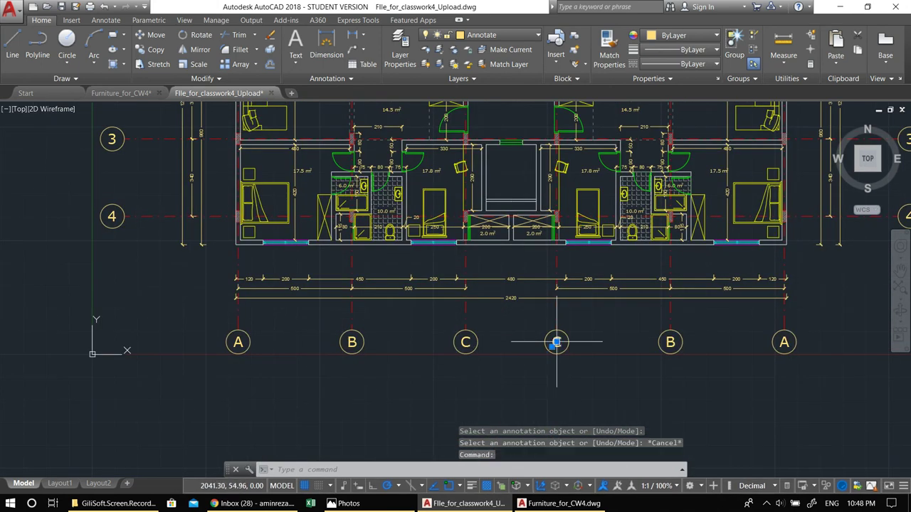
text(D)
click(669, 342)
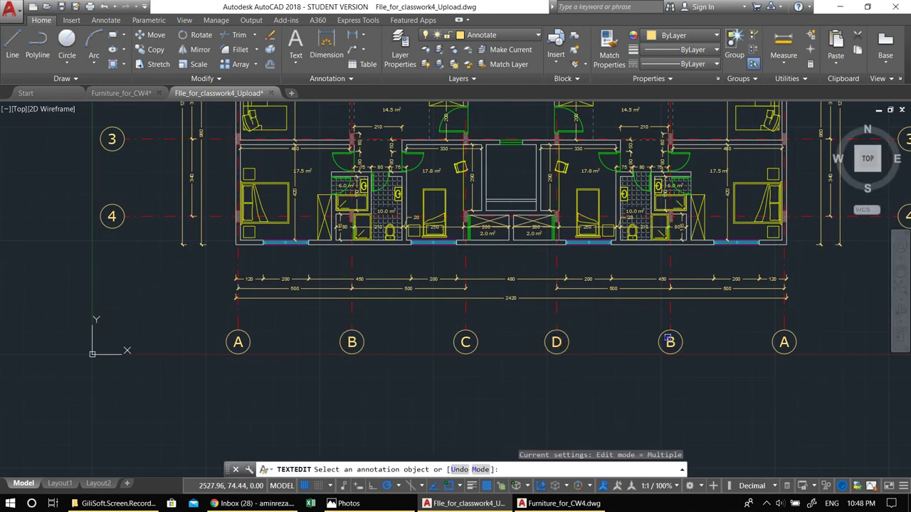
click(670, 341)
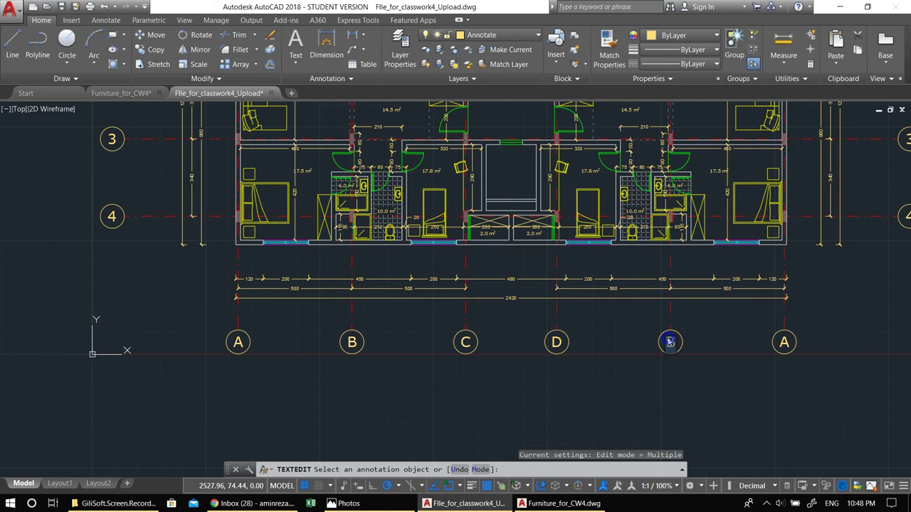
click(779, 343)
click(782, 343)
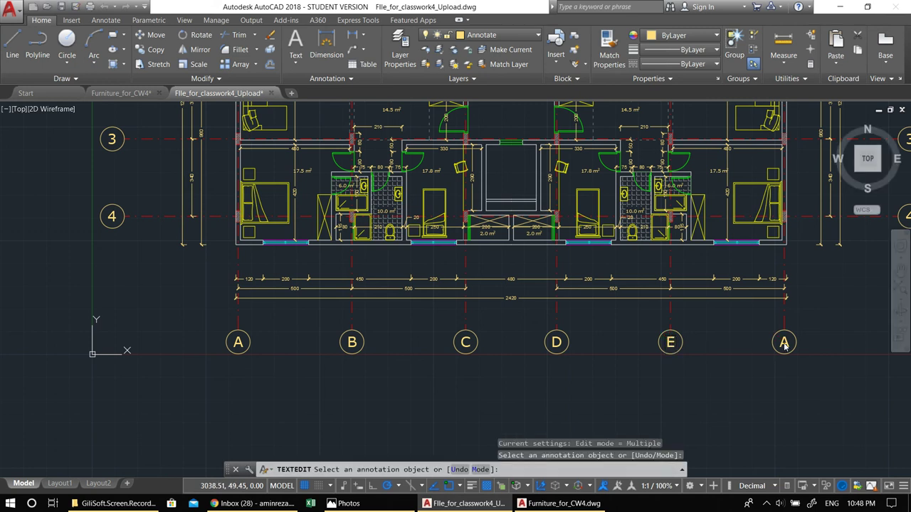
click(698, 346)
scroll(698, 346, down, 4)
key(Escape)
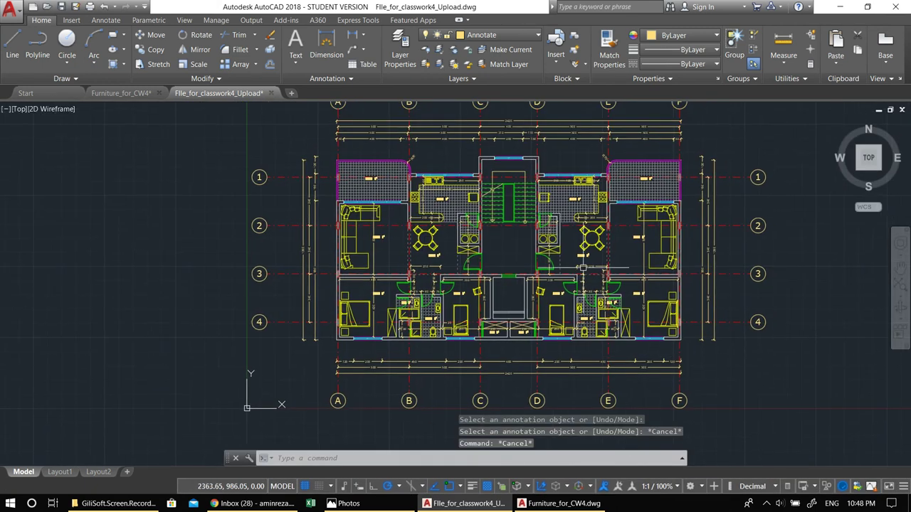
Add a horizontal linear dimension between the stairwell's inner side walls, just below the window.
scroll(525, 262, up, 6)
middle_drag(494, 211, 512, 251)
scroll(462, 231, down, 6)
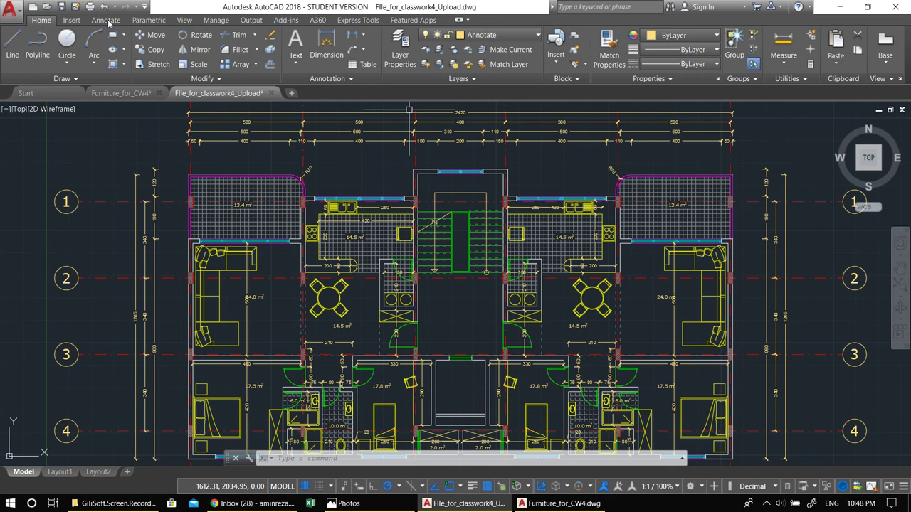
click(106, 20)
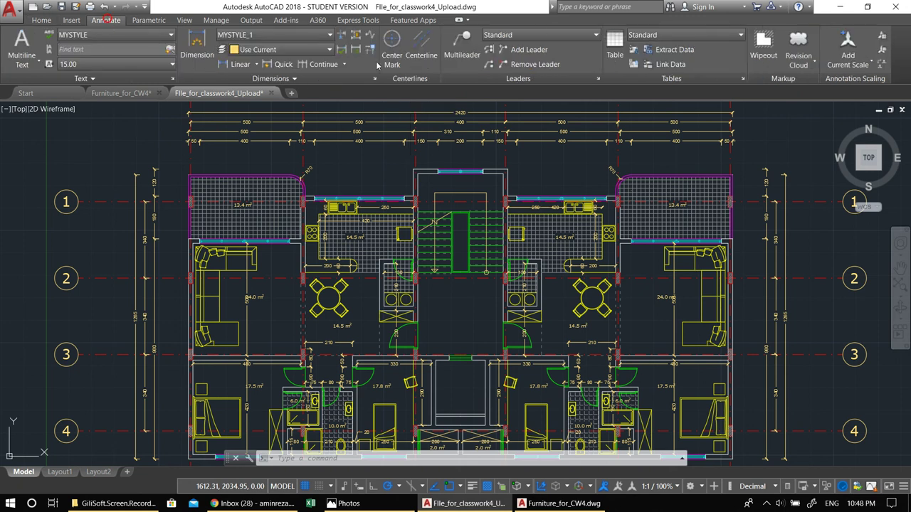
click(229, 65)
scroll(477, 150, up, 4)
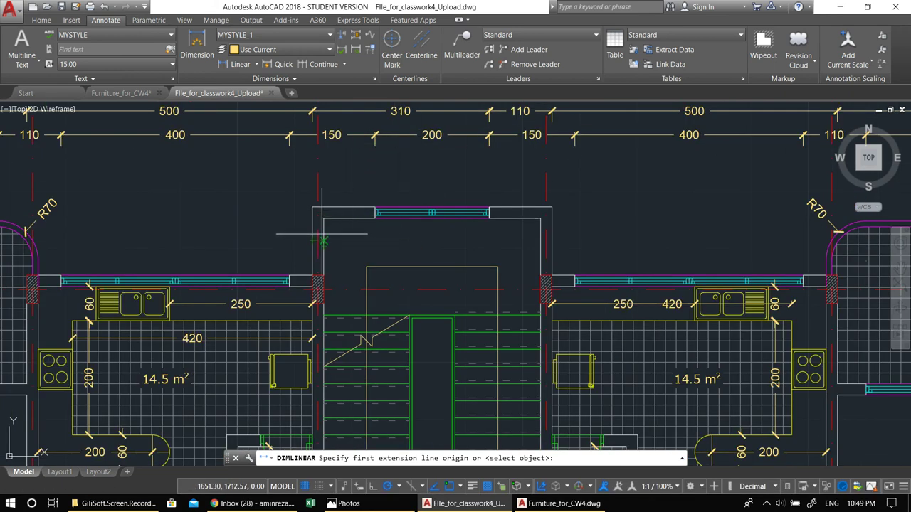
scroll(322, 233, up, 2)
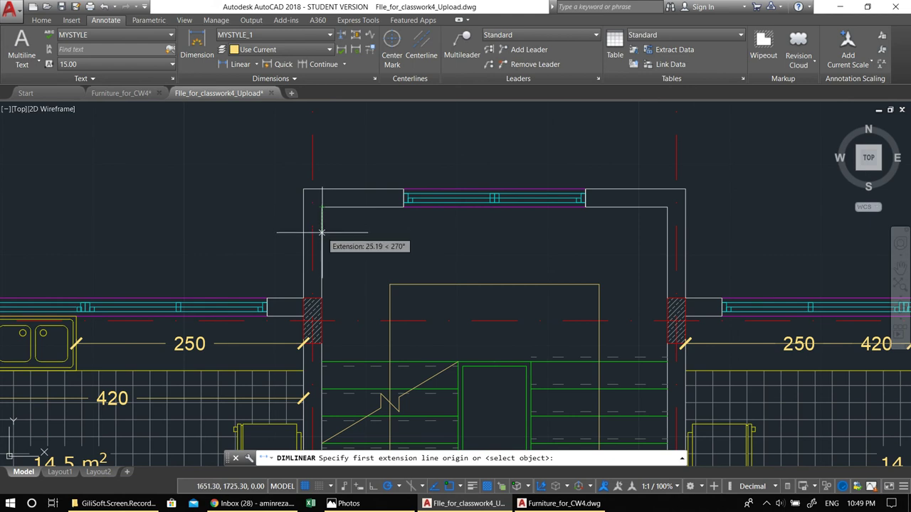
click(322, 231)
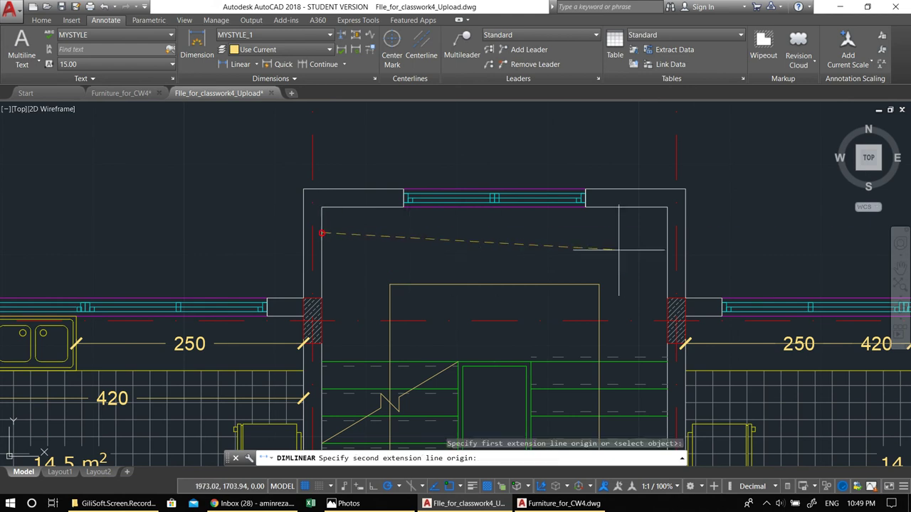
click(667, 231)
click(668, 233)
Add a vertical linear dimension for the landing depth, from the inner face of the window wall to the left flight's first step line.
scroll(557, 245, down, 2)
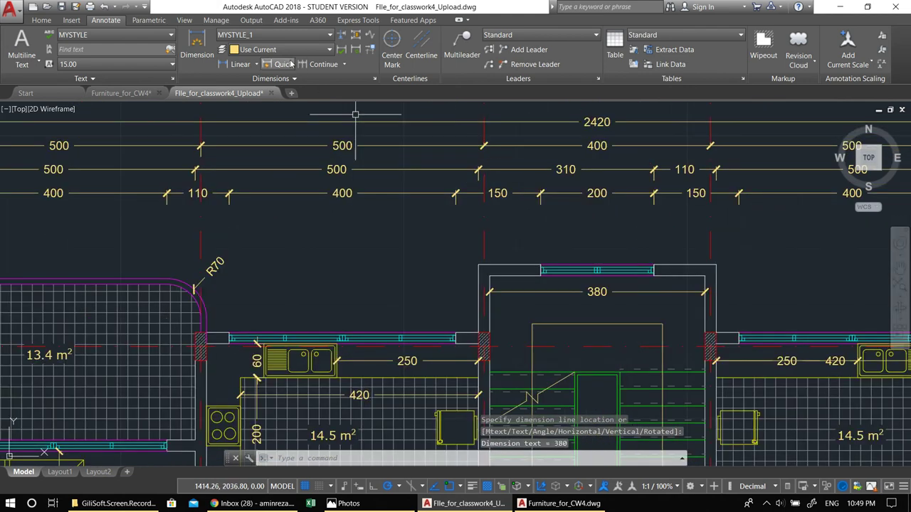
click(239, 69)
middle_drag(520, 276, 459, 186)
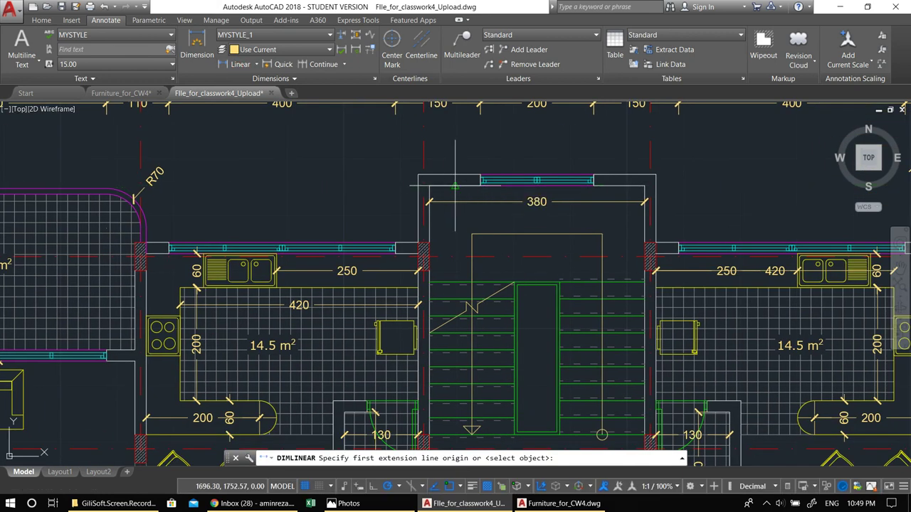
click(446, 186)
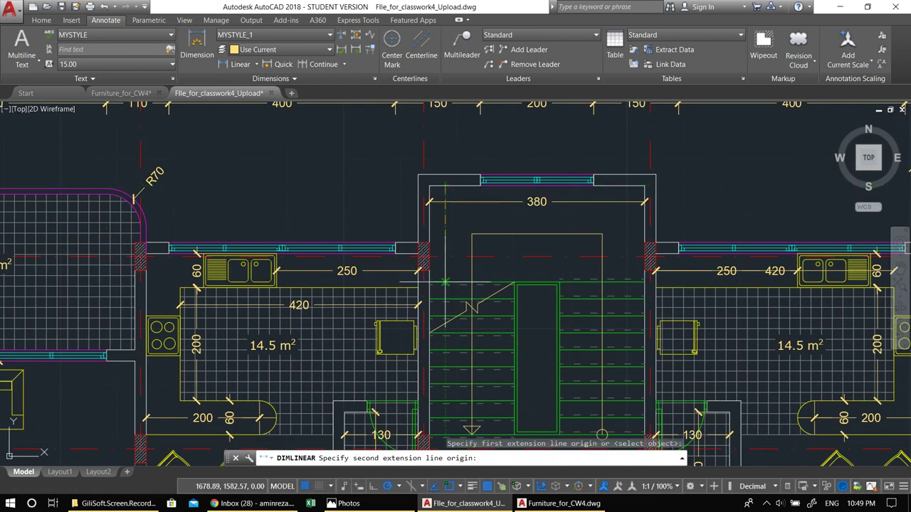
click(445, 283)
click(445, 247)
Place the landing dimension and continue its chain down over the left flight's length and the hall to the lower wall's face.
click(443, 229)
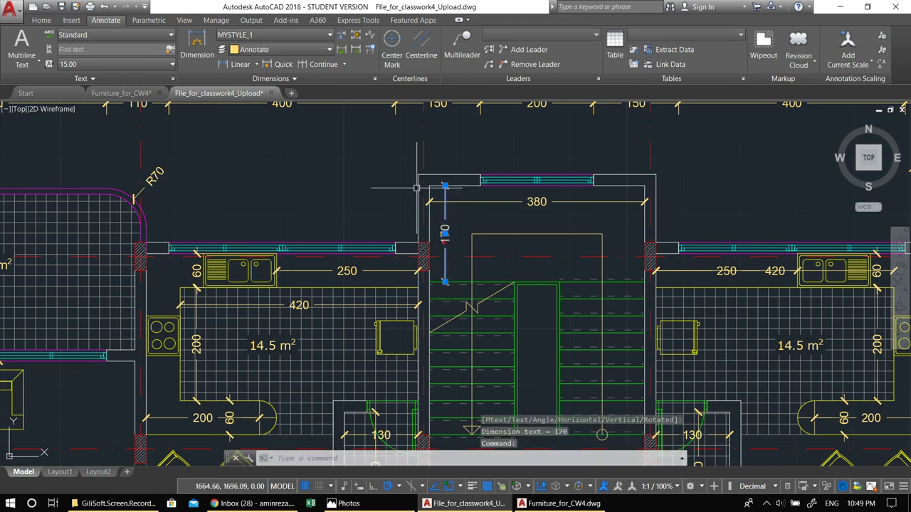
click(313, 65)
middle_drag(441, 427, 392, 272)
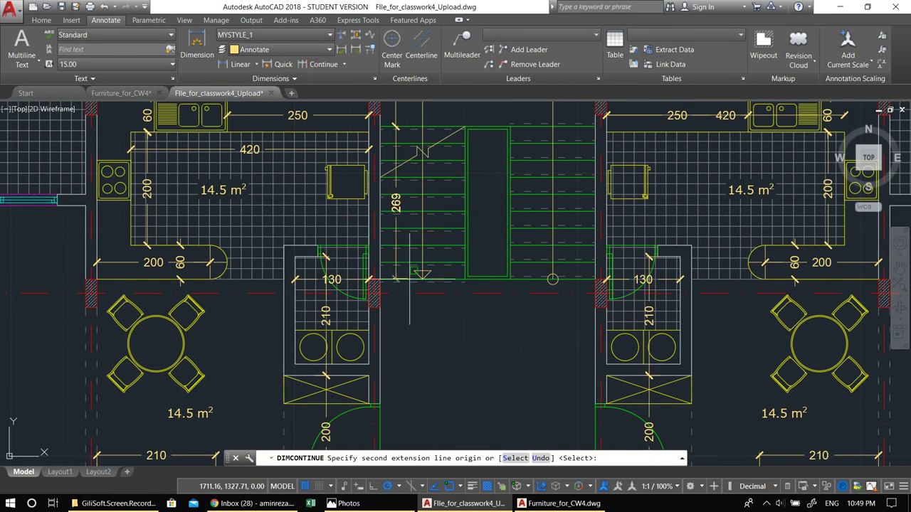
scroll(396, 282, up, 3)
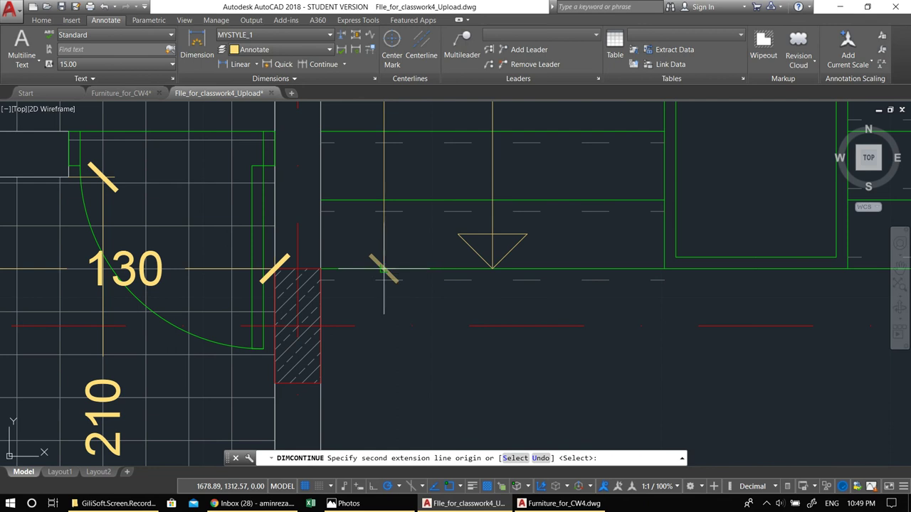
click(391, 268)
scroll(391, 268, down, 3)
middle_drag(414, 371, 388, 240)
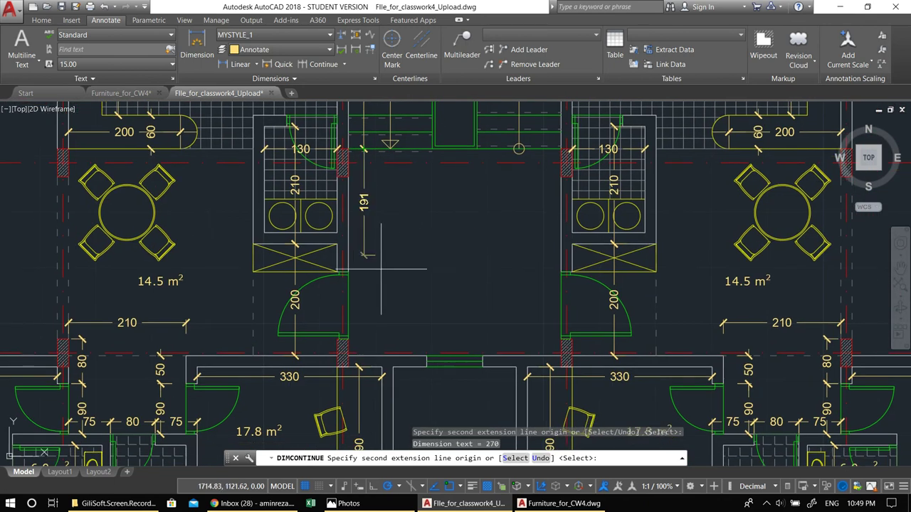
click(348, 311)
middle_drag(348, 311, 326, 272)
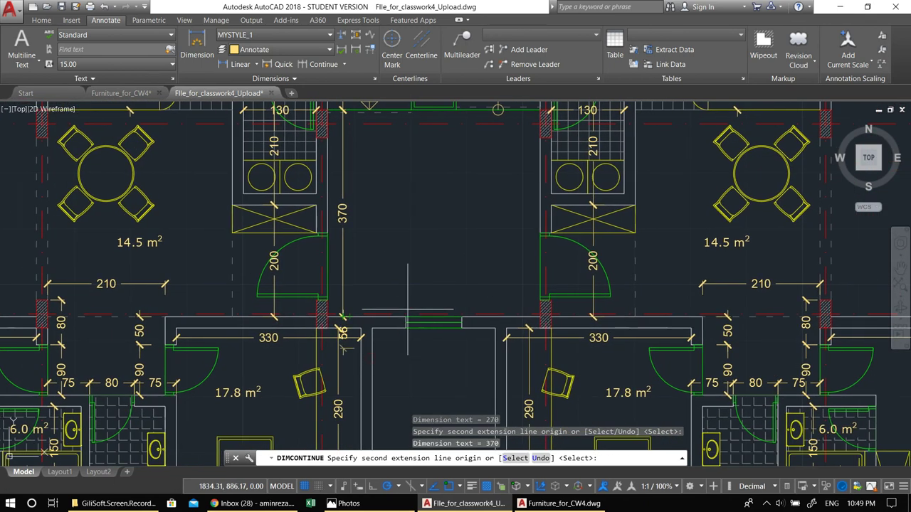
key(Return)
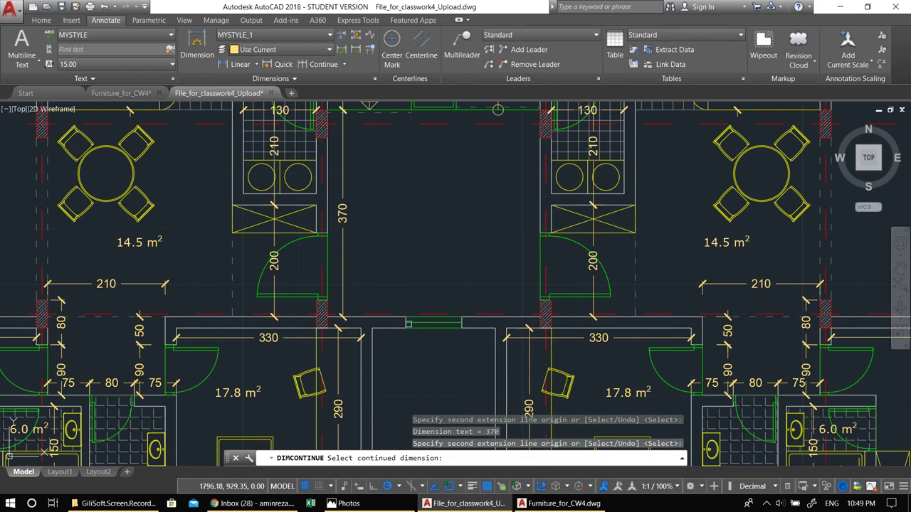
click(236, 64)
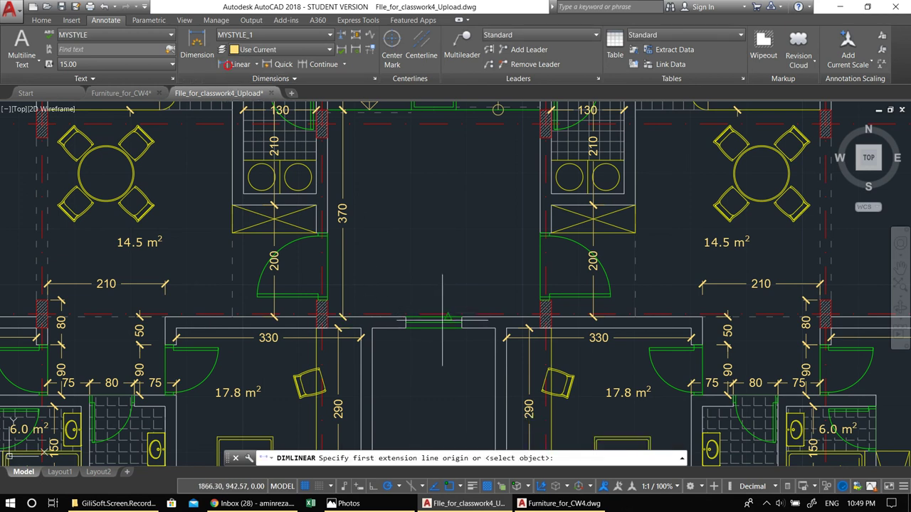
scroll(402, 320, up, 2)
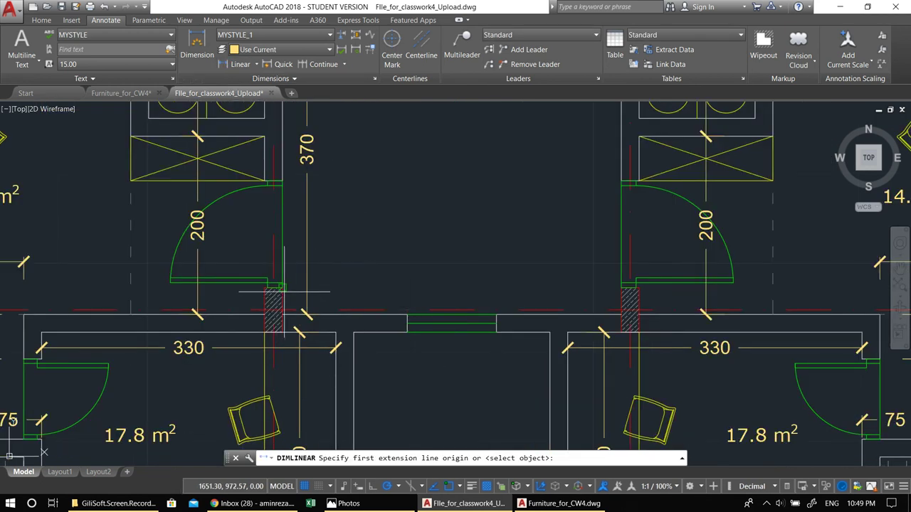
click(283, 289)
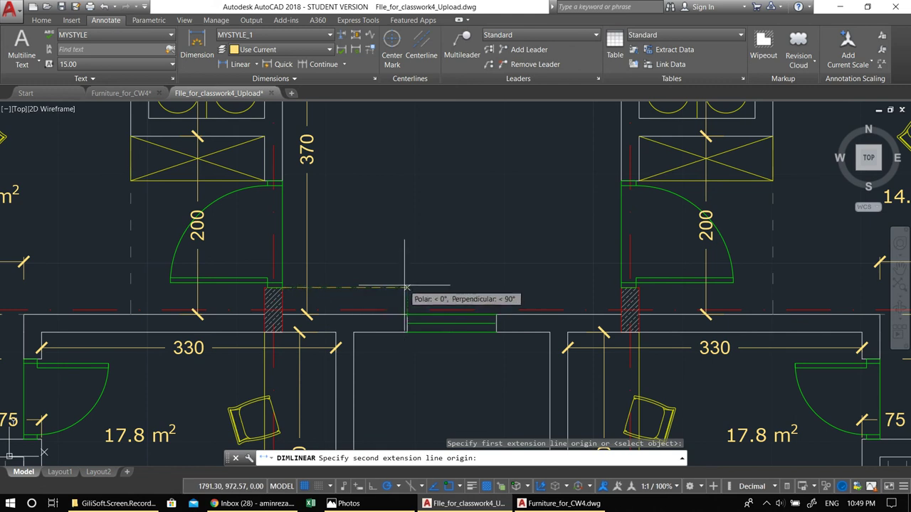
scroll(406, 287, down, 8)
scroll(421, 267, up, 3)
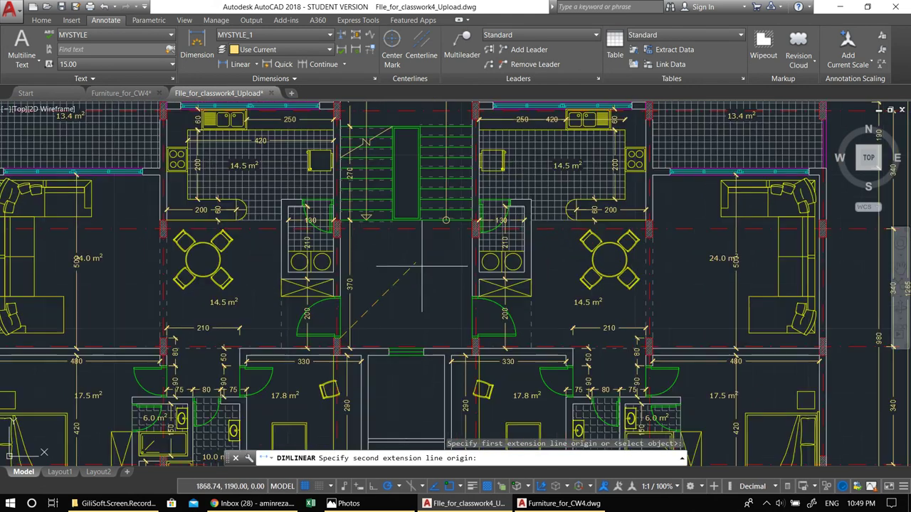
middle_drag(424, 270, 419, 337)
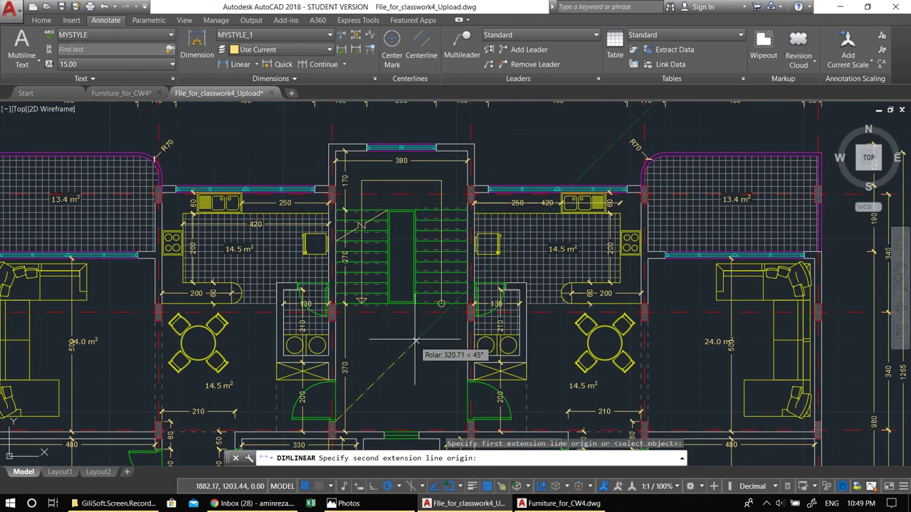
key(Escape)
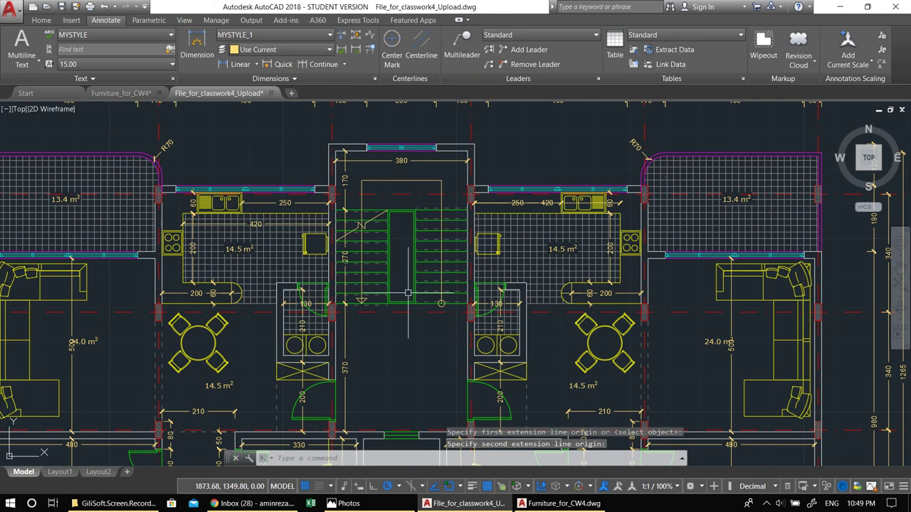
Add a horizontal linear dimension for the left flight's width, placed just below the flight's first step line.
scroll(413, 290, up, 2)
middle_drag(393, 228, 391, 261)
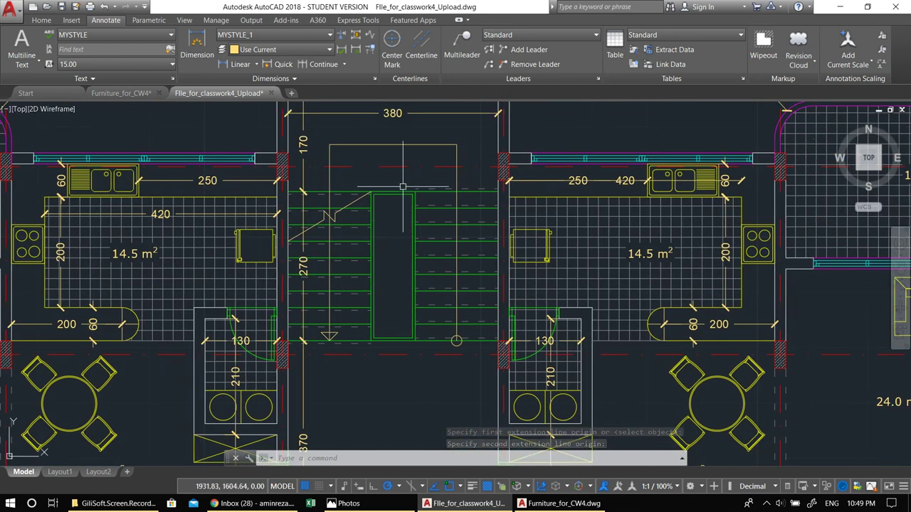
click(240, 64)
middle_drag(415, 332, 414, 269)
middle_drag(410, 229, 418, 333)
middle_drag(388, 363, 387, 225)
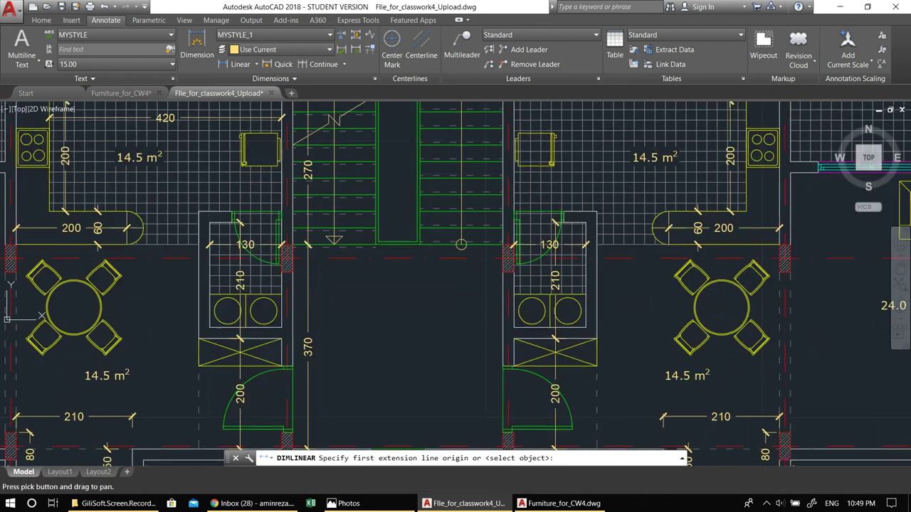
scroll(365, 283, up, 5)
click(187, 184)
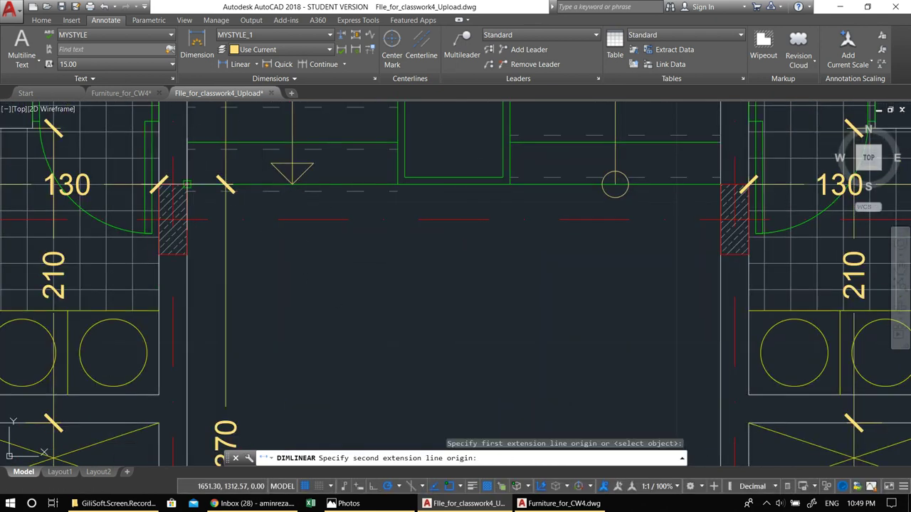
click(398, 184)
click(396, 247)
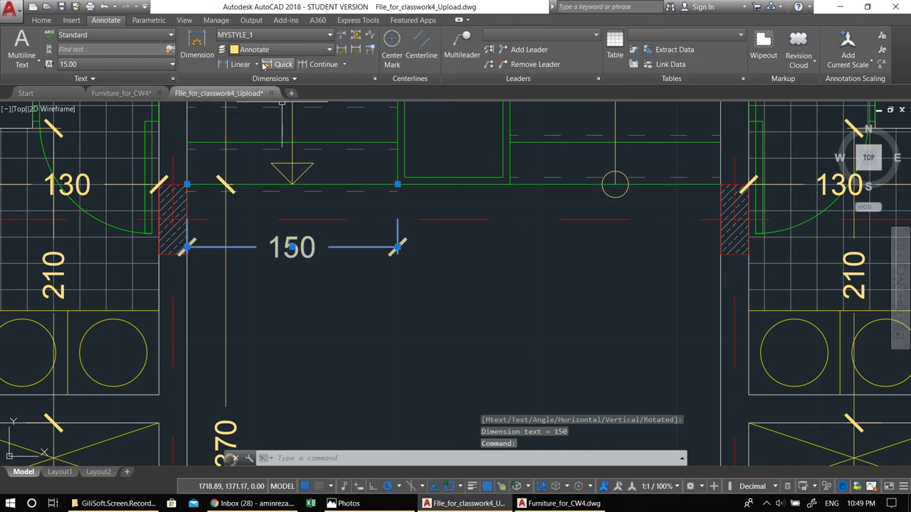
Continue the horizontal dimension across the stair gap and the right flight to the inner face of the side wall.
click(304, 64)
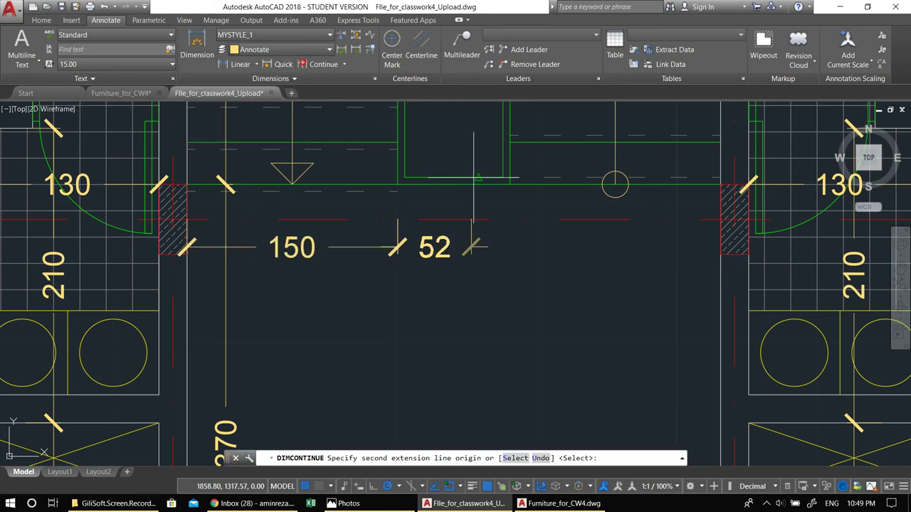
click(509, 185)
middle_drag(510, 247, 406, 271)
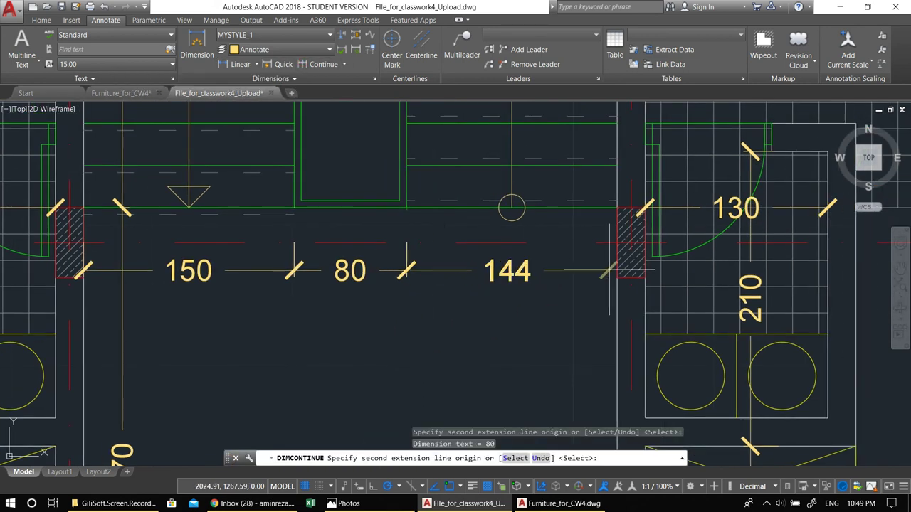
click(615, 270)
scroll(520, 284, down, 2)
key(Return)
scroll(502, 302, down, 4)
middle_drag(501, 302, 499, 331)
key(Escape)
key(Escape)
key(Escape)
Add the single-line text 1 at zero rotation on the right flight's lowest tread, beside the stair gap.
middle_drag(486, 276, 452, 275)
scroll(393, 235, up, 2)
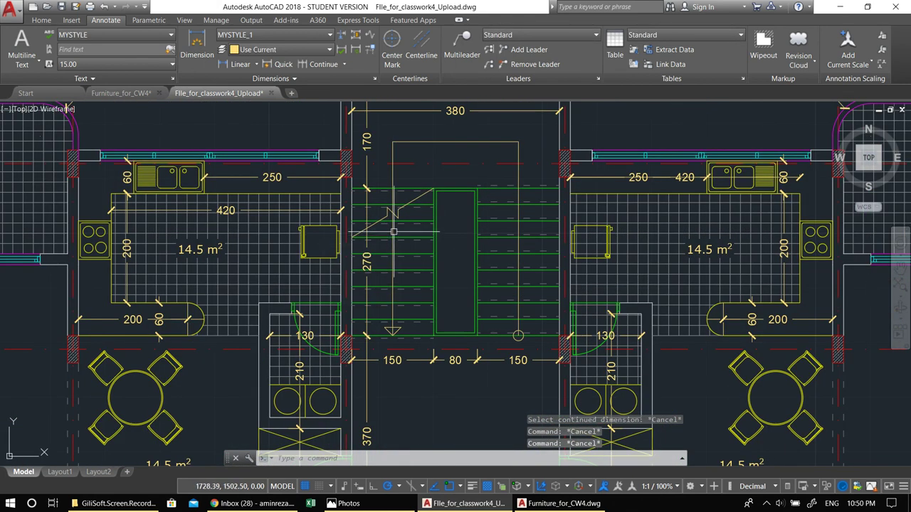
text(dt)
key(Return)
scroll(495, 319, up, 5)
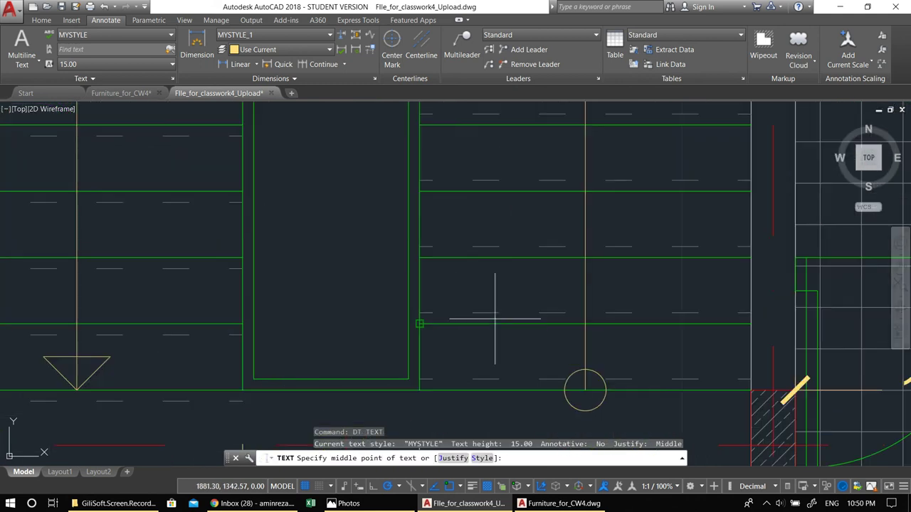
click(454, 365)
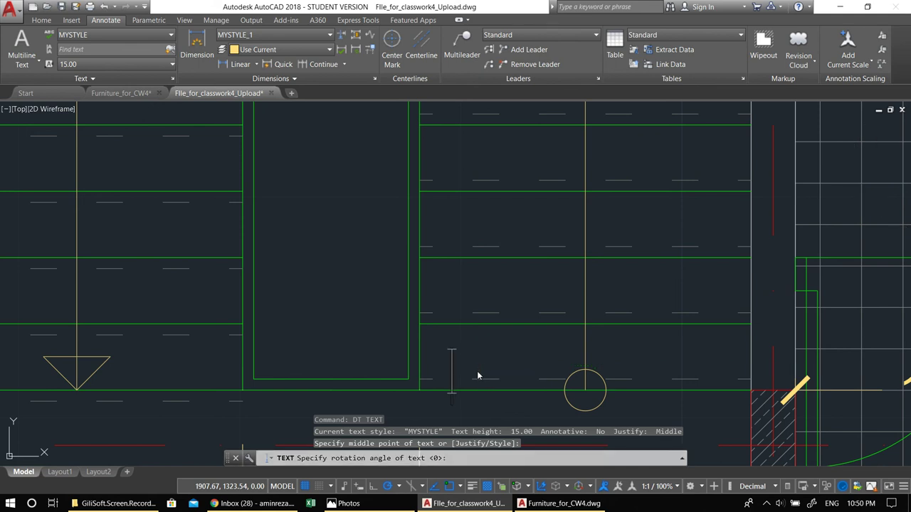
text(1)
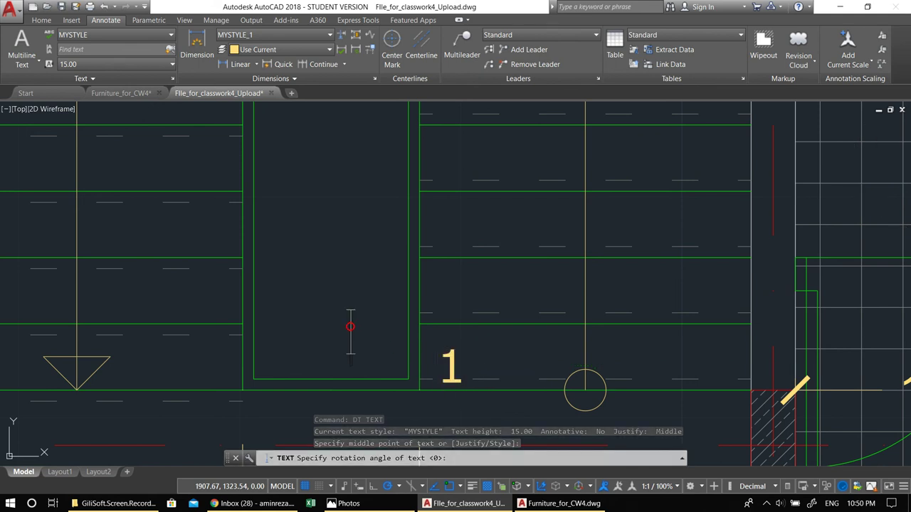
key(Return)
key(Return)
Move the tread number 1 slightly upward so it sits midway between the lowest tread's lines.
click(450, 363)
text(m)
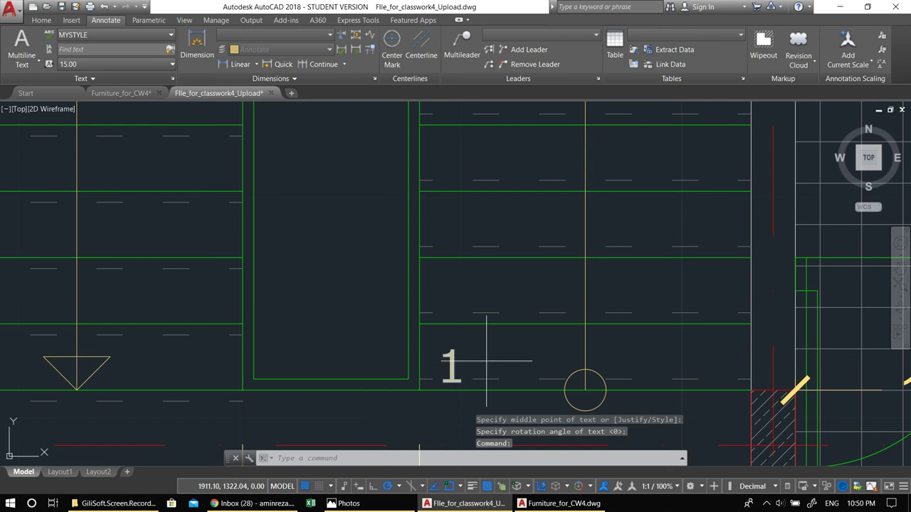
key(Return)
click(485, 359)
click(472, 359)
Copy the tread number 1 one tread up the right flight and erase that copy.
click(431, 337)
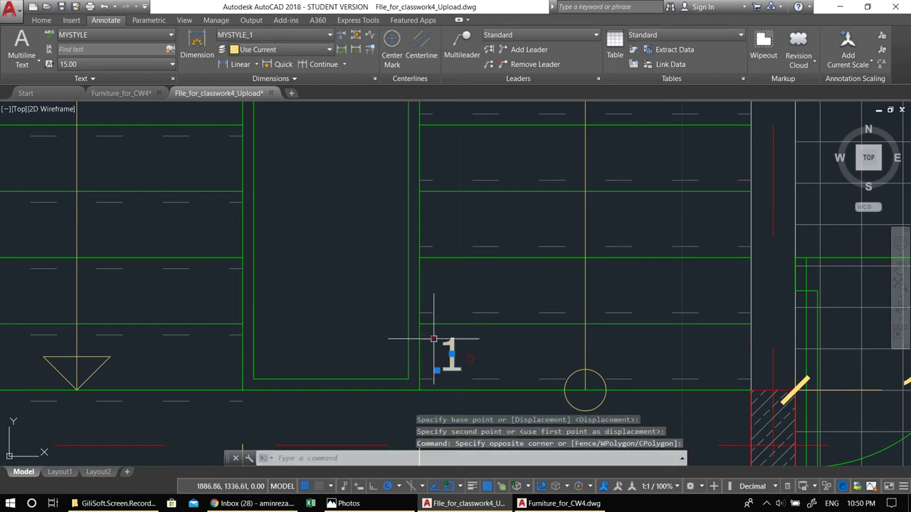
middle_drag(443, 345, 429, 354)
text(co)
key(Return)
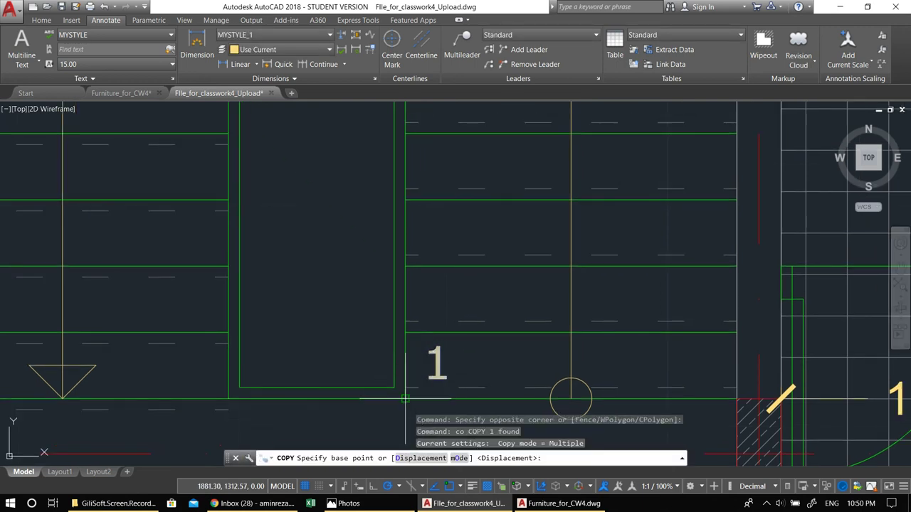
click(404, 398)
click(404, 333)
key(Escape)
click(432, 310)
text(e)
key(Return)
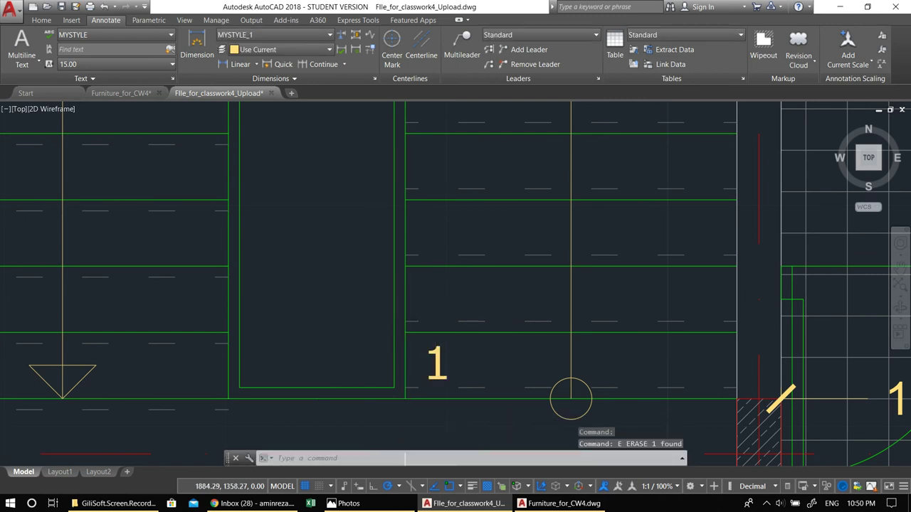
Copy the number 1 from the lowest tread up the right flight, one copy per tread and one on the landing.
scroll(402, 293, down, 5)
middle_drag(392, 295, 523, 253)
scroll(515, 262, down, 3)
scroll(512, 263, up, 1)
scroll(498, 284, up, 10)
click(451, 284)
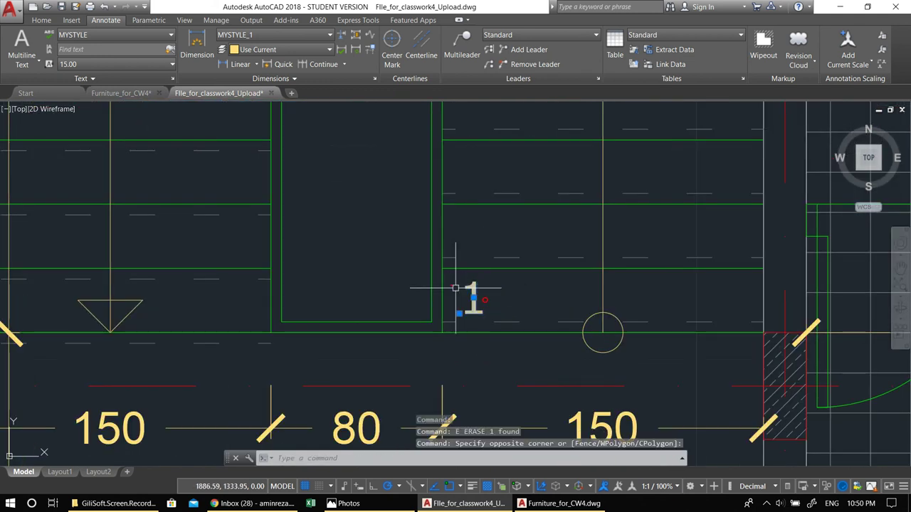
middle_drag(473, 296, 470, 307)
text(co)
key(Return)
click(440, 343)
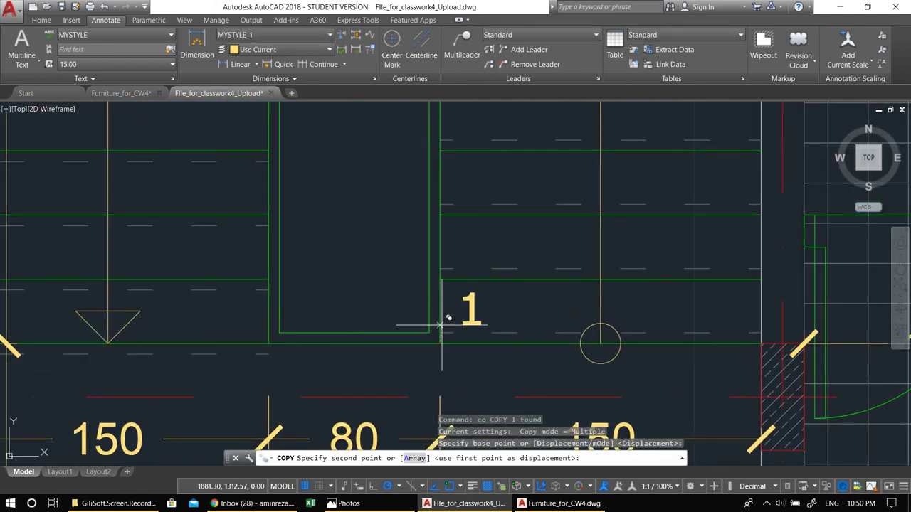
click(447, 274)
click(446, 203)
scroll(447, 203, up, 2)
mouse_move(448, 251)
middle_down()
mouse_move(450, 274)
mouse_move(455, 242)
middle_up()
click(435, 213)
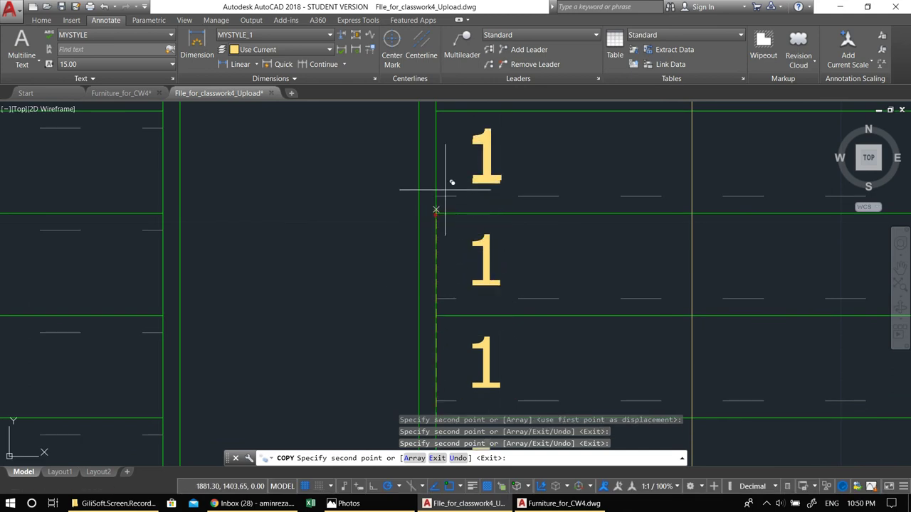
middle_drag(442, 138, 429, 318)
click(425, 286)
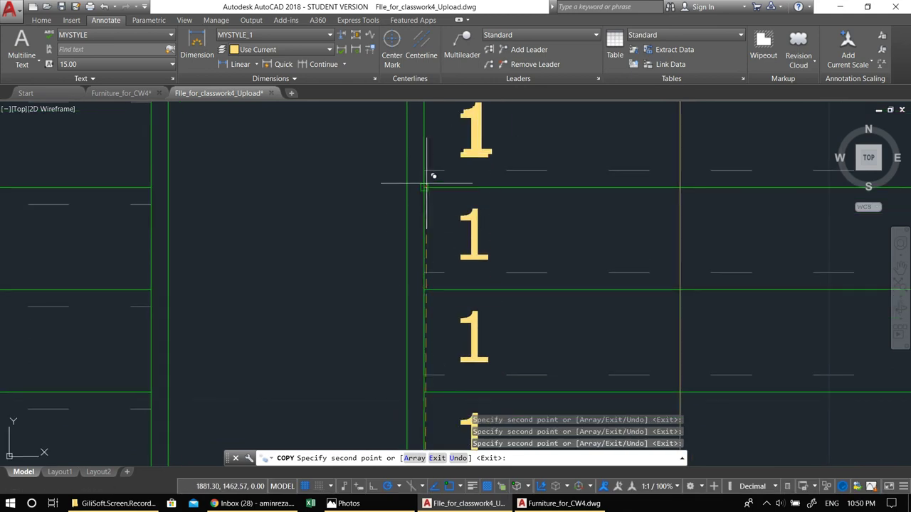
scroll(424, 187, down, 1)
middle_drag(426, 187, 448, 310)
click(447, 311)
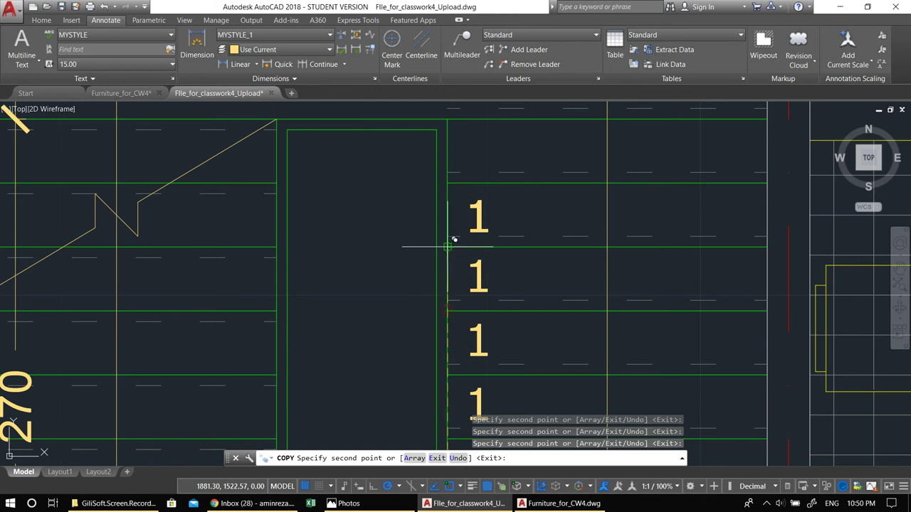
mouse_move(451, 168)
middle_down()
mouse_move(478, 225)
mouse_move(431, 116)
middle_up()
scroll(472, 231, down, 2)
key(Escape)
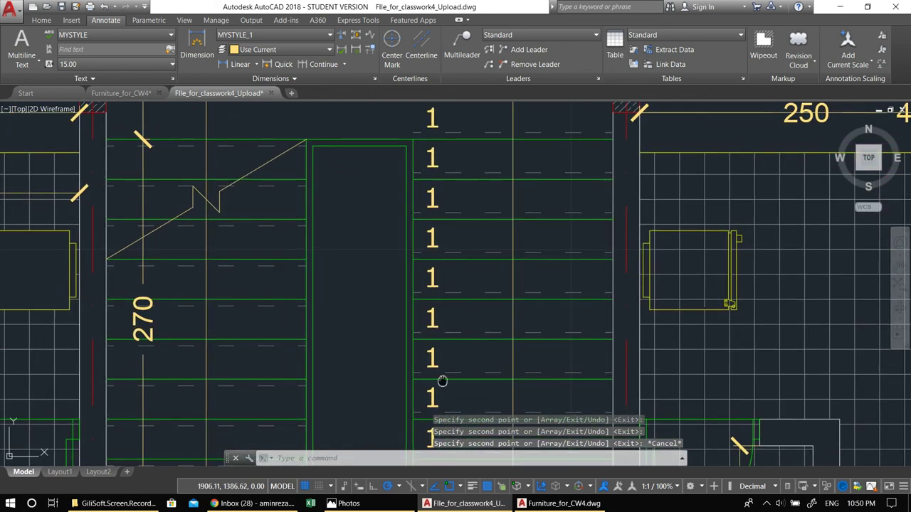
Renumber the right flight's second and third treads from the bottom as 2 and 3.
middle_drag(446, 401, 422, 263)
double_click(407, 297)
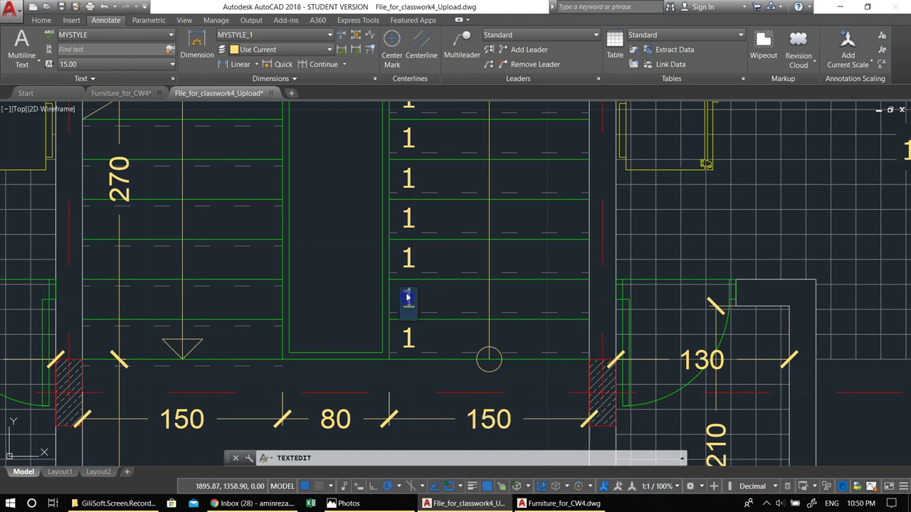
text(2)
key(Return)
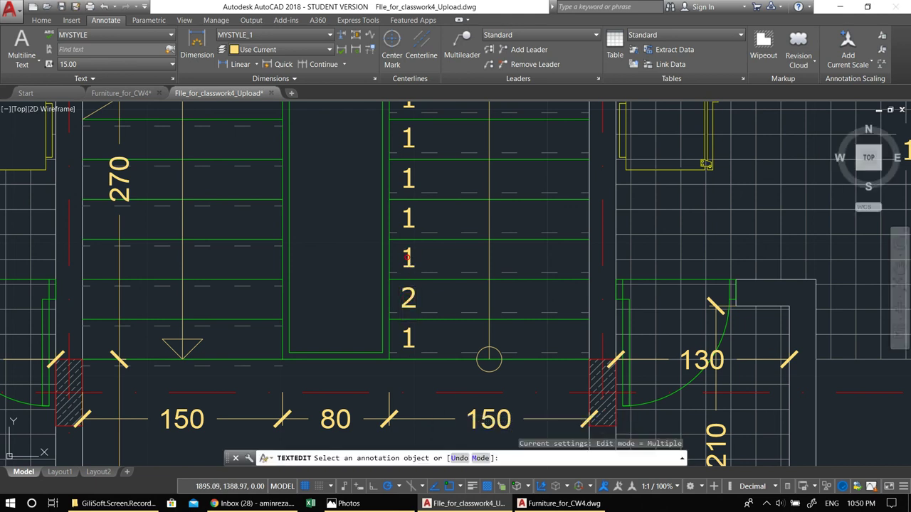
click(407, 258)
key(Return)
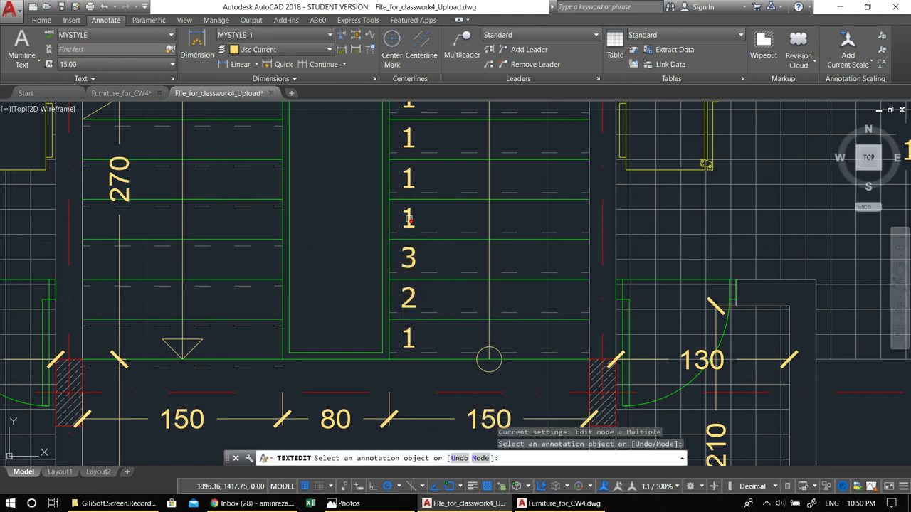
Renumber the right flight's fourth and fifth treads from the bottom as 4 and 5.
click(409, 220)
text(4)
middle_drag(407, 179, 407, 249)
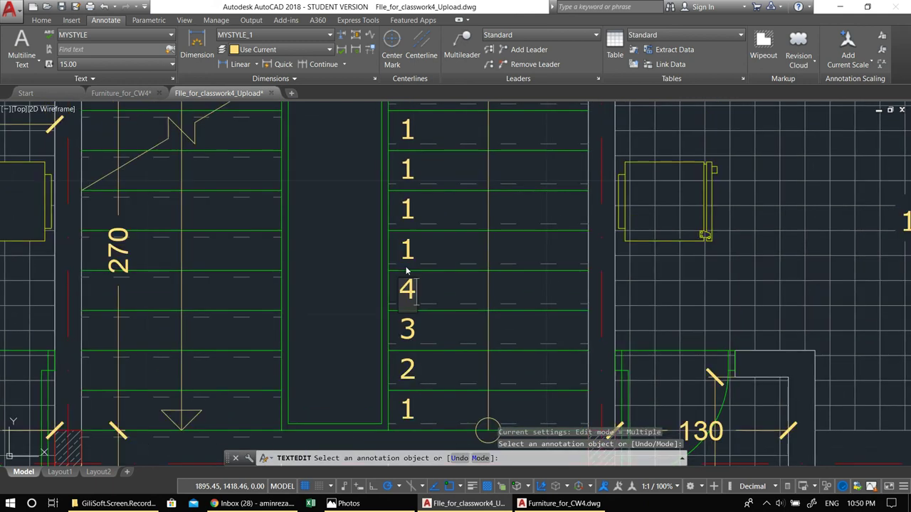
key(Return)
click(406, 249)
text(5)
key(Return)
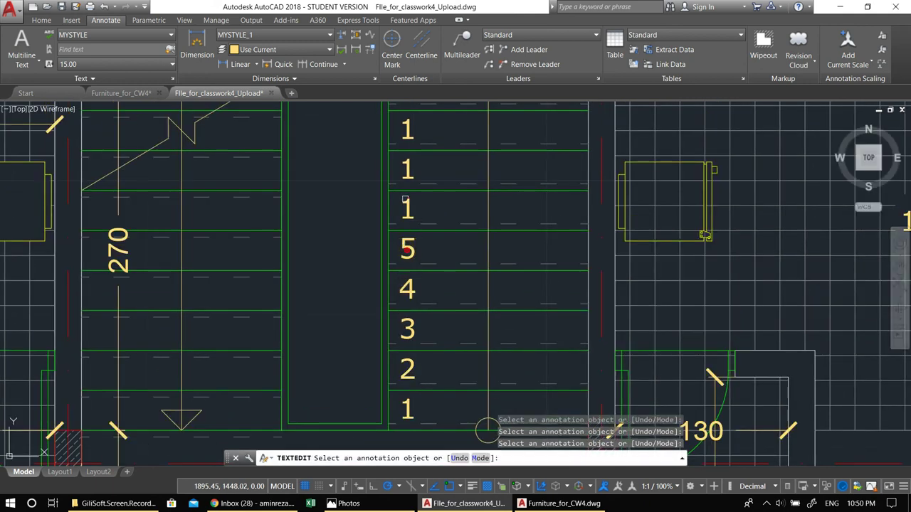
Renumber the right flight's sixth and seventh treads from the bottom as 6 and 7.
click(407, 209)
text(6)
middle_drag(427, 218, 427, 268)
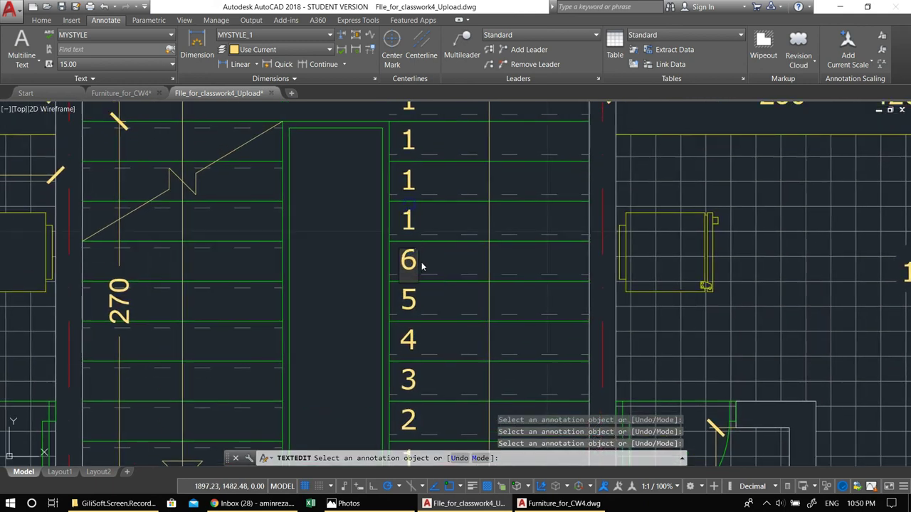
key(Return)
click(408, 219)
text(7)
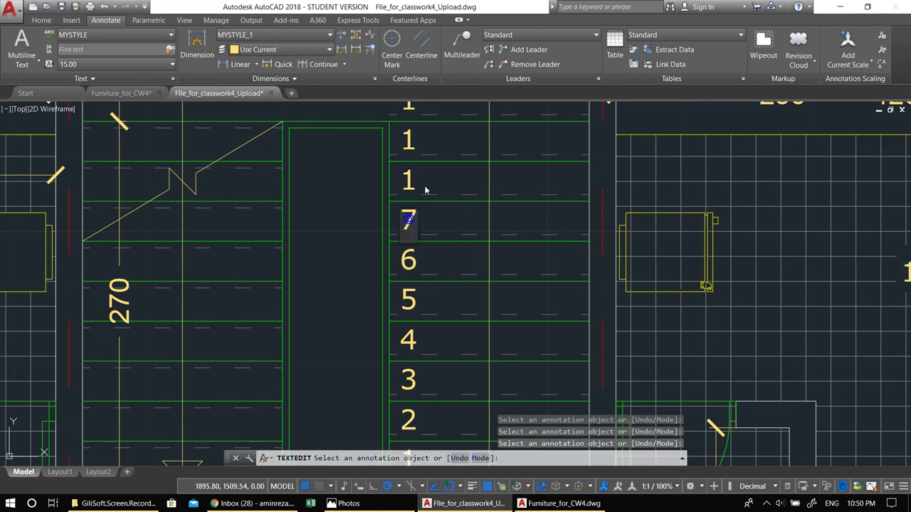
key(Return)
Renumber the right flight's top two treads as 8 and 9, and the copy on the landing as 10.
click(407, 179)
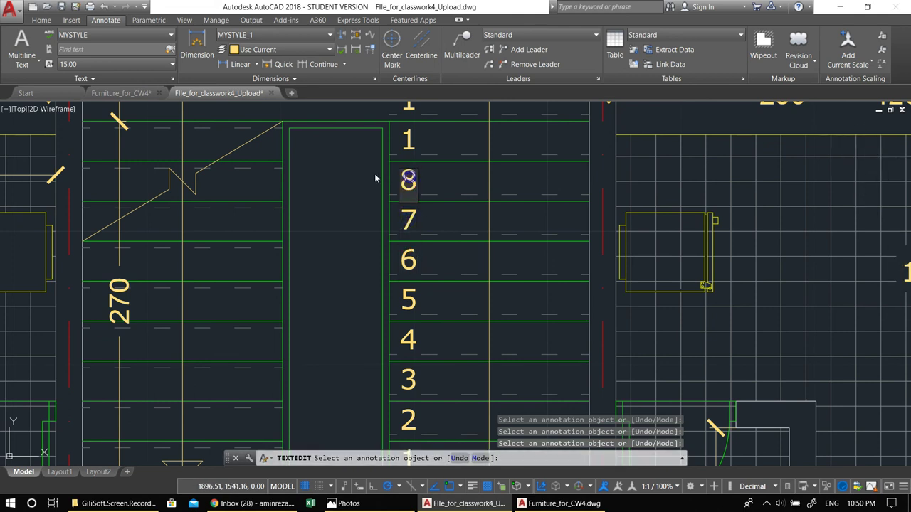
middle_drag(389, 177, 389, 218)
click(407, 179)
click(409, 174)
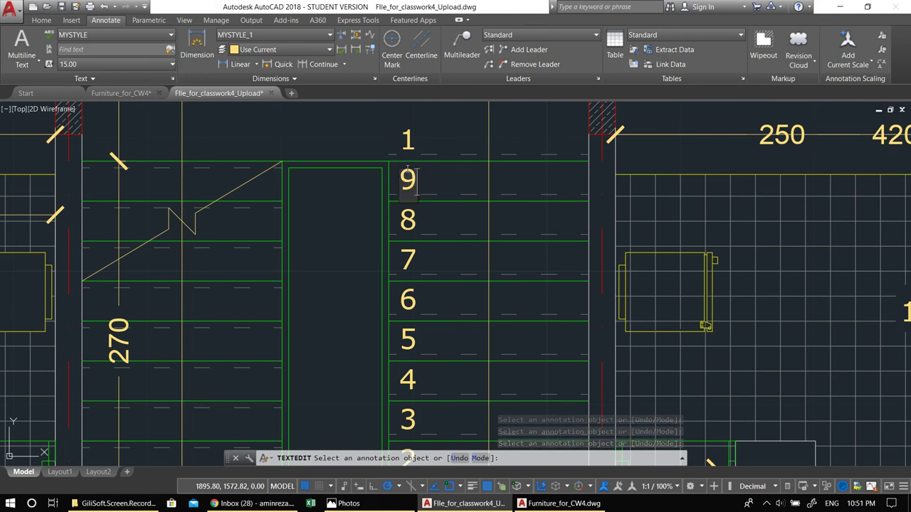
key(Return)
click(410, 141)
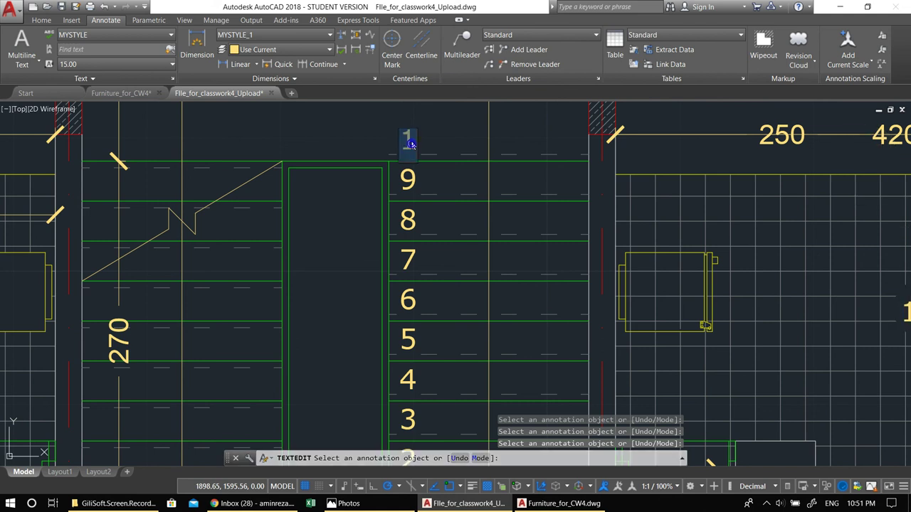
text(10)
key(Return)
key(Escape)
Copy the right flight's ten numbers, without the stair lines, into the stairwell void, with the 1 below the void.
scroll(385, 135, down, 4)
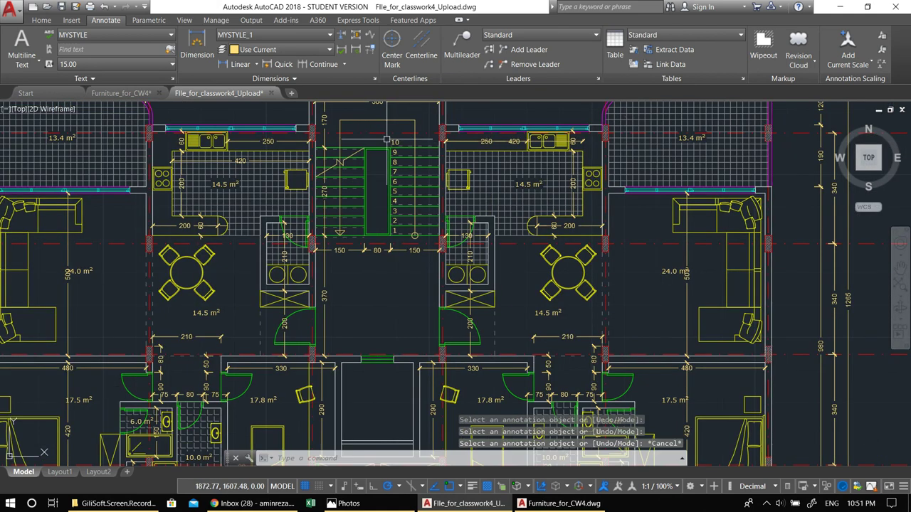
scroll(384, 135, up, 2)
click(384, 133)
click(413, 293)
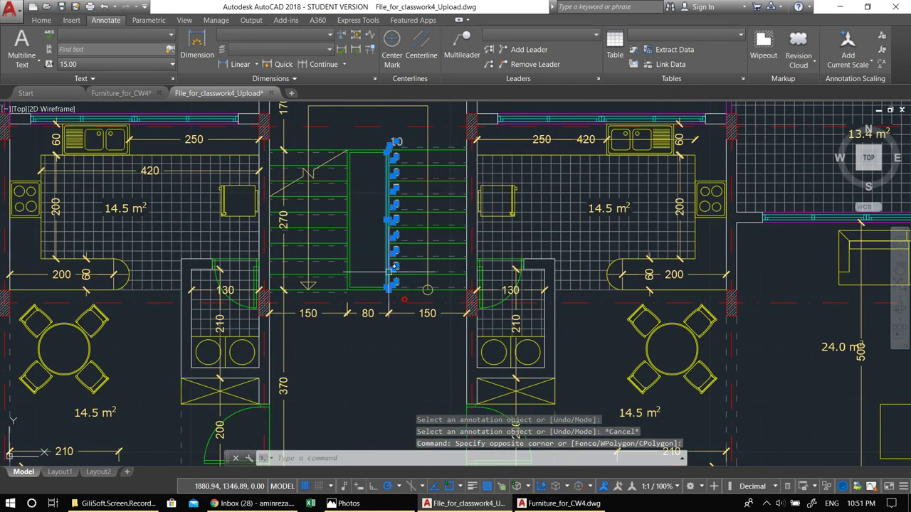
scroll(392, 274, up, 5)
shift+click(393, 312)
shift+click(362, 294)
text(c)
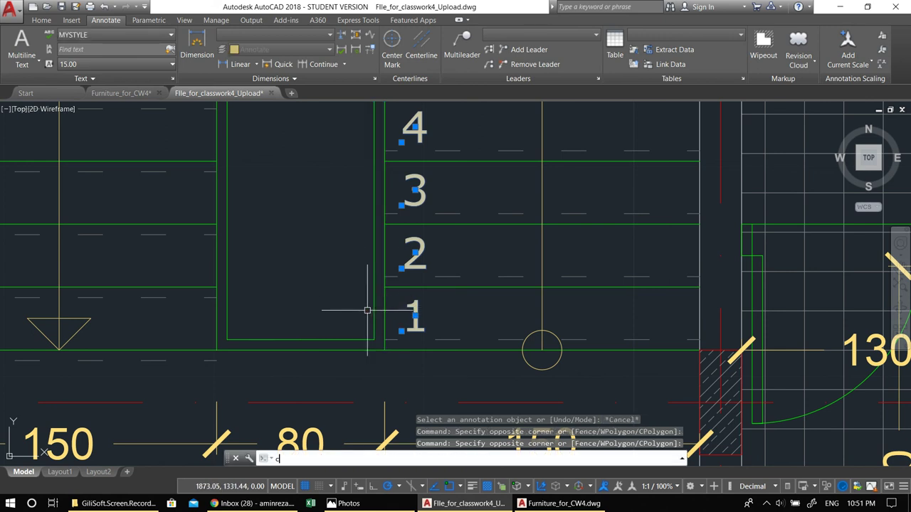
text(o)
key(Return)
click(403, 335)
middle_drag(235, 334, 413, 354)
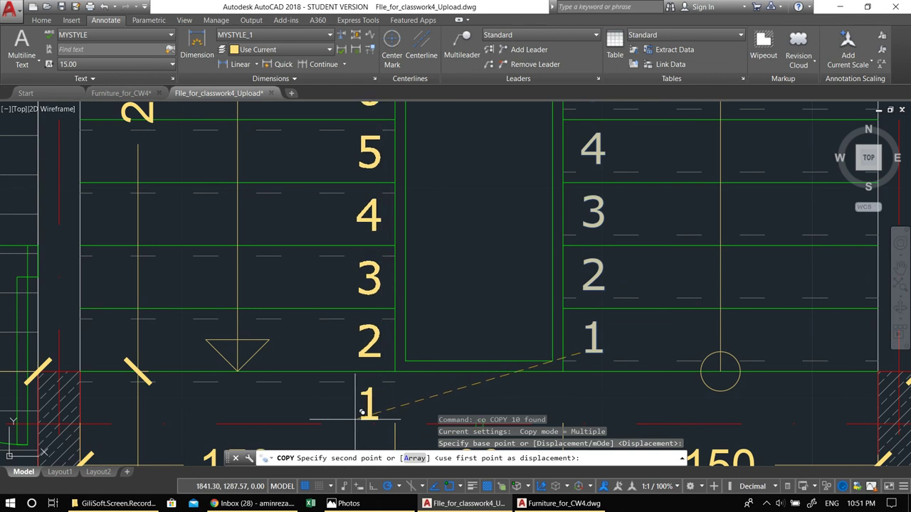
click(481, 410)
scroll(361, 412, down, 4)
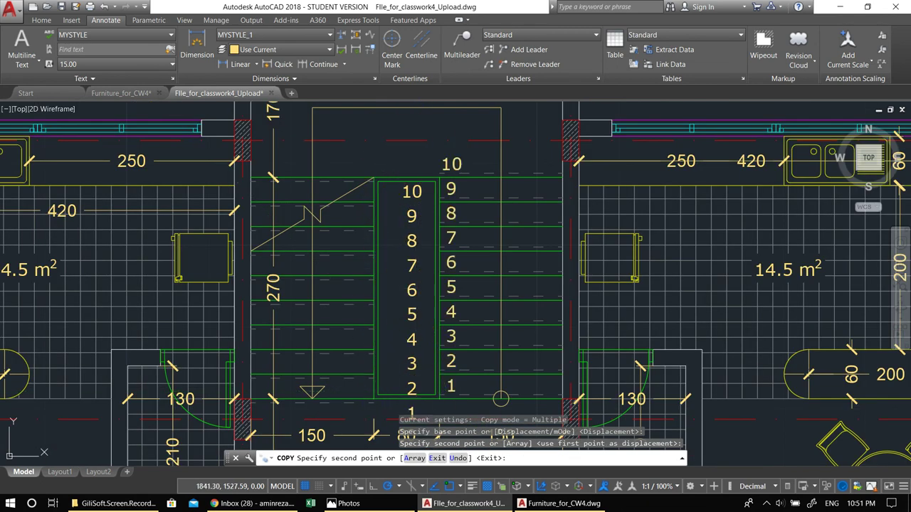
key(Escape)
Move the copied column of numbers 1 to 10 onto the left flight, with the 1 just below its lowest tread.
click(397, 178)
mouse_move(424, 423)
middle_down()
mouse_move(407, 327)
mouse_move(417, 301)
middle_up()
click(406, 326)
scroll(406, 326, up, 4)
text(m)
key(Return)
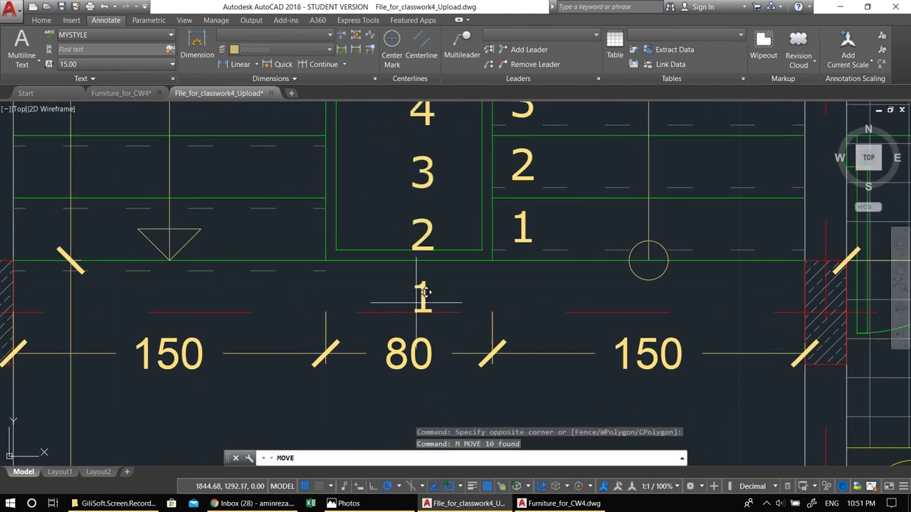
click(417, 301)
scroll(417, 301, up, 2)
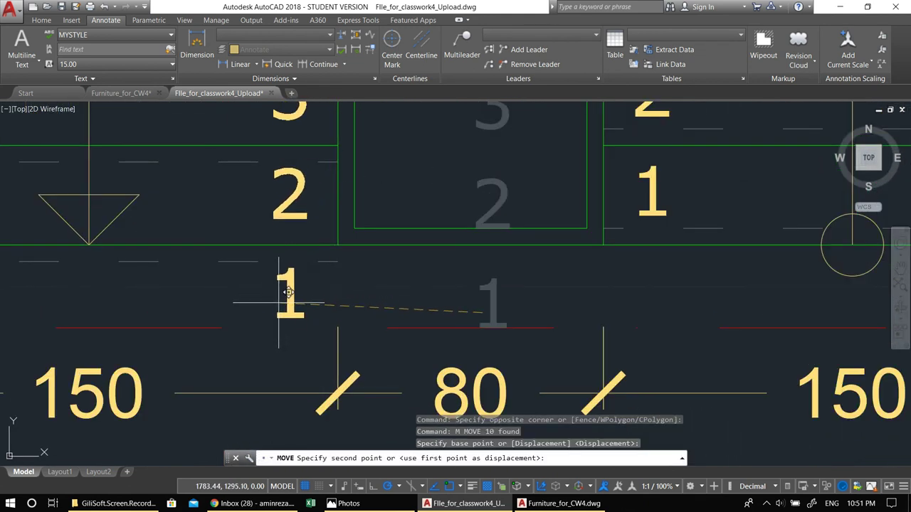
click(288, 291)
Copy the landing's number 10 to just above the walking line at the back of the landing.
scroll(288, 291, down, 5)
scroll(403, 206, up, 2)
middle_drag(403, 206, 436, 326)
click(406, 294)
text(co)
key(Return)
click(437, 326)
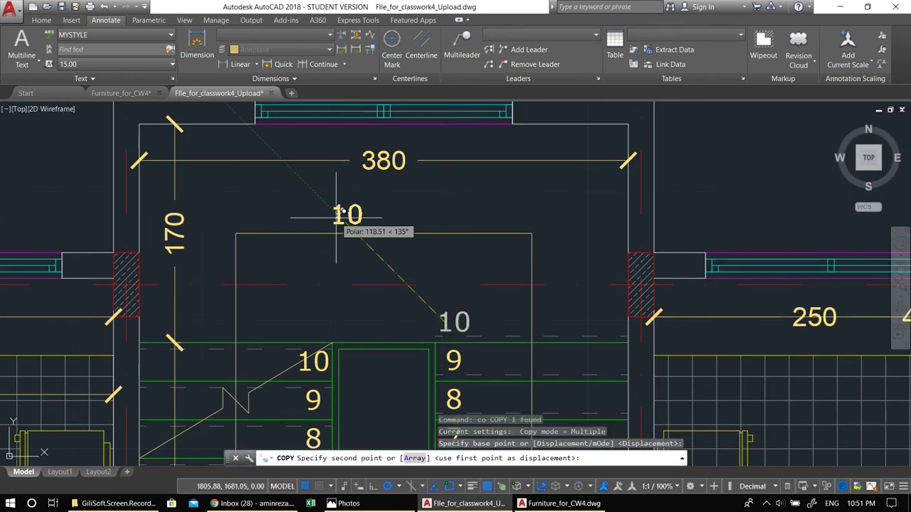
scroll(361, 207, up, 2)
scroll(357, 208, up, 2)
key(Escape)
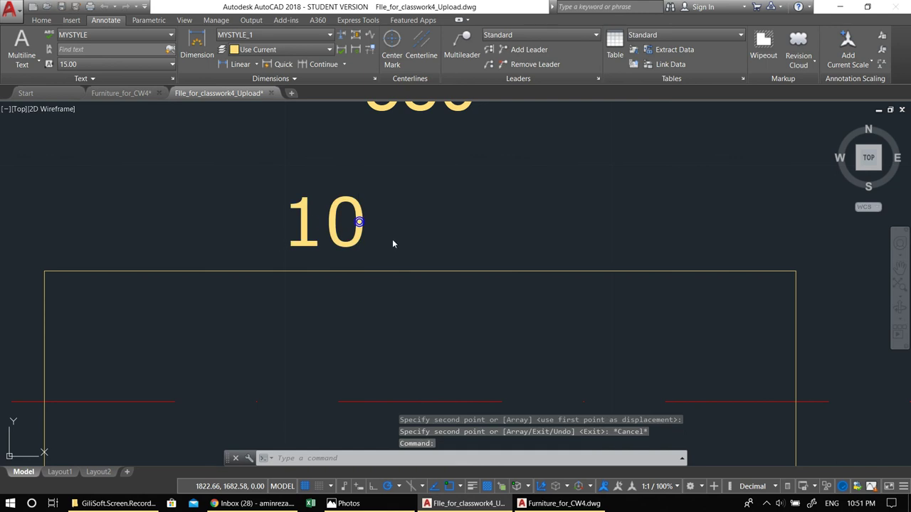
Change the text of the copied 10 above the walking line to 15*30/30.
double_click(392, 242)
scroll(394, 259, down, 2)
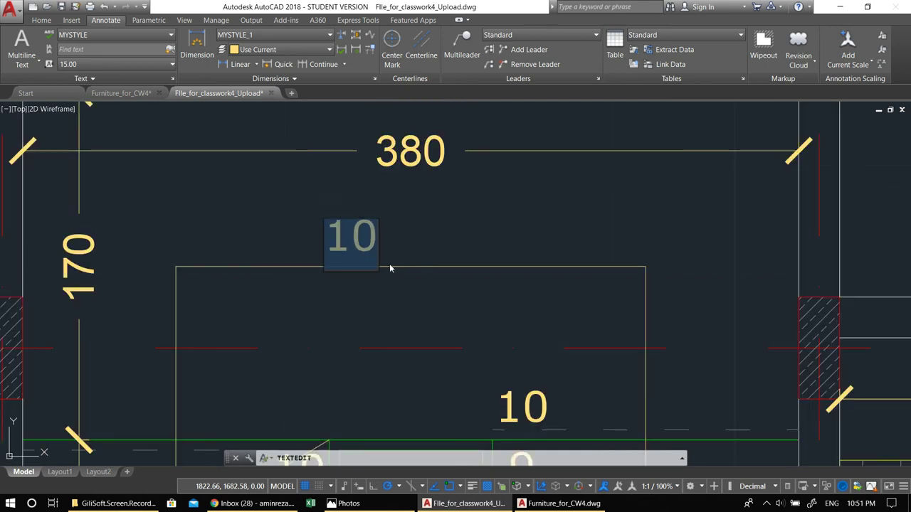
middle_drag(394, 260, 383, 242)
text(15)
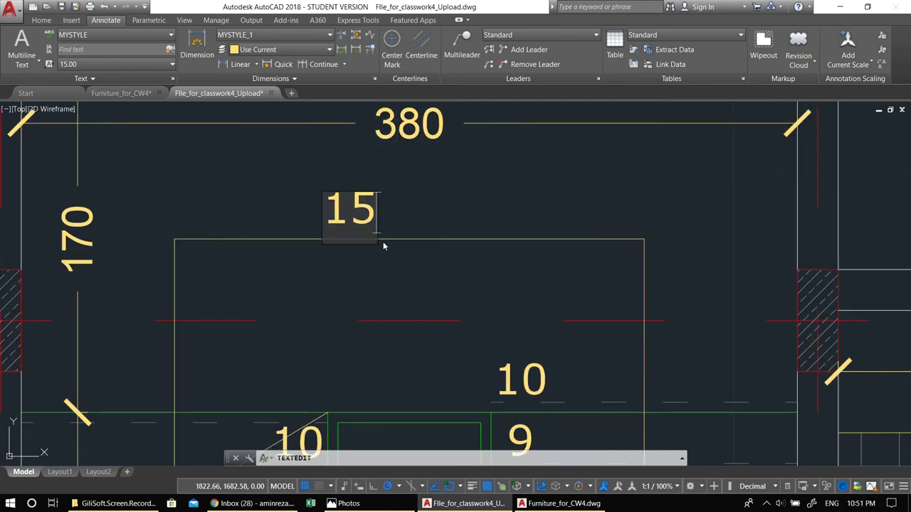
text(*3)
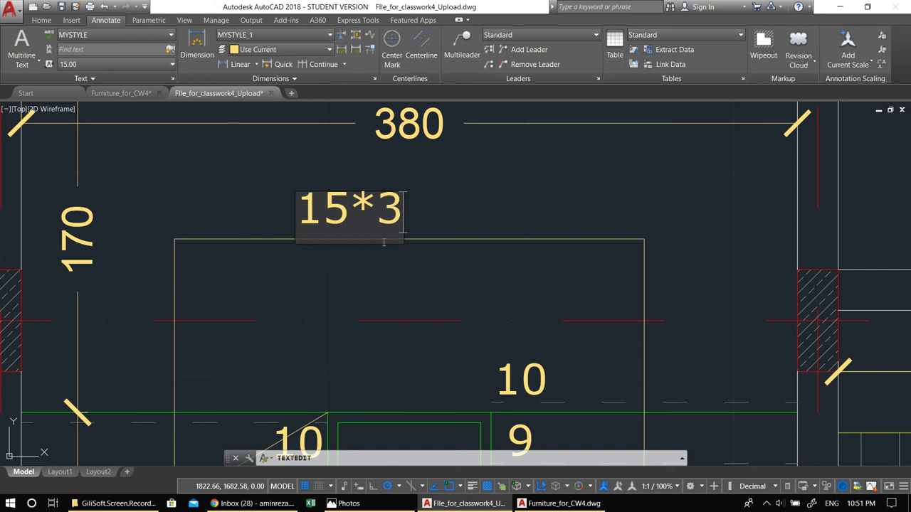
text(0/)
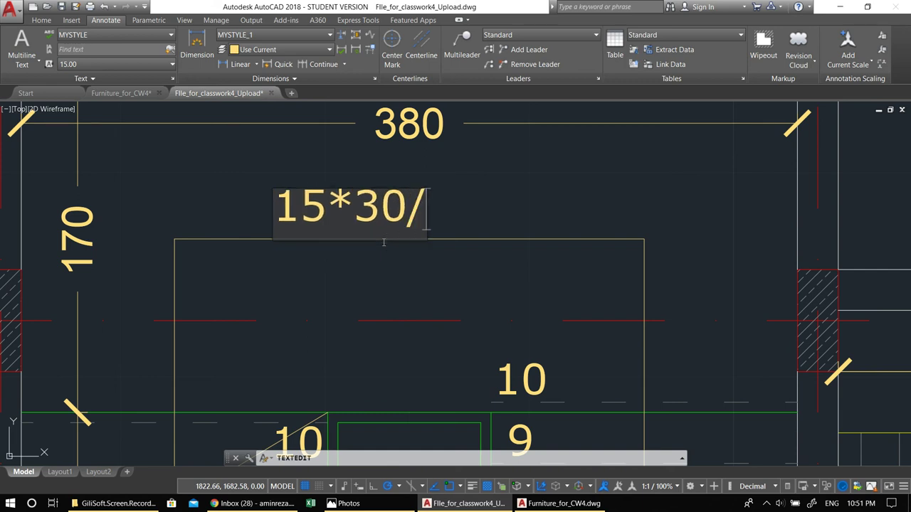
key(BackSpace)
key(BackSpace)
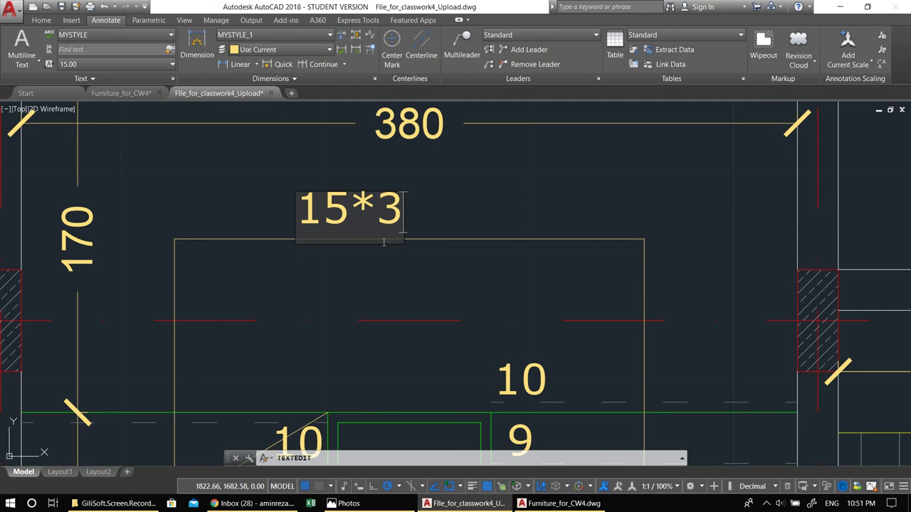
text(0/)
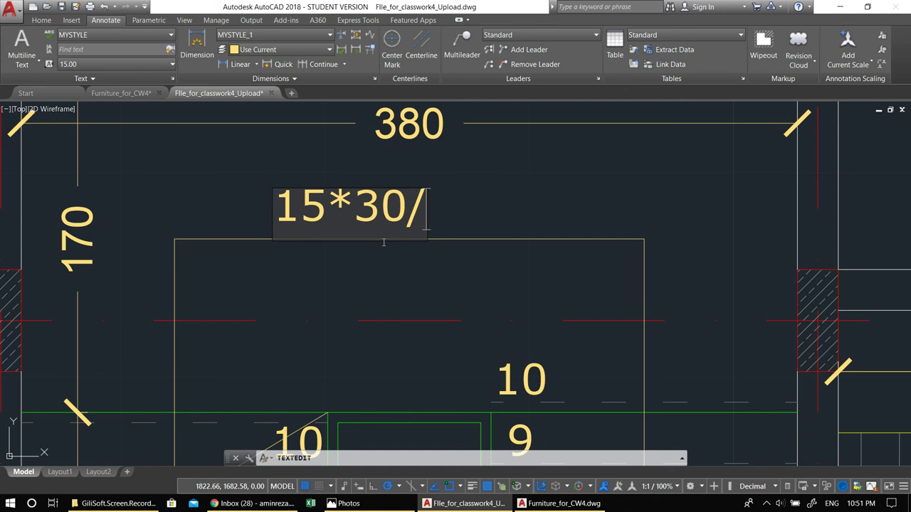
text(30)
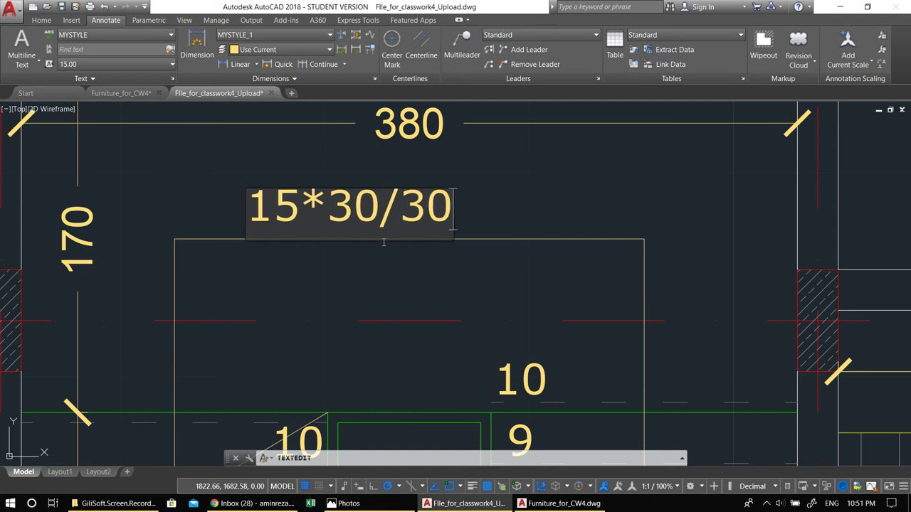
click(405, 271)
Correct the stair note above the landing's walking line to 15*30/20.
scroll(406, 271, down, 1)
middle_drag(406, 269, 486, 169)
scroll(458, 132, down, 1)
mouse_move(458, 132)
middle_down()
mouse_move(498, 80)
mouse_move(495, 96)
middle_up()
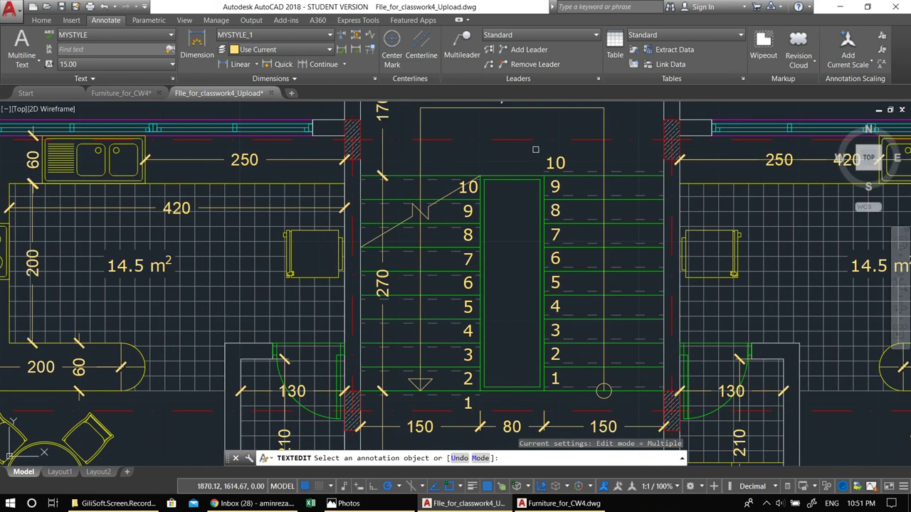
middle_drag(512, 185, 516, 236)
click(490, 152)
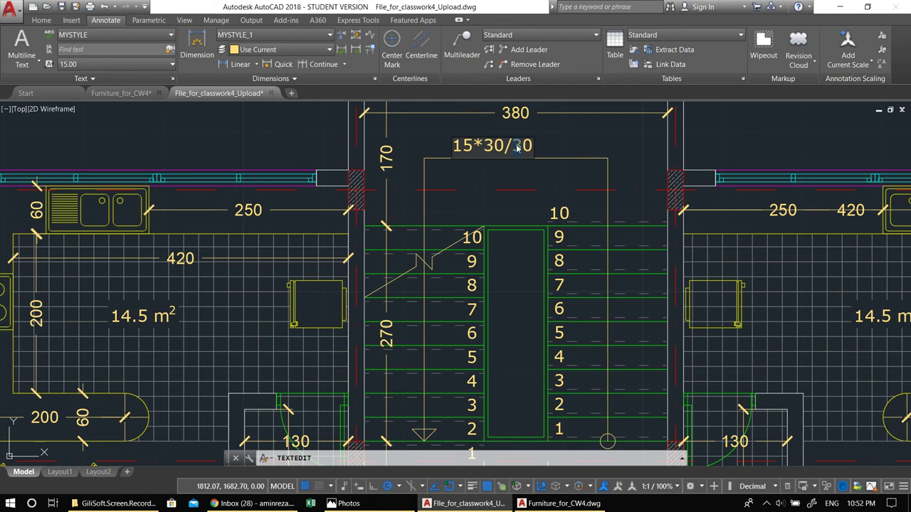
click(473, 132)
key(Escape)
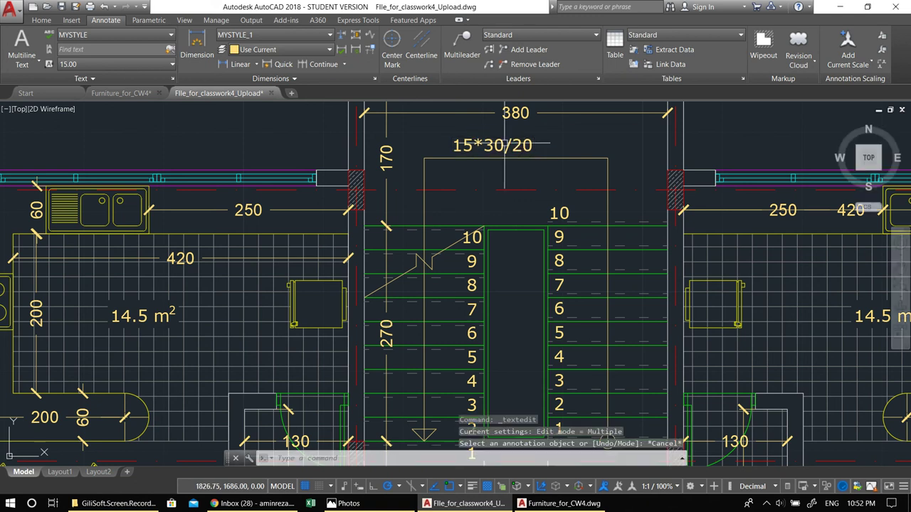
Move the 15*30/20 note slightly right, closer to the middle of the walking line.
click(474, 142)
text(m)
key(Return)
click(473, 115)
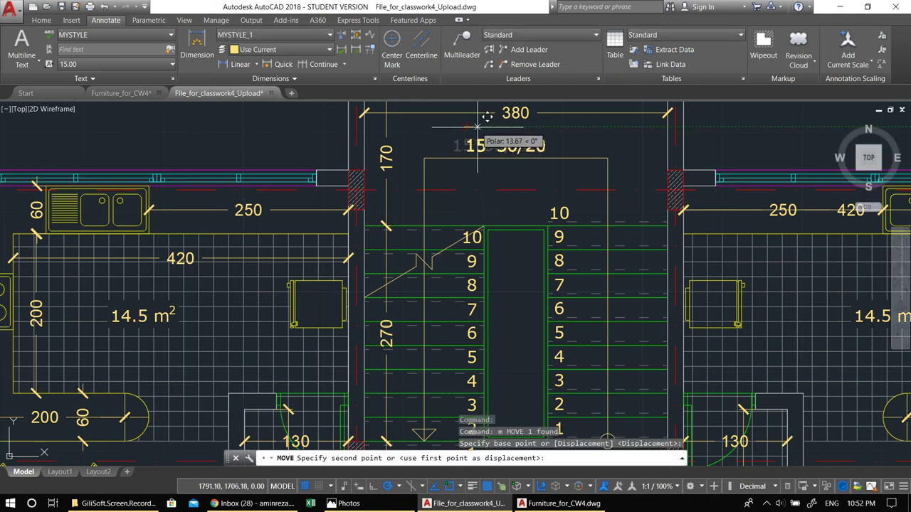
click(477, 125)
Draw a circle with a radius of about 12 on the landing, below the 15*30/20 note.
scroll(509, 168, up, 4)
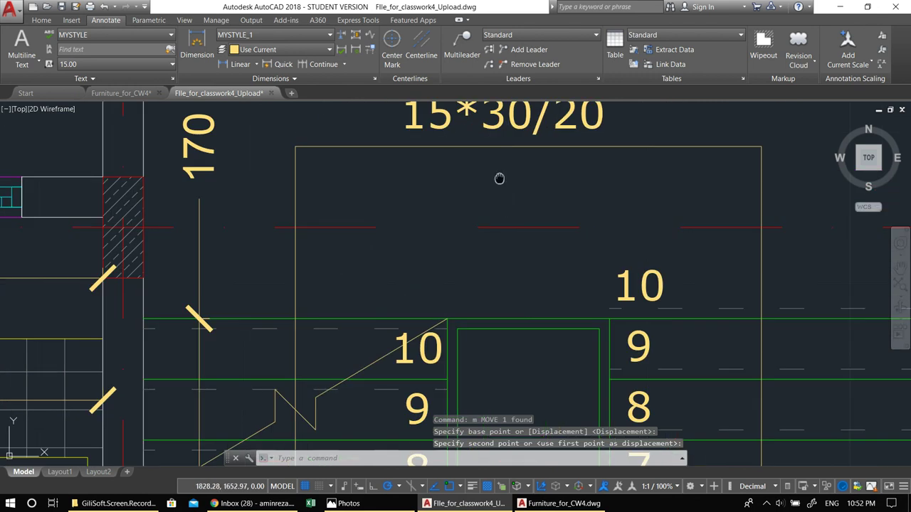
middle_drag(505, 177, 491, 189)
key(Return)
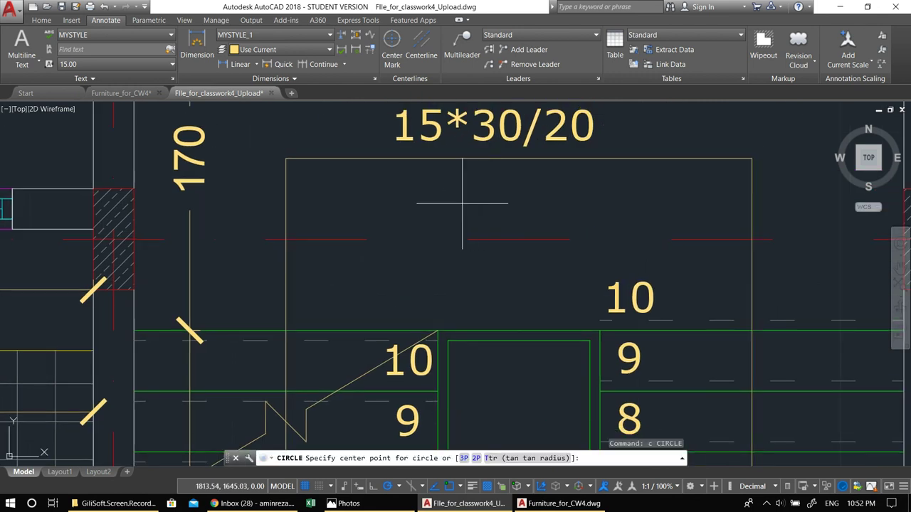
click(439, 210)
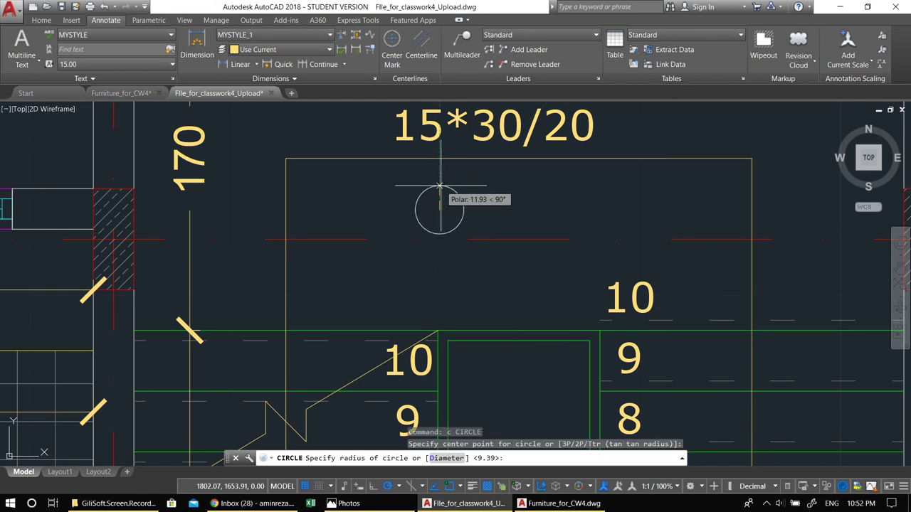
click(439, 187)
Draw a horizontal line through the centre of the landing circle, extending past it on both sides and farther to the right.
scroll(430, 202, down, 4)
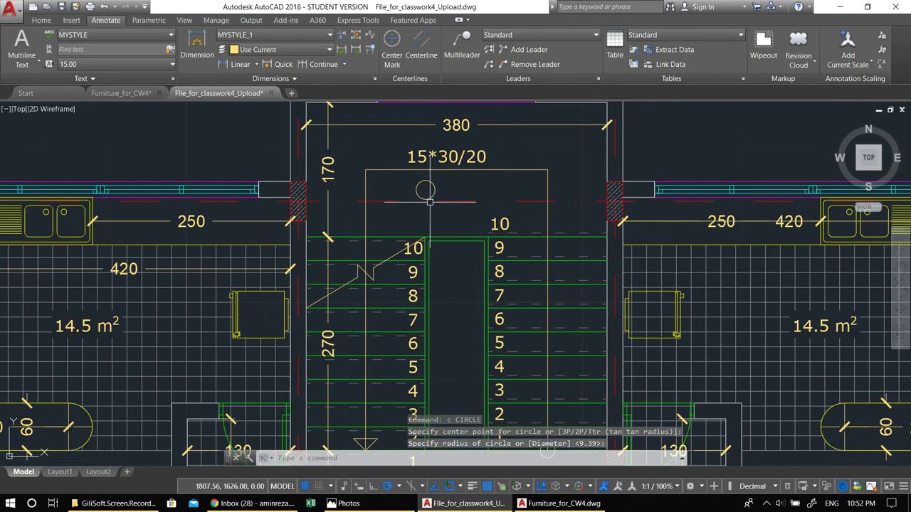
scroll(430, 203, up, 2)
text(L)
key(Return)
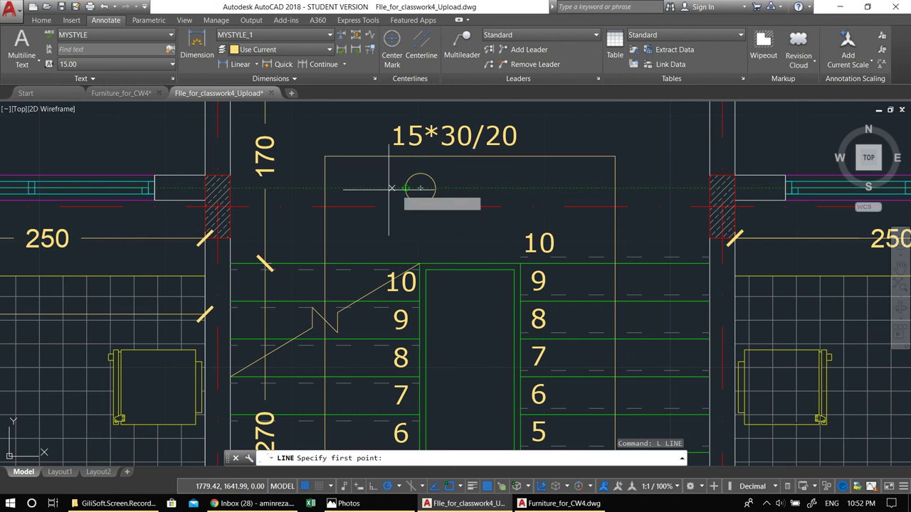
click(393, 188)
click(514, 187)
key(Return)
key(Return)
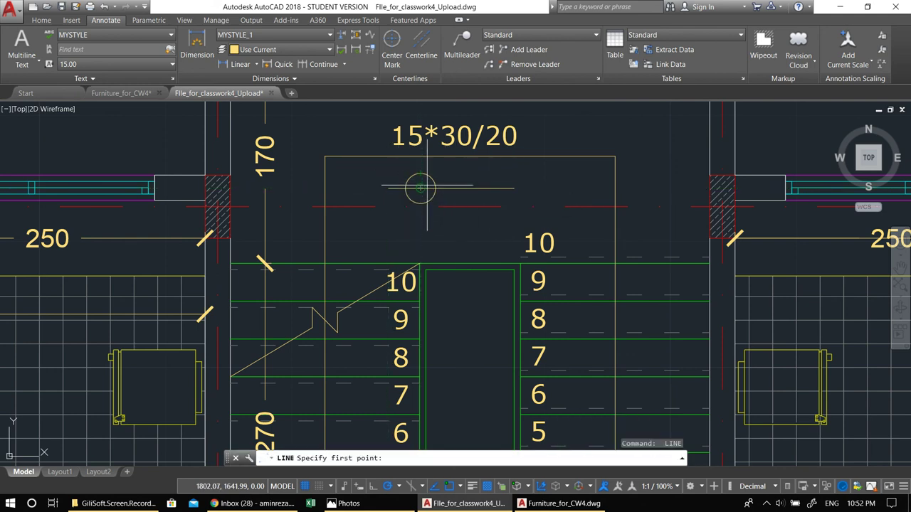
key(Escape)
Draw a larger circle concentric with the landing circle, reaching out to the short end of the horizontal line.
scroll(421, 188, up, 4)
text(C)
key(Return)
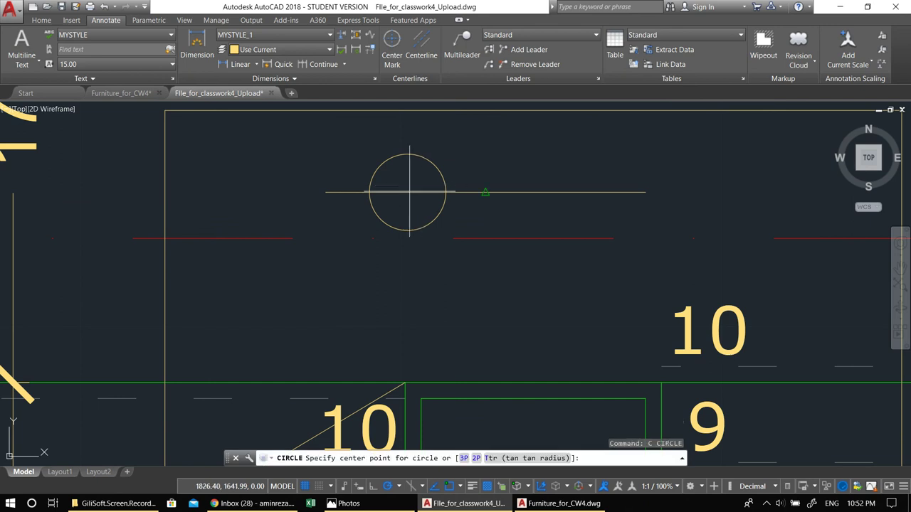
scroll(408, 193, down, 8)
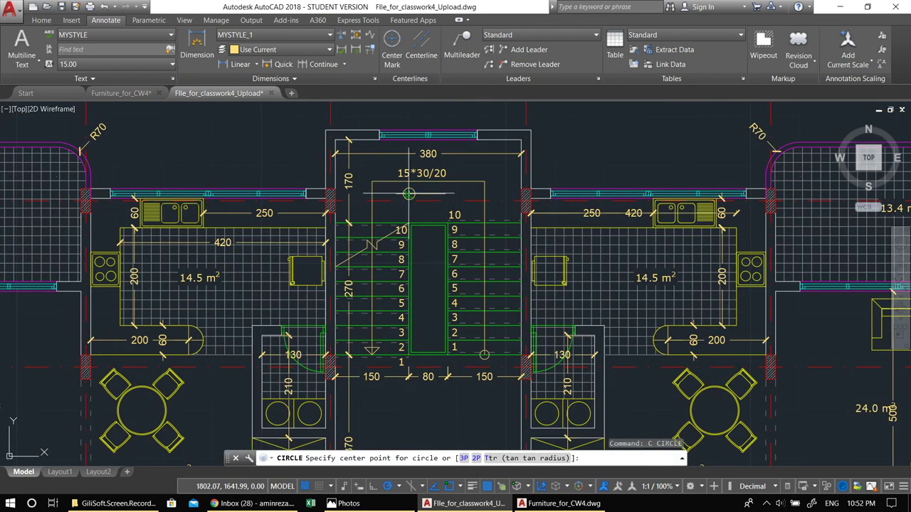
click(408, 193)
scroll(409, 194, up, 8)
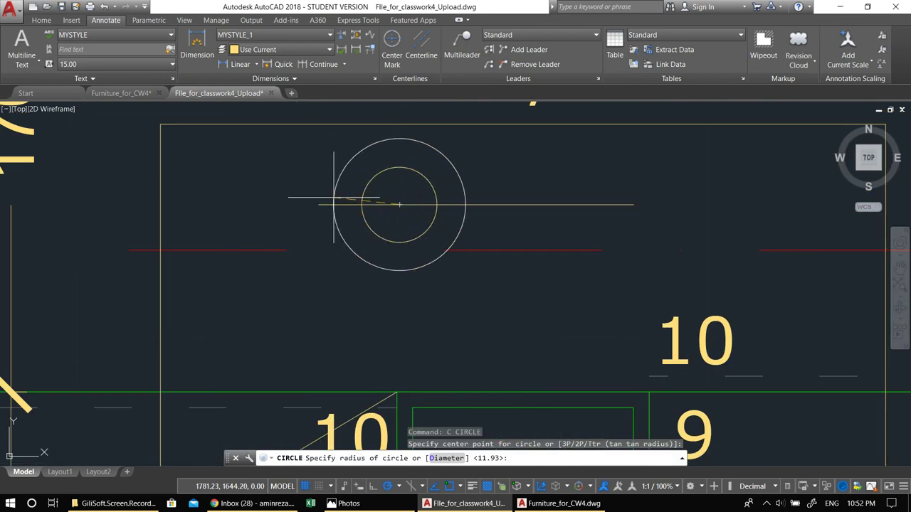
click(318, 205)
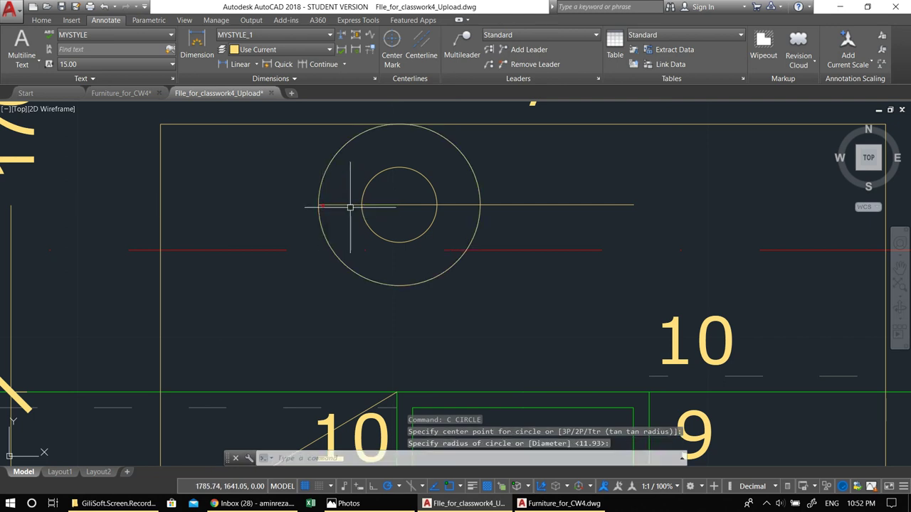
Draw a vertical line through the centre of the landing circles, from the top to the bottom of the outer circle.
middle_drag(370, 208, 387, 224)
text(l)
key(Return)
click(399, 141)
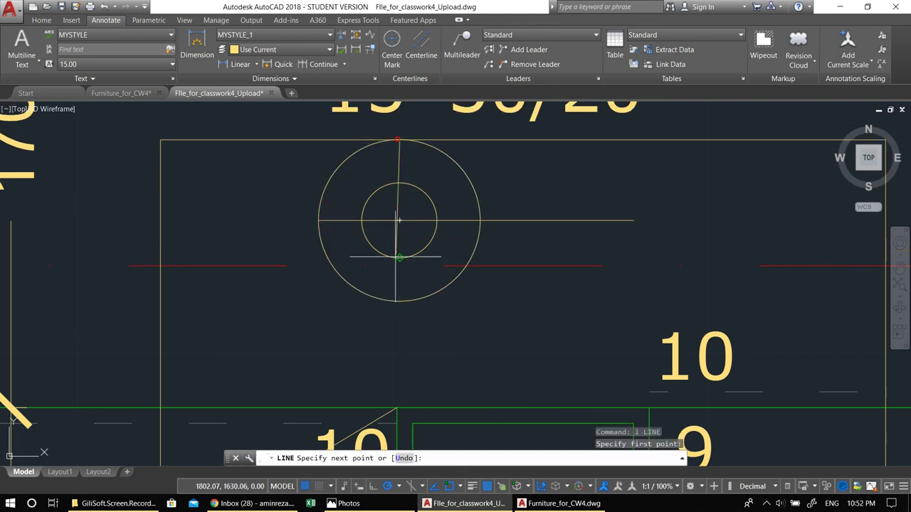
click(399, 301)
key(Escape)
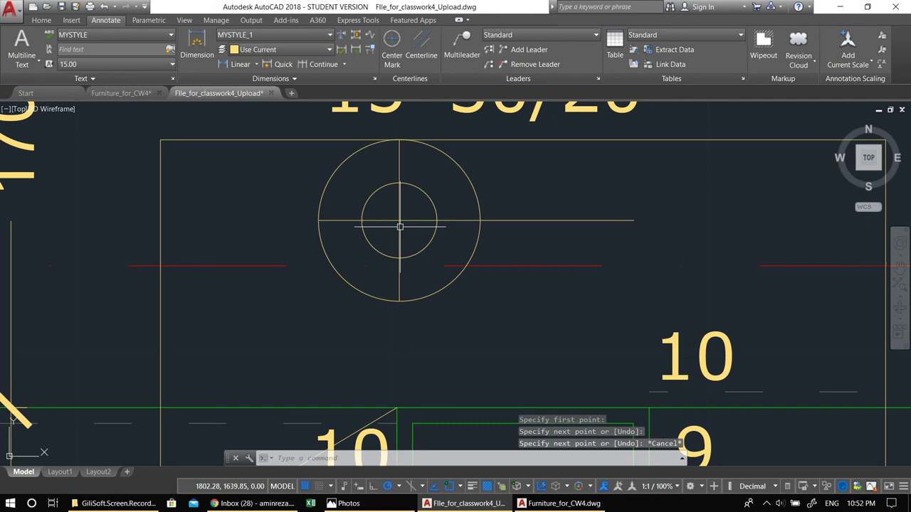
Offset the outer circle inward, roughly halfway towards the small landing circle.
text(o)
key(Return)
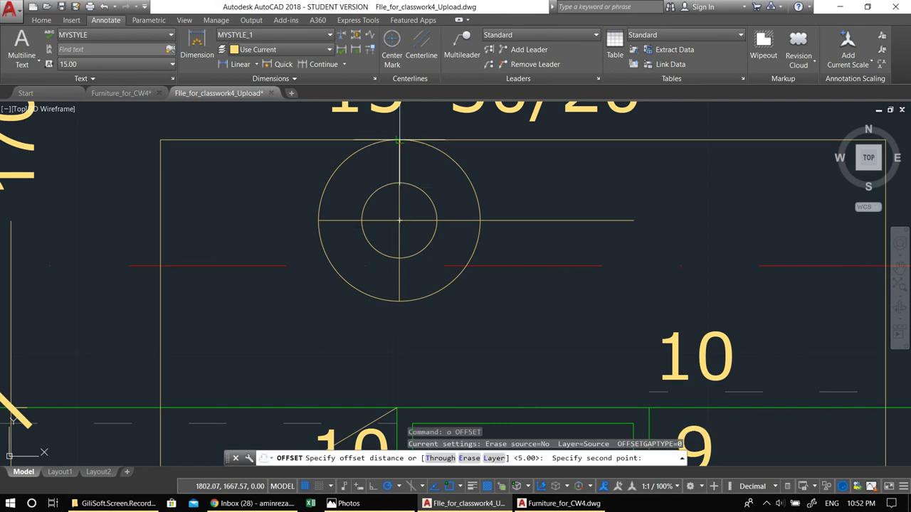
click(398, 159)
click(443, 153)
click(427, 152)
key(Escape)
Trim the top, bottom and left ends of the cross lines back to the offset circle.
text(tr)
key(Return)
click(422, 165)
key(Return)
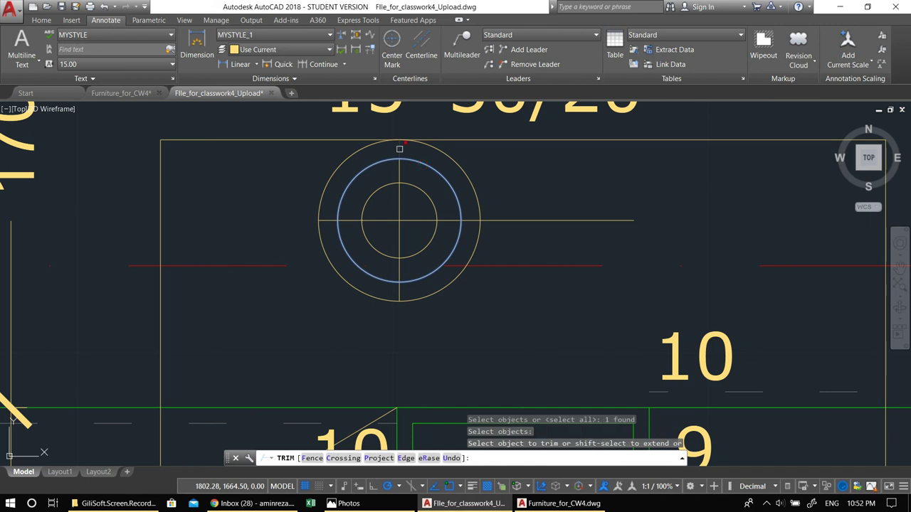
click(400, 149)
click(329, 220)
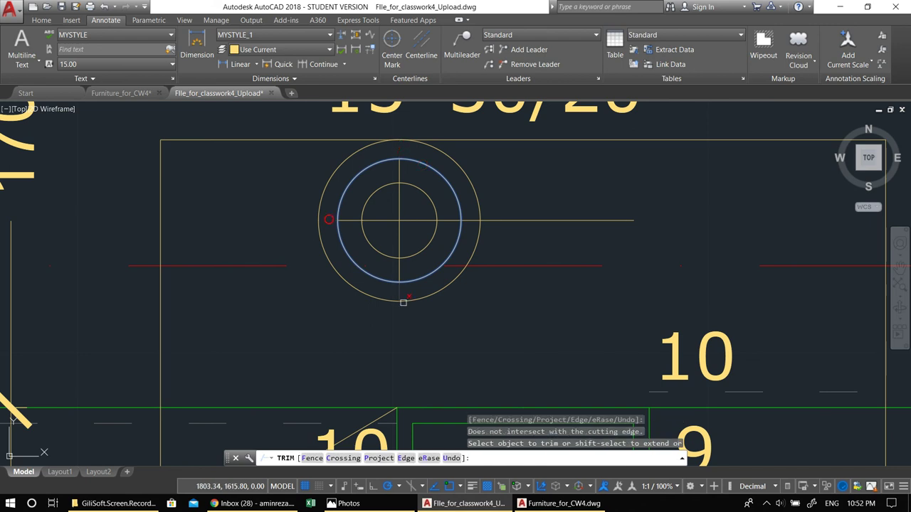
click(405, 295)
Erase the two outer construction circles around the level symbol.
click(416, 303)
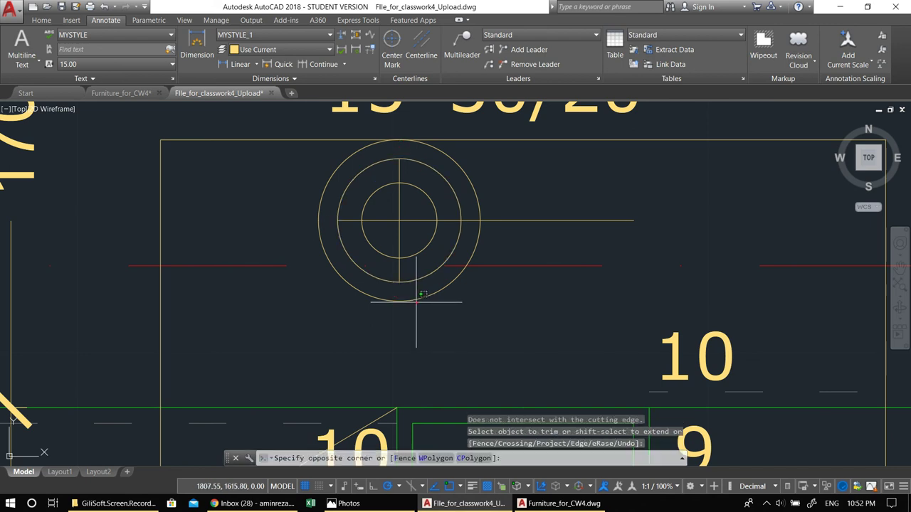
click(417, 275)
text(E)
key(Return)
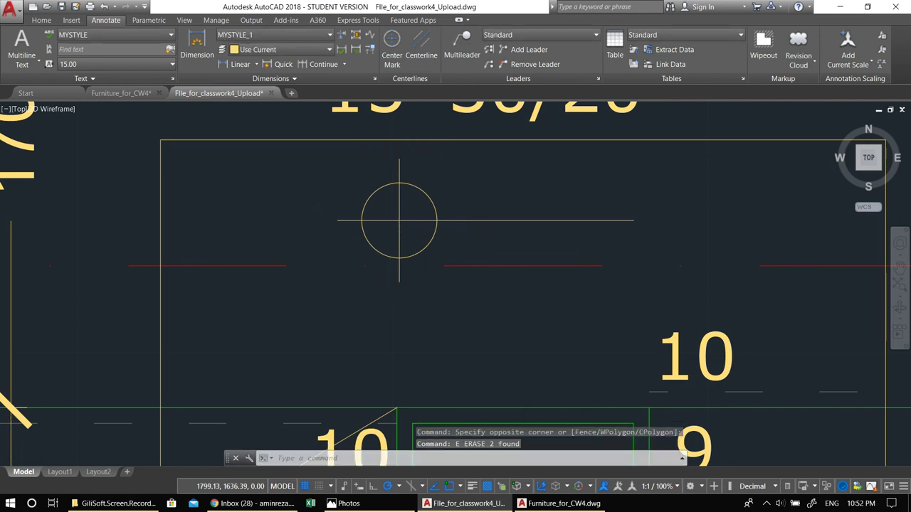
Hatch the upper-right and lower-left quadrants of the level symbol's circle with the SOLID pattern.
scroll(404, 229, down, 4)
scroll(405, 229, up, 4)
text(h)
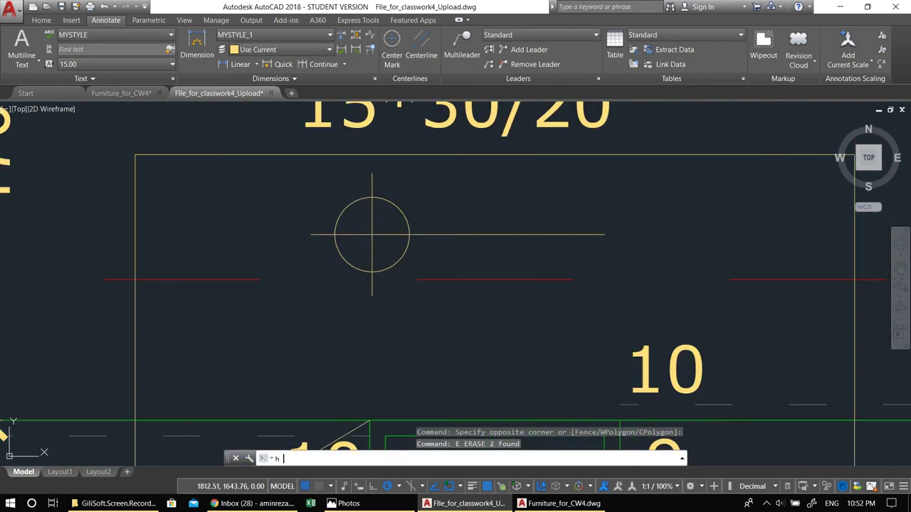
key(Return)
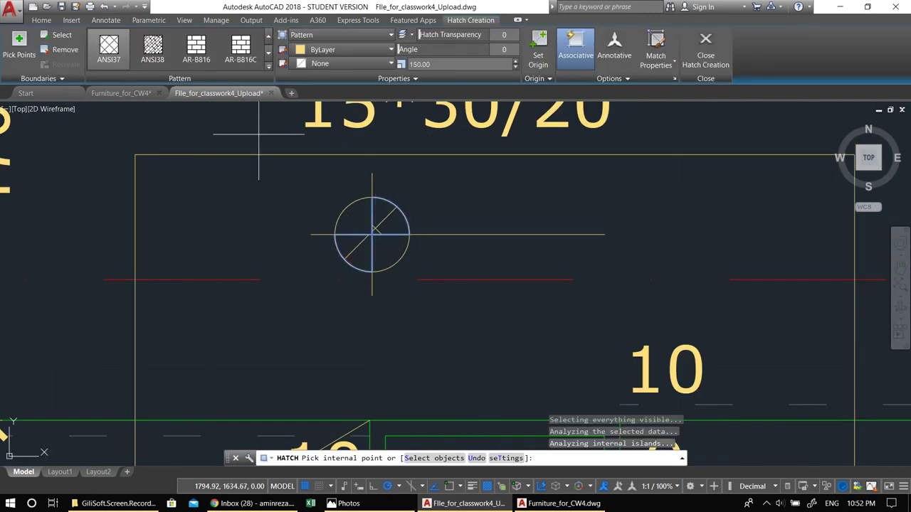
click(268, 65)
scroll(58, 66, up, 2)
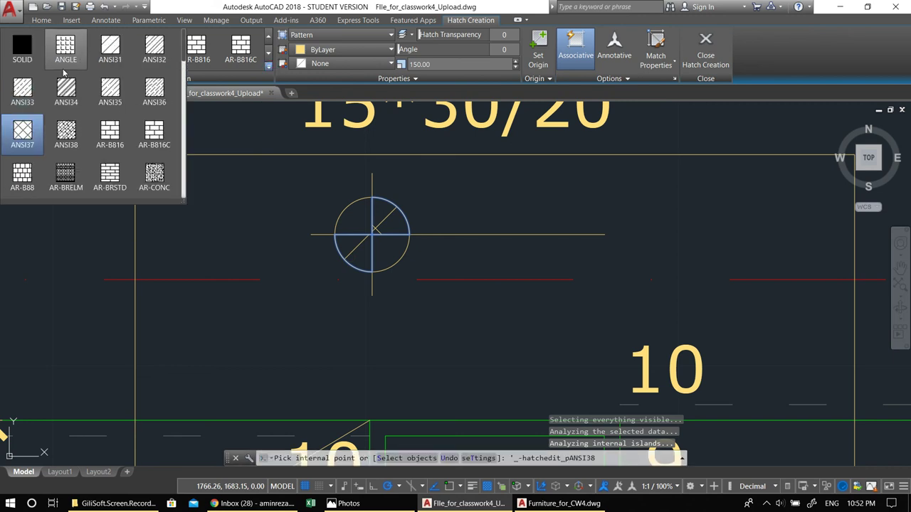
click(24, 47)
key(Escape)
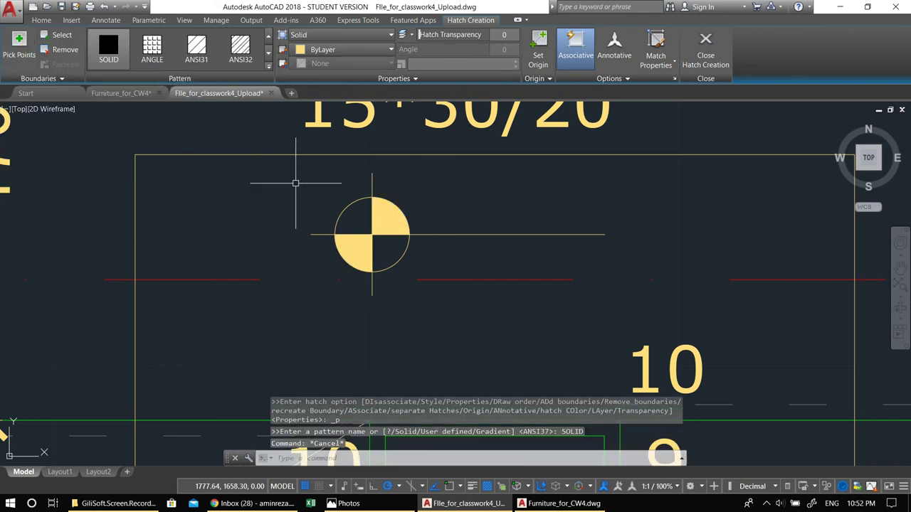
Copy the step number 10 above the right flight to just above the level symbol's horizontal line.
middle_drag(373, 186, 331, 216)
scroll(534, 318, down, 3)
scroll(527, 311, up, 2)
click(525, 309)
middle_drag(526, 309, 515, 312)
text(co)
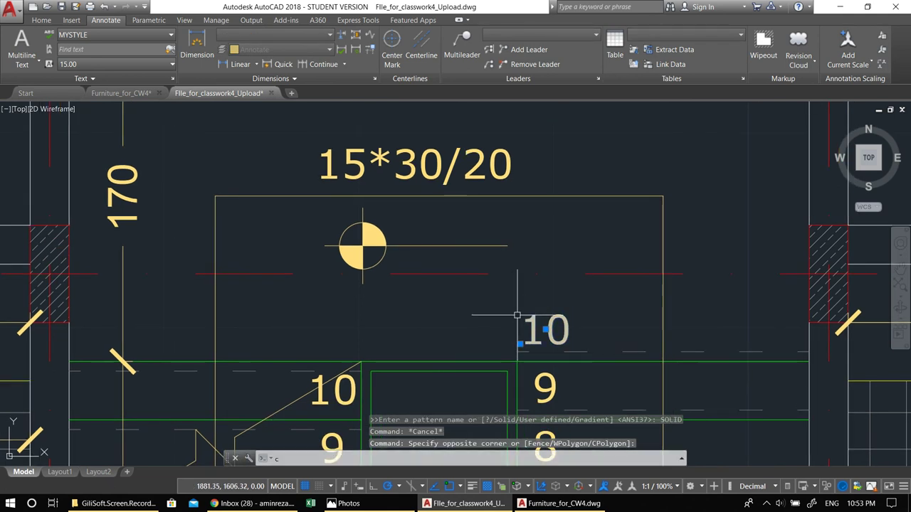
key(Return)
click(544, 333)
scroll(443, 226, up, 3)
click(431, 224)
key(Escape)
scroll(441, 228, down, 4)
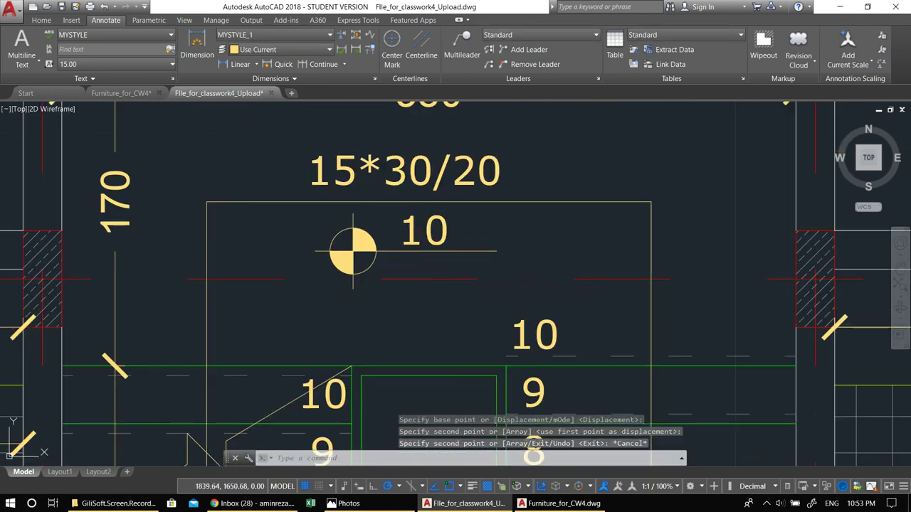
Change the copied number beside the landing's level symbol to 450.
scroll(452, 232, down, 3)
scroll(452, 231, up, 3)
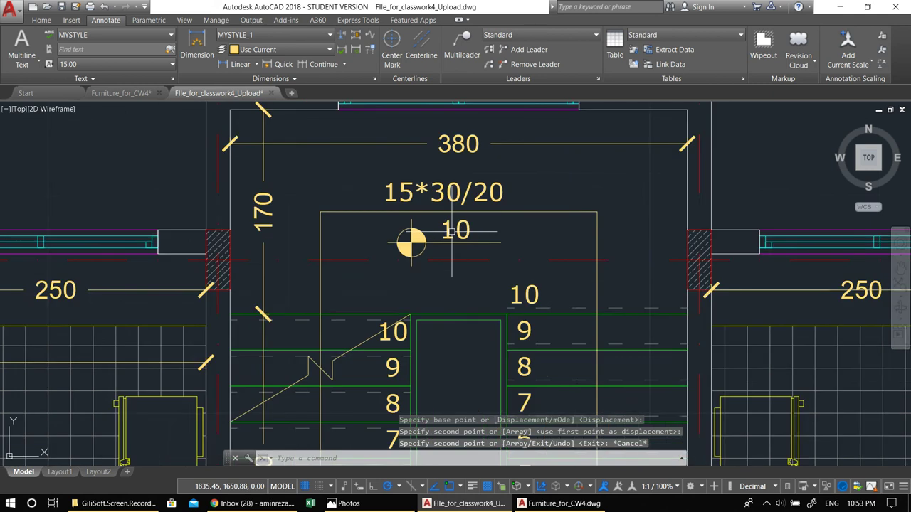
scroll(454, 240, down, 2)
key(Escape)
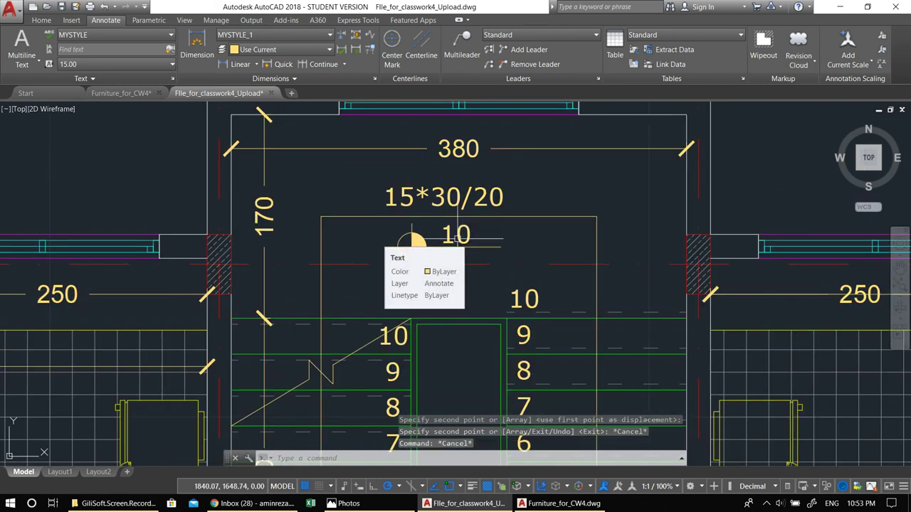
click(456, 239)
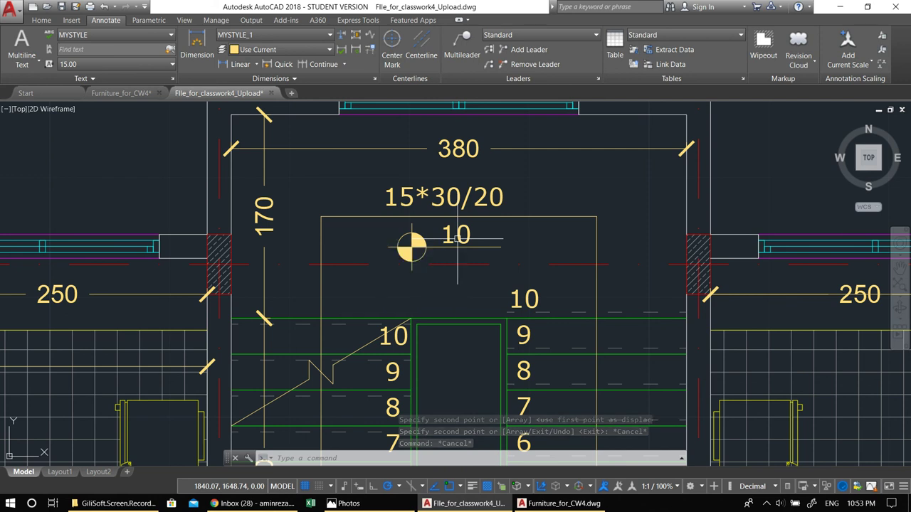
double_click(456, 239)
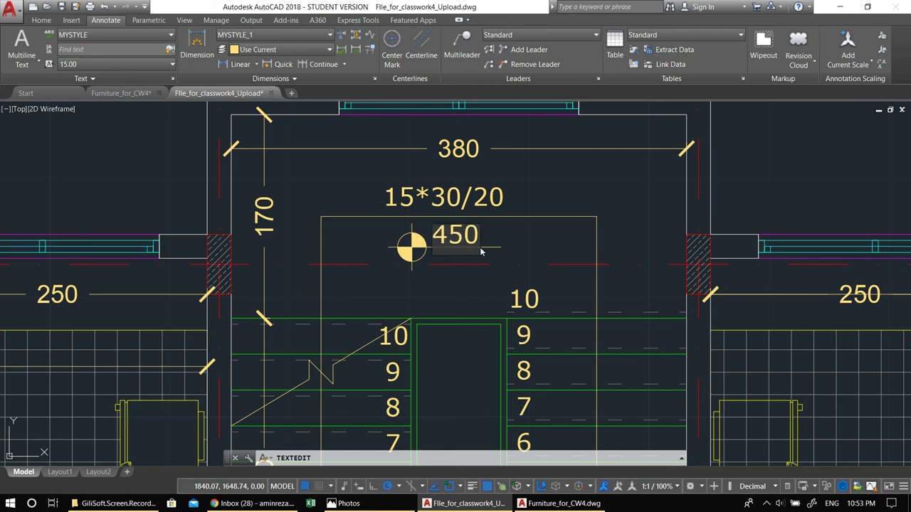
click(478, 270)
key(Escape)
Copy the complete level symbol with its 450 text into the hall below the stair, under the 80 dimension.
scroll(491, 257, down, 3)
scroll(512, 254, up, 3)
click(487, 254)
click(407, 247)
middle_drag(406, 249, 457, 254)
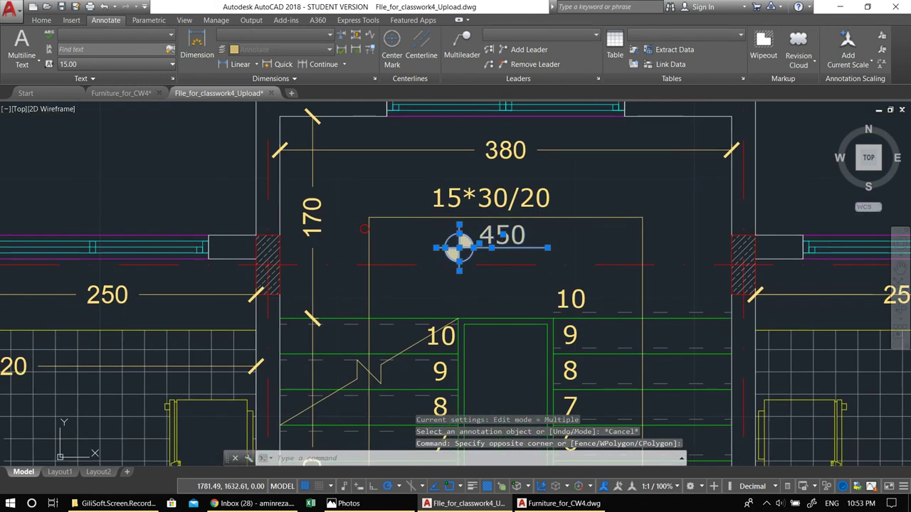
text(co)
key(Return)
click(459, 248)
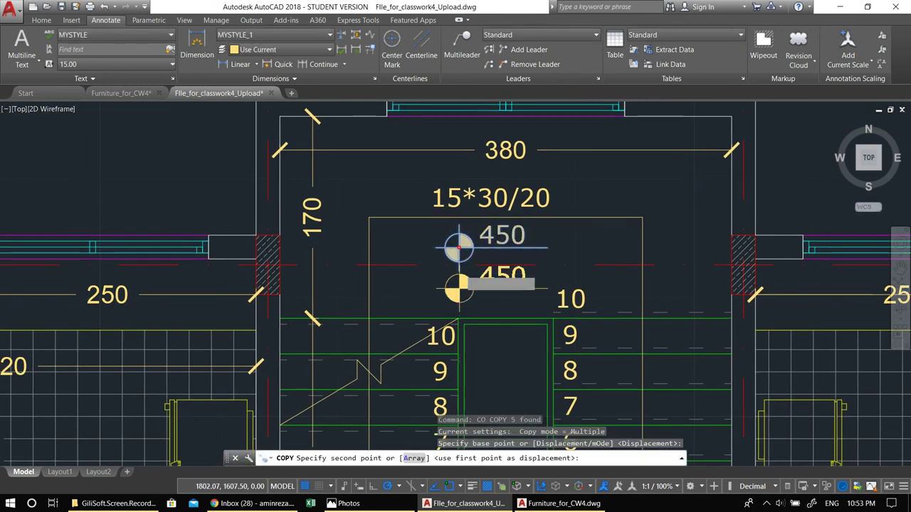
scroll(453, 277, down, 3)
scroll(491, 227, up, 3)
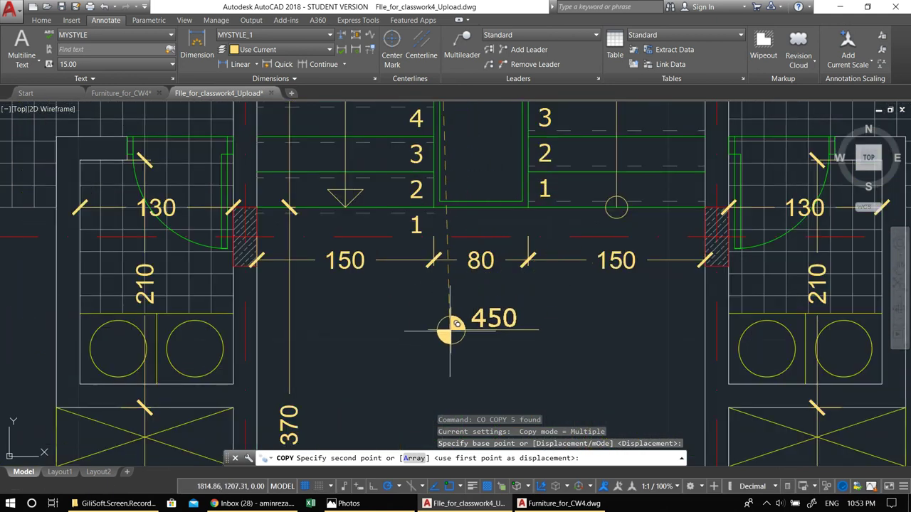
click(436, 339)
key(Return)
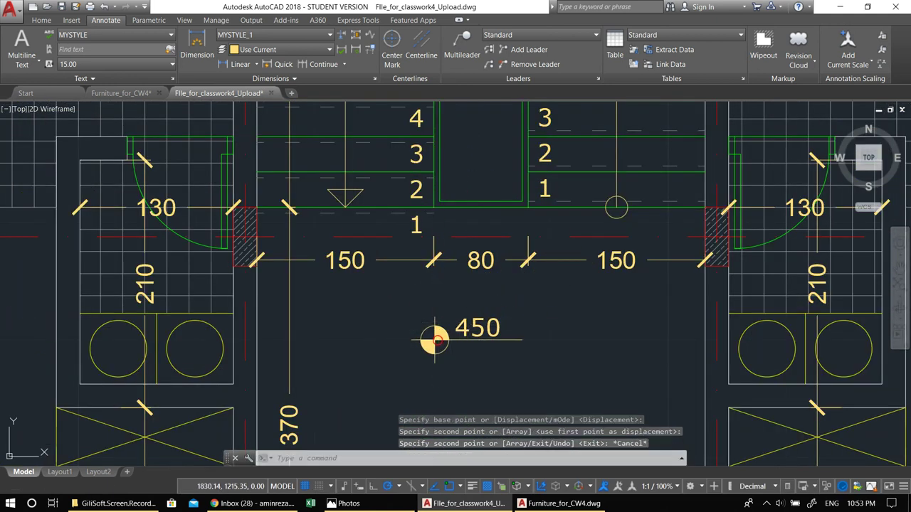
Change the text of the hall's level symbol to +600.
double_click(466, 326)
text(600)
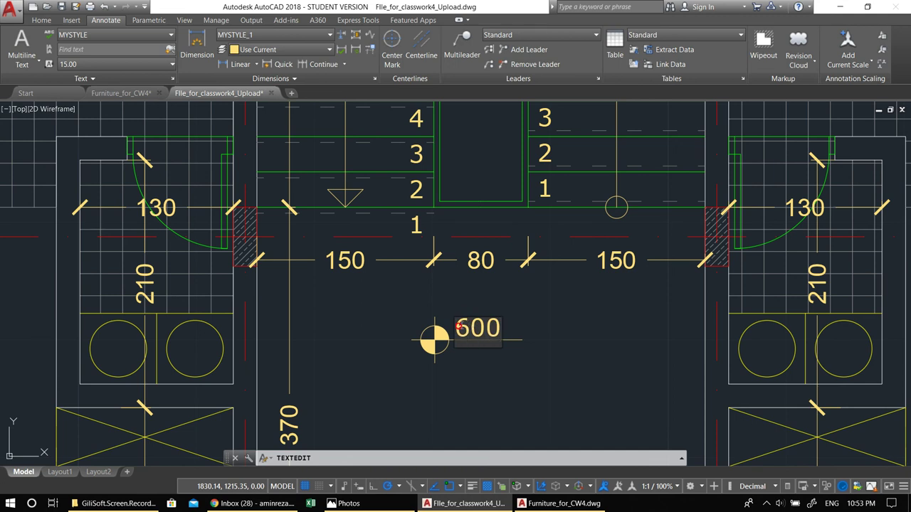
text(+)
key(Return)
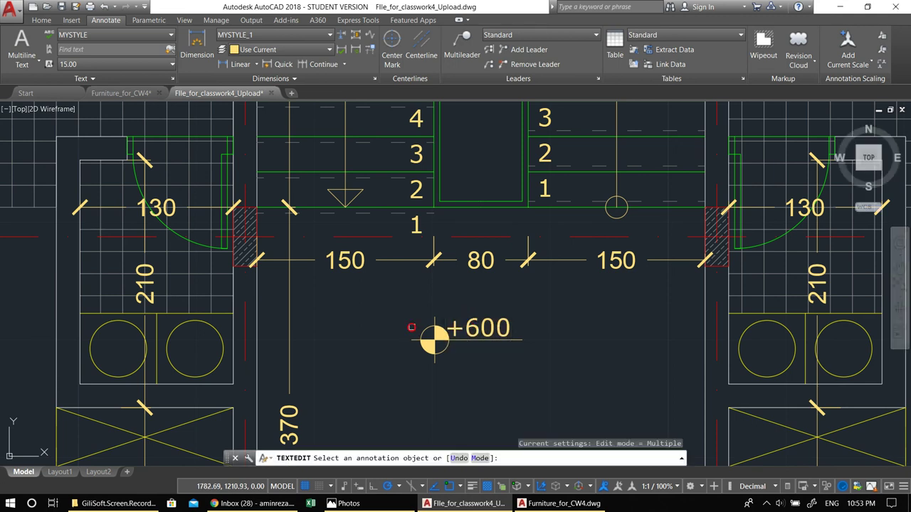
scroll(412, 327, down, 3)
key(Escape)
Add a plus sign to the landing's level text so it reads +450.
scroll(407, 191, up, 3)
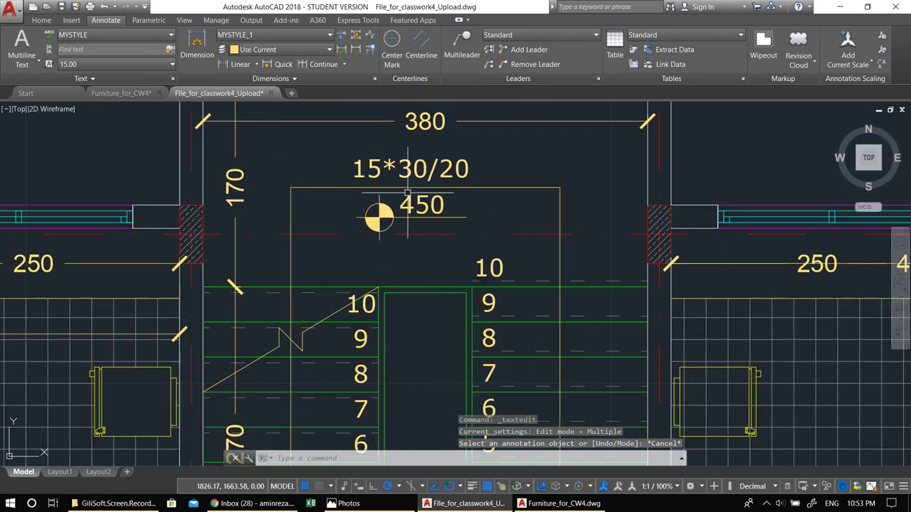
double_click(406, 204)
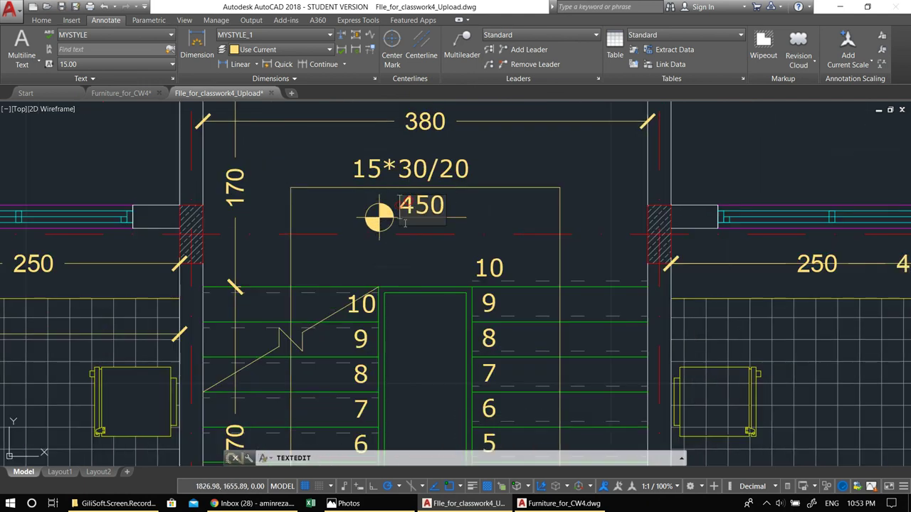
text(+)
key(Return)
scroll(425, 234, down, 4)
key(Escape)
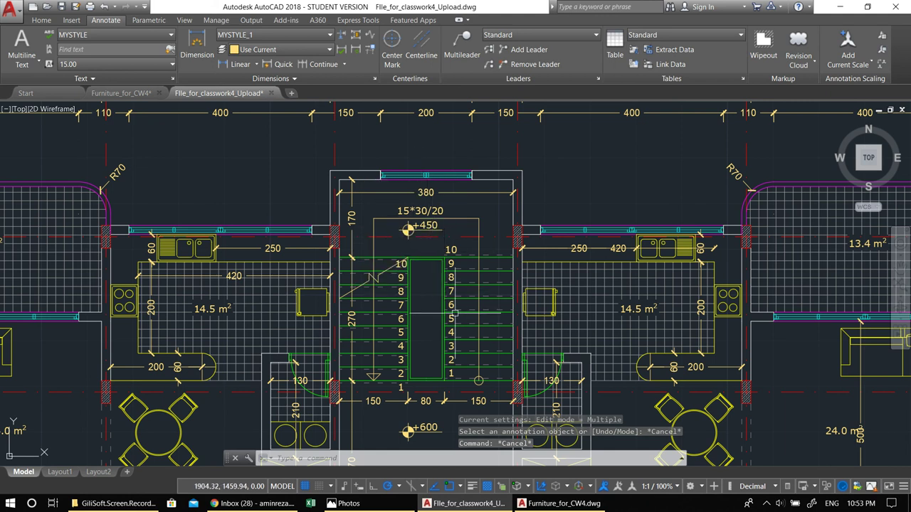
scroll(454, 313, down, 6)
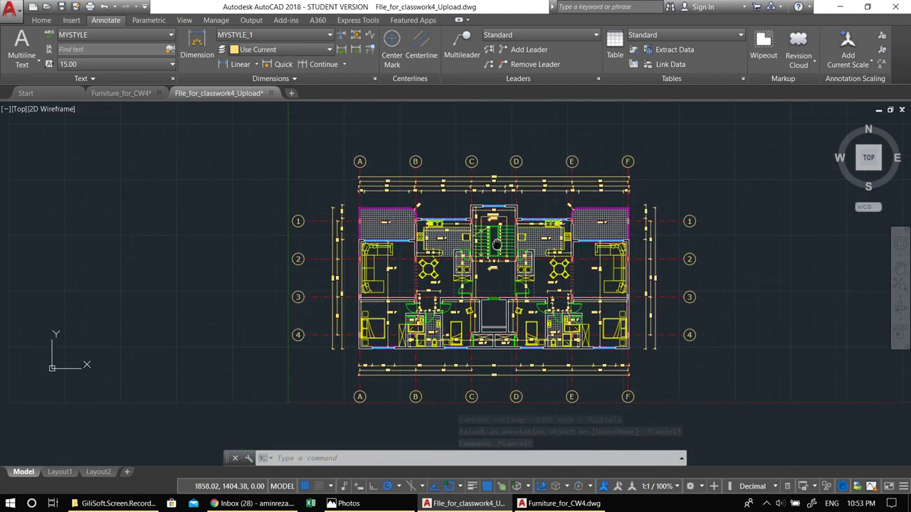
Switch to the Furniture_for_CW4 drawing and copy section lines A and B, including all their end markers, with a base point.
click(115, 91)
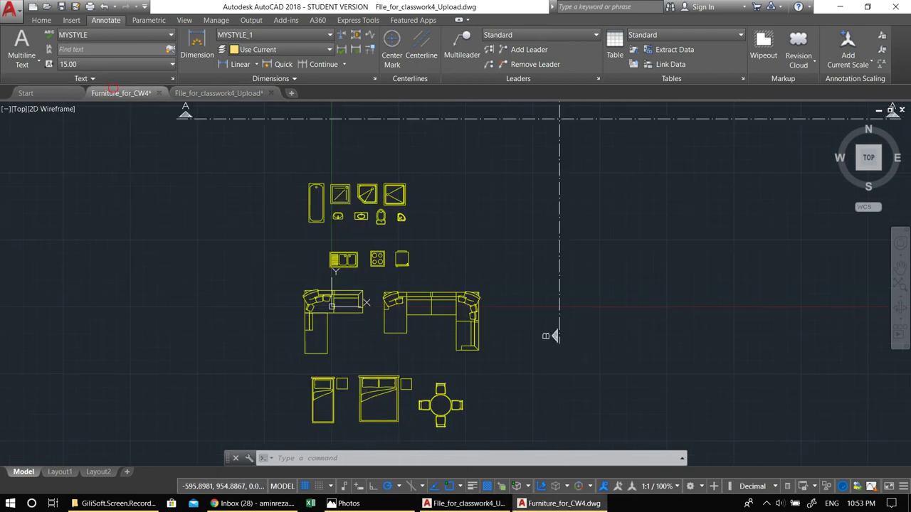
scroll(315, 211, down, 1)
middle_drag(330, 212, 309, 299)
click(508, 274)
click(409, 203)
click(749, 342)
click(549, 164)
click(482, 388)
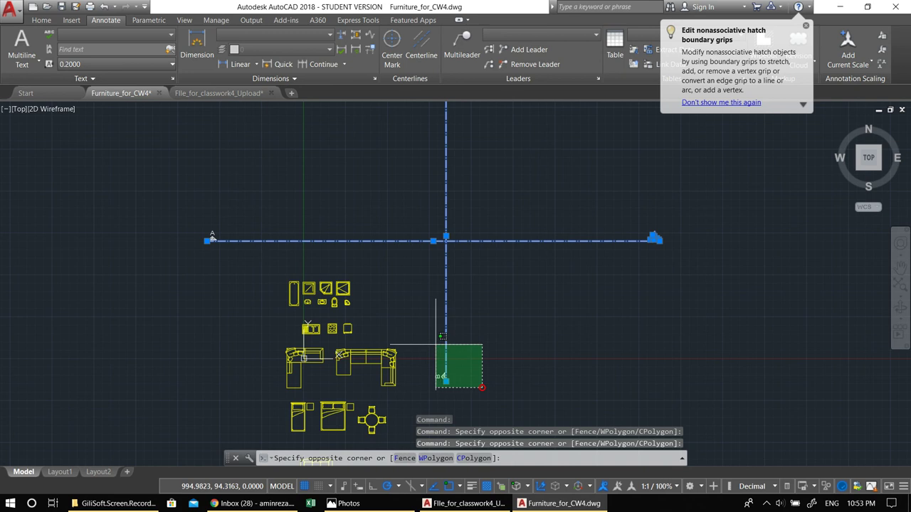
click(430, 342)
click(225, 277)
click(171, 207)
middle_drag(281, 224, 253, 363)
click(461, 273)
click(366, 190)
middle_drag(413, 254, 392, 268)
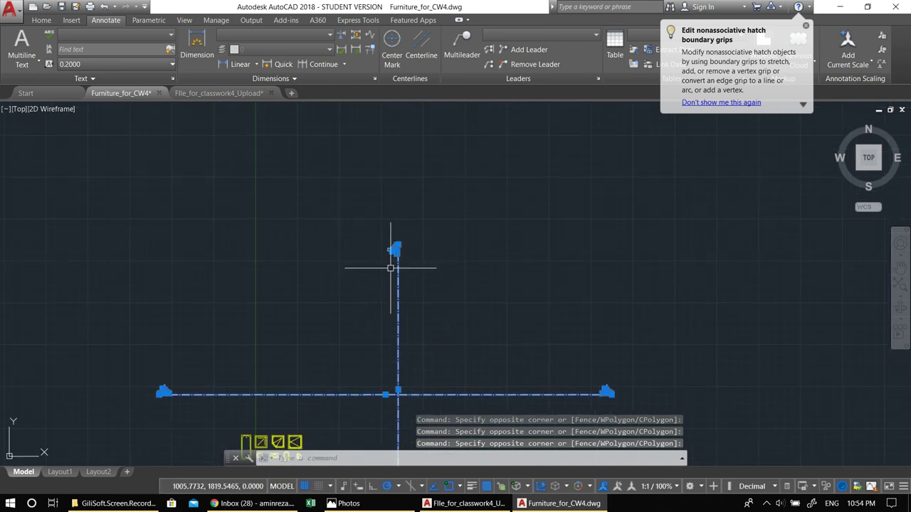
key(ctrl+shift+c)
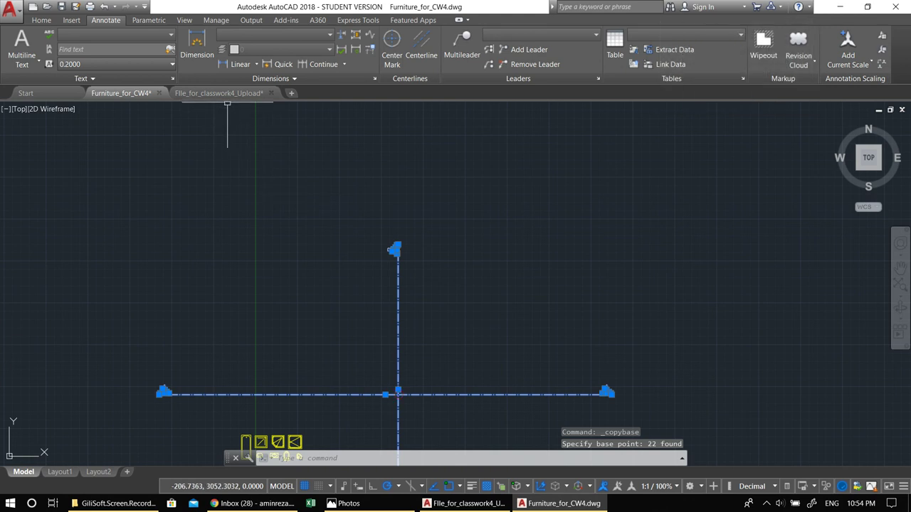
Switch to the classwork 4 floor plan and paste the section lines so they cross in the hall below the stair.
click(226, 94)
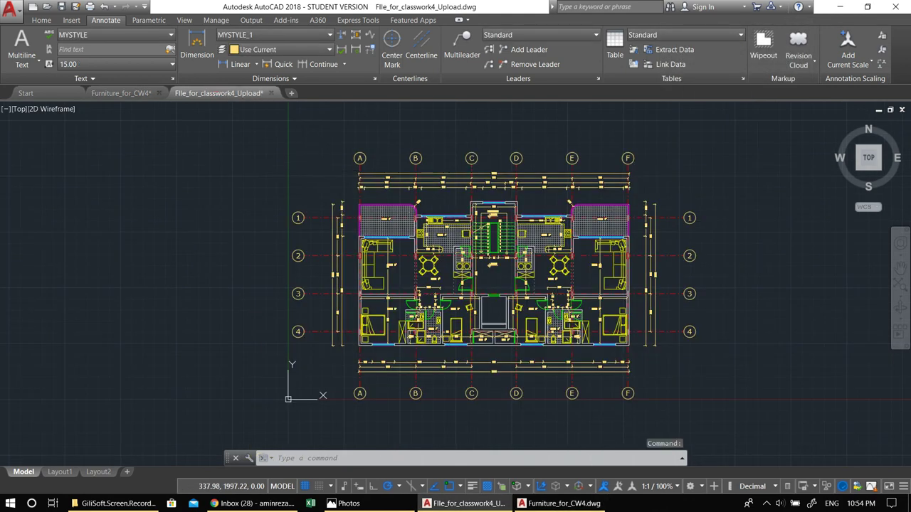
key(ctrl+v)
scroll(477, 276, up, 4)
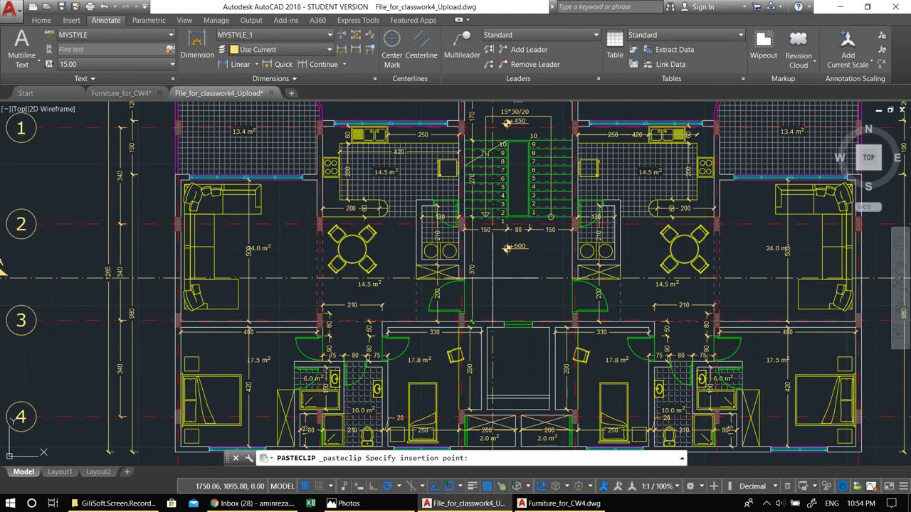
scroll(496, 280, down, 2)
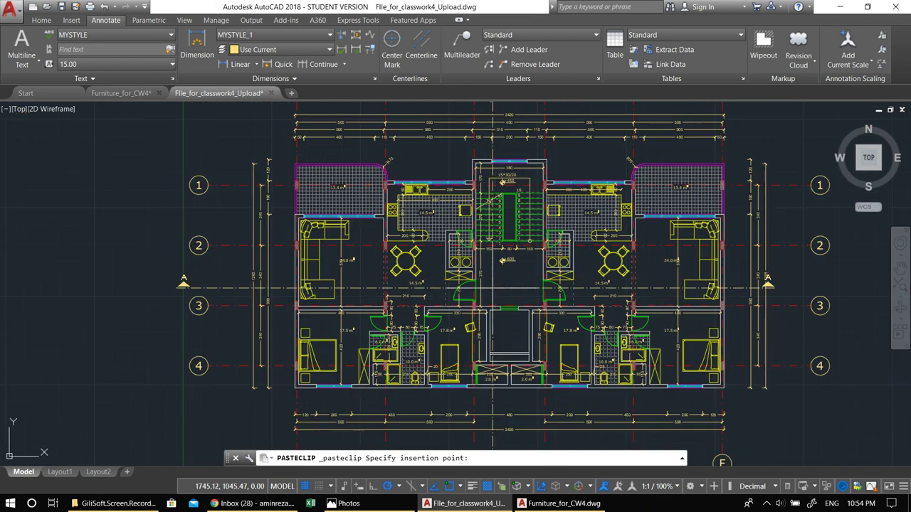
click(492, 288)
scroll(492, 289, down, 2)
middle_drag(493, 289, 479, 284)
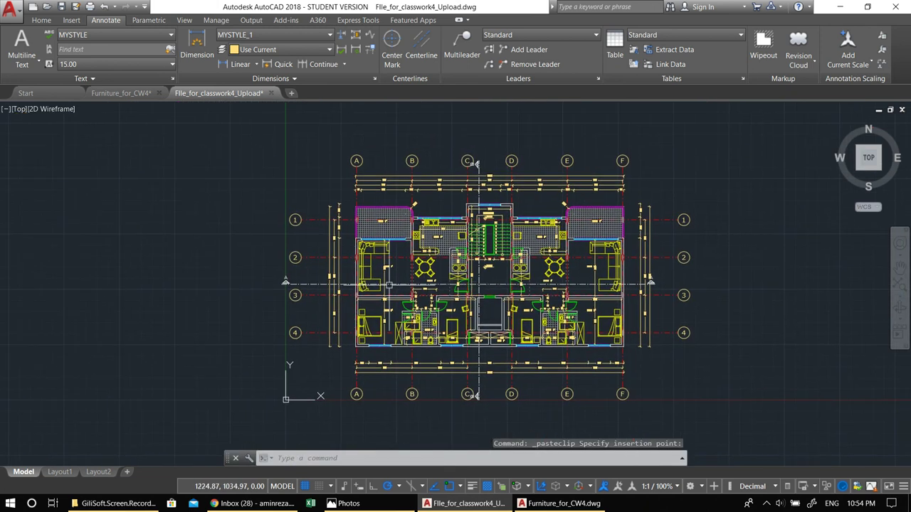
Stretch the right end of section line A outward, past its end marker and the outer dimension line.
scroll(650, 286, up, 8)
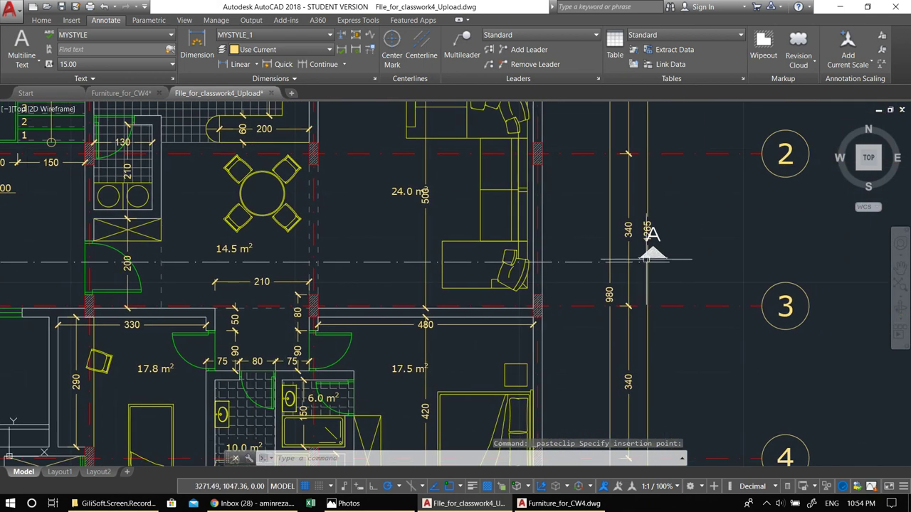
scroll(678, 258, up, 2)
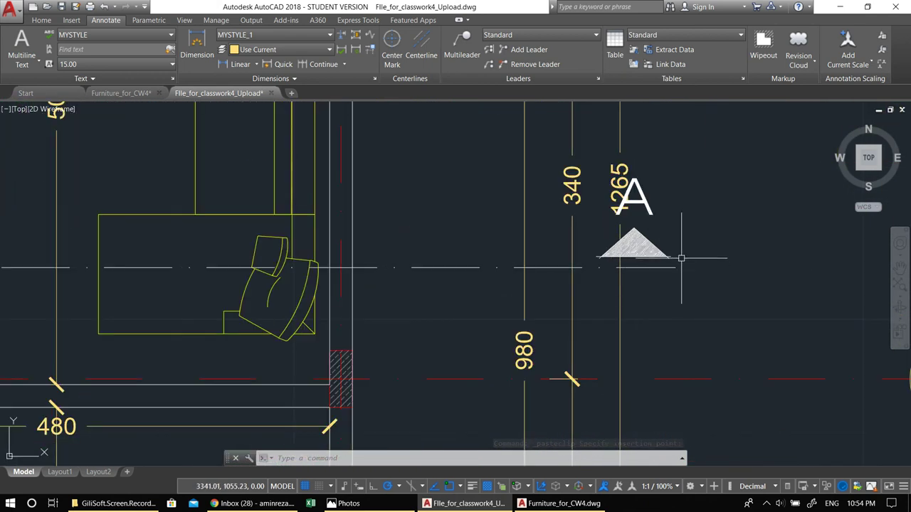
click(678, 267)
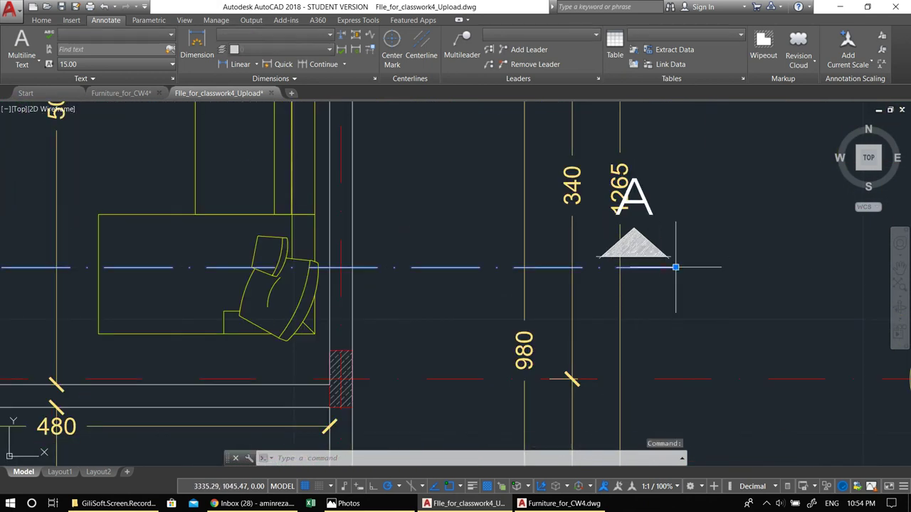
click(676, 267)
click(776, 267)
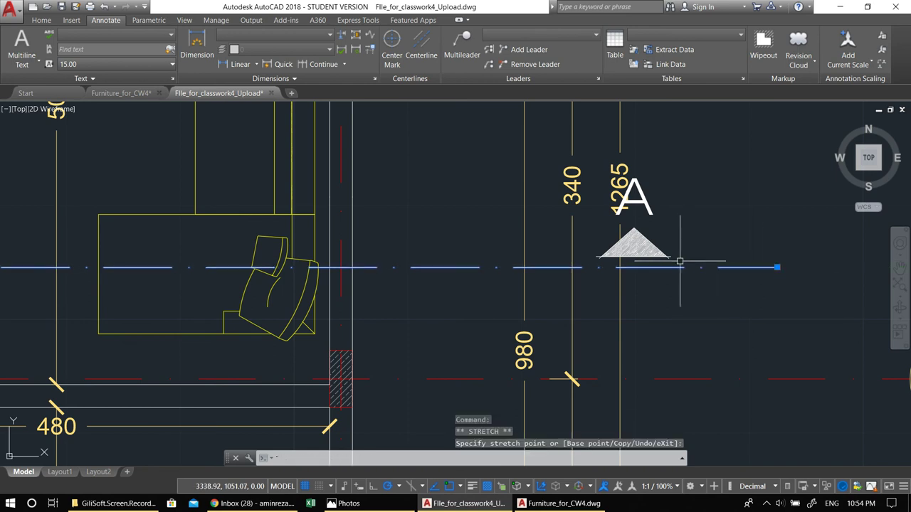
key(Escape)
key(Escape)
Try to move the right A marker horizontally outward along section line A, and undo the move.
click(680, 260)
click(643, 187)
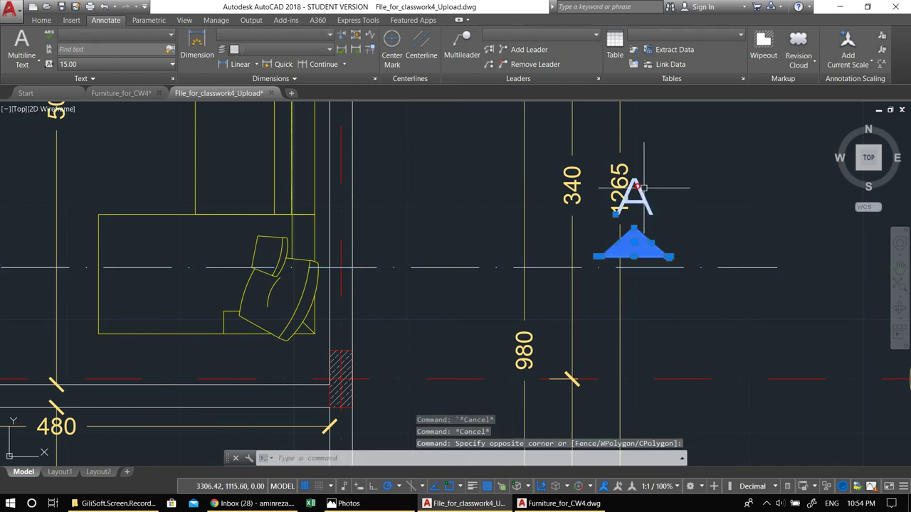
middle_drag(642, 188, 614, 201)
text(m)
key(Return)
click(653, 235)
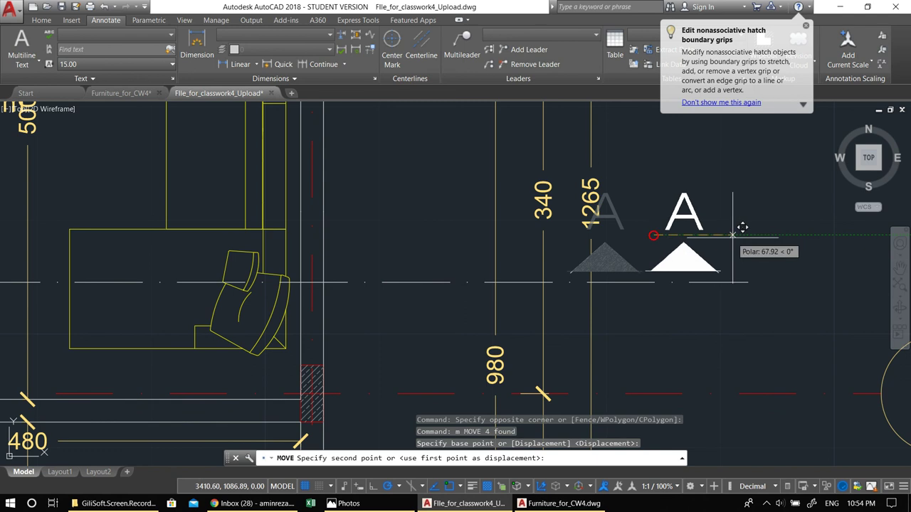
click(749, 235)
click(605, 243)
key(ctrl+z)
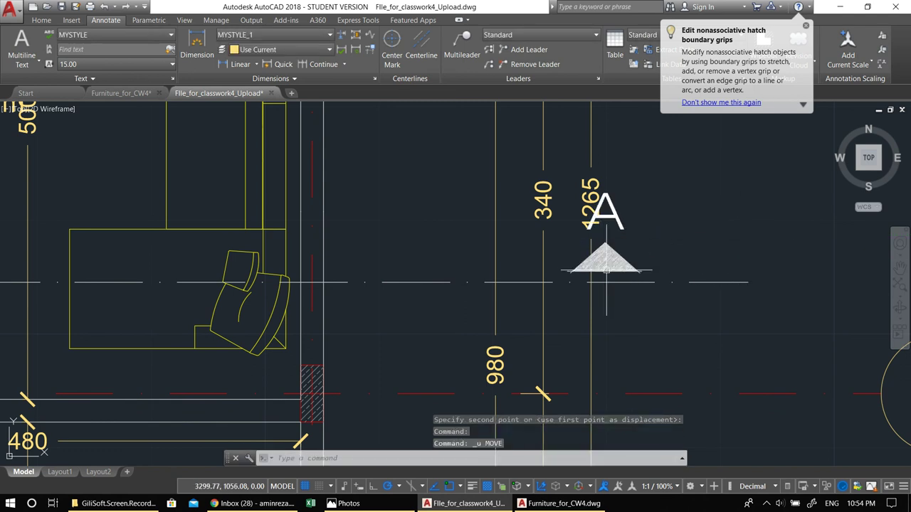
Move the complete right A marker, including its letter and triangle, outward to the extended end of section line A.
click(552, 160)
click(666, 324)
middle_drag(647, 322, 626, 327)
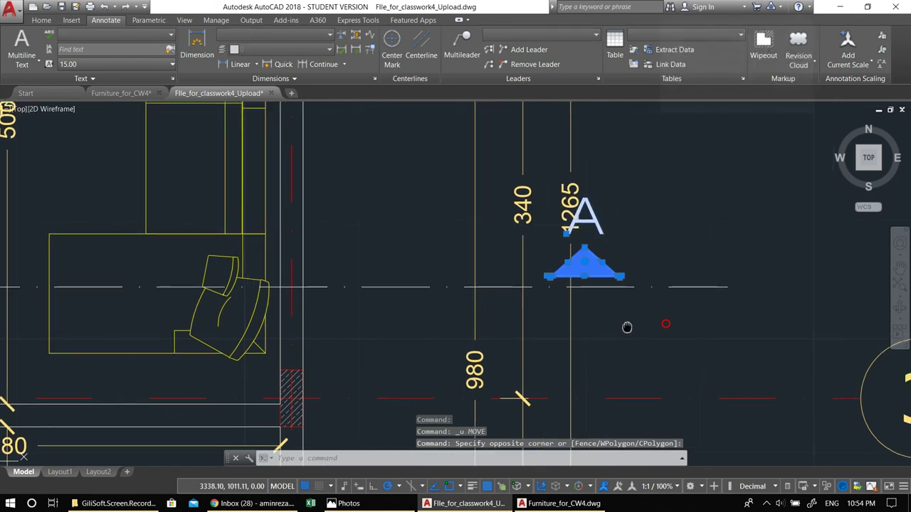
text(m)
key(Return)
click(640, 297)
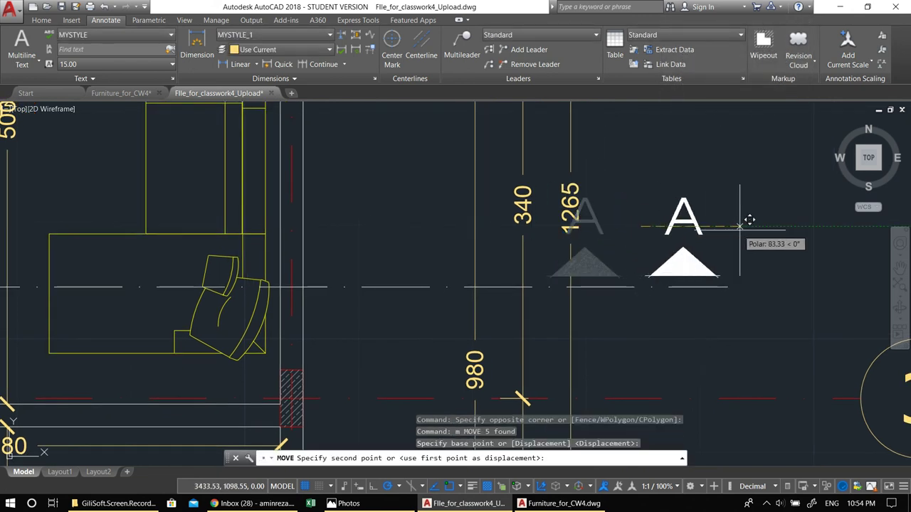
click(745, 230)
Stretch the left end of section line A together with its marker horizontally inward, closer to the plan's outer dimensions.
scroll(688, 263, down, 3)
middle_drag(570, 284, 804, 277)
middle_drag(471, 284, 691, 296)
scroll(243, 271, up, 5)
key(Escape)
click(200, 289)
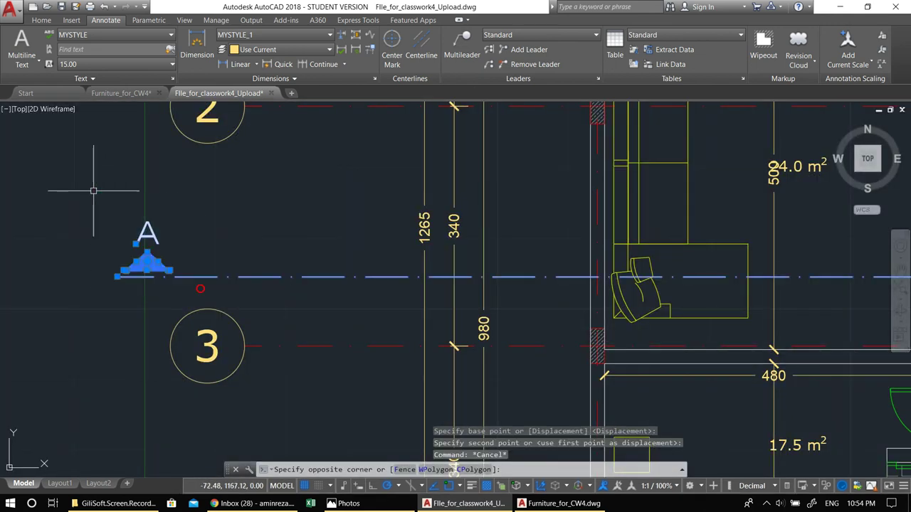
click(95, 192)
text(s)
key(Return)
click(107, 193)
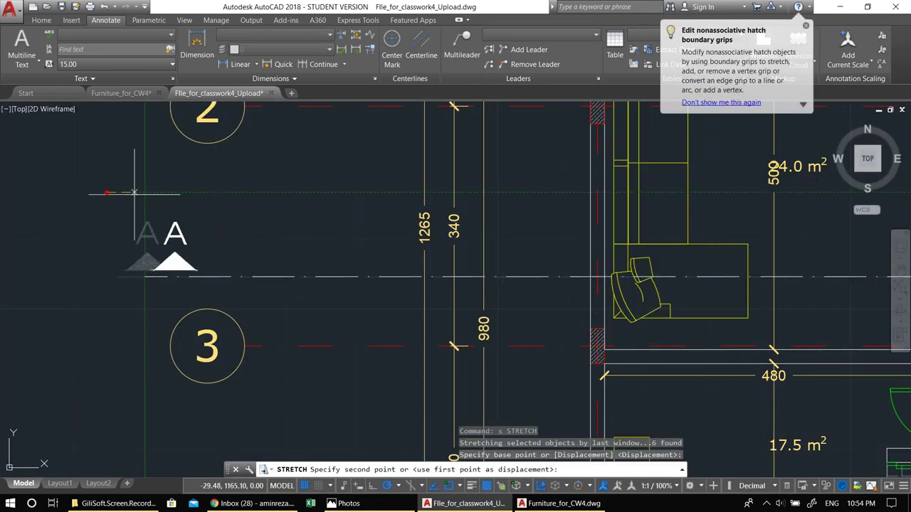
click(232, 193)
scroll(295, 235, down, 3)
middle_drag(356, 284, 299, 313)
scroll(496, 351, up, 6)
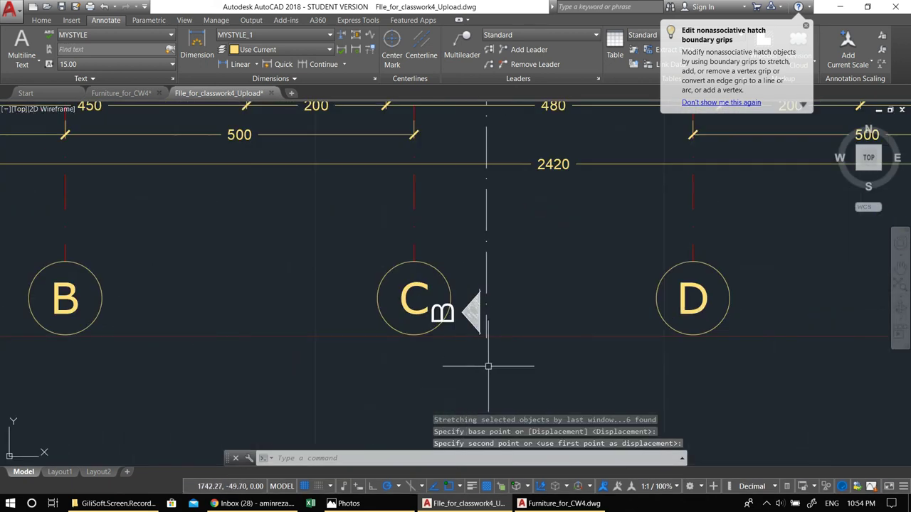
click(496, 350)
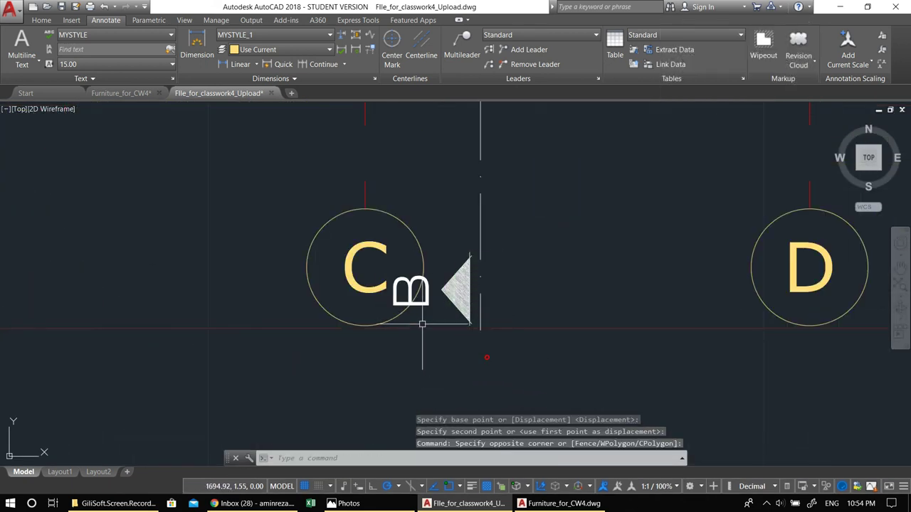
text(m)
key(Return)
click(494, 360)
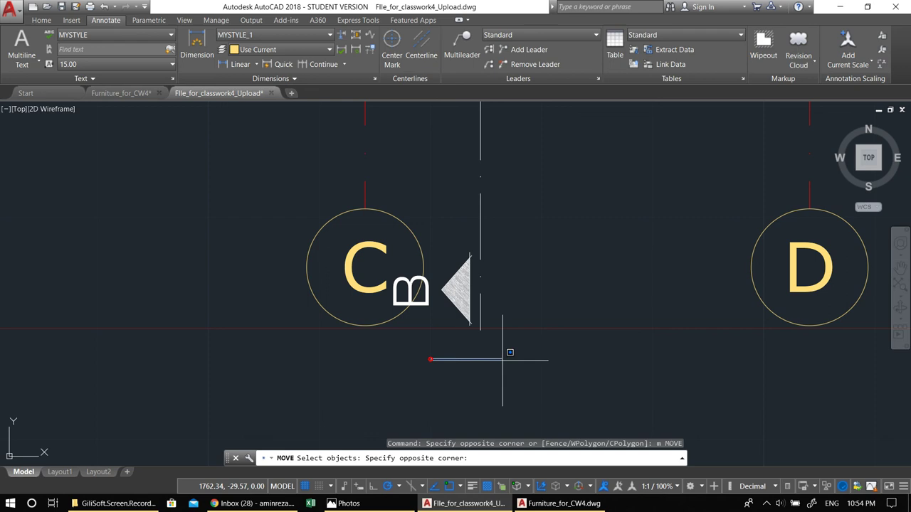
click(429, 359)
click(421, 297)
key(Escape)
Move the lower and upper B letters horizontally to the right side of section line B, clear of the C grid bubbles.
click(423, 305)
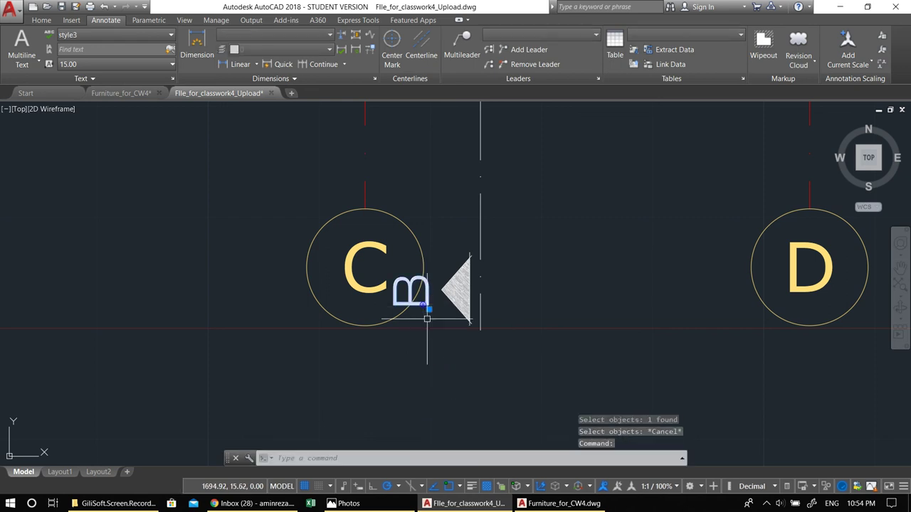
text(m)
key(Return)
click(438, 359)
scroll(516, 349, down, 8)
middle_drag(516, 347, 511, 155)
scroll(436, 219, up, 6)
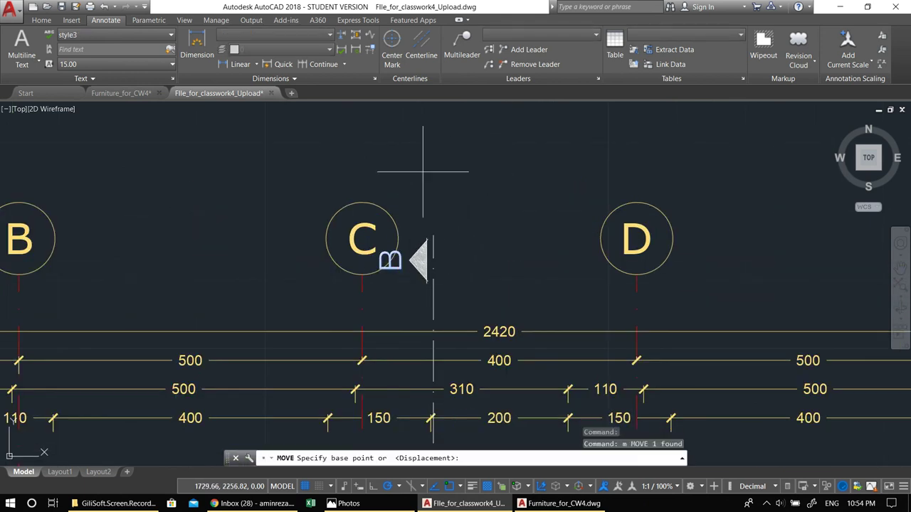
click(482, 171)
Move both A letters of the section line A markers straight down together, to below their triangles.
scroll(482, 175, down, 6)
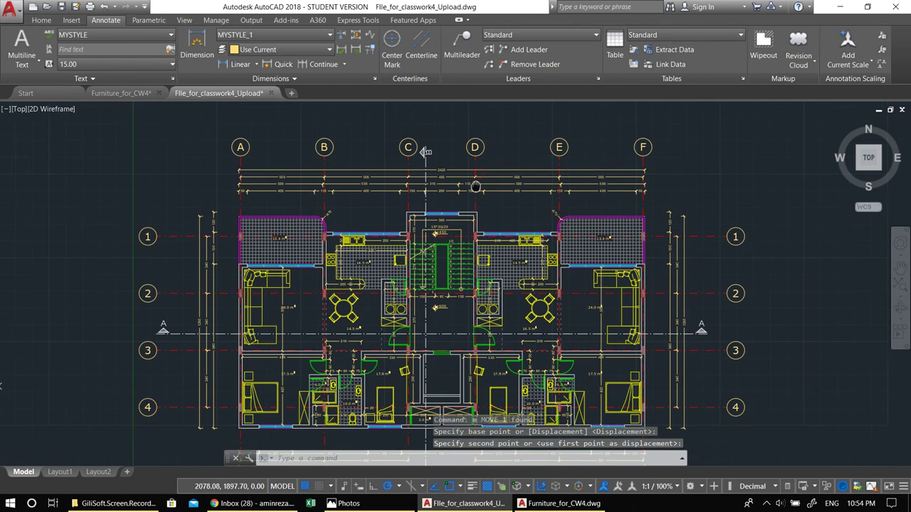
click(702, 319)
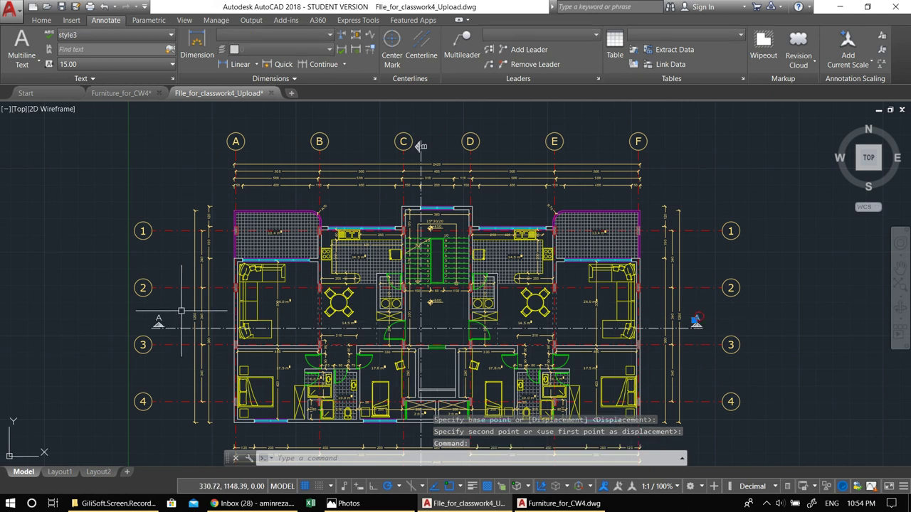
click(167, 306)
click(152, 316)
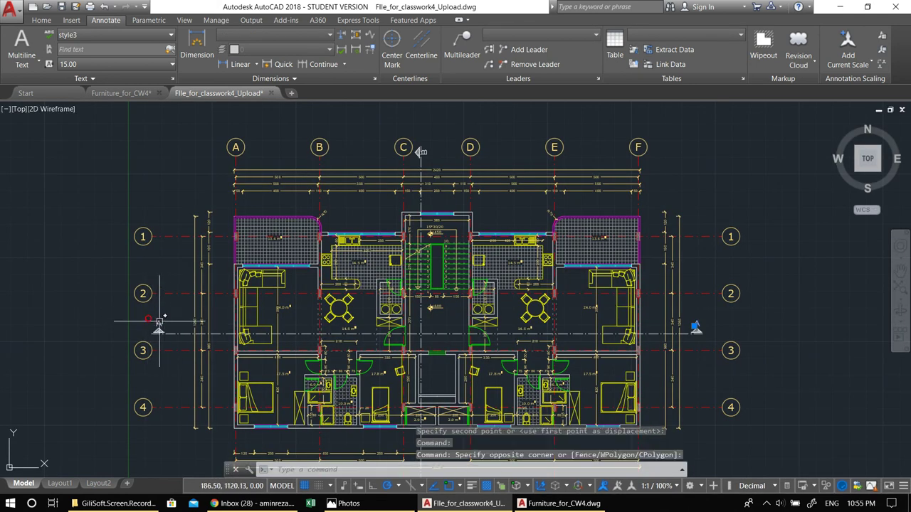
scroll(142, 336, up, 4)
middle_drag(142, 337, 183, 289)
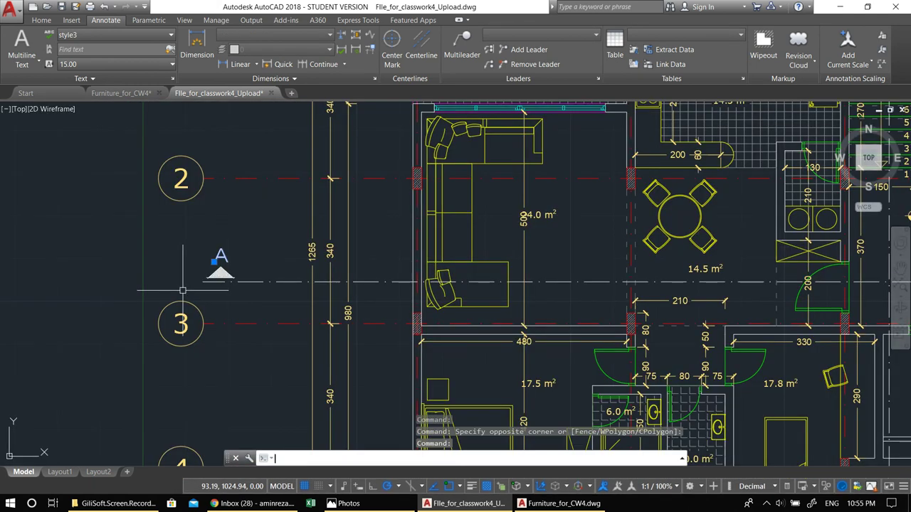
text(m)
key(Return)
click(150, 228)
click(150, 259)
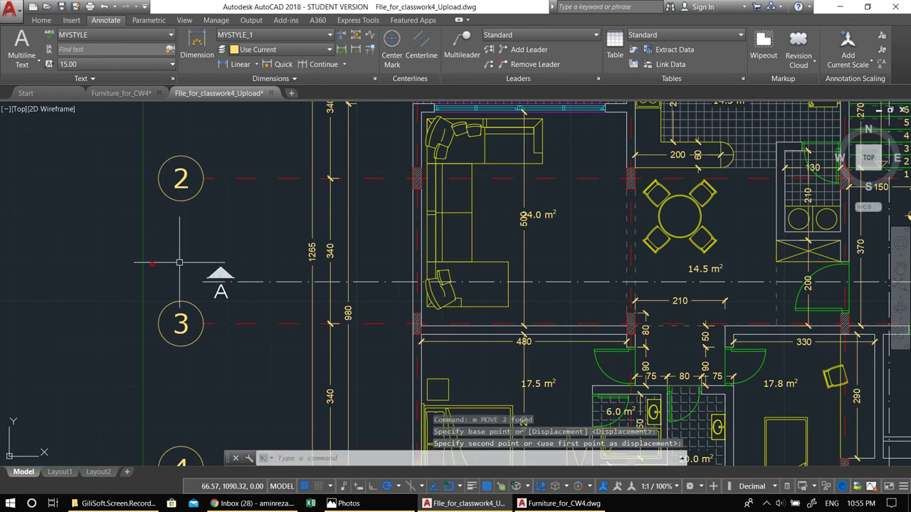
scroll(232, 281, down, 4)
key(Escape)
key(Escape)
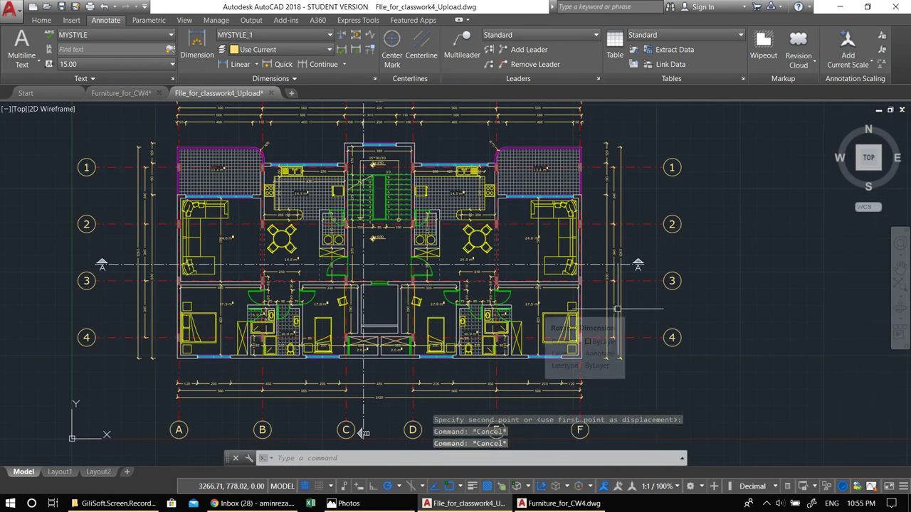
scroll(617, 309, up, 4)
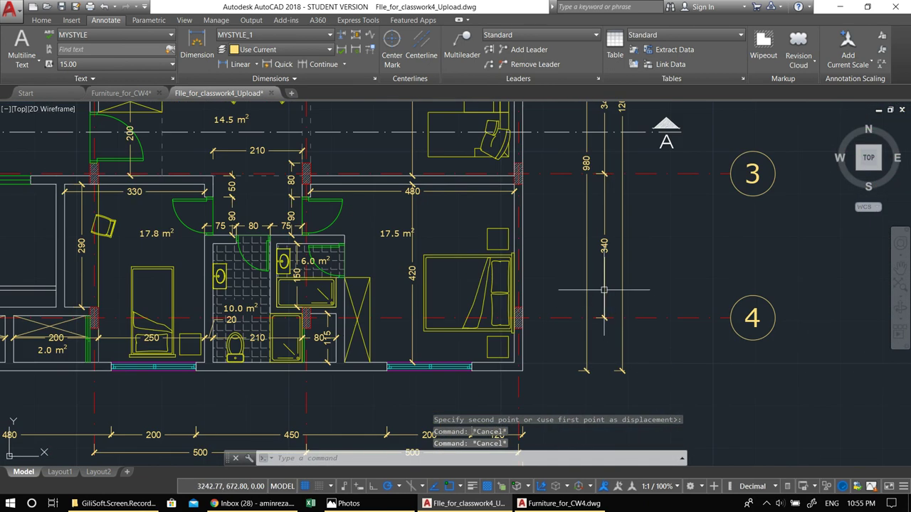
click(604, 292)
key(Escape)
scroll(602, 305, down, 3)
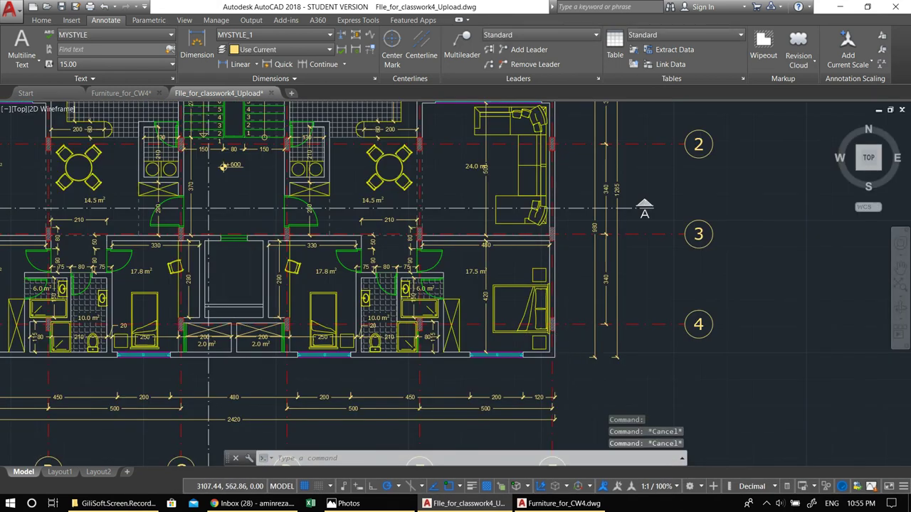
scroll(572, 329, down, 2)
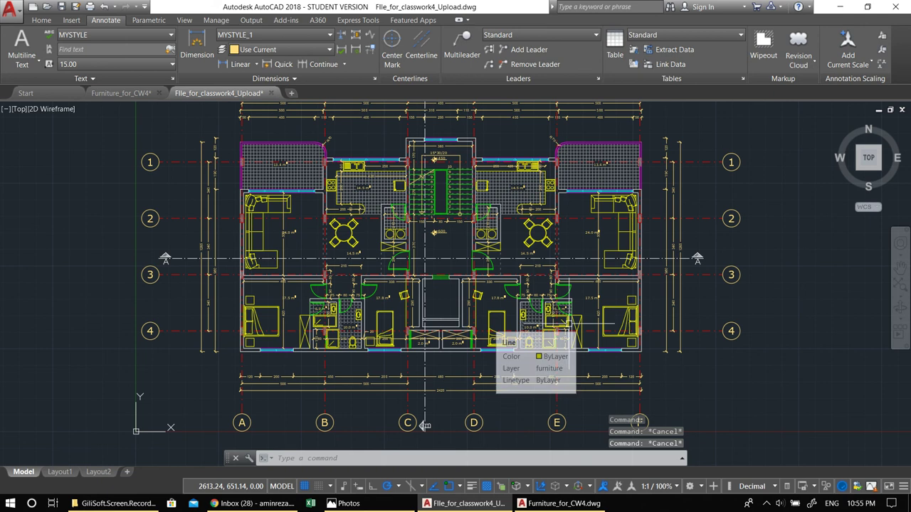
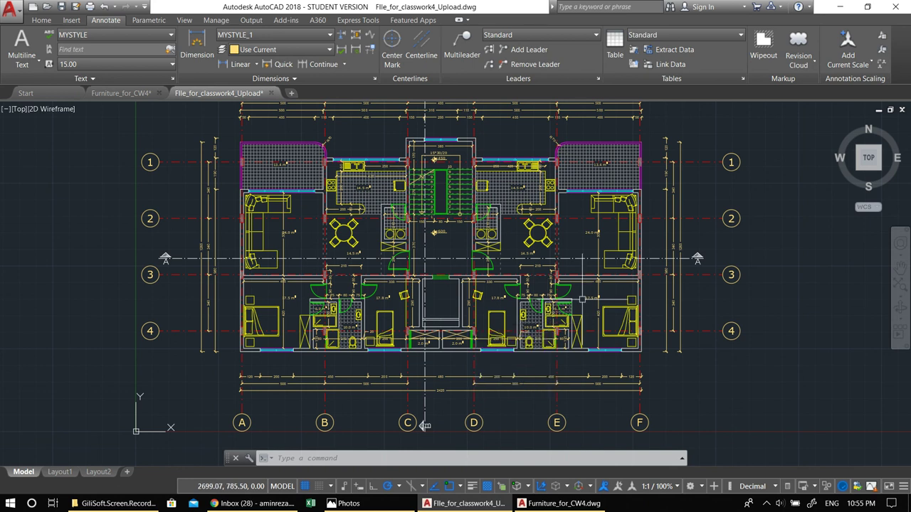
scroll(453, 377, down, 2)
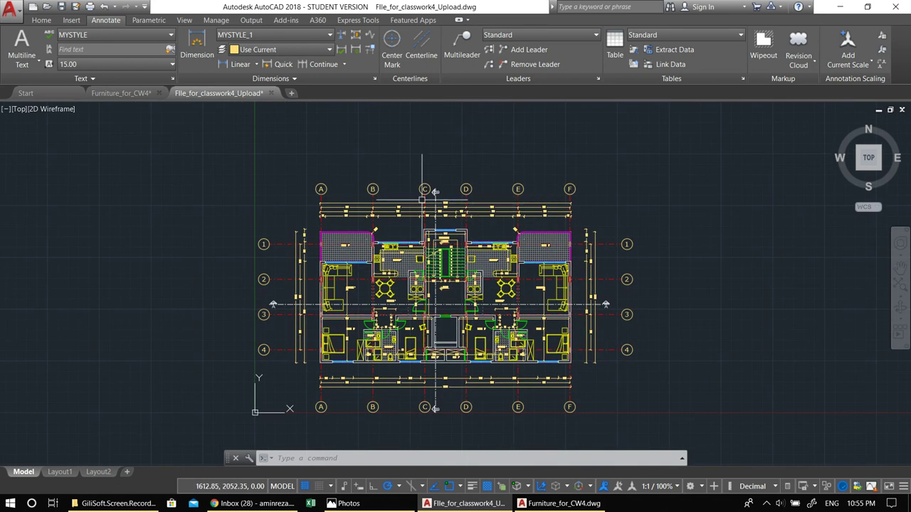
Place a multileader pointing at the upper wall of the right balcony near axis F, with its landing just above the wall.
scroll(422, 200, up, 2)
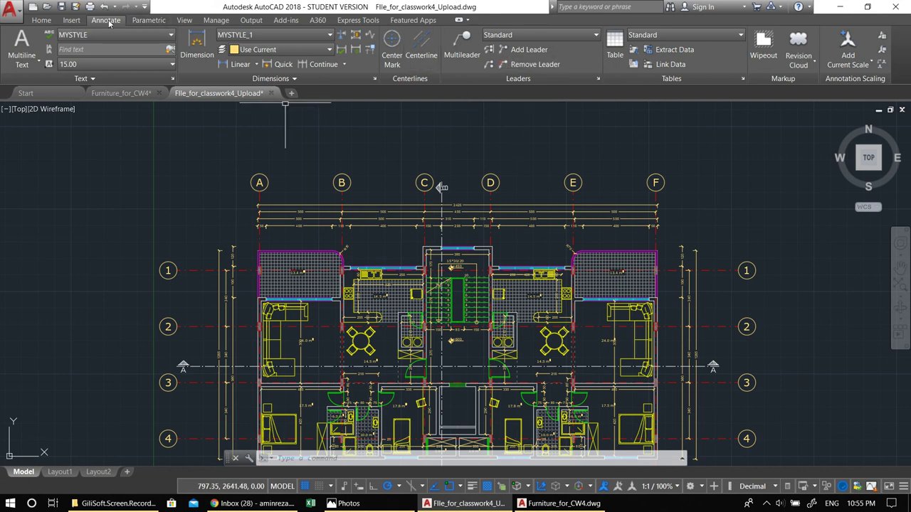
click(462, 44)
middle_drag(633, 239, 469, 198)
scroll(489, 231, up, 5)
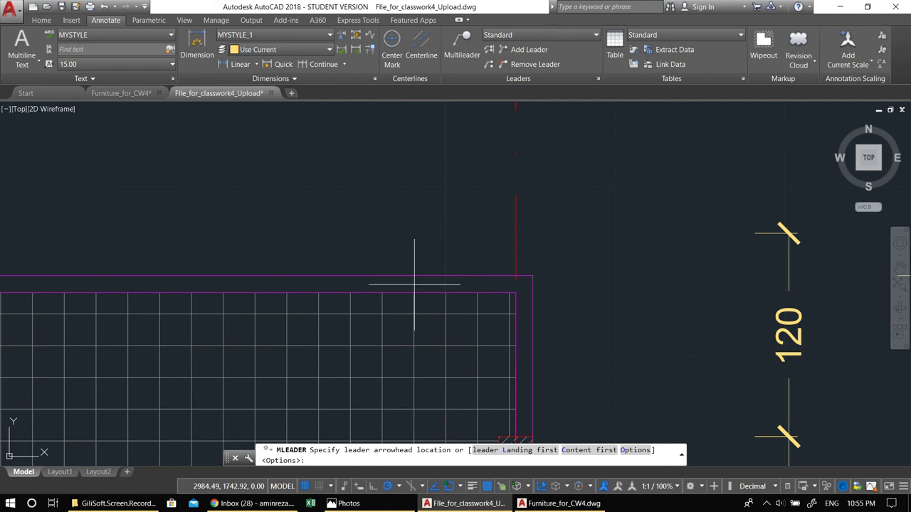
click(378, 281)
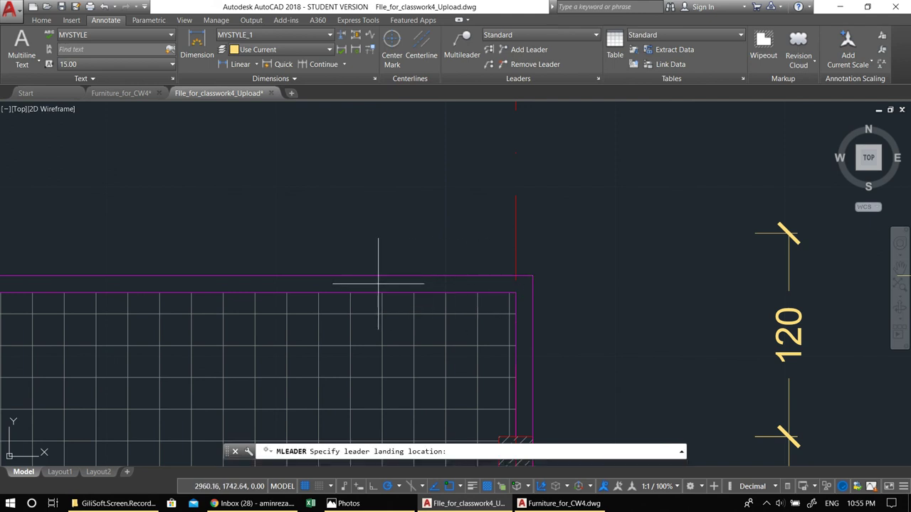
click(420, 186)
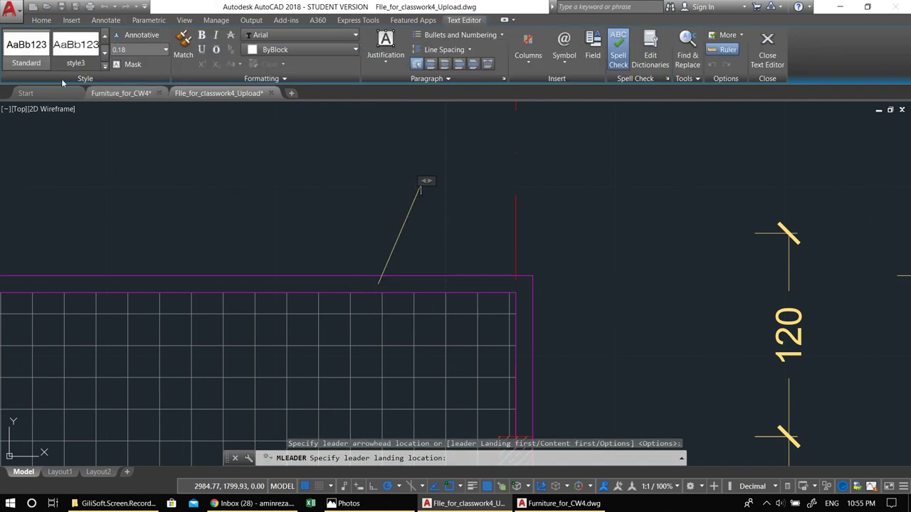
Set the leader text to MYSTYLE and enter the note "Steel No.5".
click(104, 67)
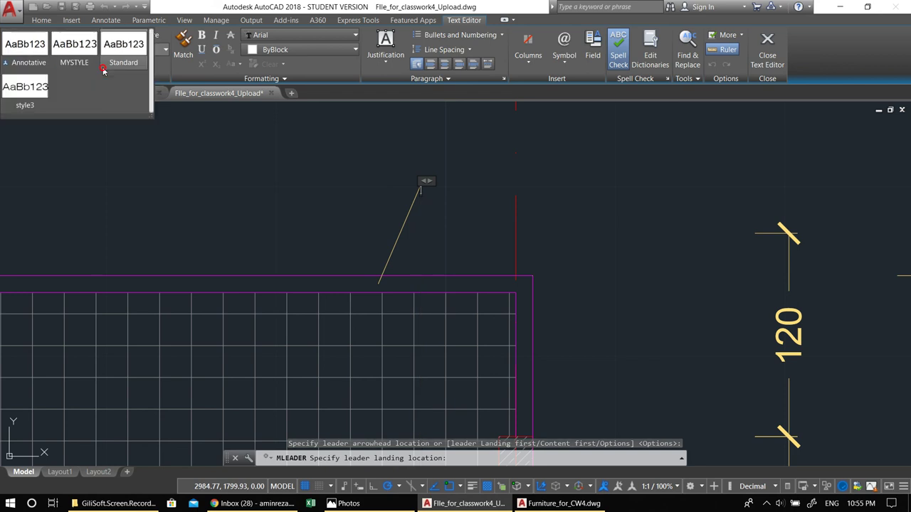
click(74, 48)
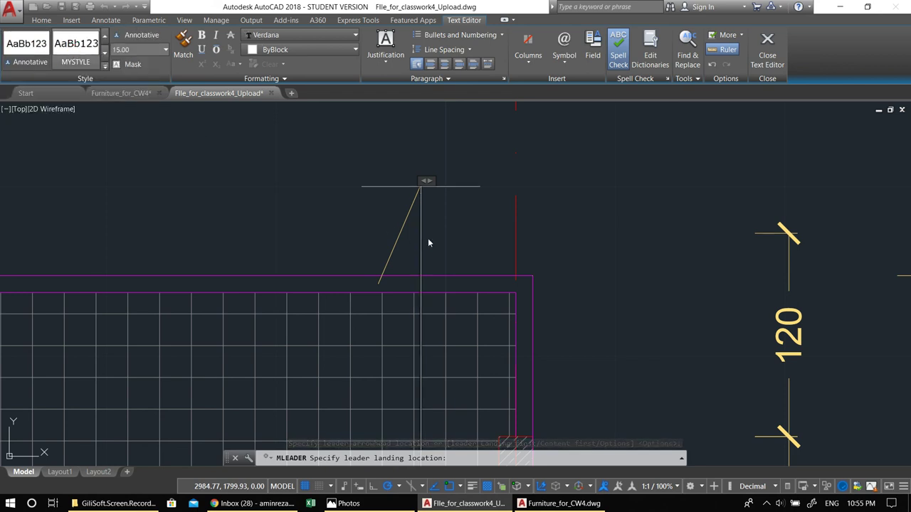
scroll(441, 245, down, 5)
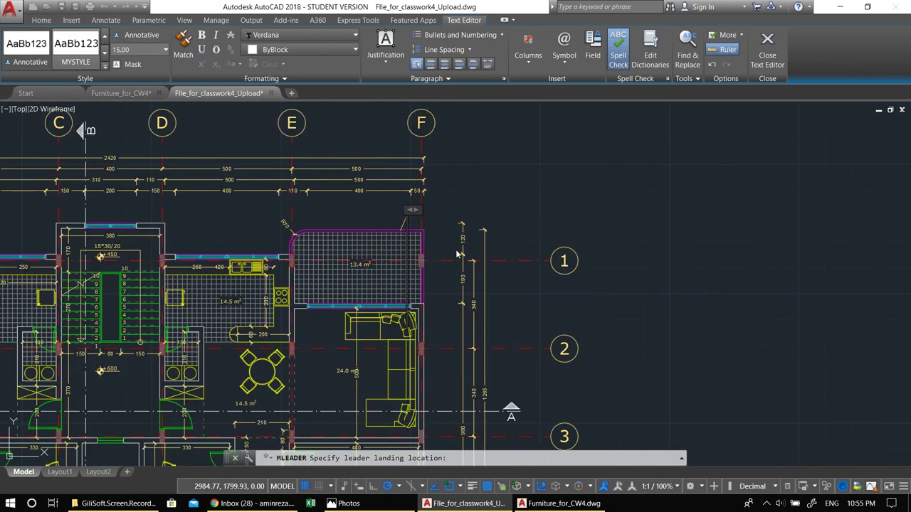
middle_drag(340, 265, 313, 264)
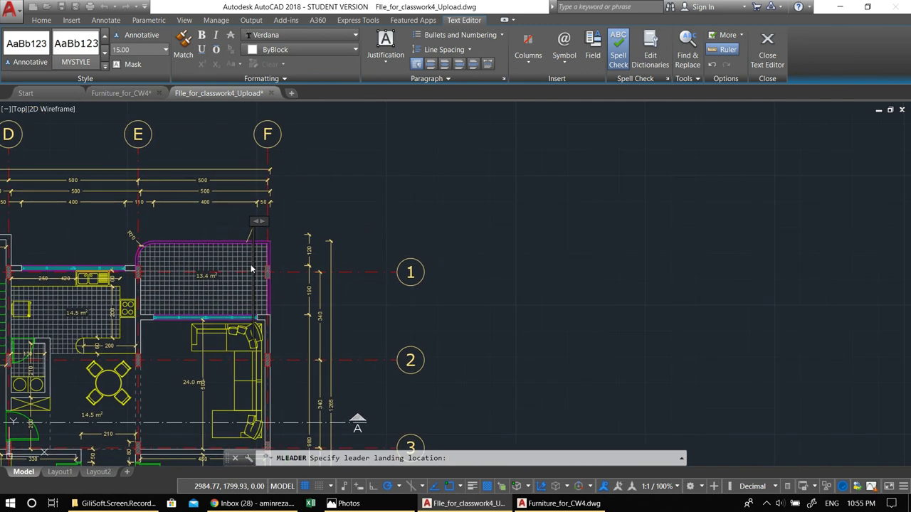
scroll(262, 276, down, 4)
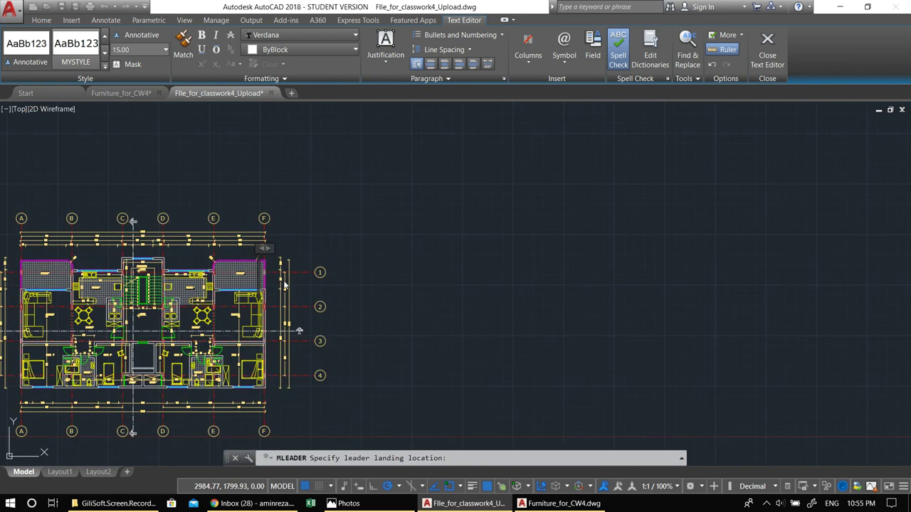
text(Steel)
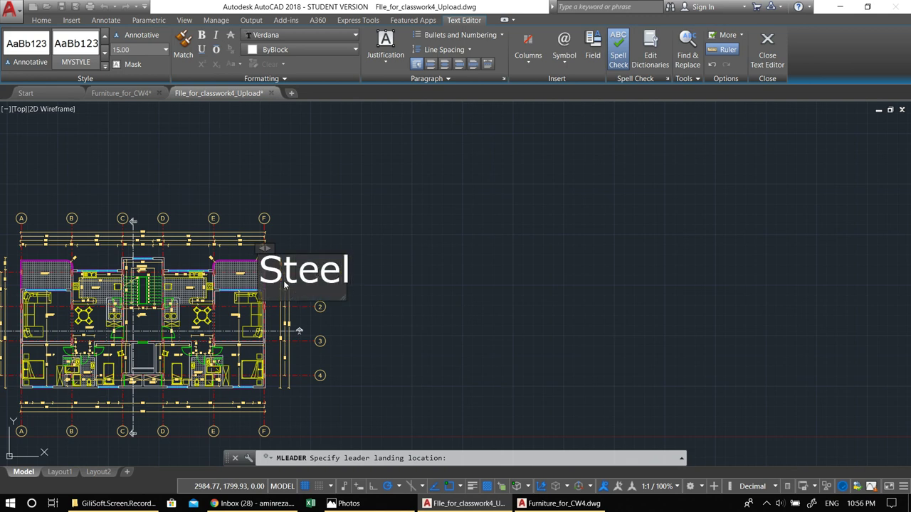
text( No)
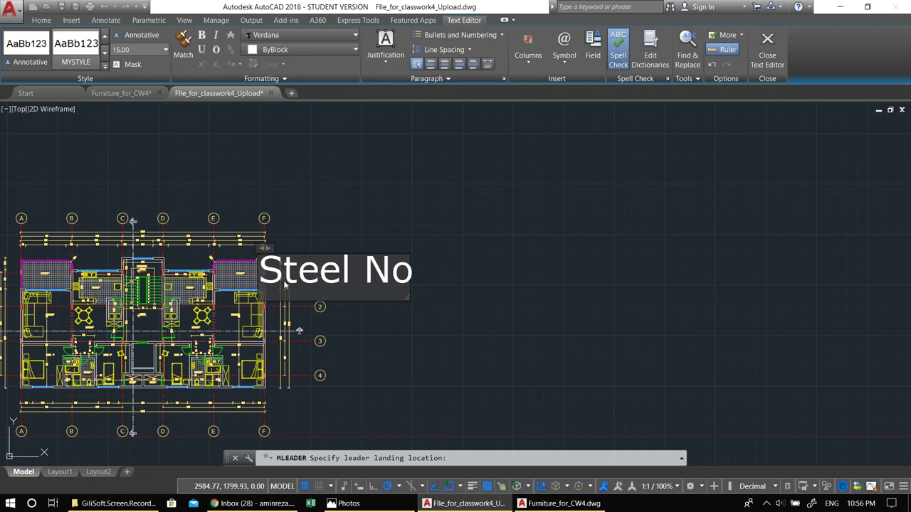
text(.5)
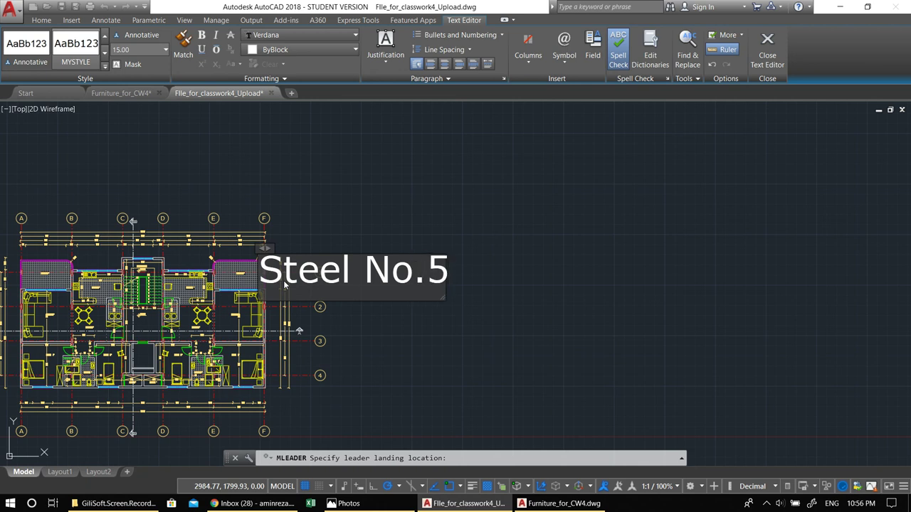
click(311, 246)
scroll(317, 242, up, 6)
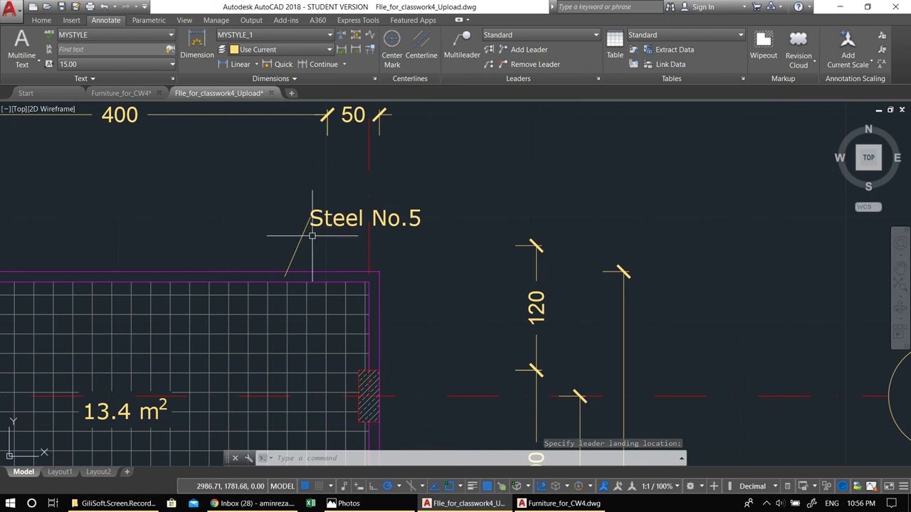
scroll(285, 274, up, 4)
scroll(303, 268, down, 6)
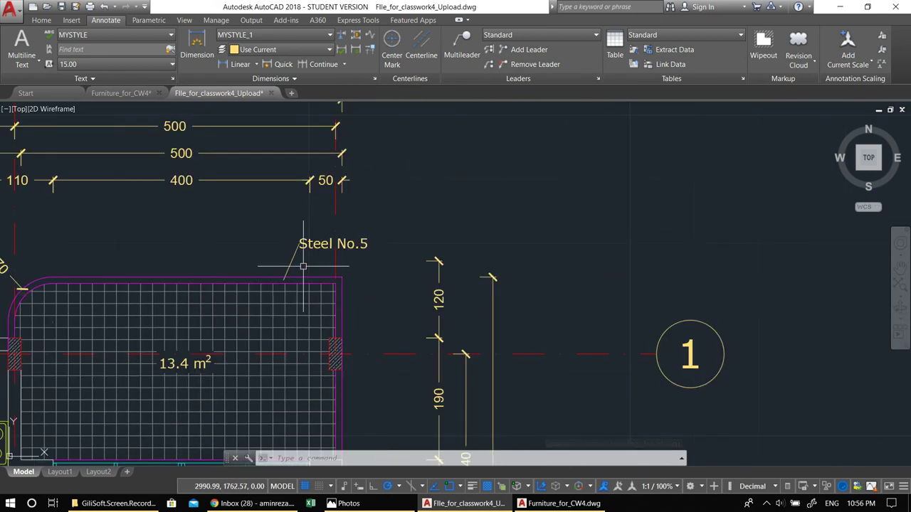
scroll(303, 268, down, 2)
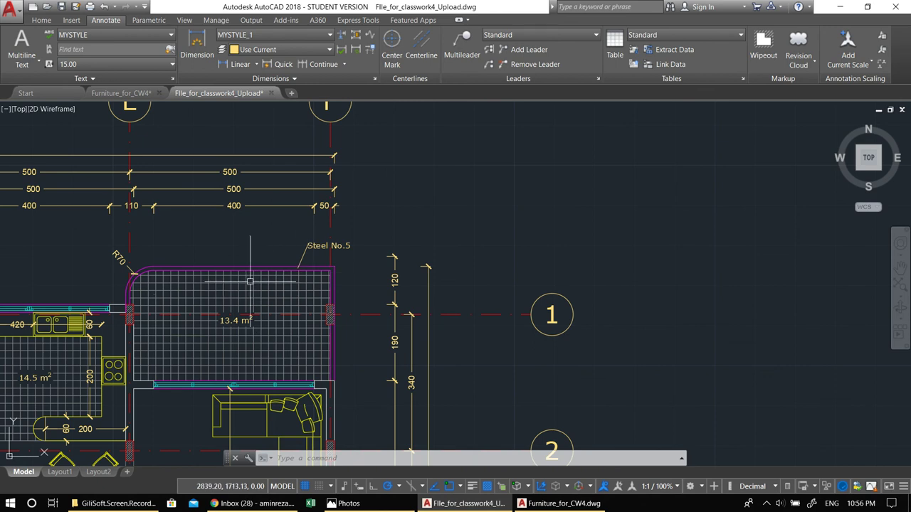
middle_drag(248, 278, 314, 279)
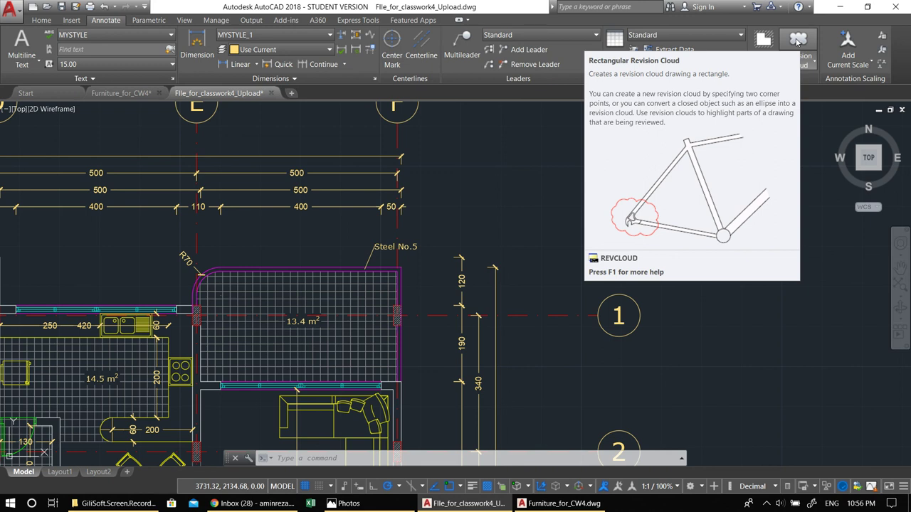
Start a rectangular revision cloud with a minimum arc length of 10 and a maximum arc length of 20.
click(797, 41)
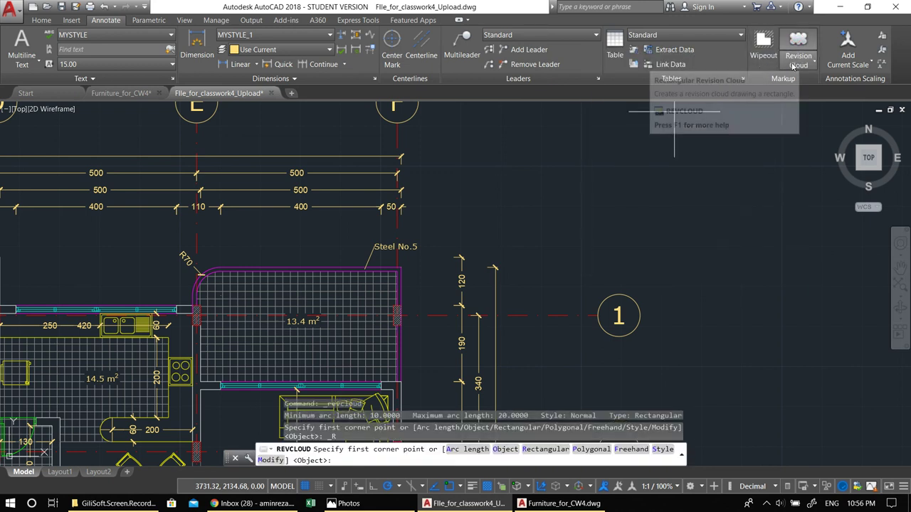
click(794, 65)
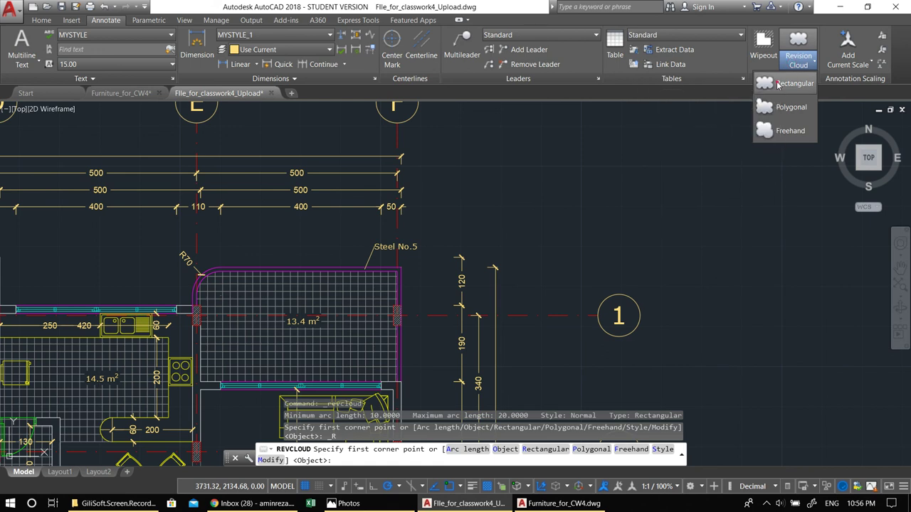
click(778, 84)
middle_drag(471, 358, 551, 281)
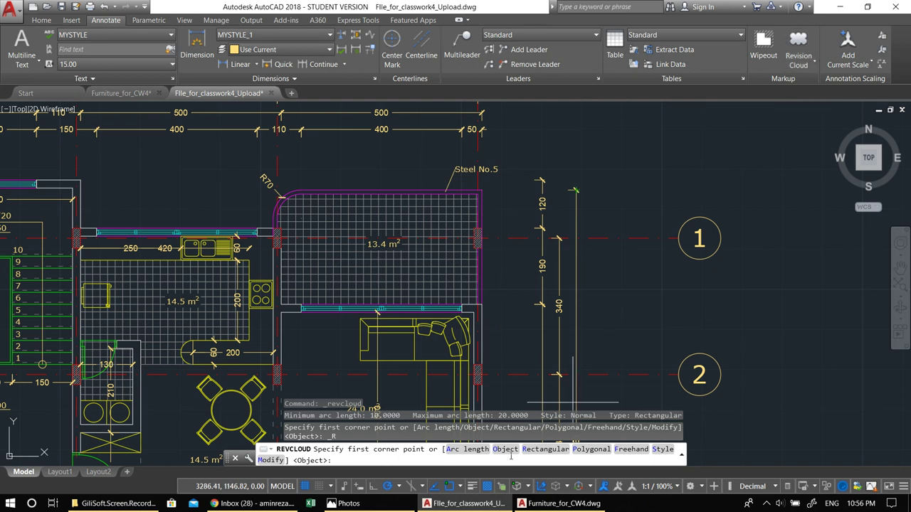
click(452, 451)
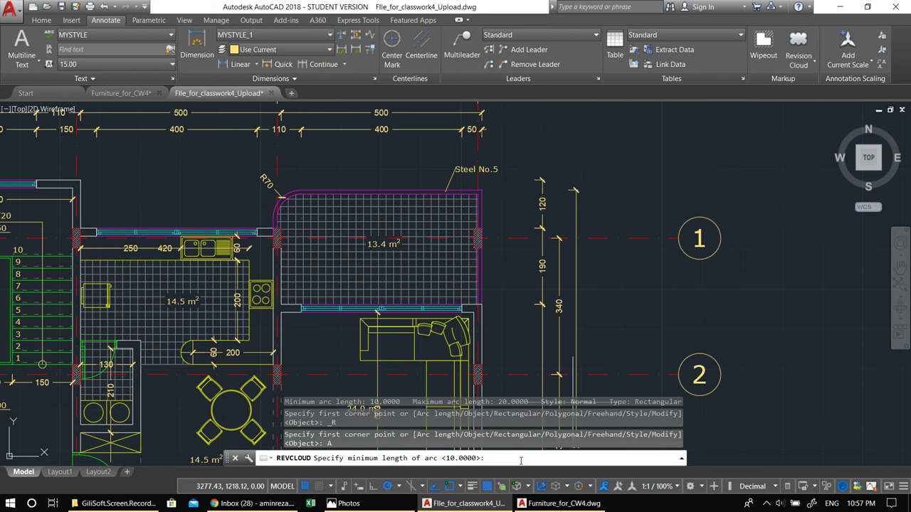
key(Return)
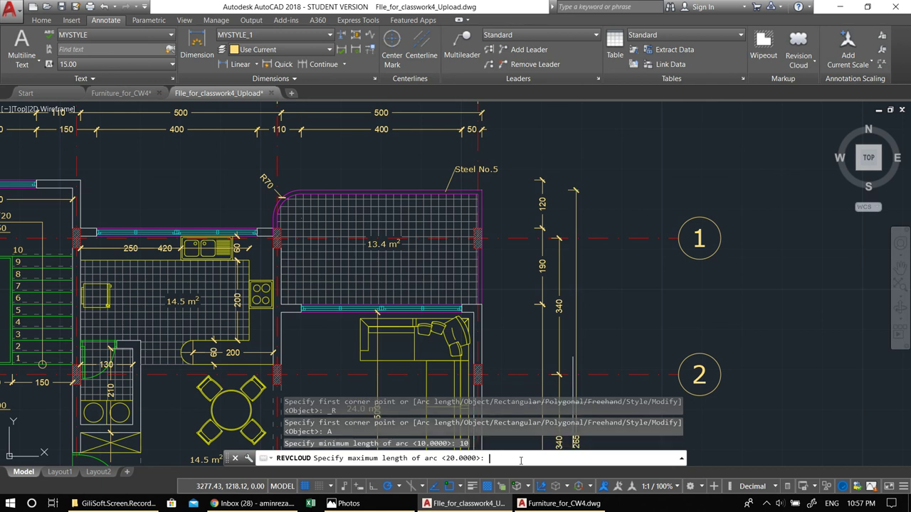
text(20)
key(Return)
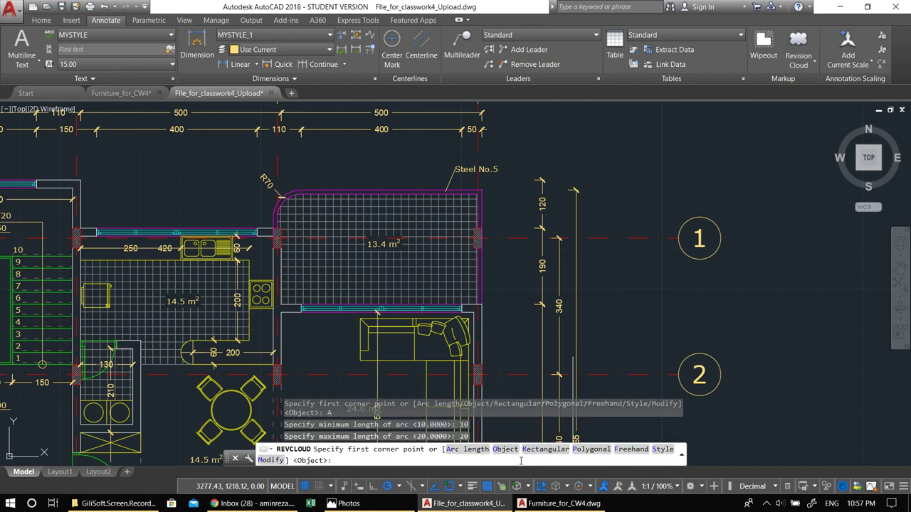
Draw the rectangular revision cloud around the Steel No.5 note and the adjoining balcony corner.
click(428, 152)
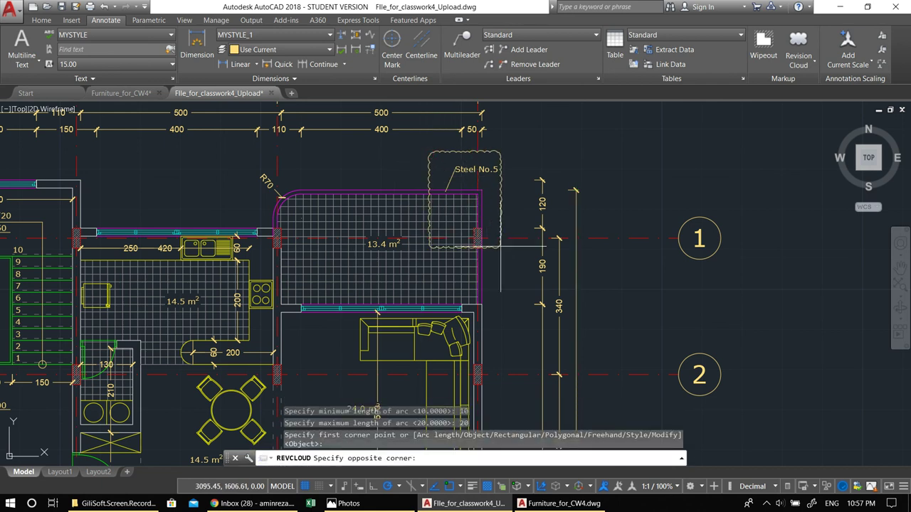
click(503, 211)
scroll(455, 155, up, 4)
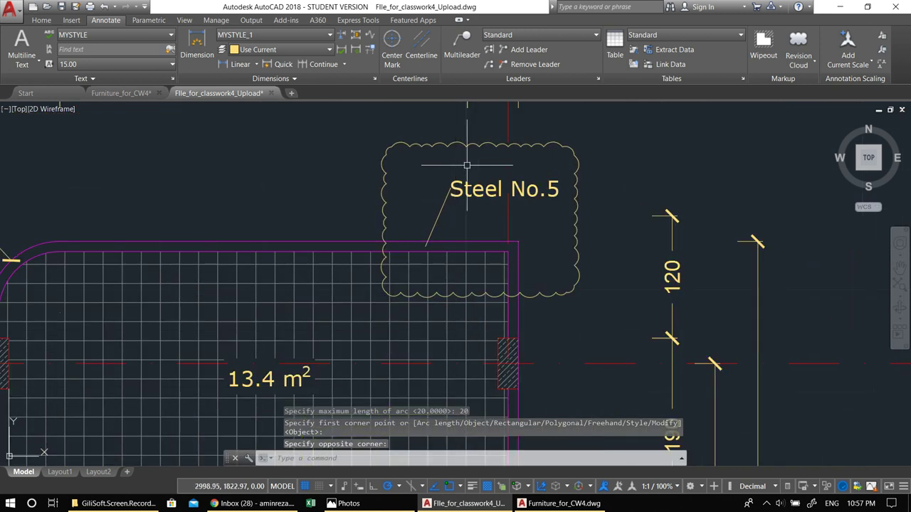
middle_drag(454, 157, 371, 202)
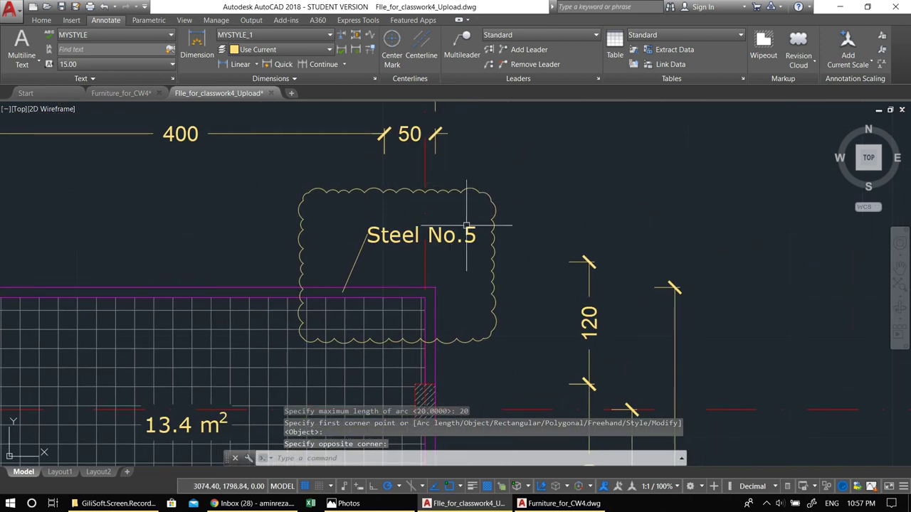
scroll(538, 230, down, 5)
scroll(521, 232, up, 3)
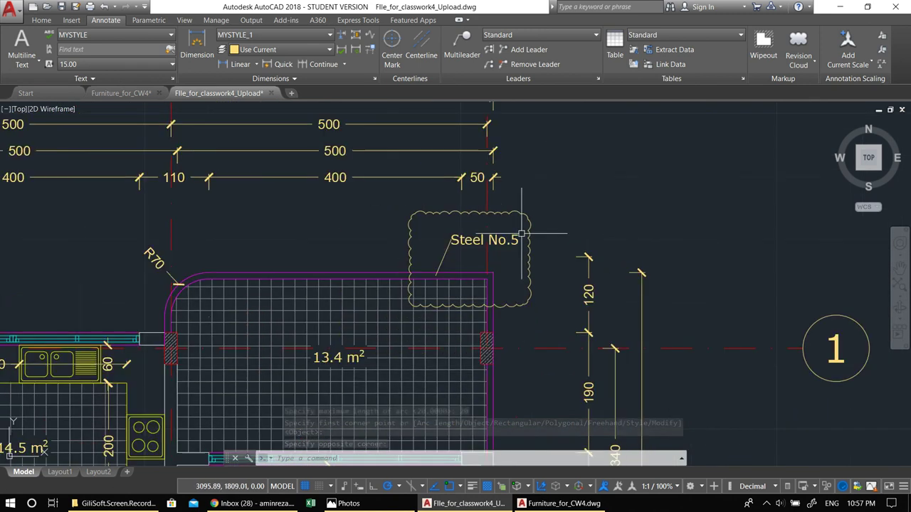
scroll(415, 306, down, 3)
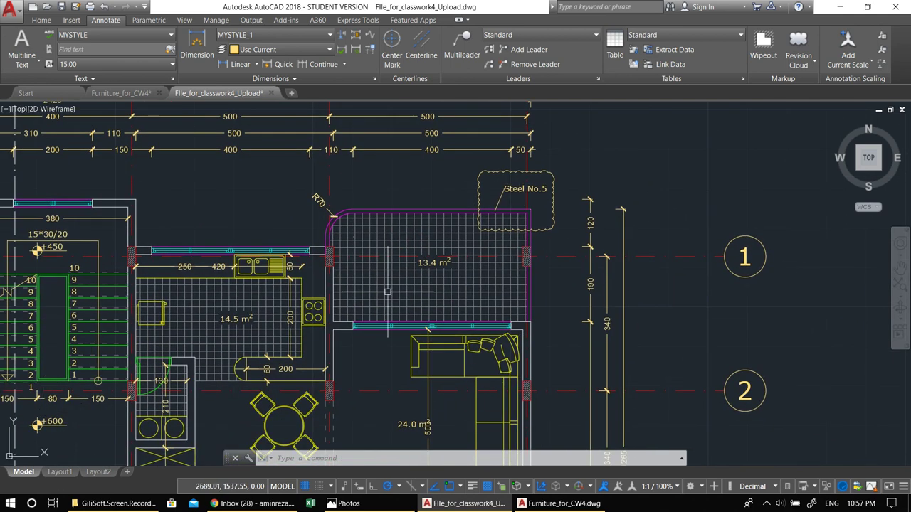
Draw another rectangular revision cloud around the appliance beside the staircase wall in the right apartment's kitchen.
middle_drag(261, 269, 303, 212)
scroll(308, 211, up, 2)
key(space)
middle_drag(192, 241, 307, 179)
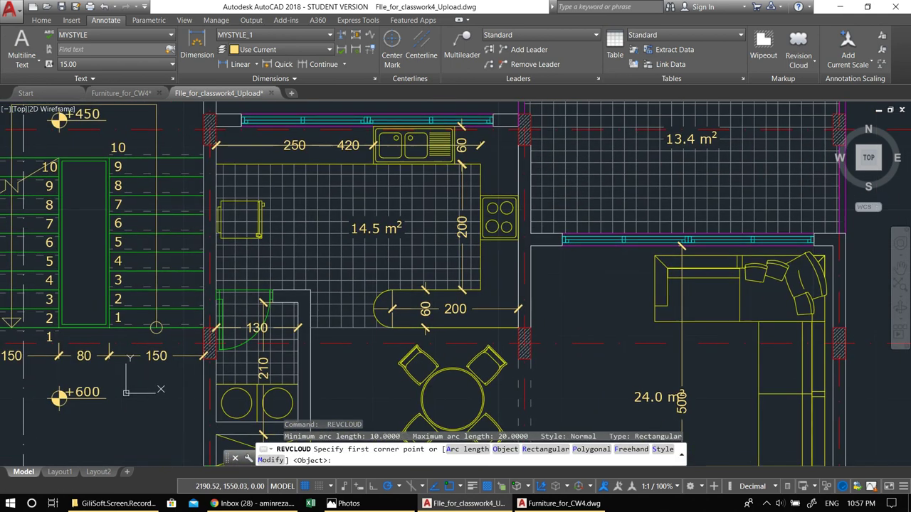
scroll(219, 200, up, 2)
click(169, 172)
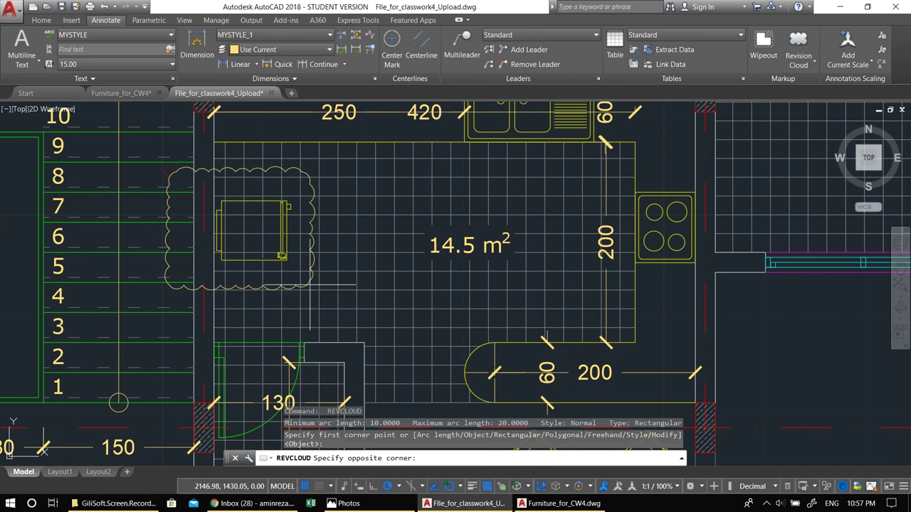
scroll(243, 294, down, 4)
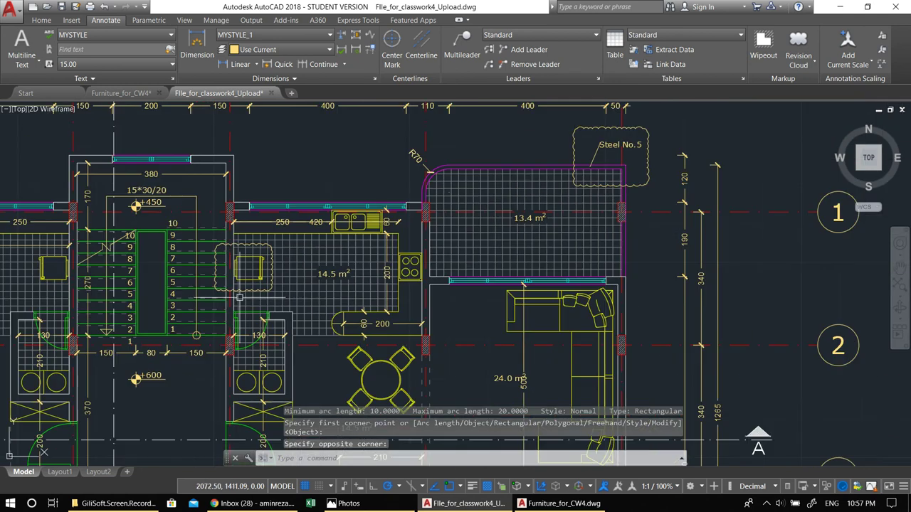
Draw a rectangular revision cloud around the right apartment's entrance door and the closet above it.
middle_drag(227, 299, 320, 244)
middle_drag(333, 308, 321, 227)
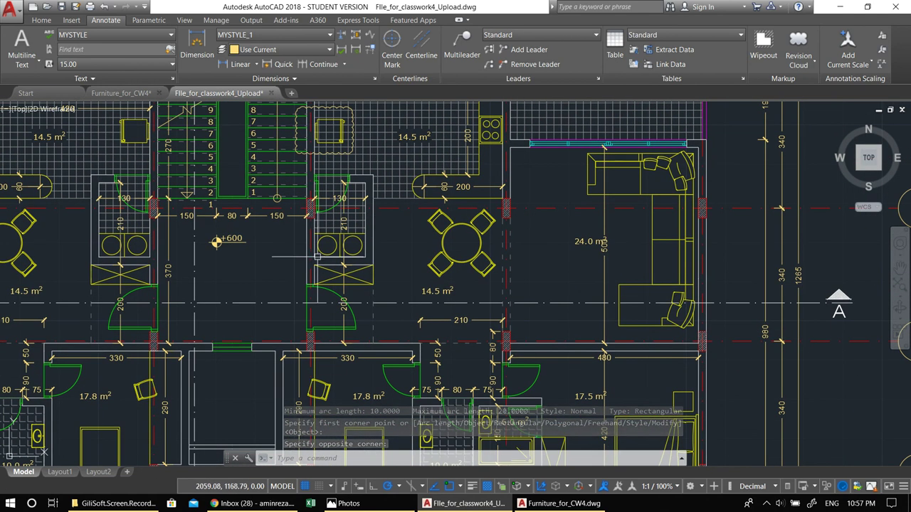
scroll(325, 293, up, 1)
middle_drag(301, 285, 341, 239)
key(Return)
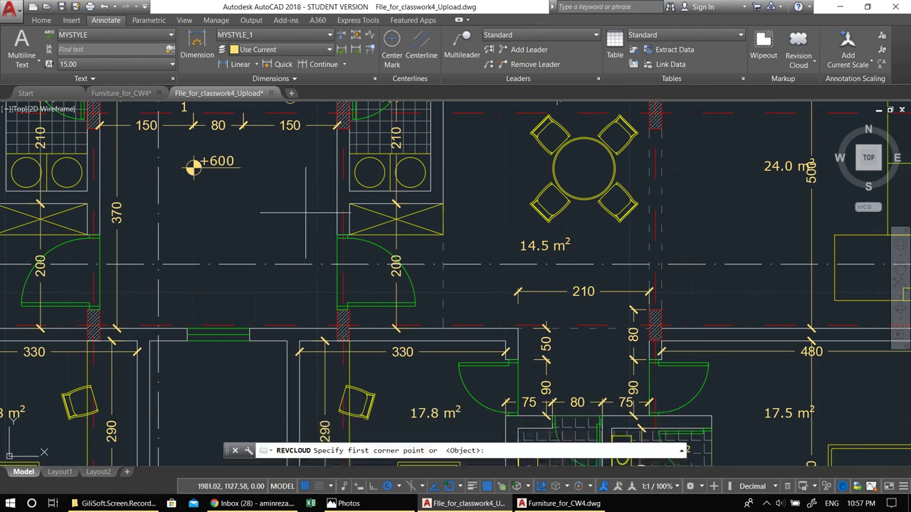
click(308, 198)
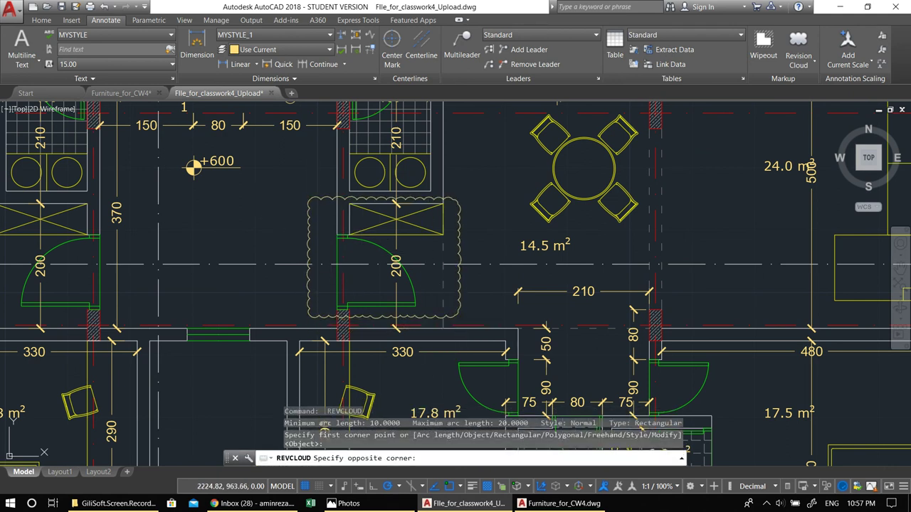
click(458, 315)
scroll(463, 229, down, 4)
middle_drag(477, 227, 431, 296)
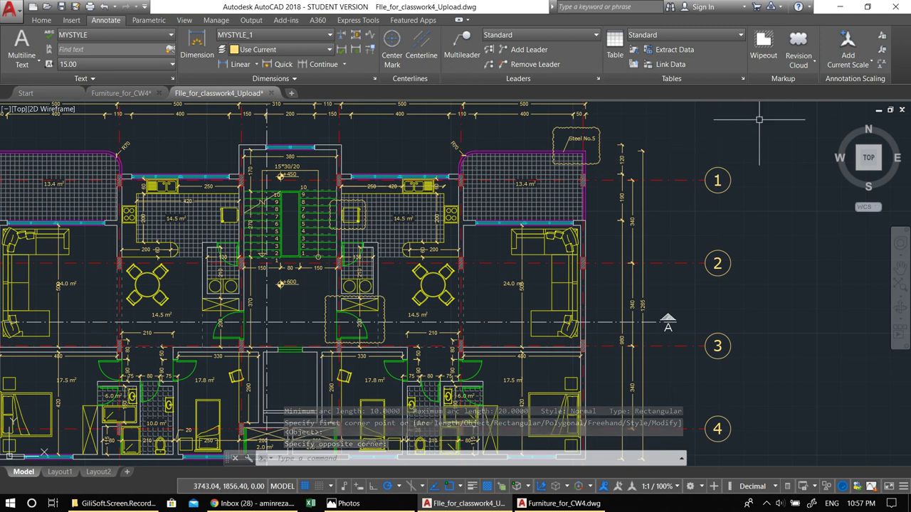
click(798, 61)
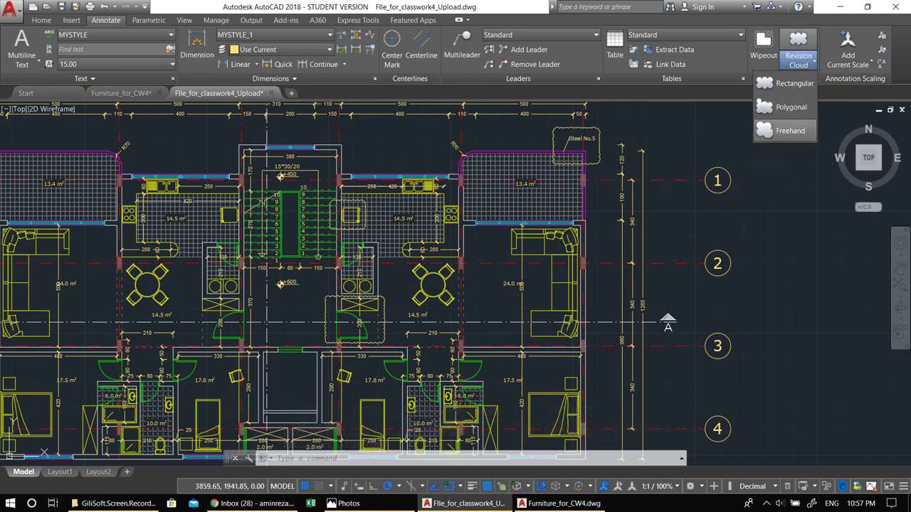
click(783, 130)
click(712, 217)
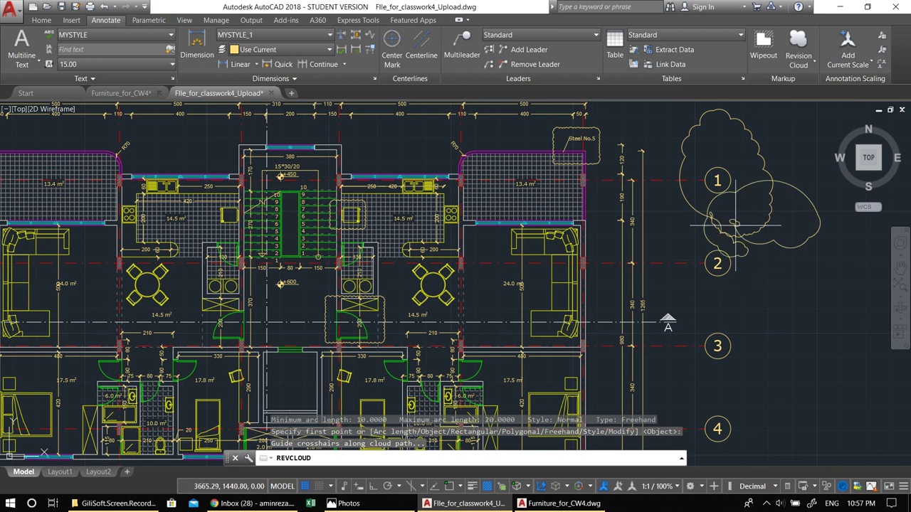
key(Escape)
scroll(752, 251, down, 5)
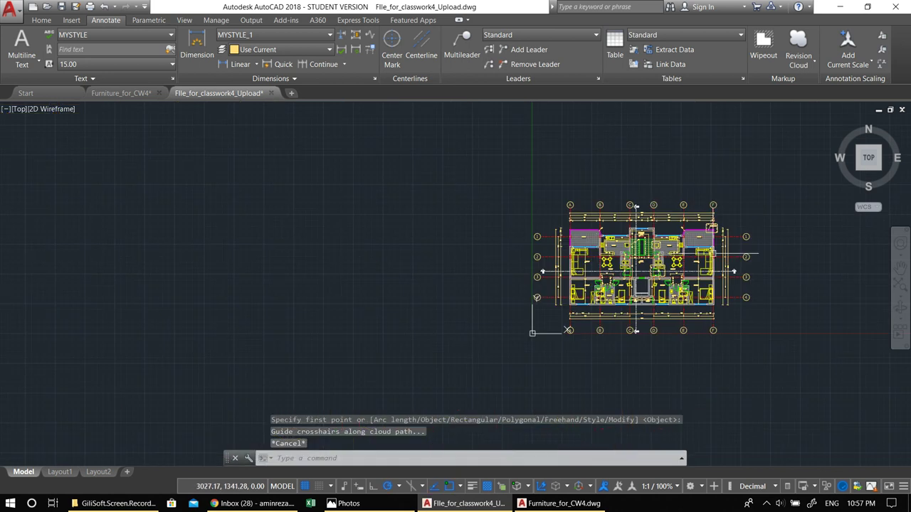
key(Escape)
key(Escape)
Regenerate the drawing model.
scroll(750, 258, up, 1)
scroll(750, 260, up, 3)
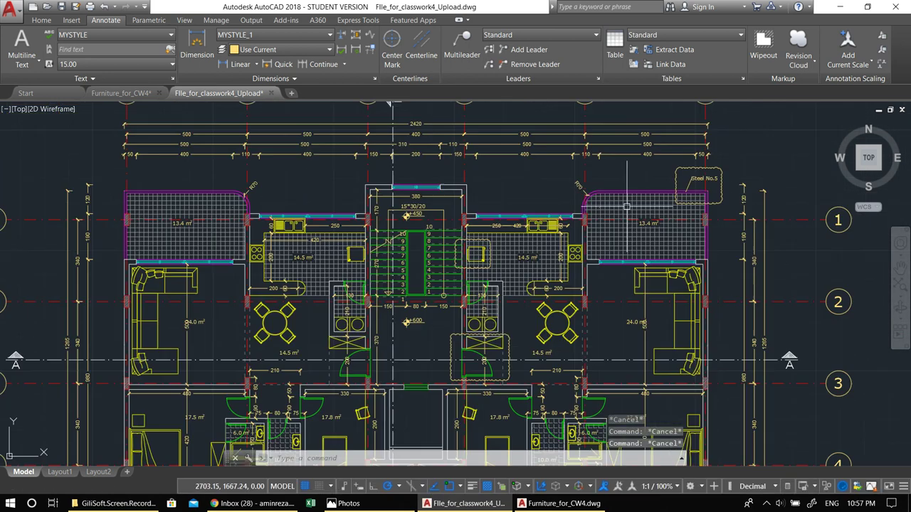
scroll(612, 146, down, 1)
scroll(612, 132, down, 5)
middle_drag(531, 126, 470, 147)
text(re)
key(Return)
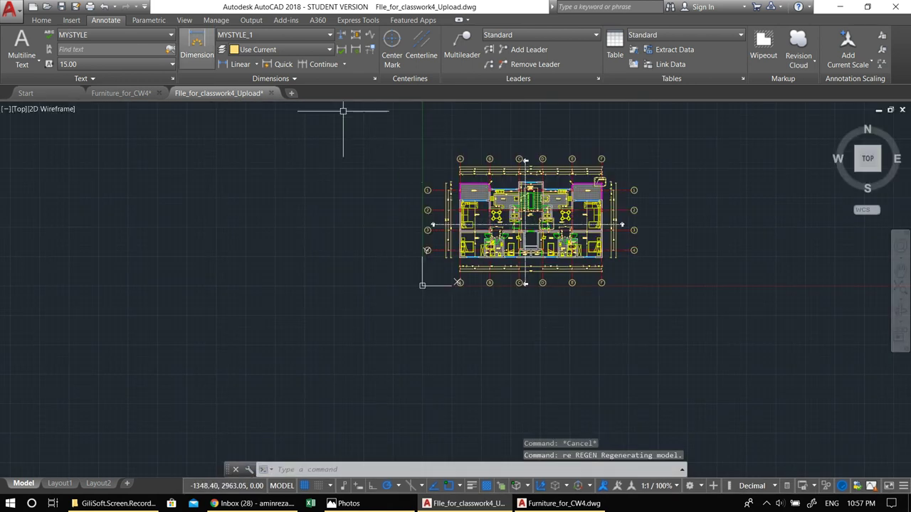
Draw a large rectangle as a sheet frame enclosing the whole floor plan with its dimensions and grid bubbles.
click(42, 20)
key(Escape)
key(Escape)
middle_drag(400, 143, 381, 142)
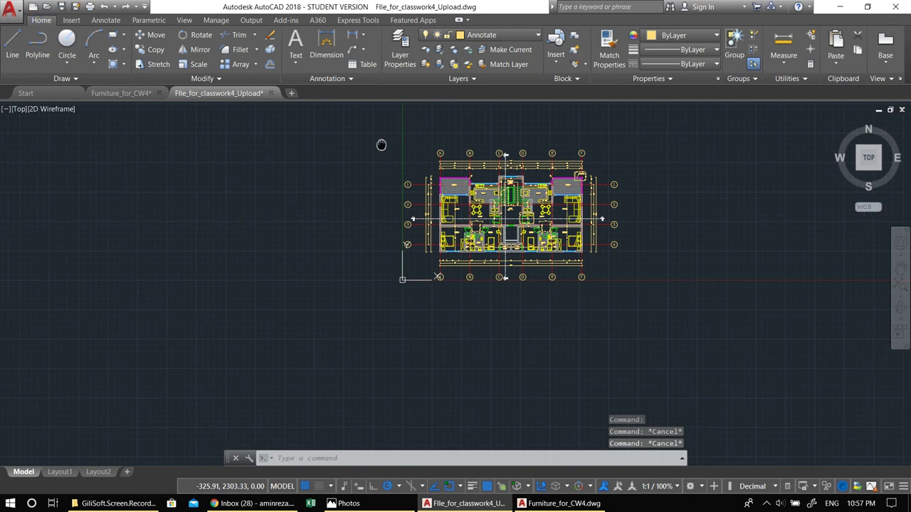
text(rec)
key(Return)
click(383, 124)
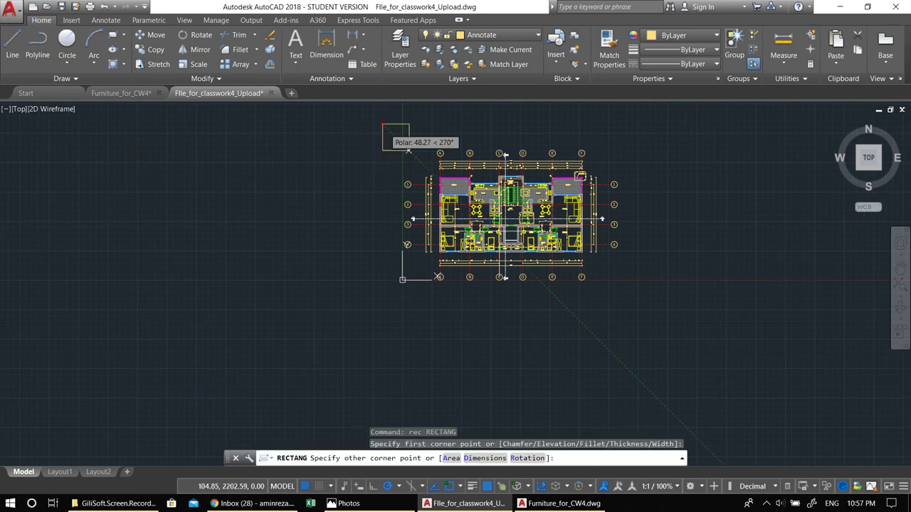
click(649, 299)
Draw a small, roughly square rectangle for the title block just inside the sheet frame's lower-right corner.
scroll(637, 264, up, 2)
key(Return)
click(647, 309)
click(592, 254)
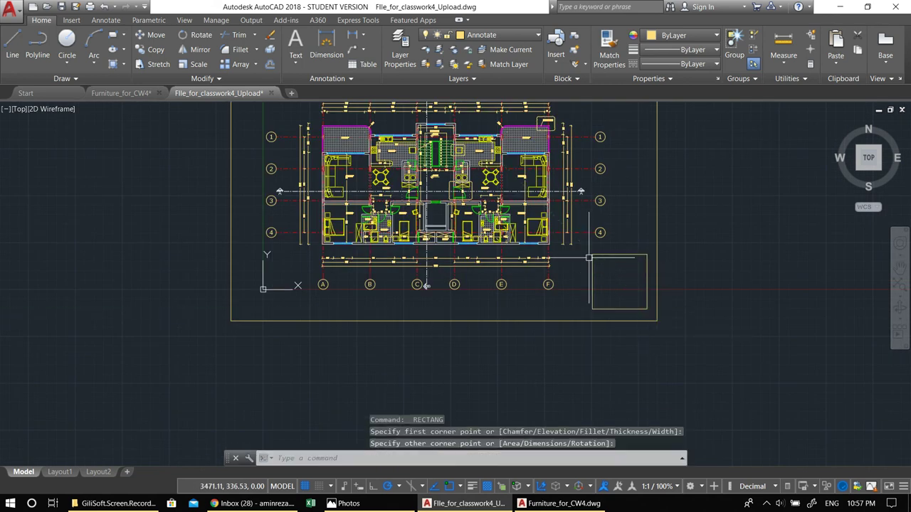
middle_drag(638, 281, 645, 331)
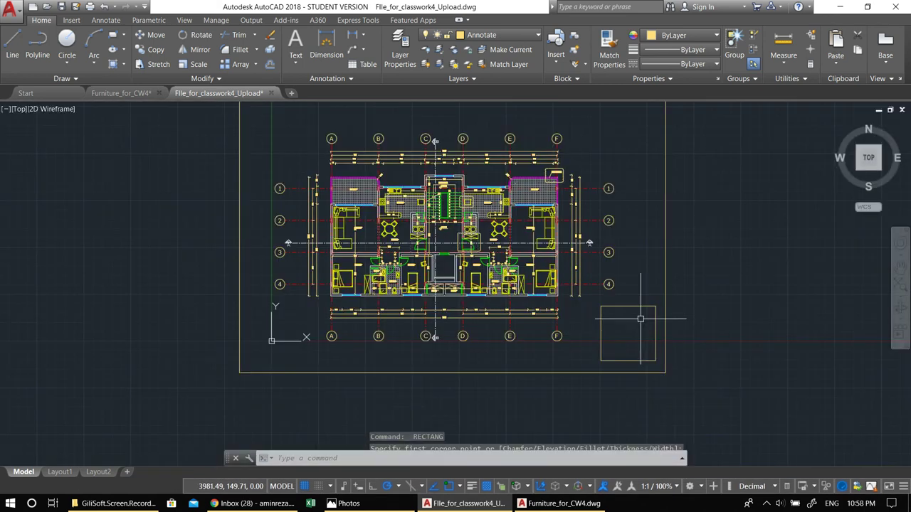
middle_drag(548, 288, 570, 306)
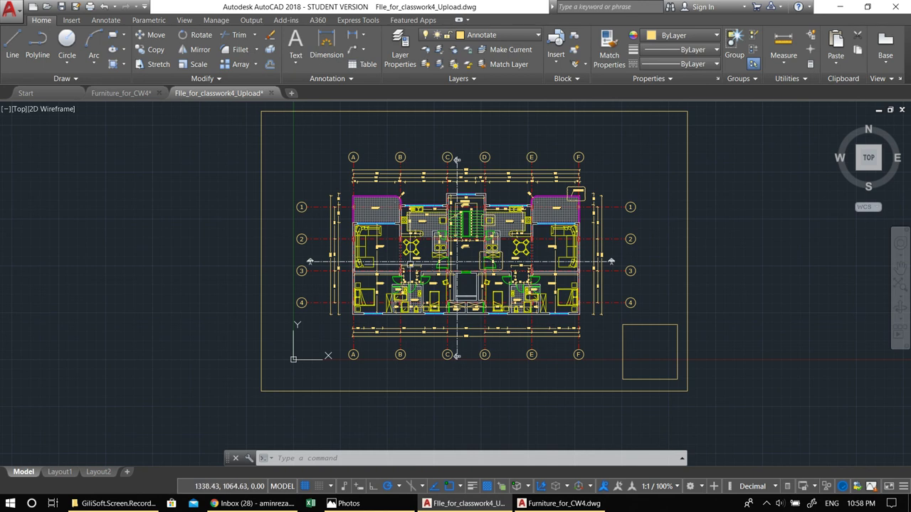
Erase the floor tile hatch covering the left apartment's kitchen and adjoining small room, and undo the erasure.
scroll(448, 285, up, 4)
scroll(555, 348, up, 2)
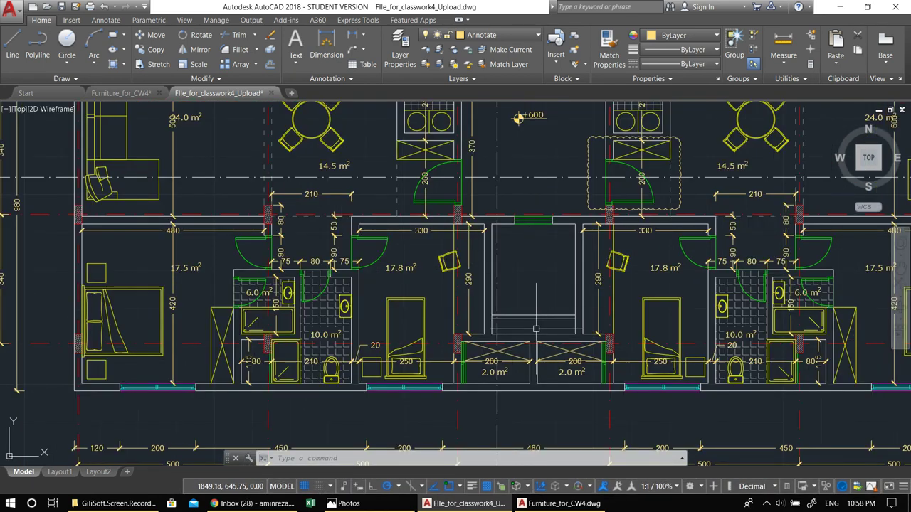
mouse_move(533, 329)
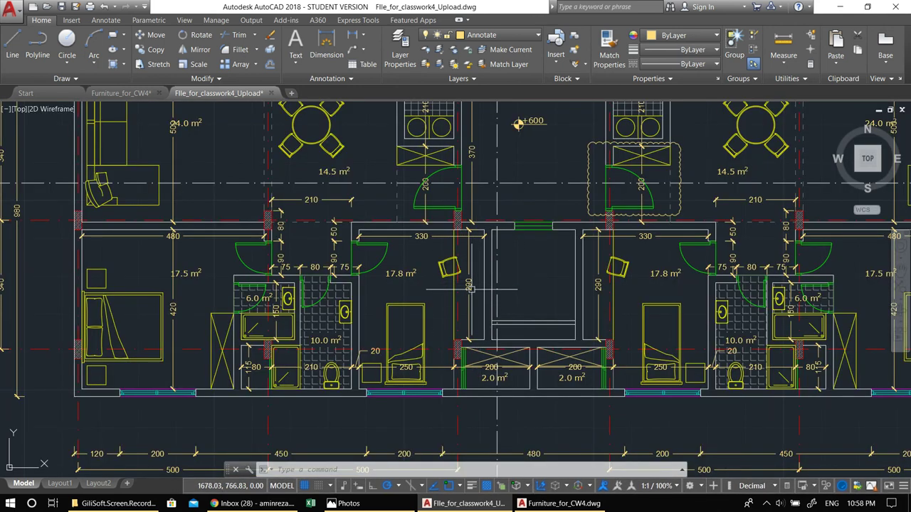
middle_drag(469, 284, 488, 370)
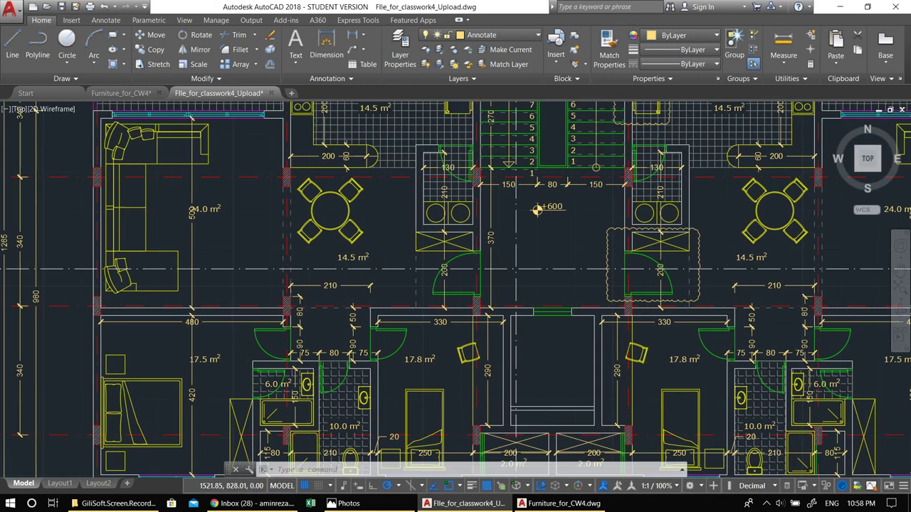
middle_drag(441, 235, 455, 315)
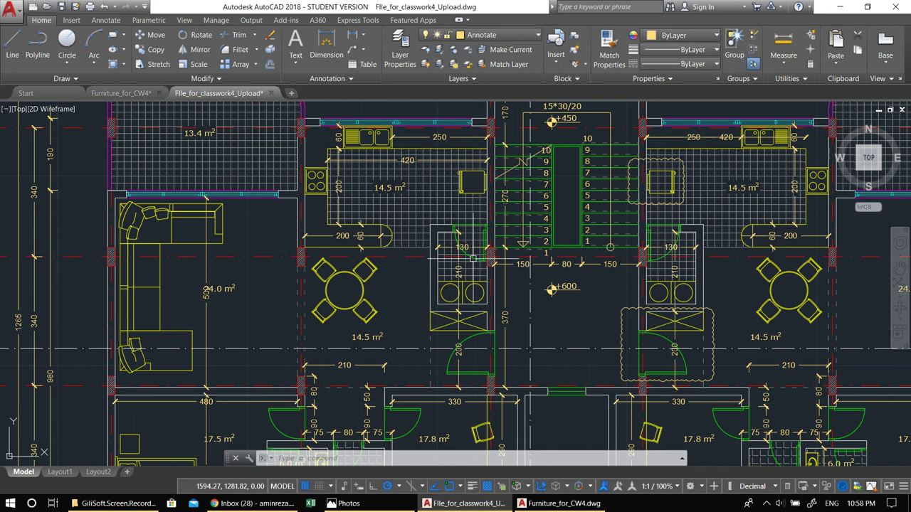
scroll(464, 278, up, 2)
scroll(476, 299, up, 2)
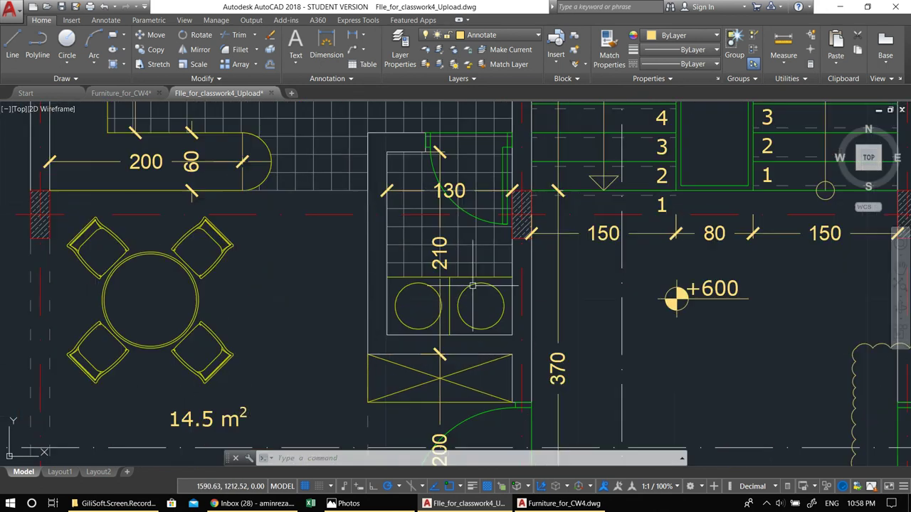
click(467, 267)
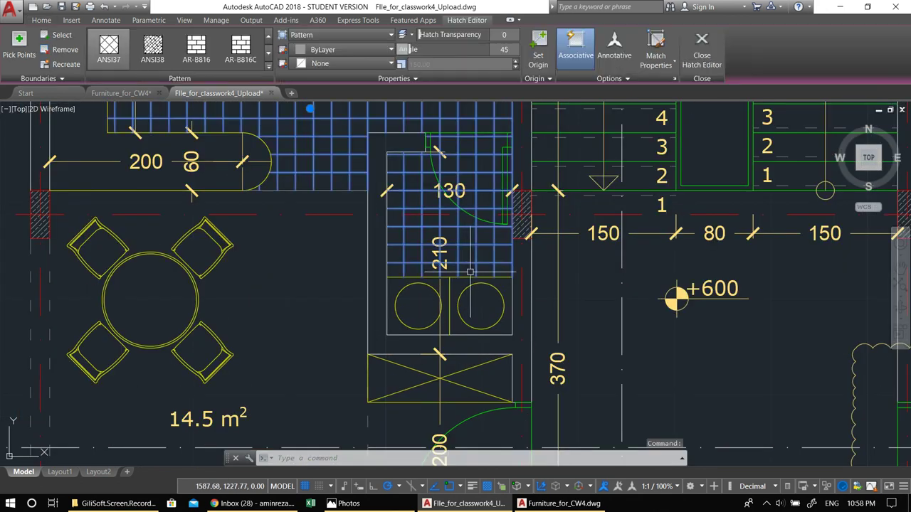
text(e)
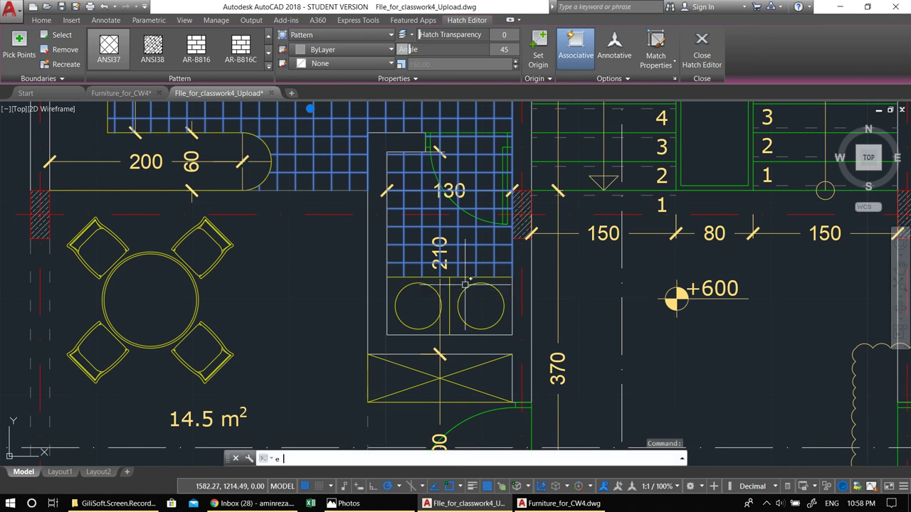
key(Return)
click(476, 305)
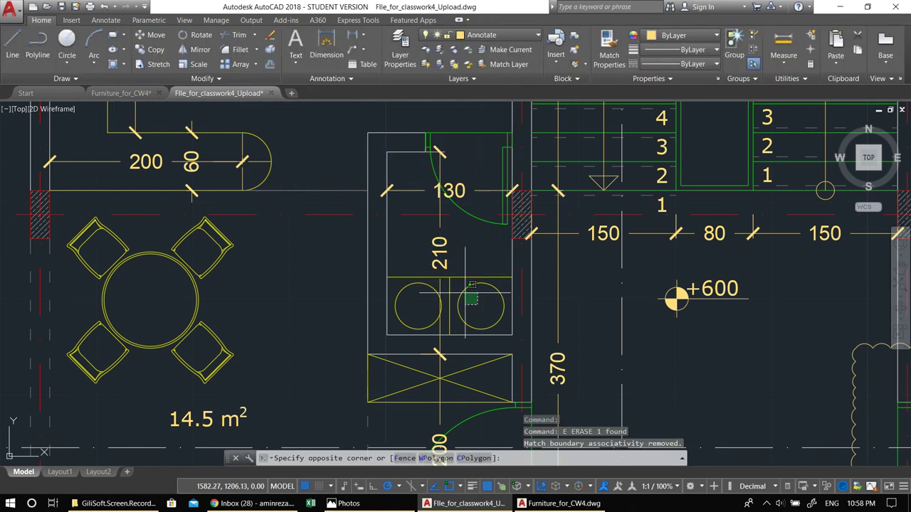
click(471, 284)
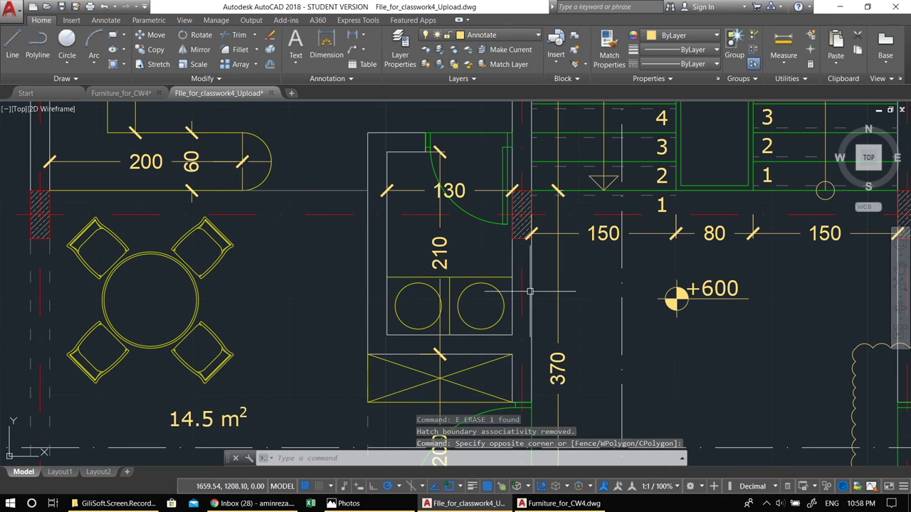
key(ctrl+z)
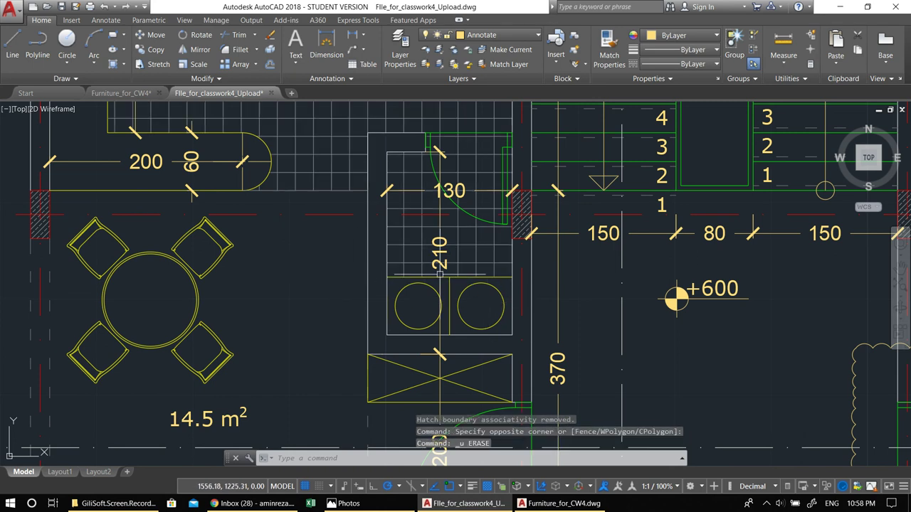
scroll(446, 271, down, 1)
scroll(446, 269, up, 1)
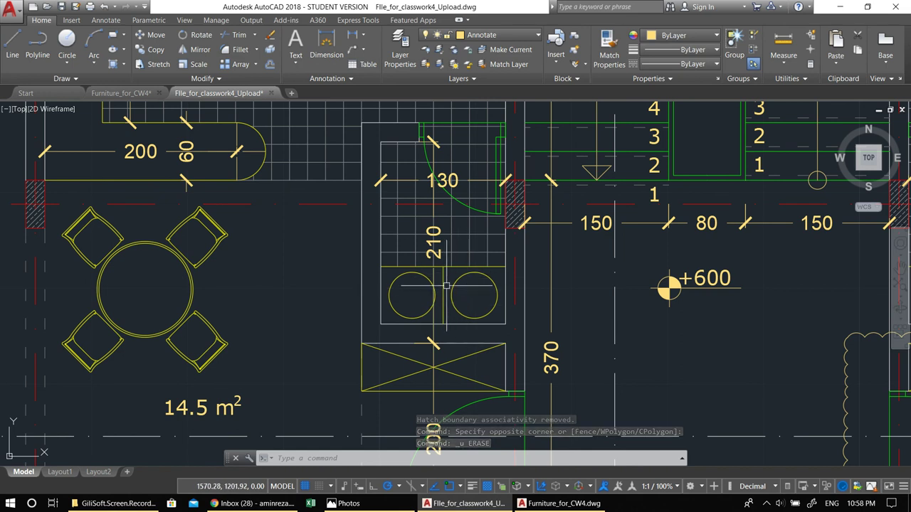
scroll(441, 285, down, 3)
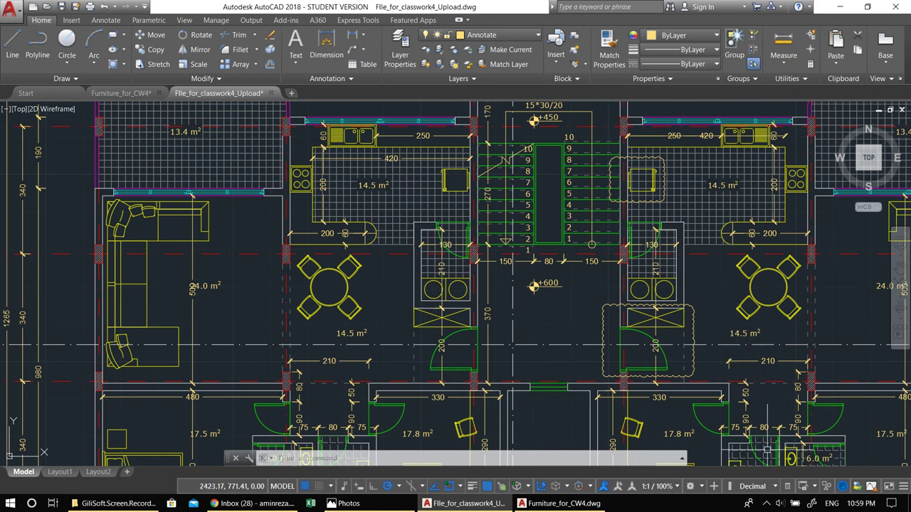
click(767, 502)
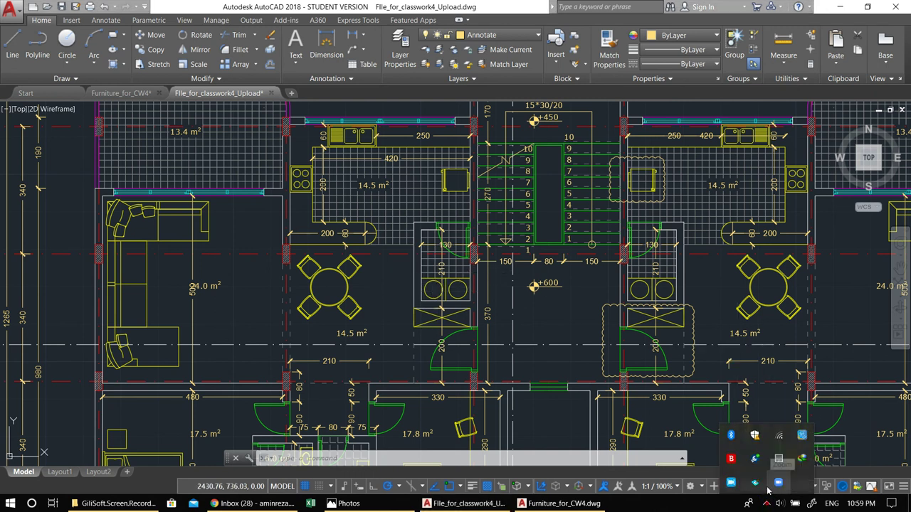
click(605, 313)
scroll(497, 266, down, 2)
middle_drag(558, 280, 529, 291)
middle_drag(557, 341, 557, 339)
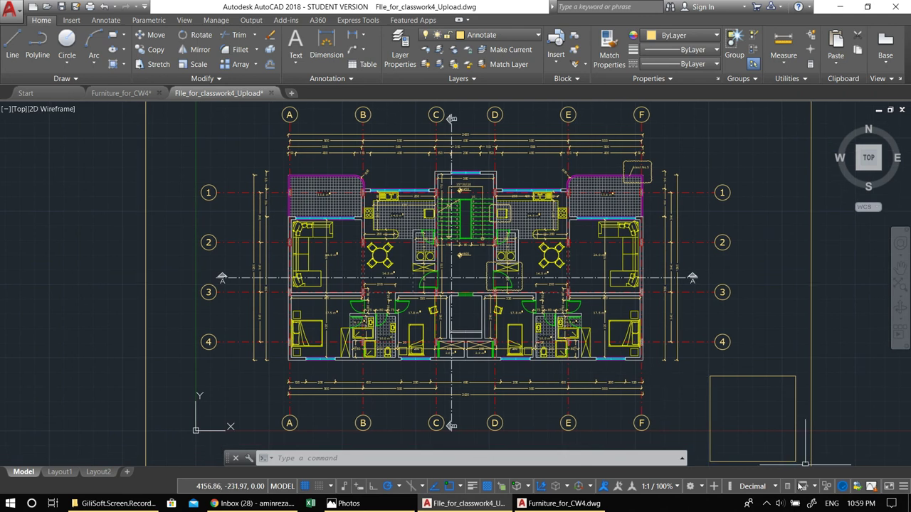
click(767, 503)
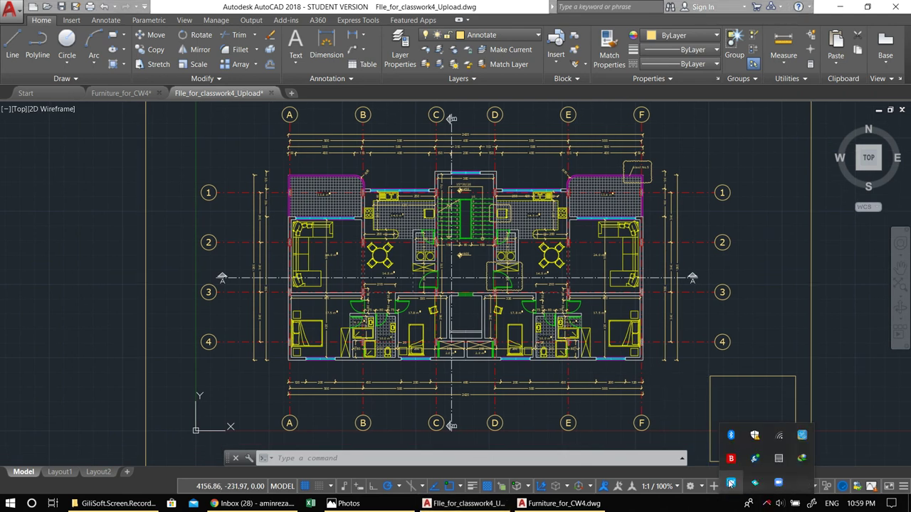